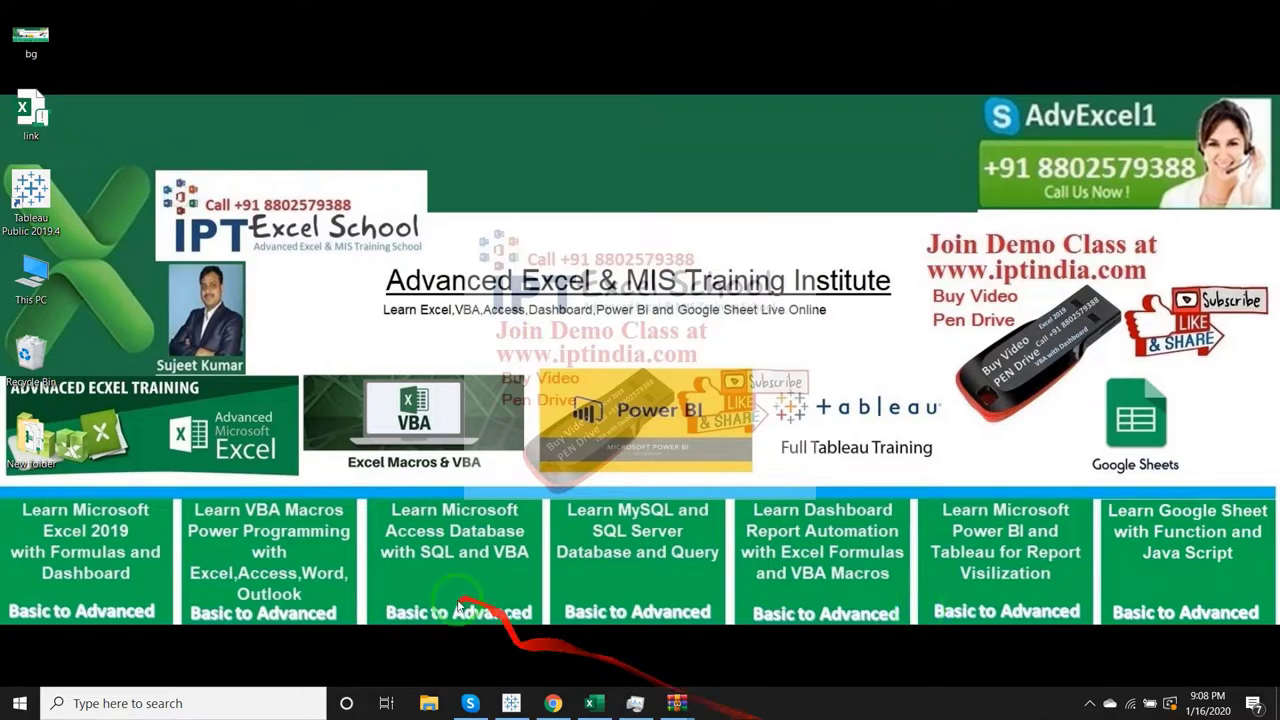
- Bring the YouTube Studio traffic-source analytics page in Chrome to the front
left_click(551, 703)
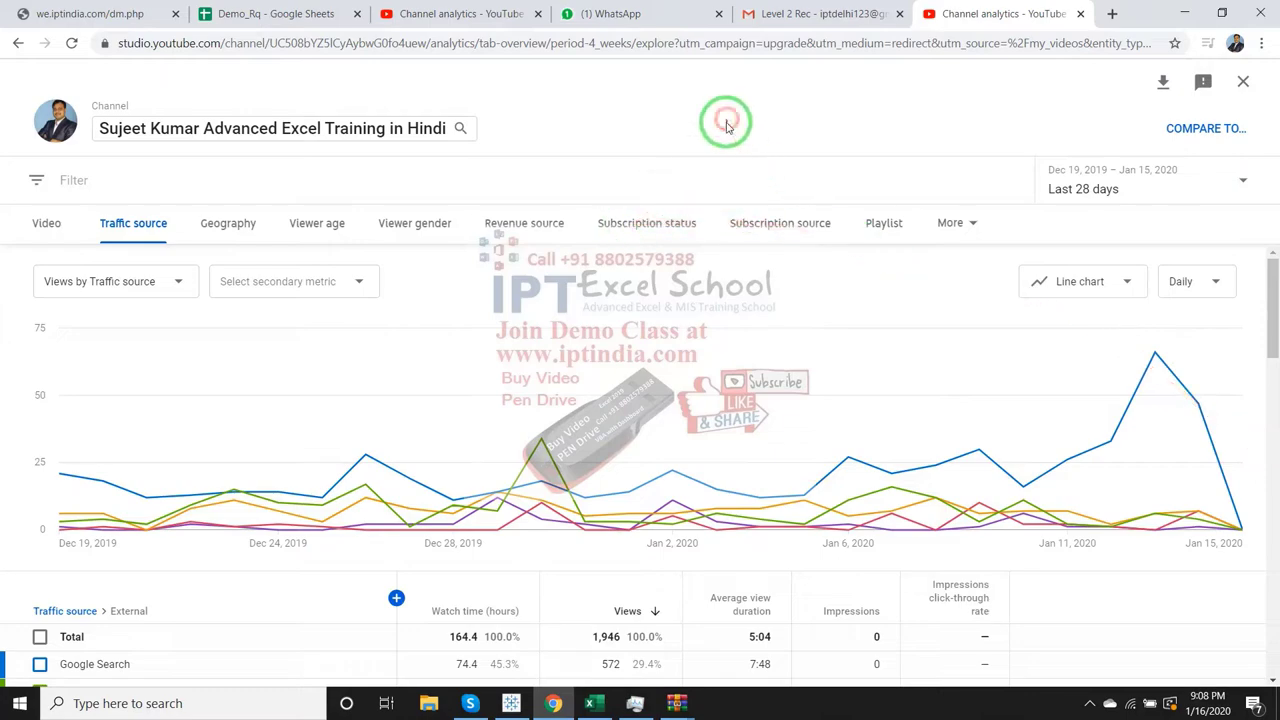
left_click_drag(1274, 390, 1270, 338)
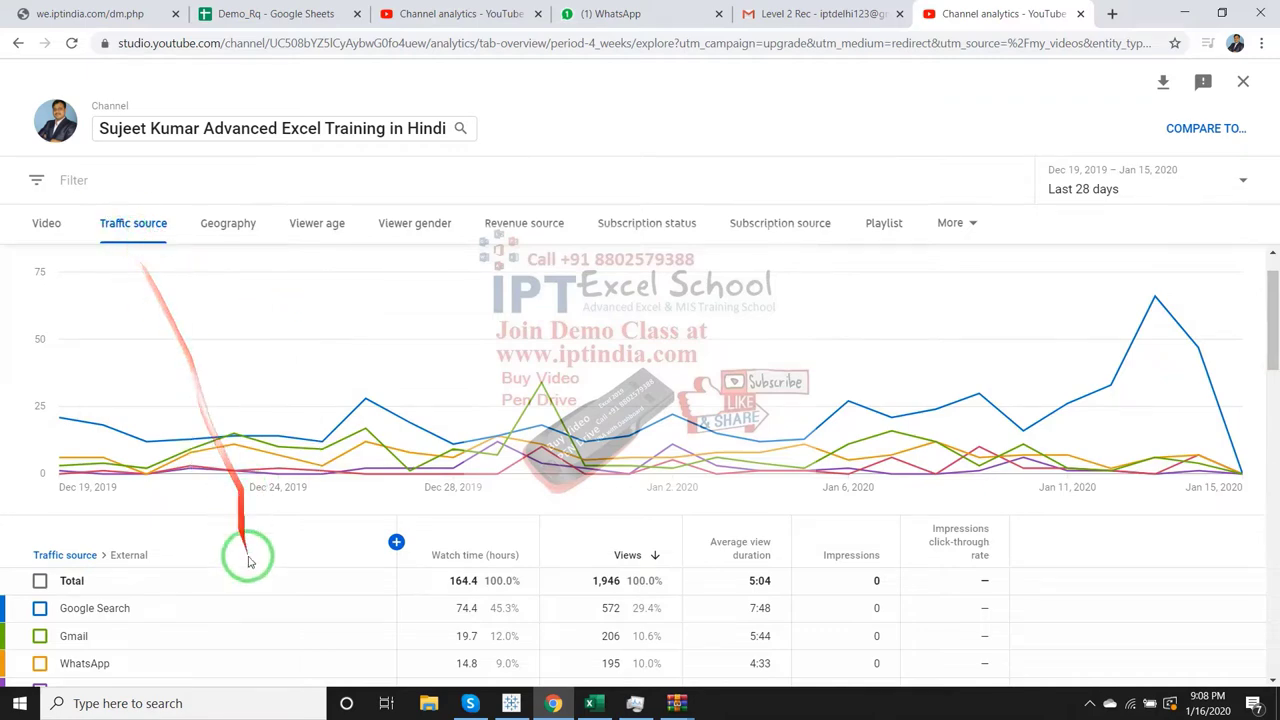
scroll(128, 560, "down", 3)
scroll(133, 477, "up", 1)
scroll(128, 470, "up", 2)
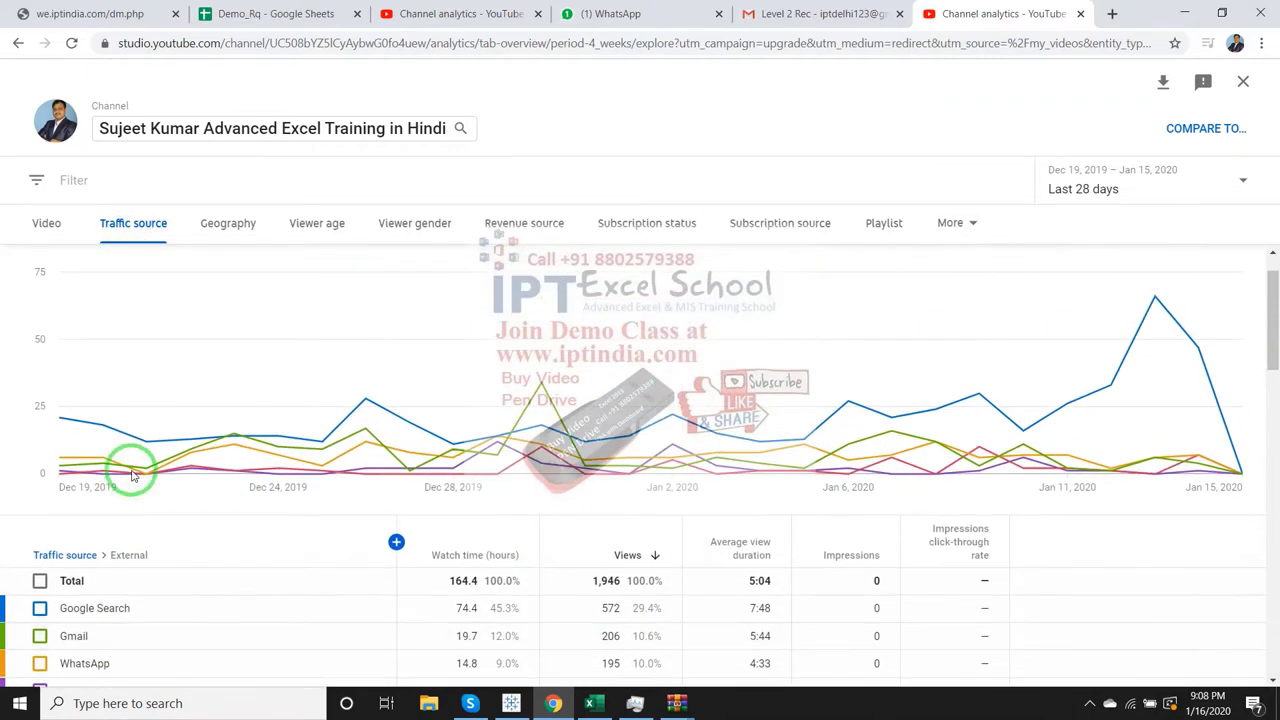
scroll(122, 450, "down", 2)
scroll(68, 427, "down", 3)
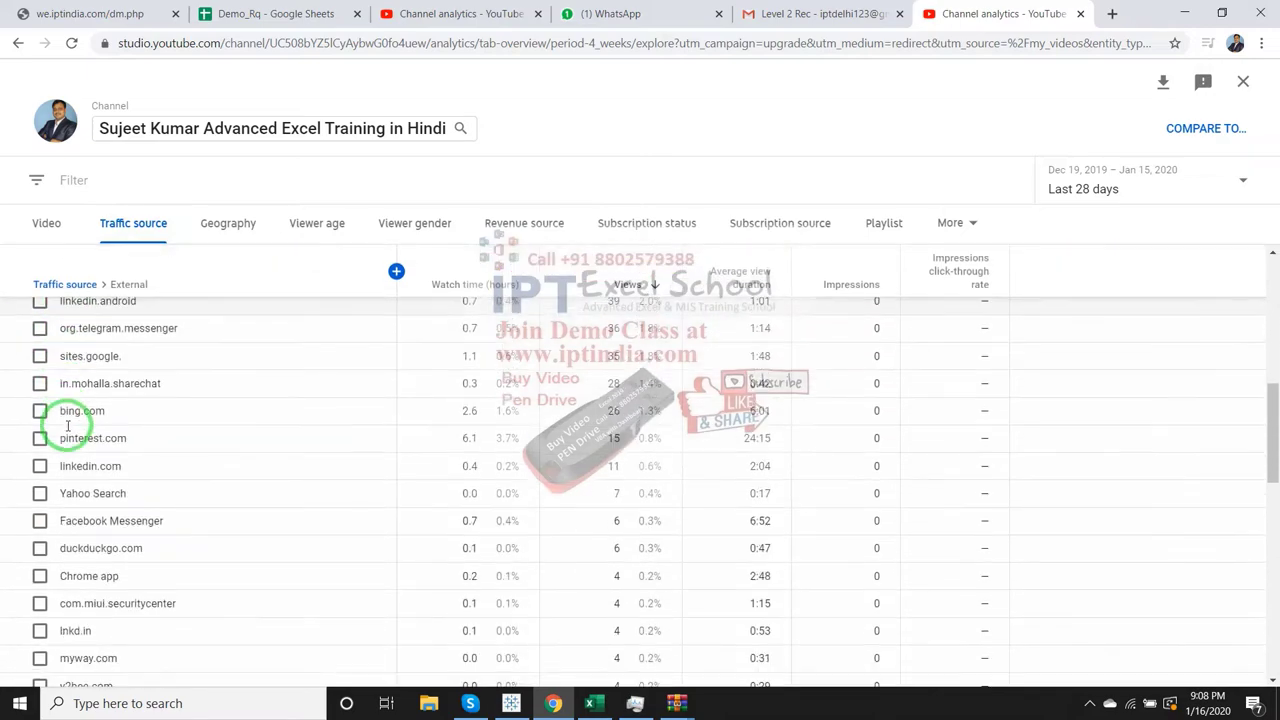
scroll(68, 430, "down", 3)
scroll(68, 432, "down", 3)
scroll(70, 437, "down", 2)
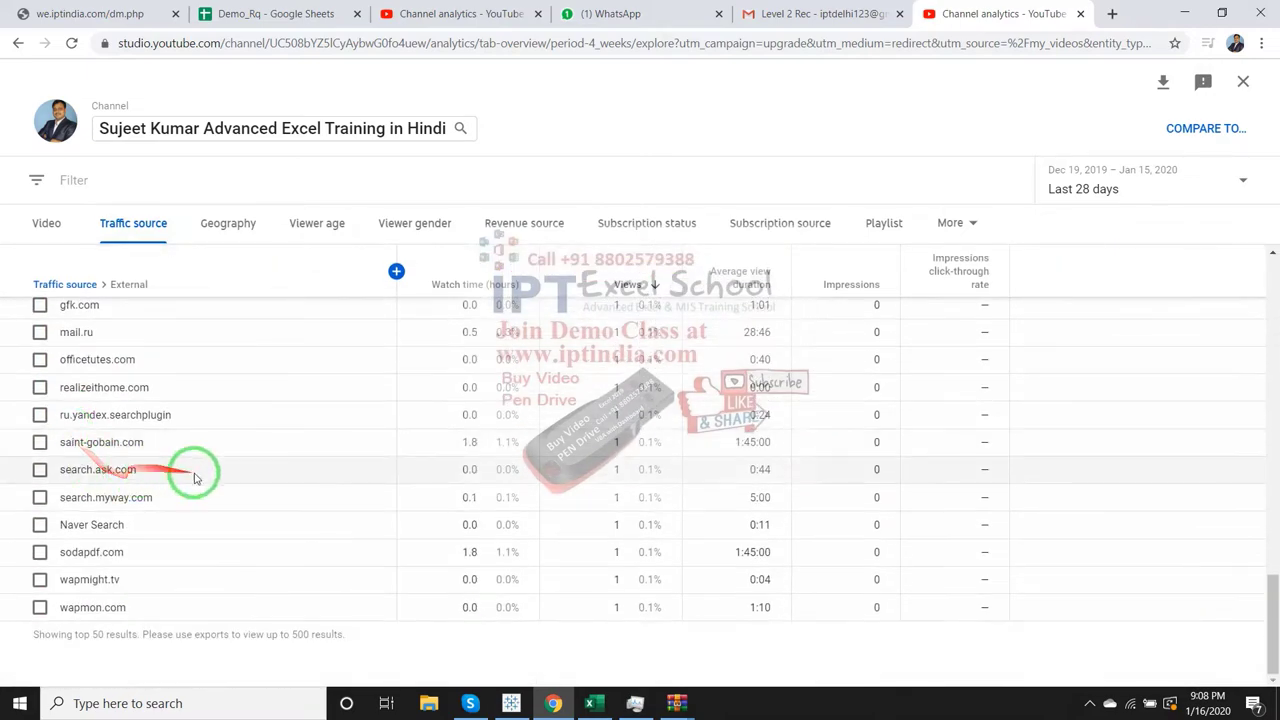
scroll(334, 491, "up", 3)
scroll(334, 491, "up", 5)
scroll(338, 493, "up", 3)
scroll(338, 493, "up", 2)
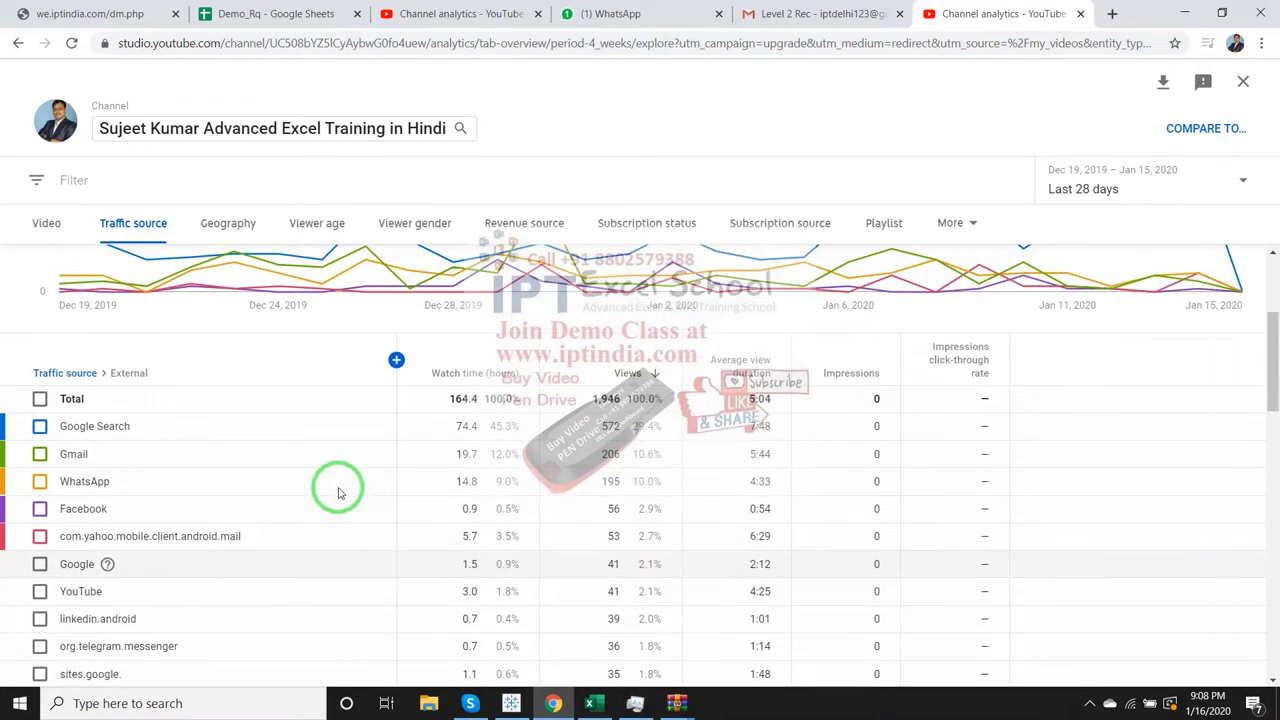
scroll(300, 451, "up", 3)
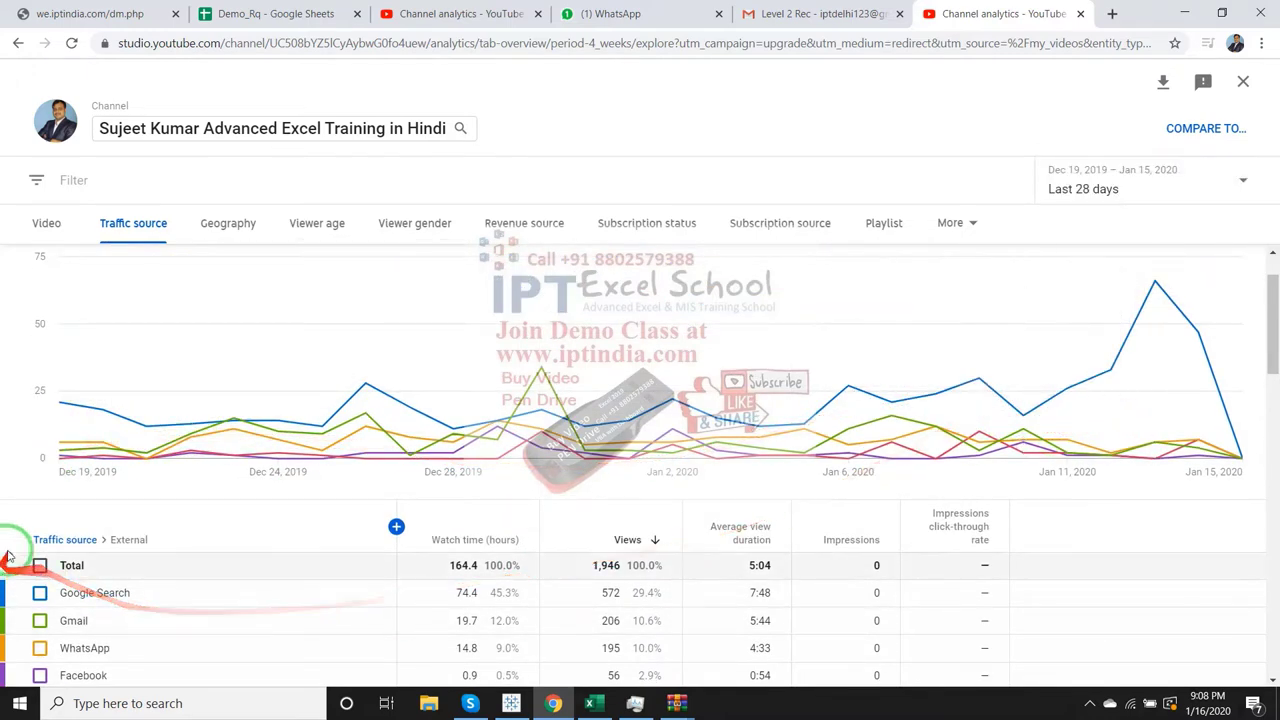
scroll(391, 514, "down", 1)
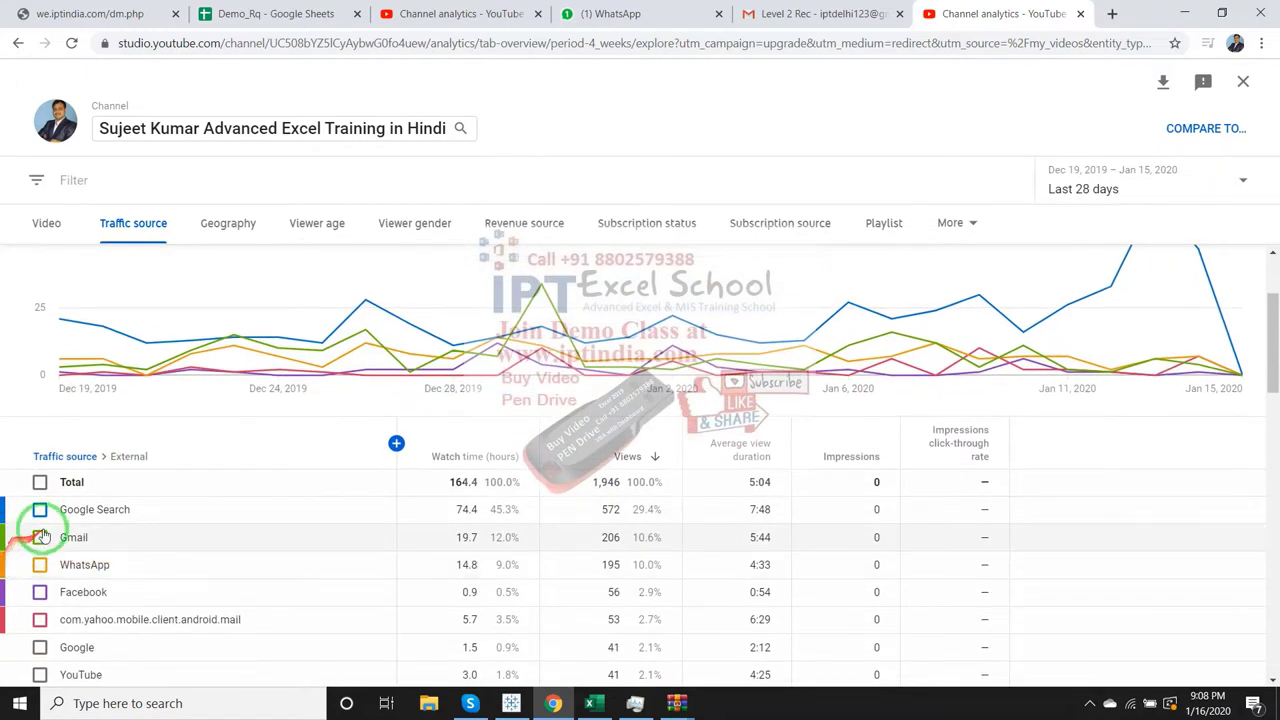
left_click(40, 509)
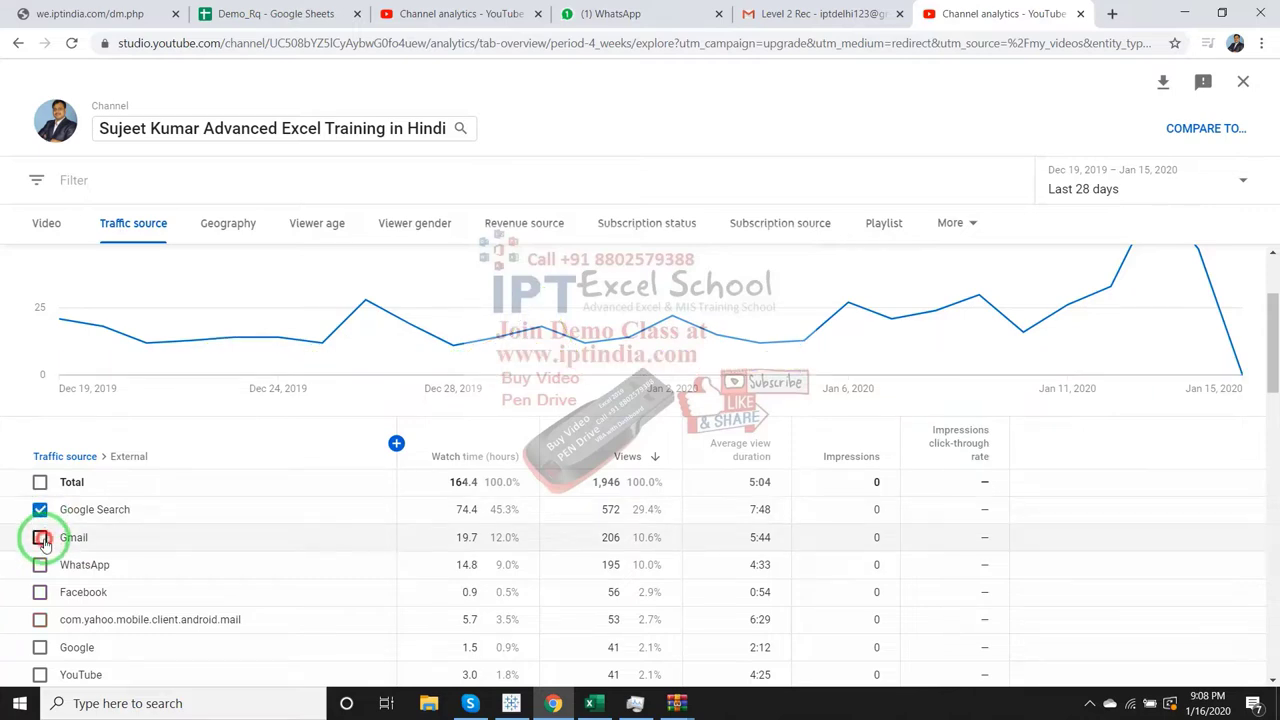
left_click(41, 538)
scroll(83, 500, "up", 2)
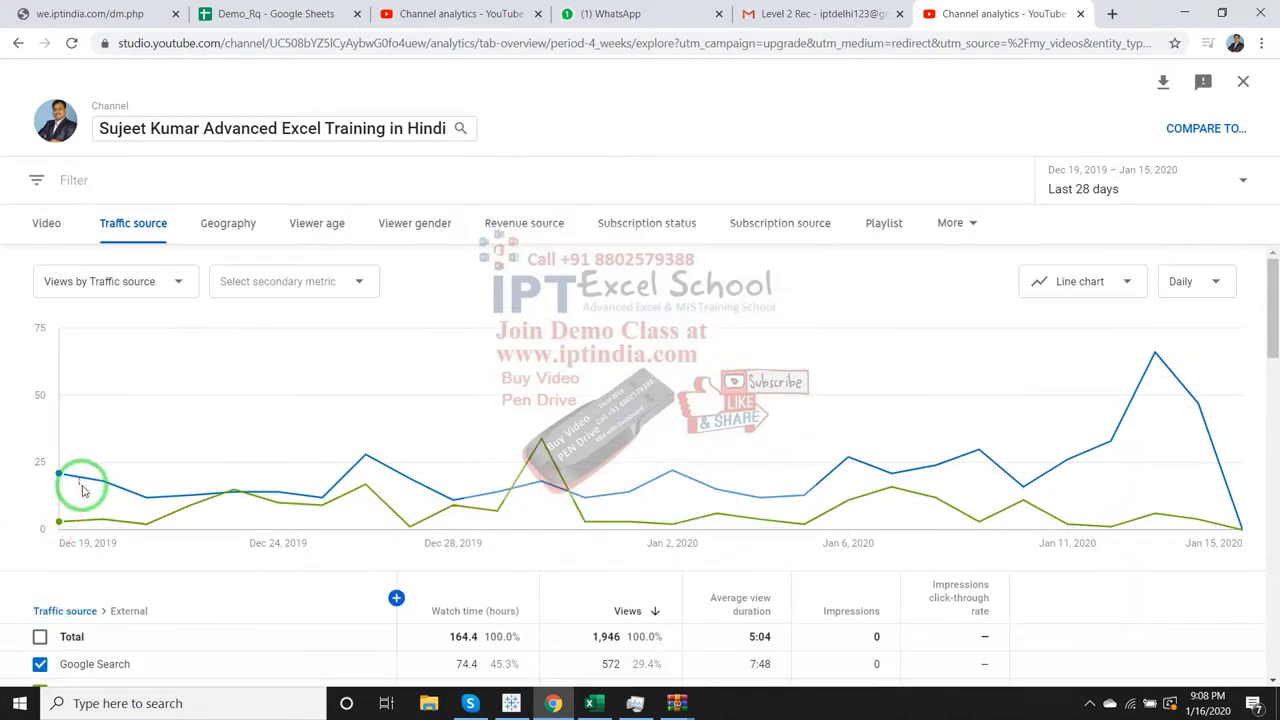
scroll(430, 510, "down", 1)
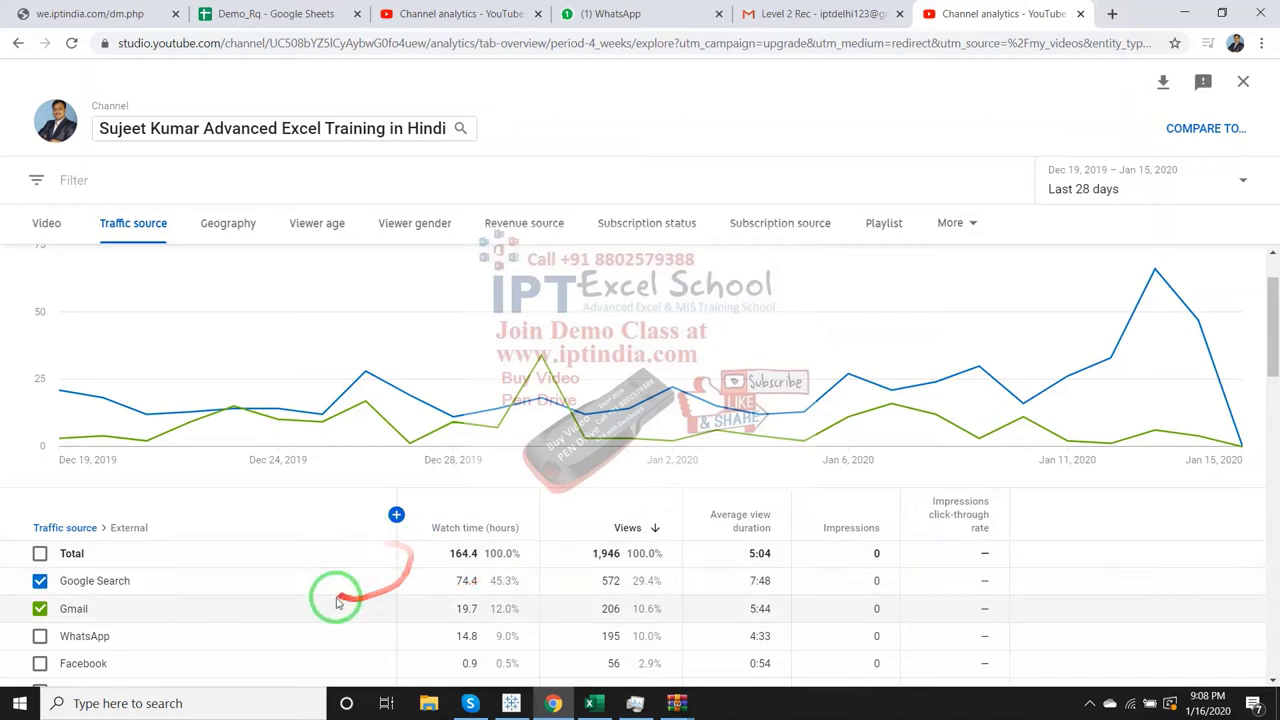
left_click(40, 581)
left_click(40, 607)
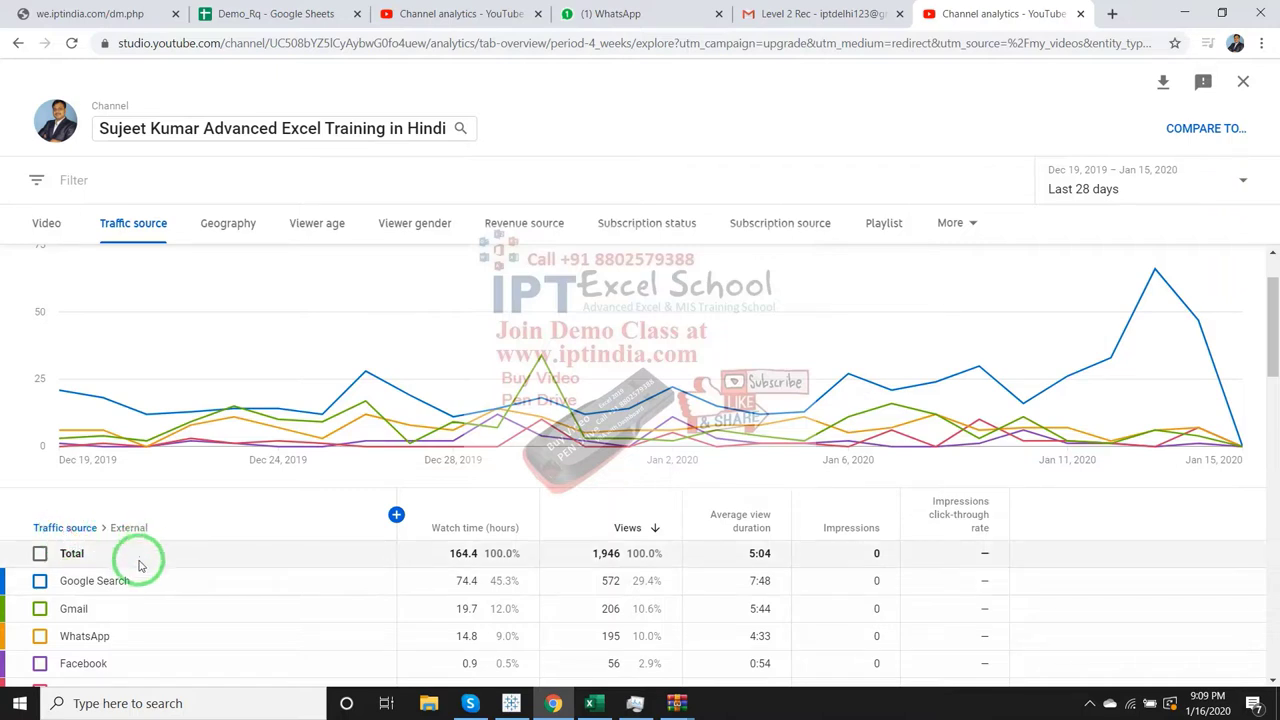
mouse_move(95, 581)
left_click(40, 581)
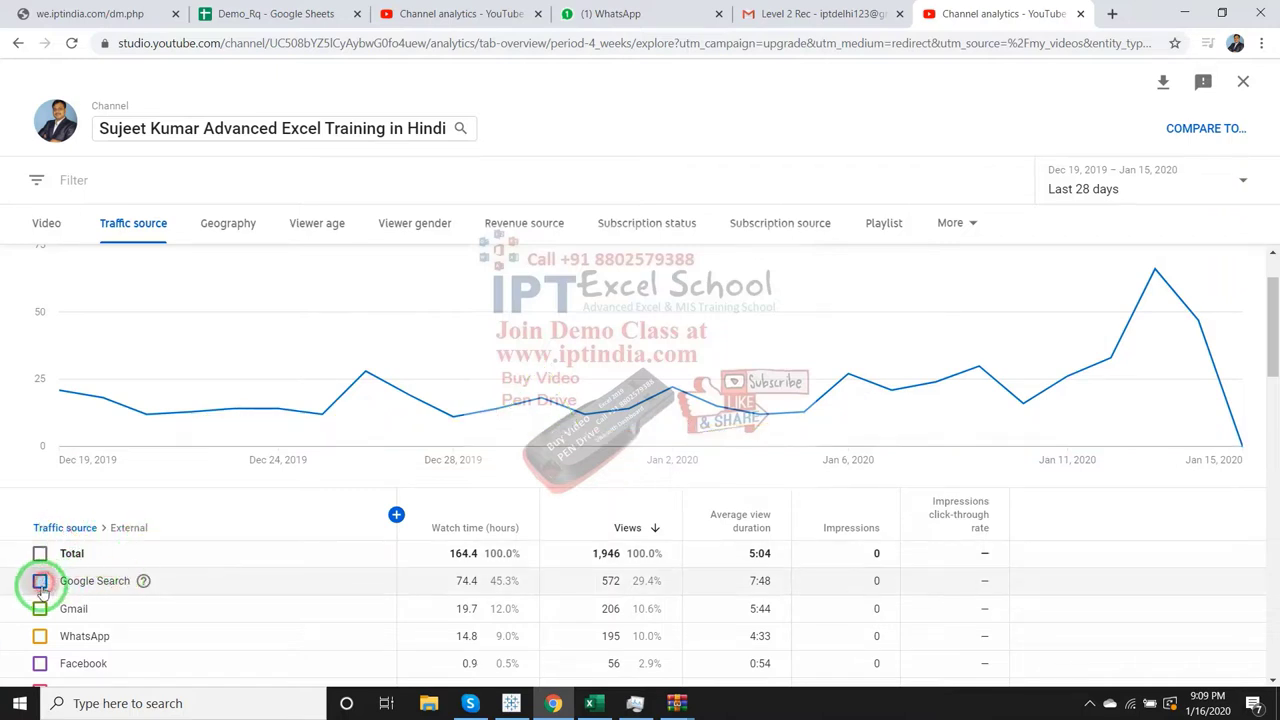
scroll(200, 556, "down", 3)
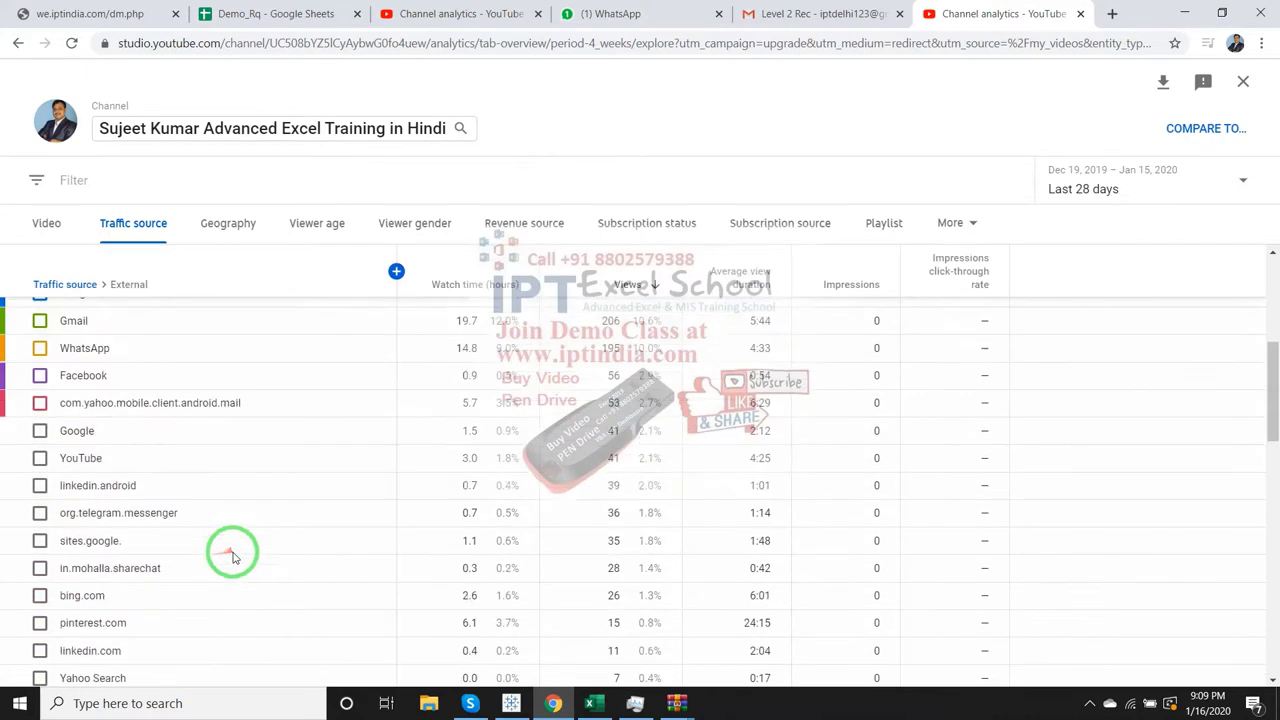
scroll(230, 553, "down", 3)
scroll(232, 555, "up", 3)
scroll(232, 557, "up", 5)
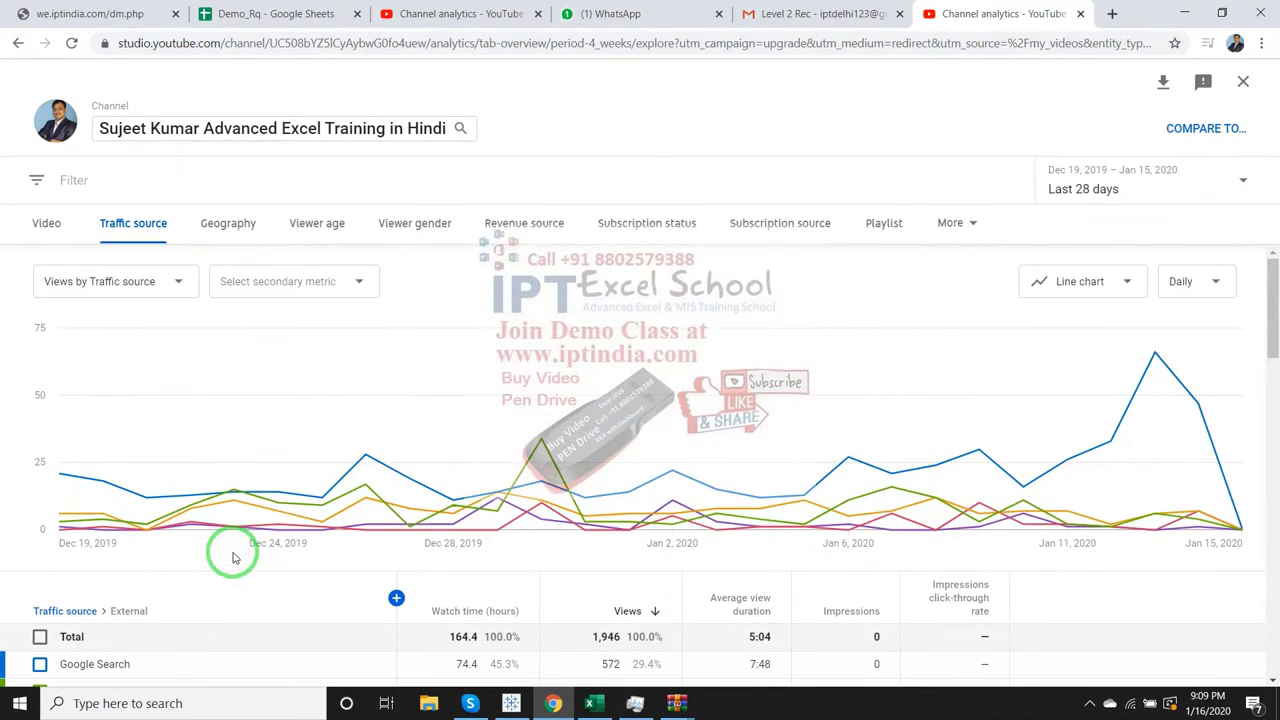
scroll(233, 558, "down", 1)
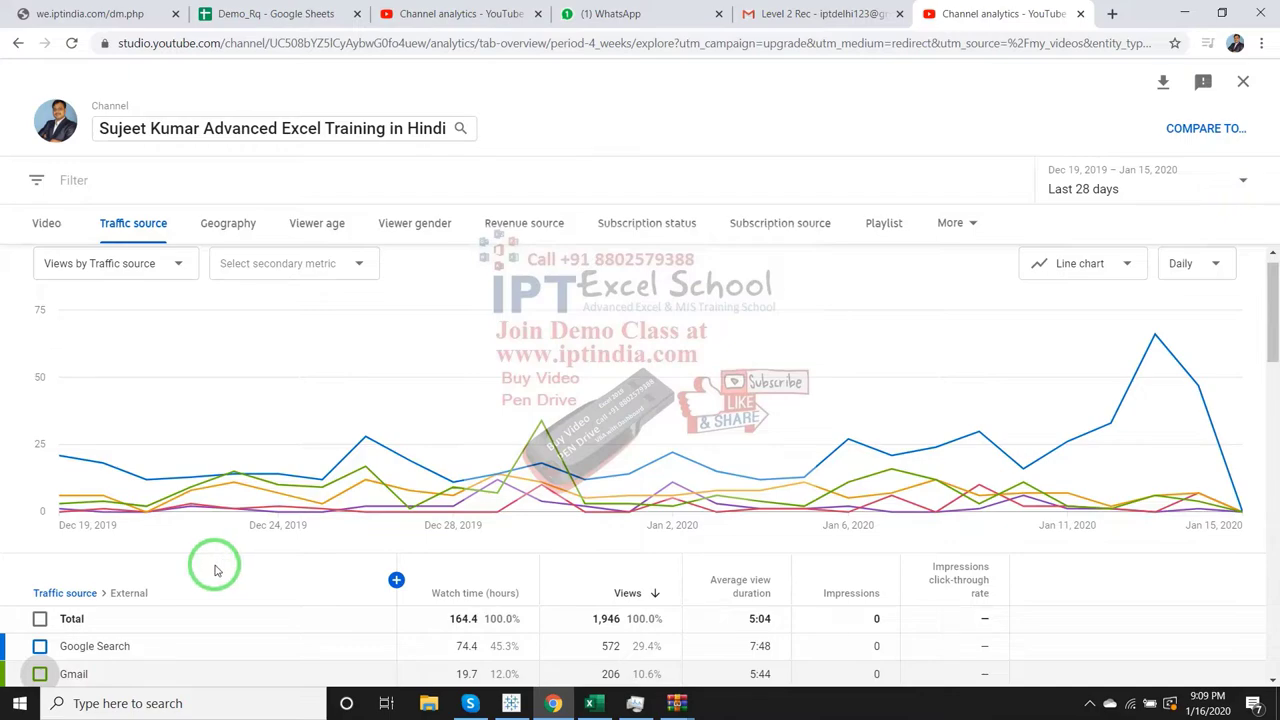
- Compare the Excel Table data sheet against the YouTube traffic-source analytics chart
key("alt+Tab")
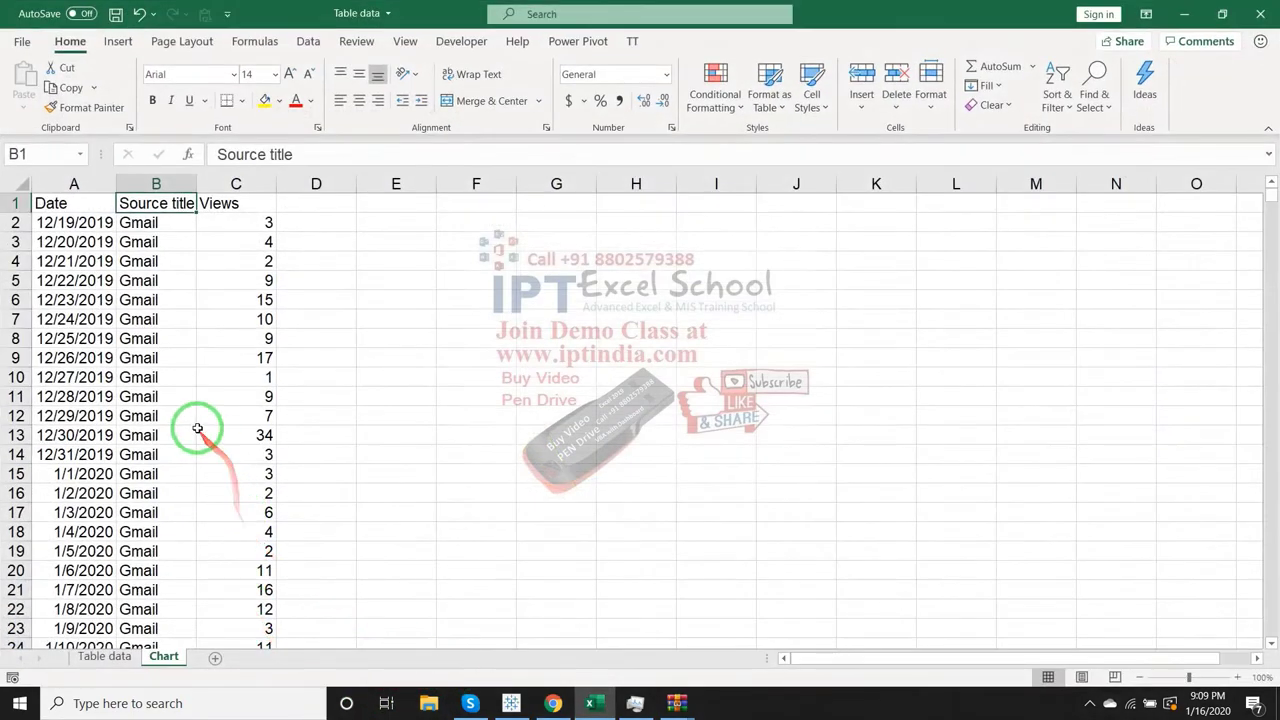
left_click(197, 428)
left_click(105, 656)
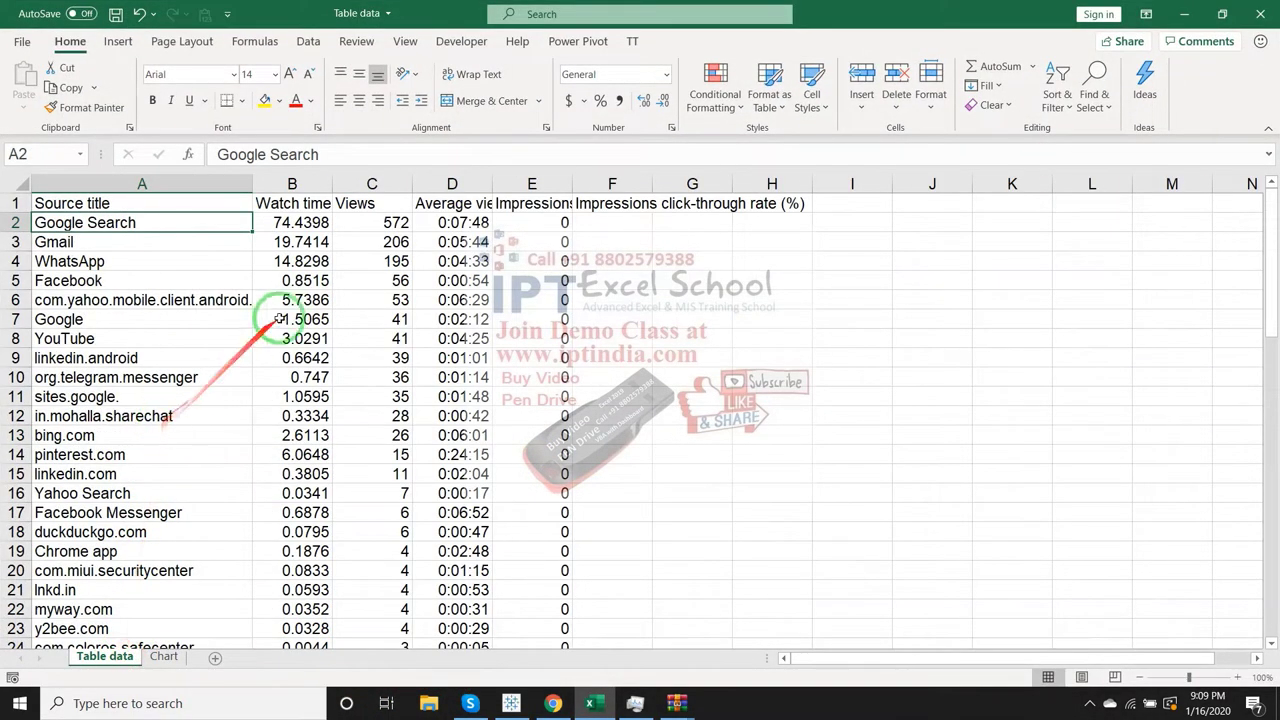
key("alt+Tab")
scroll(271, 414, "down", 2)
scroll(101, 367, "down", 2)
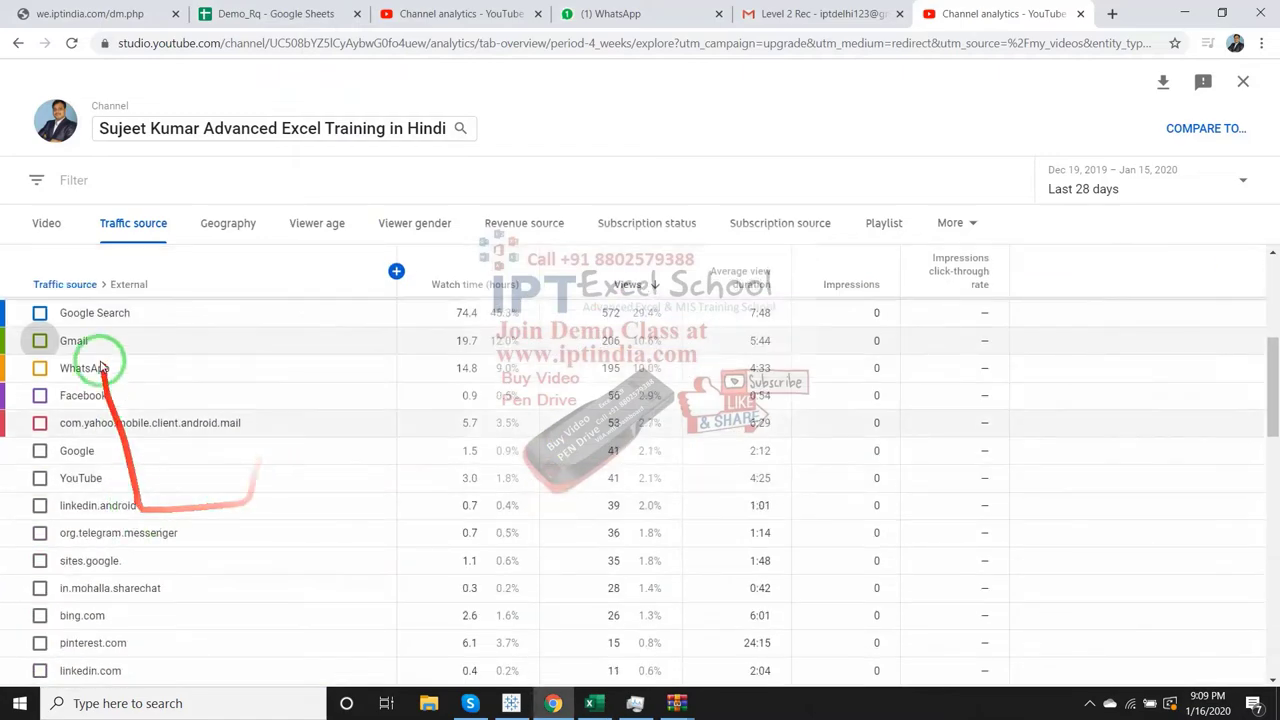
key("alt+Tab")
scroll(220, 369, "down", 5)
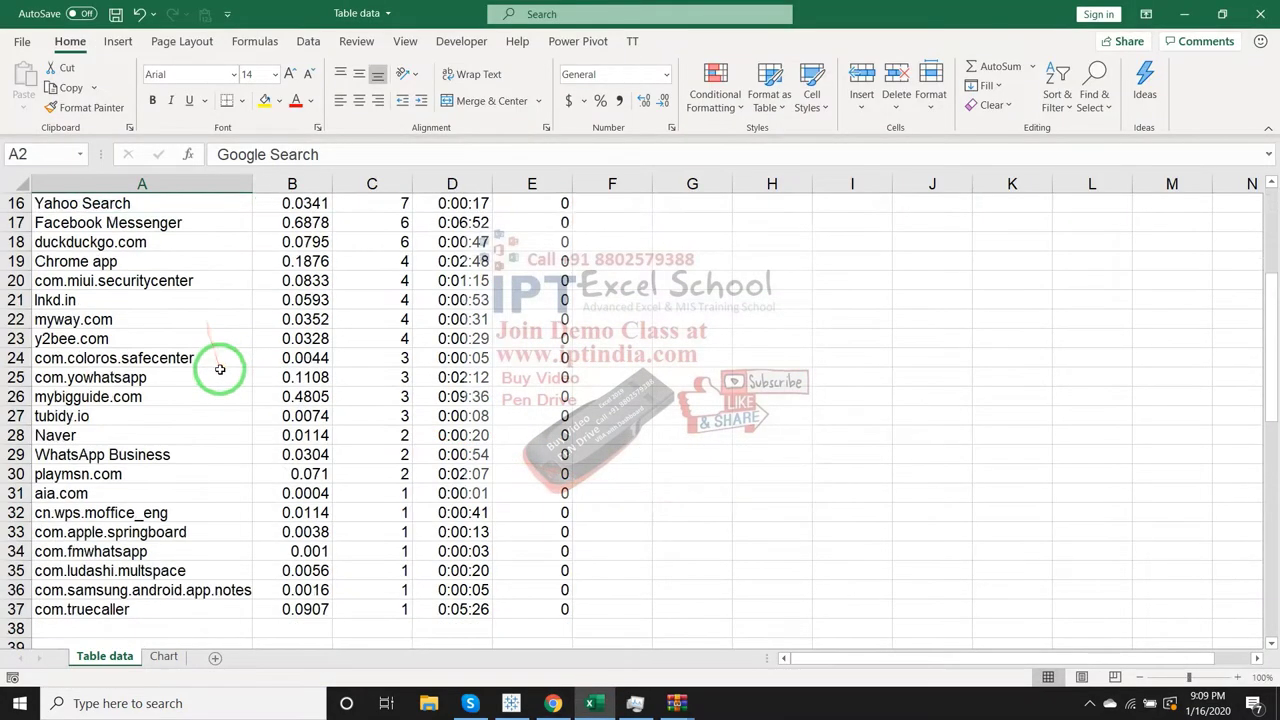
scroll(220, 369, "up", 5)
key("alt+Tab")
scroll(194, 300, "up", 4)
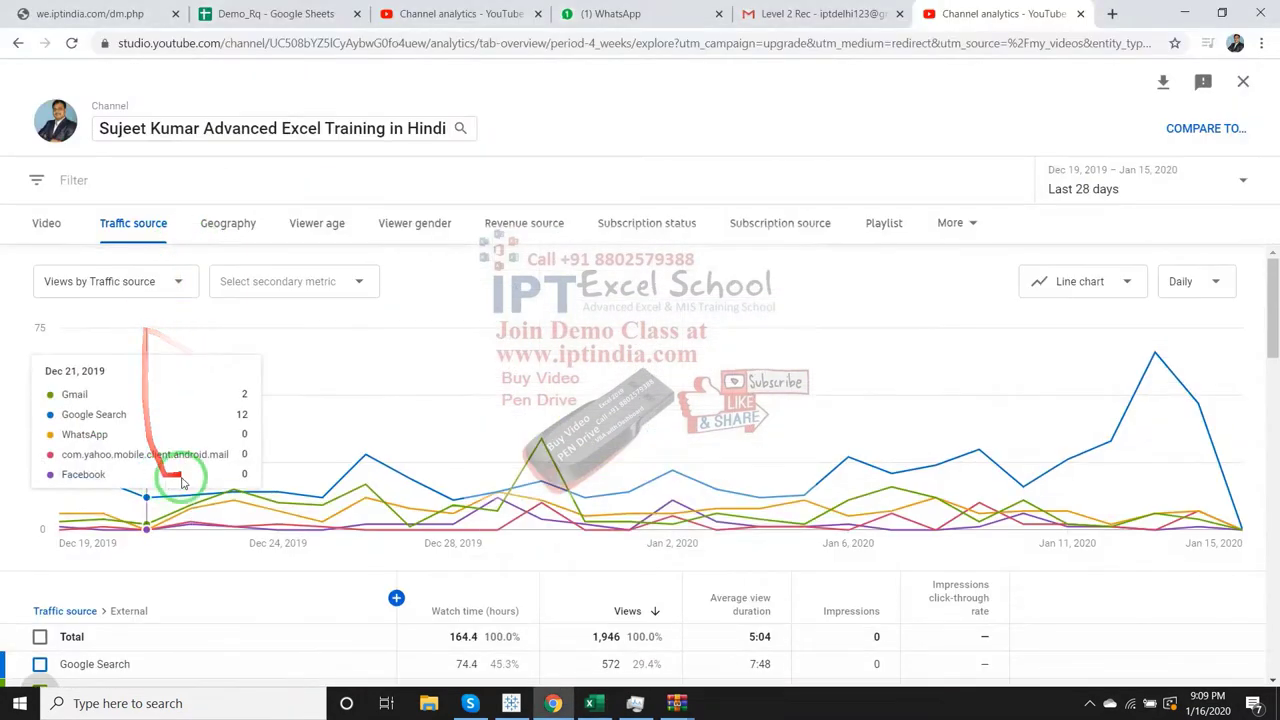
key("alt+Tab")
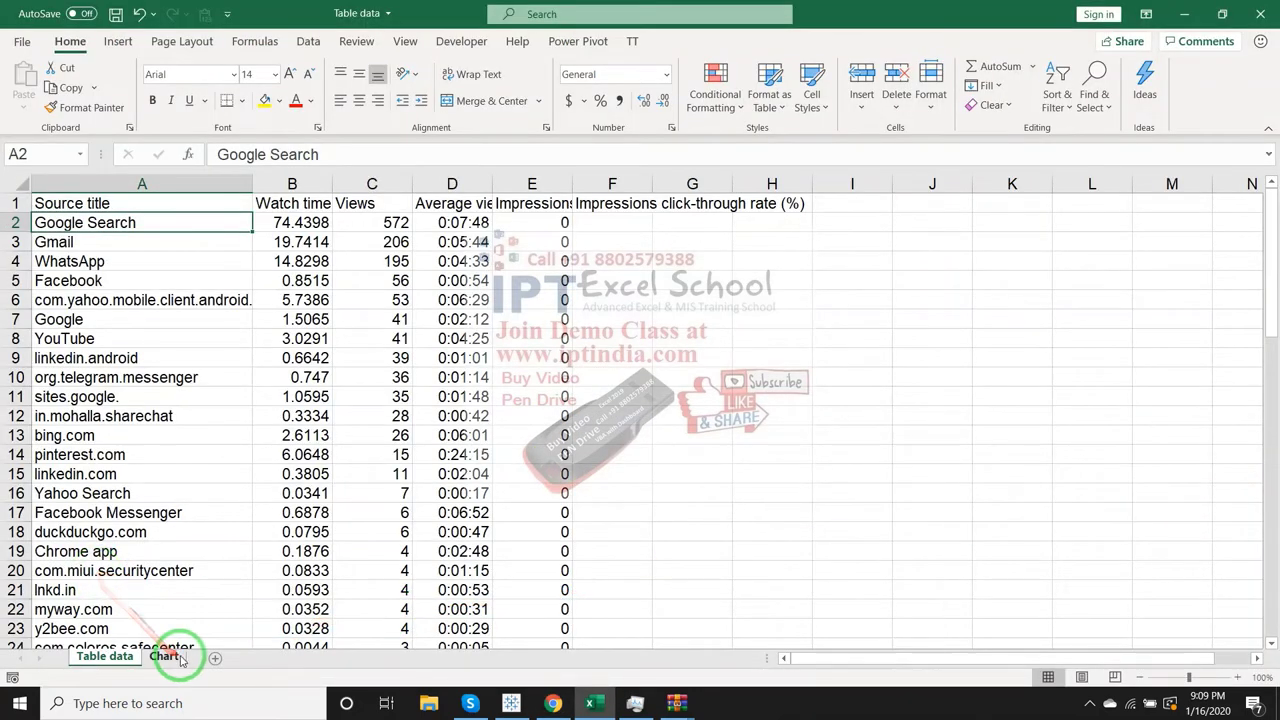
- Review the Gmail source, dates and Views C2:C20 on the Chart and Table data sheets
left_click(180, 660)
left_click(109, 258)
left_click(168, 205)
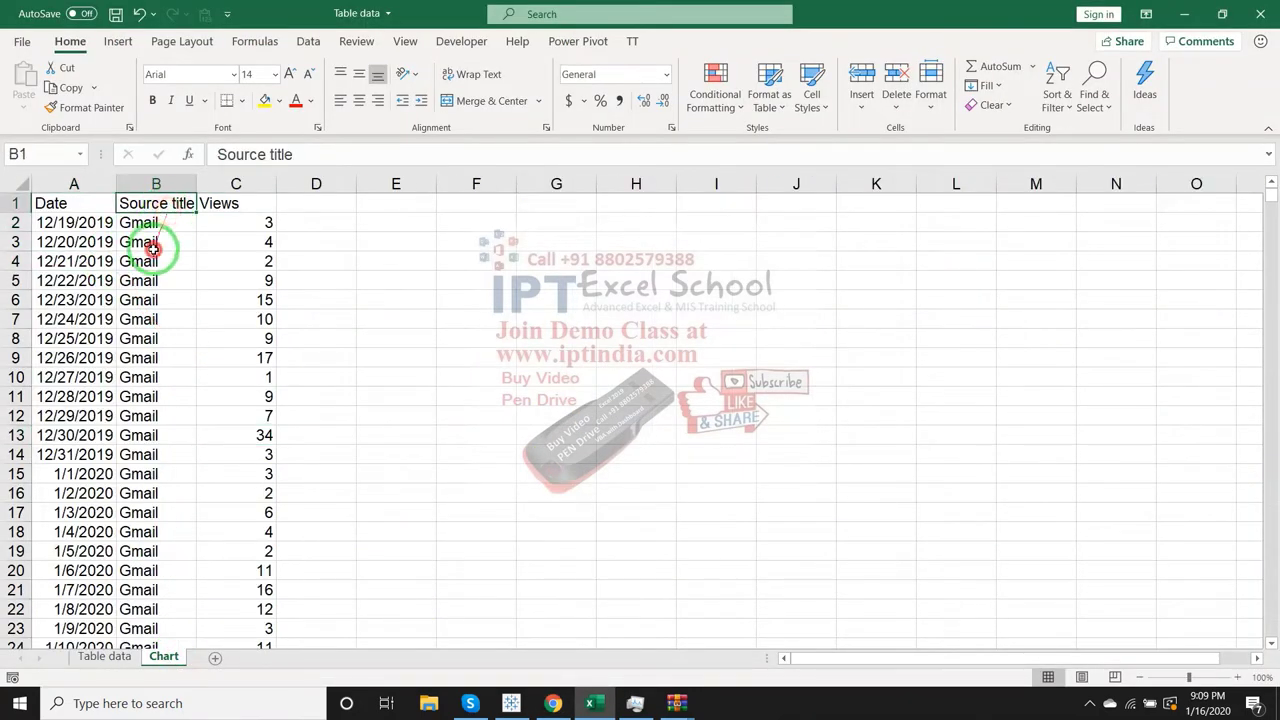
left_click(153, 247)
left_click_drag(263, 223, 250, 577)
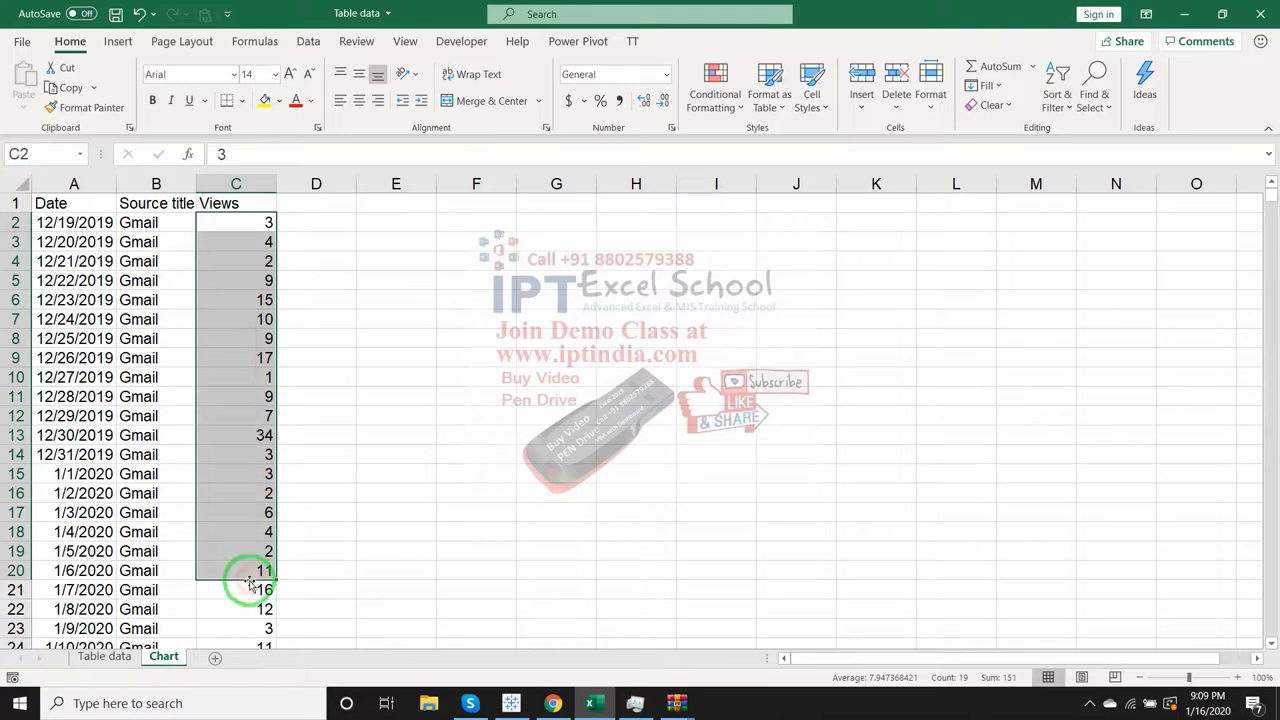
left_click(104, 657)
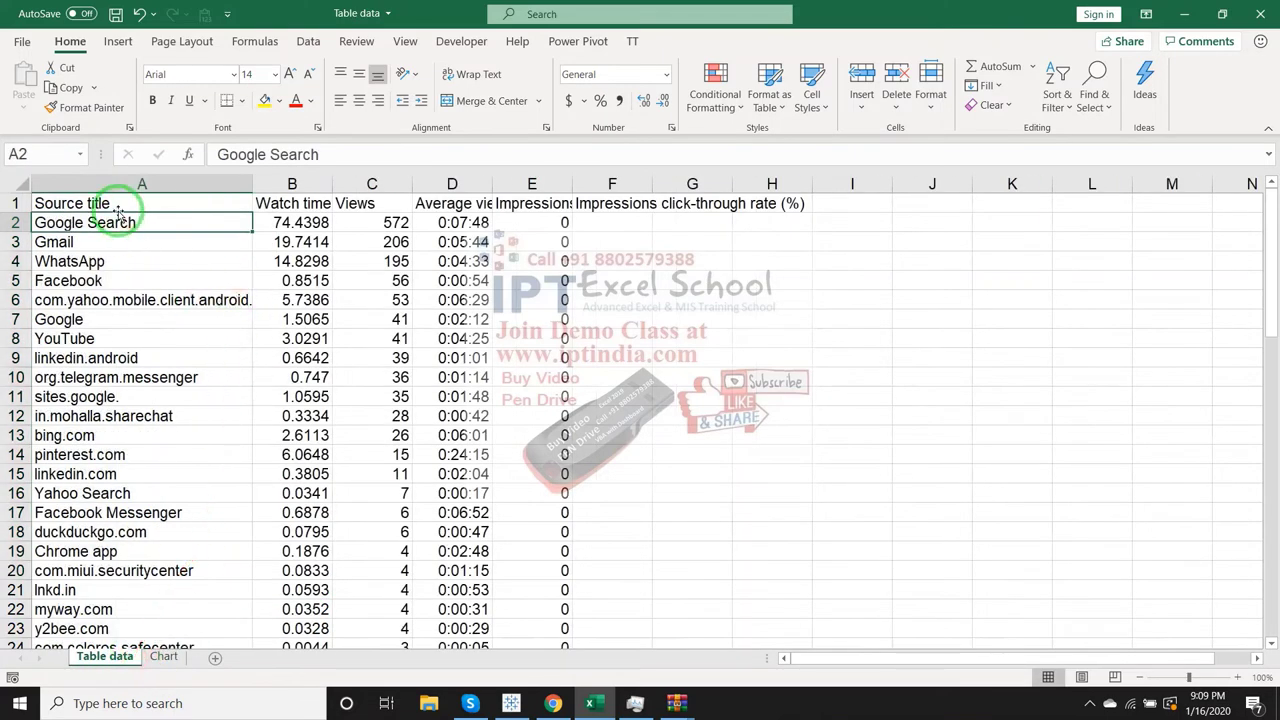
left_click_drag(121, 223, 121, 493)
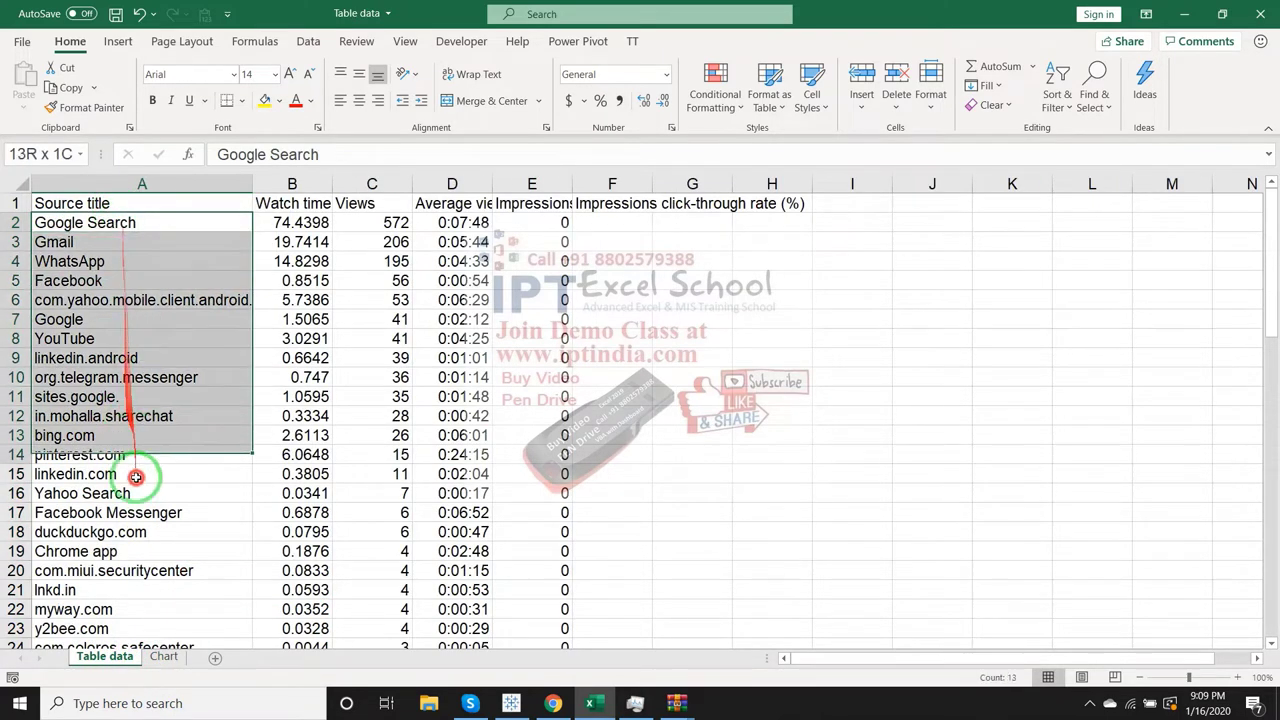
left_click(164, 657)
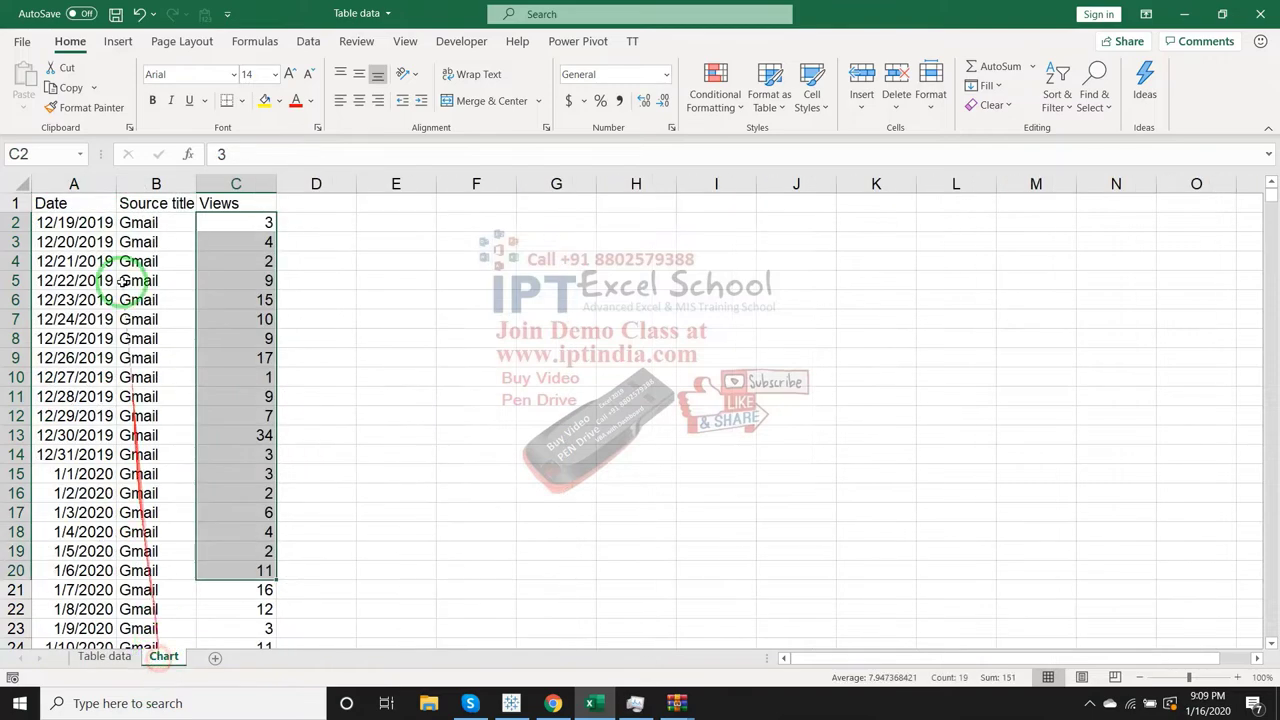
left_click(146, 220)
left_click_drag(60, 218, 239, 527)
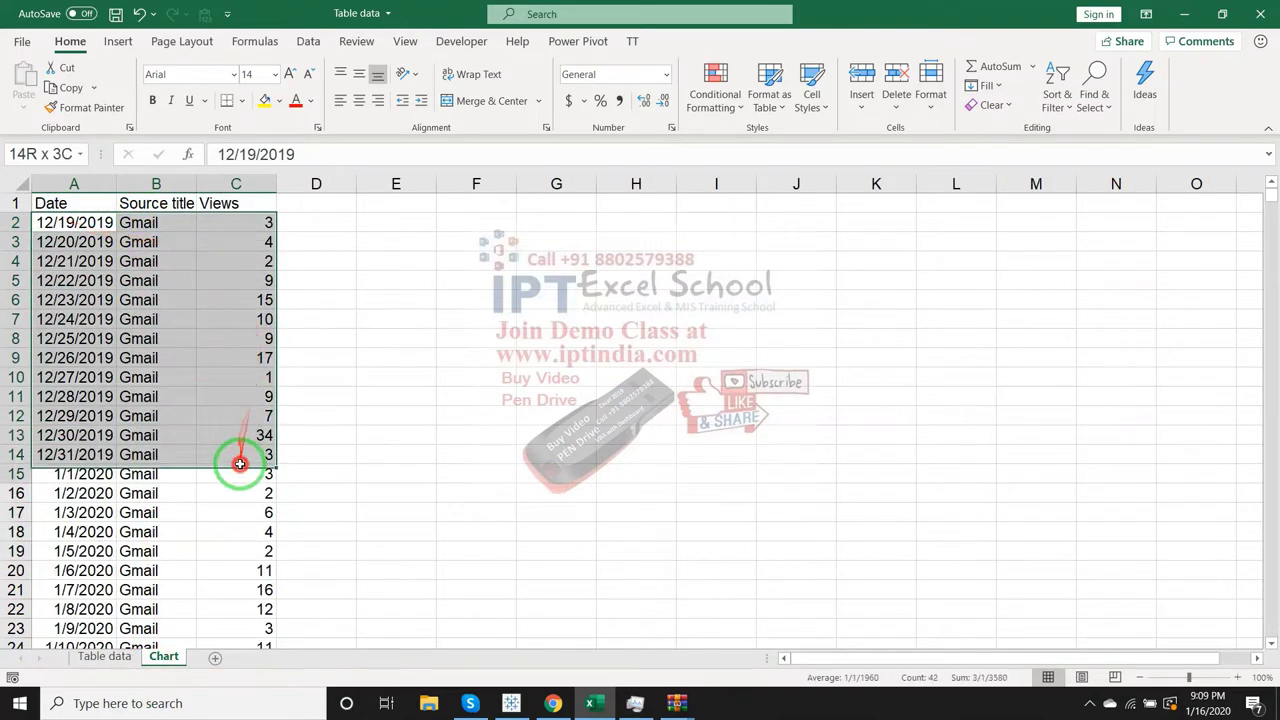
- Add a new blank sheet after Chart and start renaming its tab
scroll(233, 521, "down", 13)
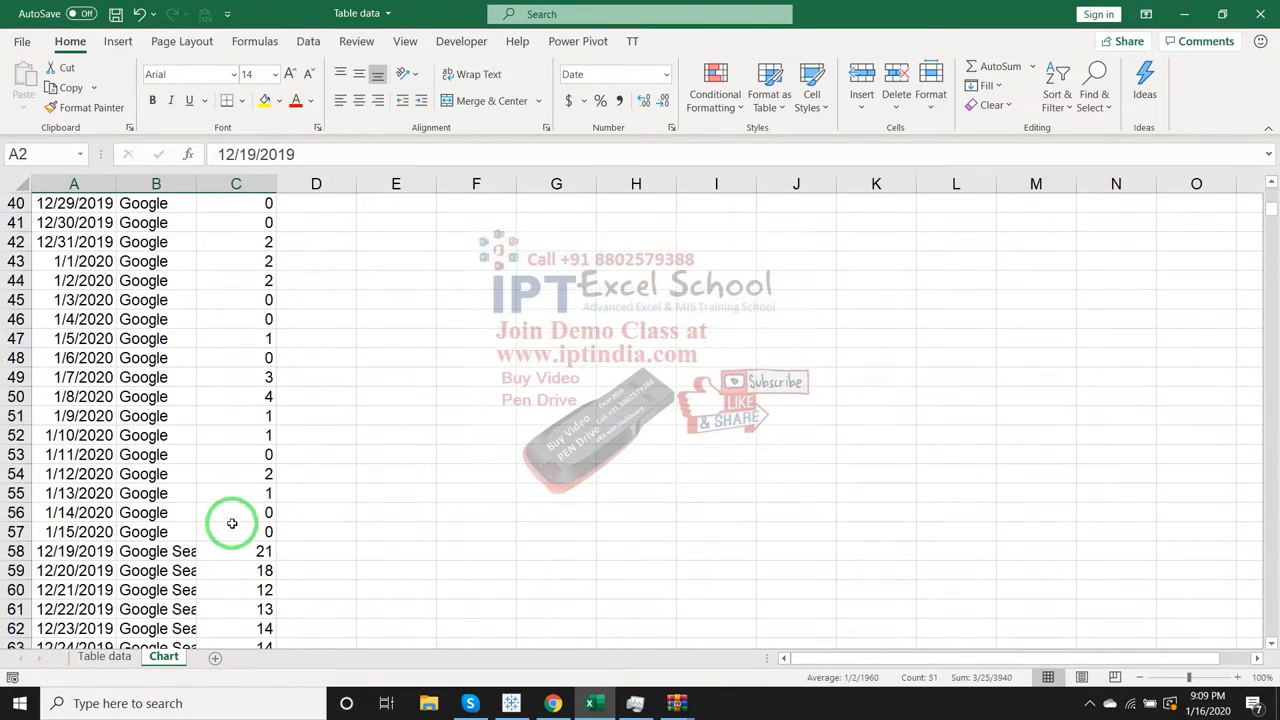
scroll(228, 521, "down", 7)
scroll(226, 521, "down", 12)
scroll(224, 516, "down", 13)
scroll(220, 516, "down", 10)
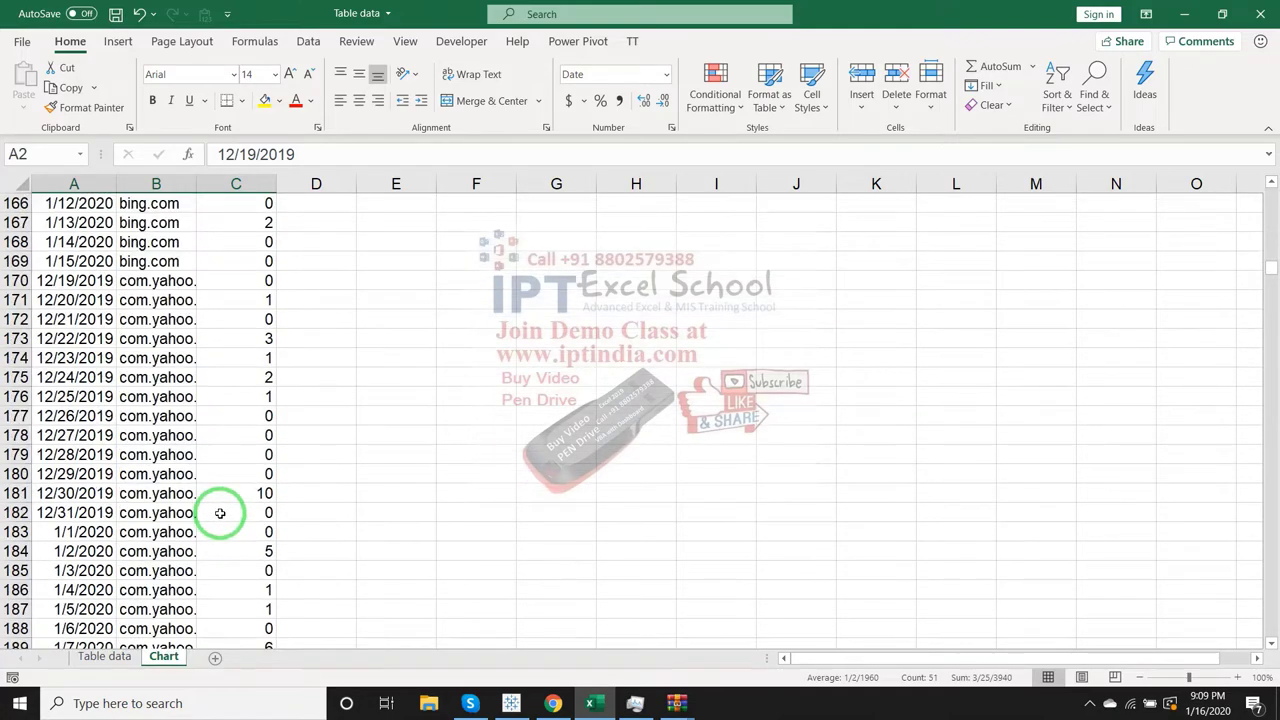
scroll(217, 512, "down", 12)
scroll(220, 514, "down", 11)
scroll(215, 515, "down", 5)
scroll(160, 580, "up", 4)
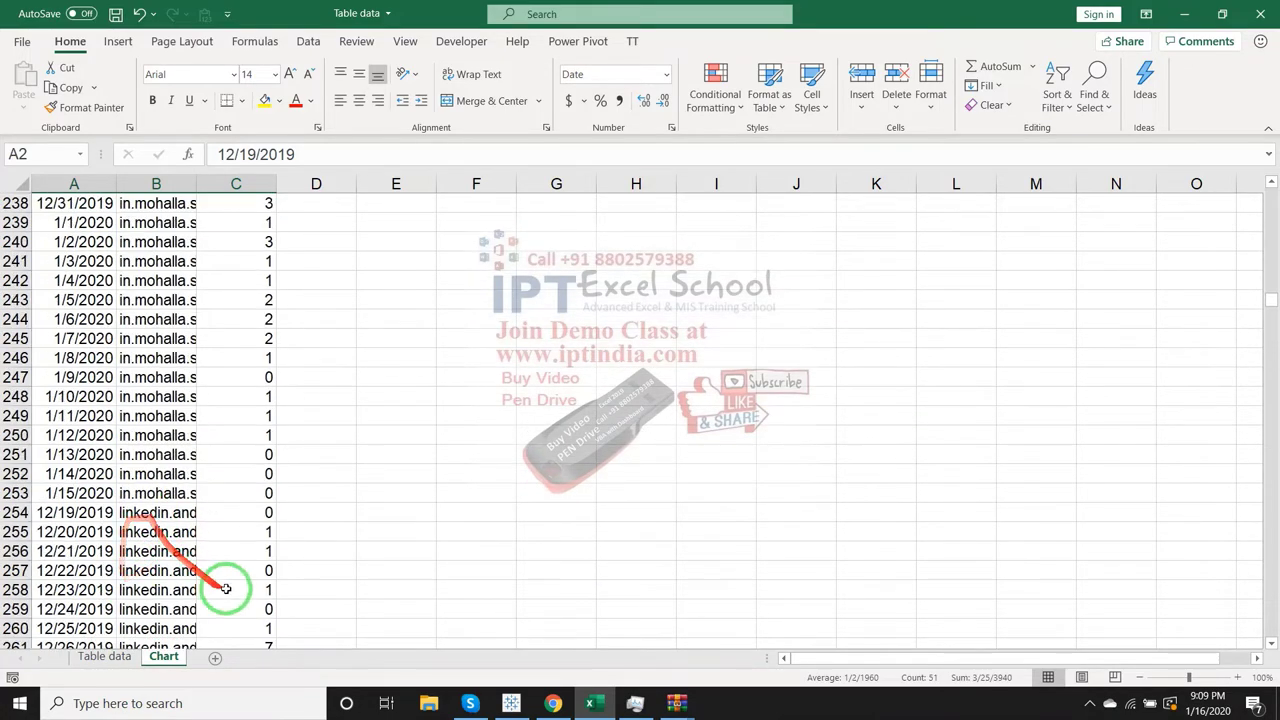
left_click(215, 657)
double_click(213, 658)
type("Dashboard")
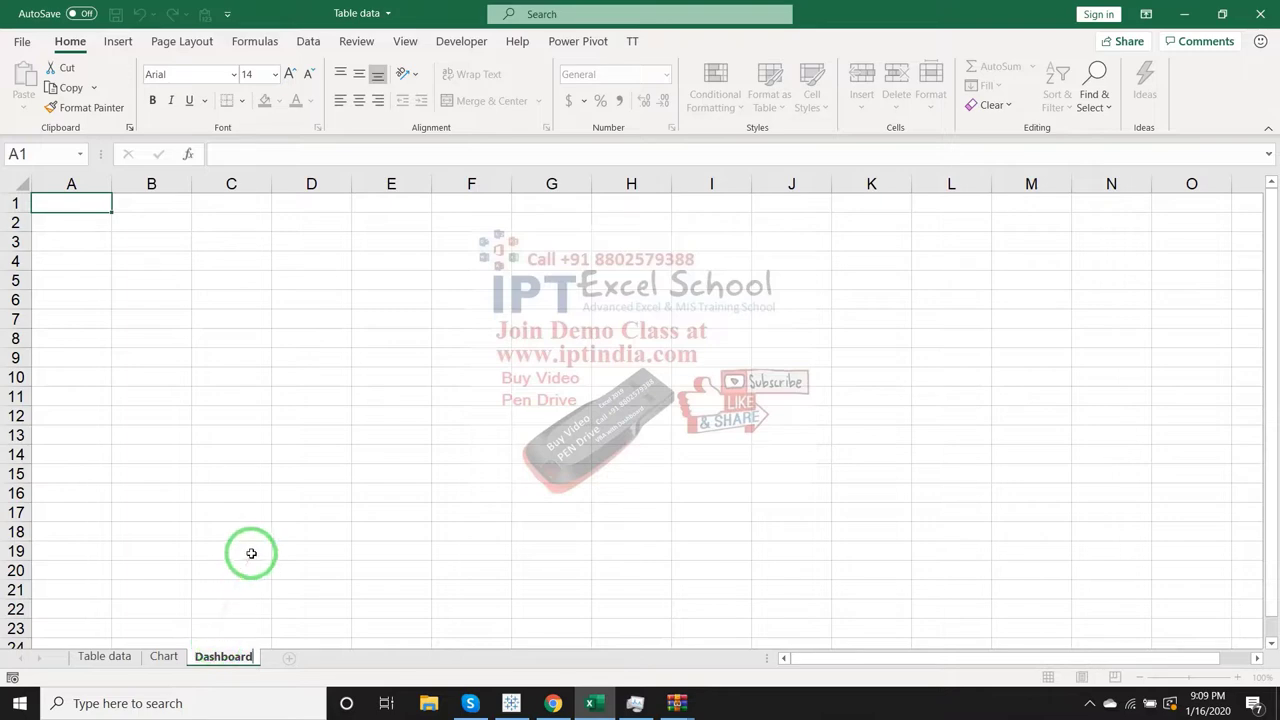
- Finish naming the sheet Dashboard and look over the source rows on Table data
left_click(251, 553)
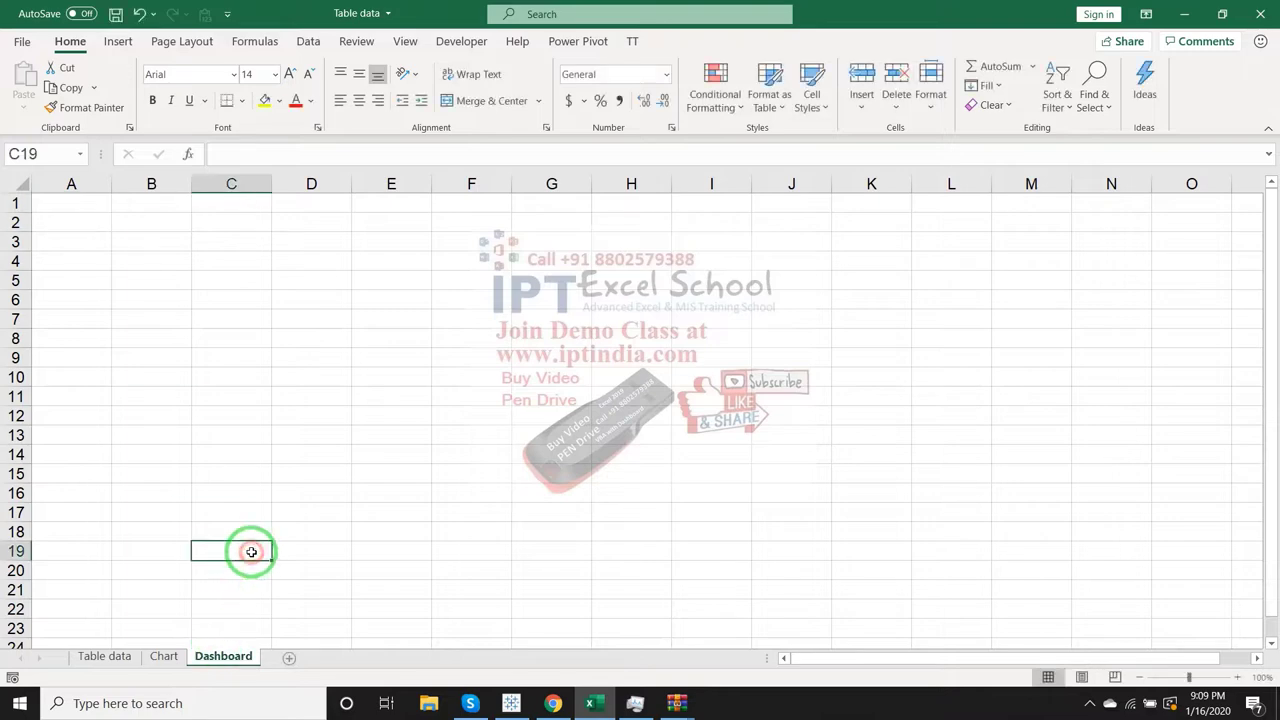
left_click(105, 657)
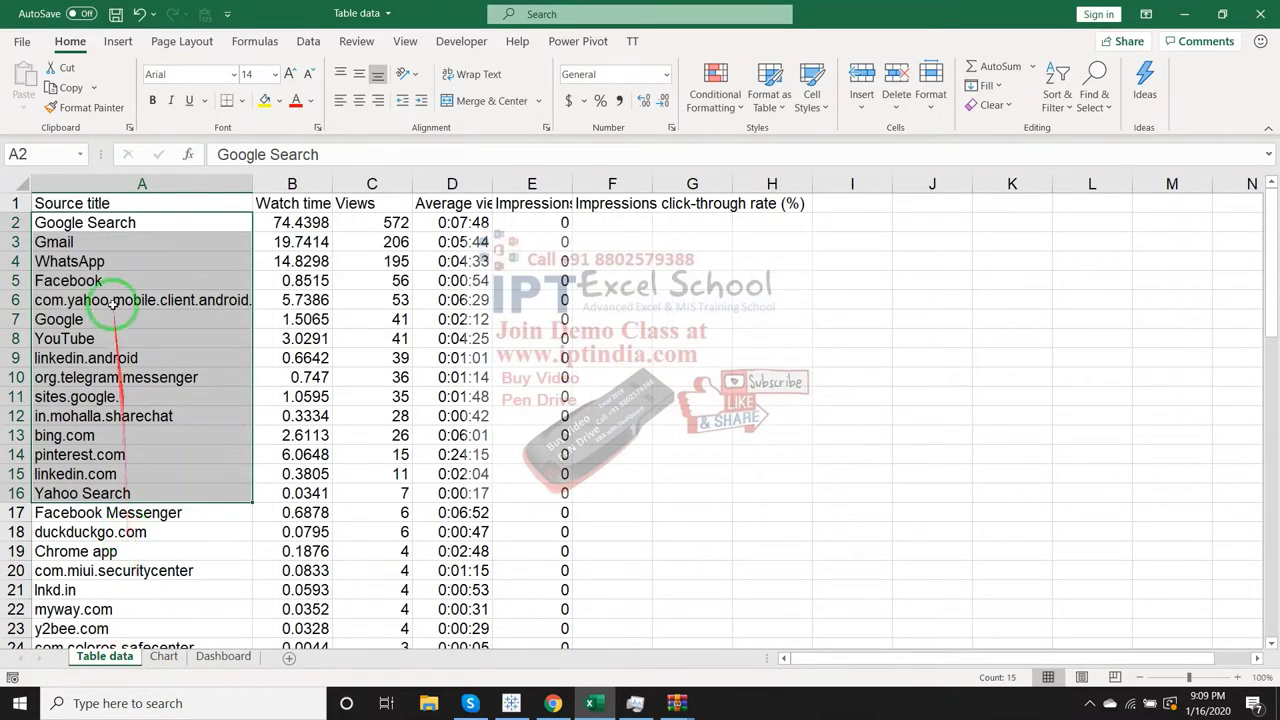
mouse_move(140, 222)
left_mouse_down()
mouse_move(493, 273)
mouse_move(531, 455)
left_mouse_up()
- Merge Dashboard cells A1:O14 into one block labelled Chart, then return to Table data
left_click(245, 655)
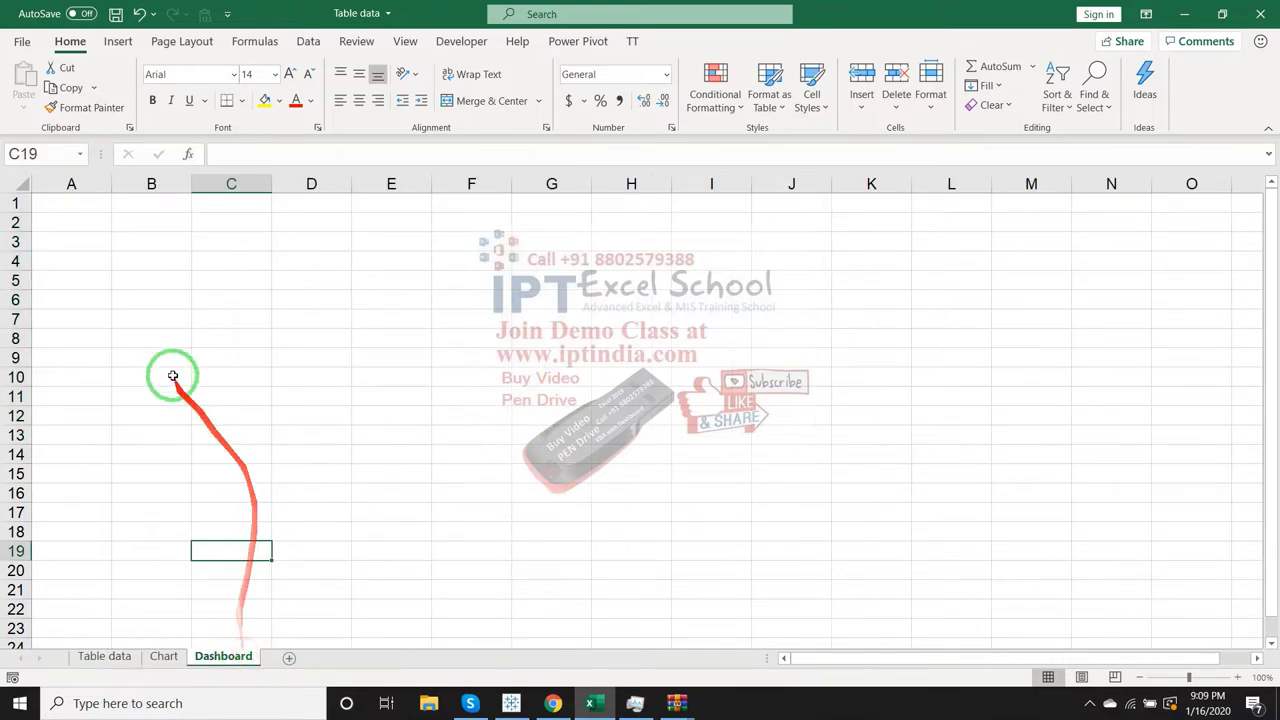
left_click(96, 536)
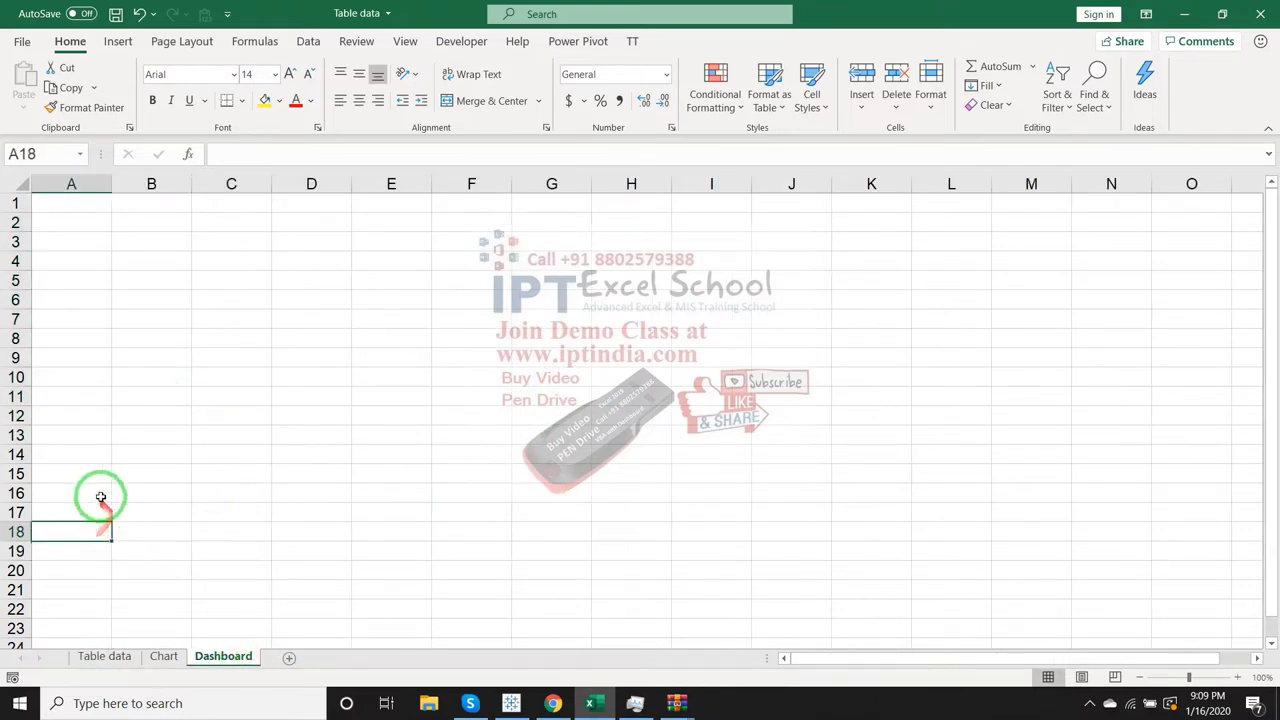
left_click(104, 494)
mouse_move(91, 203)
left_mouse_down()
mouse_move(1233, 435)
mouse_move(1206, 425)
mouse_move(1220, 450)
left_mouse_up()
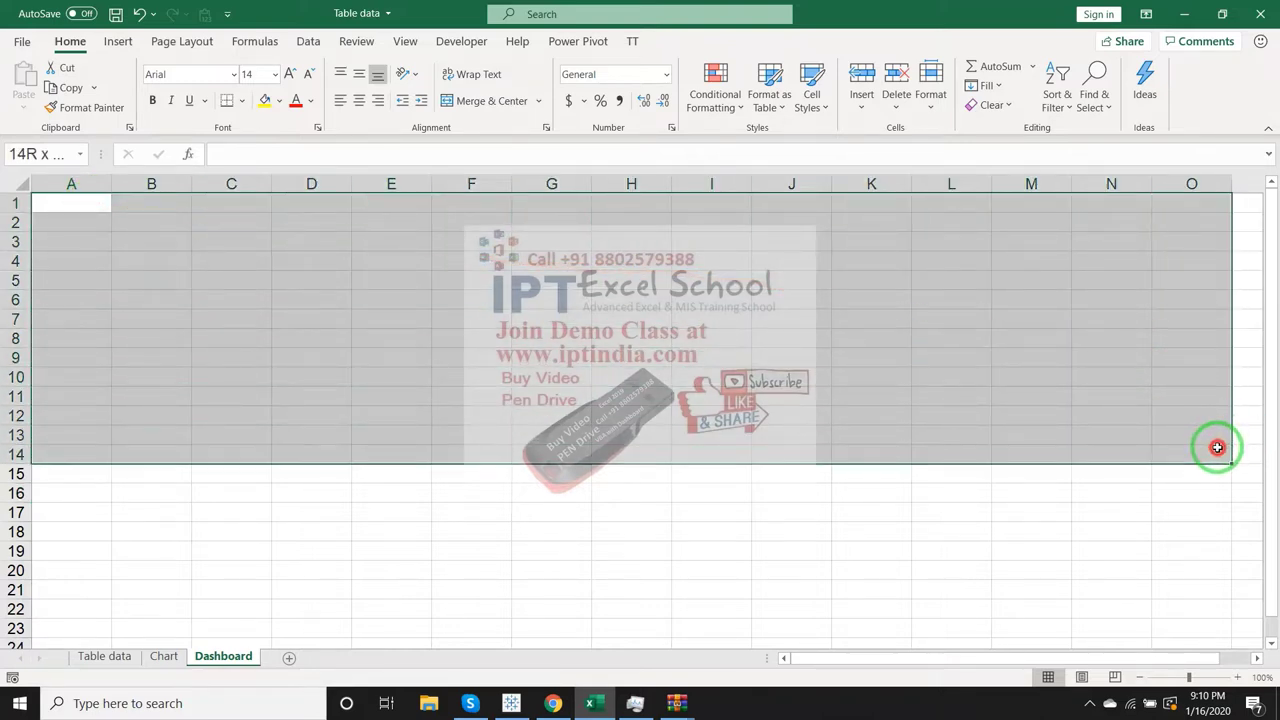
left_click(485, 103)
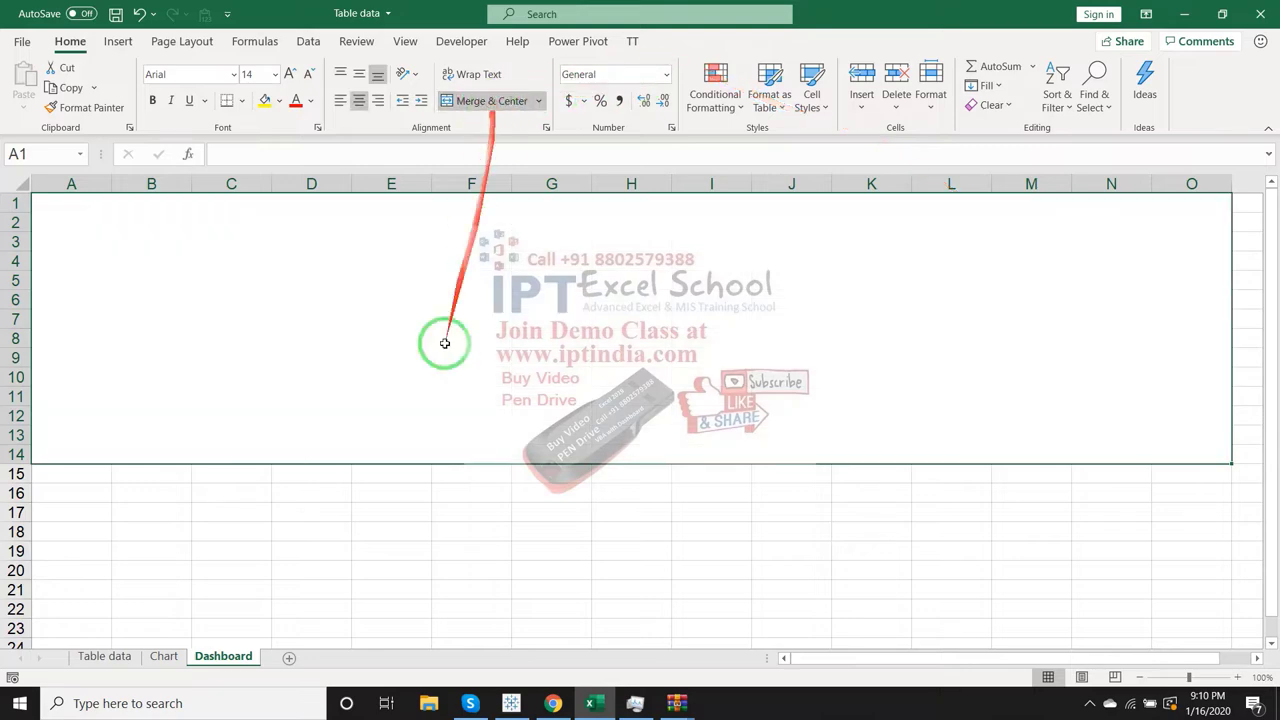
double_click(466, 289)
type("Chart")
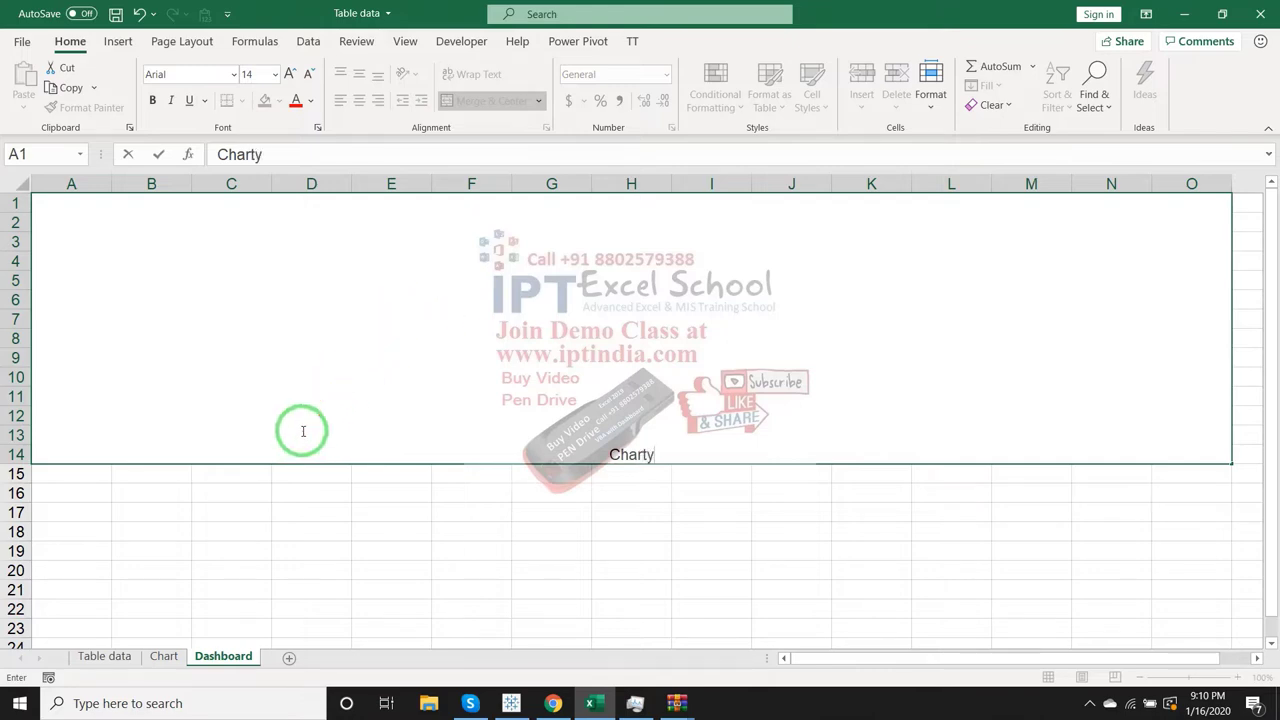
left_click(163, 494)
left_click(104, 656)
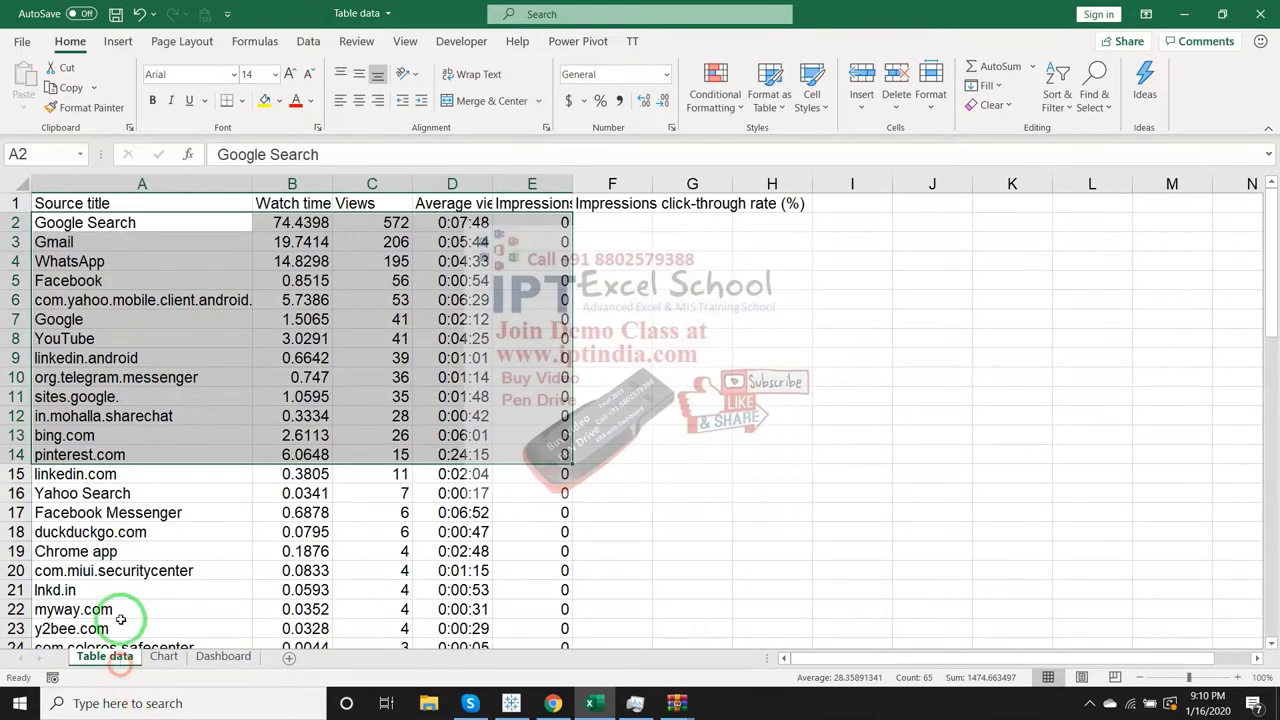
left_click_drag(134, 203, 525, 222)
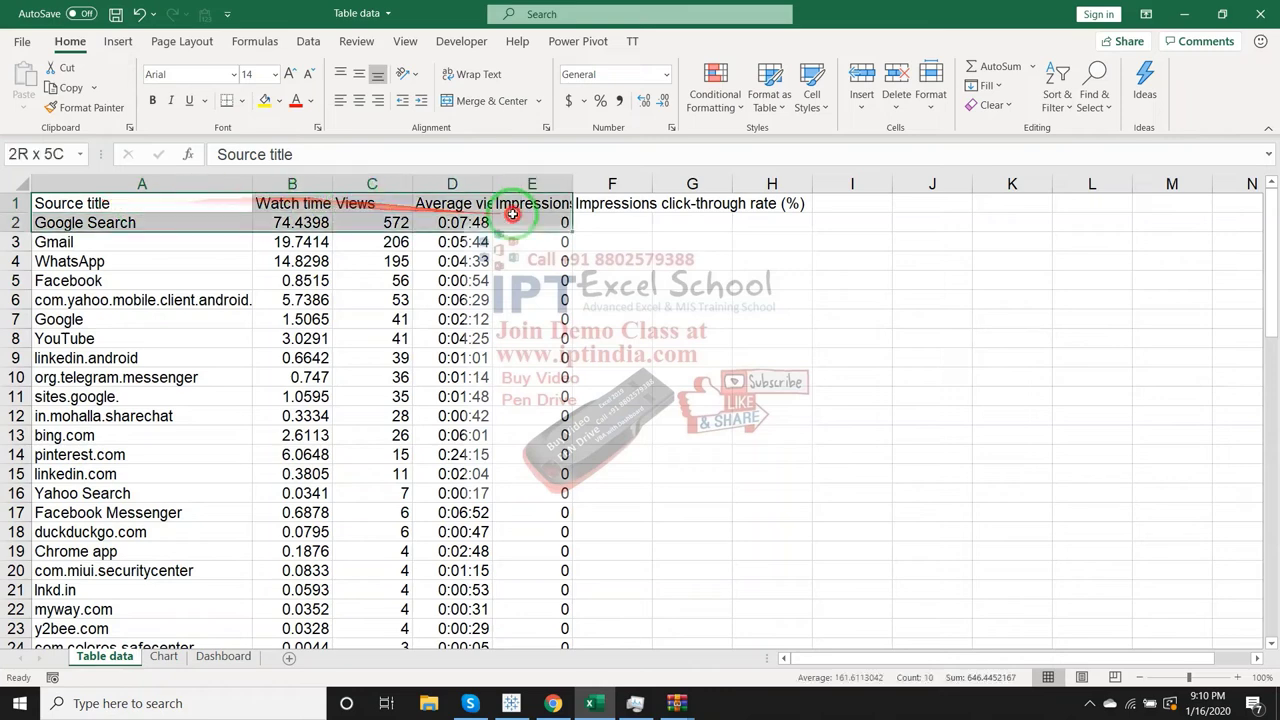
- Copy the Table data headers A1:F1 into Dashboard row 18 starting at A18
left_click(222, 656)
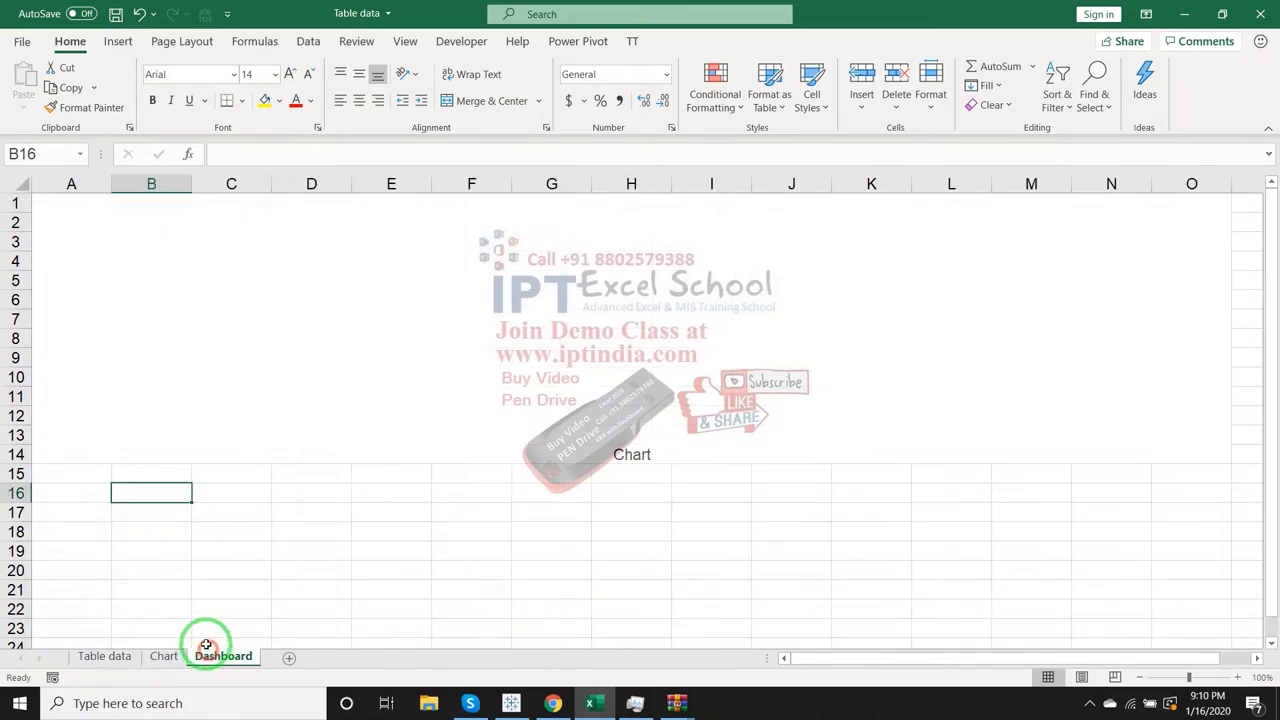
left_click(90, 511)
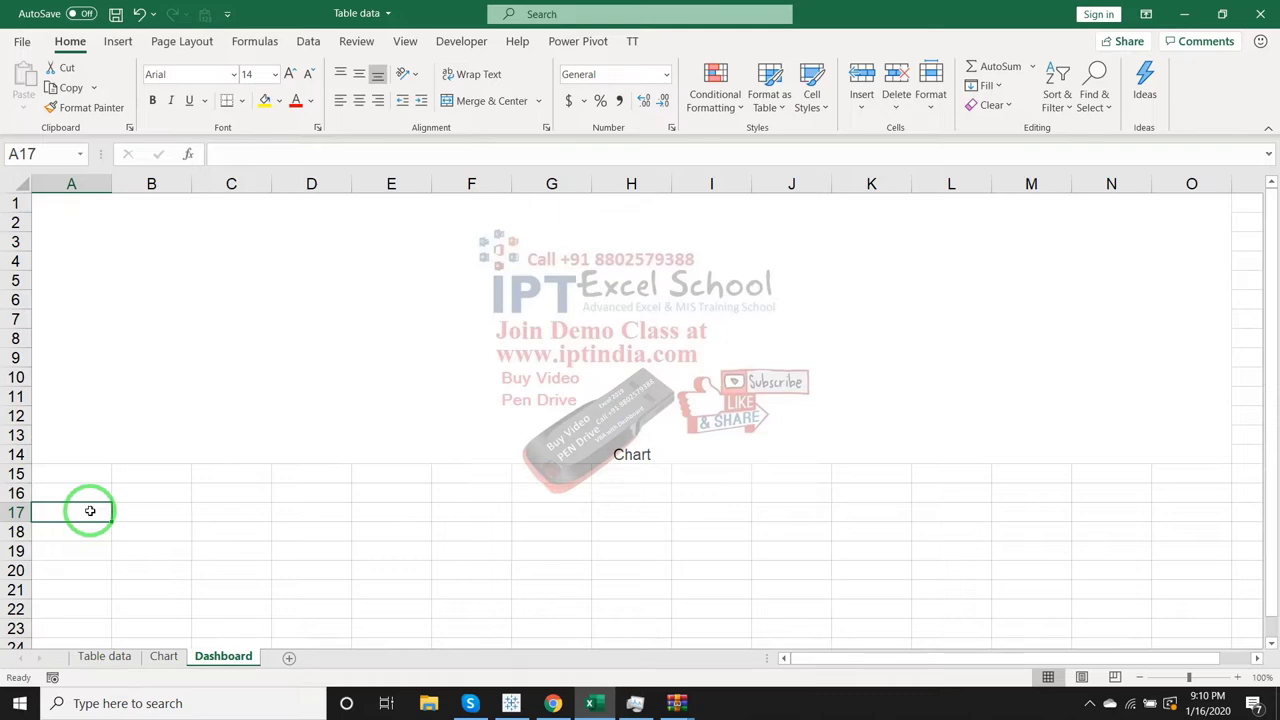
left_click(108, 655)
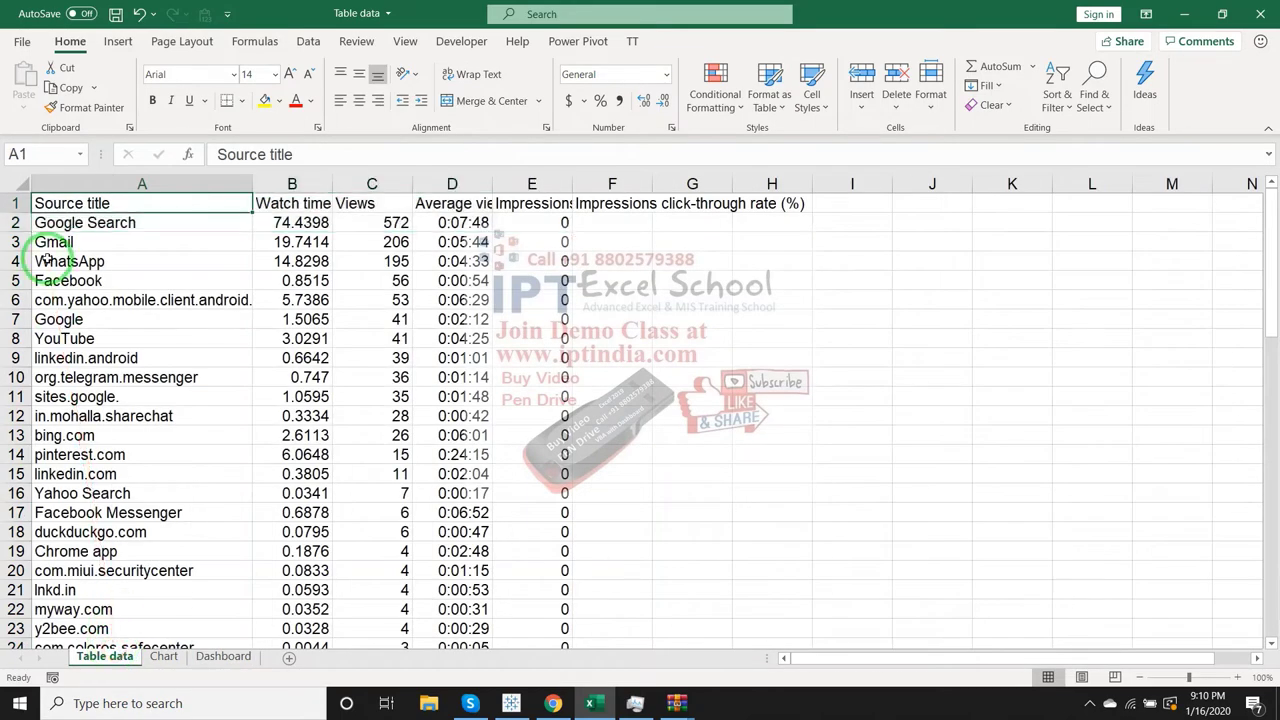
key("ctrl+shift+Right")
key("ctrl+c")
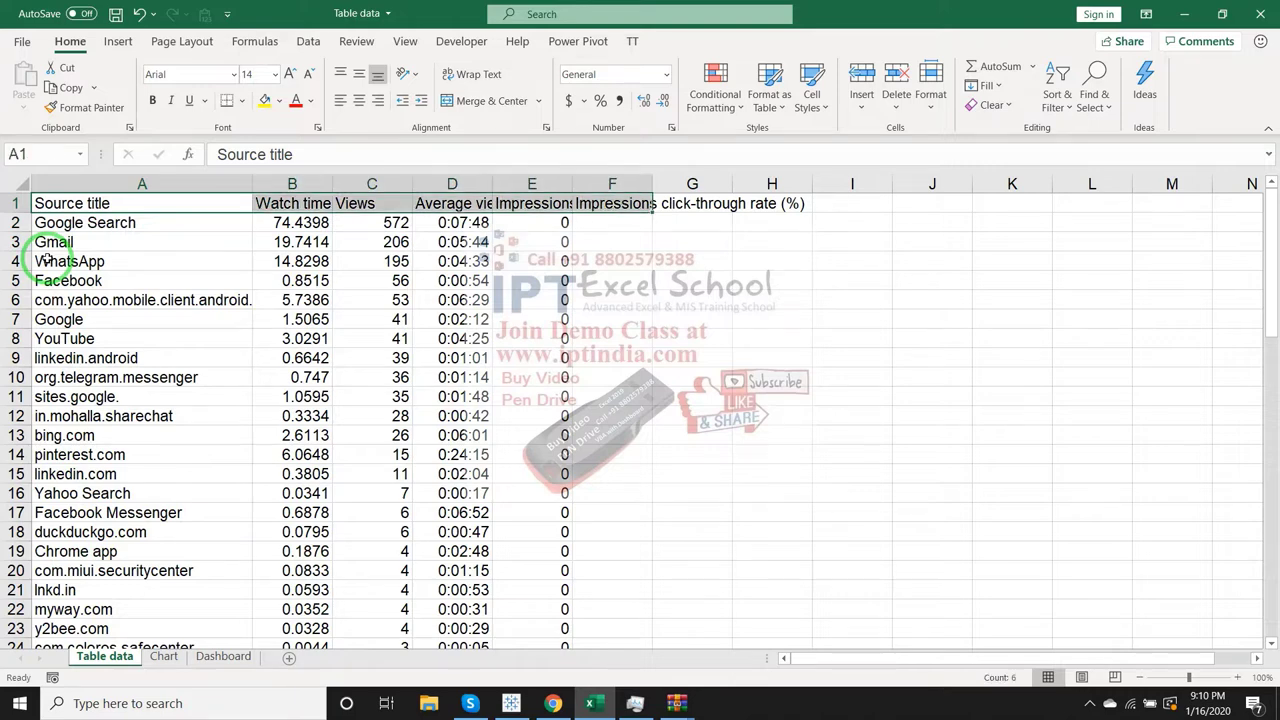
key("alt+Tab")
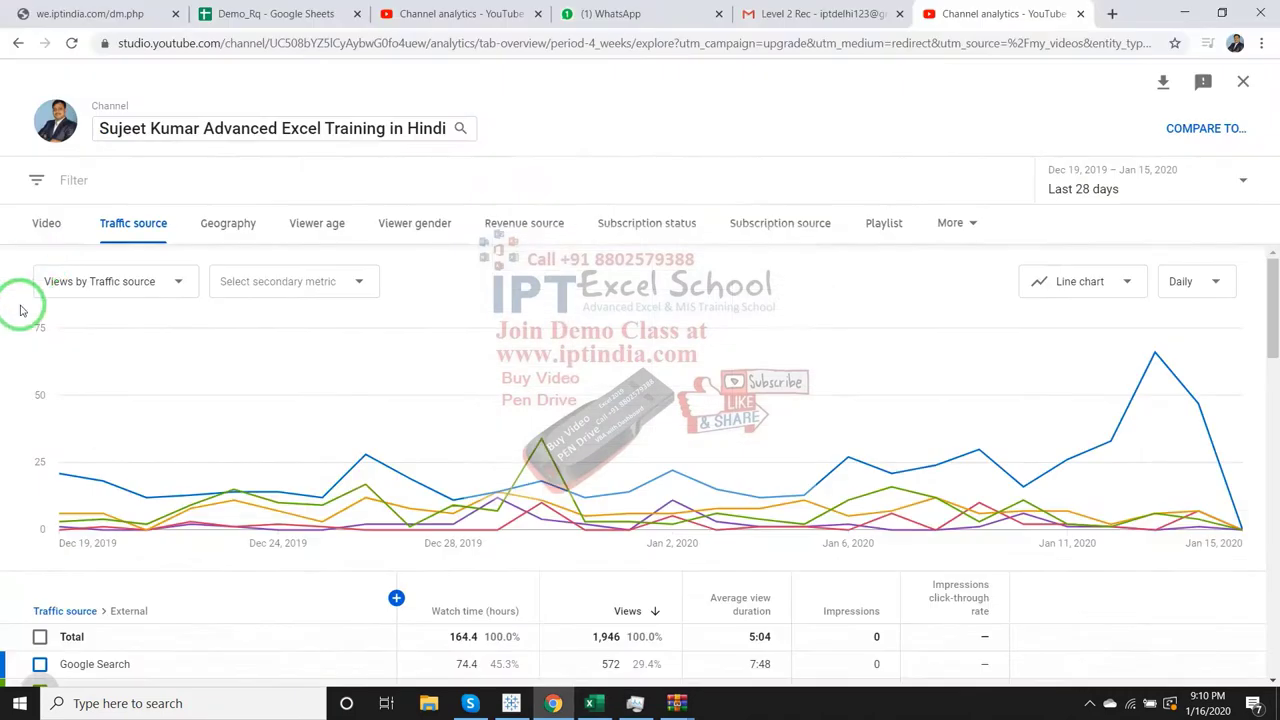
key("alt+Tab")
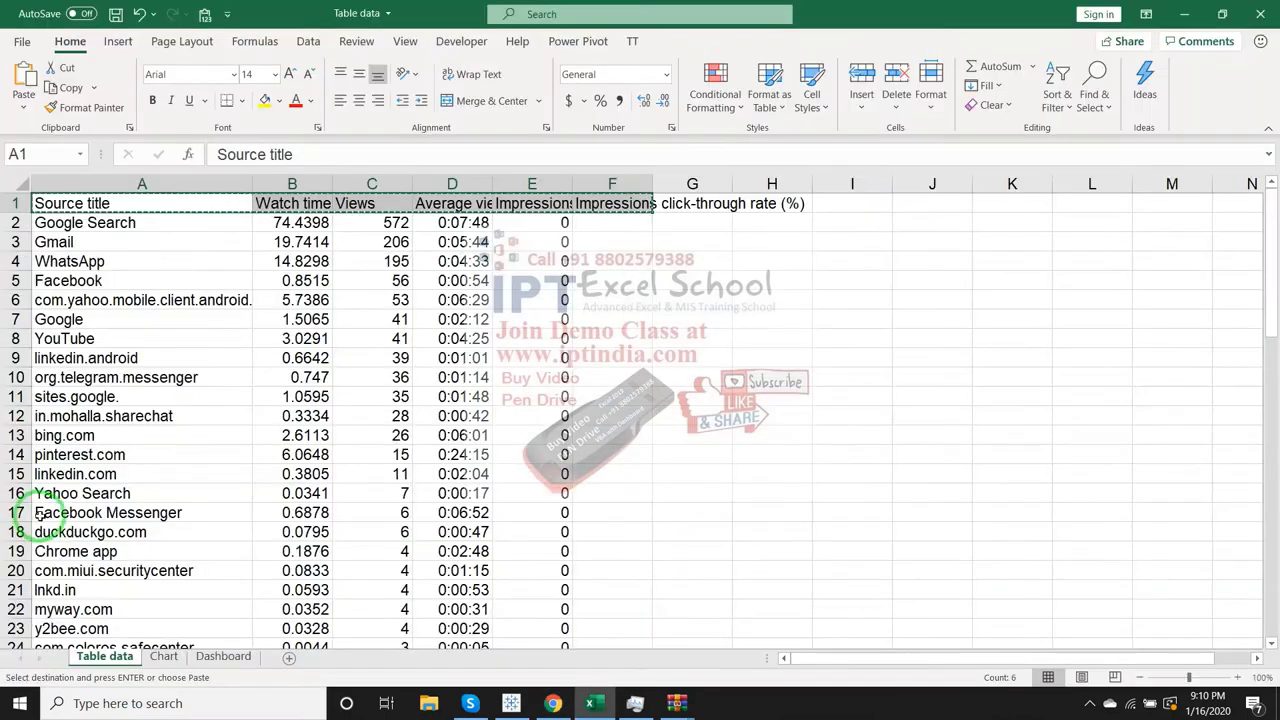
left_click(222, 657)
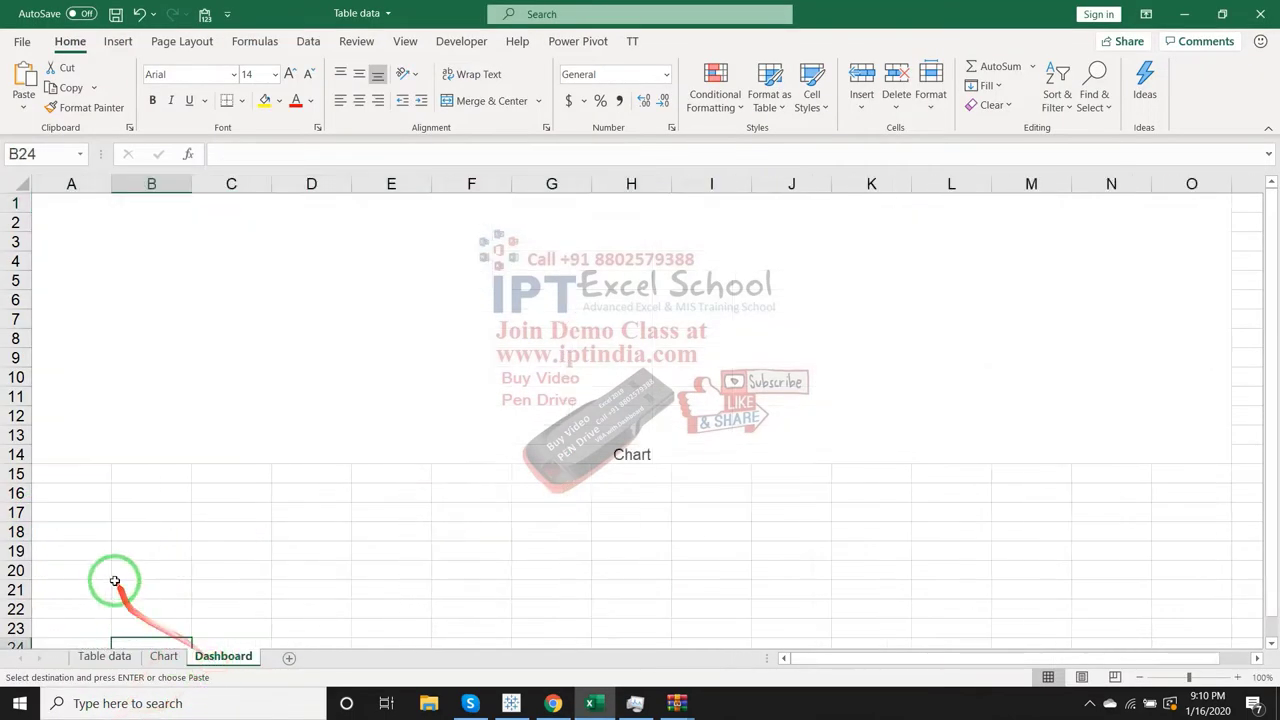
left_click(75, 533)
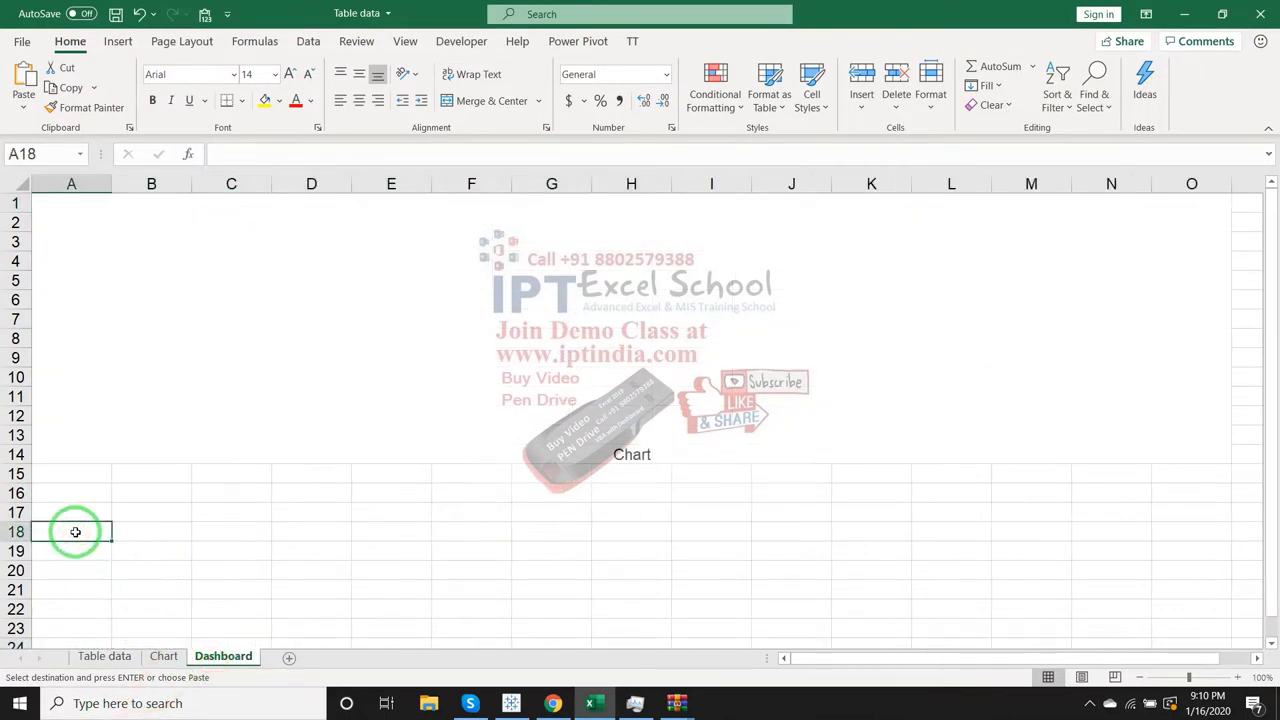
key("ctrl+v")
left_click(298, 585)
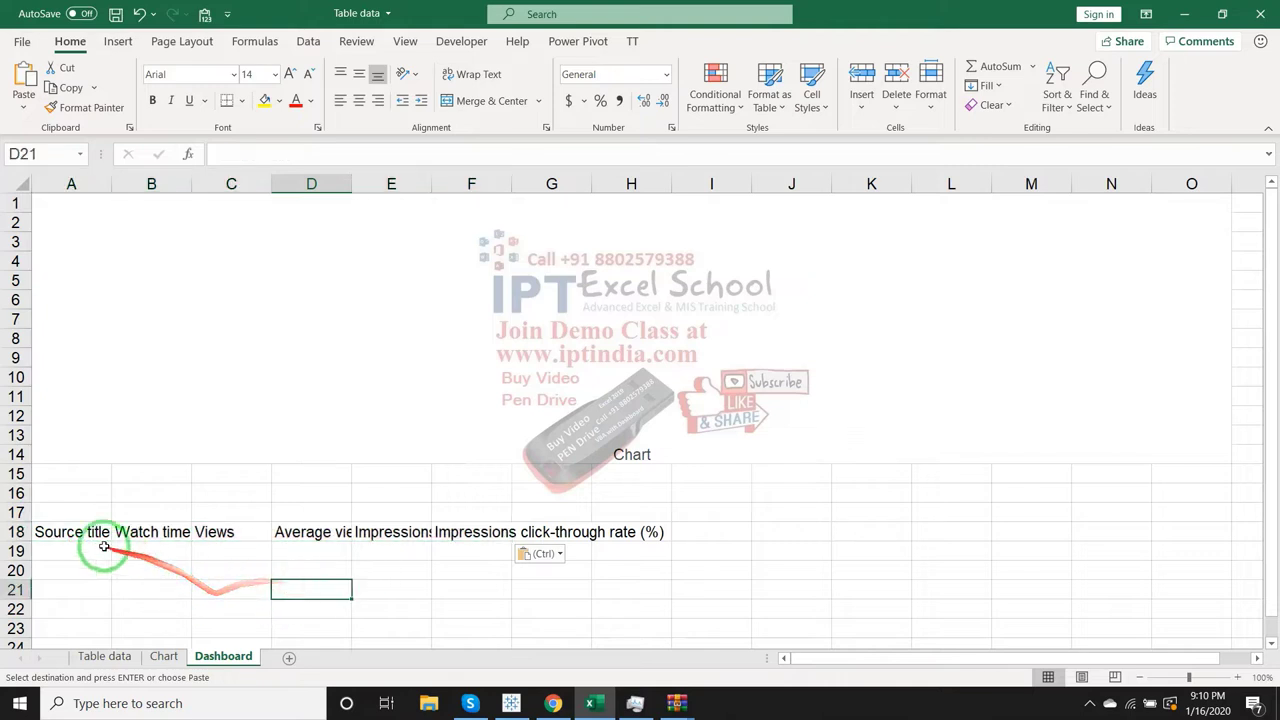
left_click(98, 538)
left_click_drag(150, 537, 600, 540)
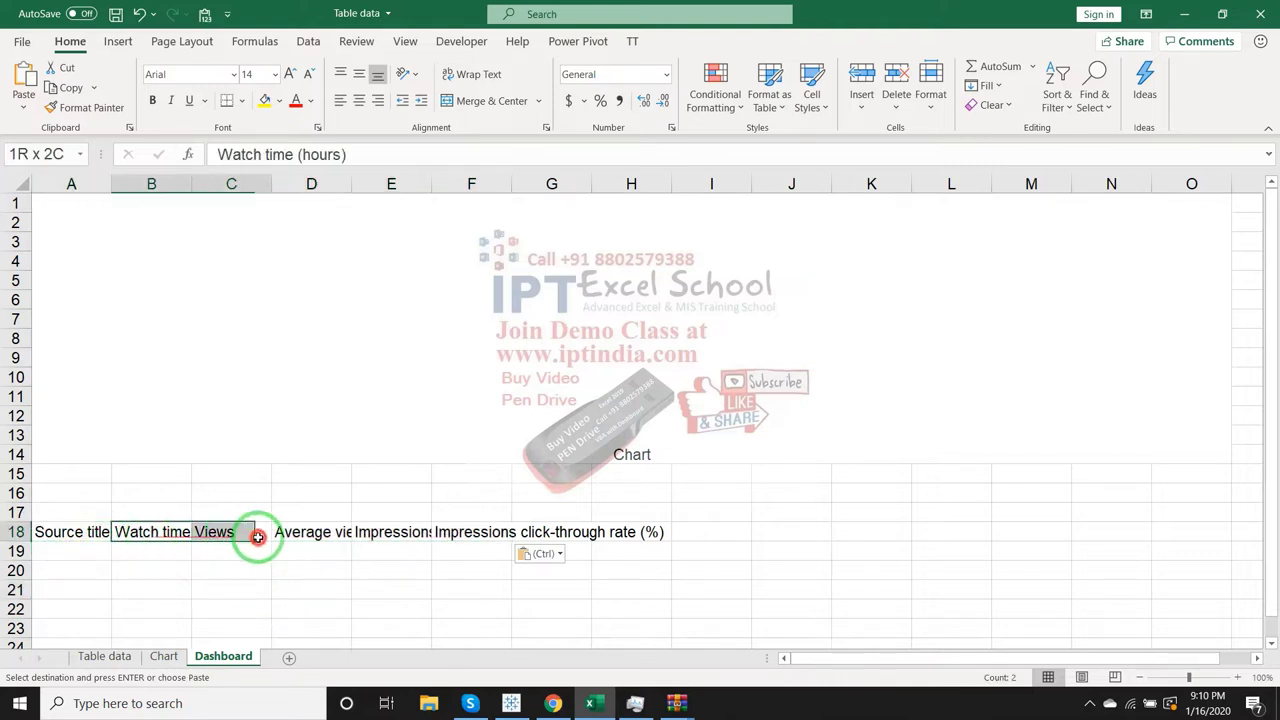
left_click(205, 570)
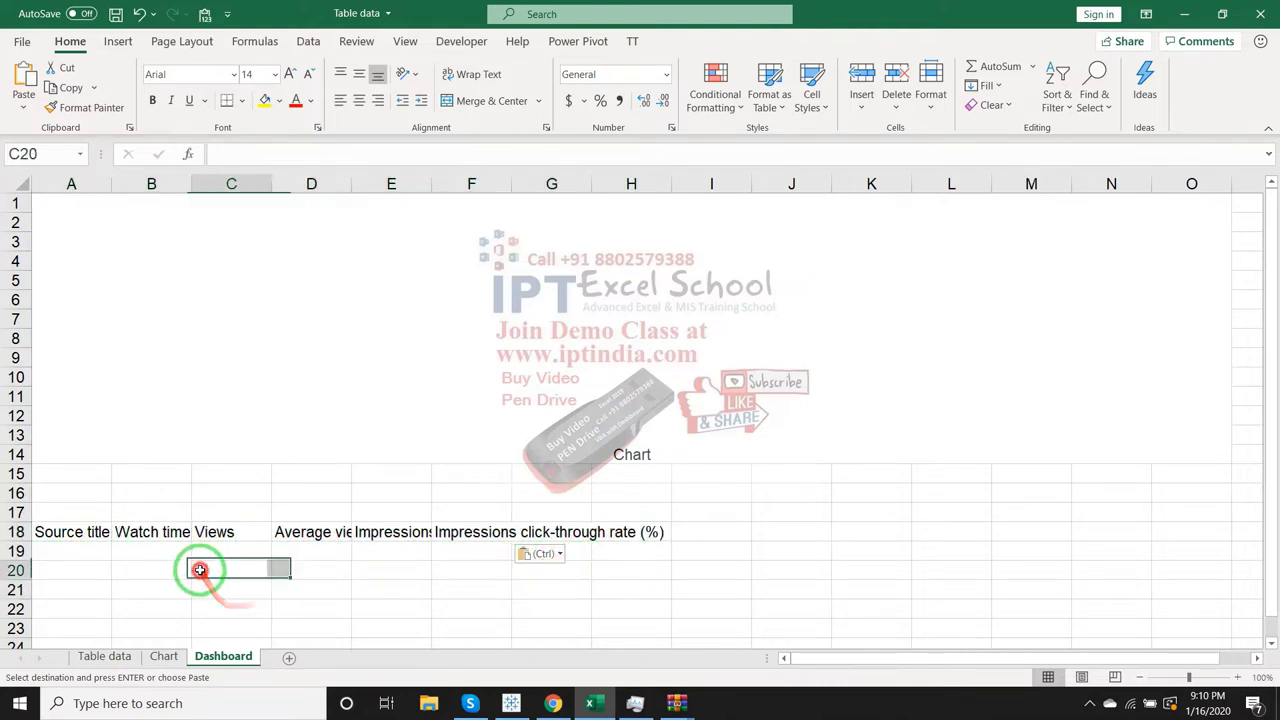
- Select the source titles in Table data column A, then pick Dashboard cell A19
left_click(104, 656)
key("Escape")
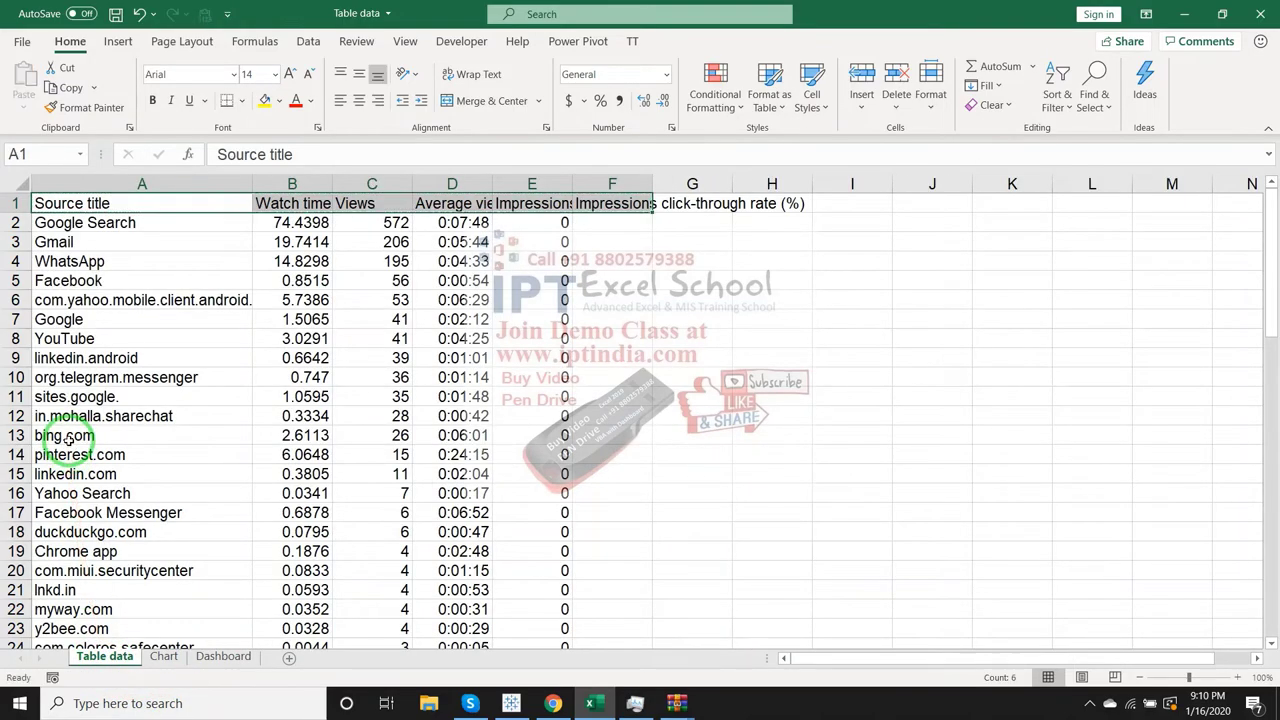
key("Down")
key("ctrl+shift+Down")
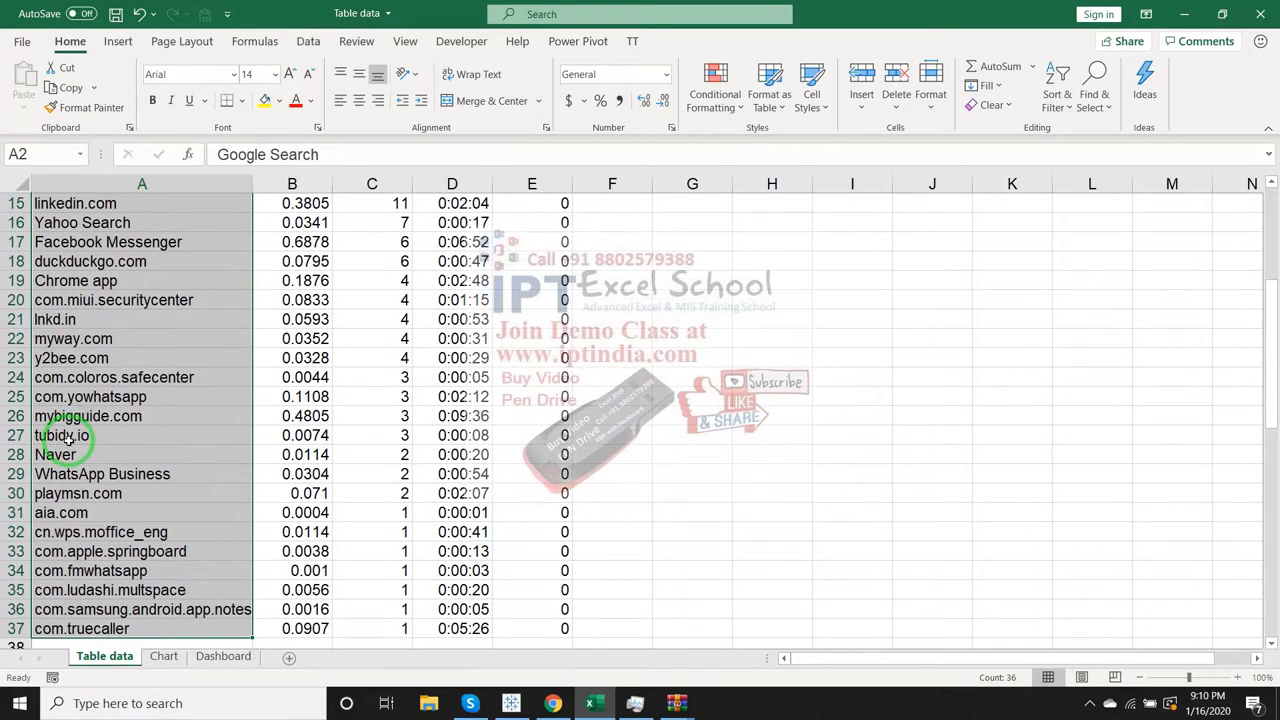
key("ctrl+Home")
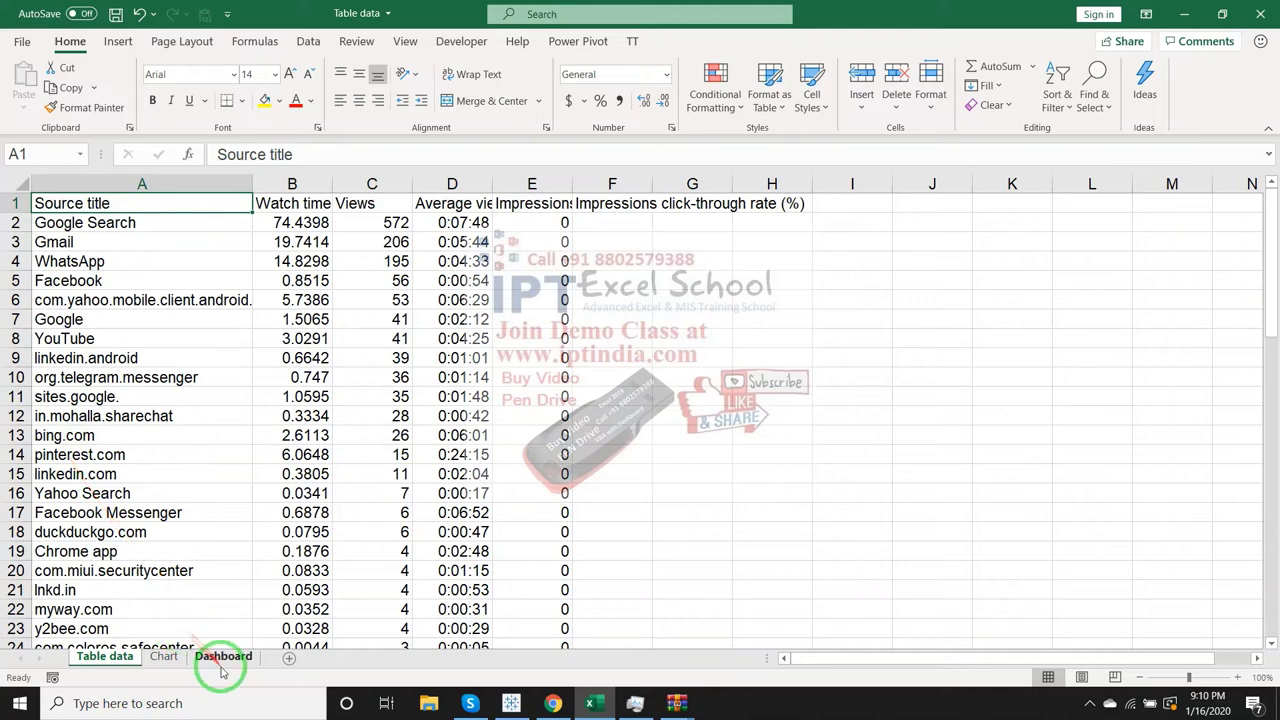
left_click(220, 655)
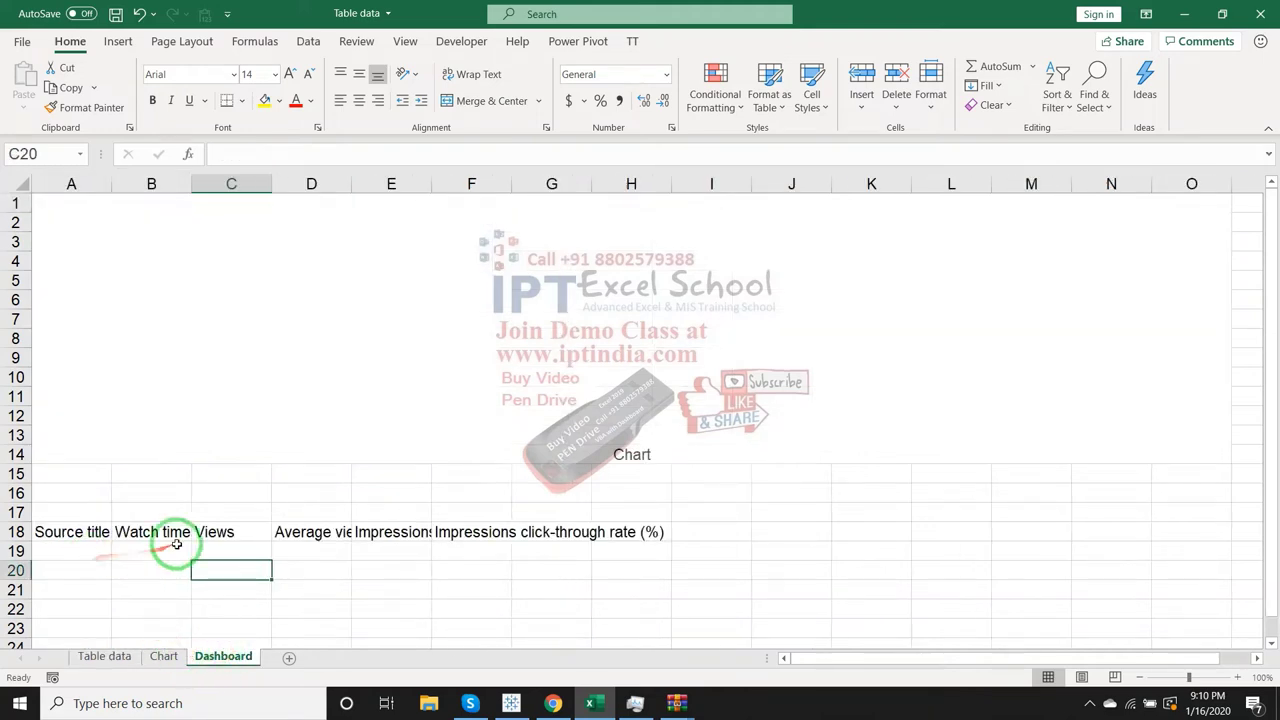
left_click(218, 533)
left_click(286, 531)
left_click(246, 531)
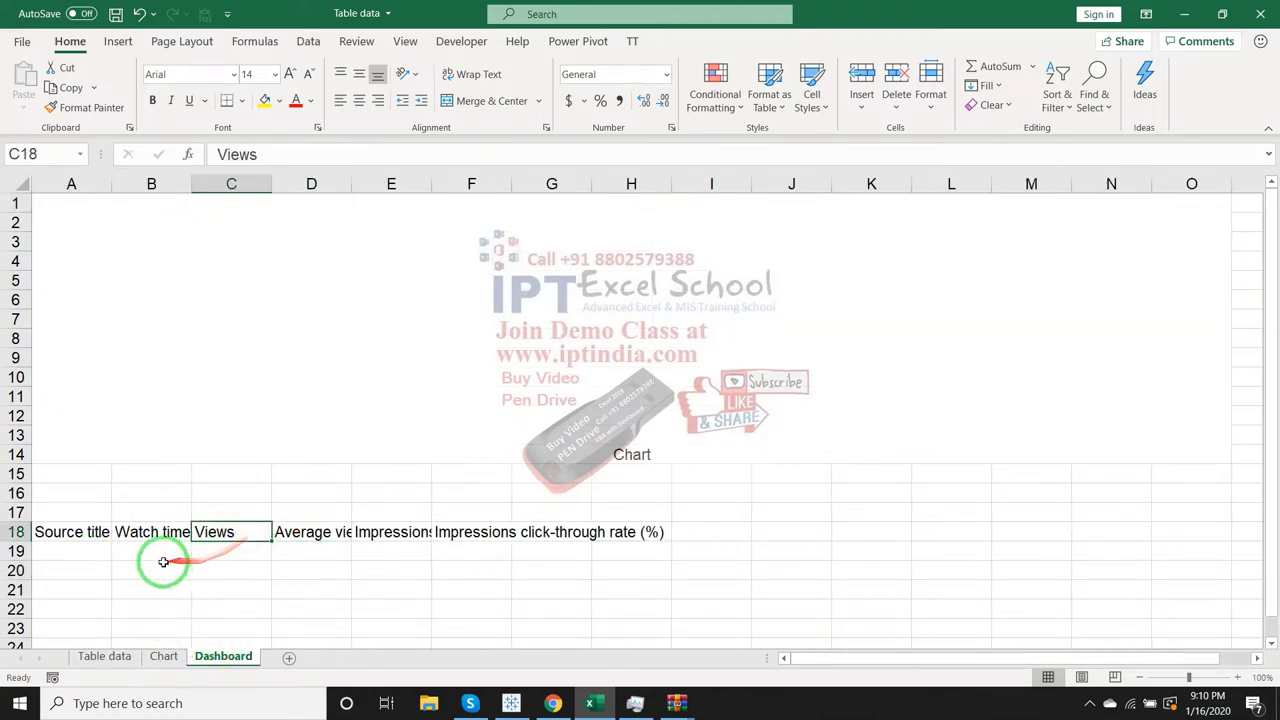
scroll(162, 563, "down", 1)
left_click(76, 494)
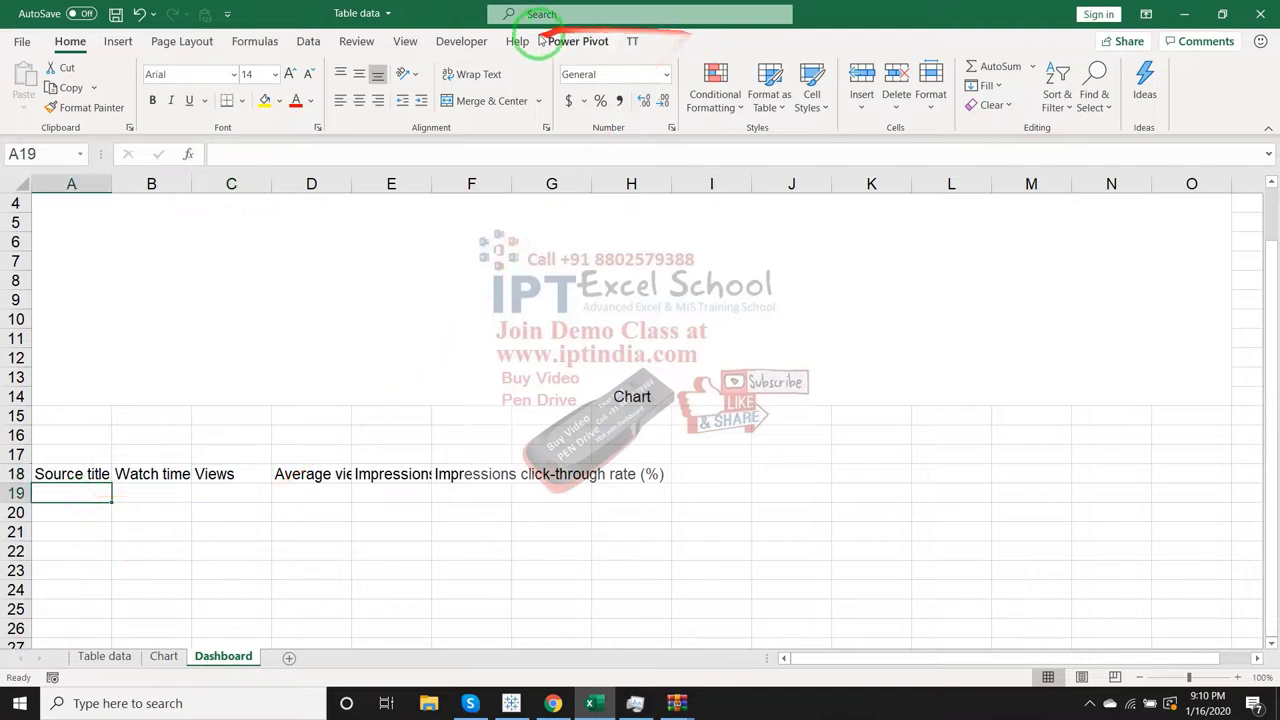
- Insert an ActiveX list box on Dashboard, drawn from A19 to about H25
left_click(486, 49)
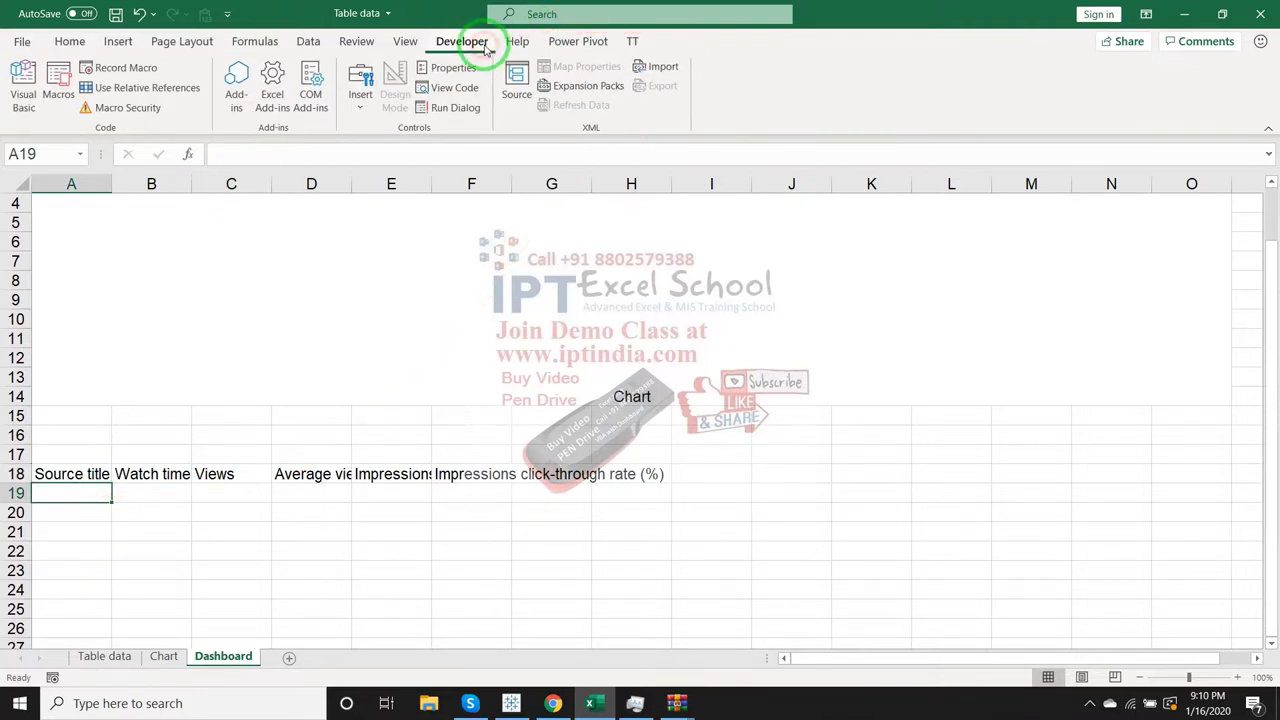
left_click(358, 104)
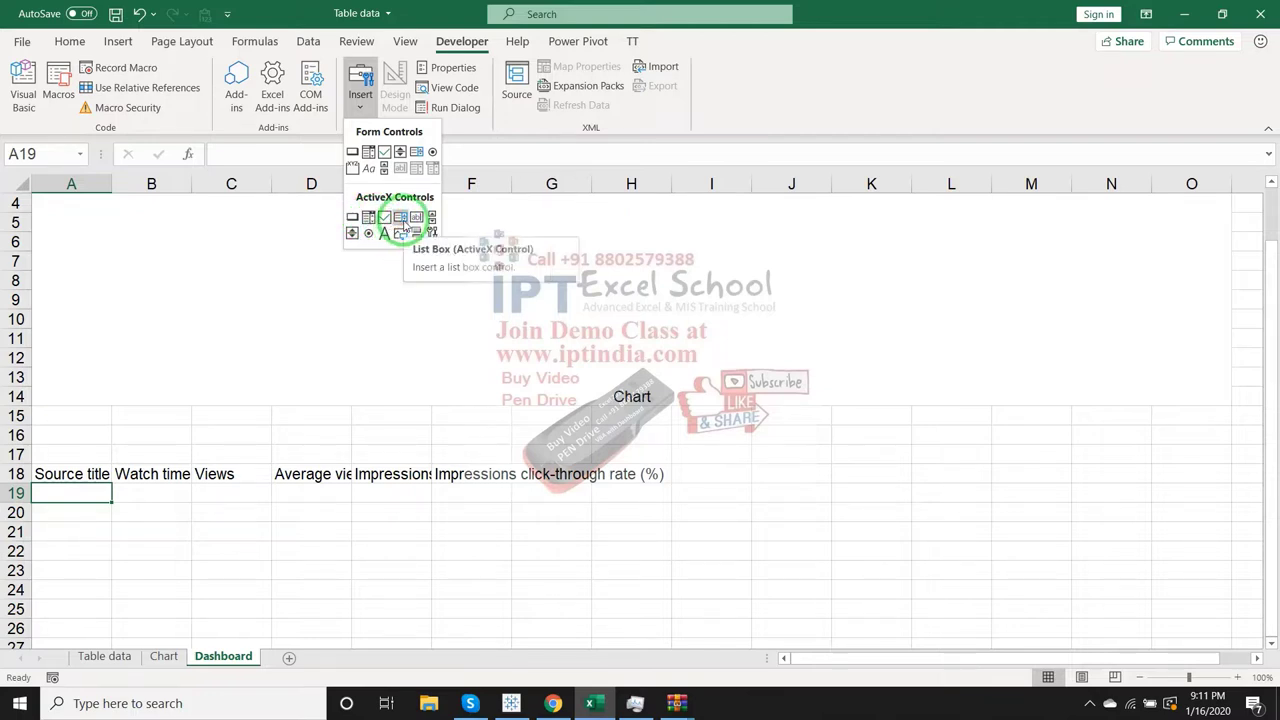
left_click(400, 218)
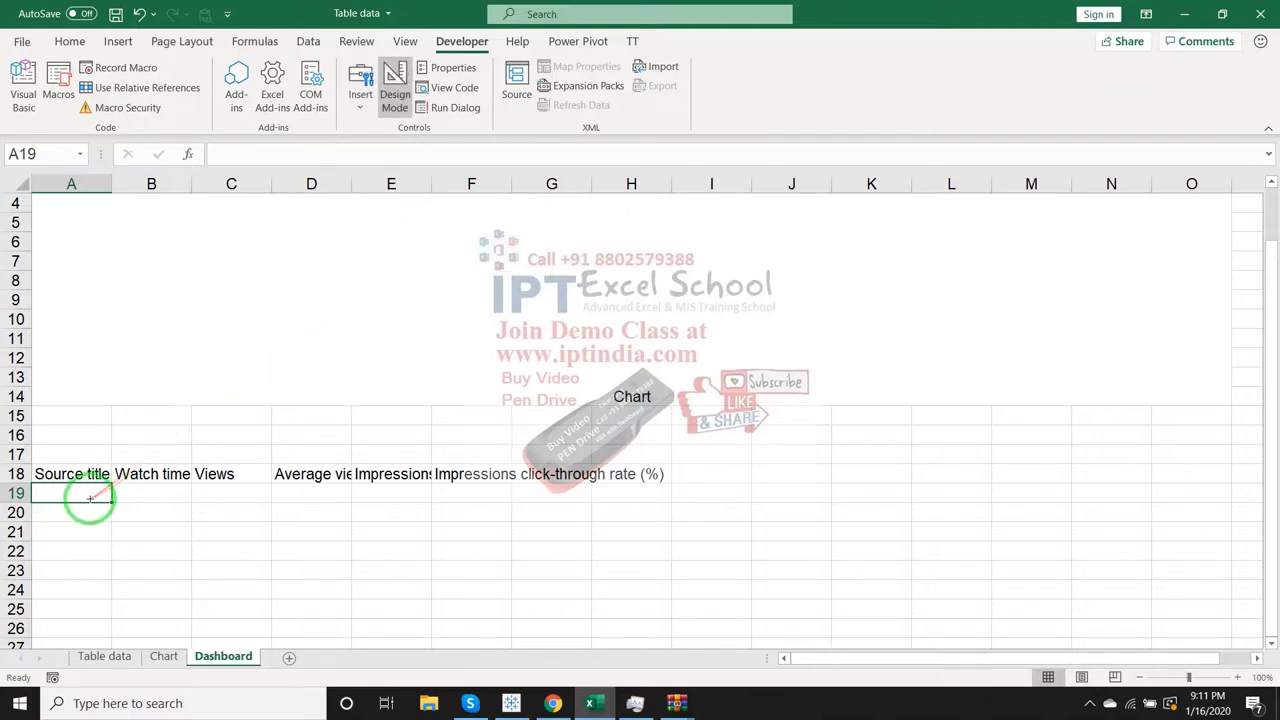
mouse_move(72, 495)
left_mouse_down()
mouse_move(619, 617)
mouse_move(644, 638)
left_mouse_up()
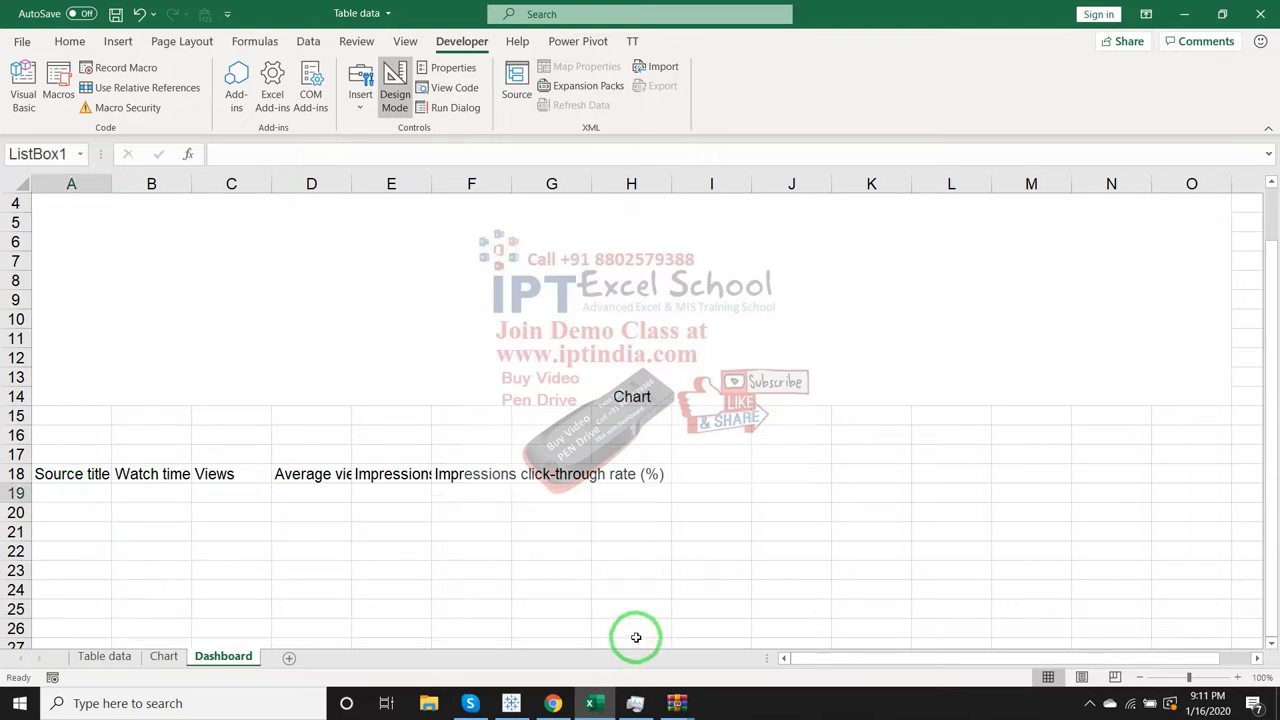
- Resize the list box to span columns A to I and down to row 45
scroll(593, 603, "down", 5)
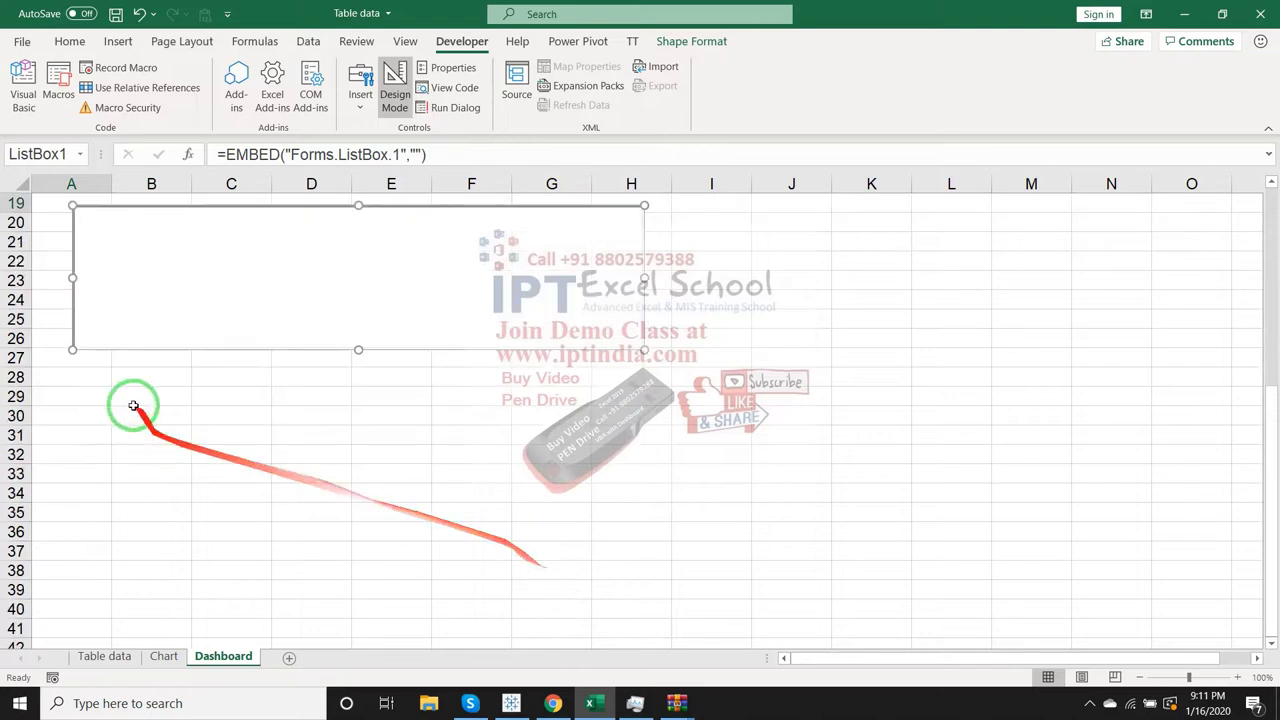
left_click_drag(70, 350, 40, 348)
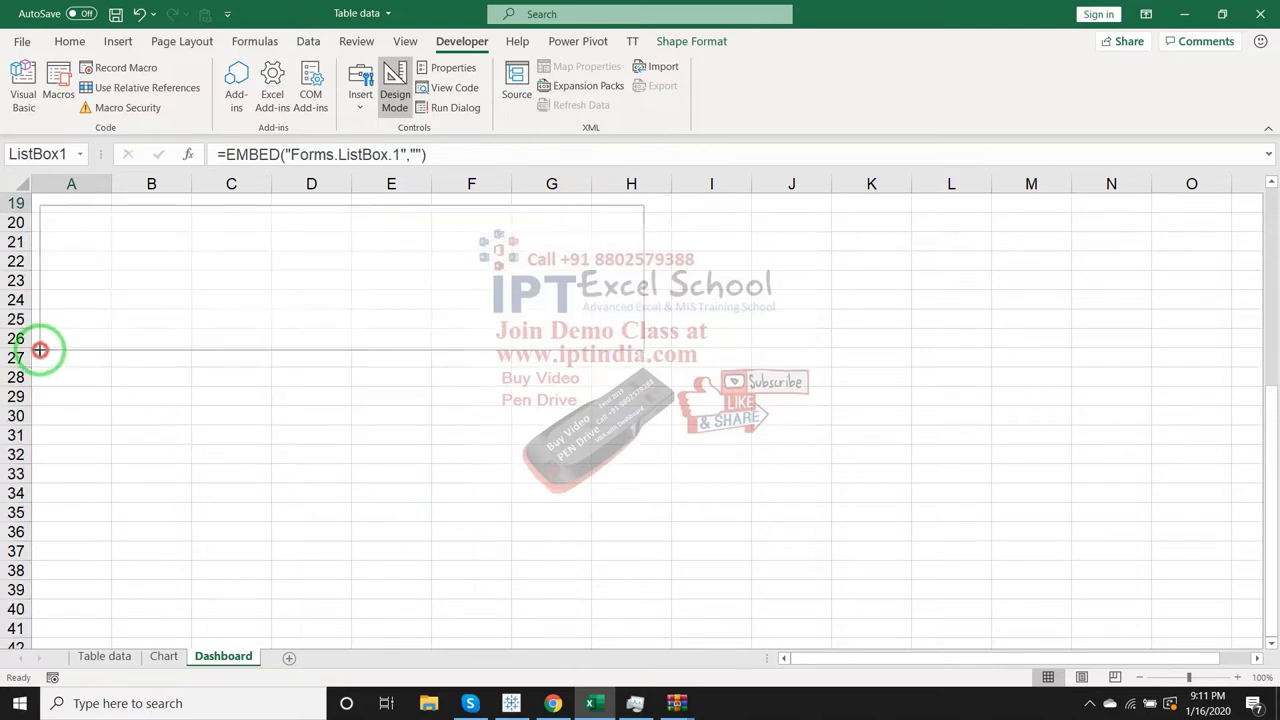
scroll(668, 449, "up", 2)
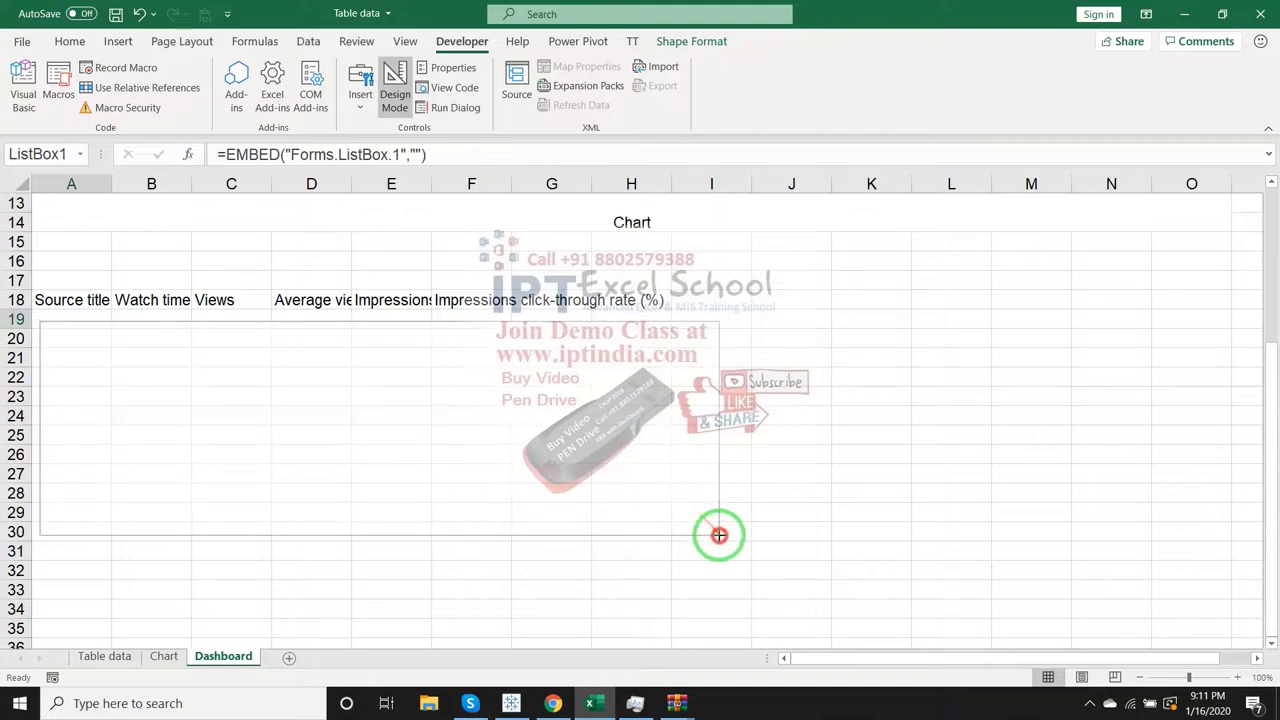
left_click_drag(644, 466, 720, 530)
scroll(393, 473, "down", 2)
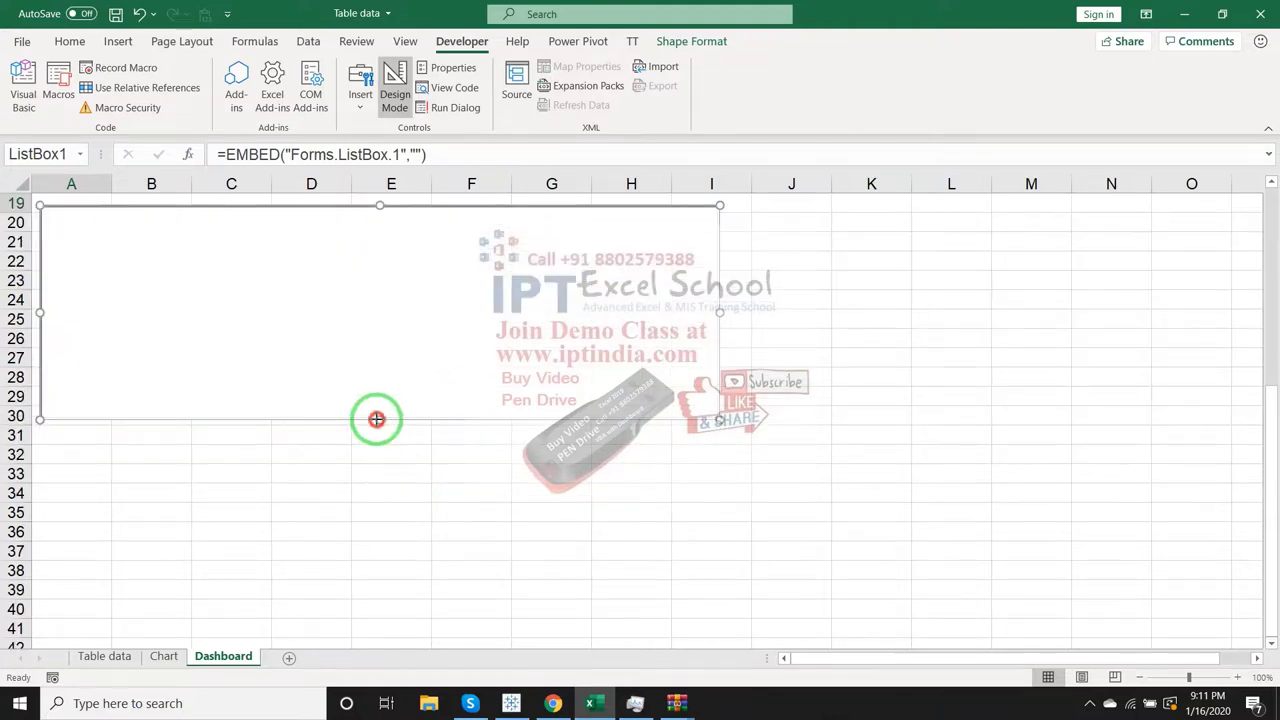
left_click_drag(376, 418, 390, 680)
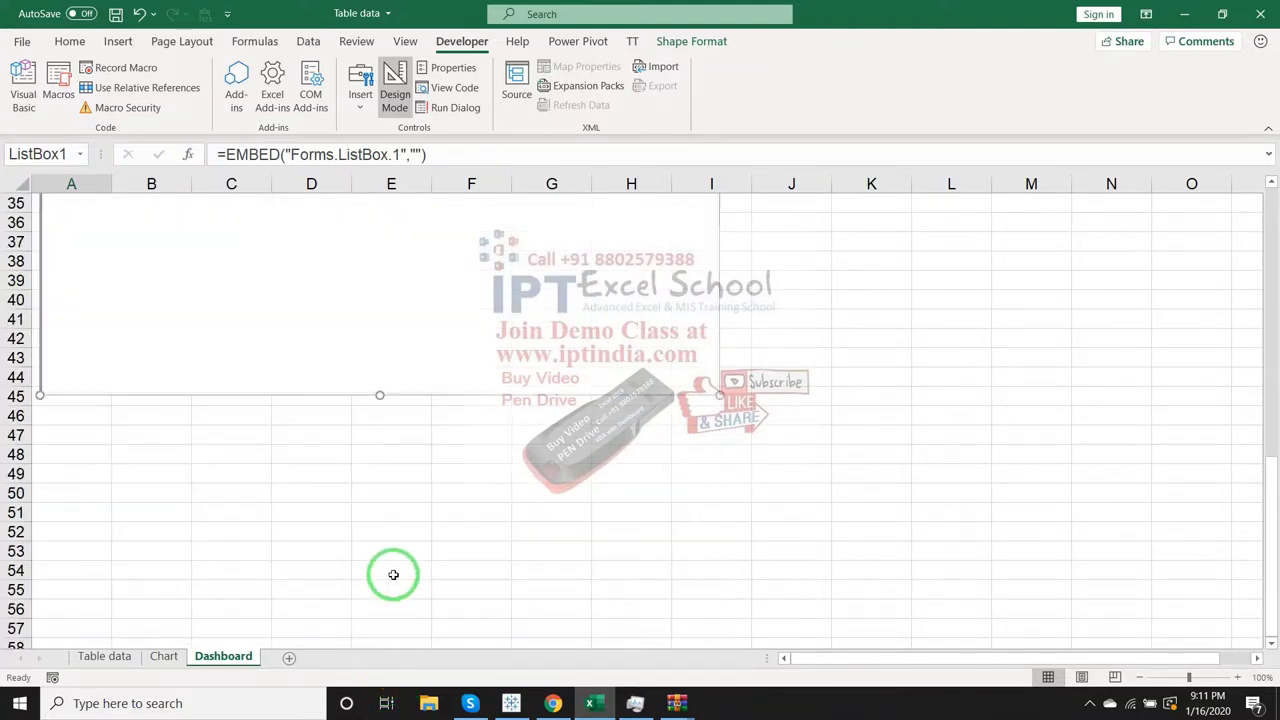
scroll(393, 574, "up", 6)
scroll(395, 572, "up", 1)
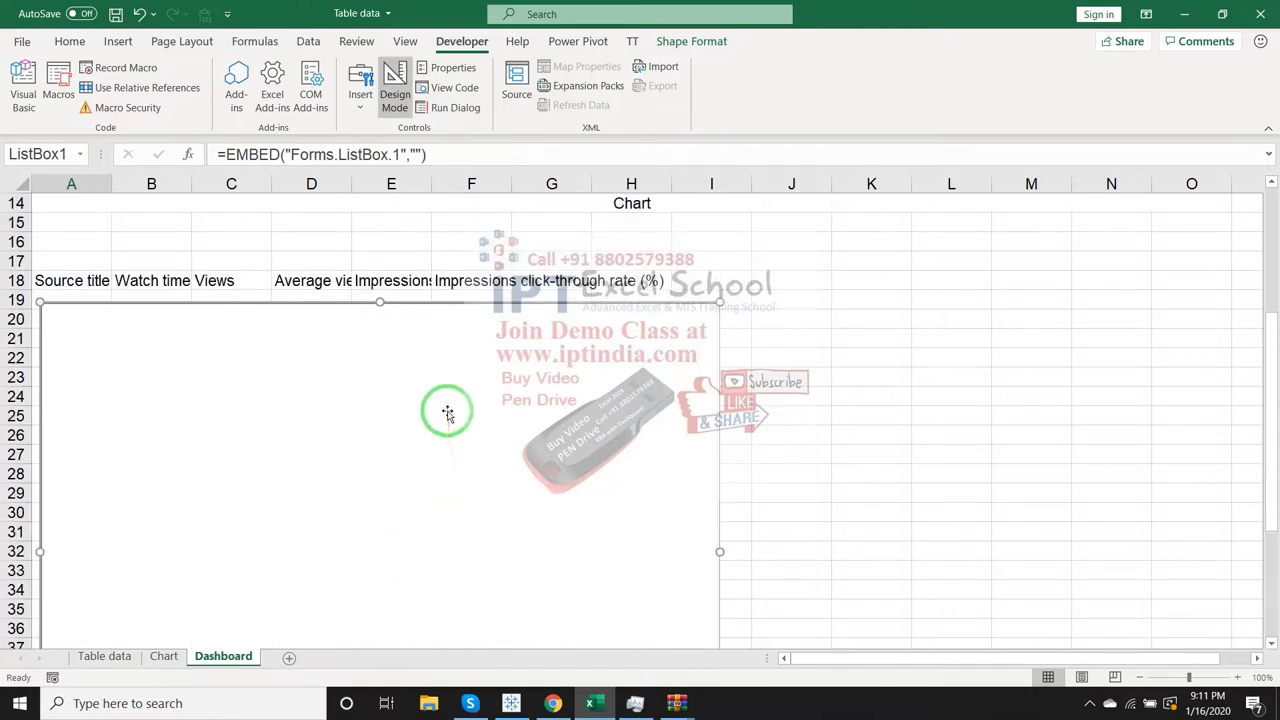
left_click(104, 657)
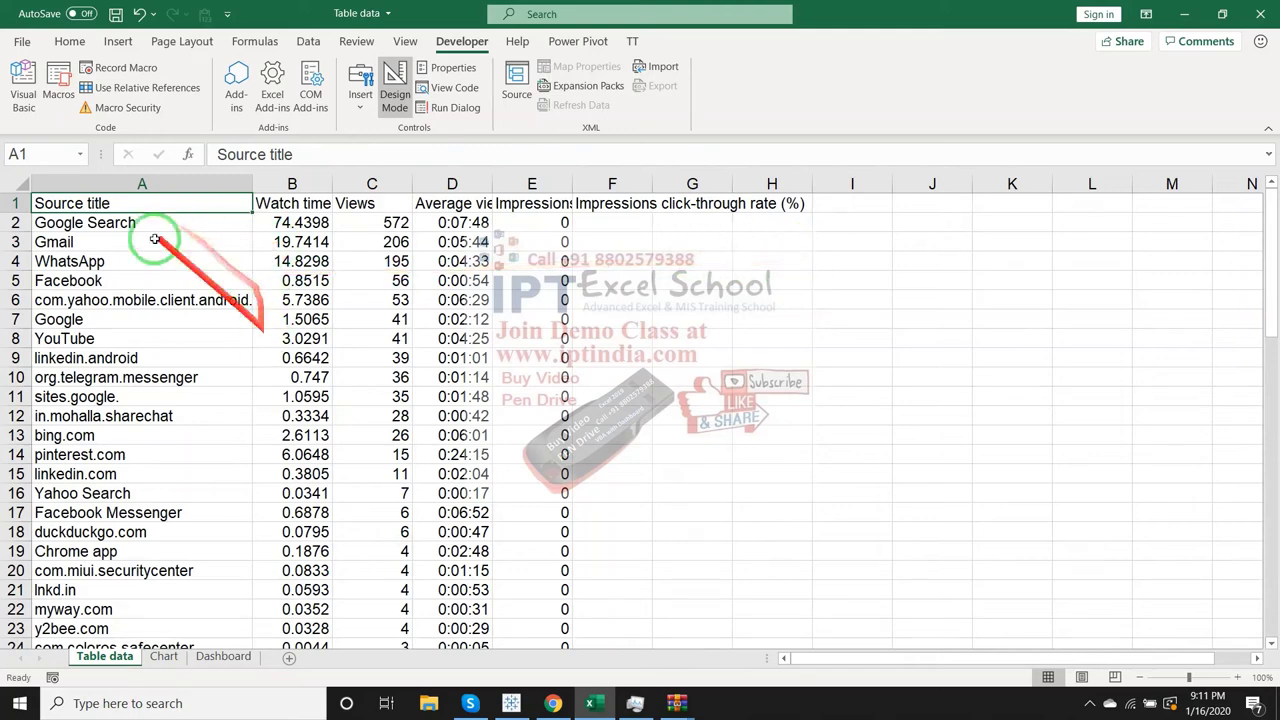
left_click(118, 225)
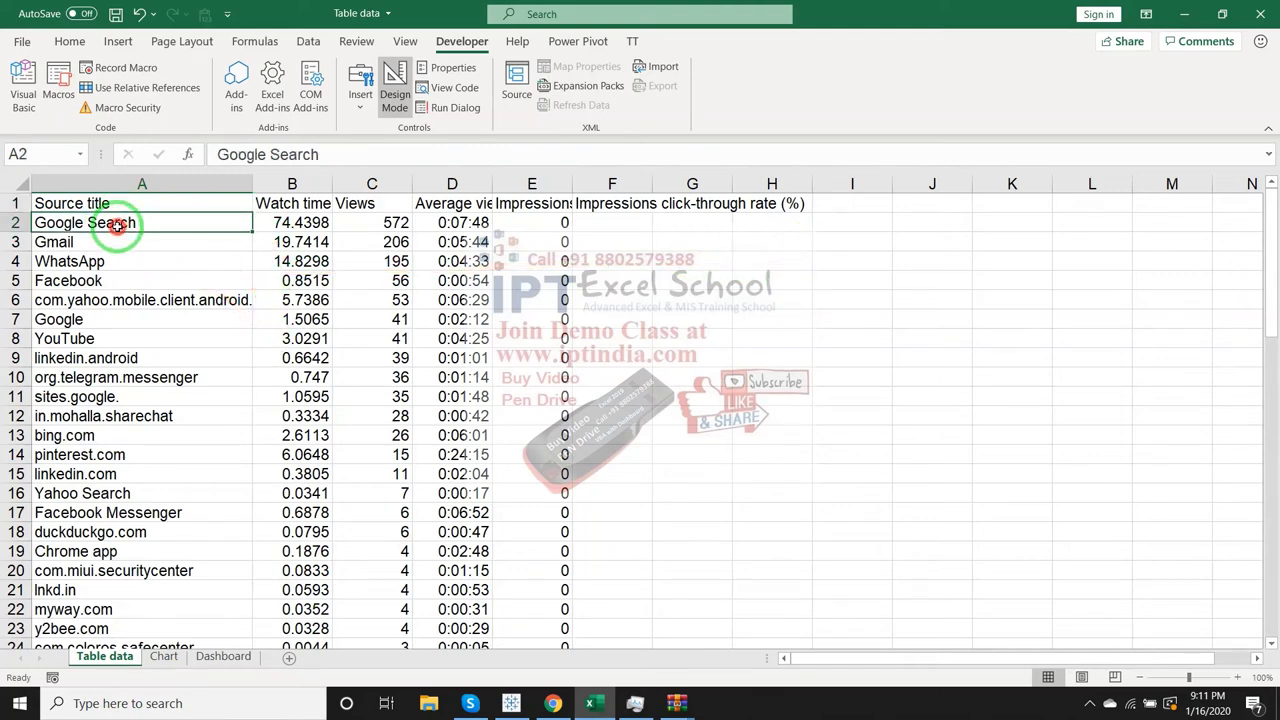
left_click(103, 203)
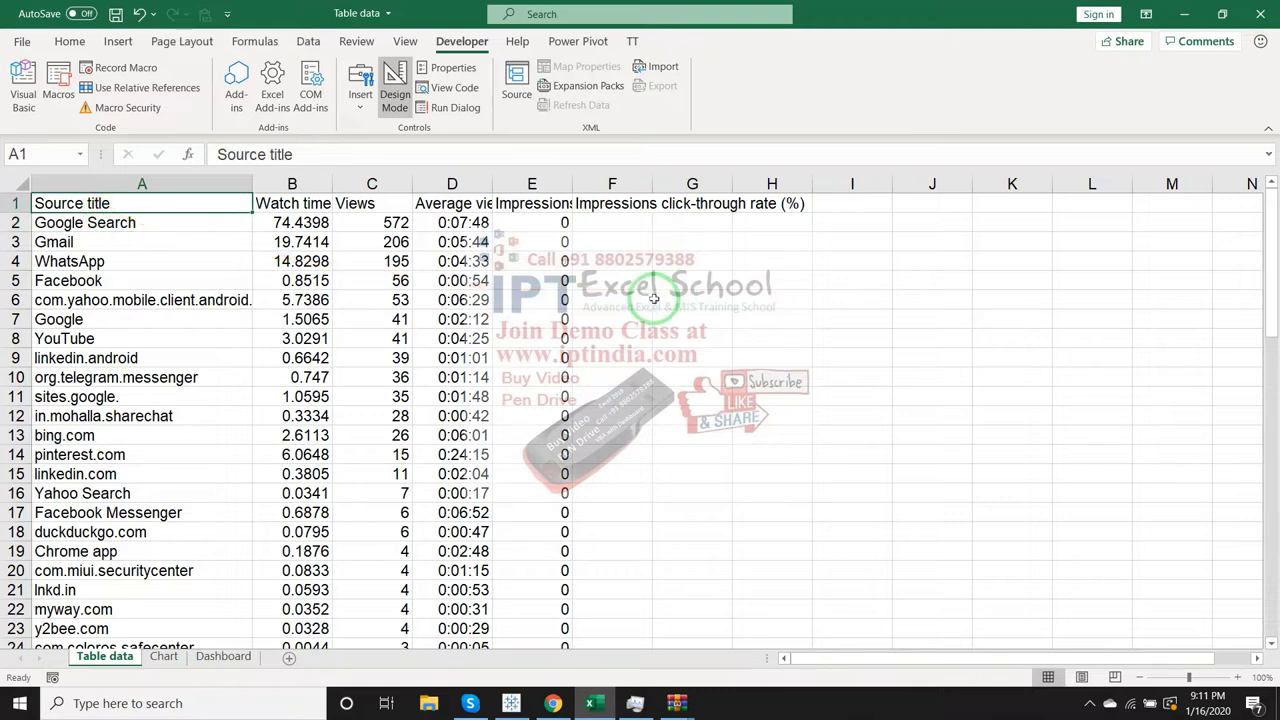
left_click(548, 202)
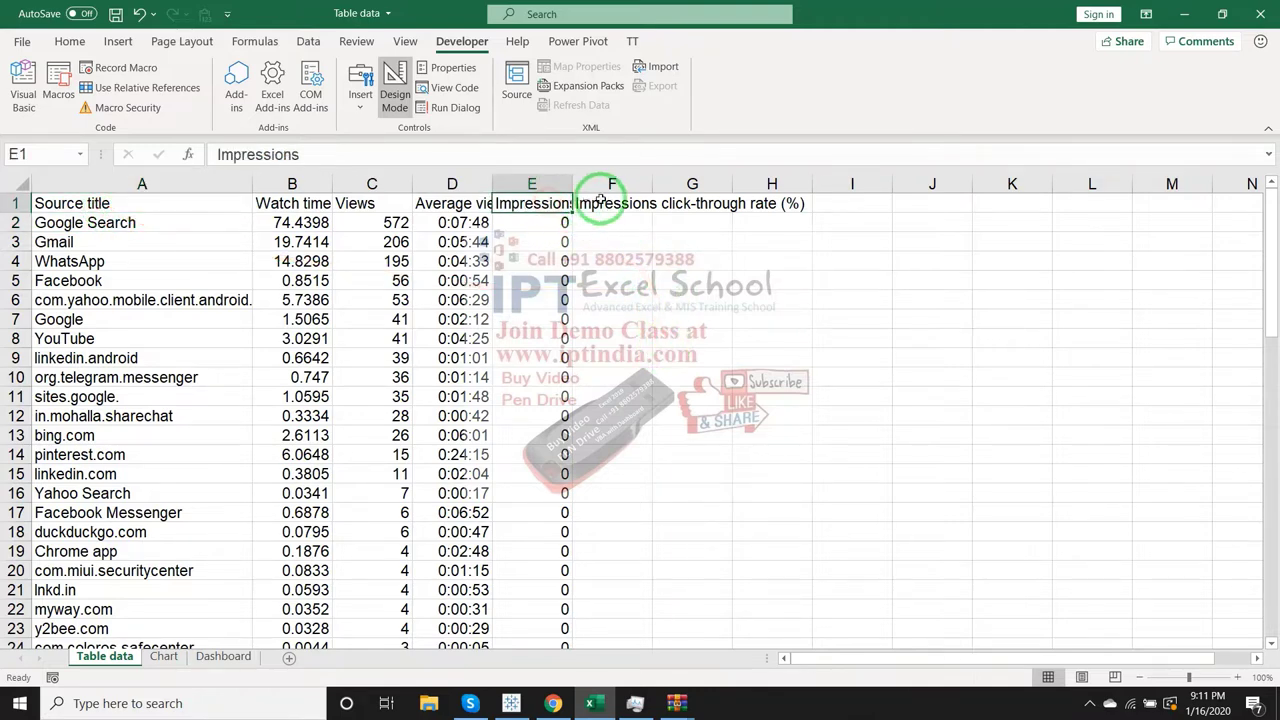
scroll(594, 455, "down", 5)
scroll(594, 457, "down", 7)
scroll(594, 457, "up", 2)
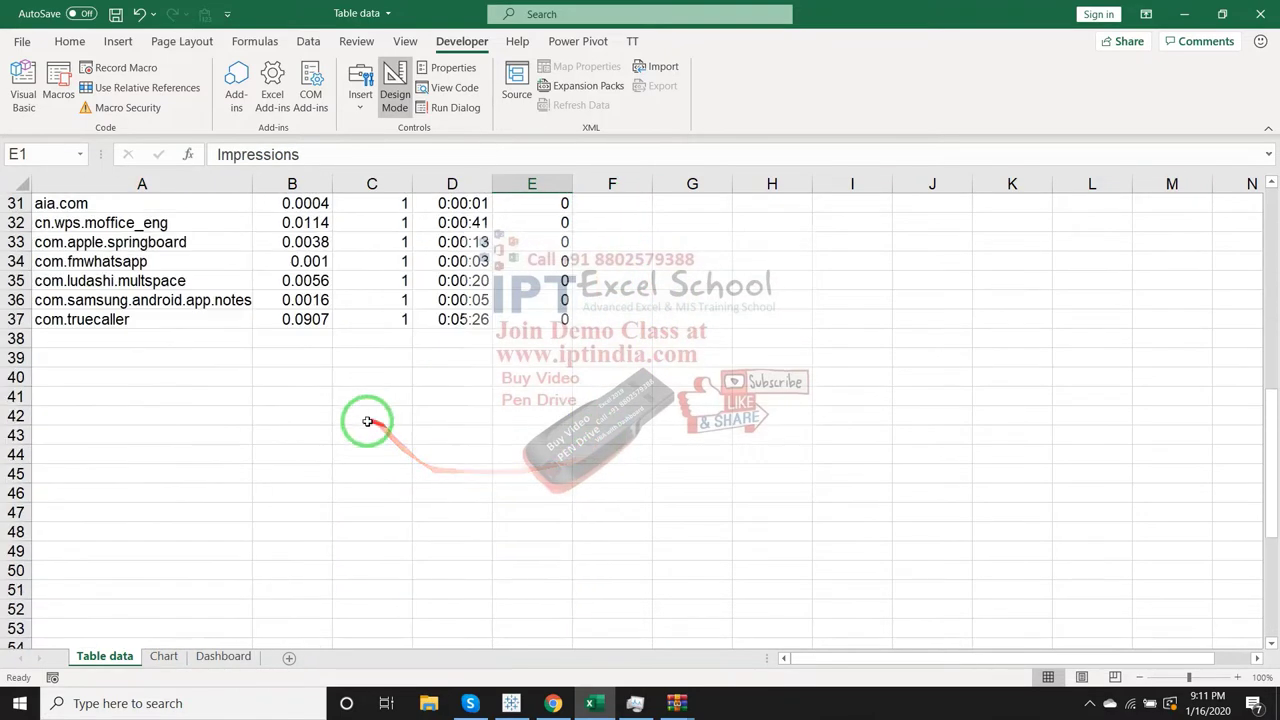
left_click(322, 550)
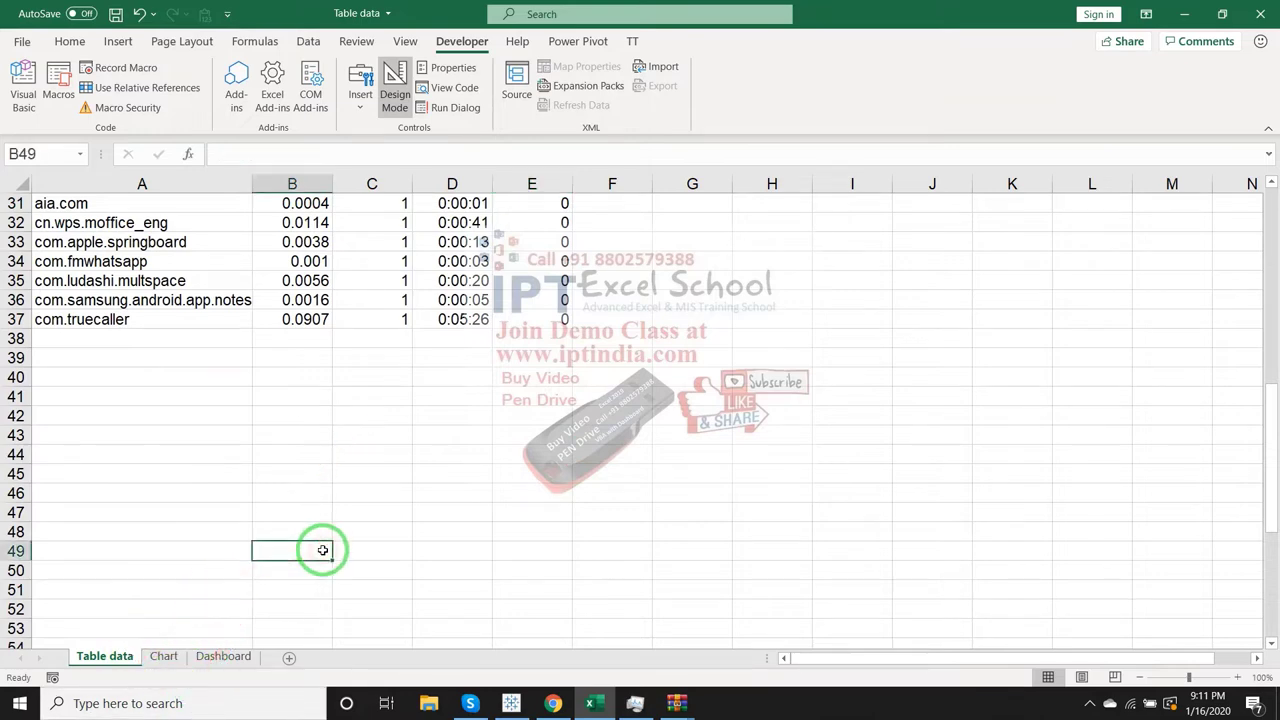
type("=sum")
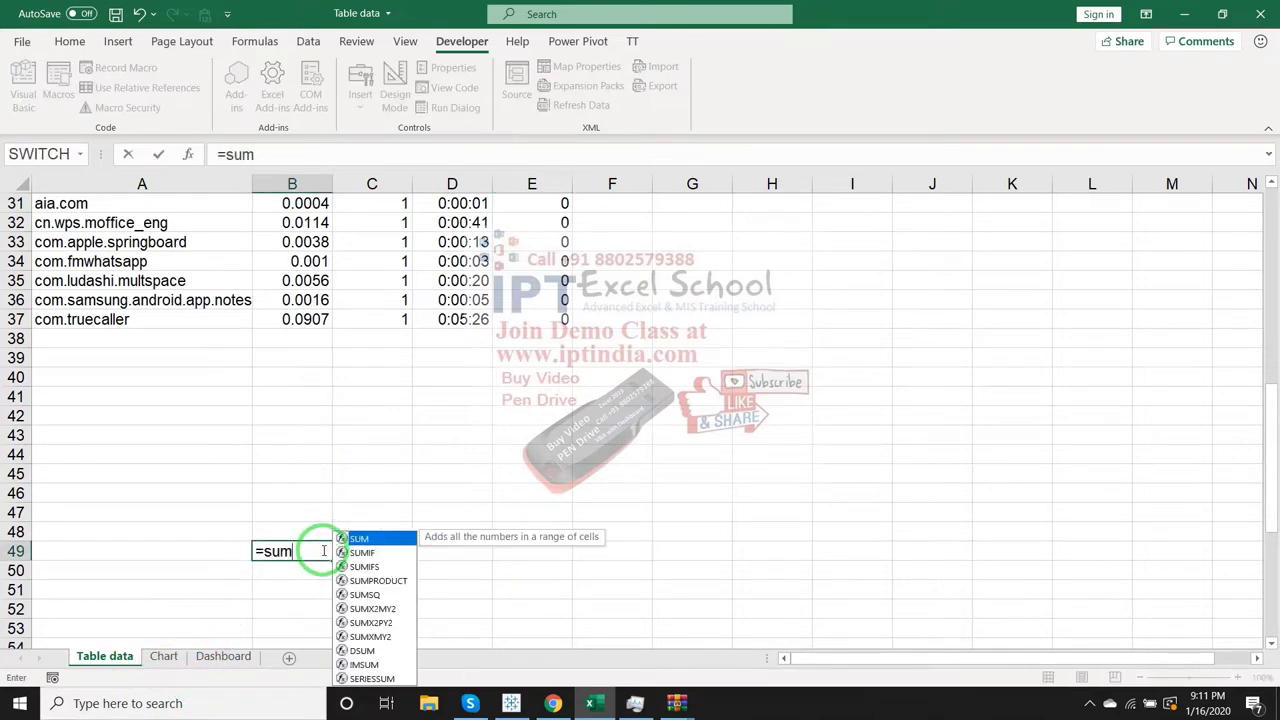
key("Tab")
left_click(203, 316)
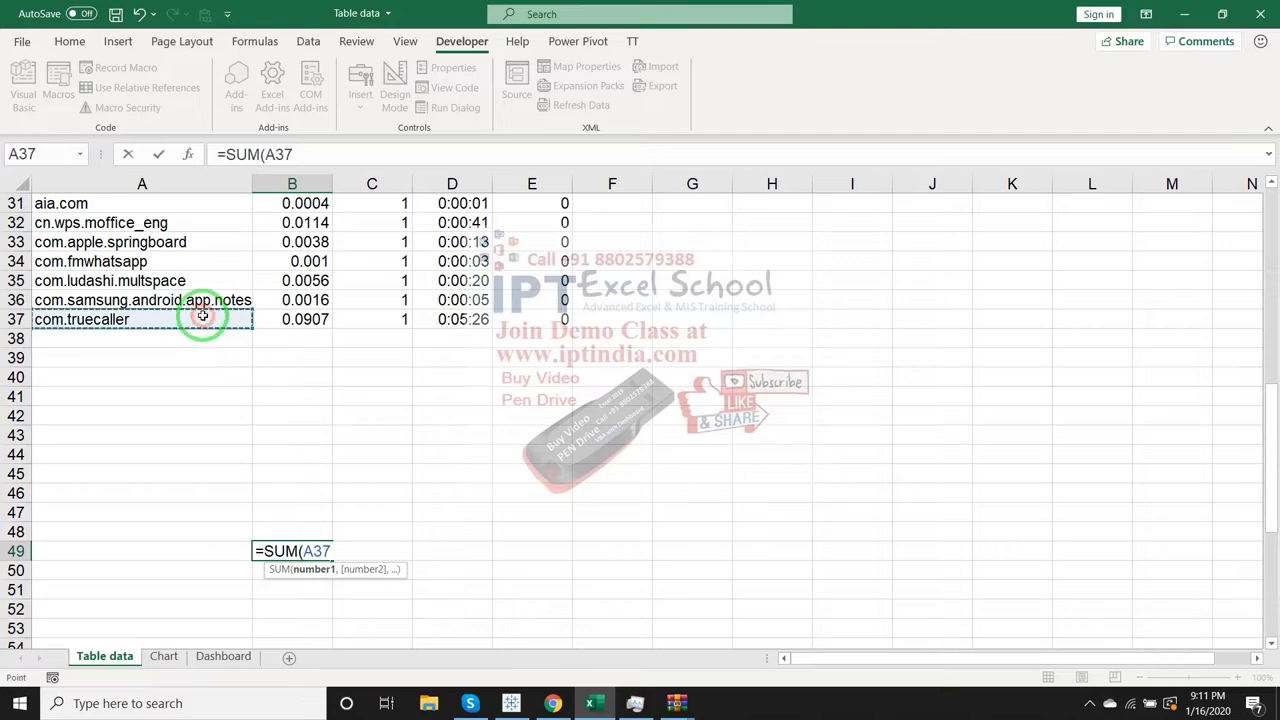
scroll(203, 316, "up", 10)
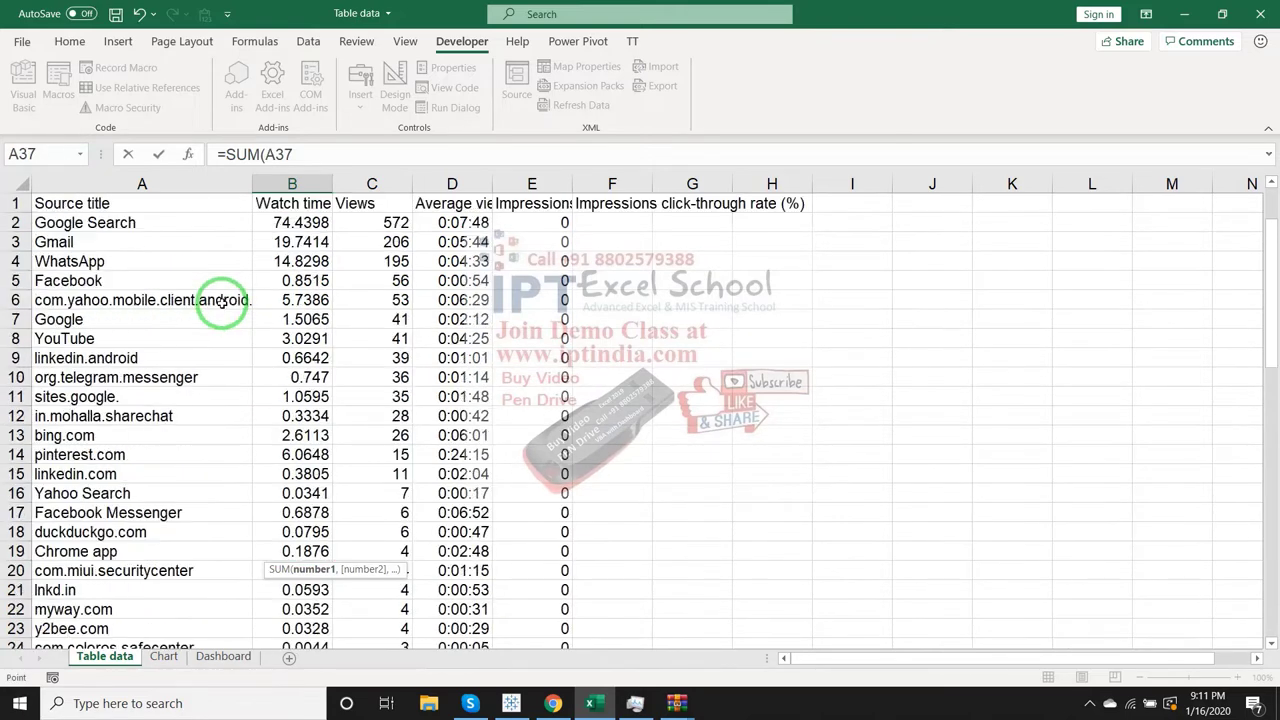
left_click(134, 220)
mouse_move(134, 200)
left_mouse_down()
mouse_move(505, 712)
mouse_move(386, 703)
left_mouse_up()
key("Escape")
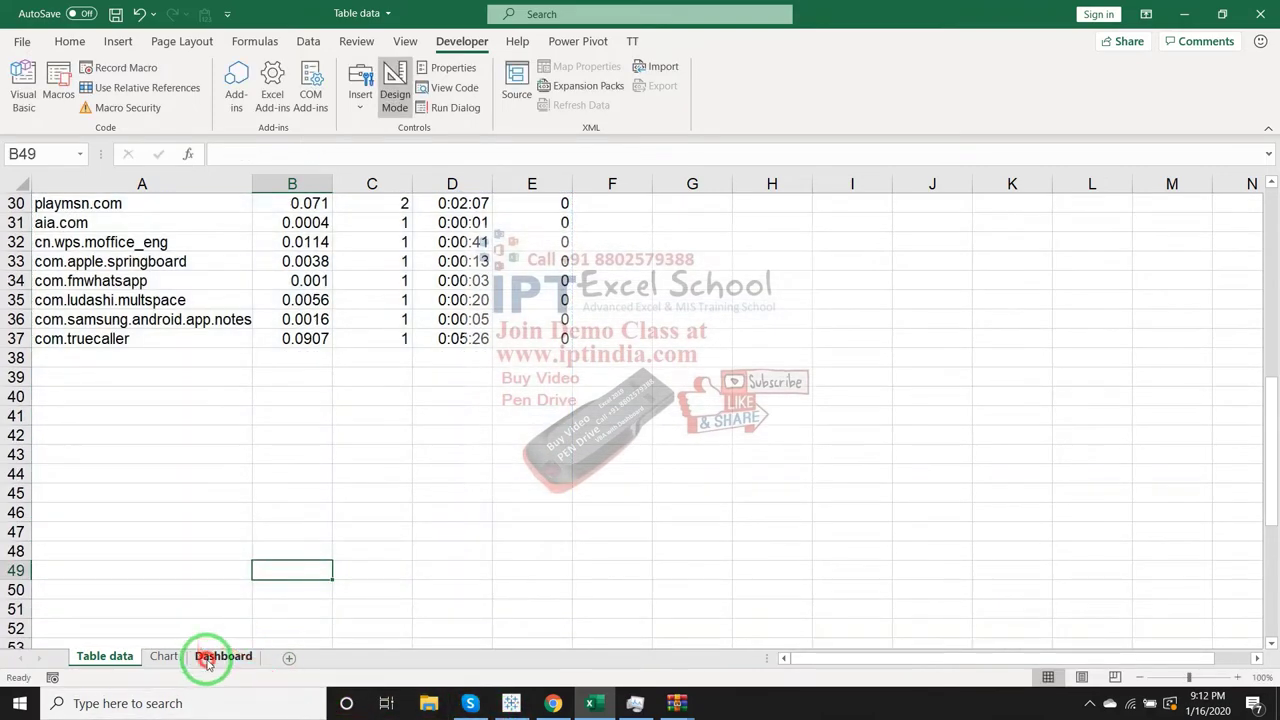
left_click(220, 657)
left_click(891, 415)
type("=")
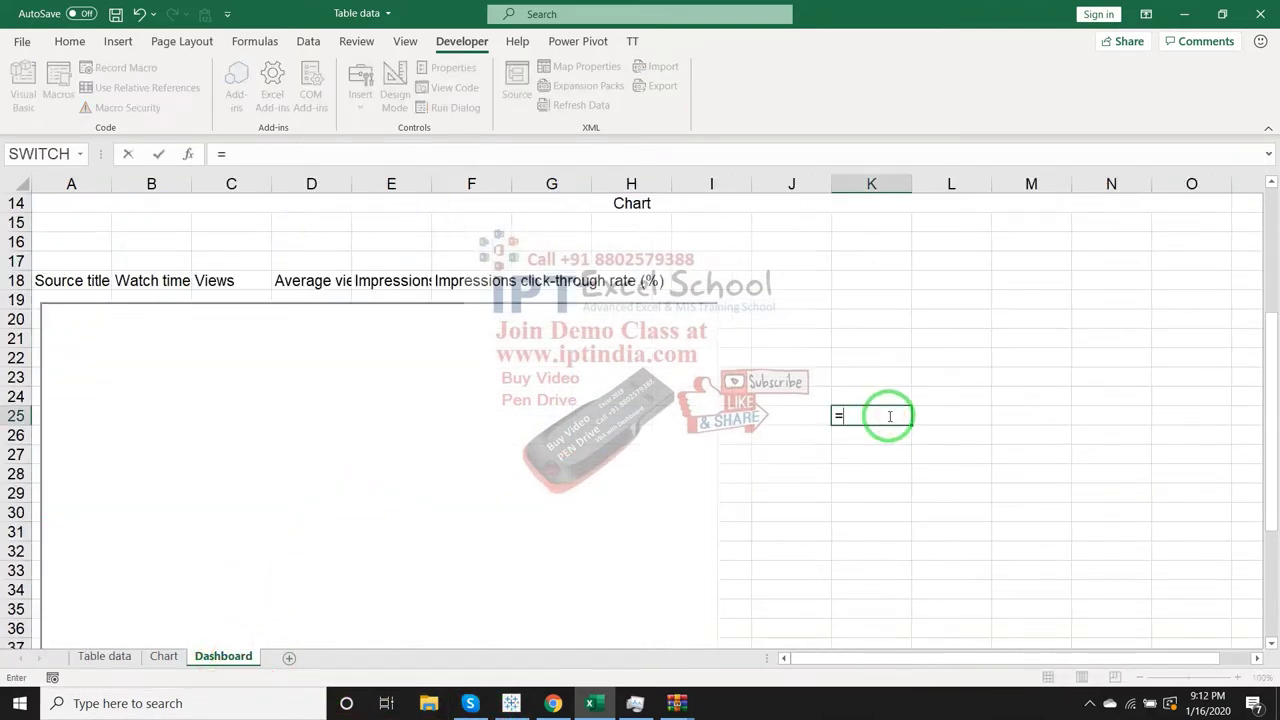
type("su")
key("Tab")
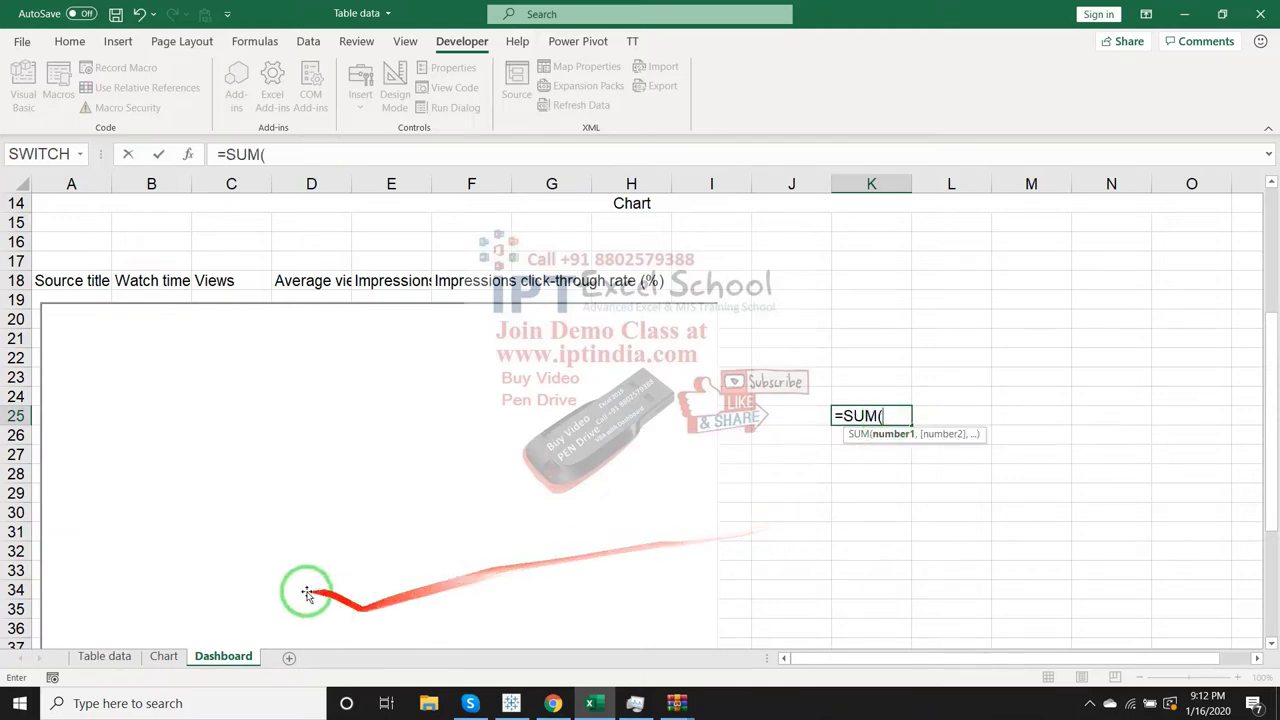
left_click(106, 656)
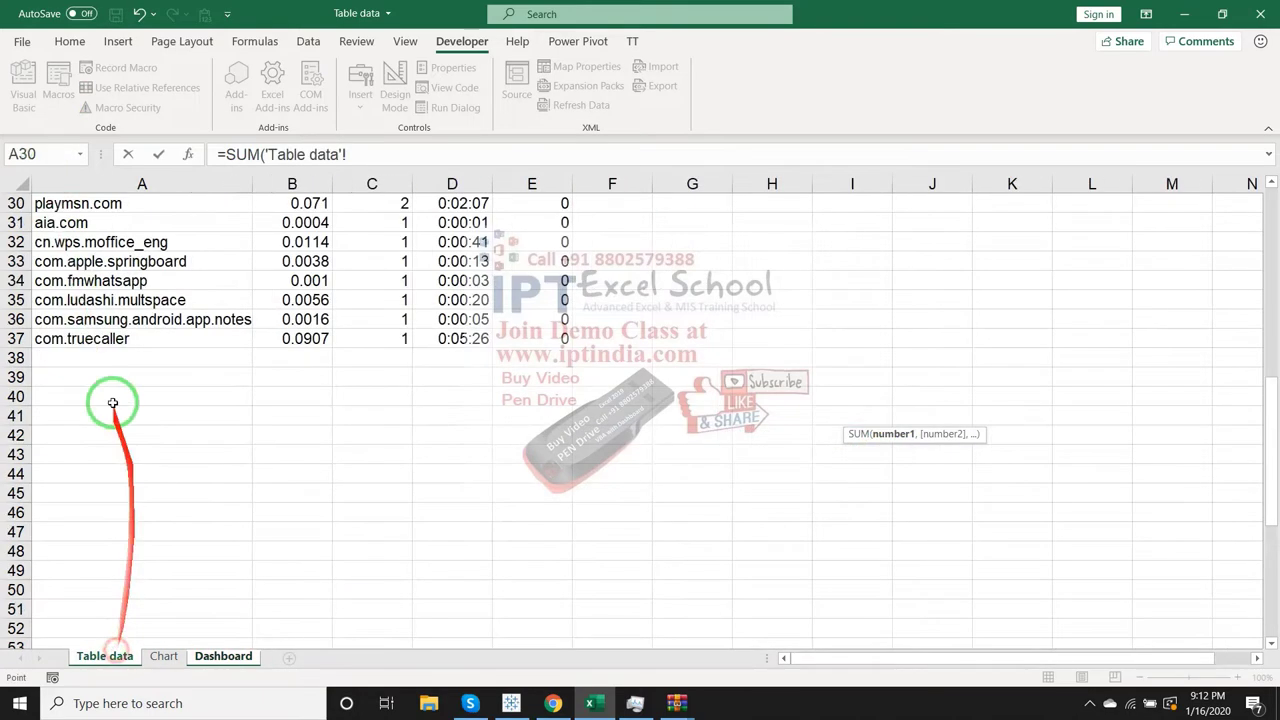
left_click(60, 341)
key("ctrl+Up")
key("ctrl+shift+Right")
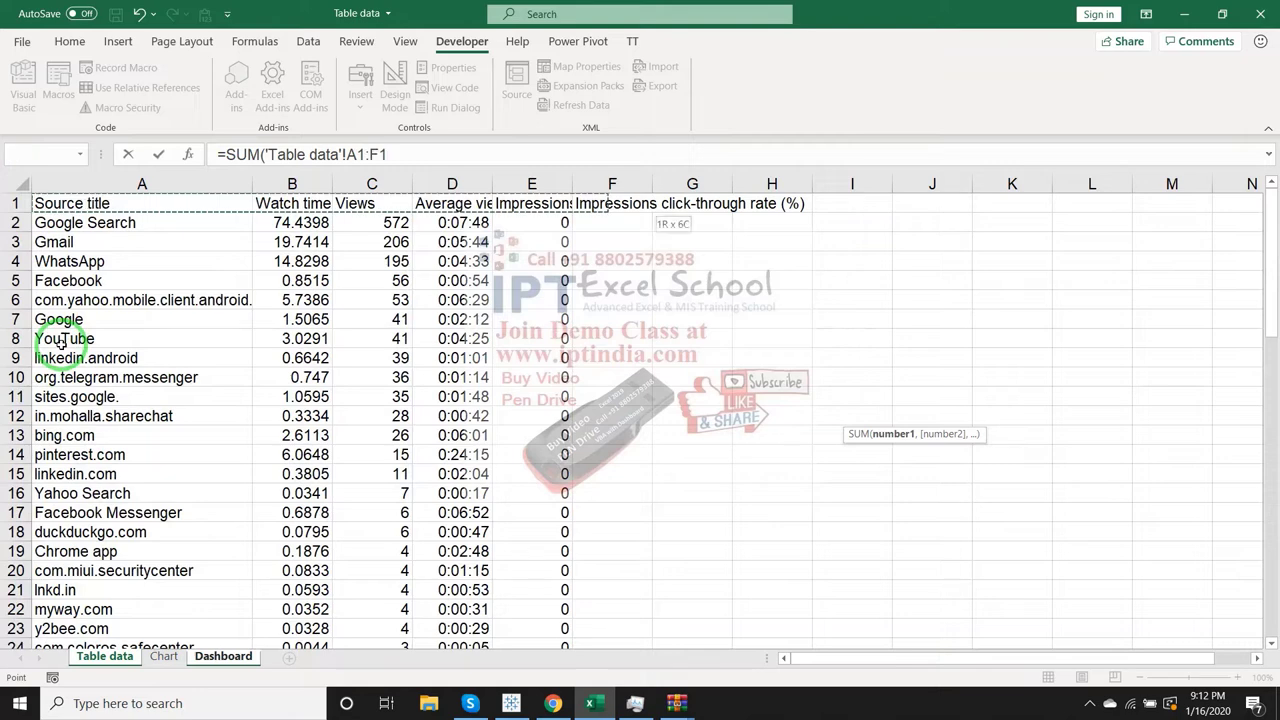
key("ctrl+shift+Down")
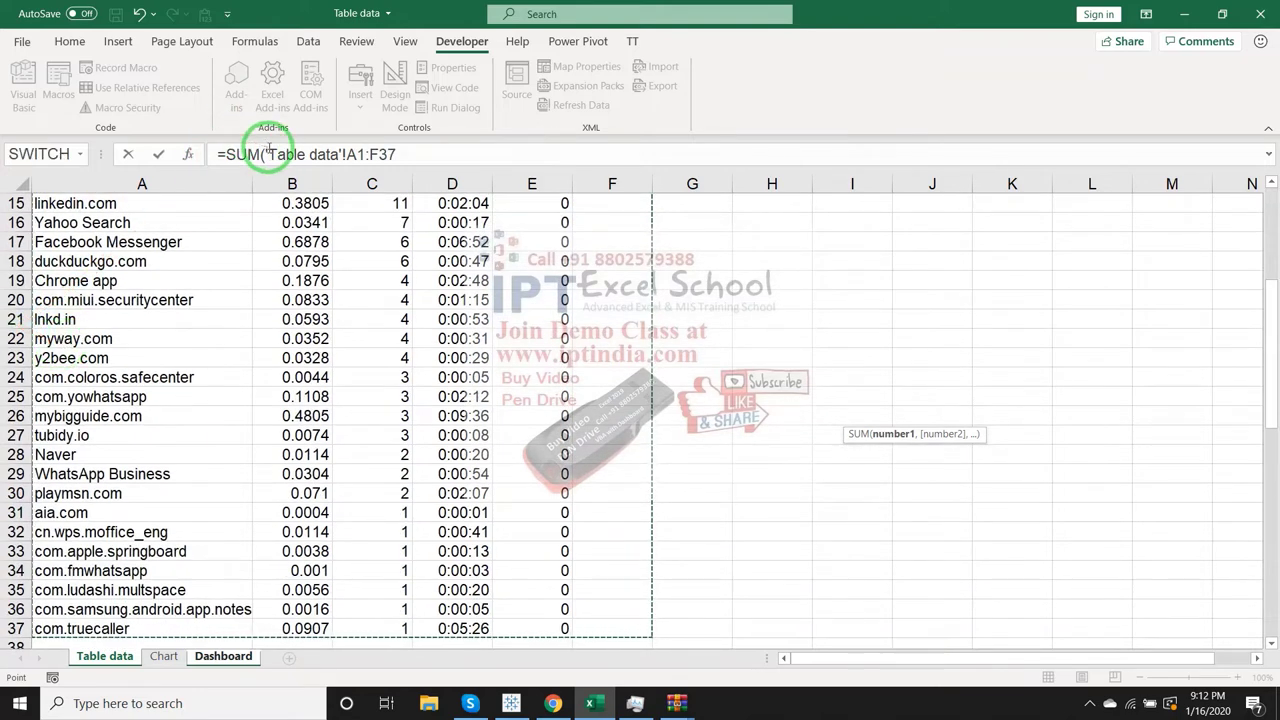
left_click_drag(263, 154, 431, 163)
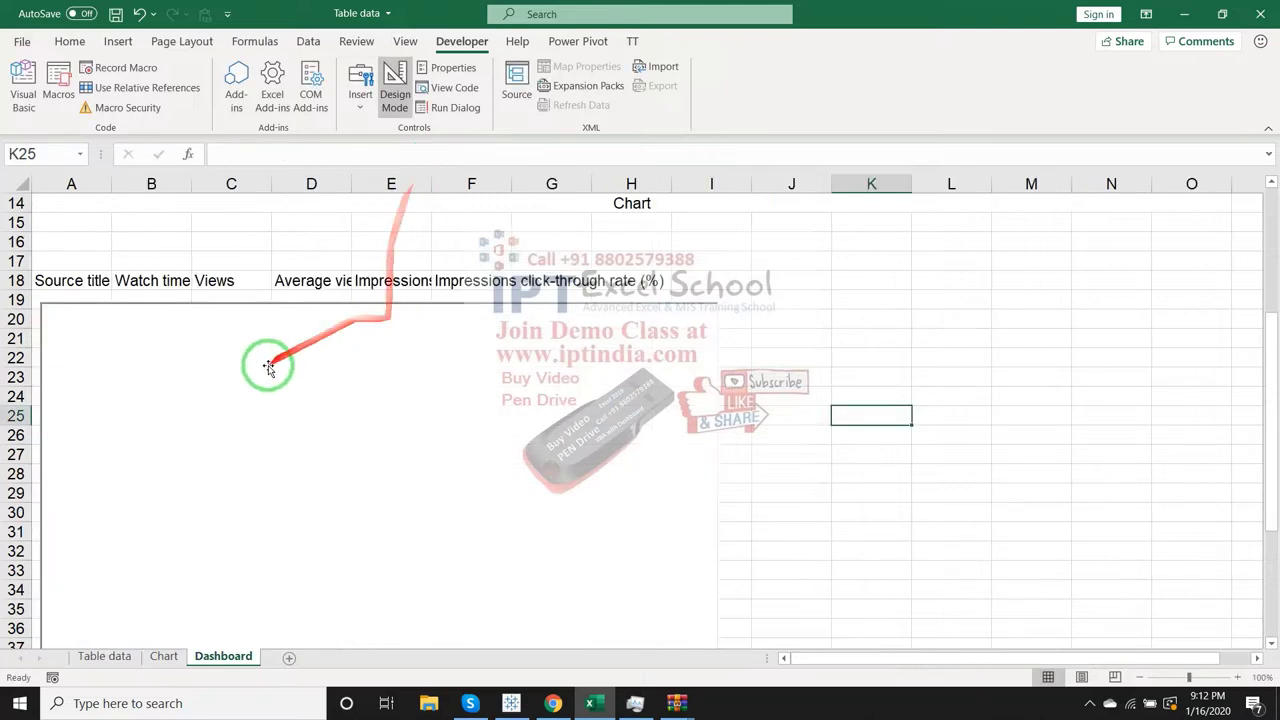
- Set ListBox1's ListFillRange to 'Table data'!A1:F37 and ColumnCount to 7
left_click(267, 362)
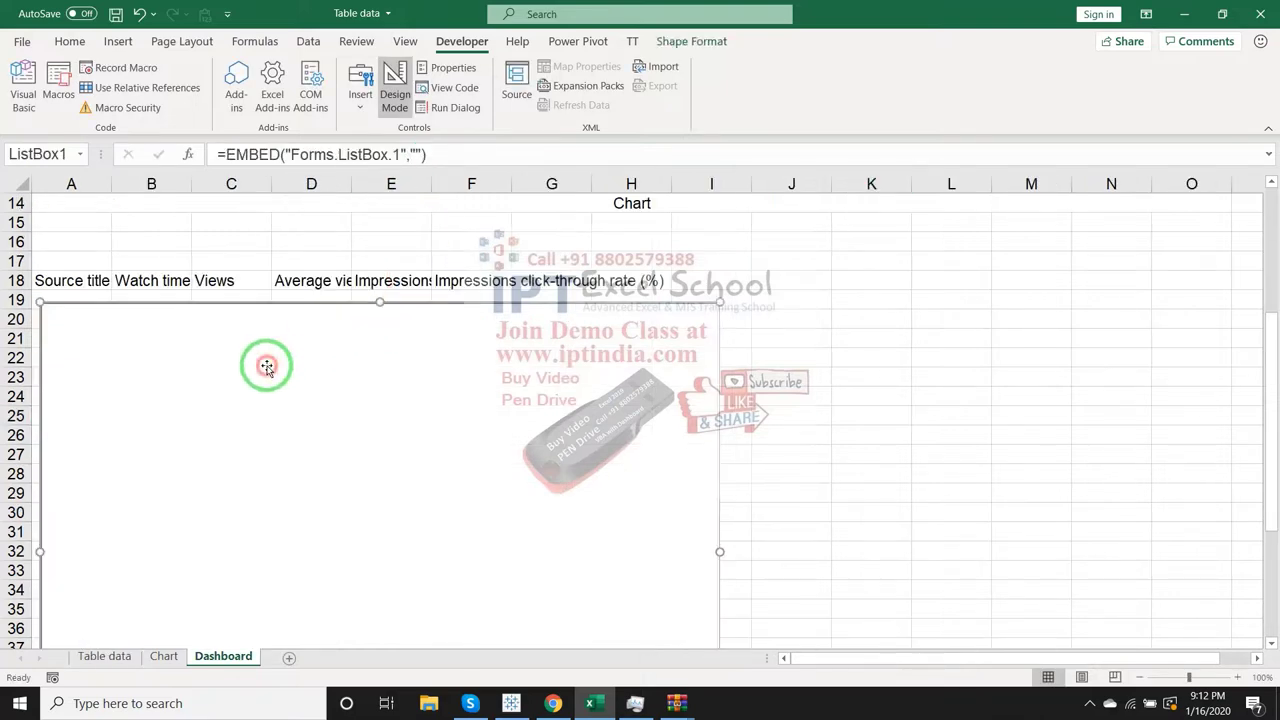
left_click(447, 67)
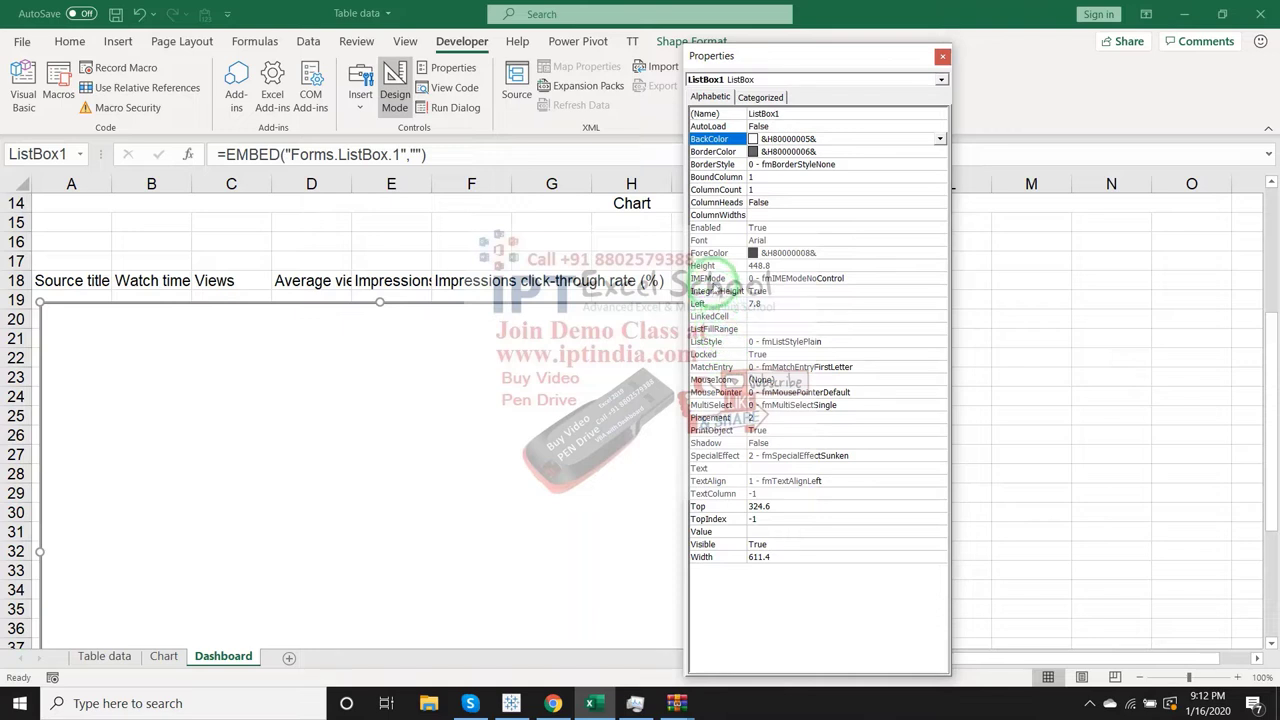
left_click(760, 96)
type("'Table data'!A1:F37")
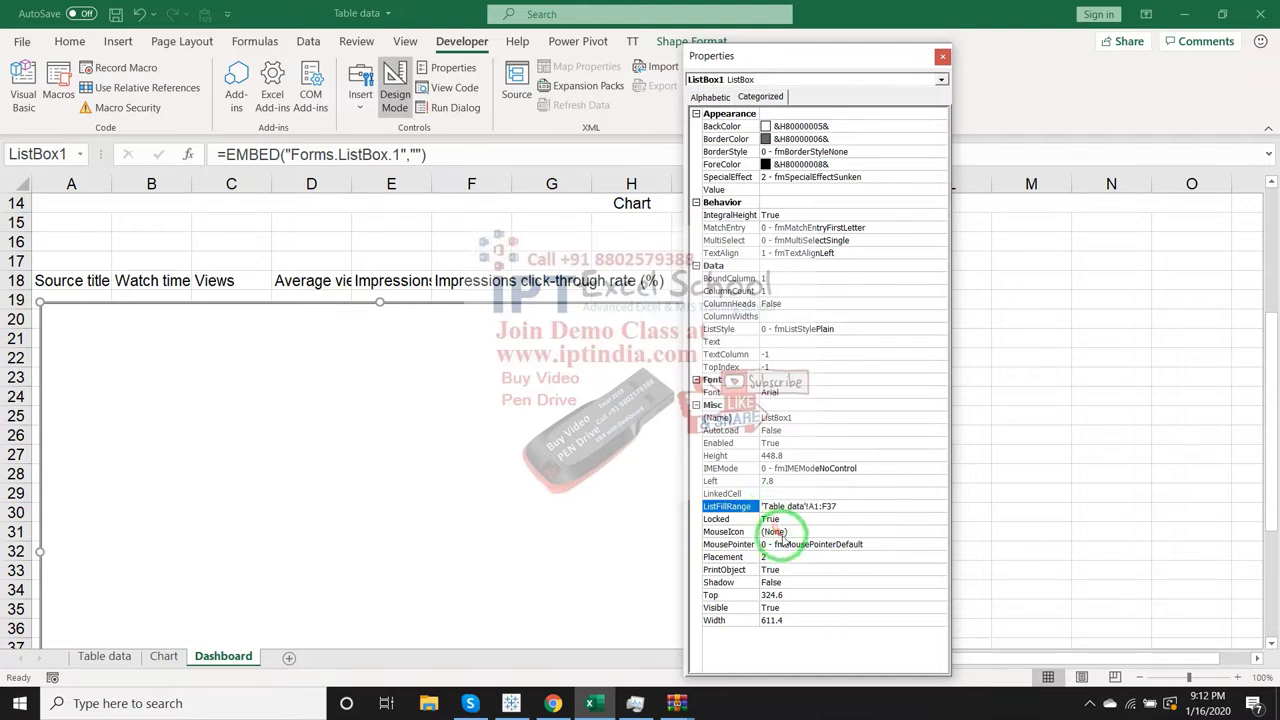
key("Return")
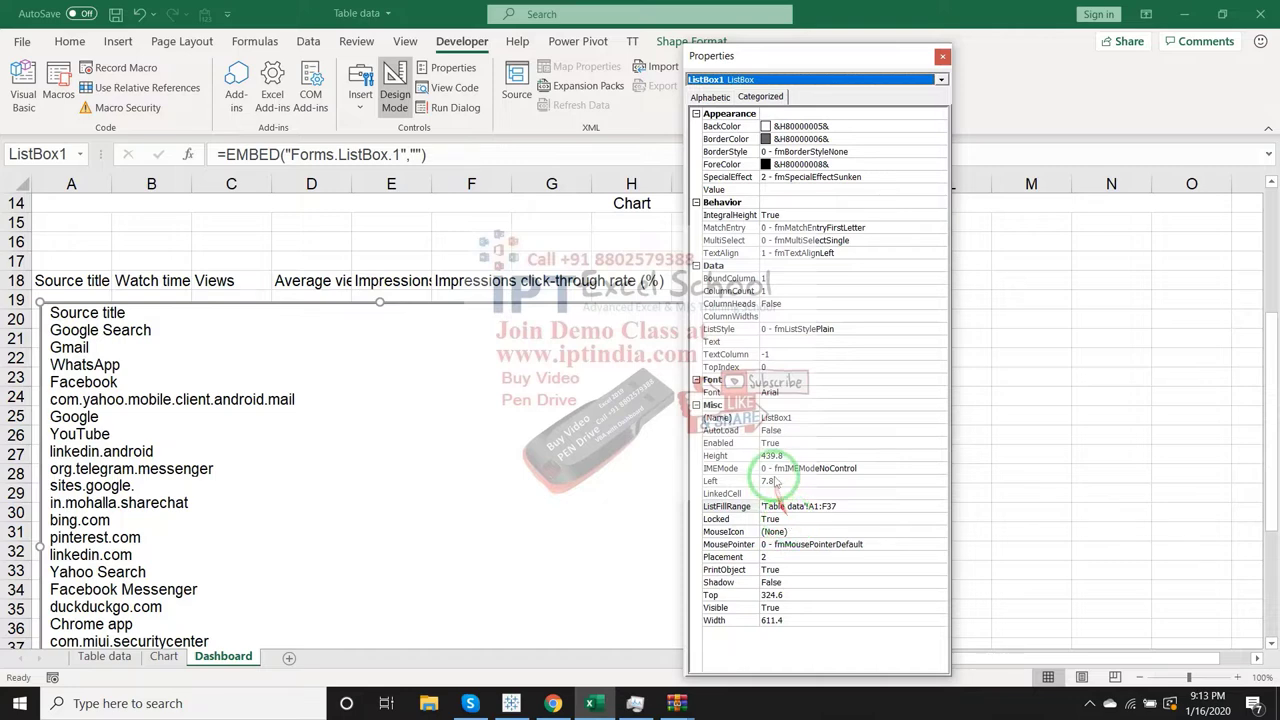
left_click(766, 290)
type("7")
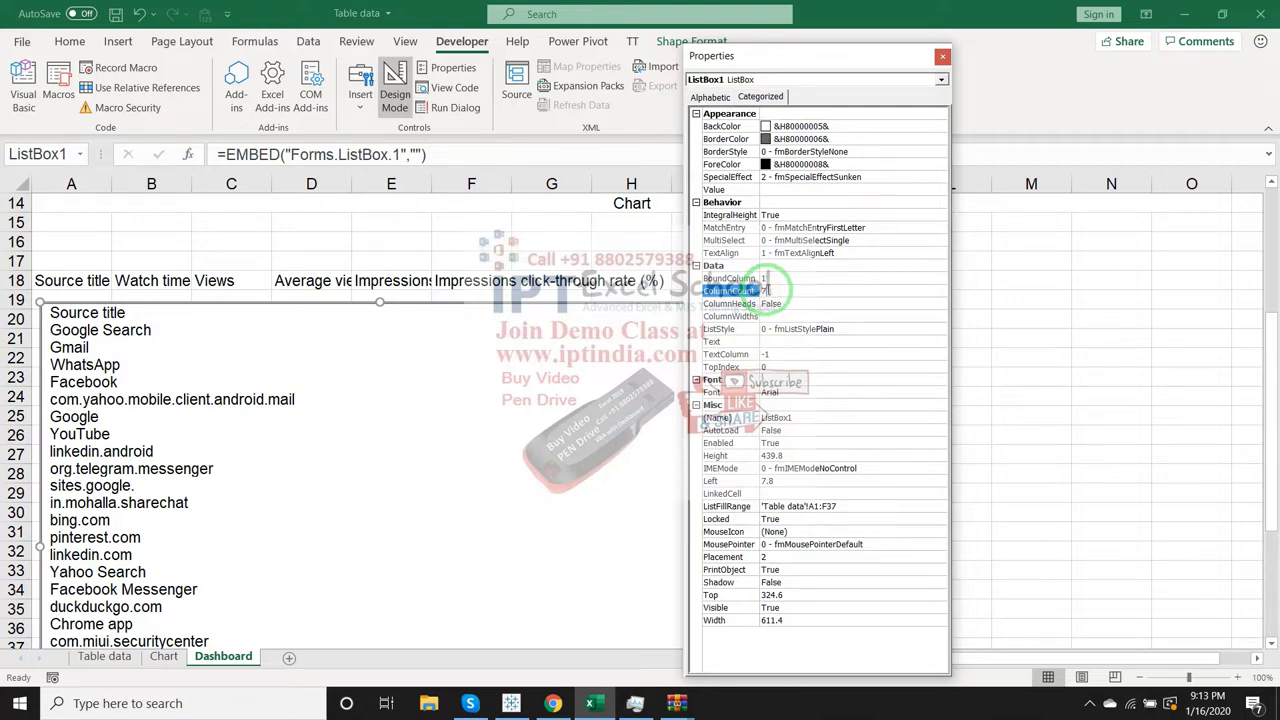
key("Return")
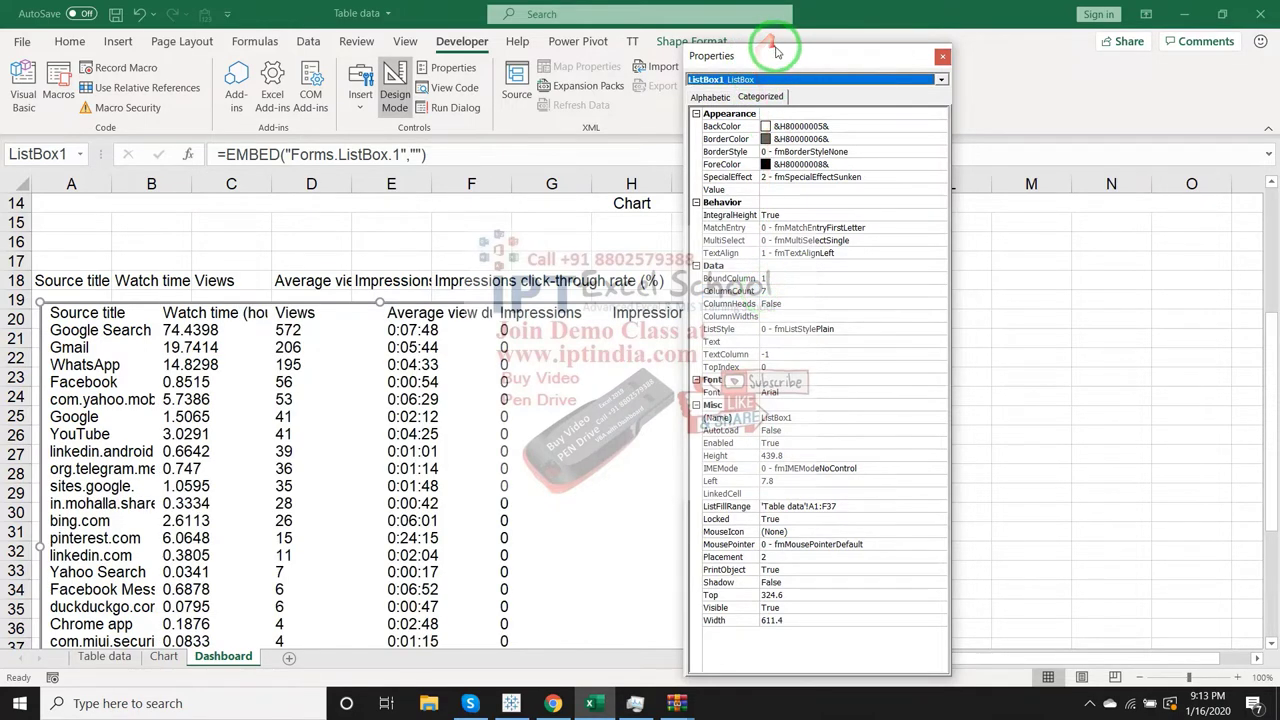
mouse_move(781, 58)
left_mouse_down()
mouse_move(1108, 113)
mouse_move(900, 62)
left_mouse_up()
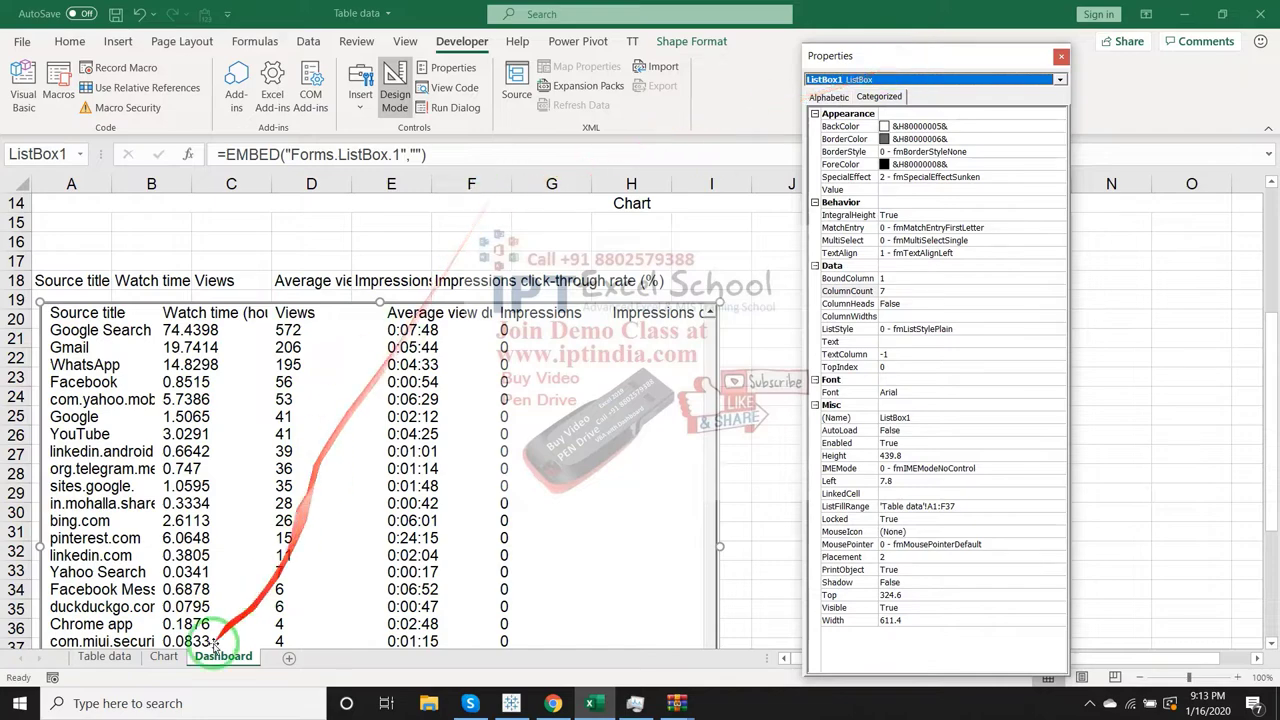
- Shorten the Table data headers D1, E1 and F1 to AVD, IMP and IMP_CL%
left_click(126, 664)
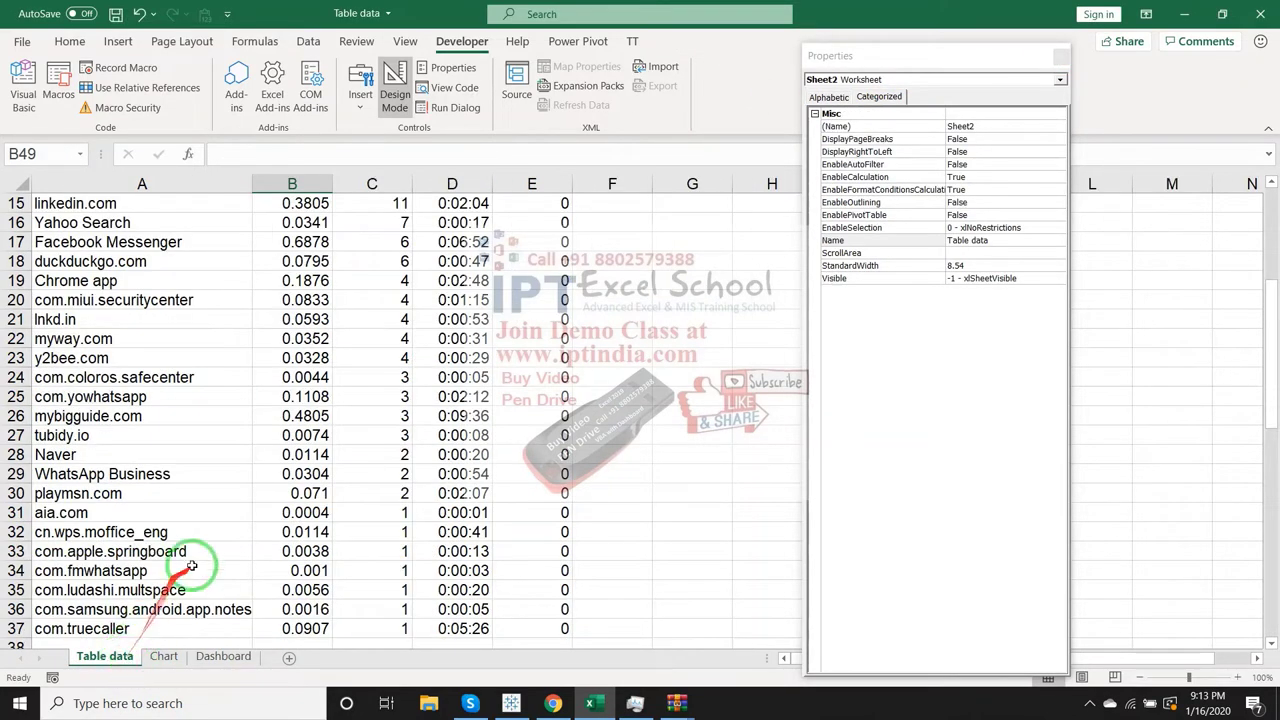
scroll(251, 529, "up", 3)
scroll(257, 525, "up", 2)
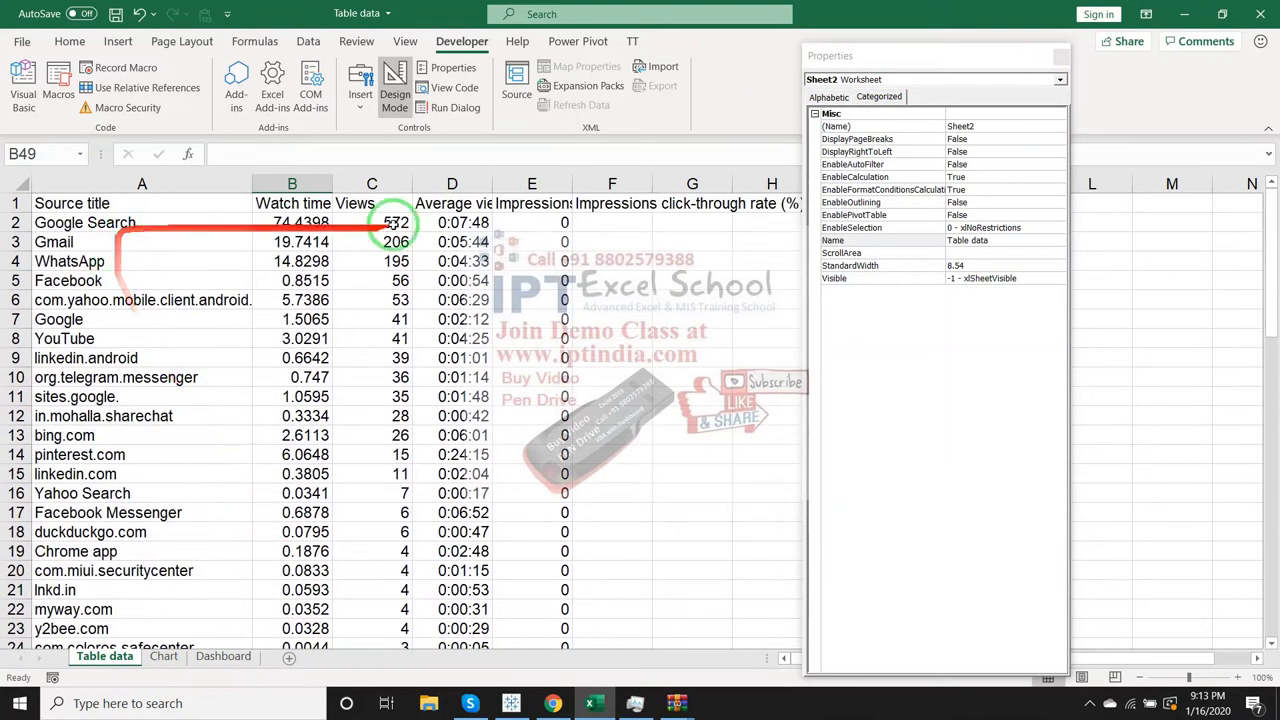
left_click(468, 207)
left_click(286, 154)
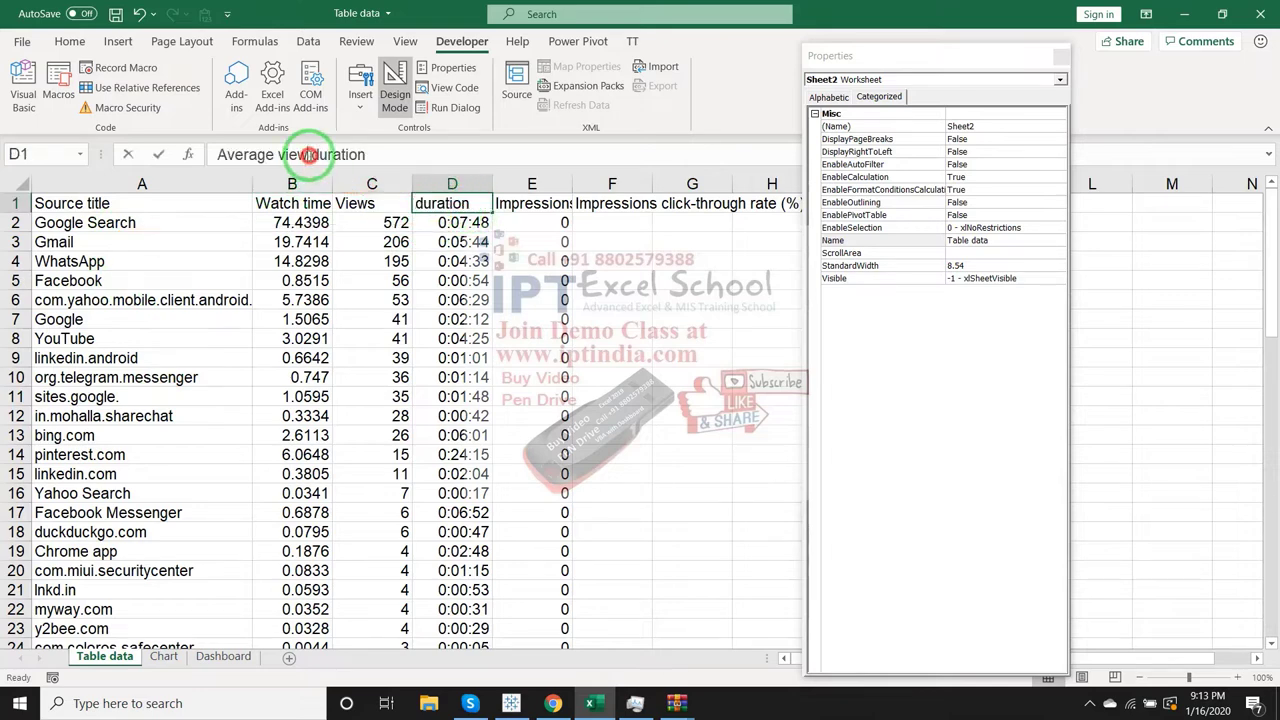
mouse_move(343, 154)
left_mouse_down()
mouse_move(272, 152)
mouse_move(497, 157)
left_mouse_up()
type("AVD")
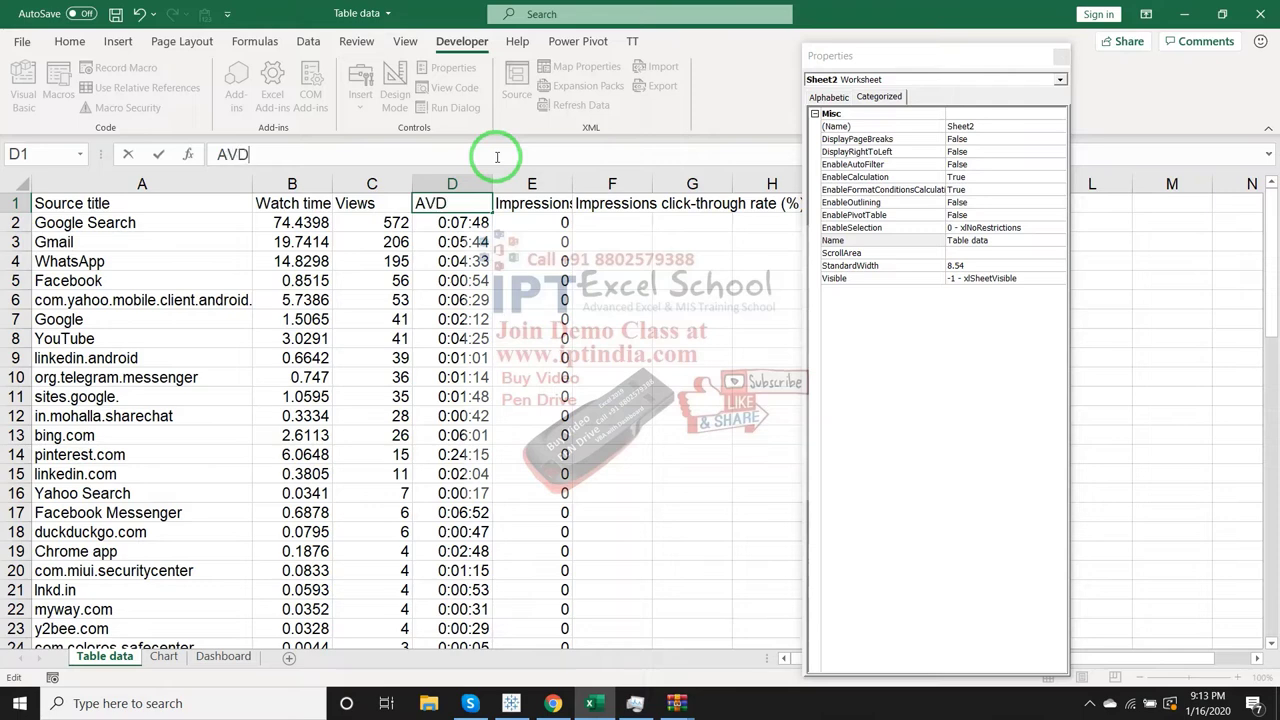
key("Return")
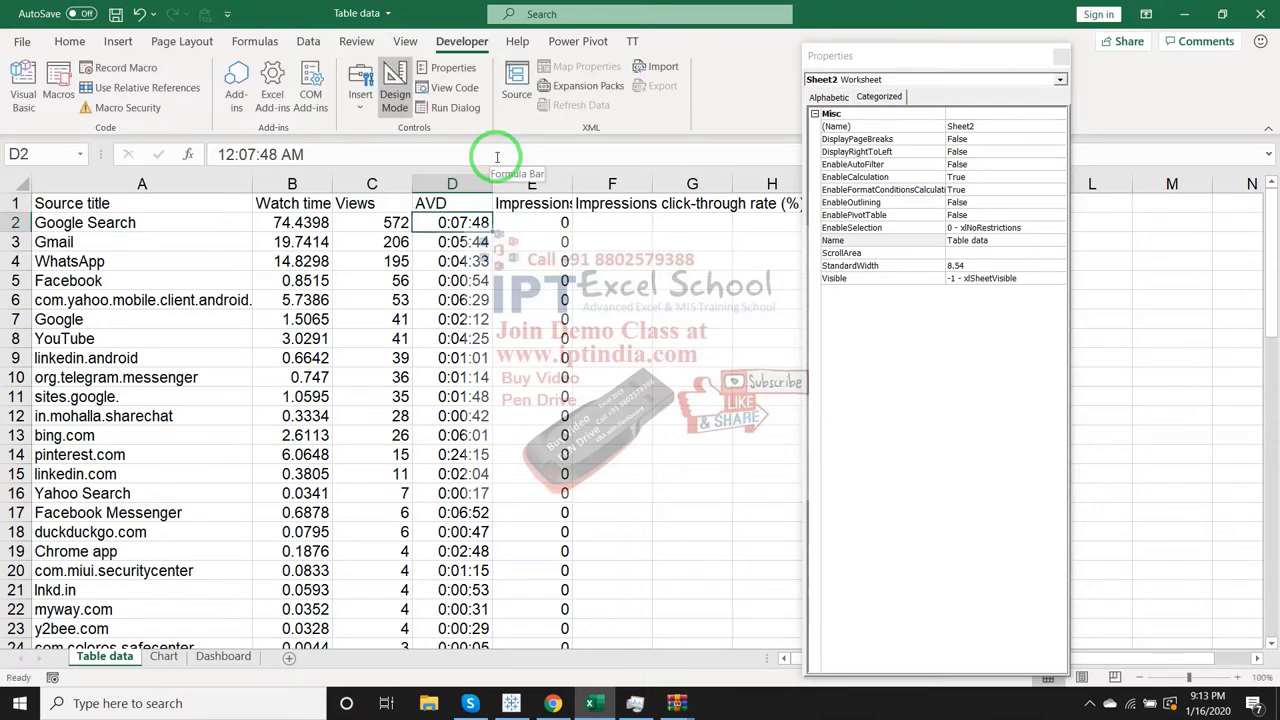
left_click(531, 242)
left_click(528, 205)
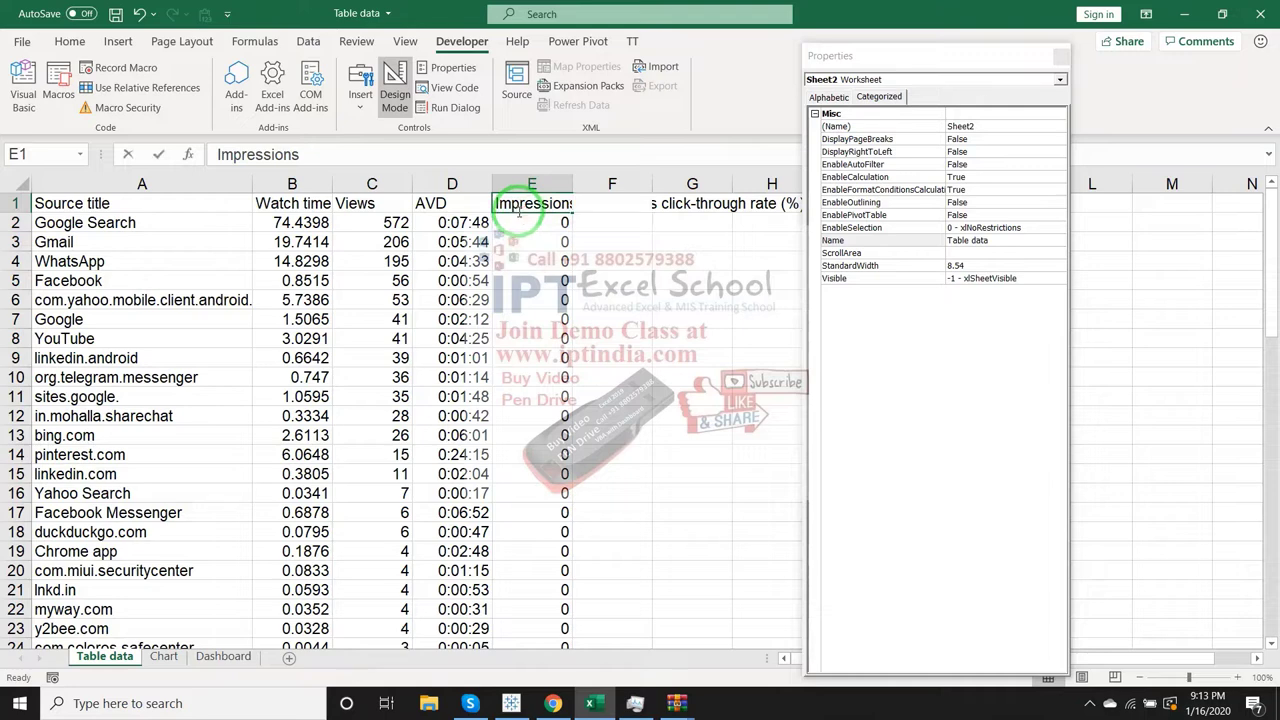
type("IMP")
key("Return")
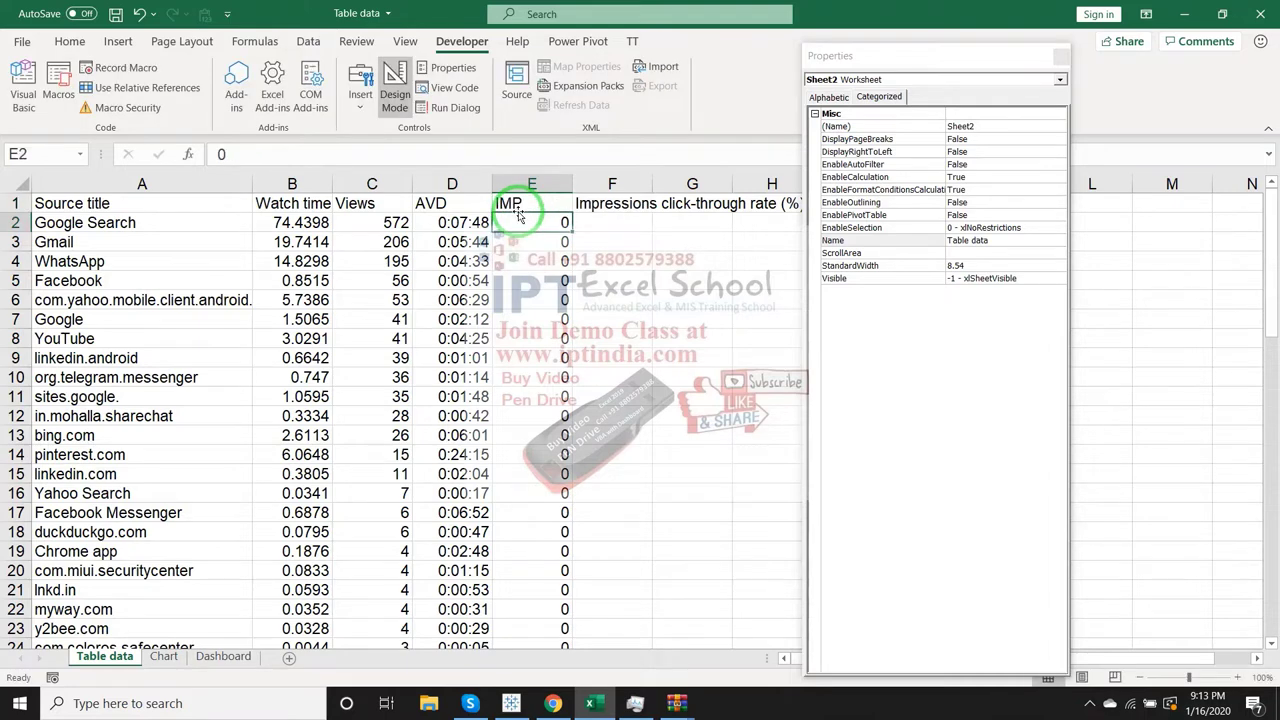
left_click(595, 203)
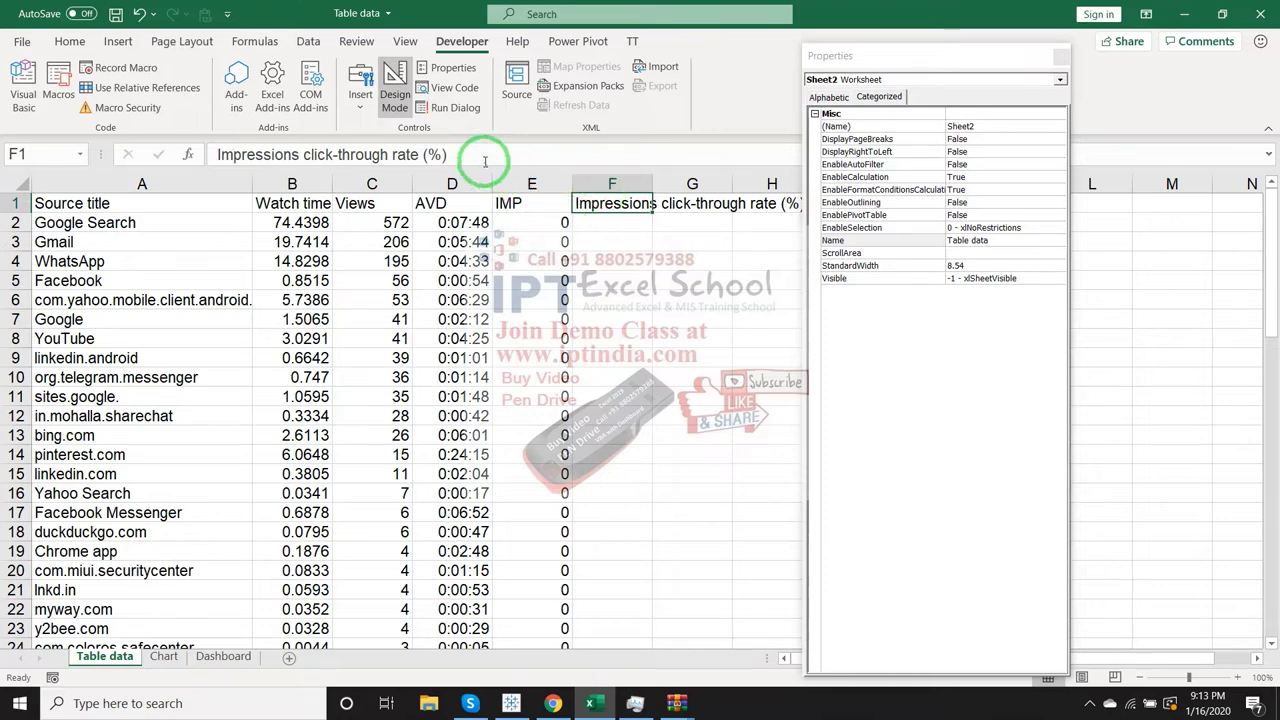
type("IMP_CL%")
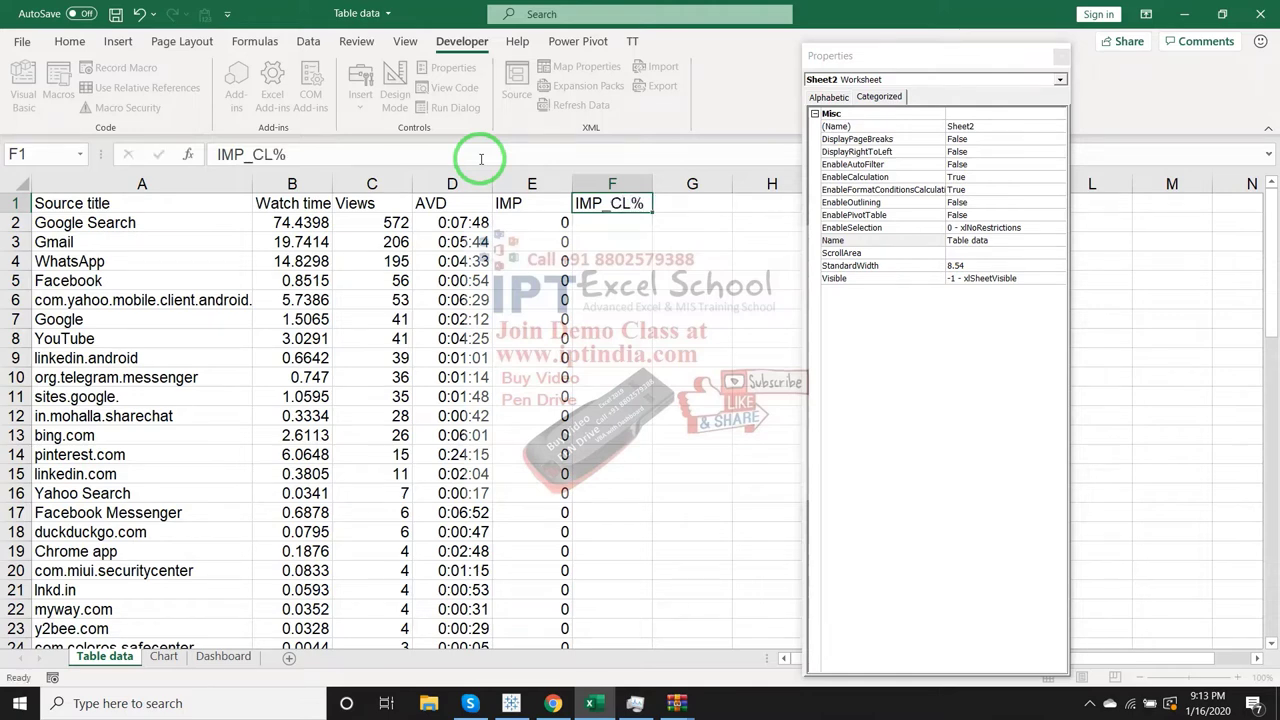
key("Return")
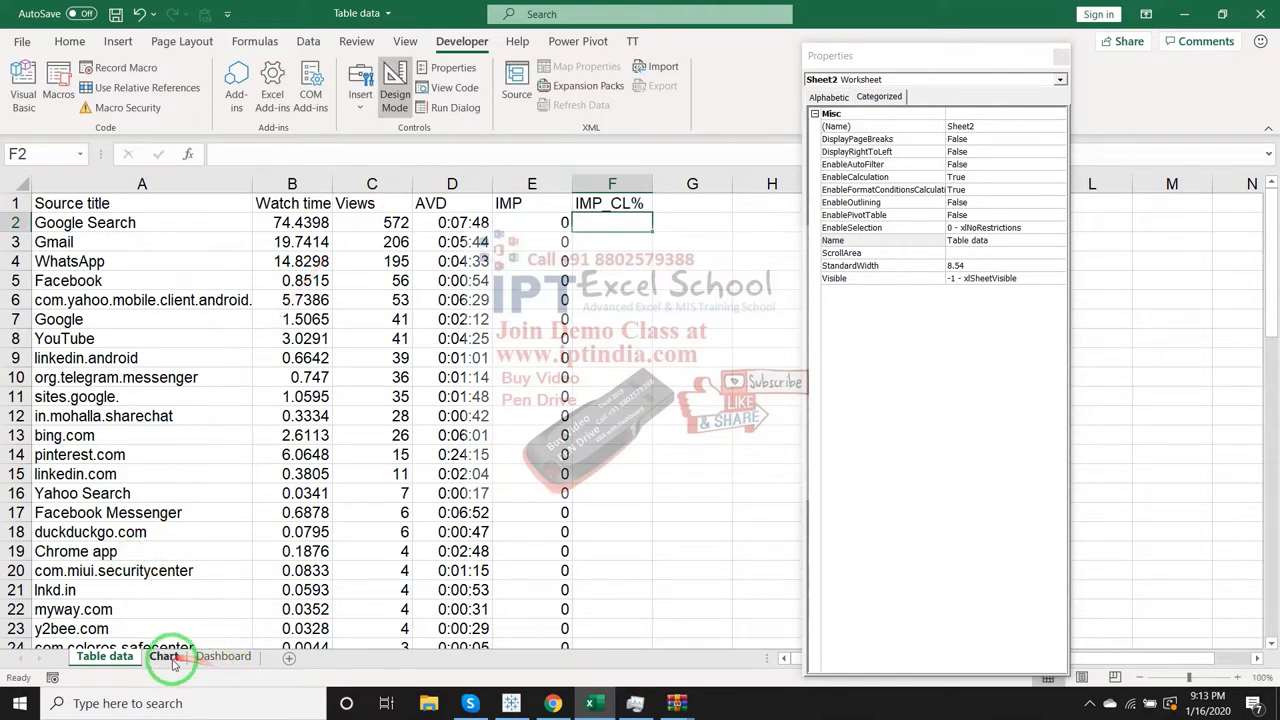
- Set ListBox1's ListStyle to 1 - fmListStyleOption and MultiSelect to 1 - fmMultiSelectMulti
left_click(214, 660)
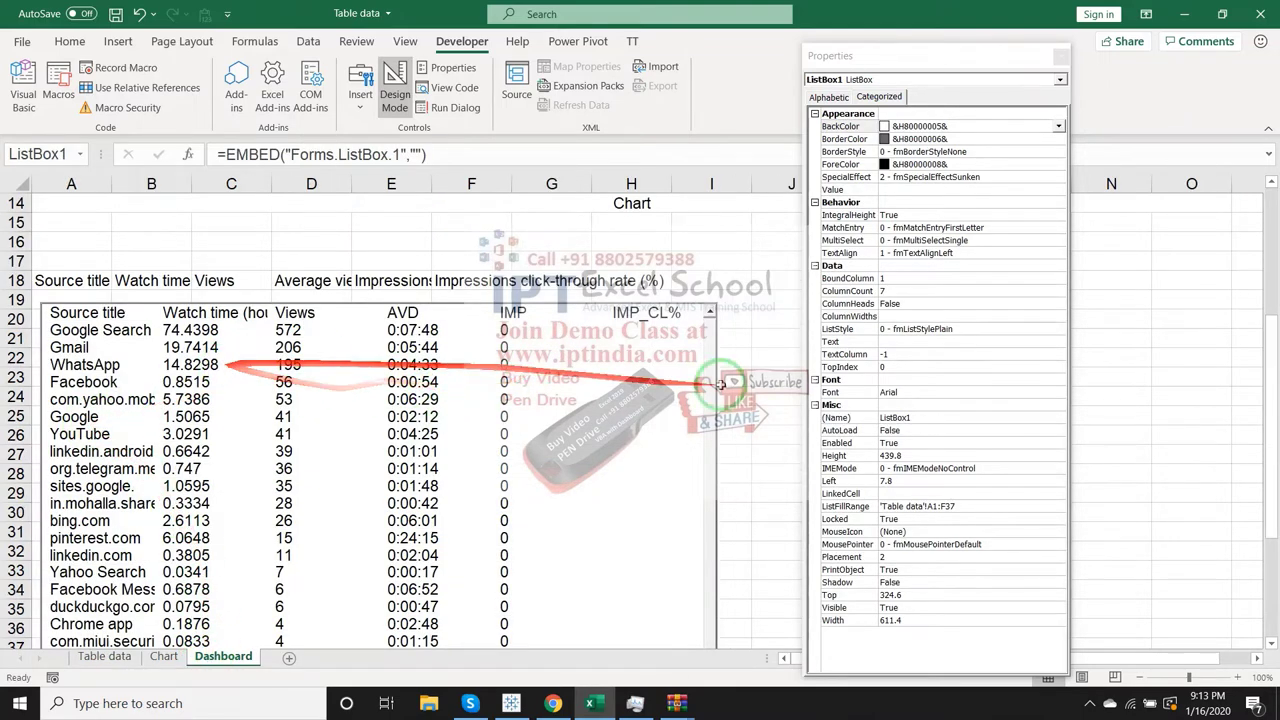
left_click(459, 385)
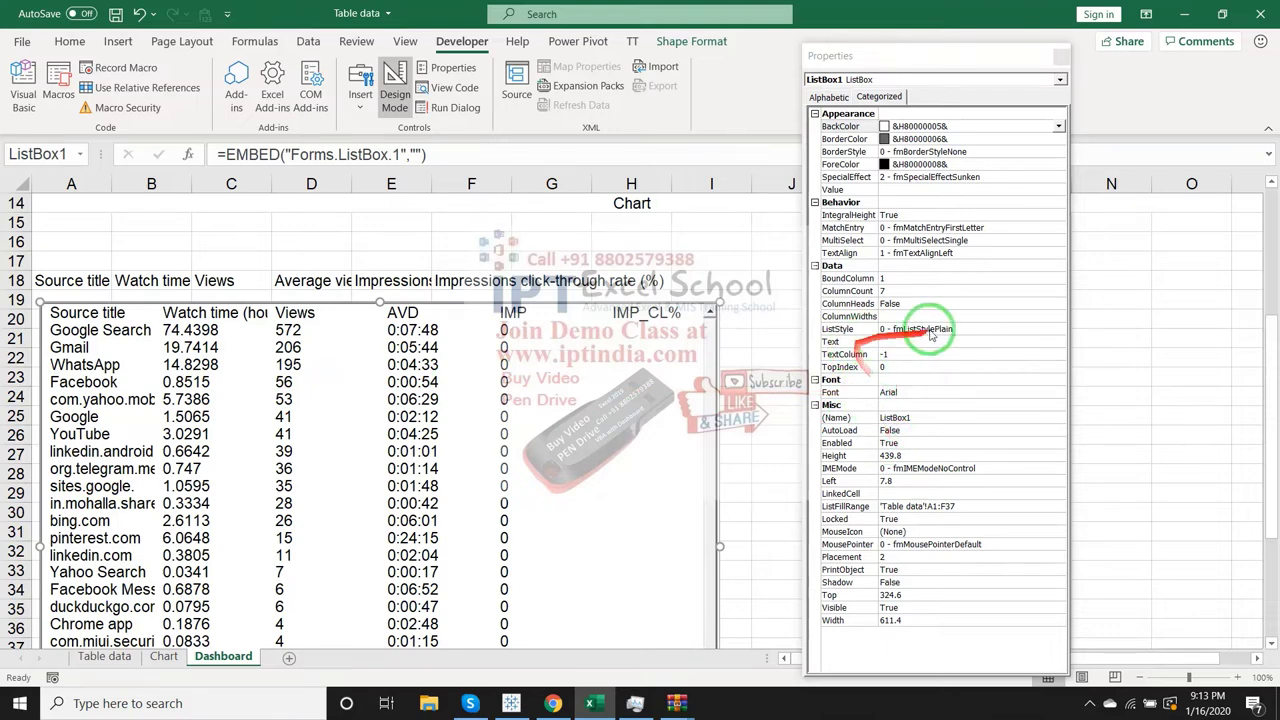
left_click(910, 329)
left_click(1058, 330)
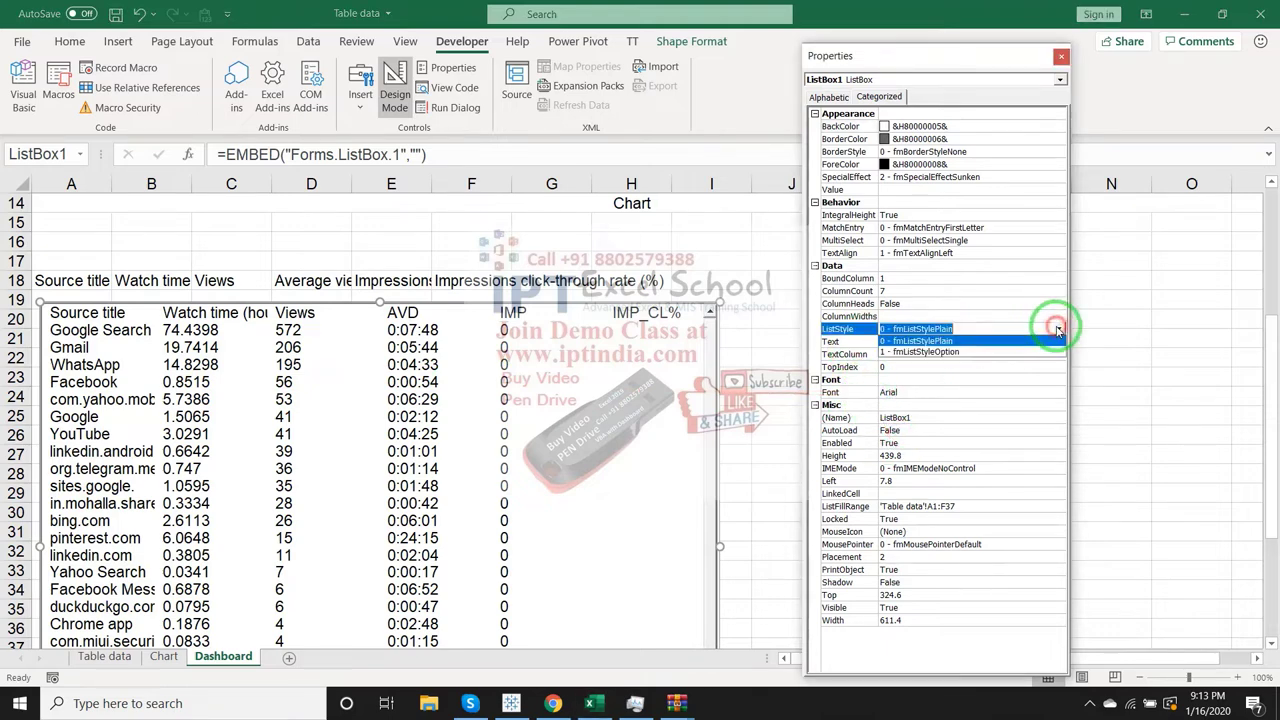
left_click(1028, 352)
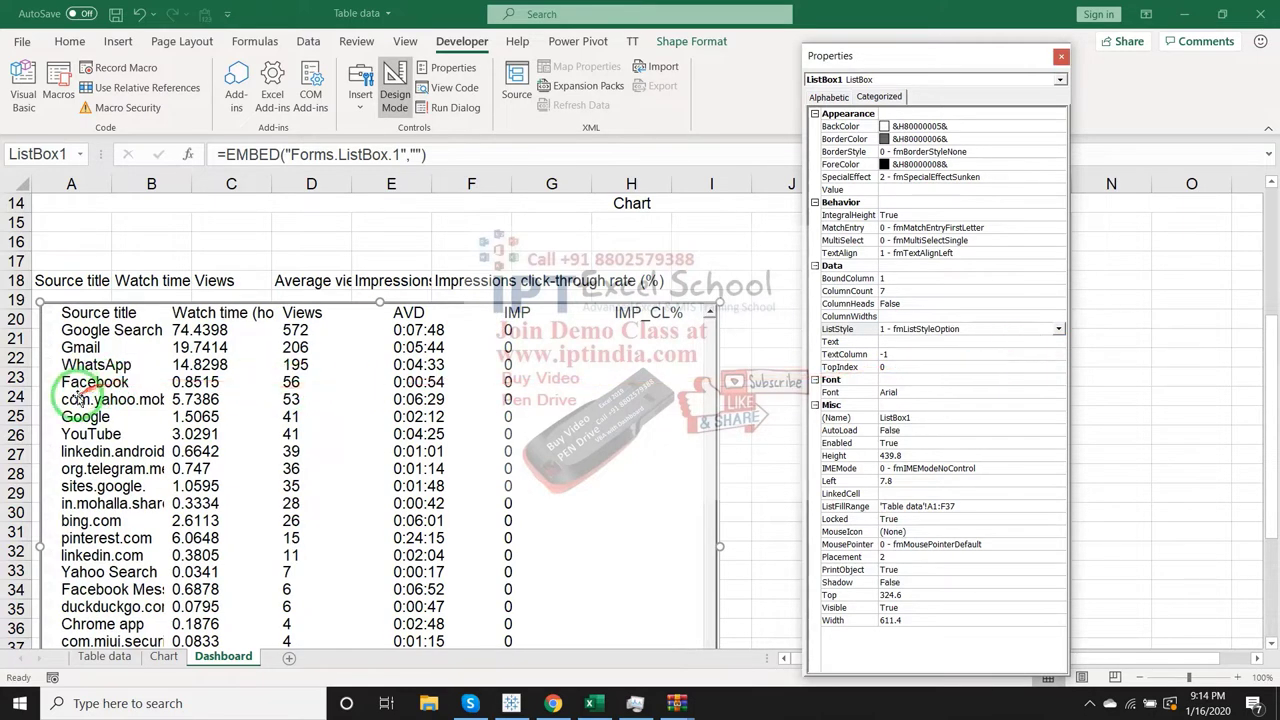
left_click(887, 345)
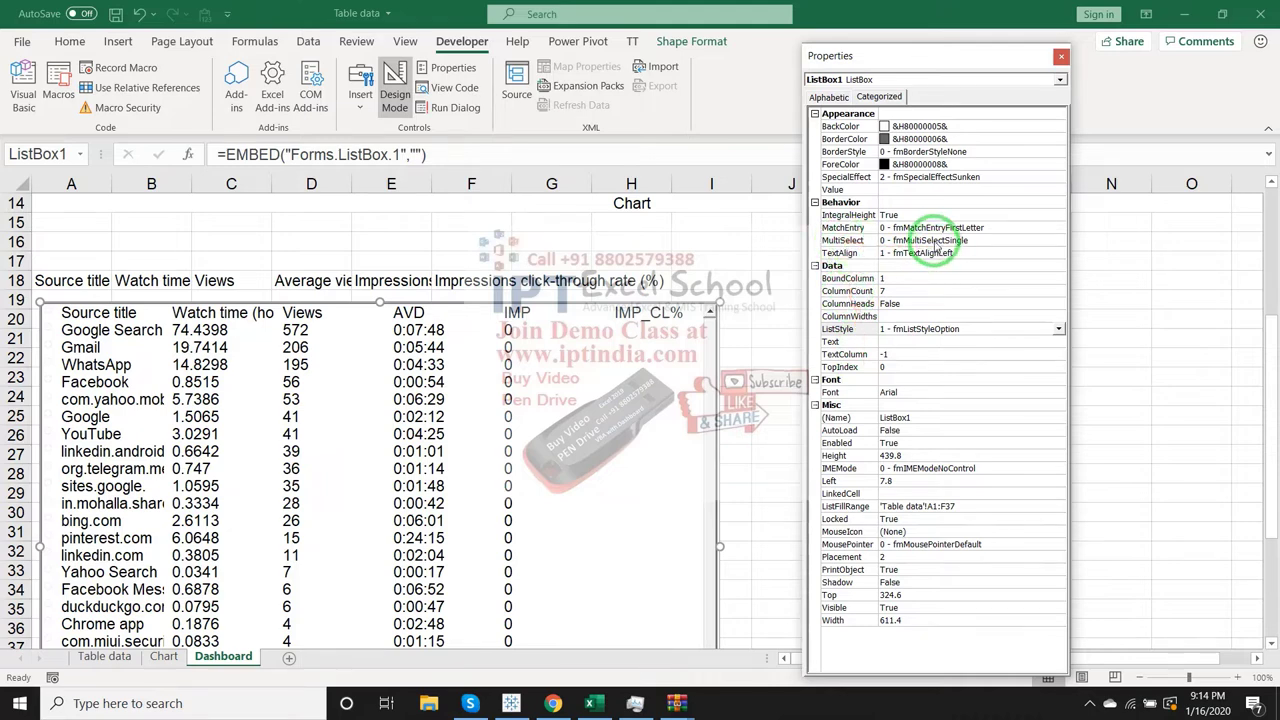
left_click(935, 242)
left_click(1058, 241)
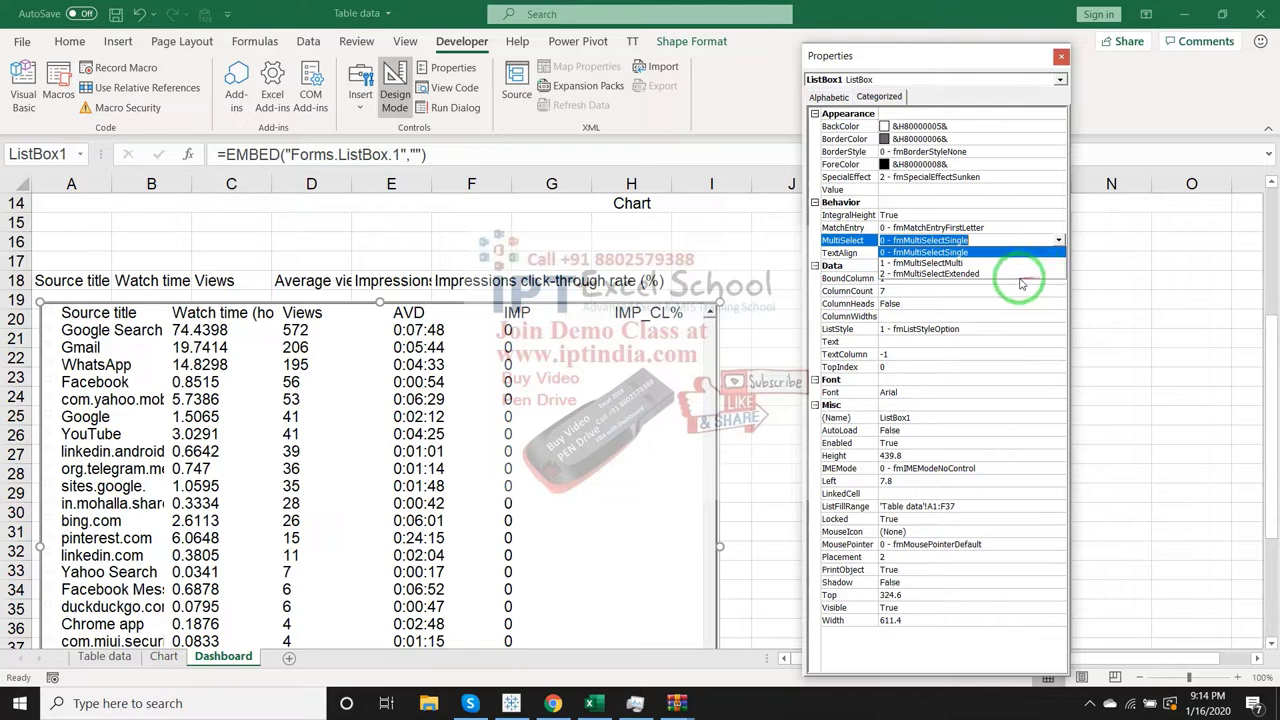
left_click(950, 262)
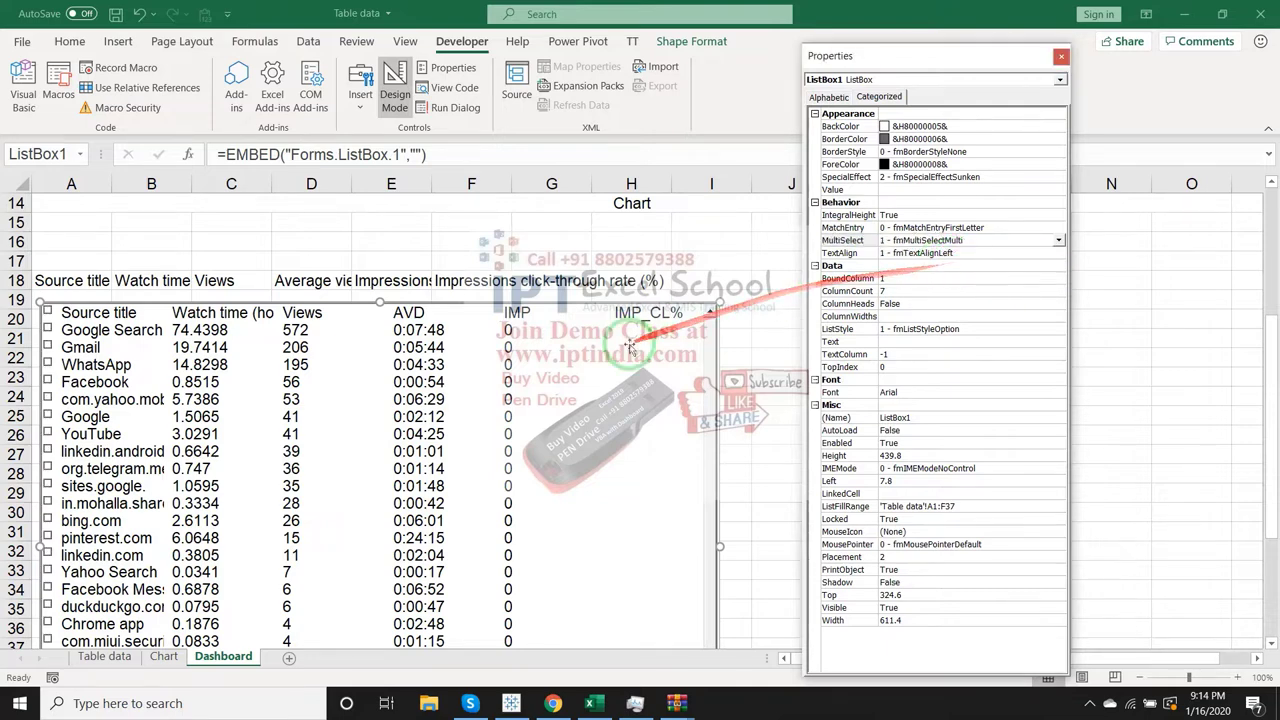
- Exit Design Mode and test multi-select by ticking the header, YouTube and in.mohalla rows
left_click(705, 261)
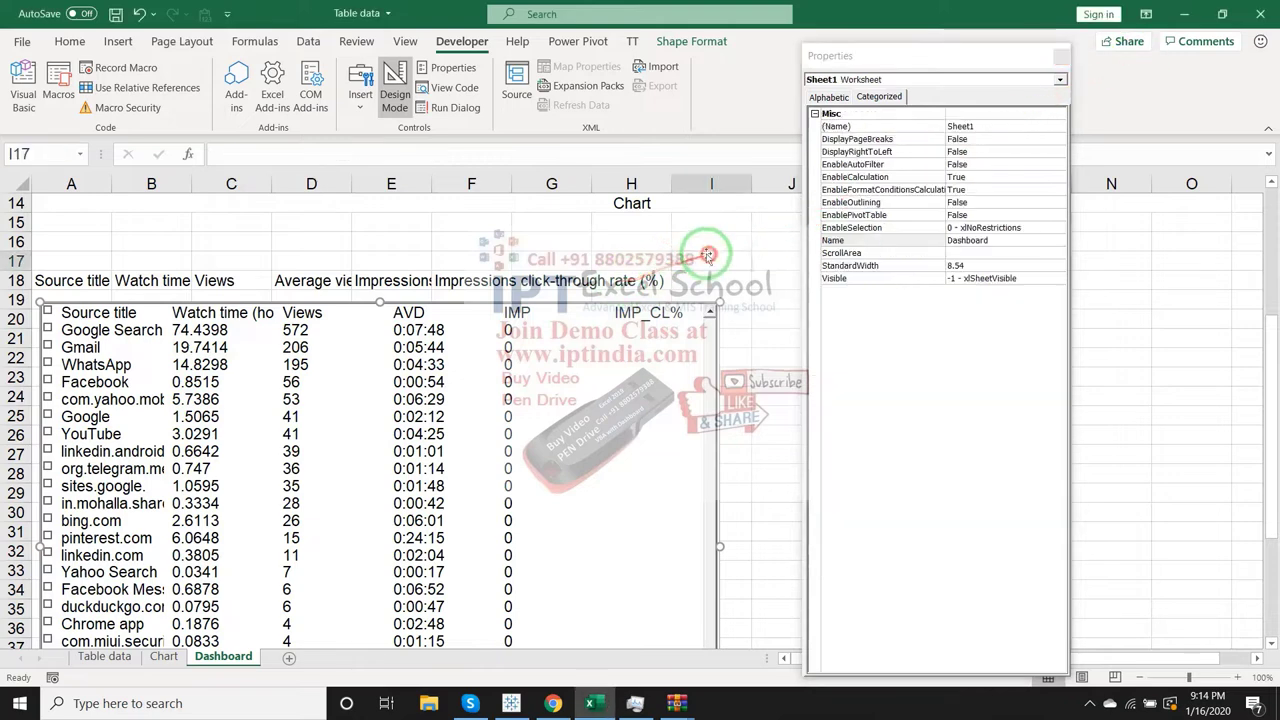
left_click(395, 95)
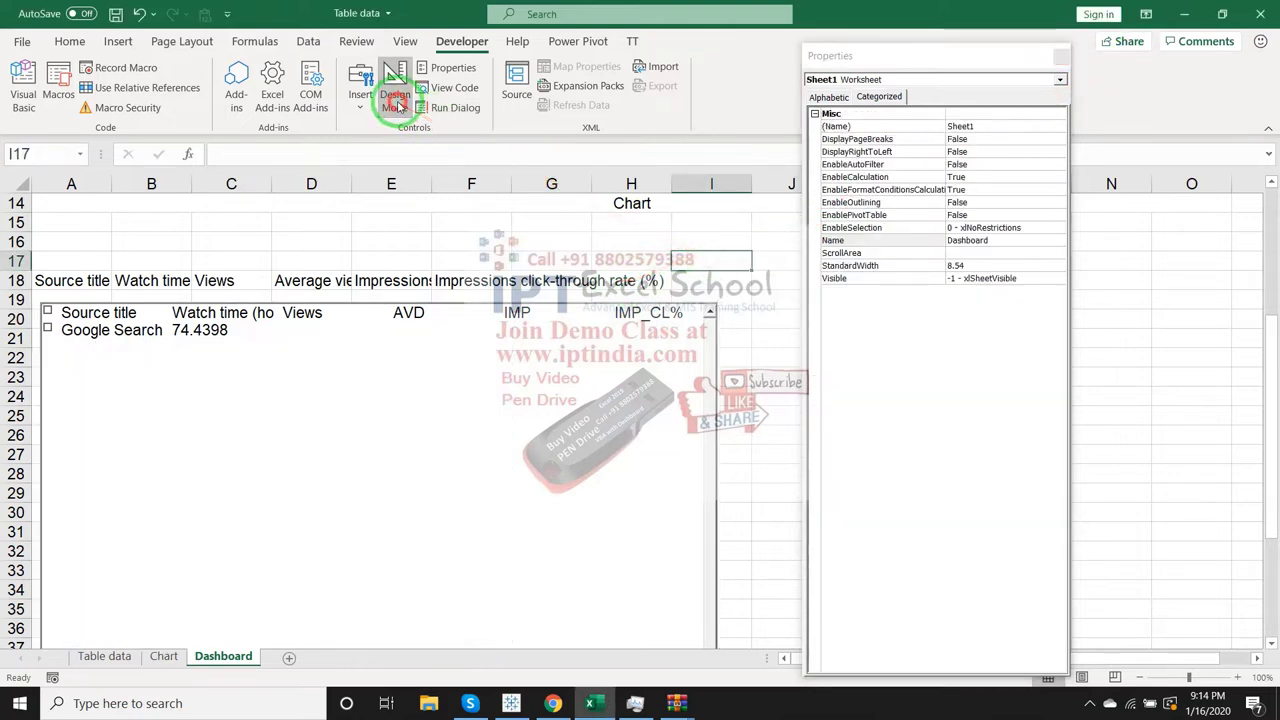
left_click(47, 314)
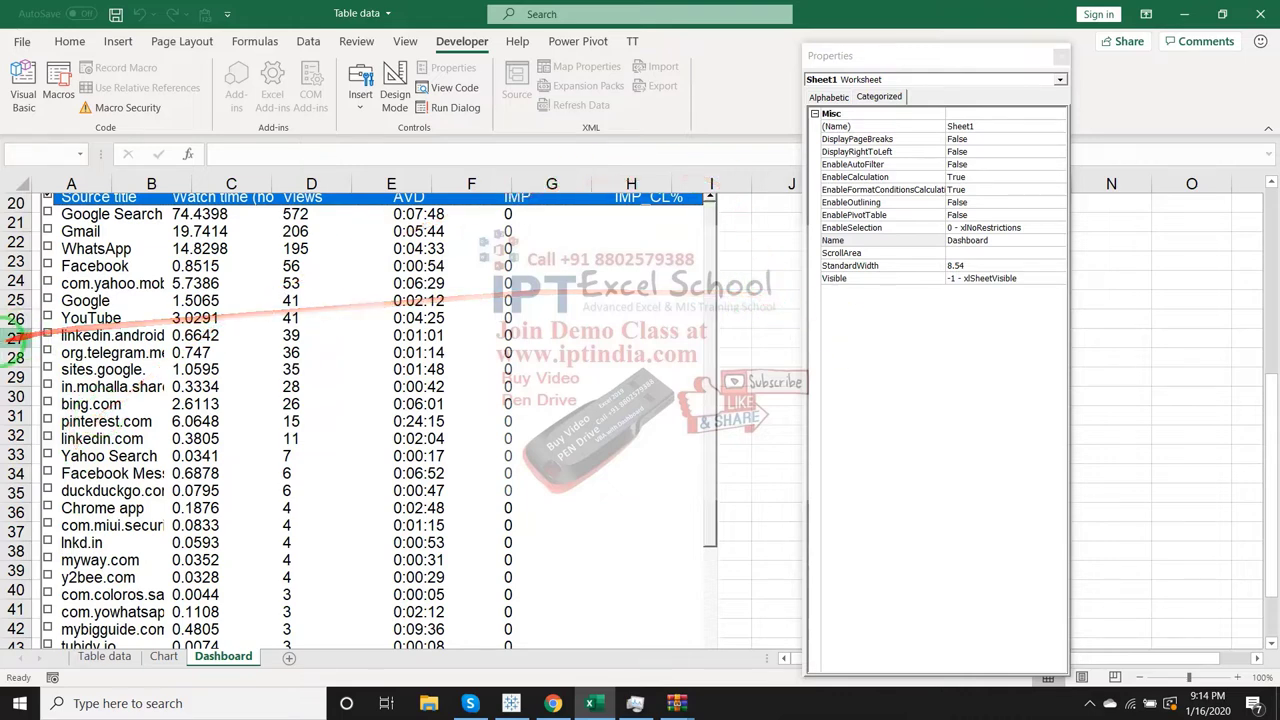
left_click(47, 317)
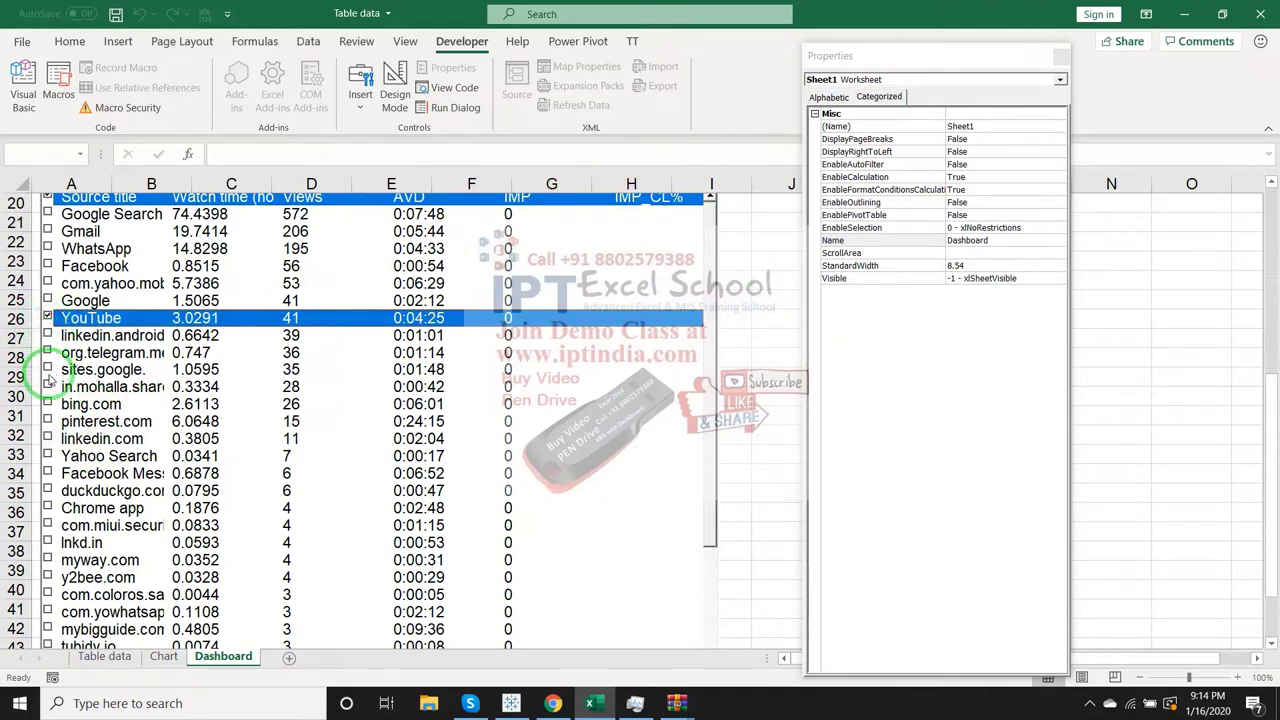
left_click(47, 386)
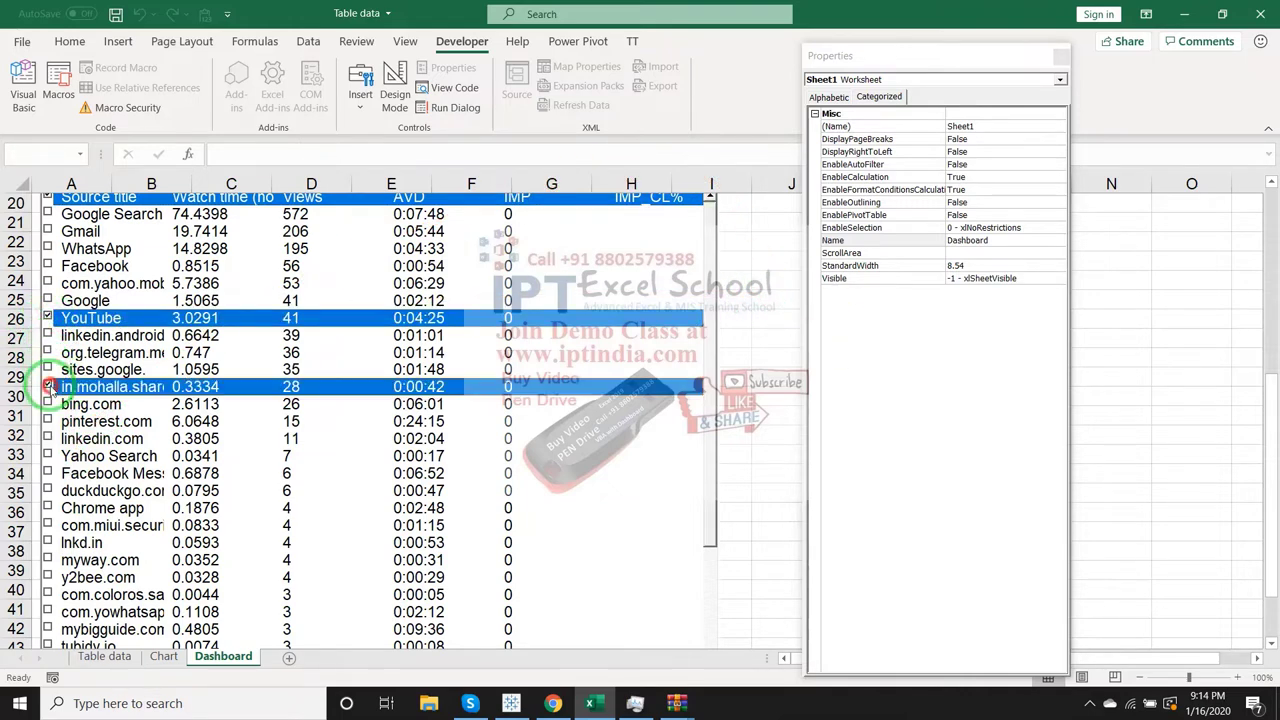
left_click(1195, 299)
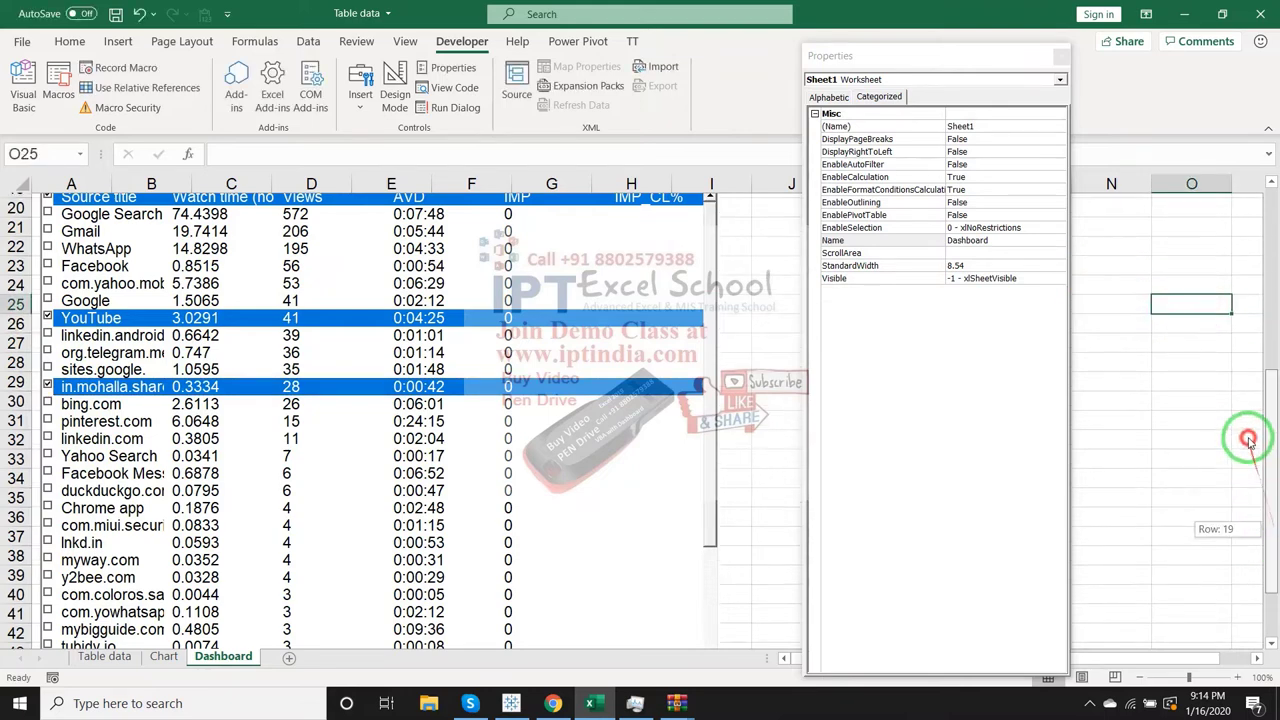
mouse_move(1271, 531)
left_mouse_down()
mouse_move(1266, 298)
mouse_move(1268, 328)
left_mouse_up()
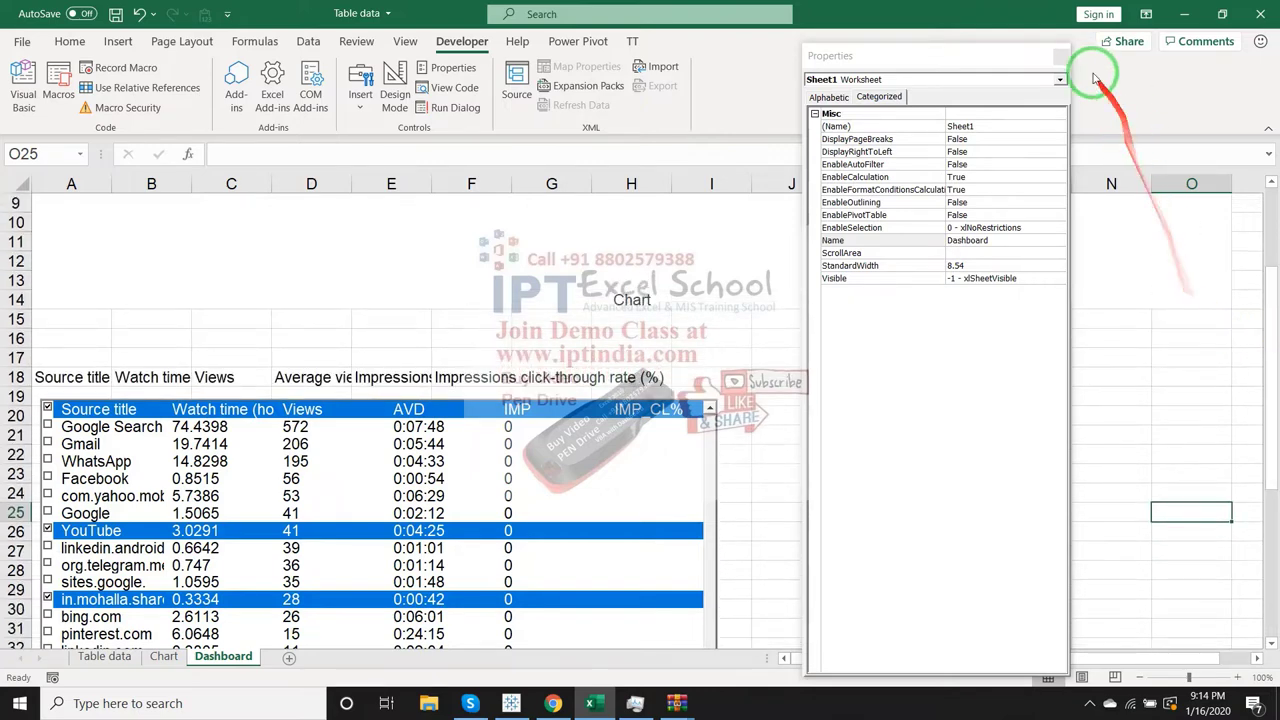
- Close the Properties pane, untick YouTube and in.mohalla, and tick Google Search
left_click(1061, 56)
left_click(929, 474)
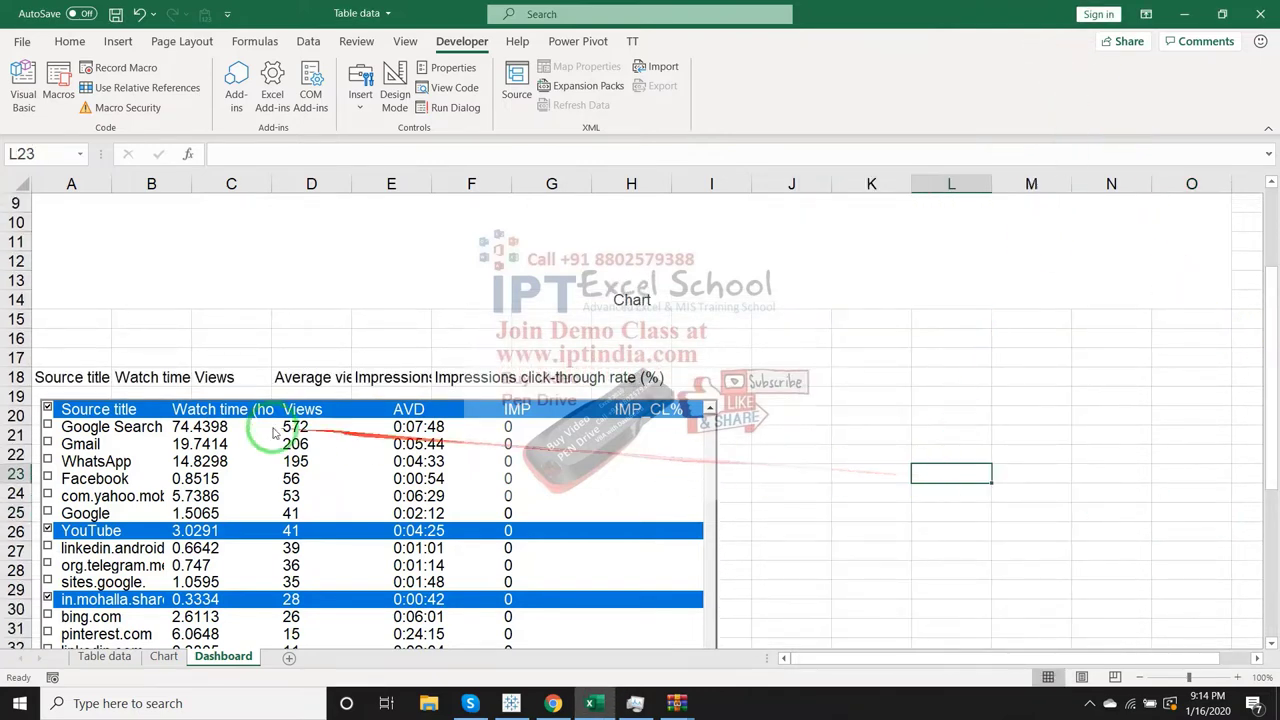
left_click(837, 402)
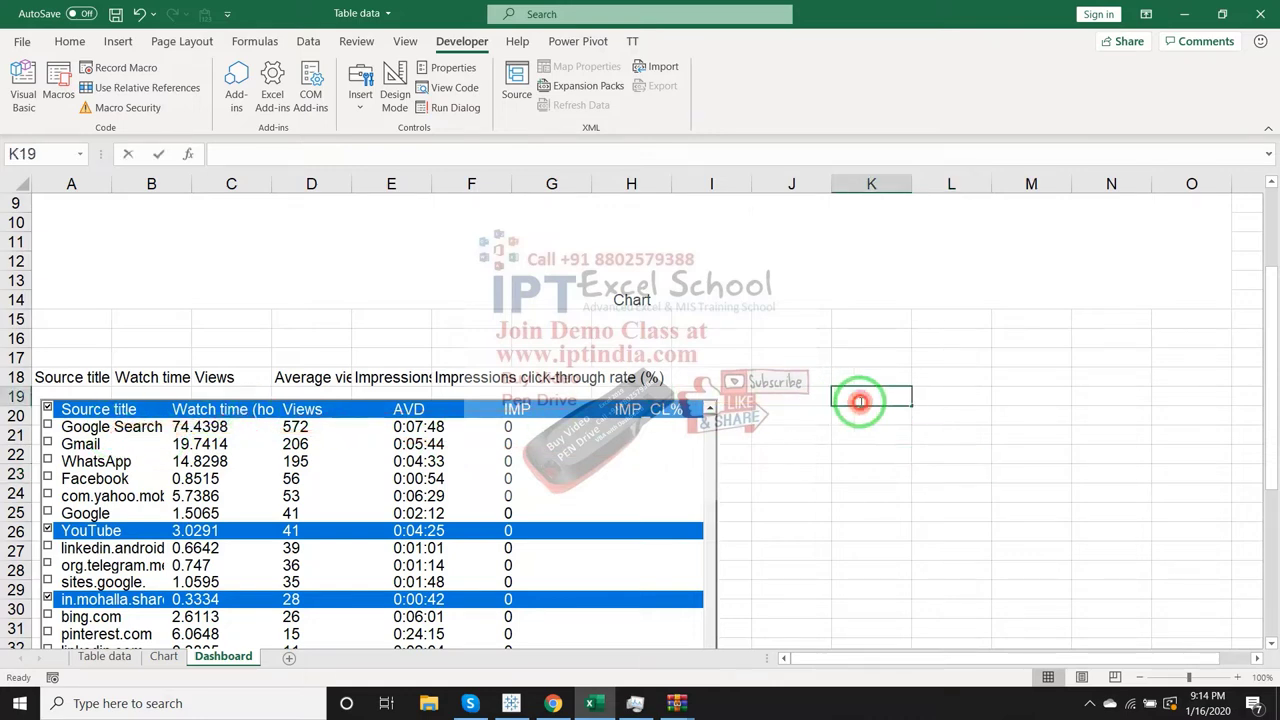
scroll(47, 408, "down", 4)
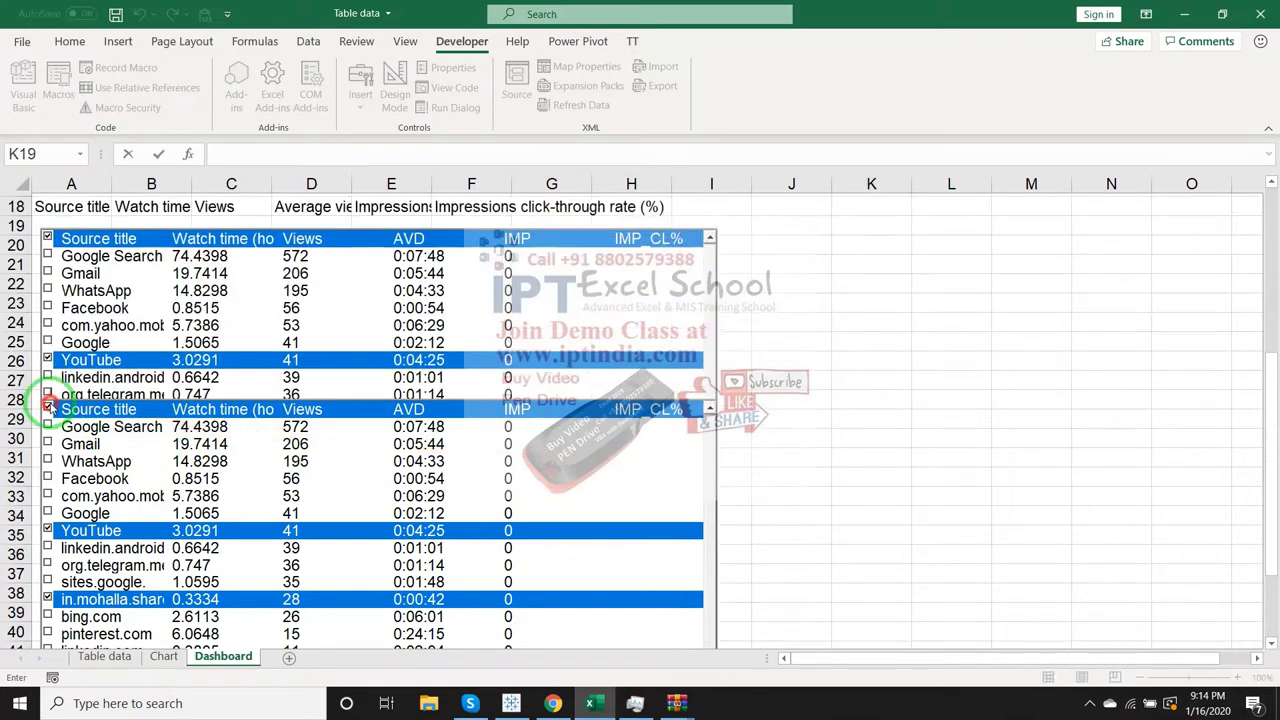
left_click(47, 386)
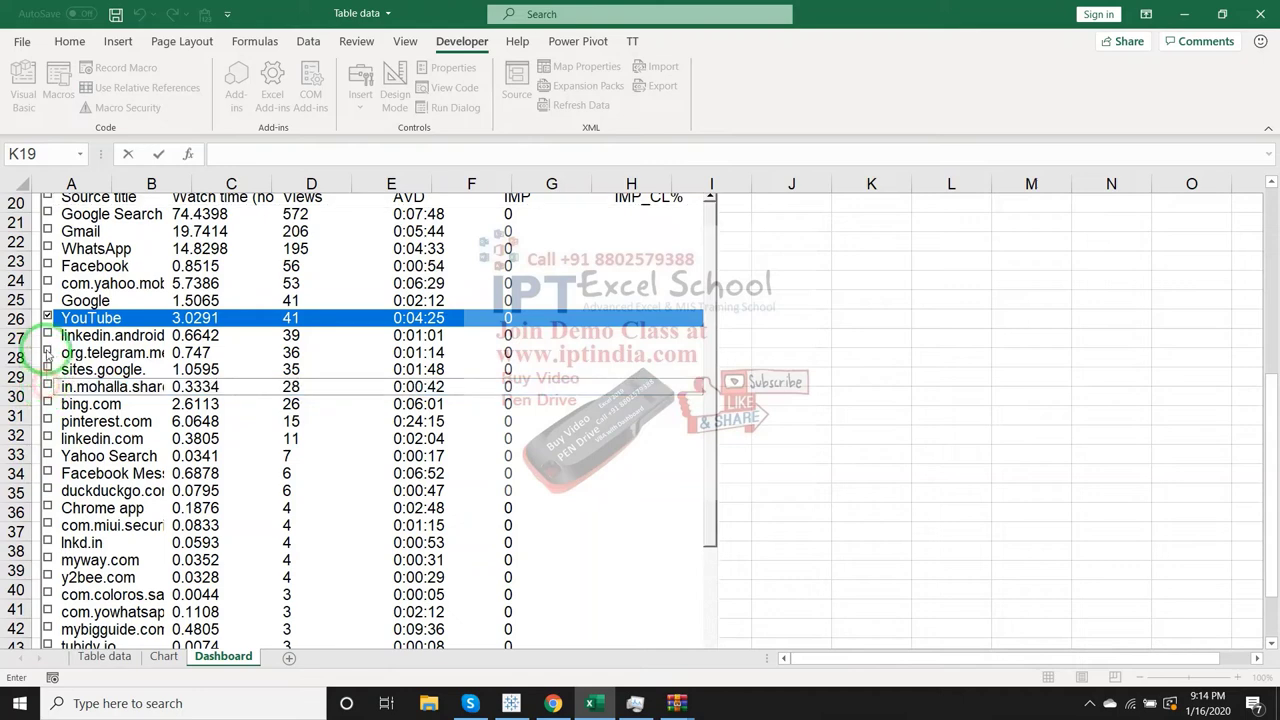
left_click(47, 317)
left_click(998, 459)
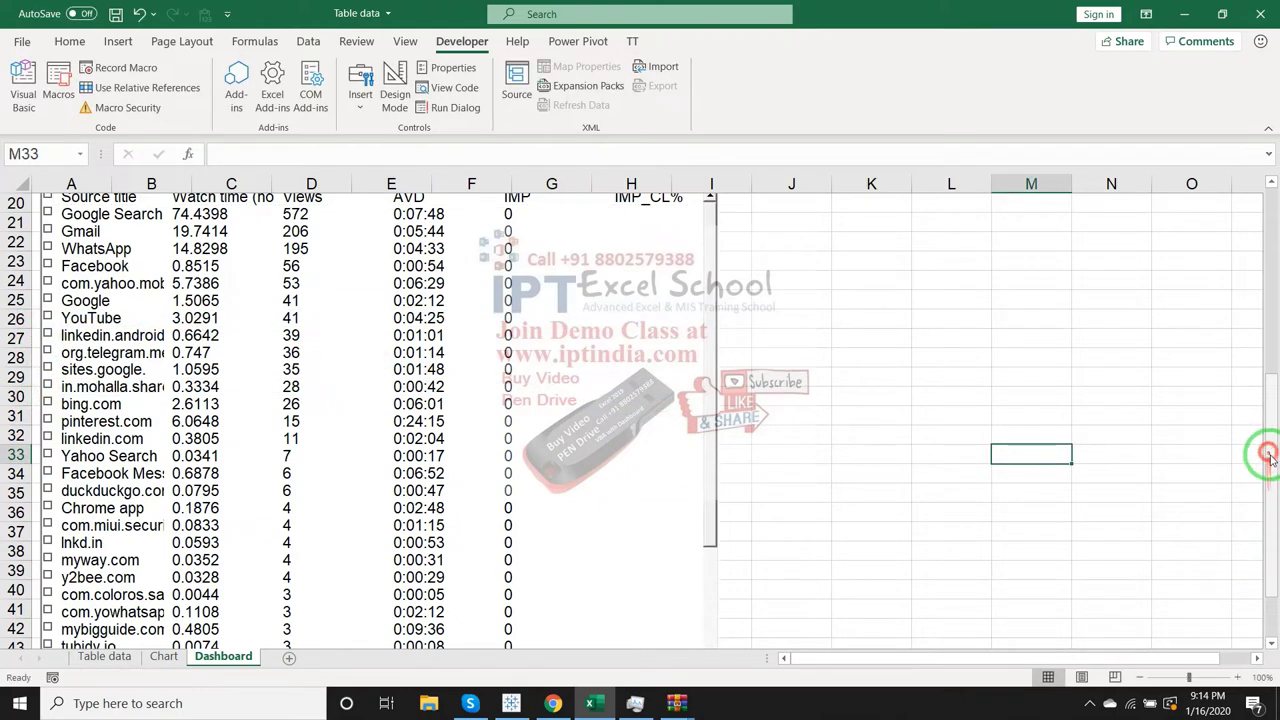
mouse_move(1272, 553)
left_mouse_down()
mouse_move(1272, 288)
mouse_move(1272, 432)
left_mouse_up()
left_click(924, 401)
scroll(871, 466, "up", 5)
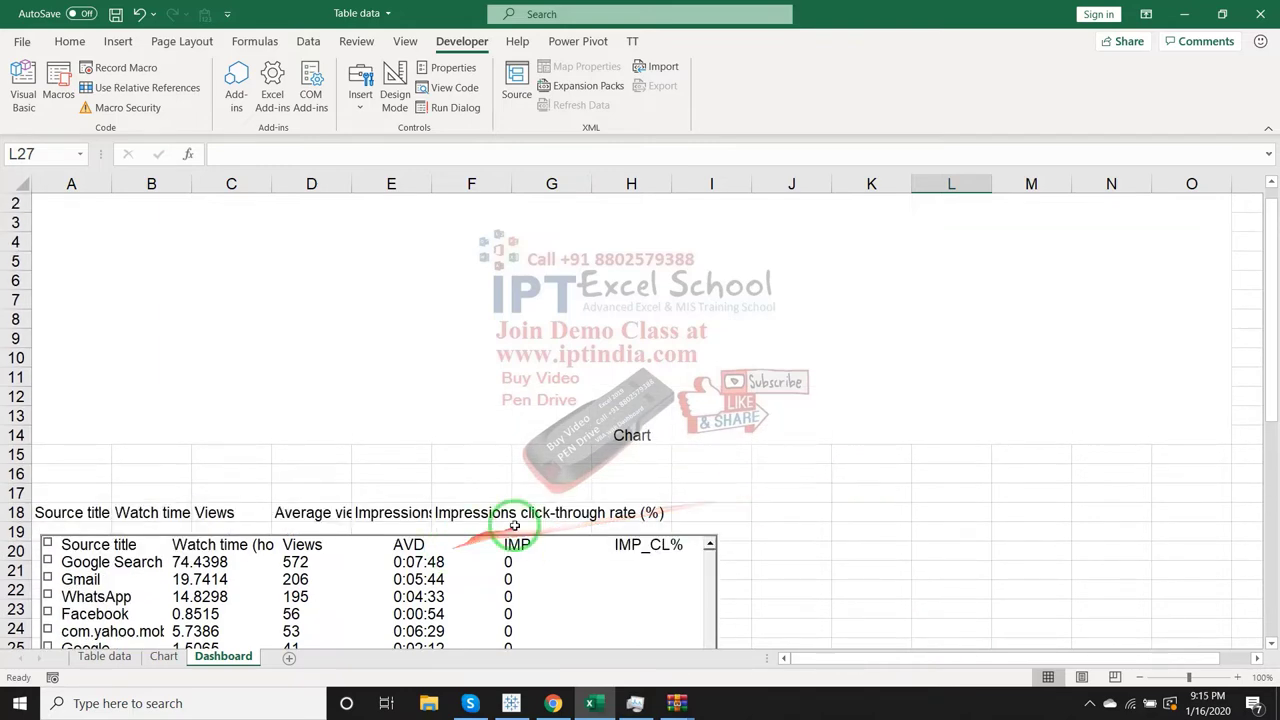
left_click(605, 560)
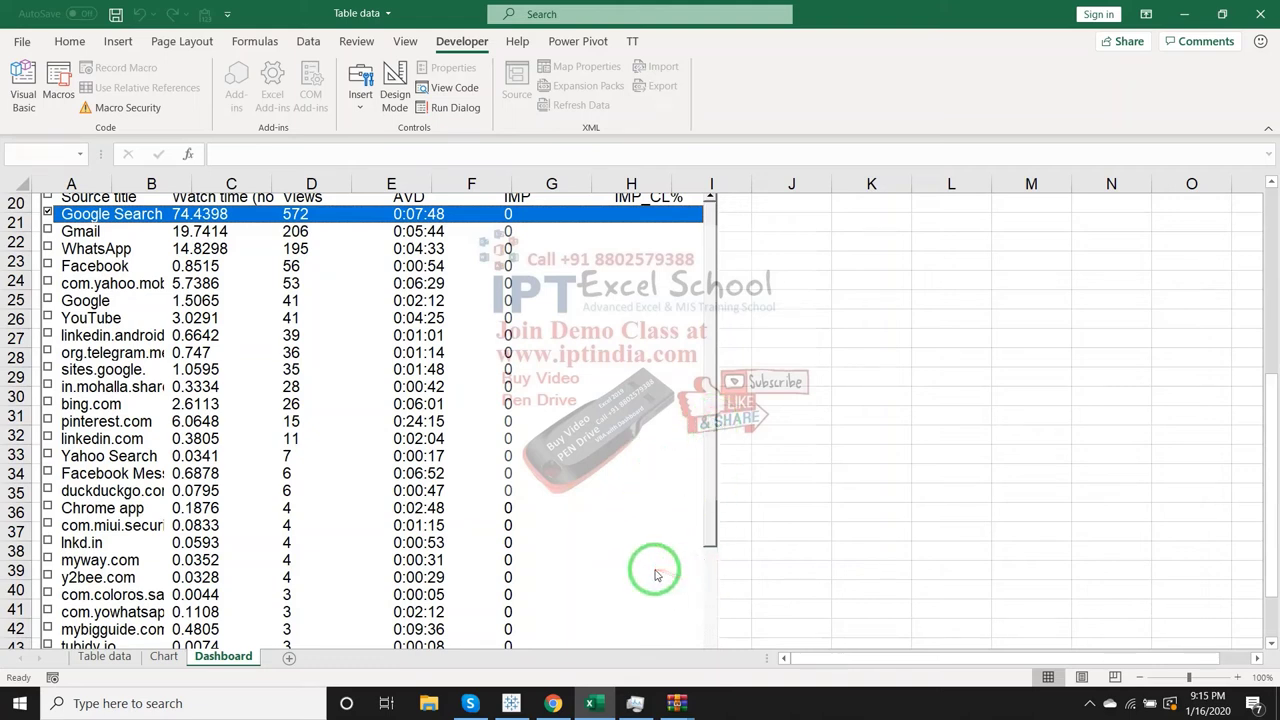
- Re-enter Design Mode, reopen ListBox1's Properties, then close the Properties panel
left_click(394, 95)
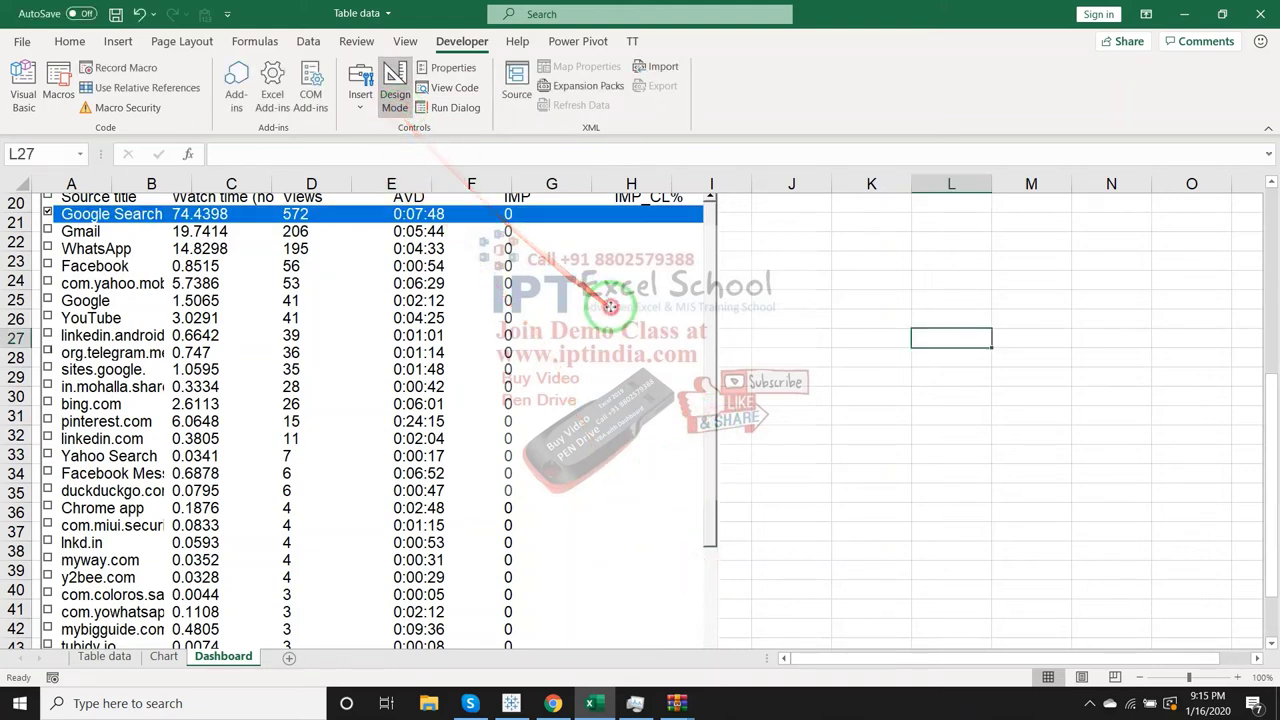
left_click(610, 310)
left_click(447, 67)
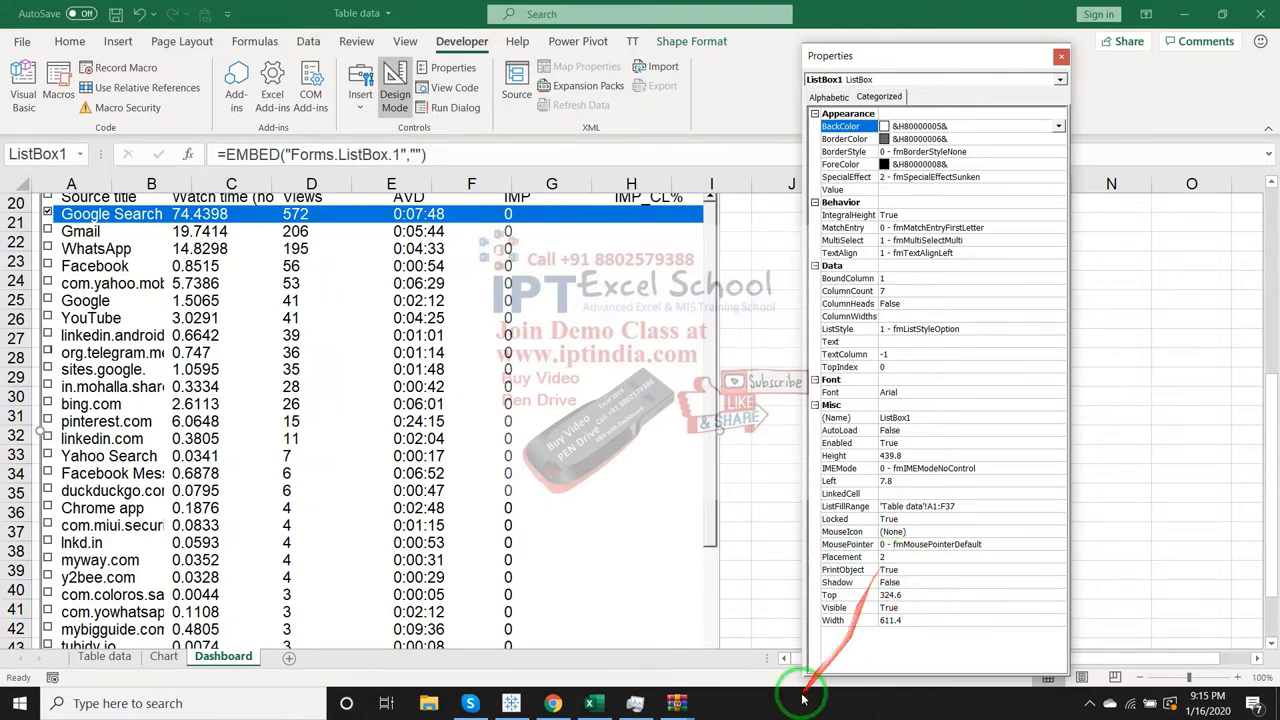
left_click(1088, 703)
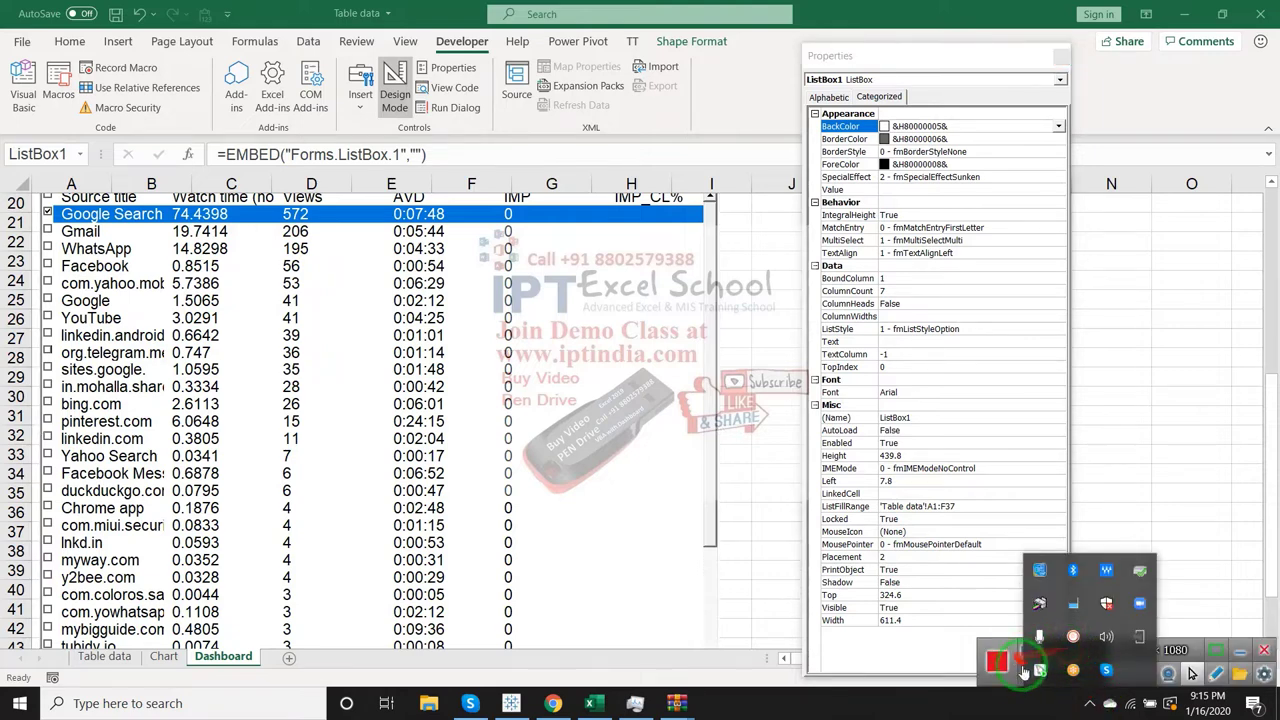
left_click(1088, 705)
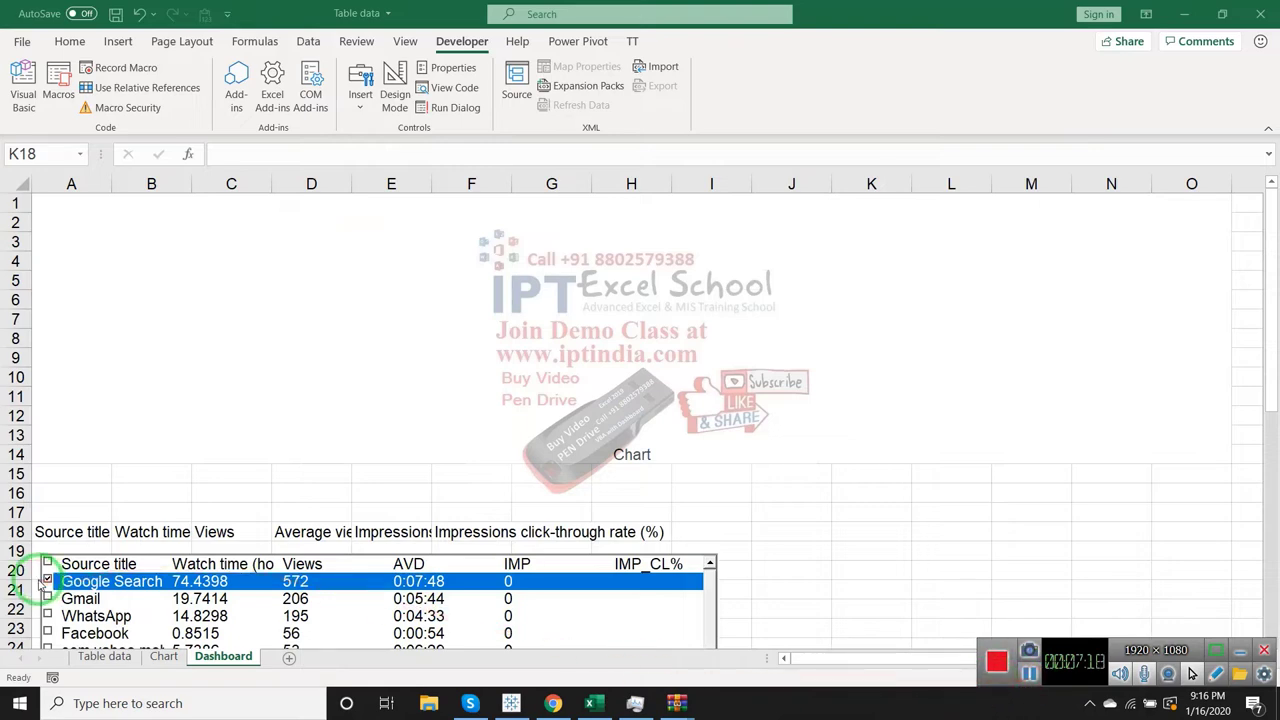
- Untick Google Search in the Dashboard's source list box
left_click(47, 581)
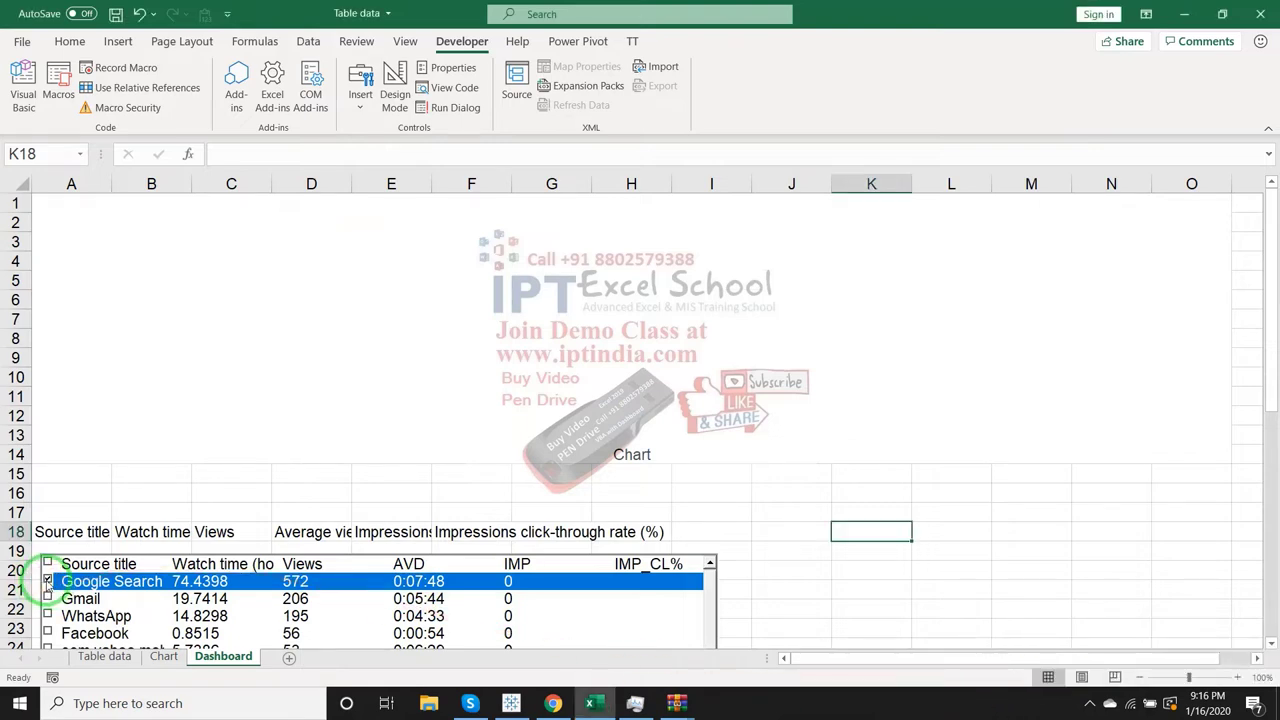
left_click_drag(245, 519, 778, 381)
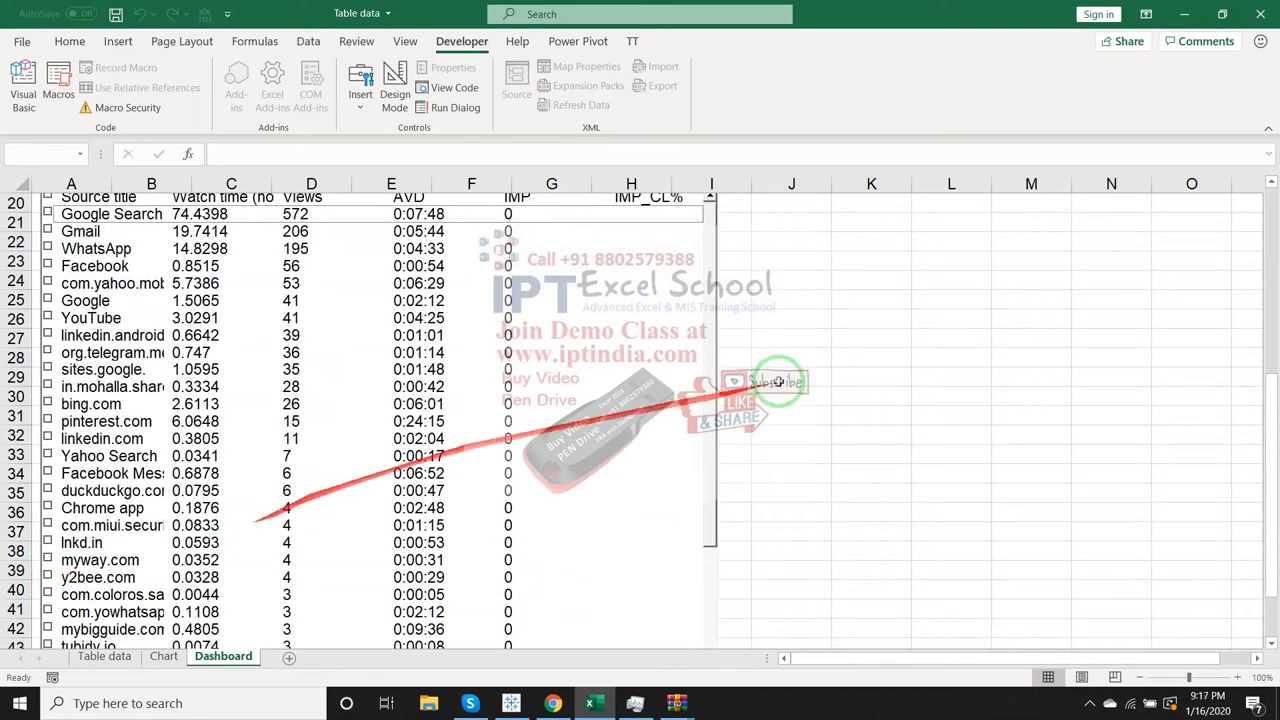
left_click_drag(1268, 514, 1270, 345)
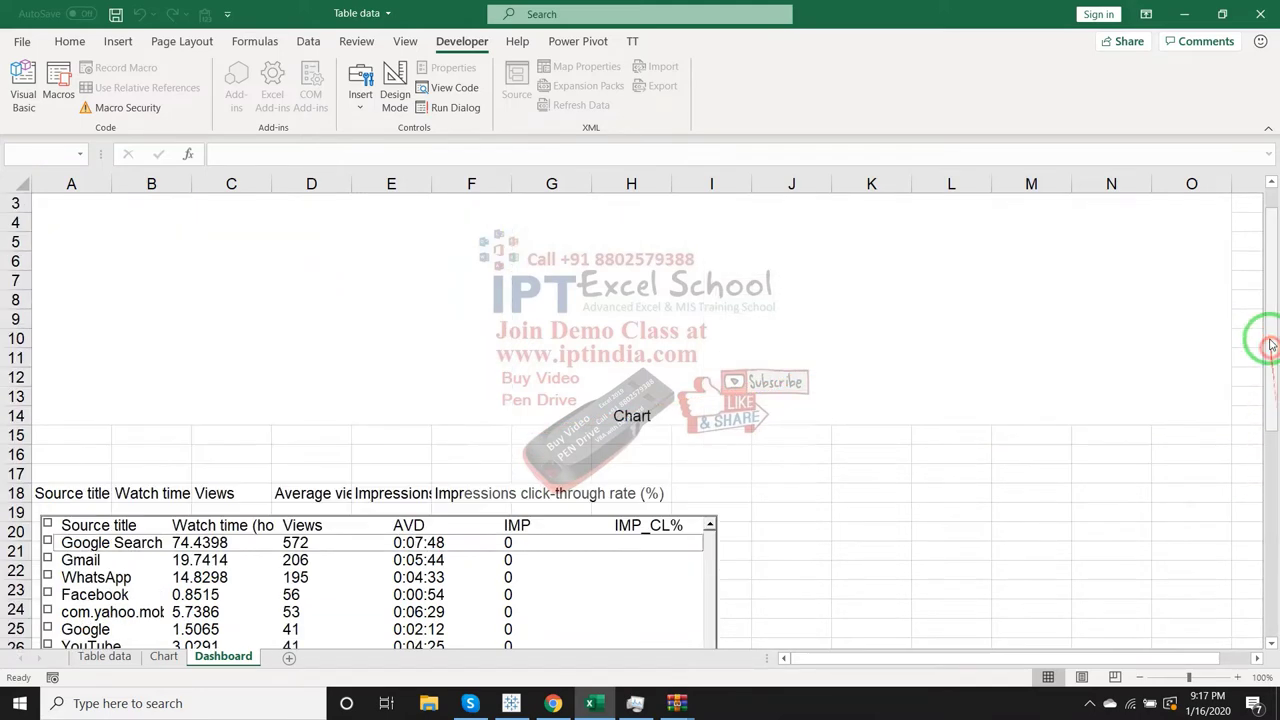
left_click(113, 540)
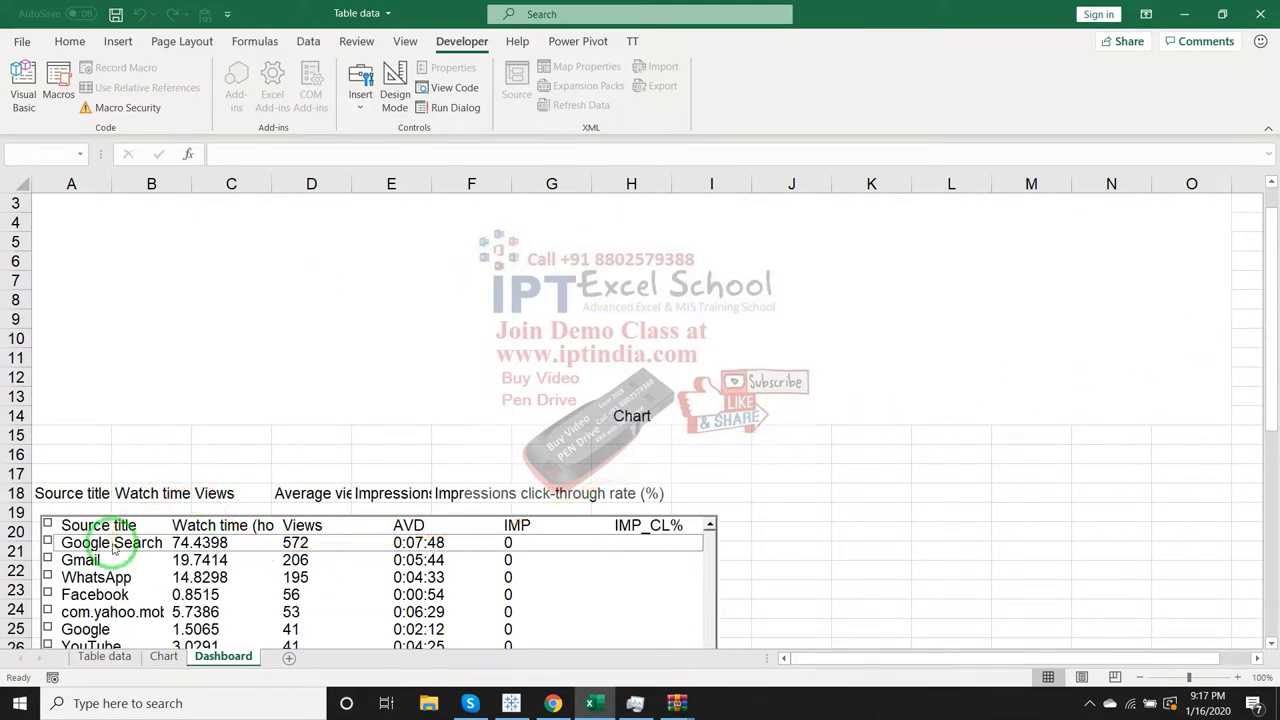
- Check the empty column G on Table data, then scroll to the top of the Chart sheet
left_click(105, 657)
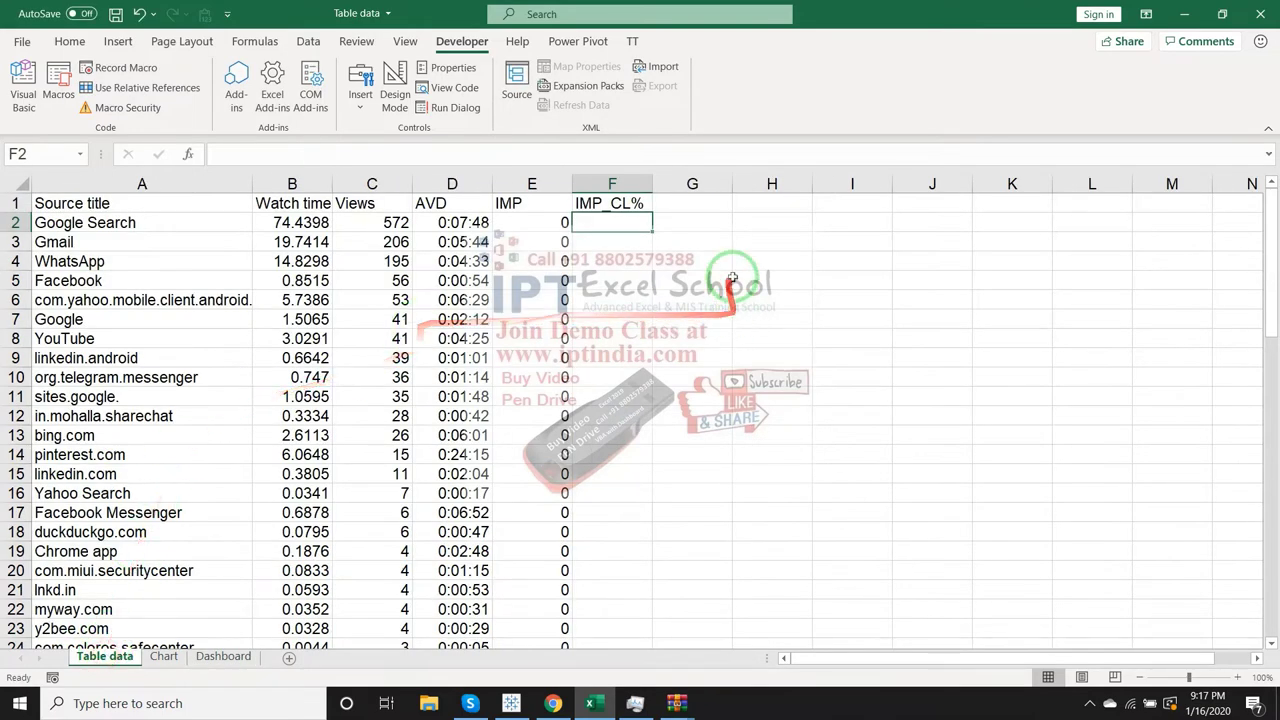
left_click(701, 225)
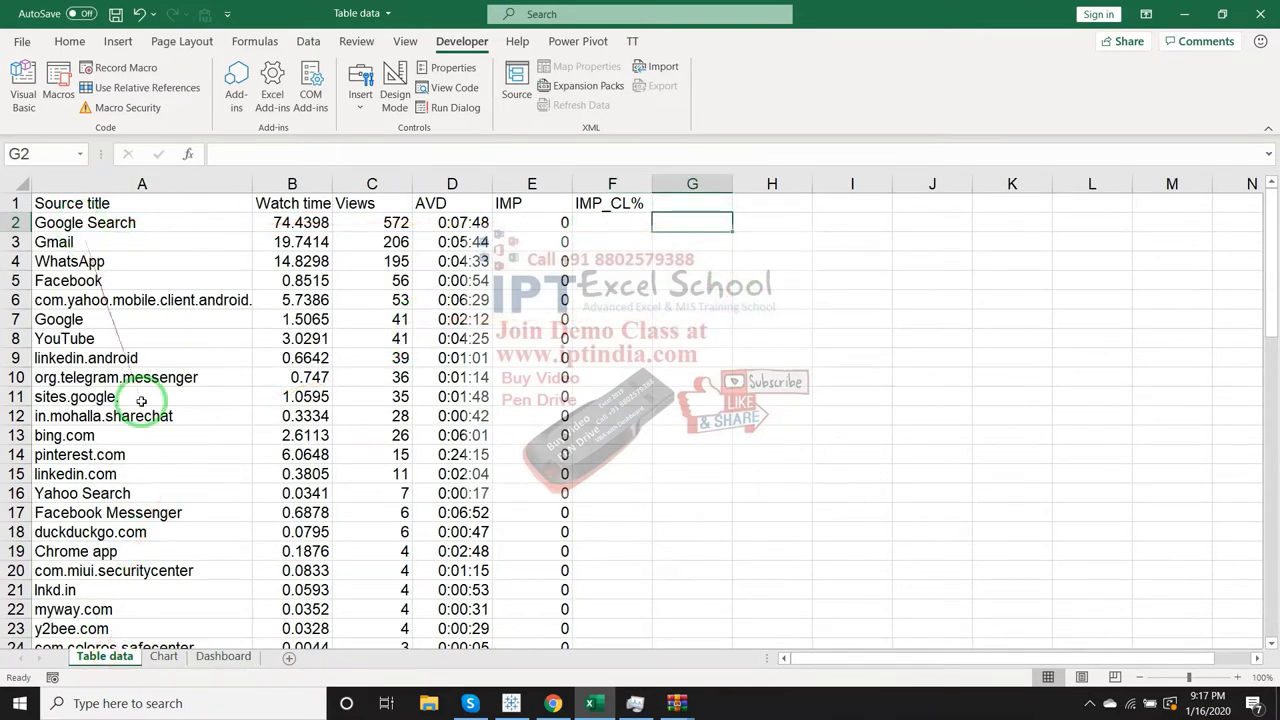
left_click(163, 657)
scroll(460, 400, "up", 3)
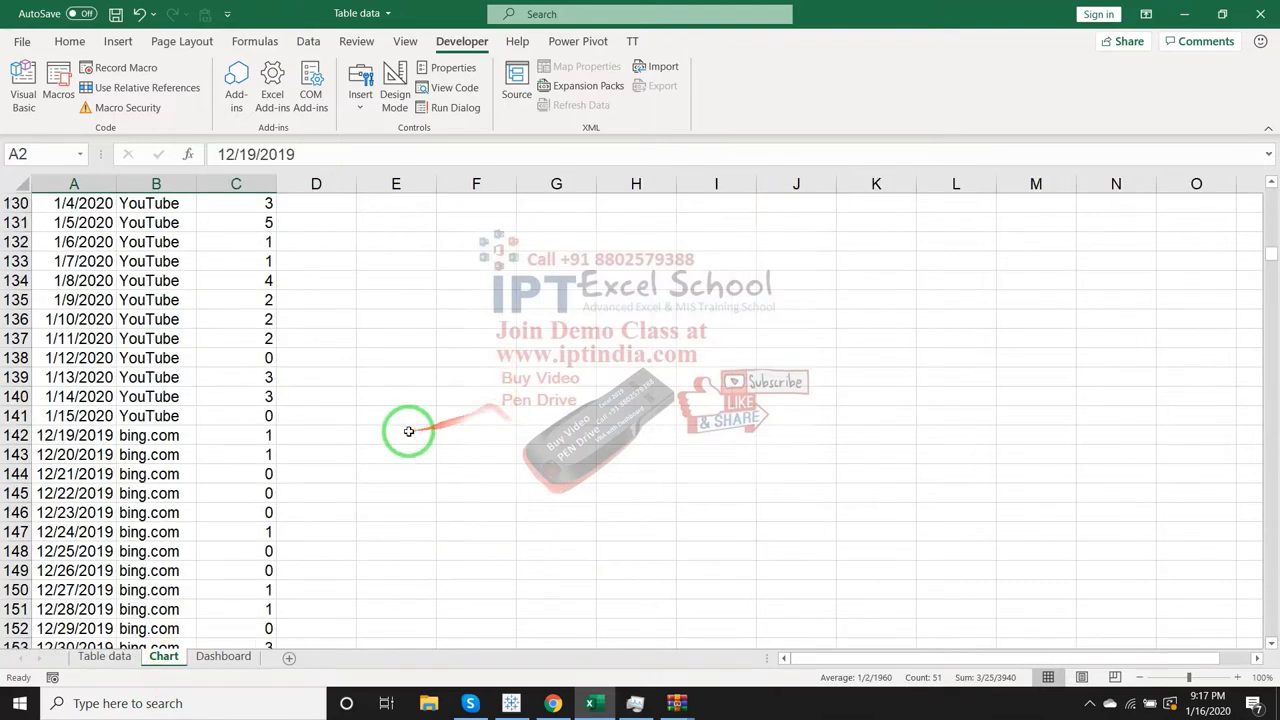
scroll(380, 490, "up", 2)
scroll(348, 552, "up", 7)
scroll(351, 546, "up", 7)
scroll(351, 546, "up", 20)
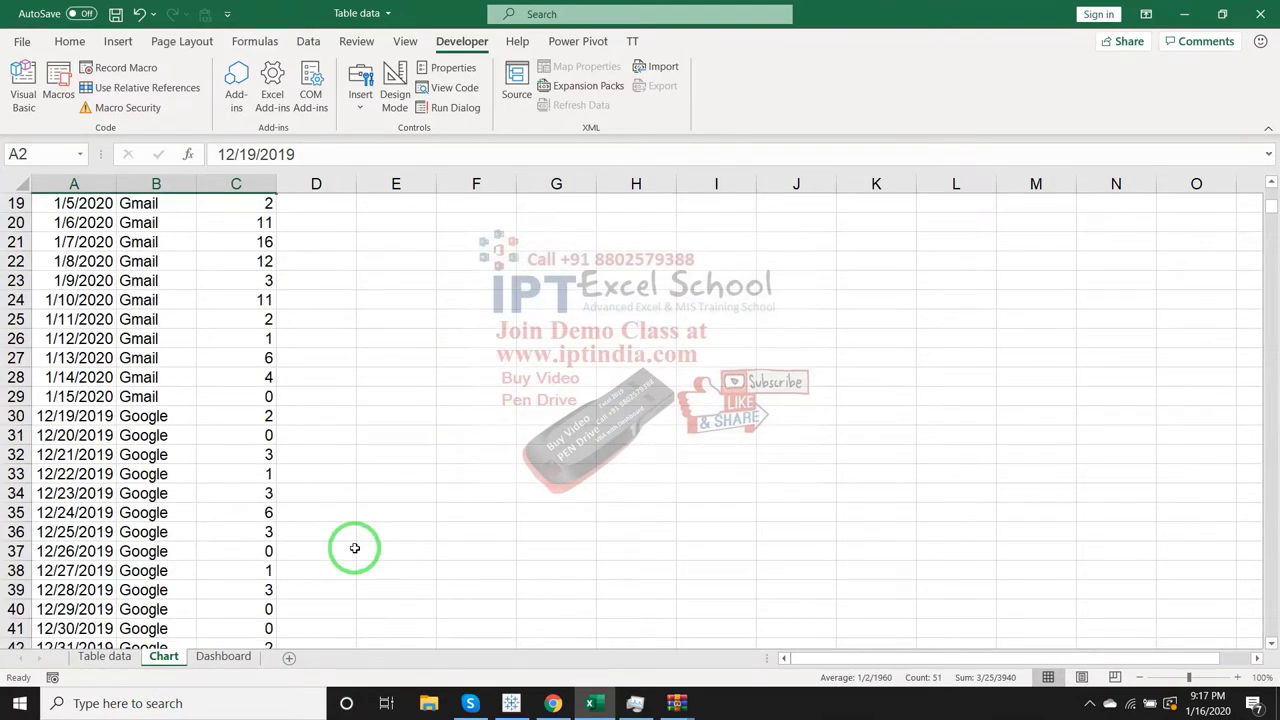
scroll(354, 548, "up", 6)
- Back on the Dashboard, select the merged Chart block at the top
left_click(223, 657)
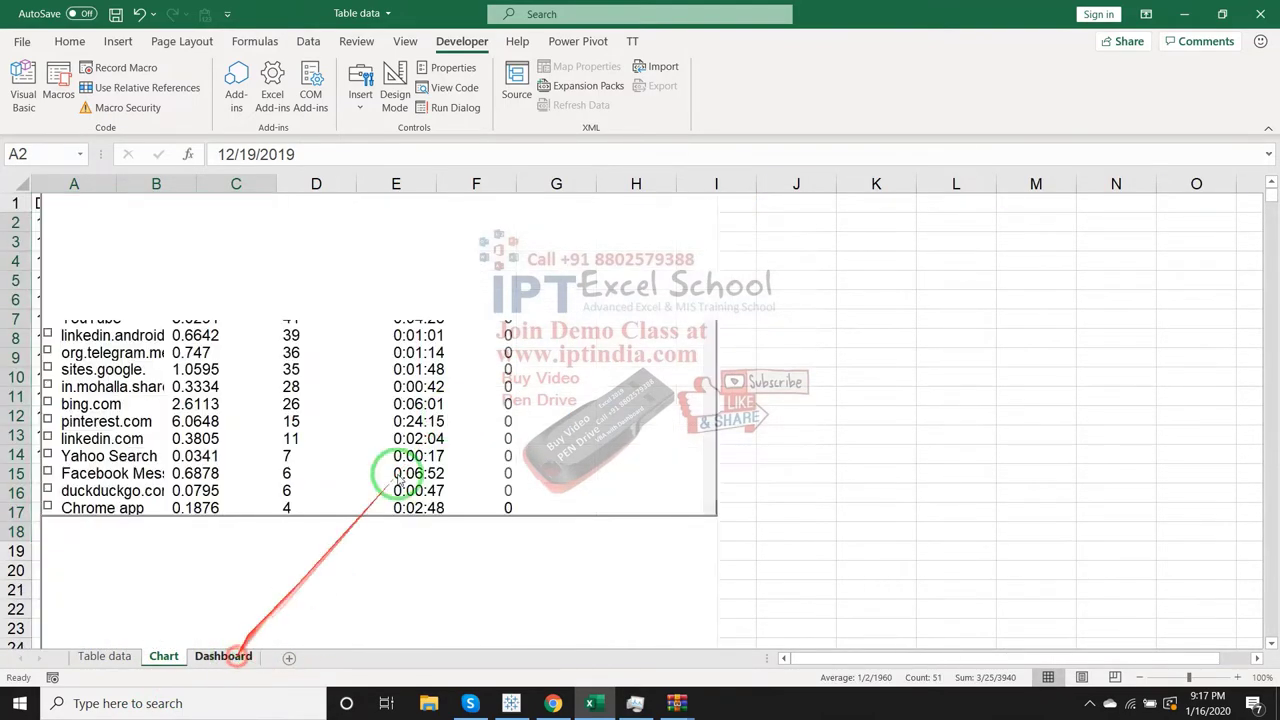
left_click_drag(1270, 420, 1272, 225)
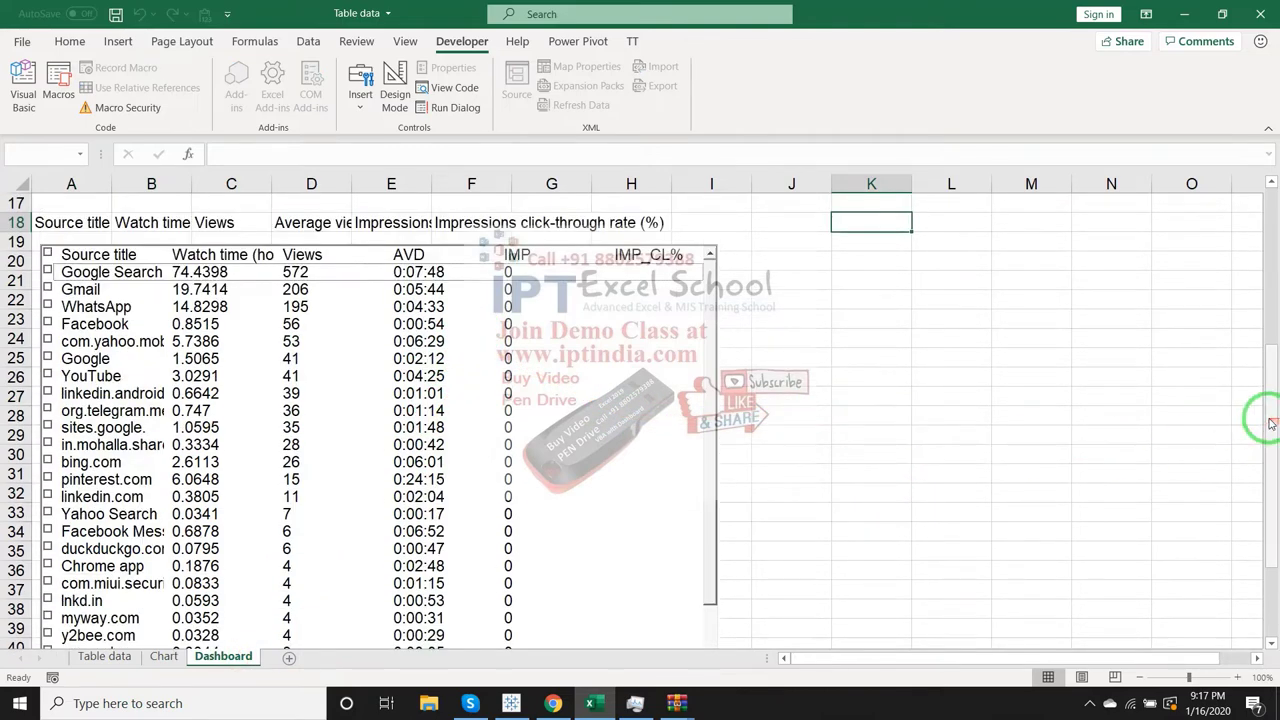
left_click(631, 341)
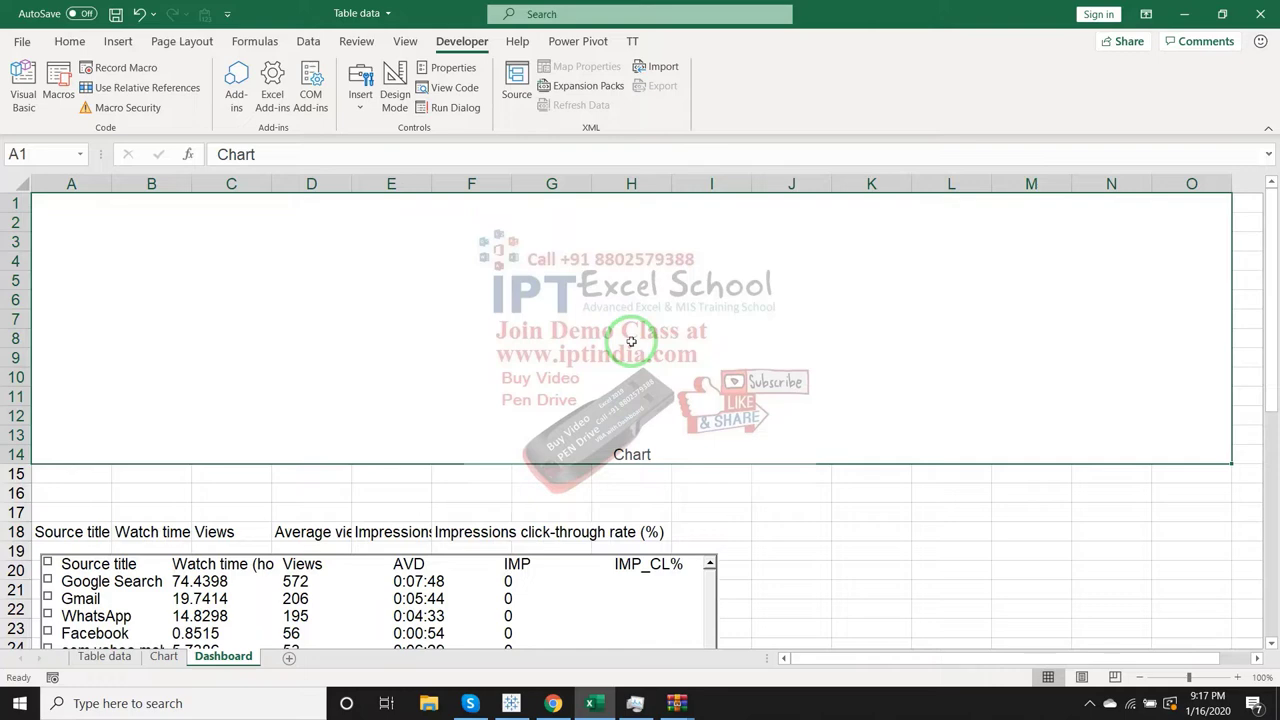
- Add a new sheet after Chart and name it Chart_Data
left_click(165, 657)
left_click(288, 657)
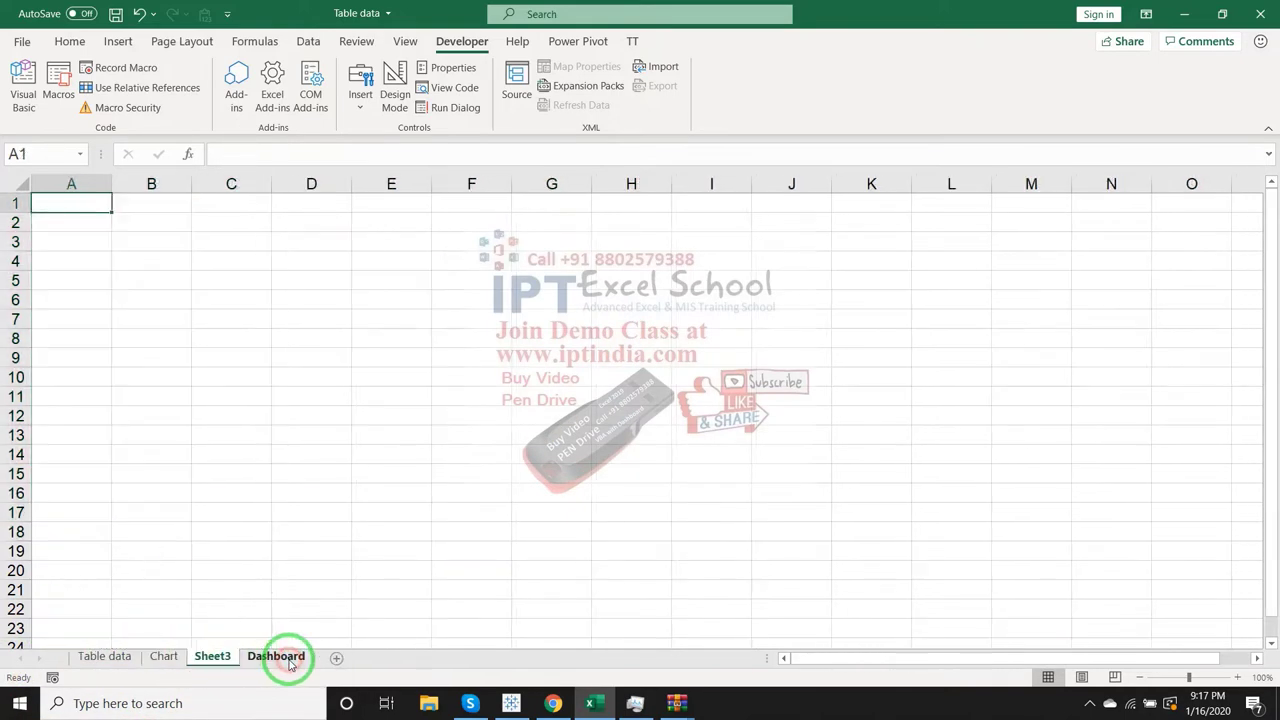
double_click(211, 657)
type("Chart_Data")
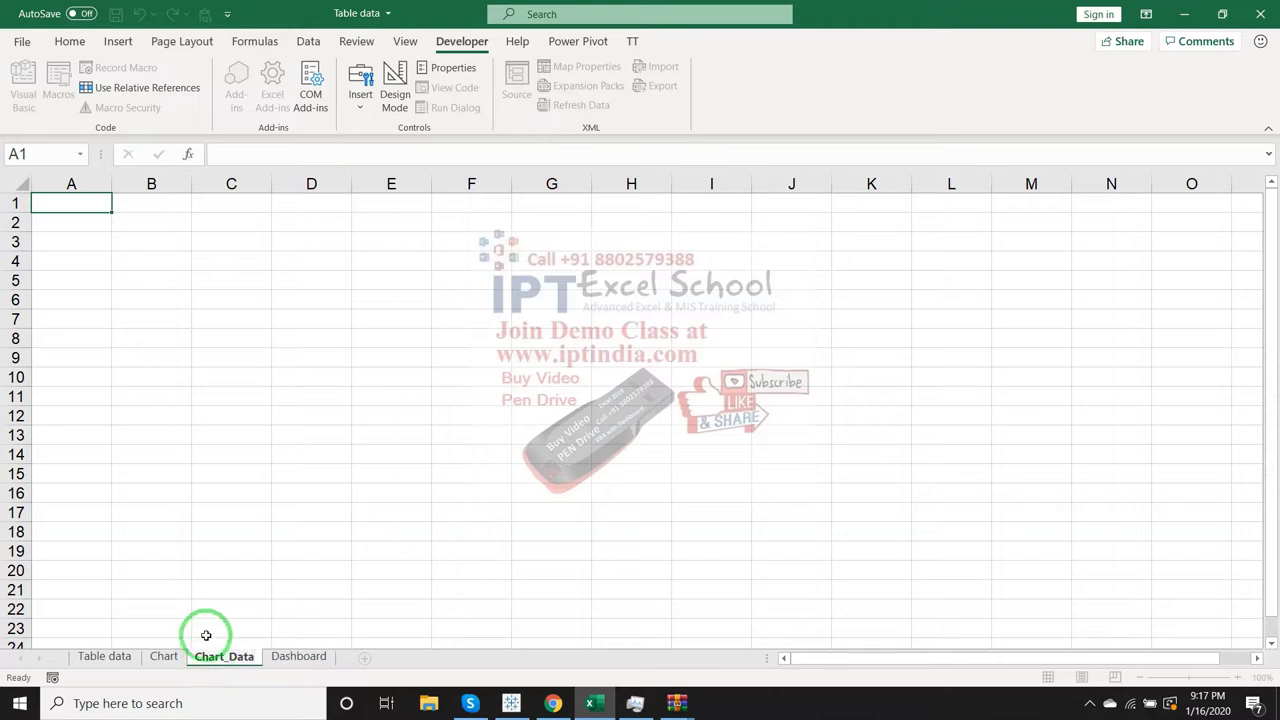
left_click(172, 570)
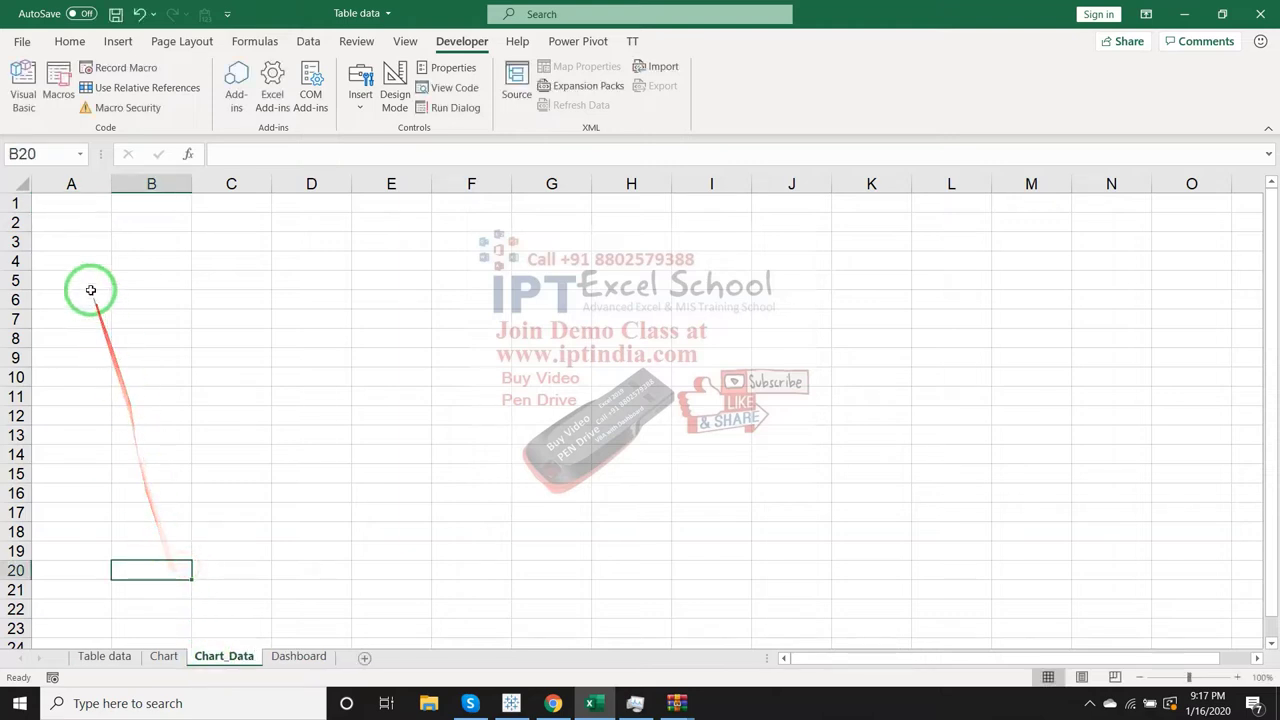
- Put the heading Date in A1 and begin a MIN formula in A2
left_click(91, 220)
left_click(82, 199)
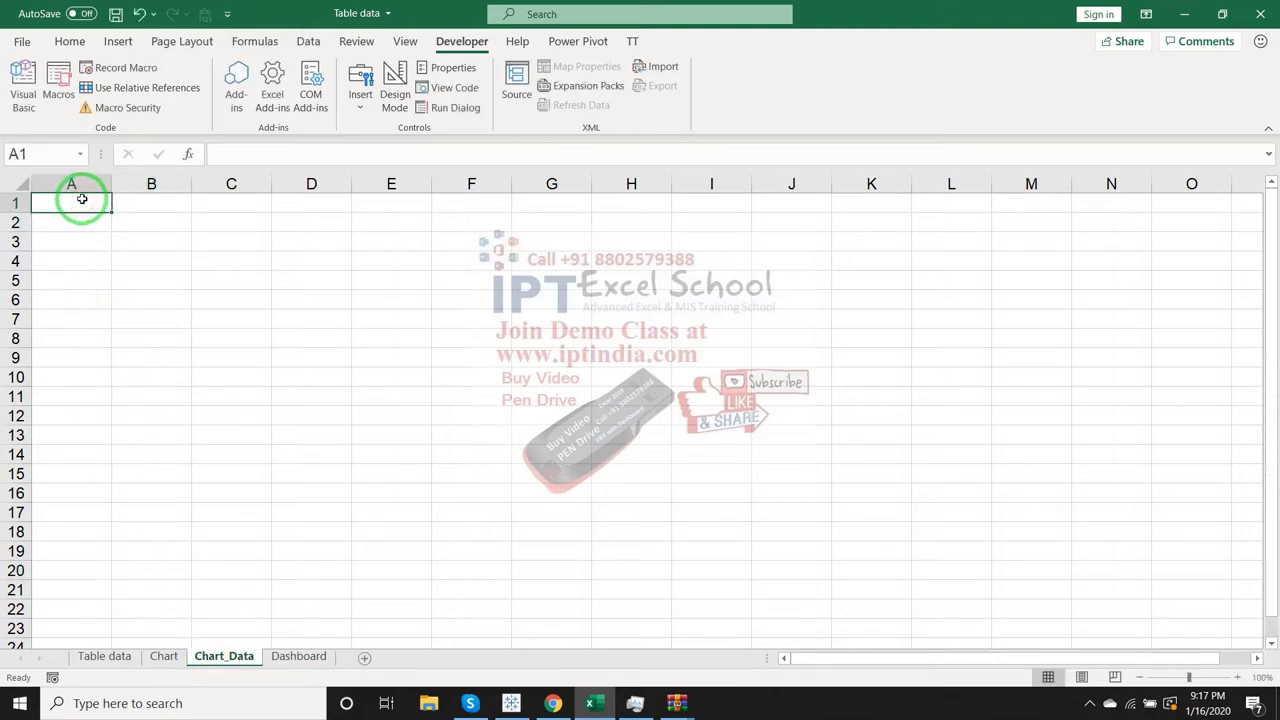
type("Date")
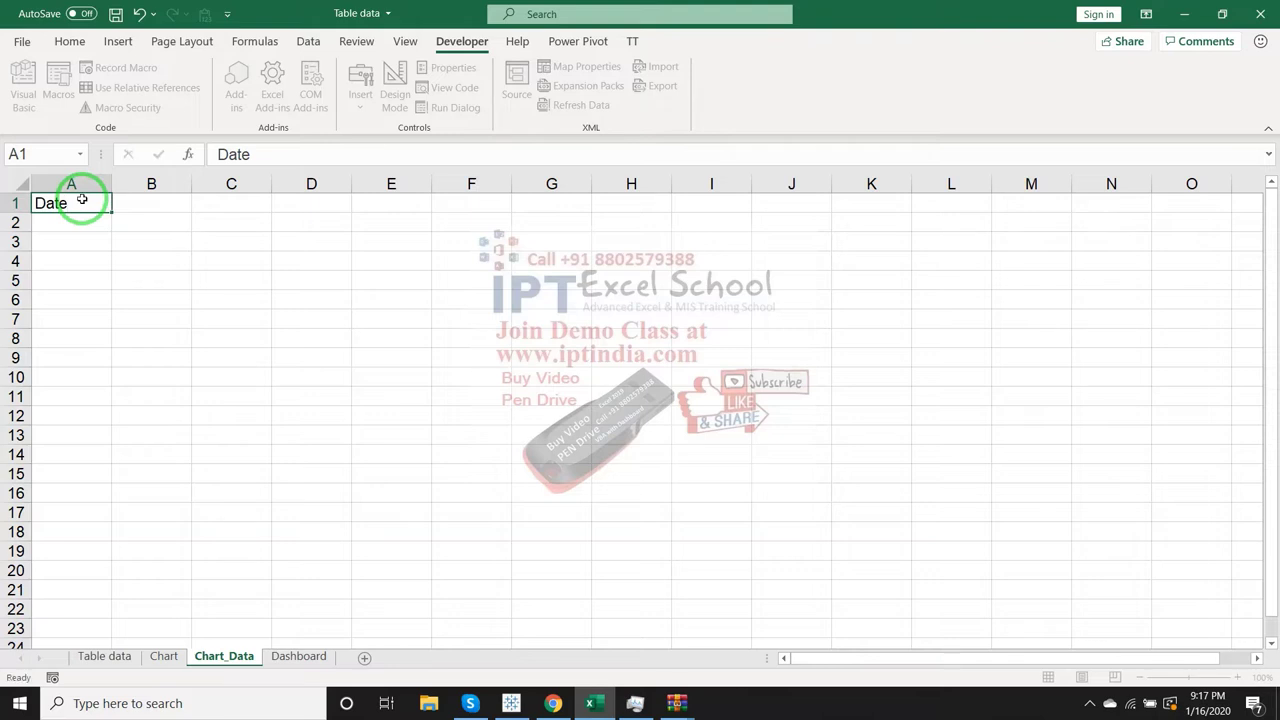
key("Return")
type("=")
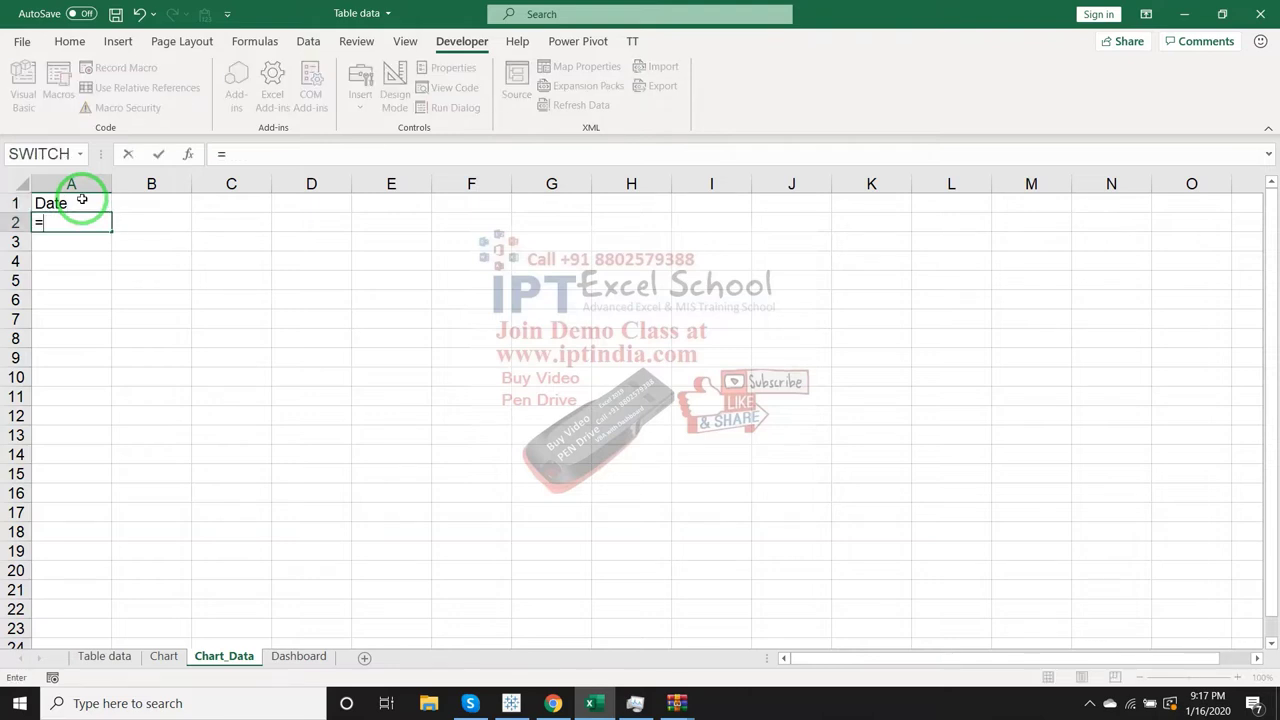
type("min")
key("Tab")
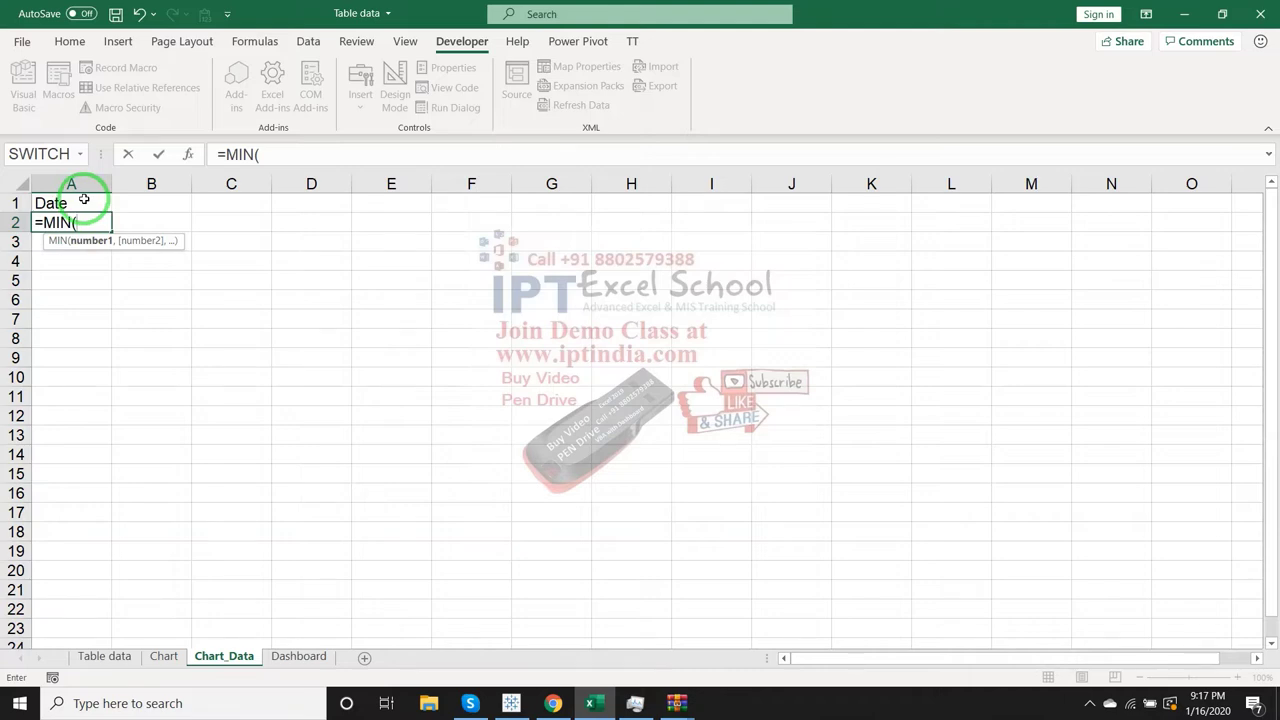
- Finish A2 as =MIN(Chart!A:A) and enter a next-day formula based on A2 in A3
left_click(164, 656)
left_click(73, 180)
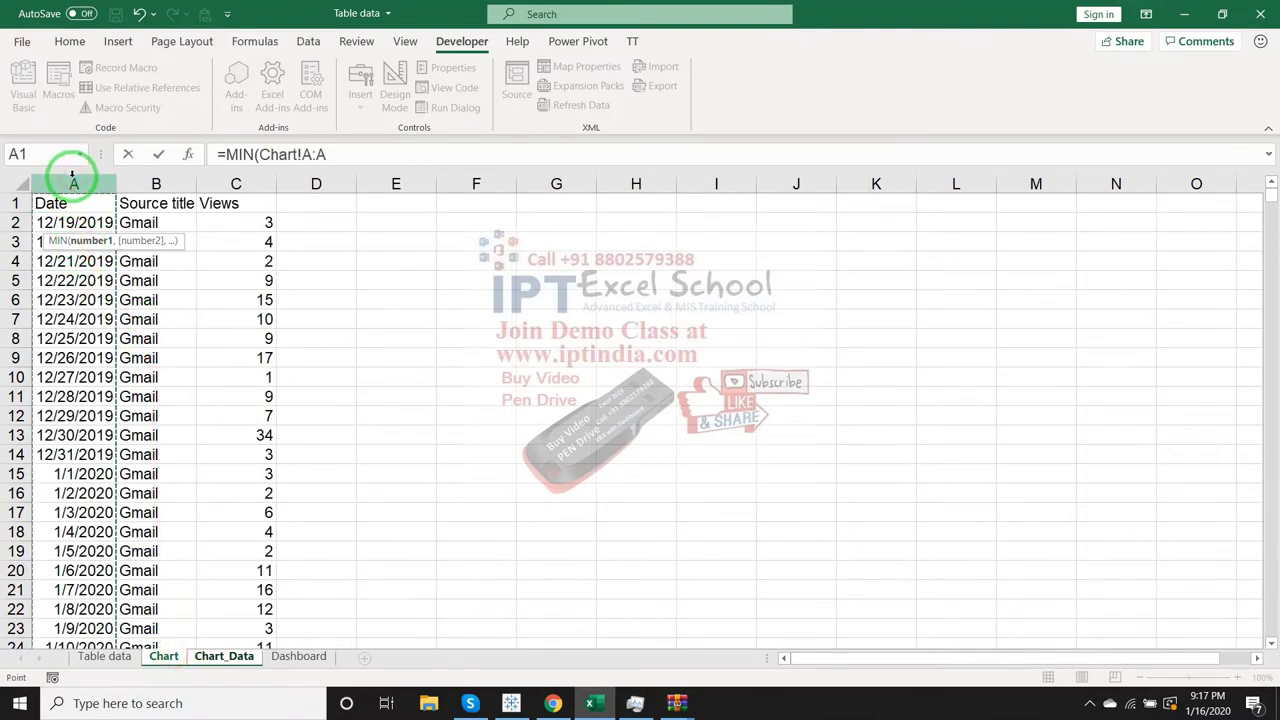
key("Return")
key("Up")
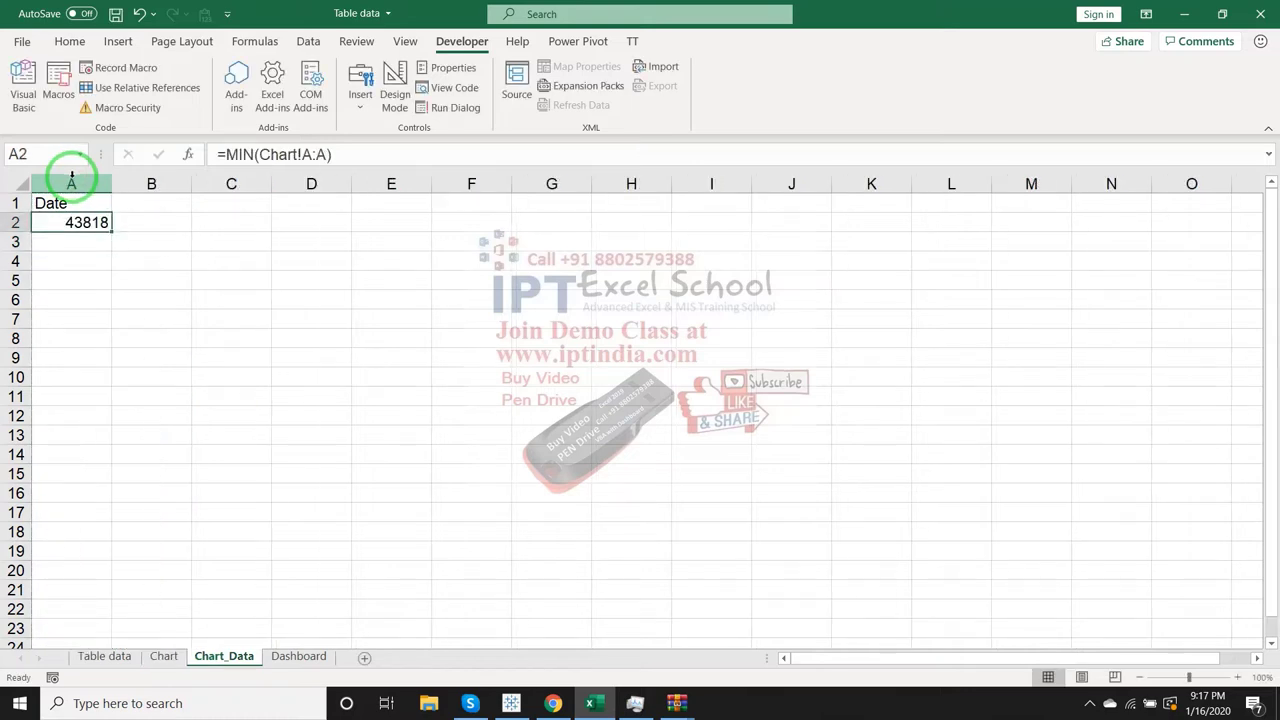
key("Down")
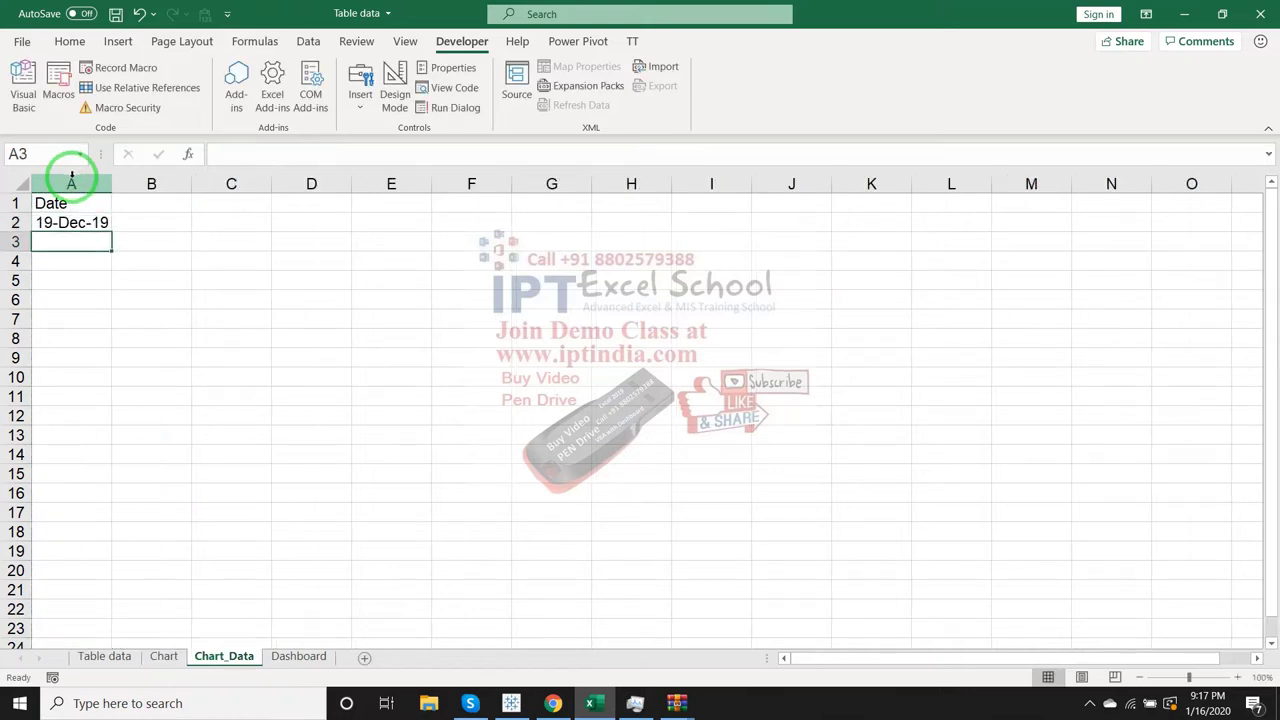
type("=A2+1")
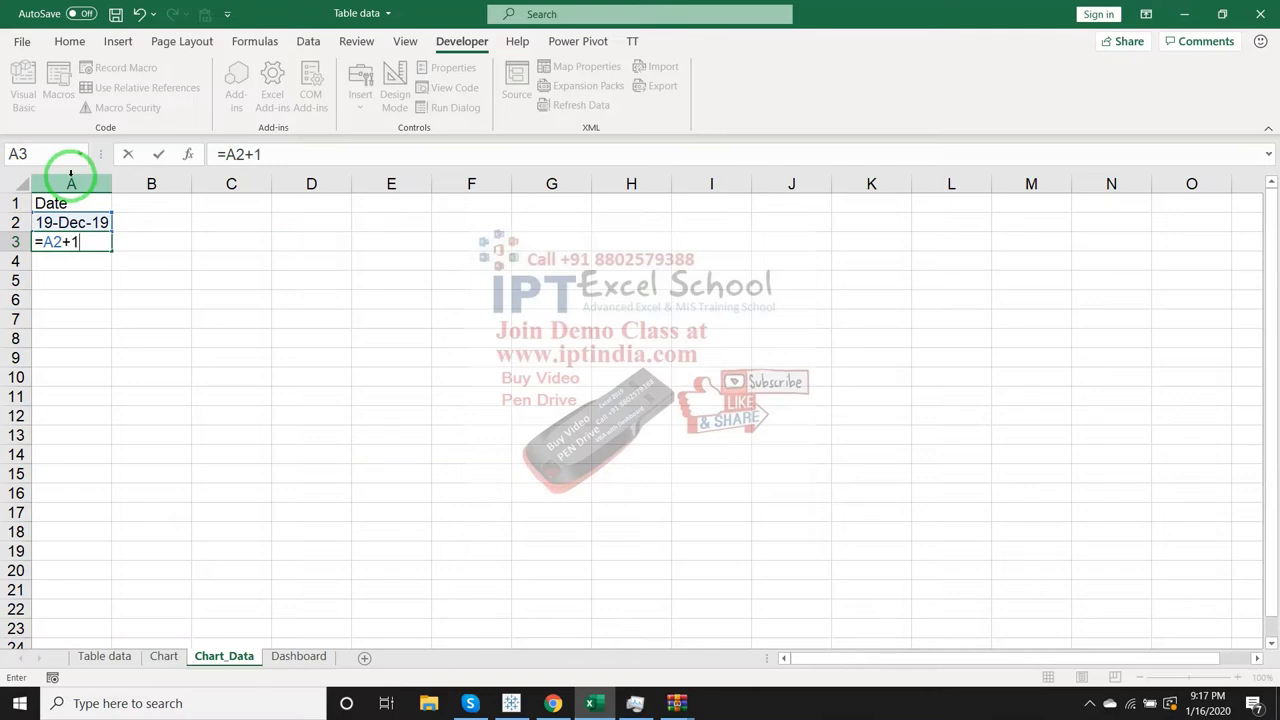
key("ctrl+Return")
- Fill the daily dates down column A to 7-Feb-20 in A52
key("shift+Down")
key("shift+Down")
key("shift+Down")
key("shift+Down")
key("shift+Down")
key("shift+Down")
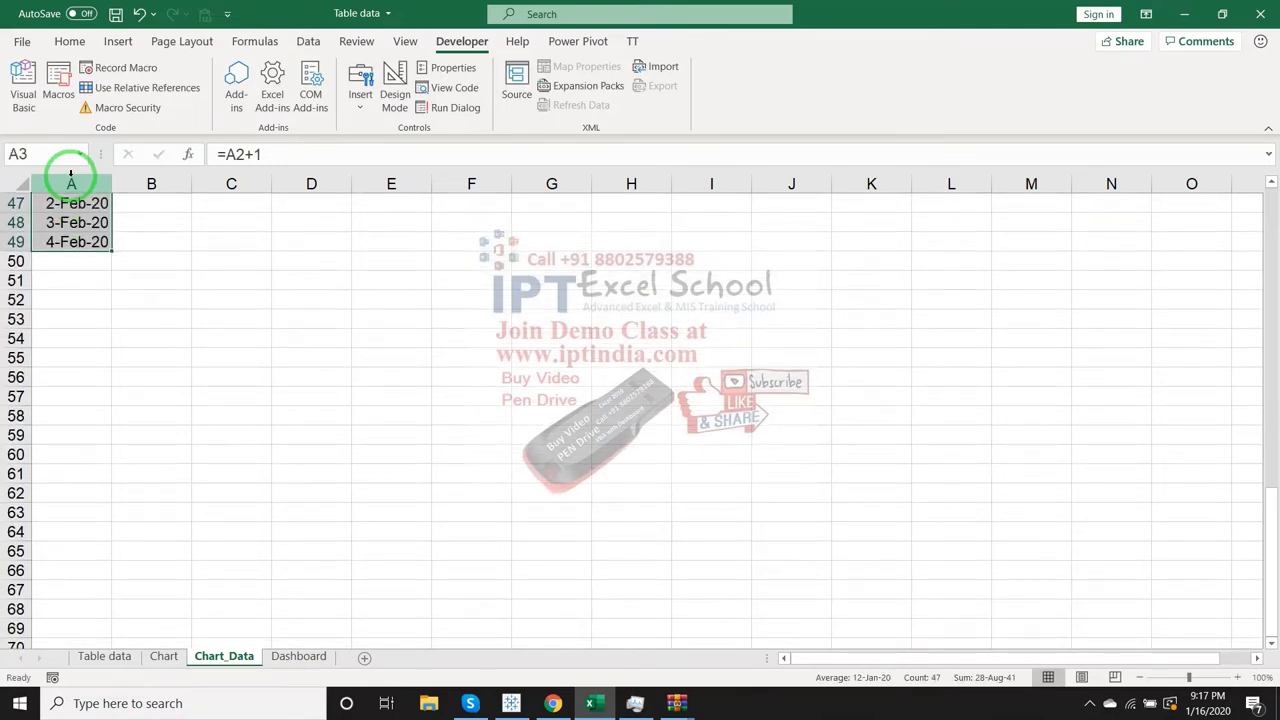
key("Down")
key("ctrl+Down")
key("Down")
key("Up")
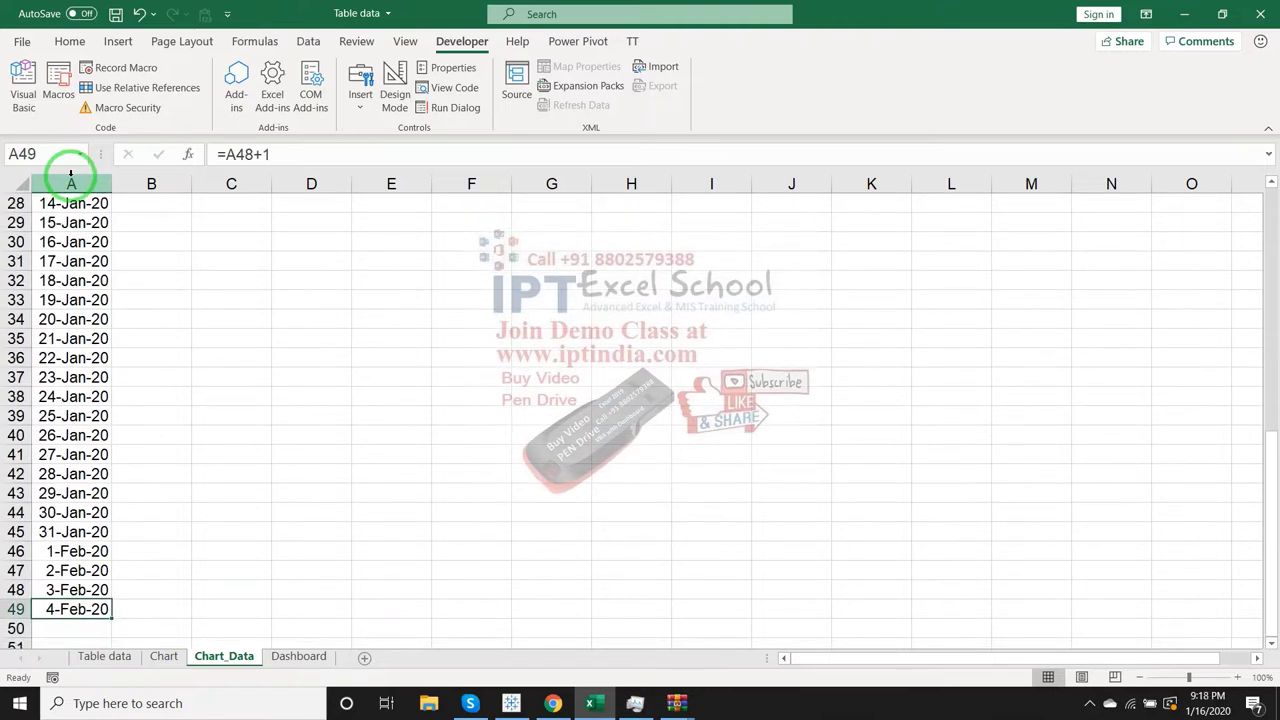
key("shift+Down")
key("shift+Down")
key("shift+Down")
key("ctrl+d")
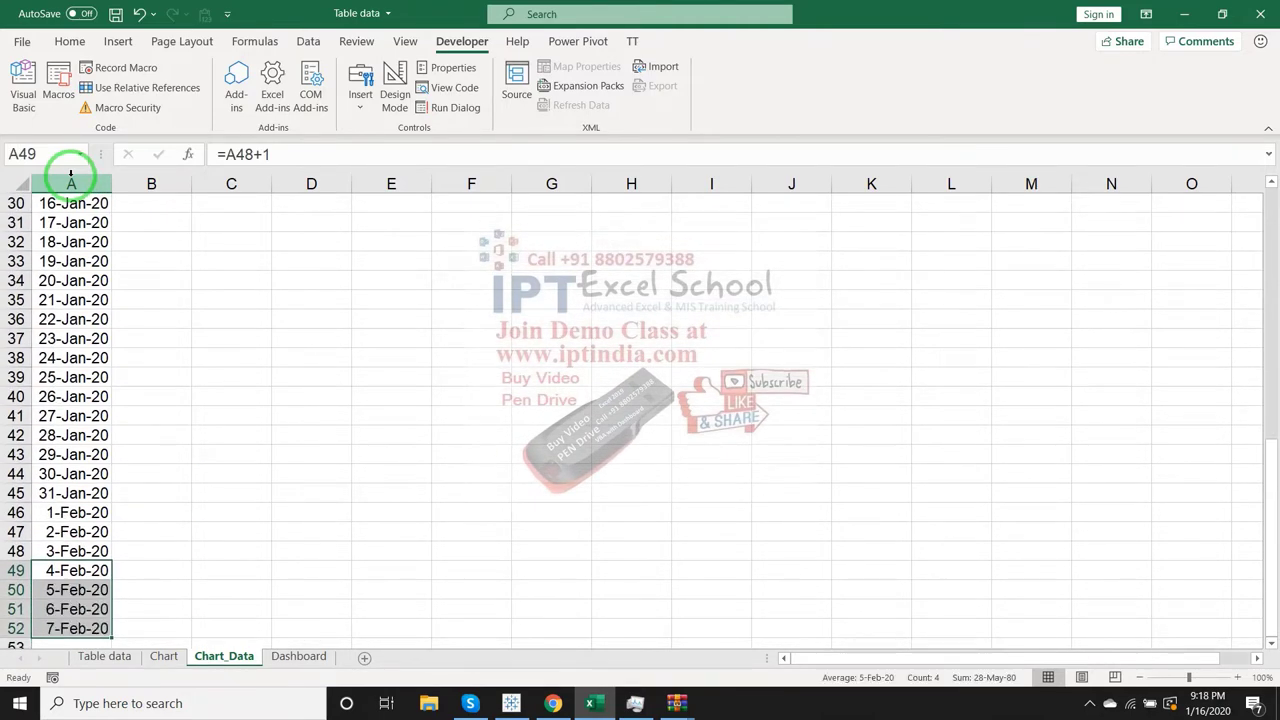
key("ctrl+Down")
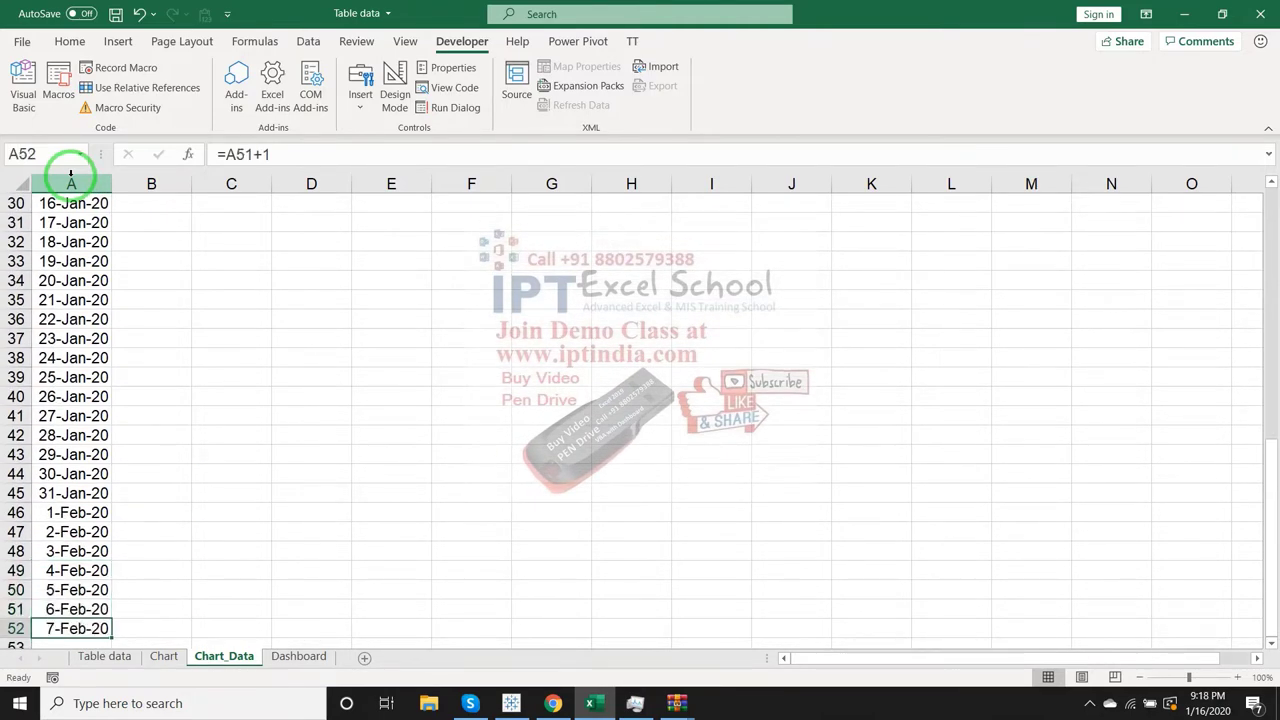
- Review the Date column and select the dates from A2 down to row 29
left_click_drag(70, 172, 70, 172)
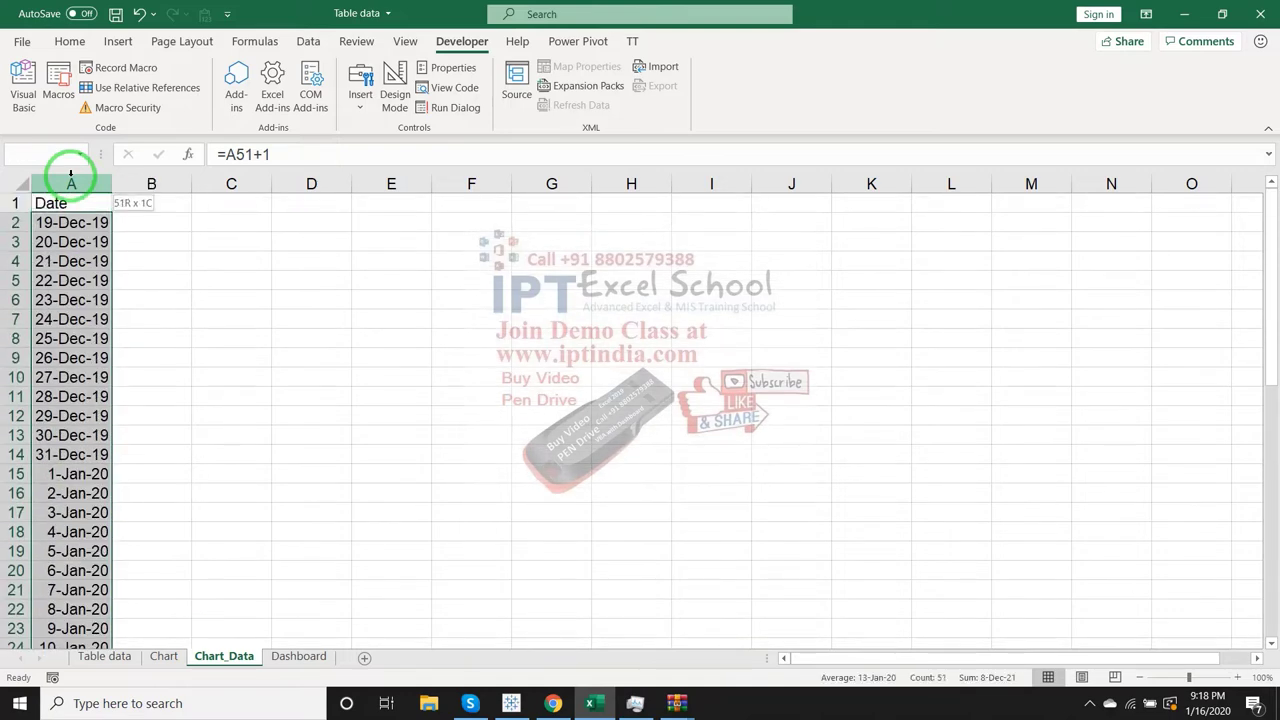
key("shift+BackSpace")
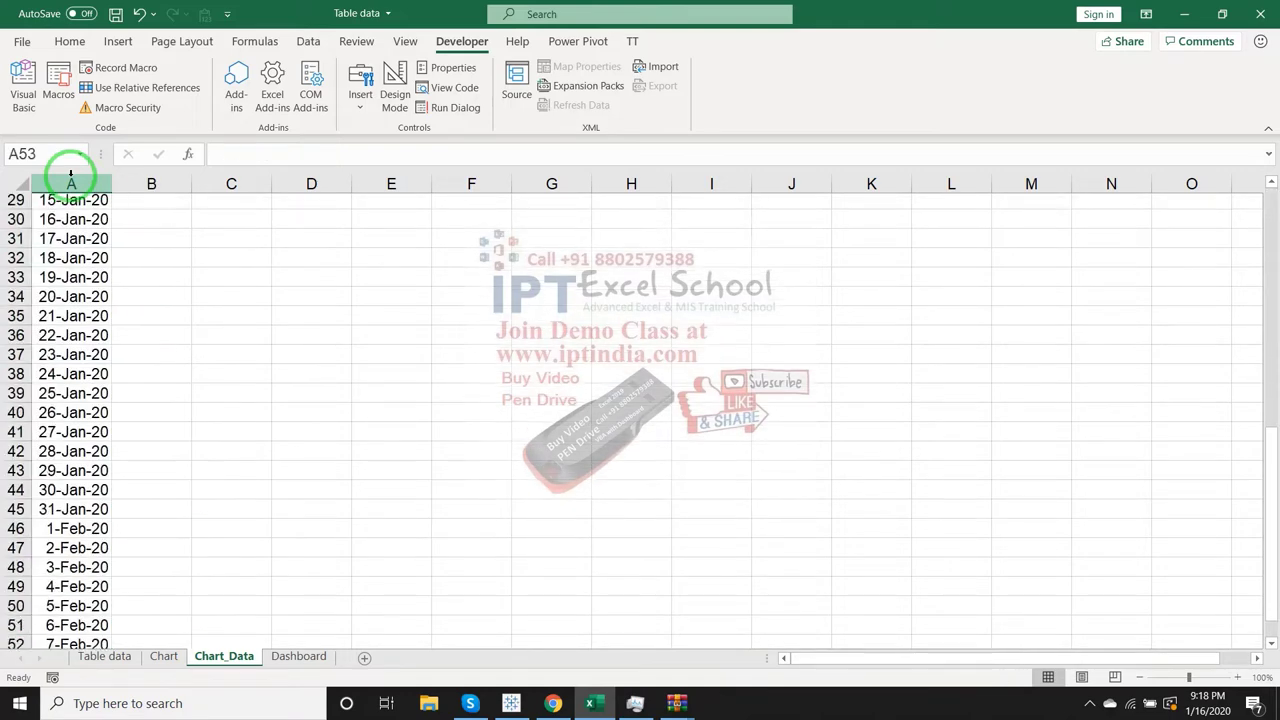
key("Up")
key("Up")
key("Up")
key("Up")
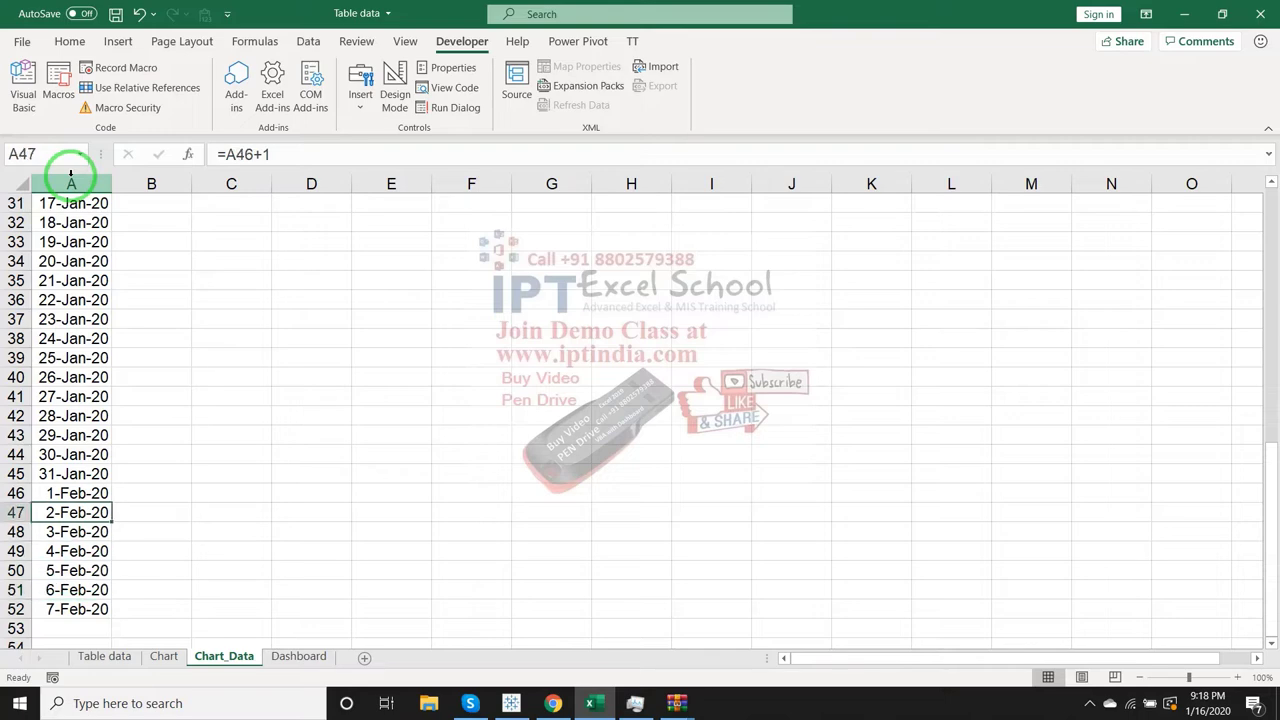
key("Up")
key("Up")
key("ctrl+Home")
key("Down")
key("Down")
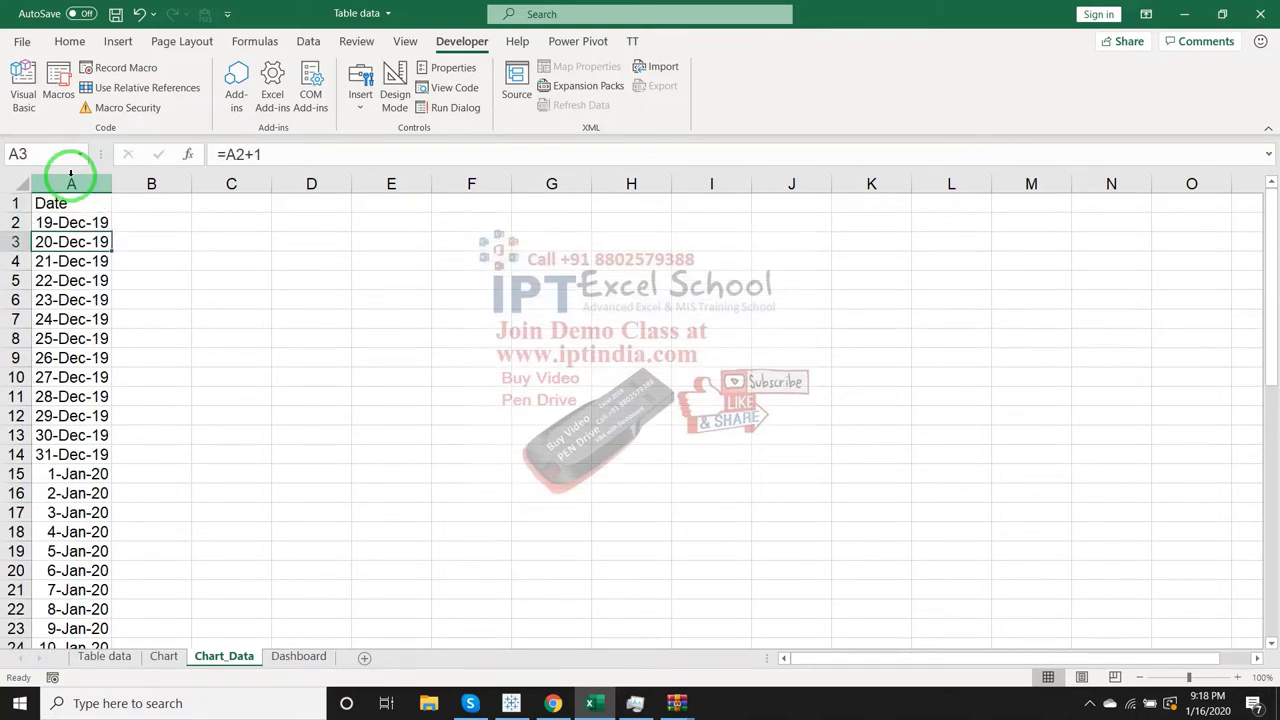
key("Up")
key("shift+Down")
key("shift+Down")
key("shift+Down")
key("shift+Down")
key("shift+Down")
key("shift+Down")
key("shift+Down")
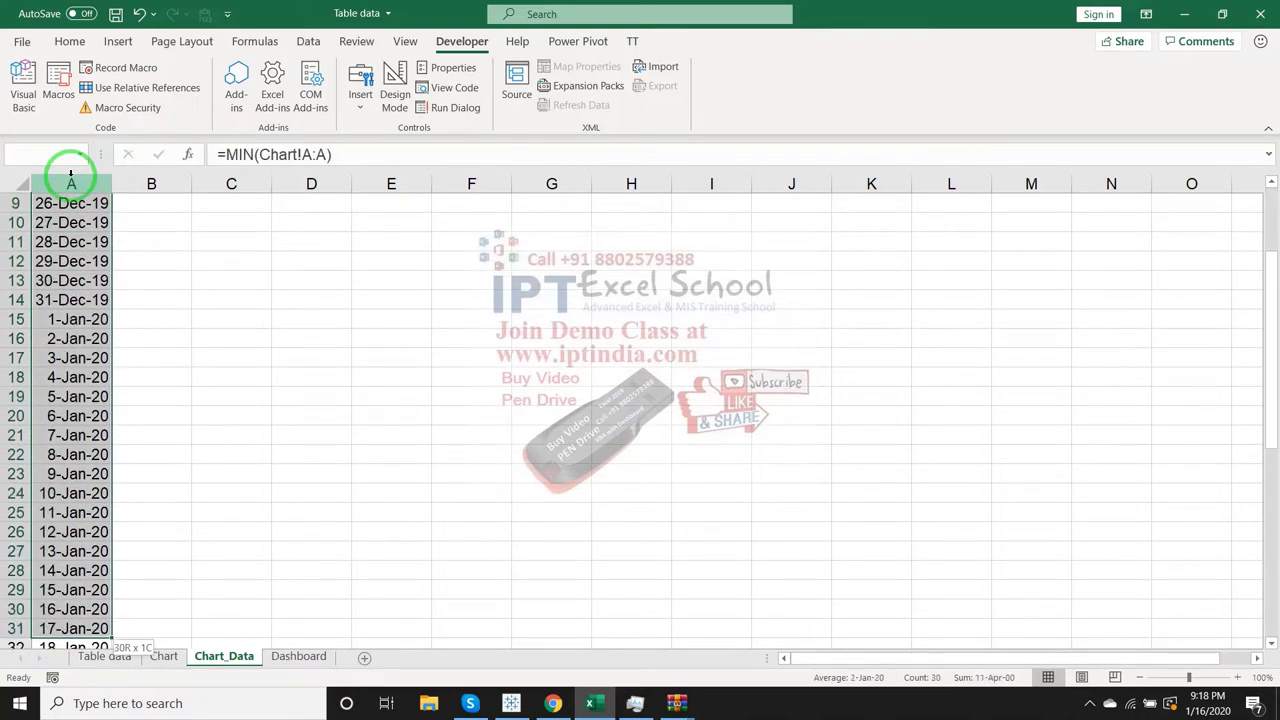
key("shift+Down")
key("shift+Down")
key("shift+Down")
key("shift+Down")
key("shift+Down")
key("shift+Down")
key("shift+Up")
key("shift+Up")
key("shift+Up")
key("shift+Up")
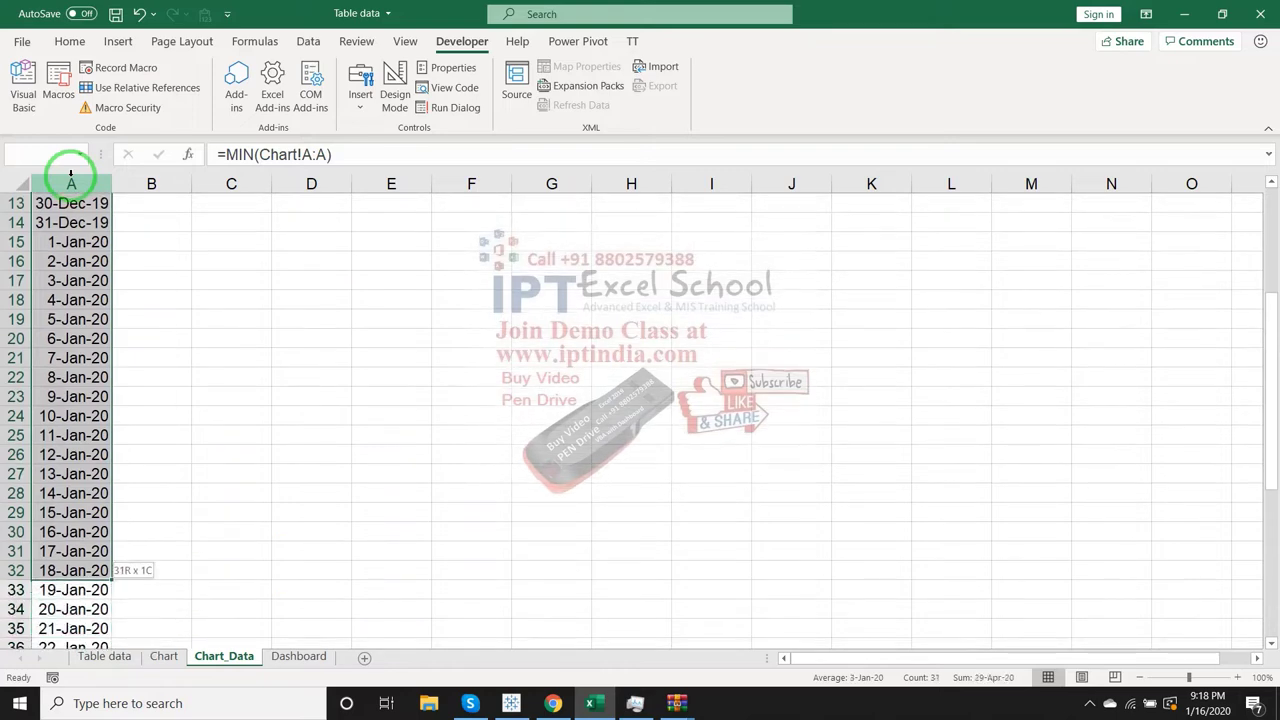
key("shift+Up")
key("shift+Up")
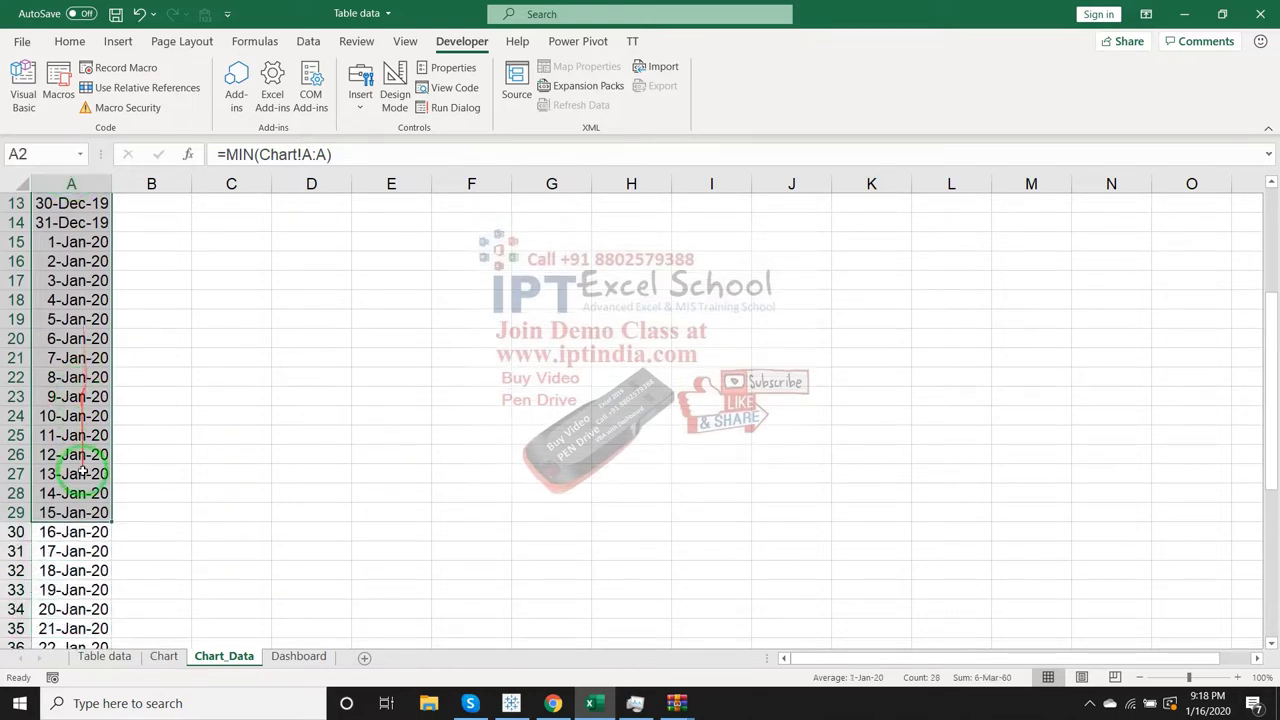
- Clear every date after 15-Jan-20, from A30 to the bottom
left_click(71, 532)
key("ctrl+shift+Down")
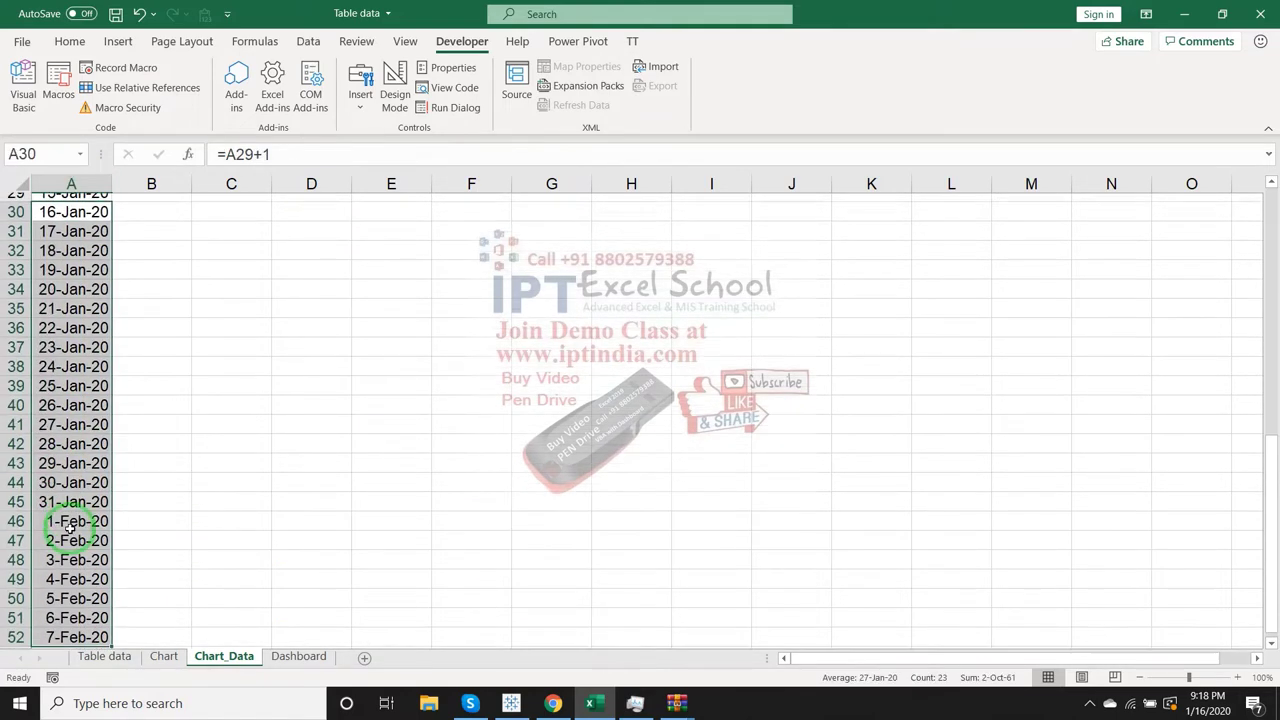
key("Delete")
key("ctrl+Home")
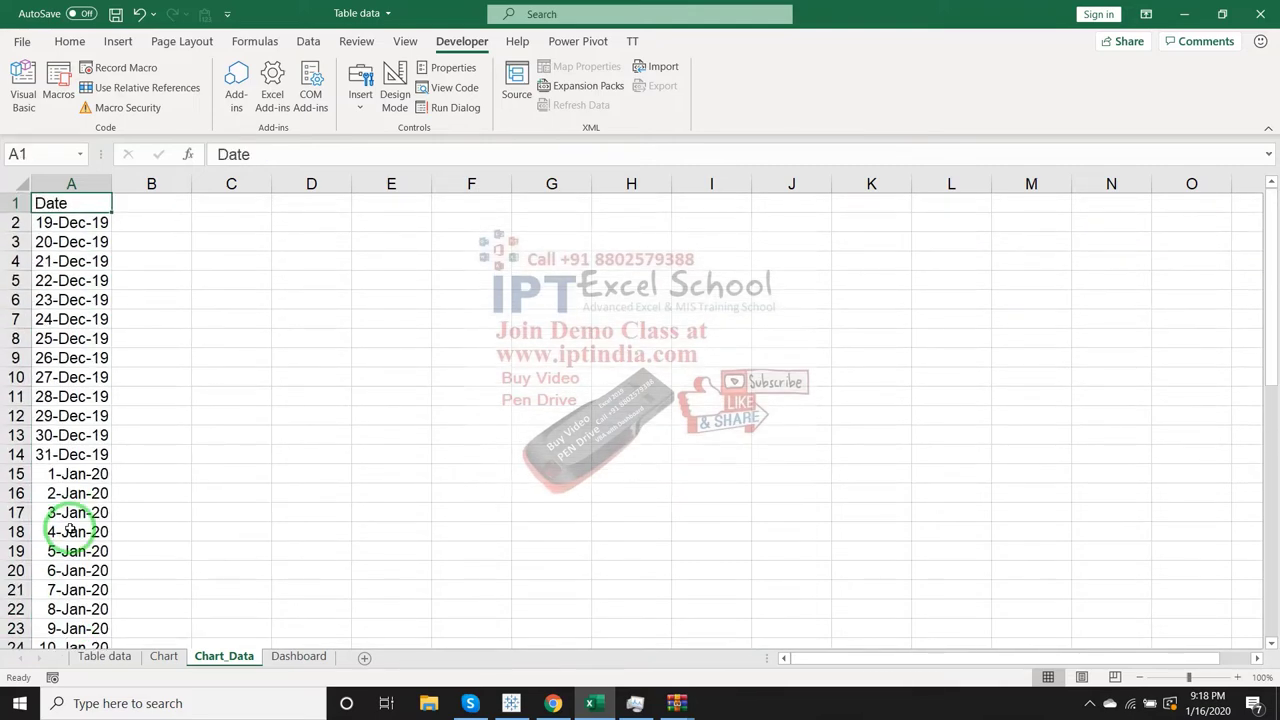
- Glance at the Chart sheet, then start typing the Total heading in Chart_Data B1
left_click(163, 656)
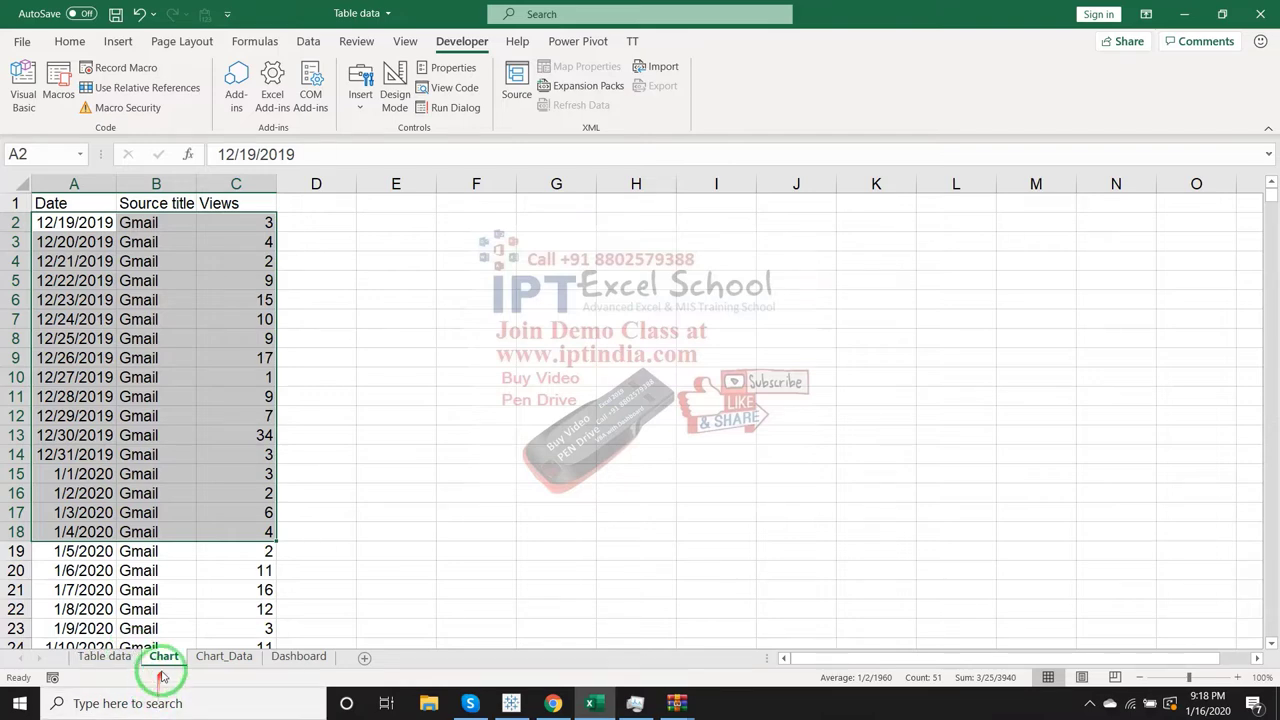
left_click(224, 656)
left_click(146, 202)
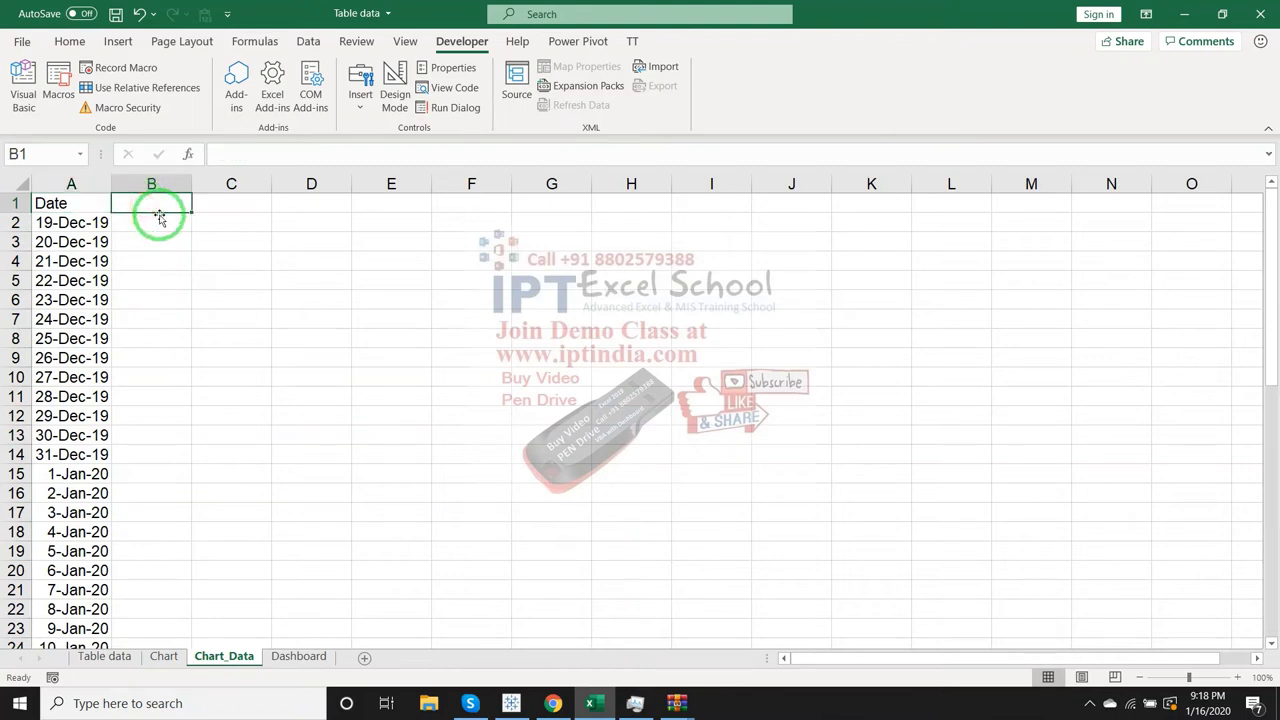
type("Total")
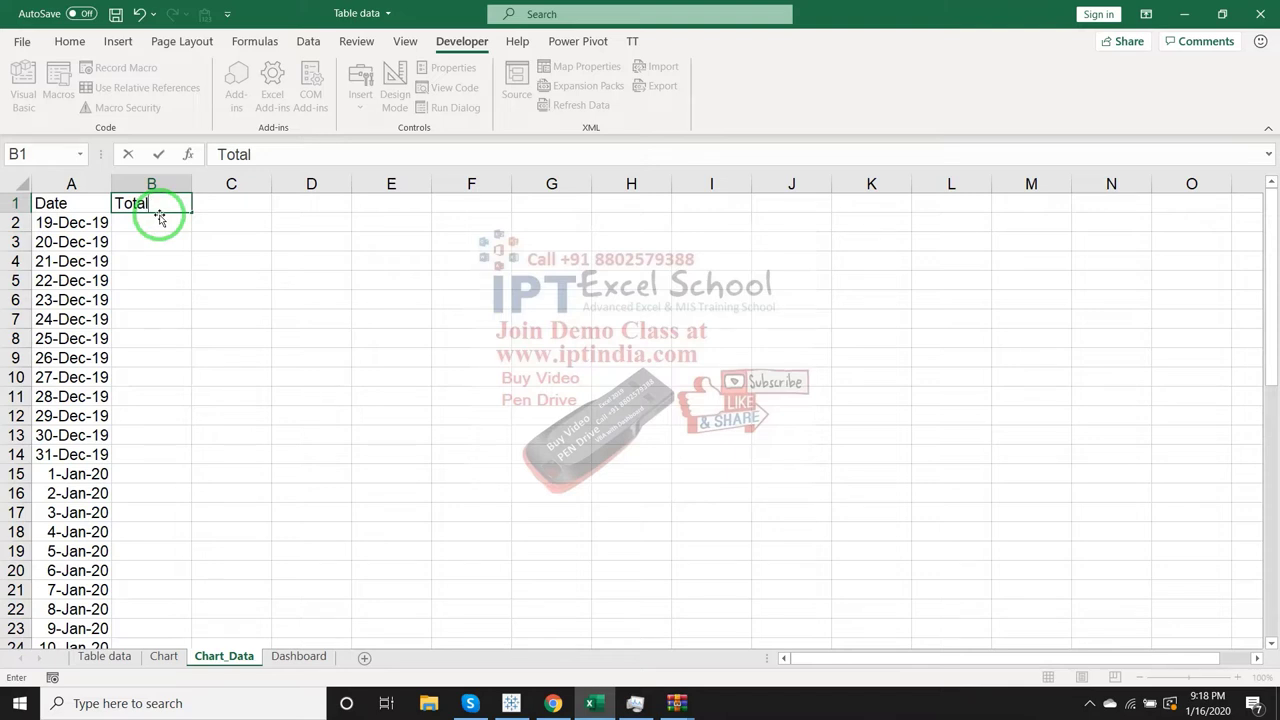
- Commit Total in B1 and enter =SUMIF(Chart!A:A,A2,Chart!C:C) in B2
key("Return")
type("=s")
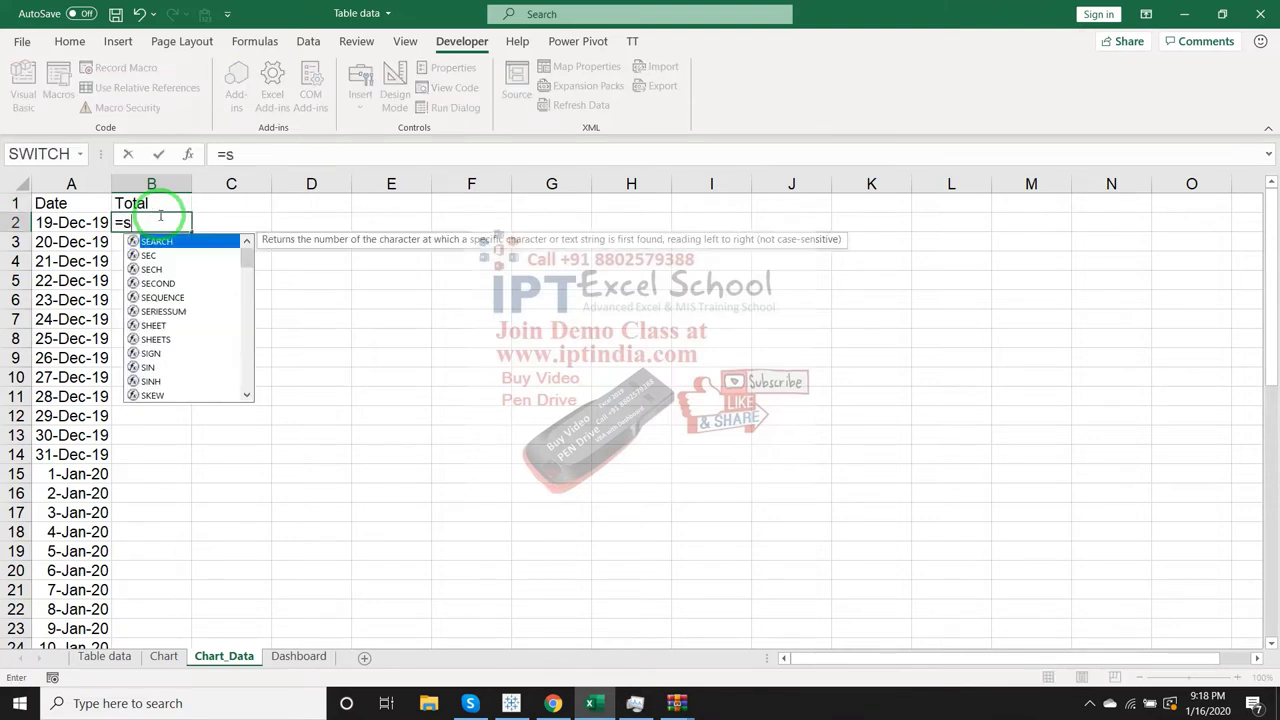
type("um")
key("Down")
key("Tab")
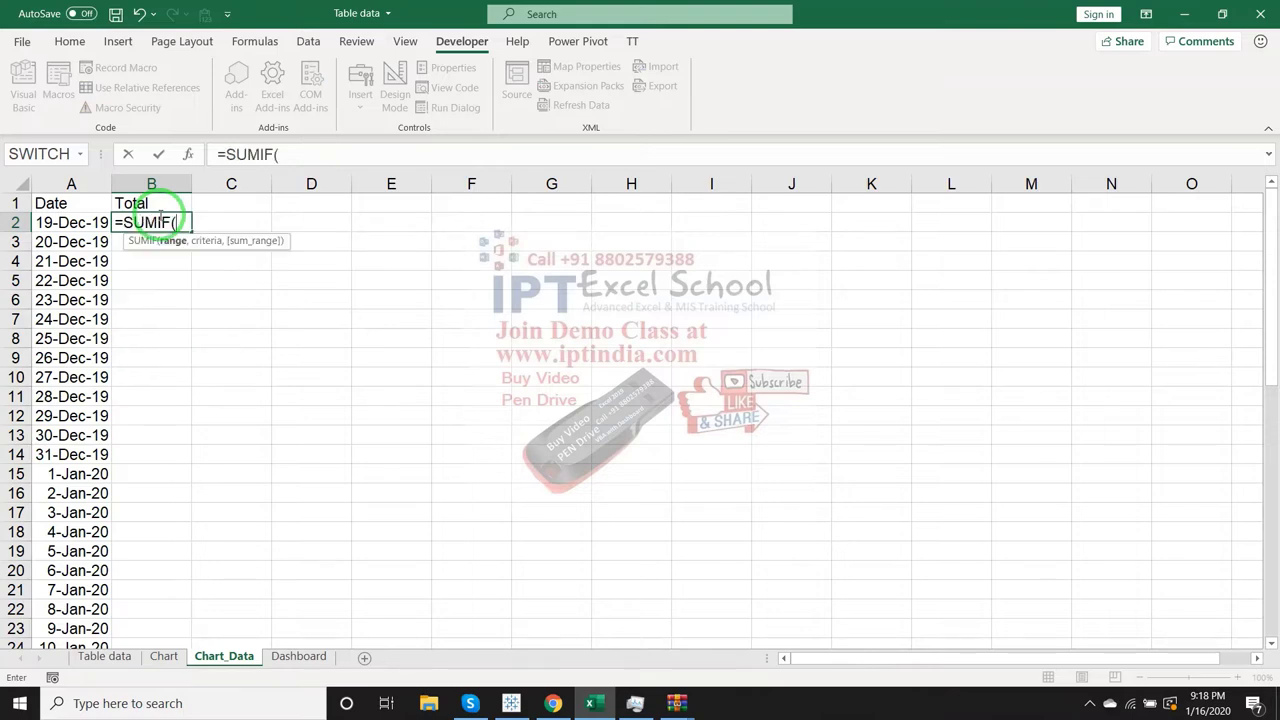
left_click(165, 657)
left_click(62, 182)
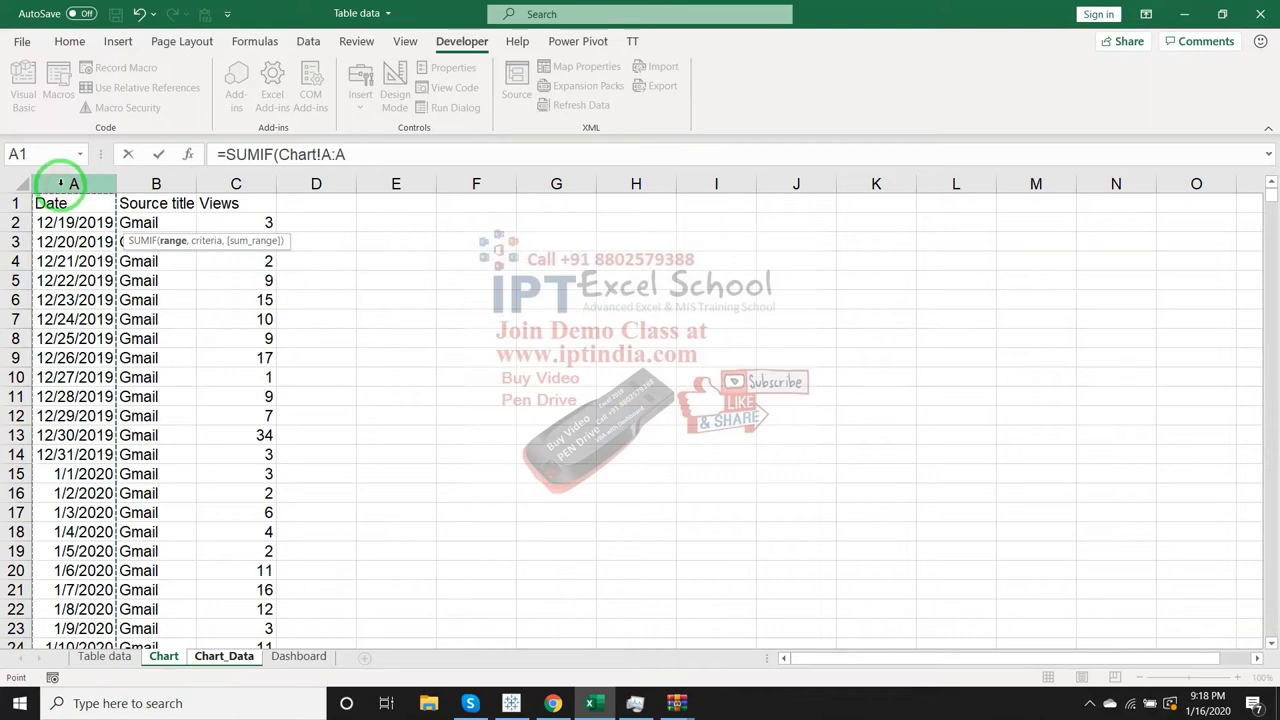
type(",a")
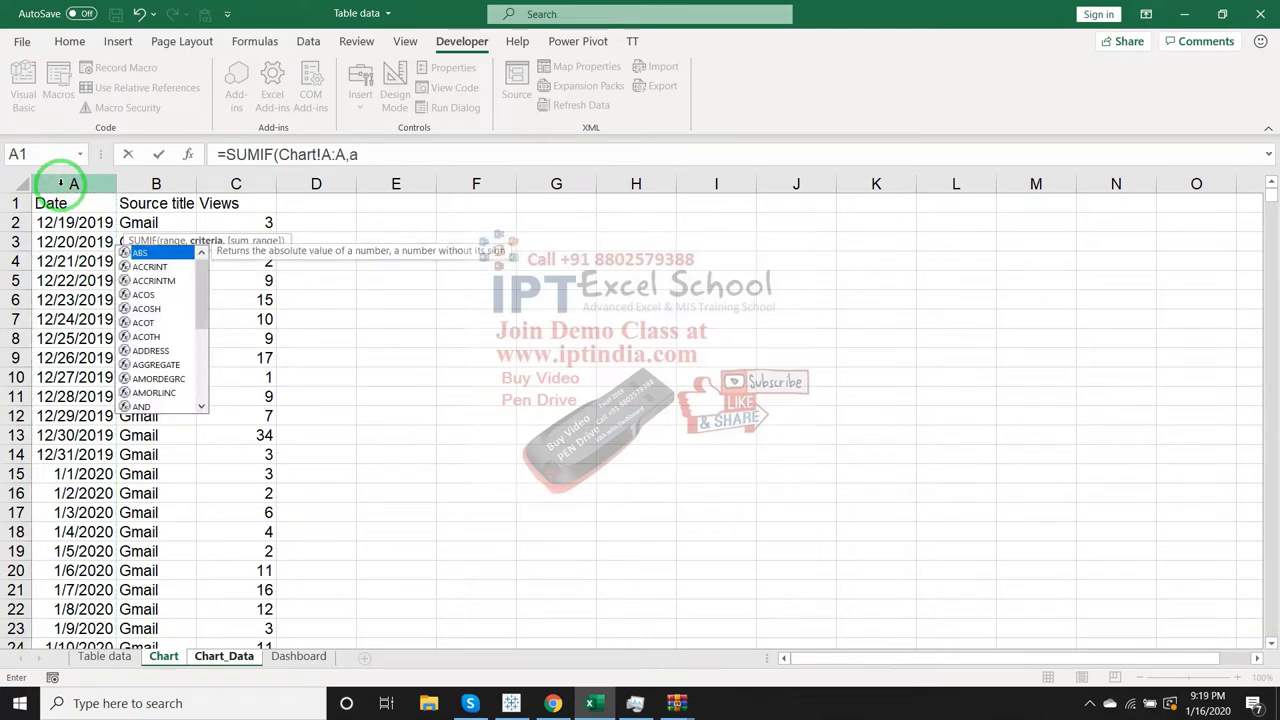
type("2,")
left_click(228, 184)
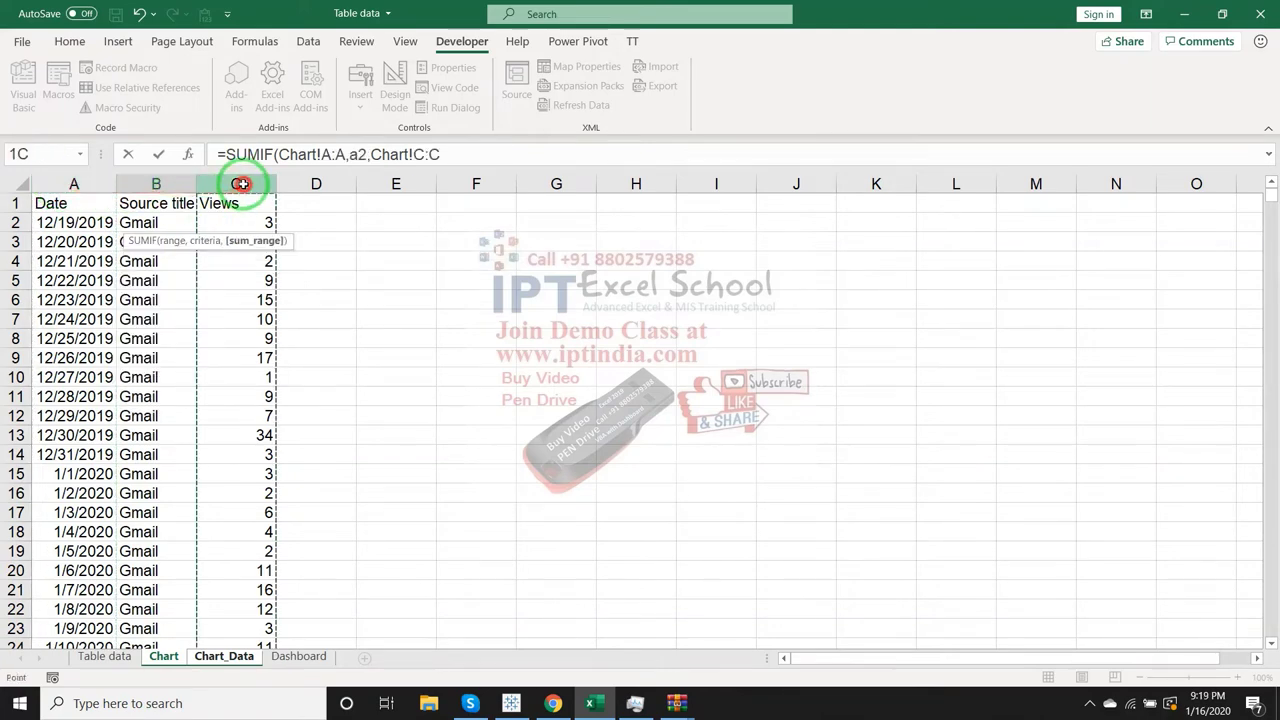
key("Return")
- Select B1:B2 and delete the Total heading and its SUMIF result
key("Up")
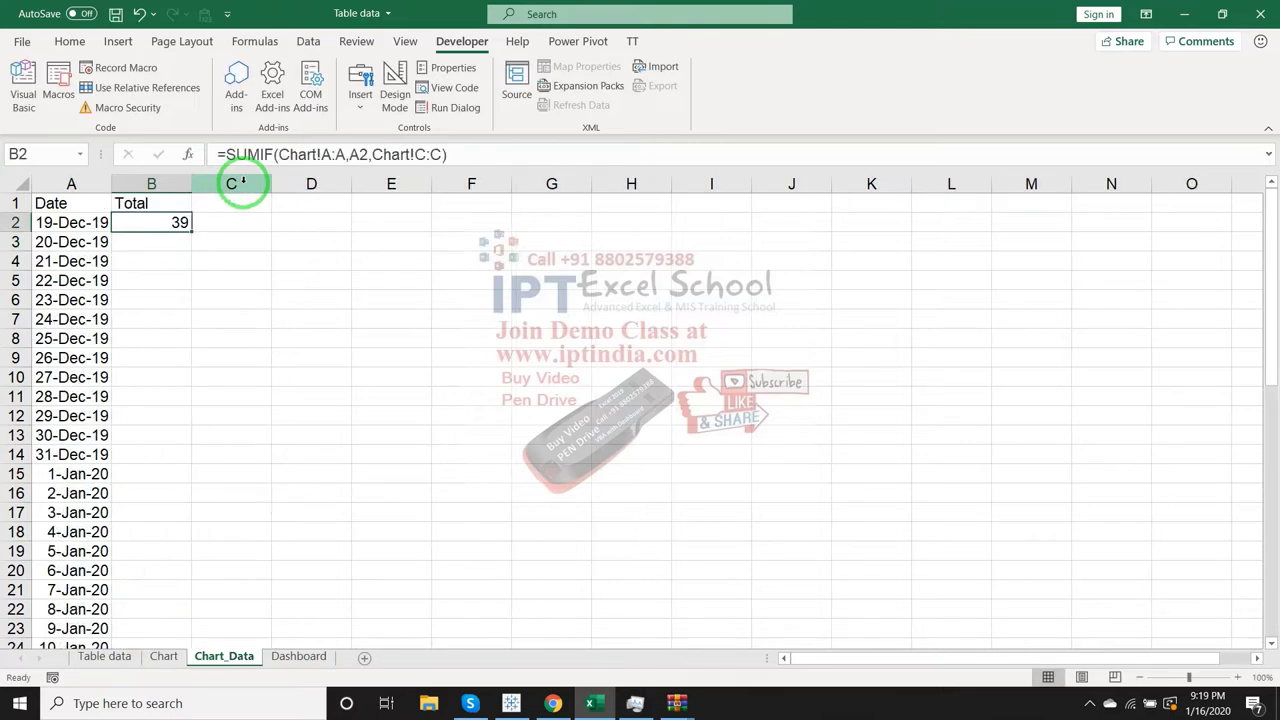
key("Left")
key("ctrl+Down")
key("Right")
key("ctrl+shift+Up")
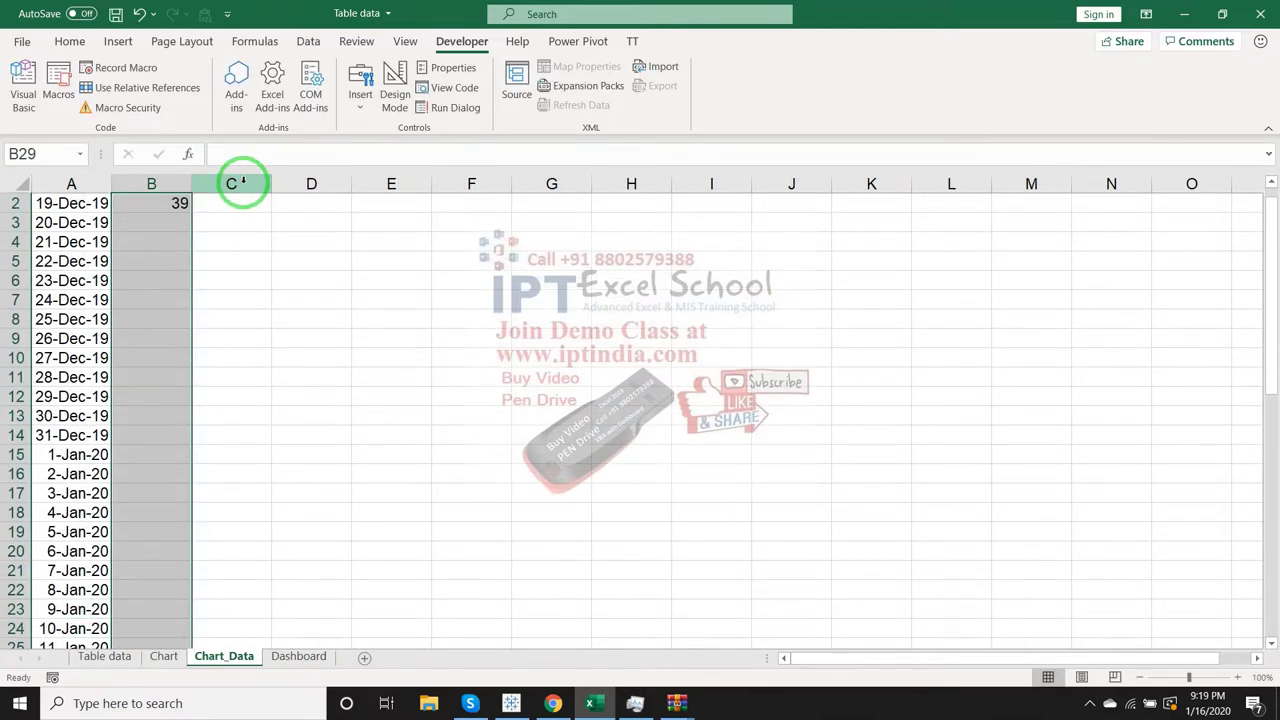
key("Up")
key("ctrl+Up")
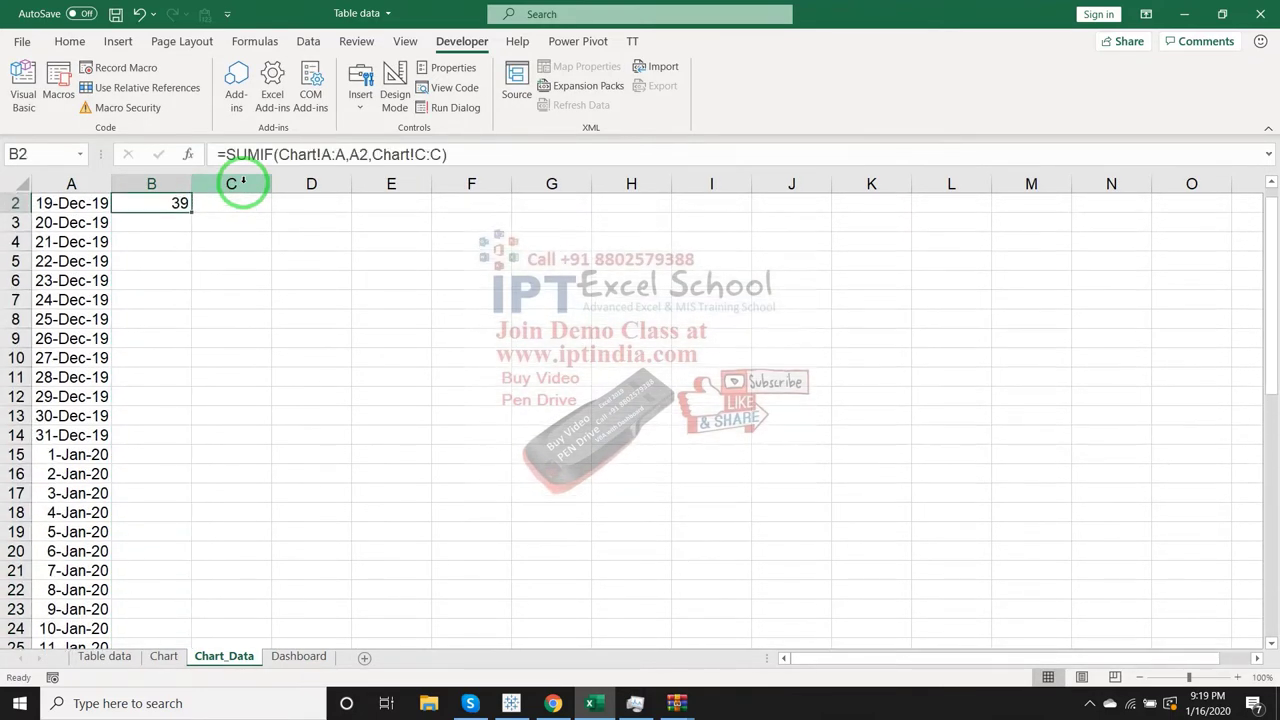
key("Up")
key("Down")
key("Up")
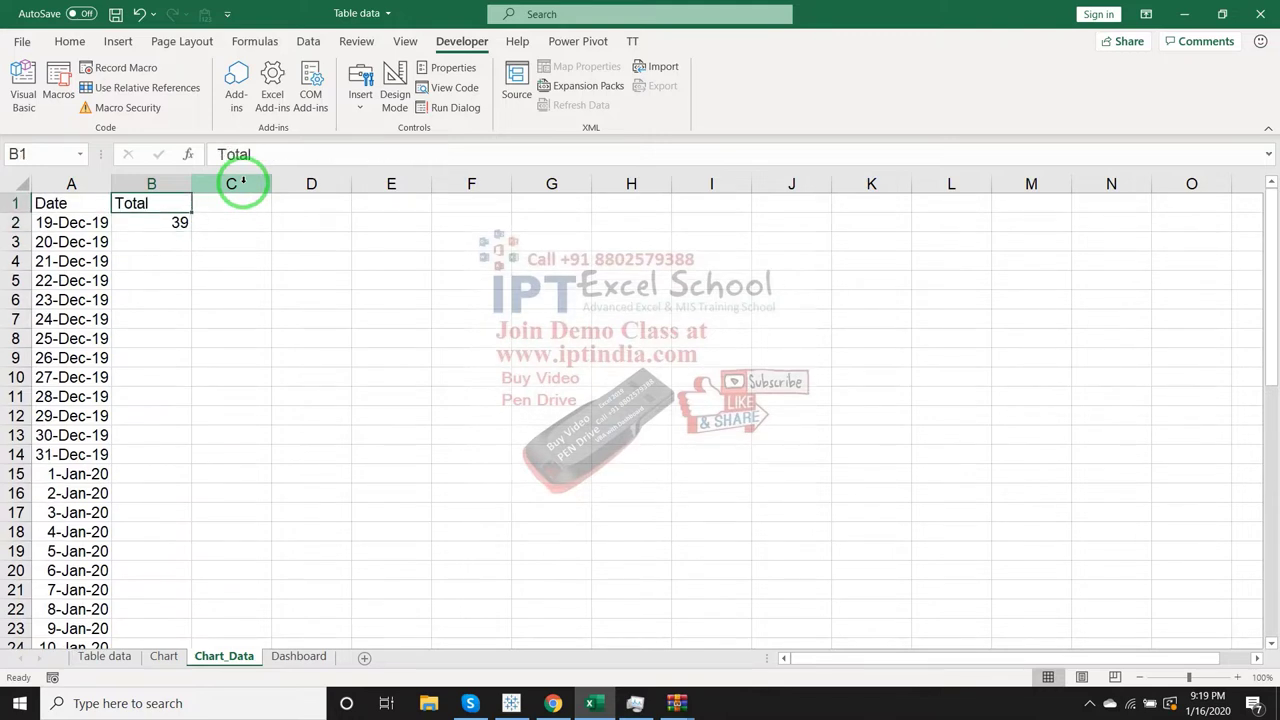
key("shift+Down")
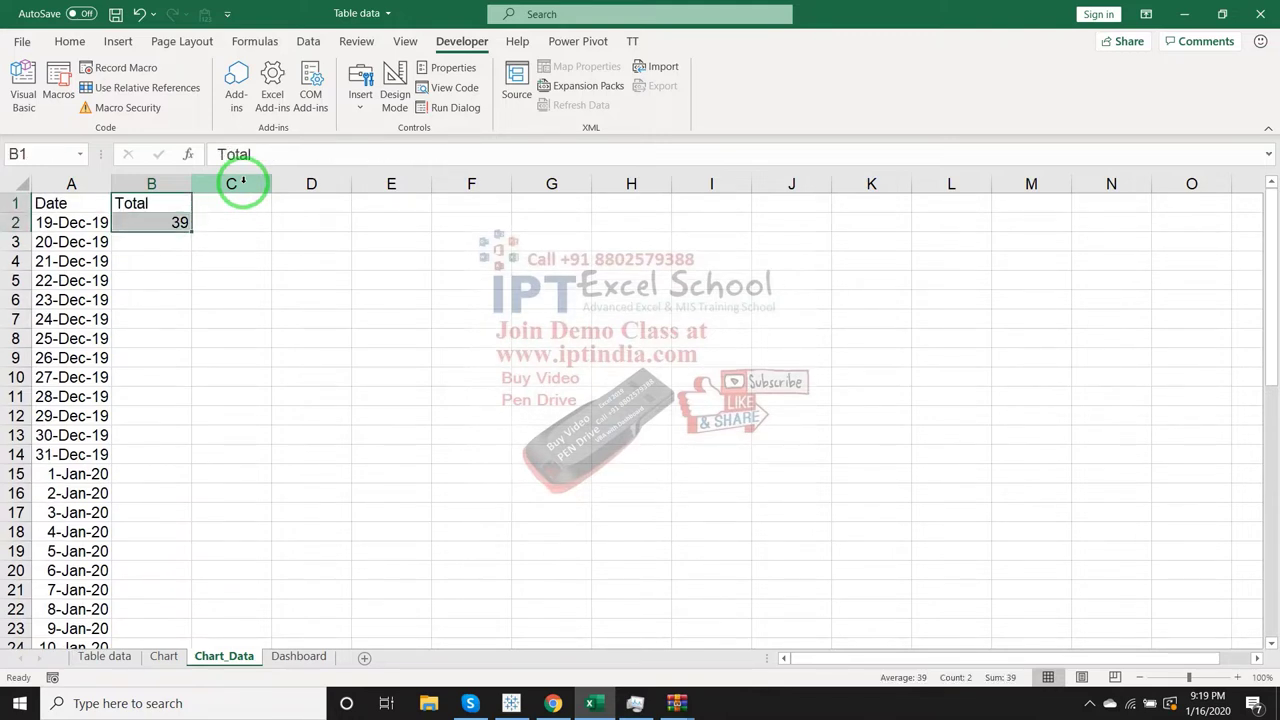
key("Down")
key("Delete")
key("Up")
key("Delete")
- Look through the Dashboard, Table data, Chart_Data and Chart sheets, ending on the Dashboard
left_click_drag(248, 182, 274, 540)
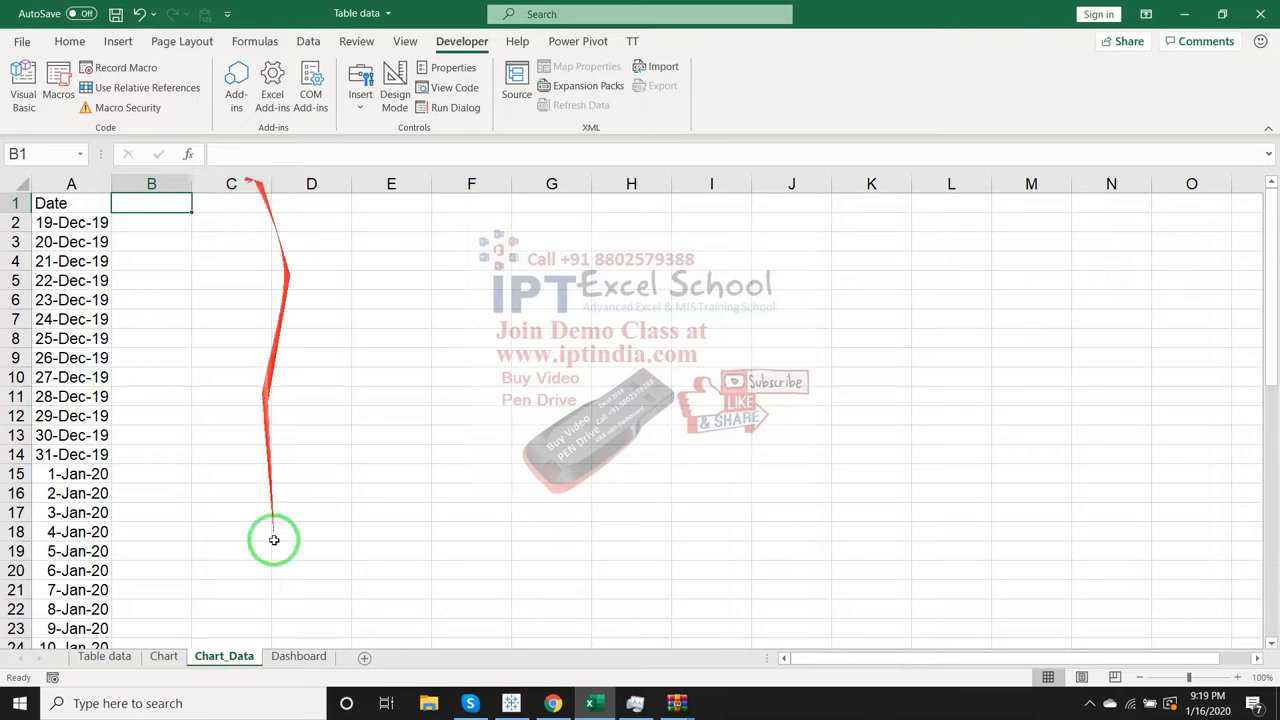
left_click(312, 657)
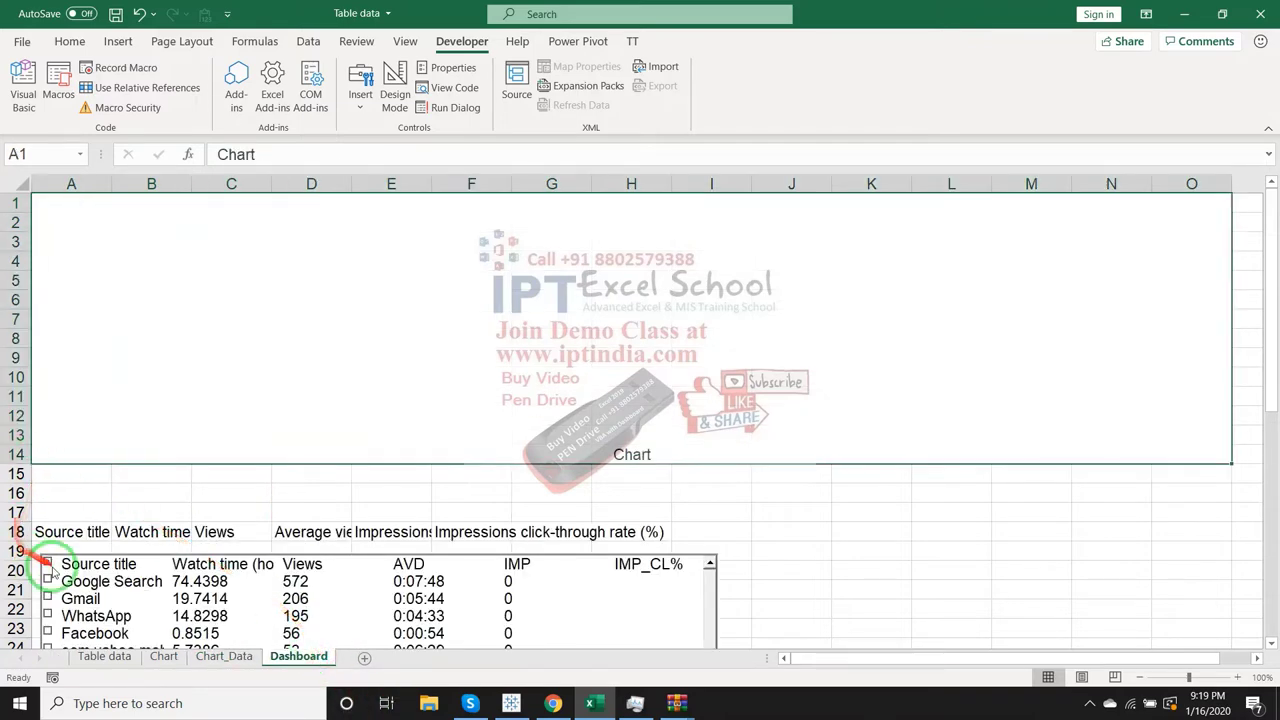
left_click_drag(74, 617, 102, 668)
left_click(103, 660)
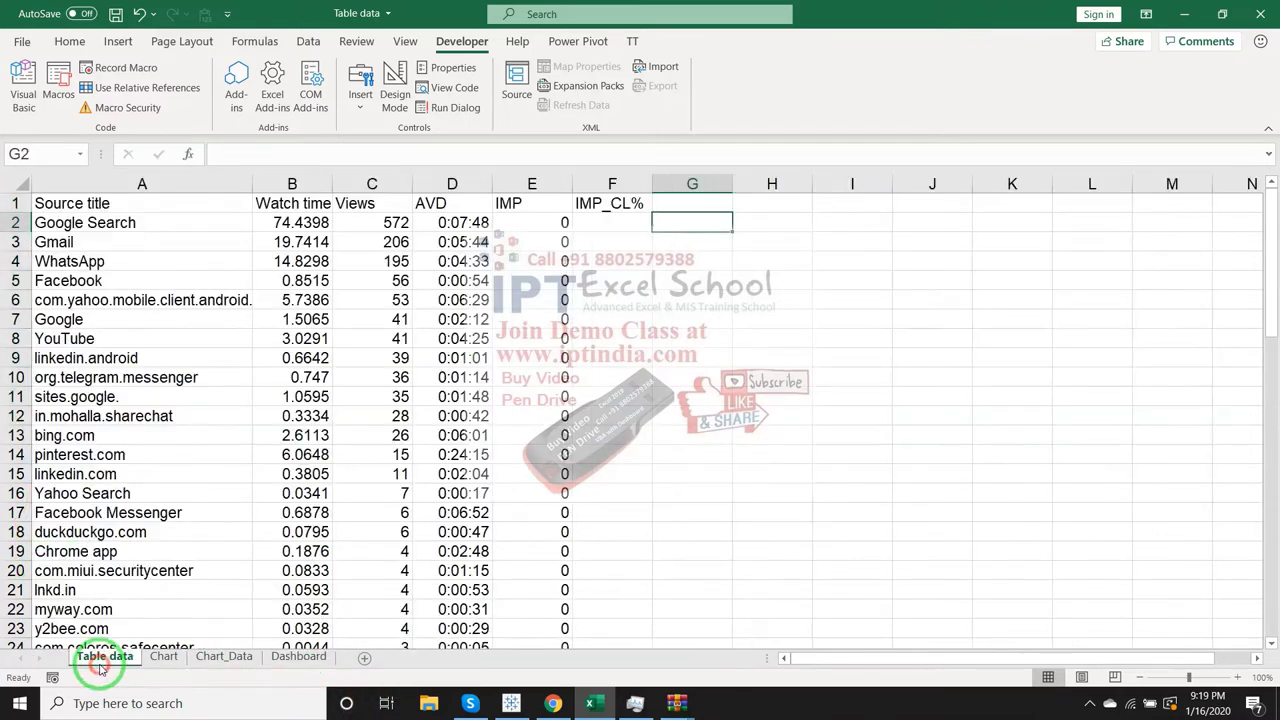
left_click(205, 660)
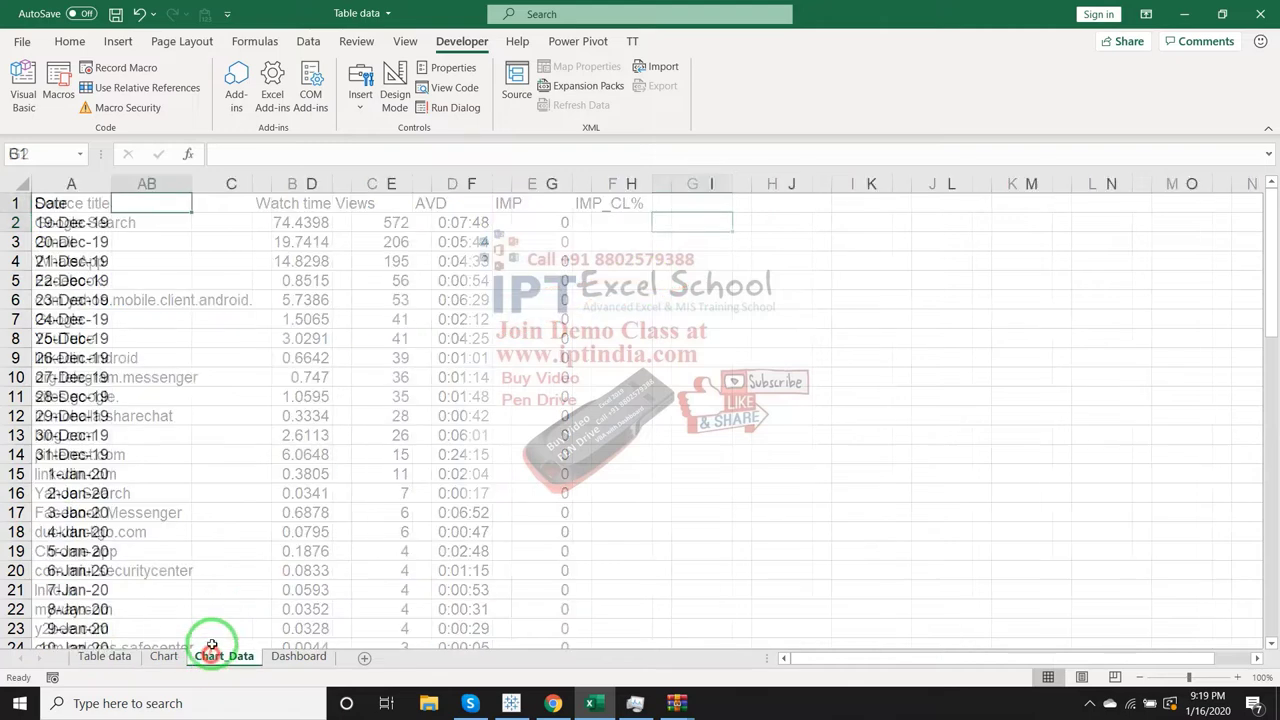
left_click_drag(163, 204, 466, 204)
left_click_drag(149, 220, 486, 298)
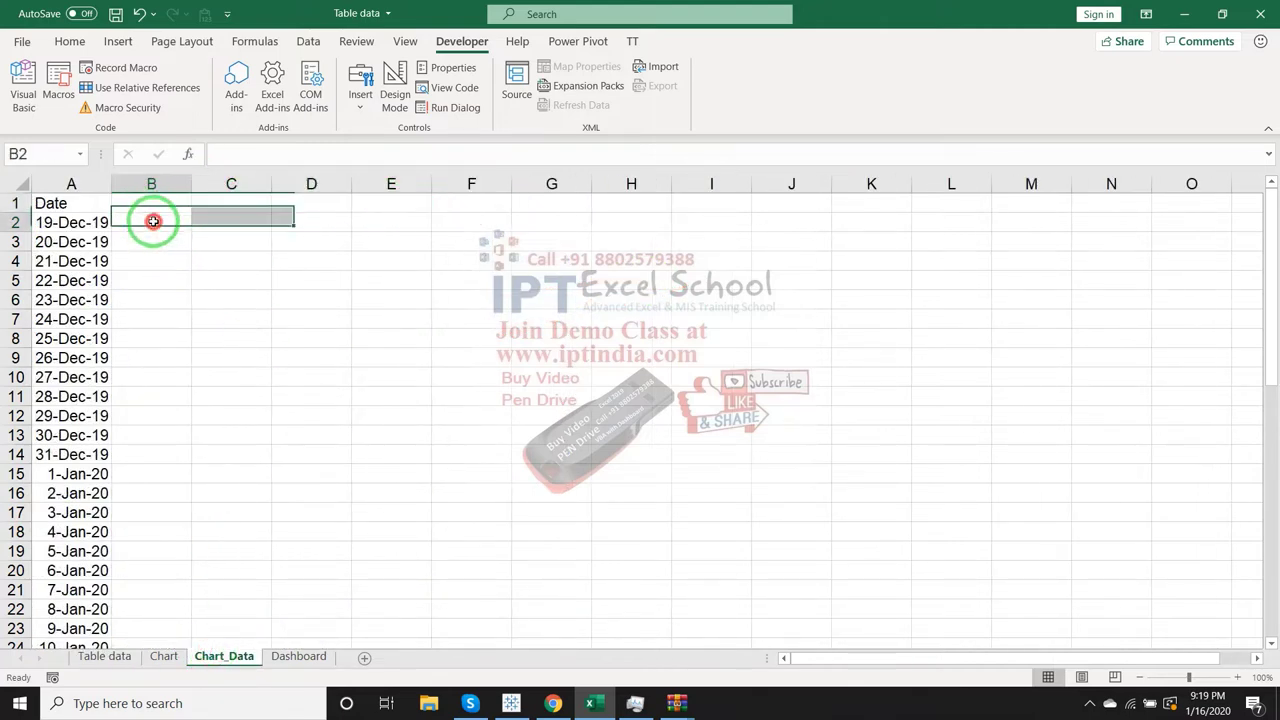
left_click(165, 658)
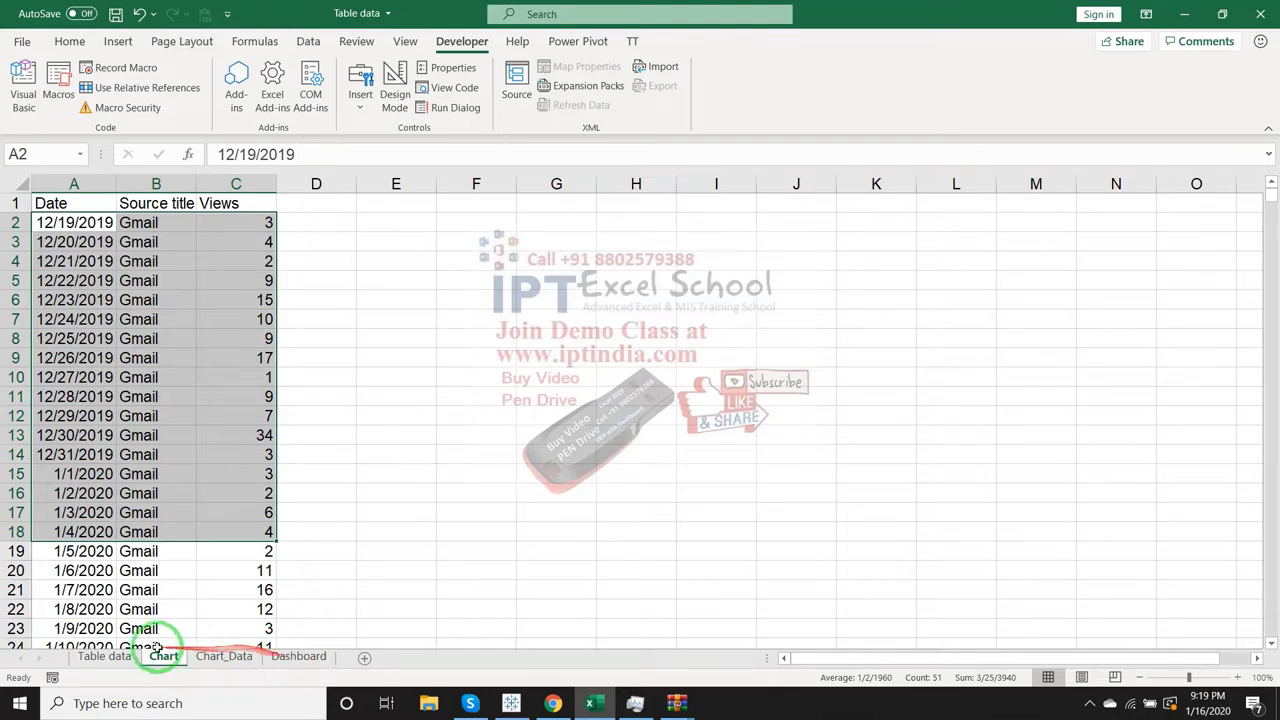
left_click(205, 658)
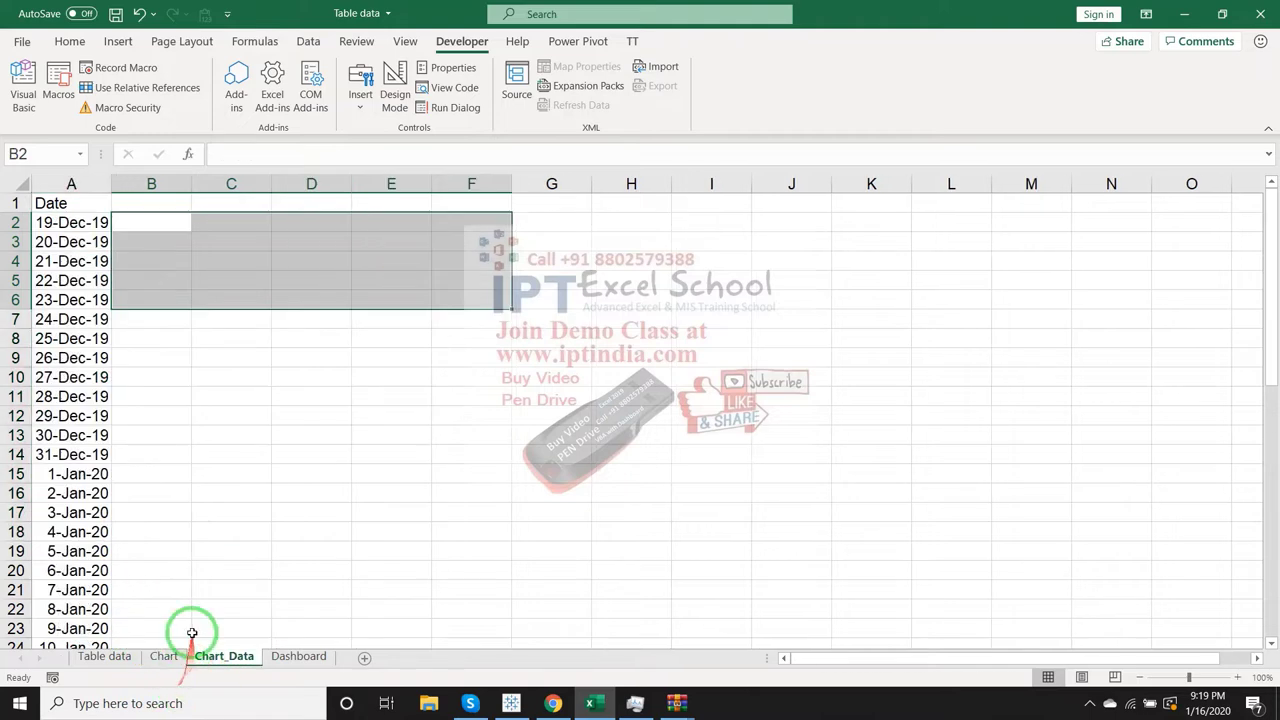
left_click(290, 658)
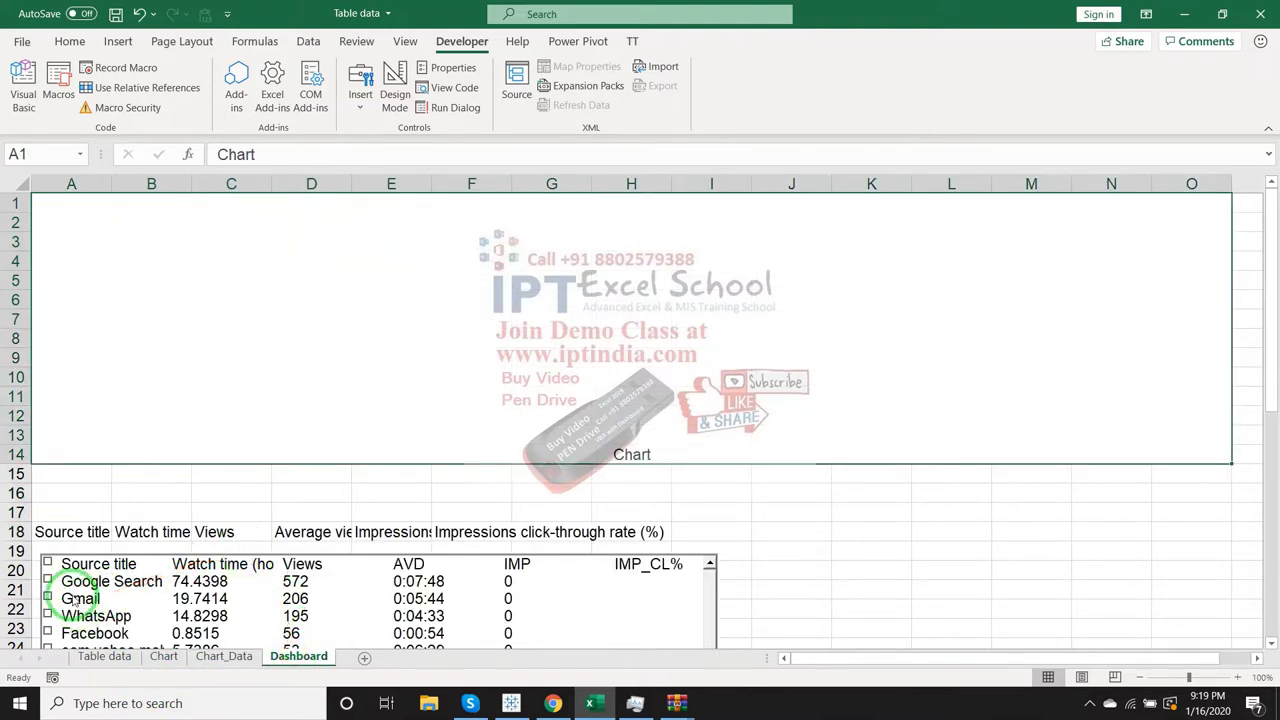
left_click(875, 594)
- Enter the heading Click in cell G1 of the Table data sheet
left_click(104, 656)
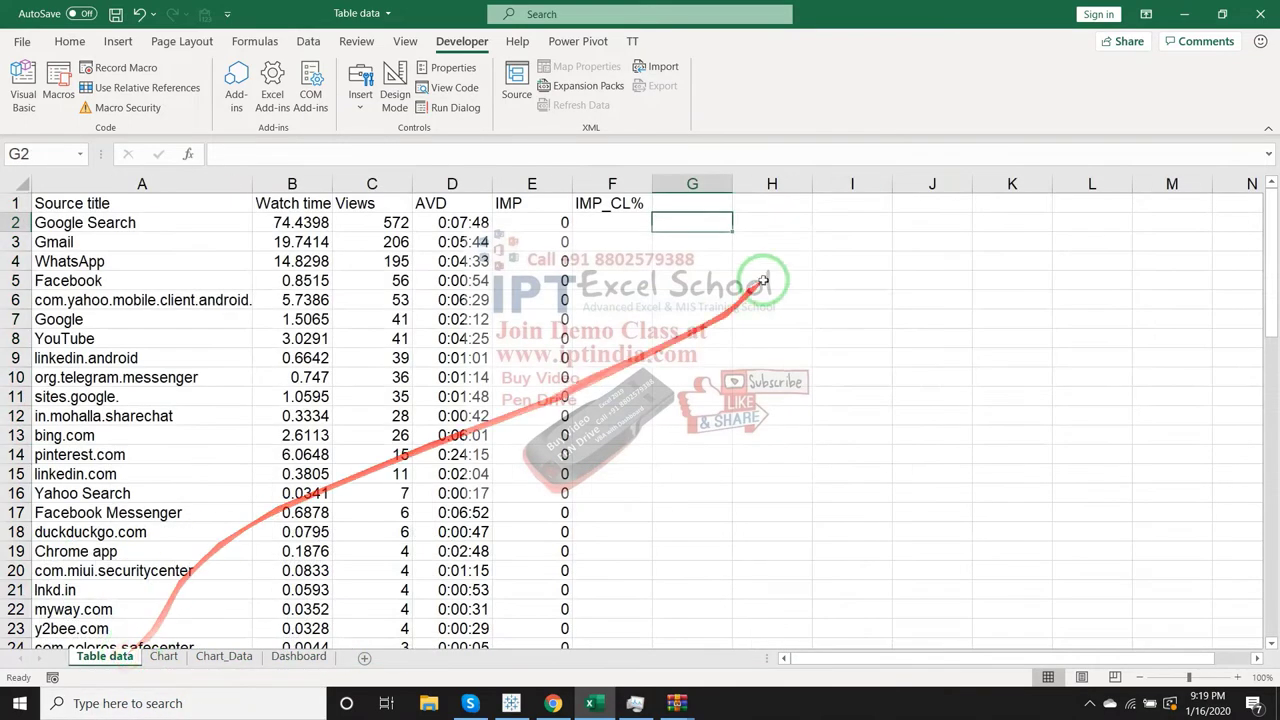
left_click(668, 203)
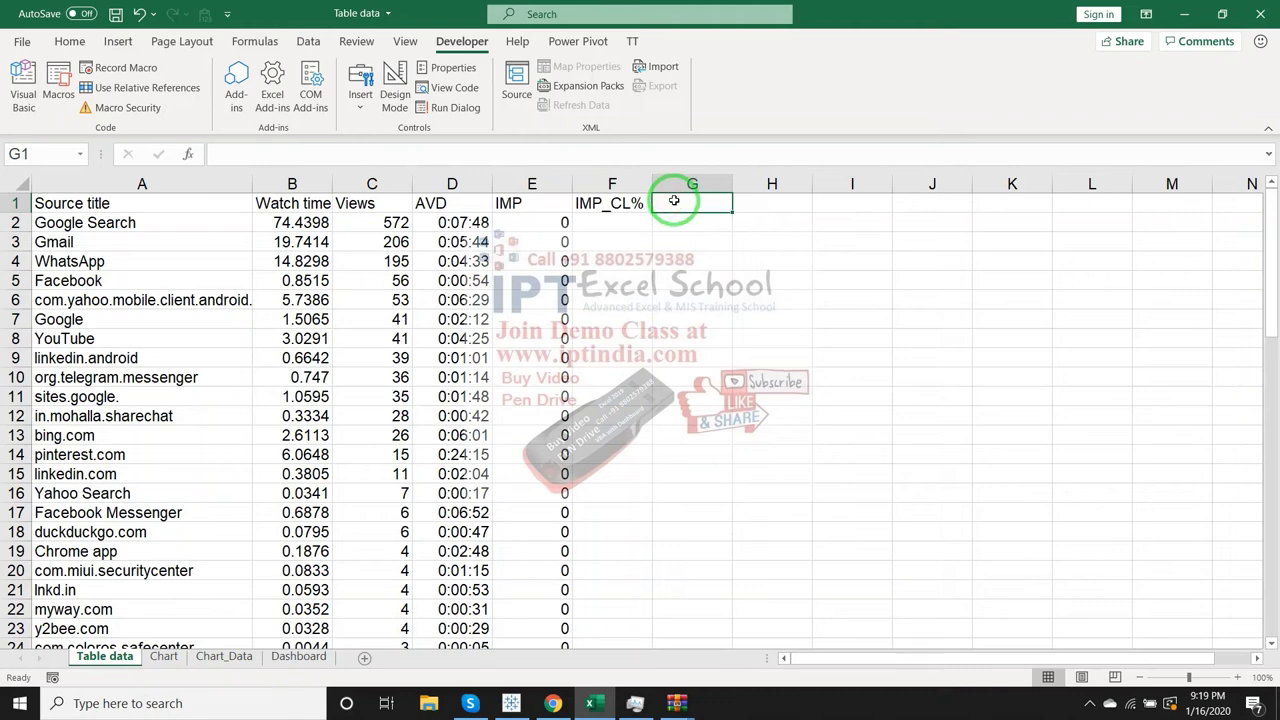
type("Click")
key("Return")
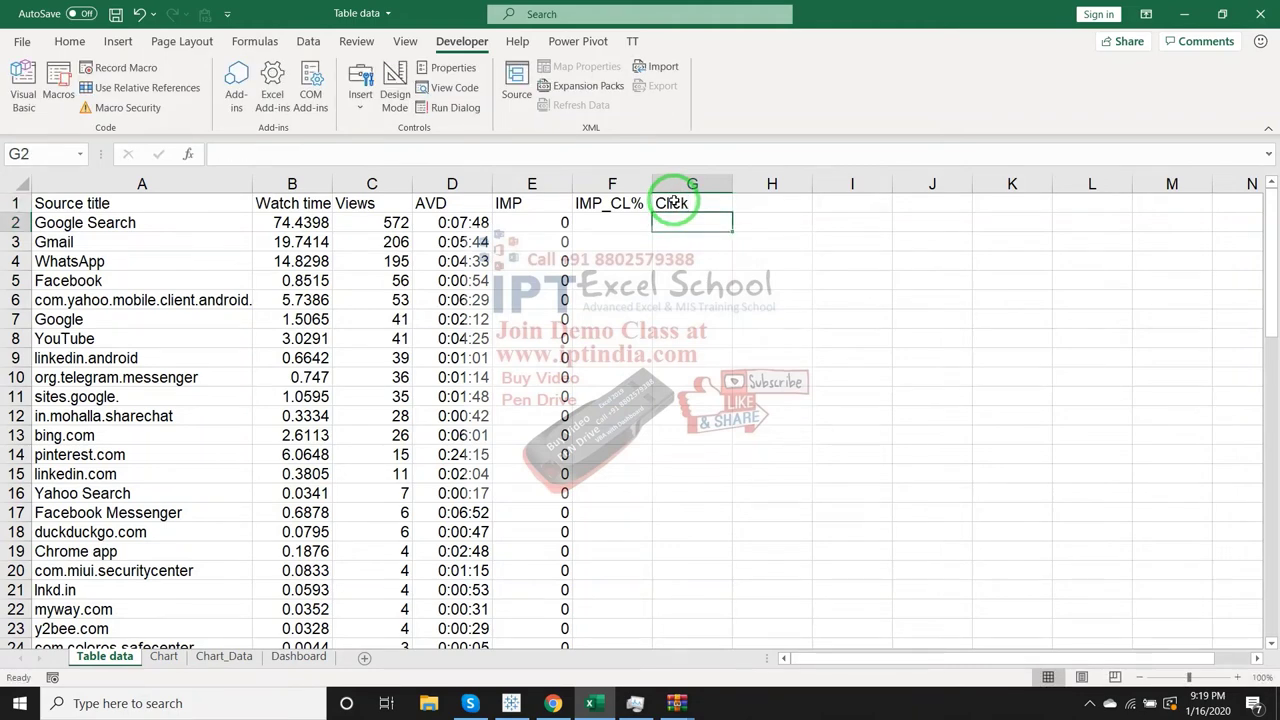
- Turn on Design Mode on the Dashboard and open the list box's code
left_click(249, 657)
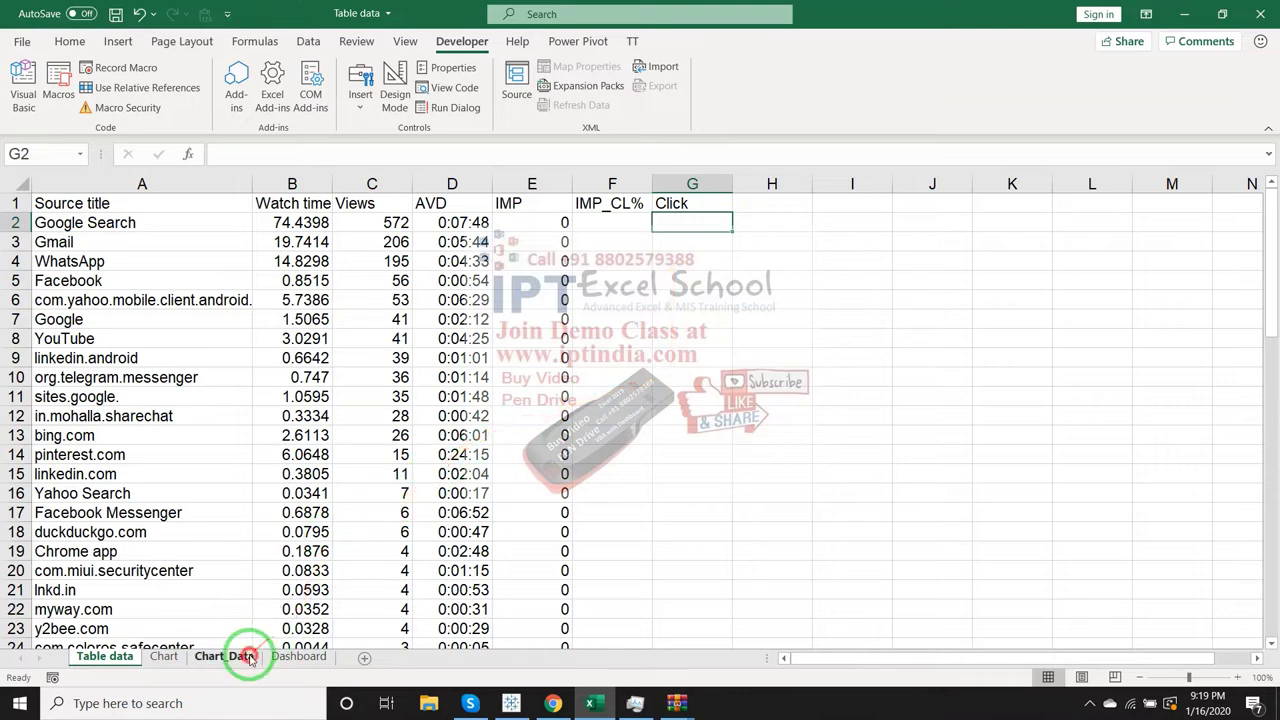
left_click(298, 656)
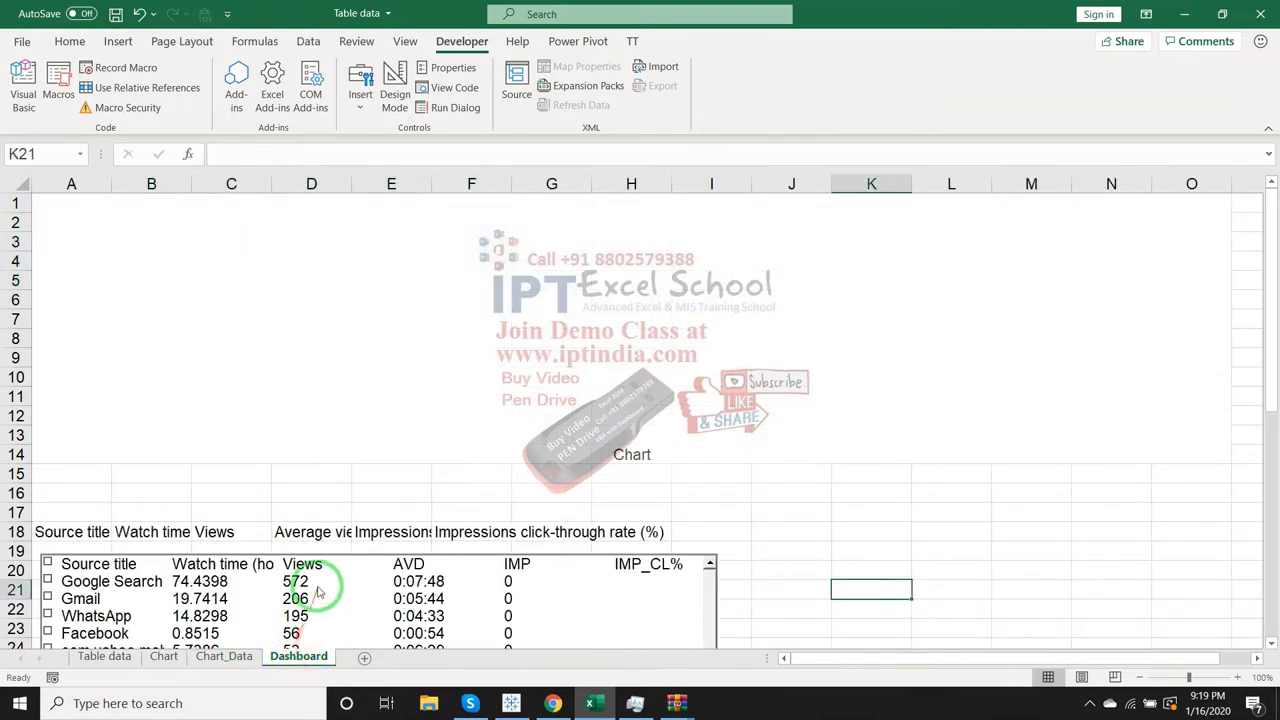
left_click(394, 88)
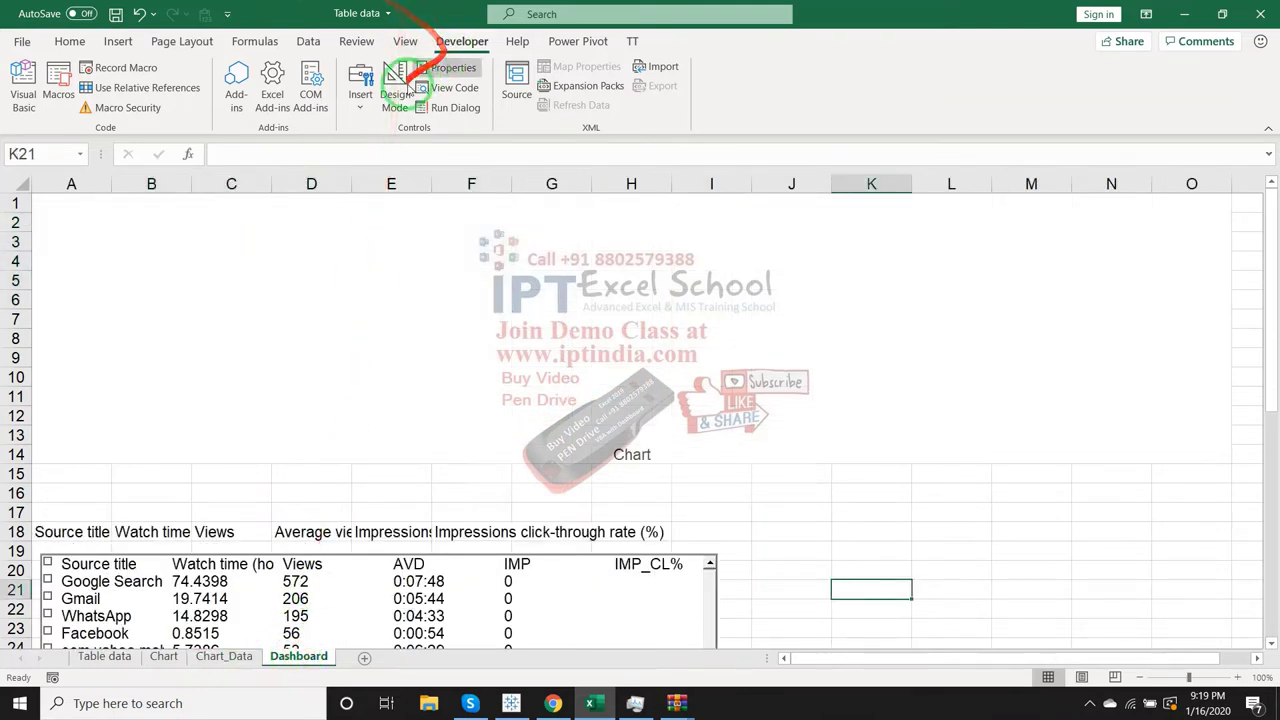
double_click(339, 568)
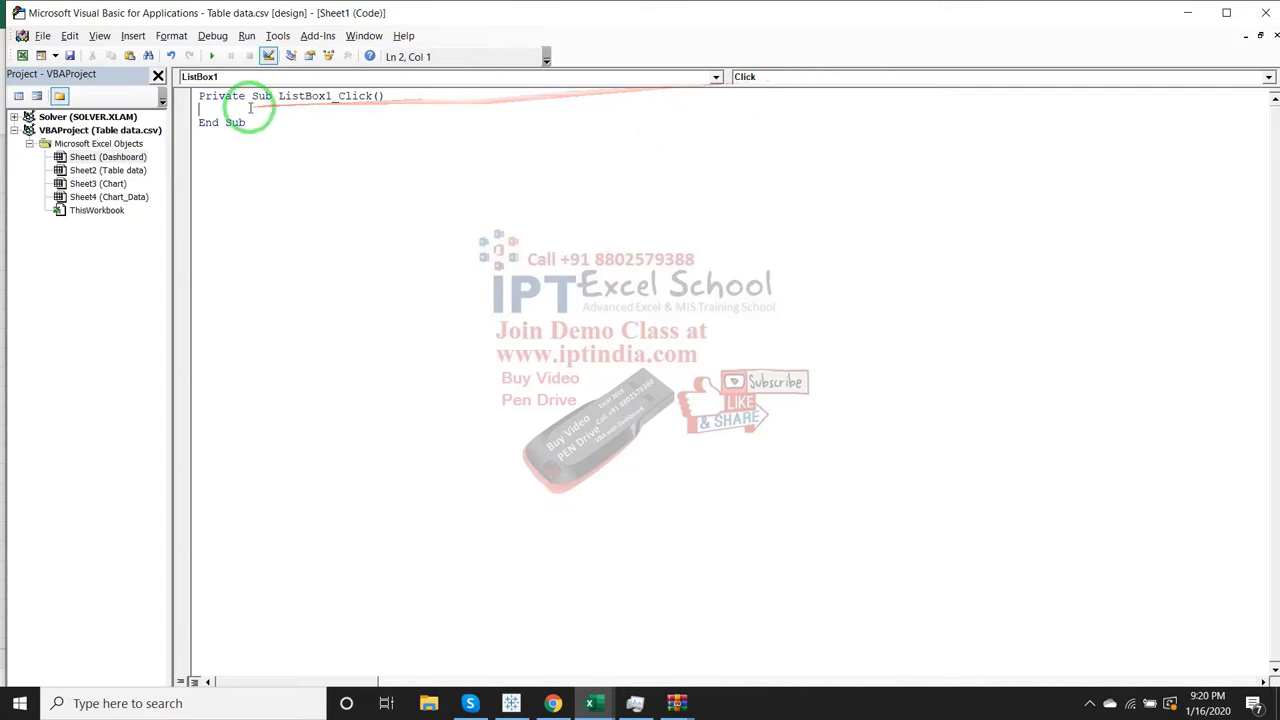
- Write For i = 0 To Sheet1.ListBox1.ListCount - 1 inside ListBox1_Click
key("Return")
key("Return")
key("Return")
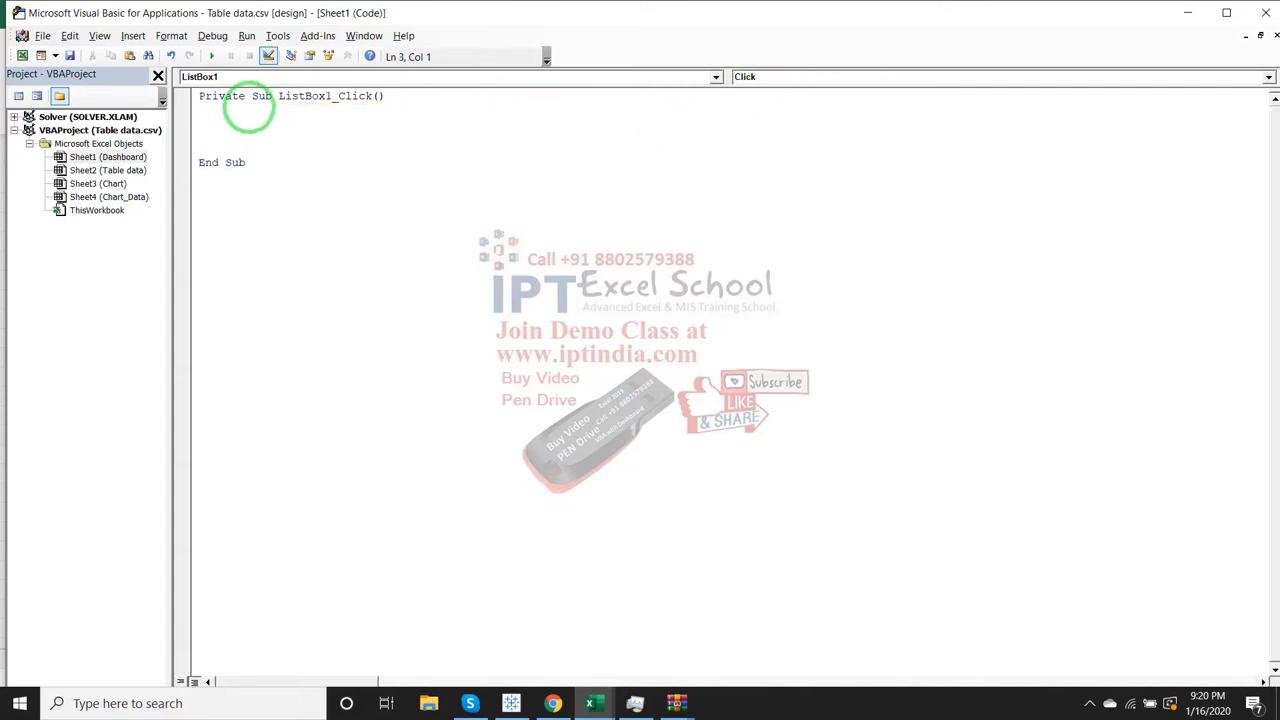
type("for i ")
type("= 0 to ")
type("li")
key("BackSpace")
key("BackSpace")
type("sheet1.")
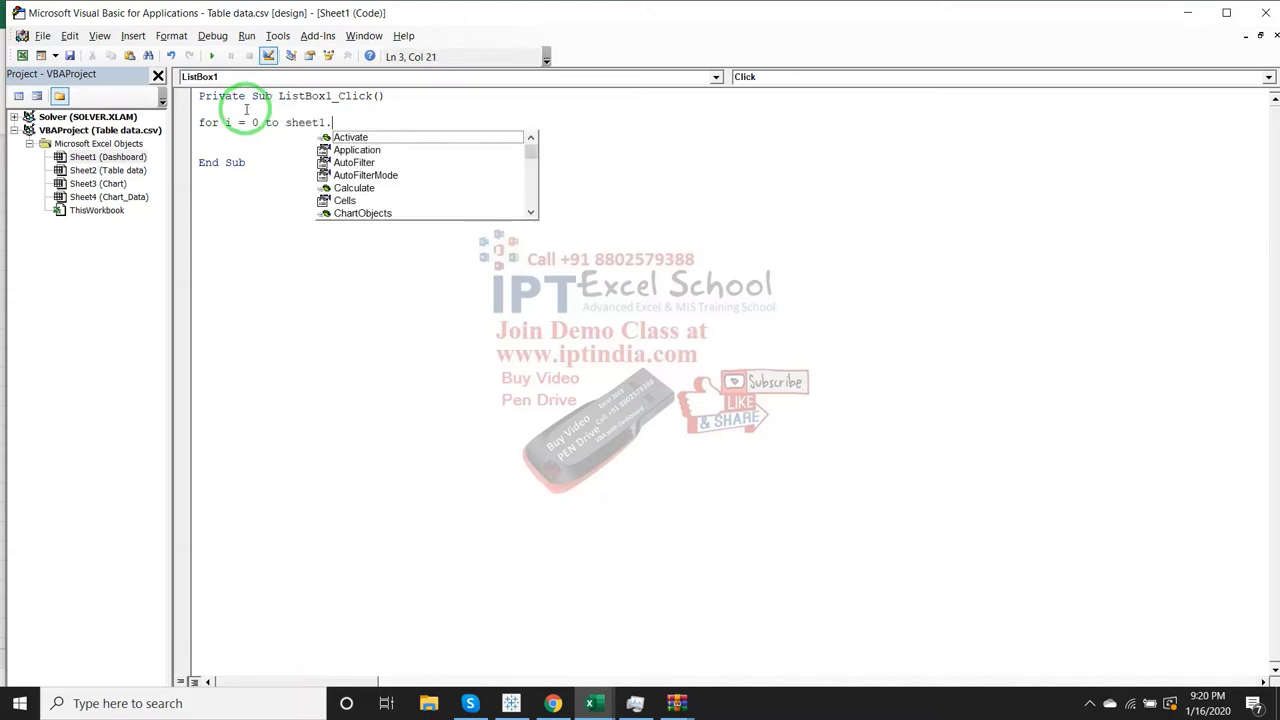
type("li")
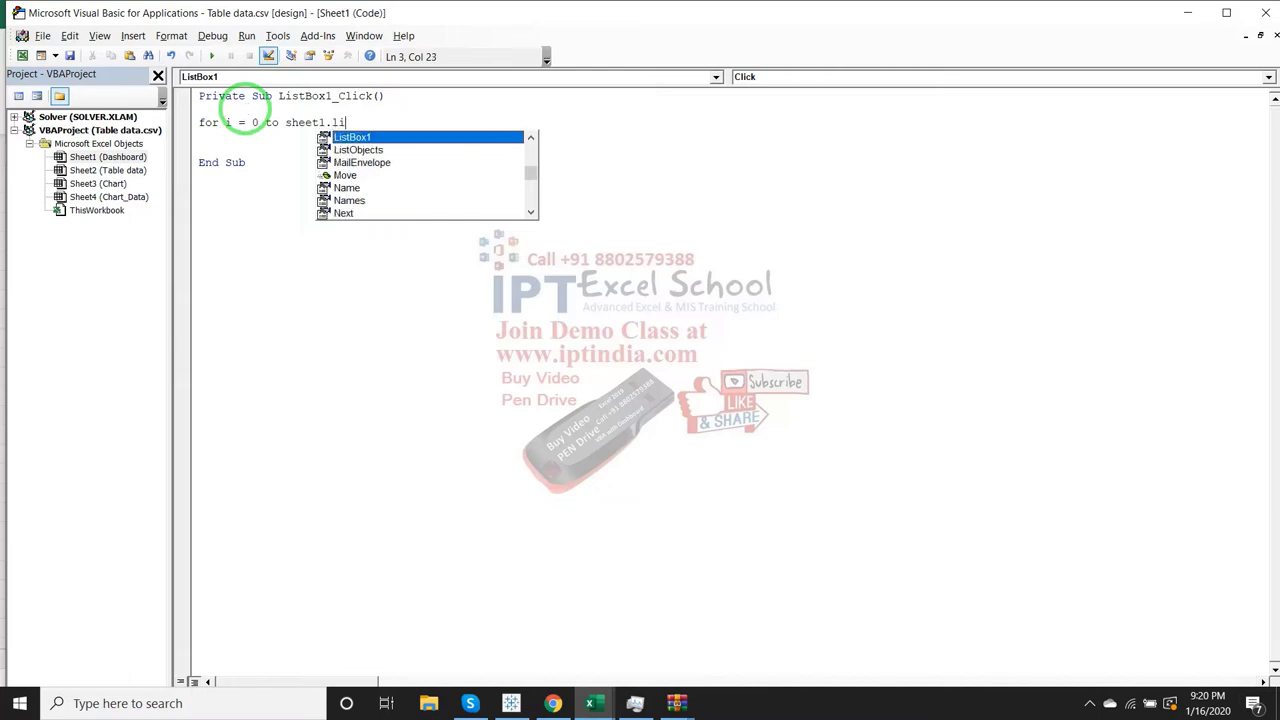
key("Tab")
type(".li")
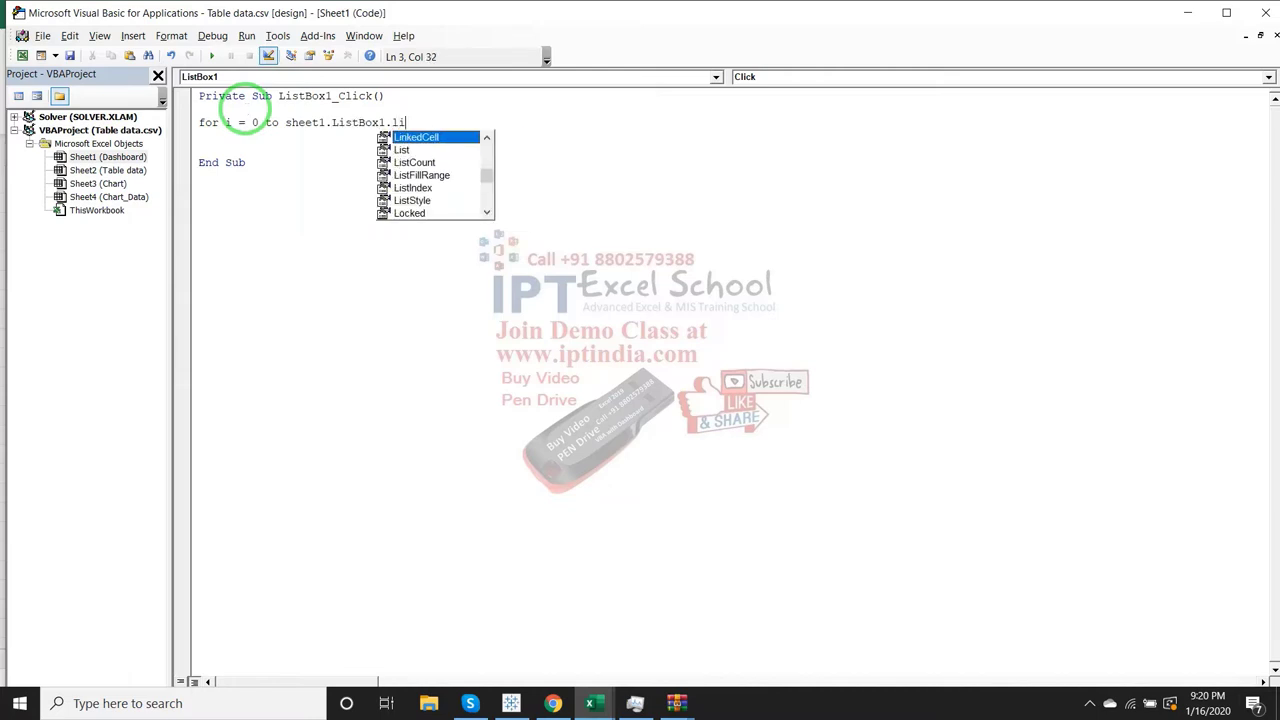
type("s")
key("Down")
key("Tab")
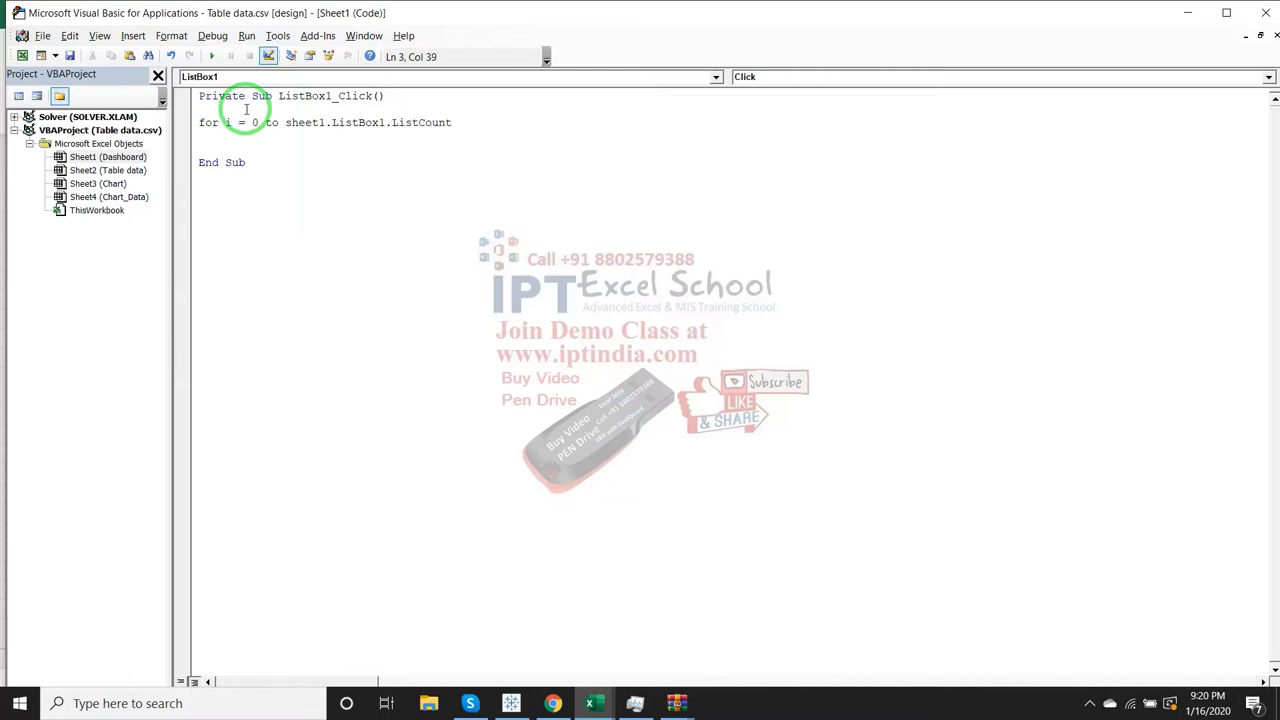
type("- 1")
key("Return")
key("Return")
- Close the loop with Next i and move to the empty line inside it
key("Return")
type("next ")
type("i")
key("Up")
key("Return")
key("Return")
key("Up")
key("Up")
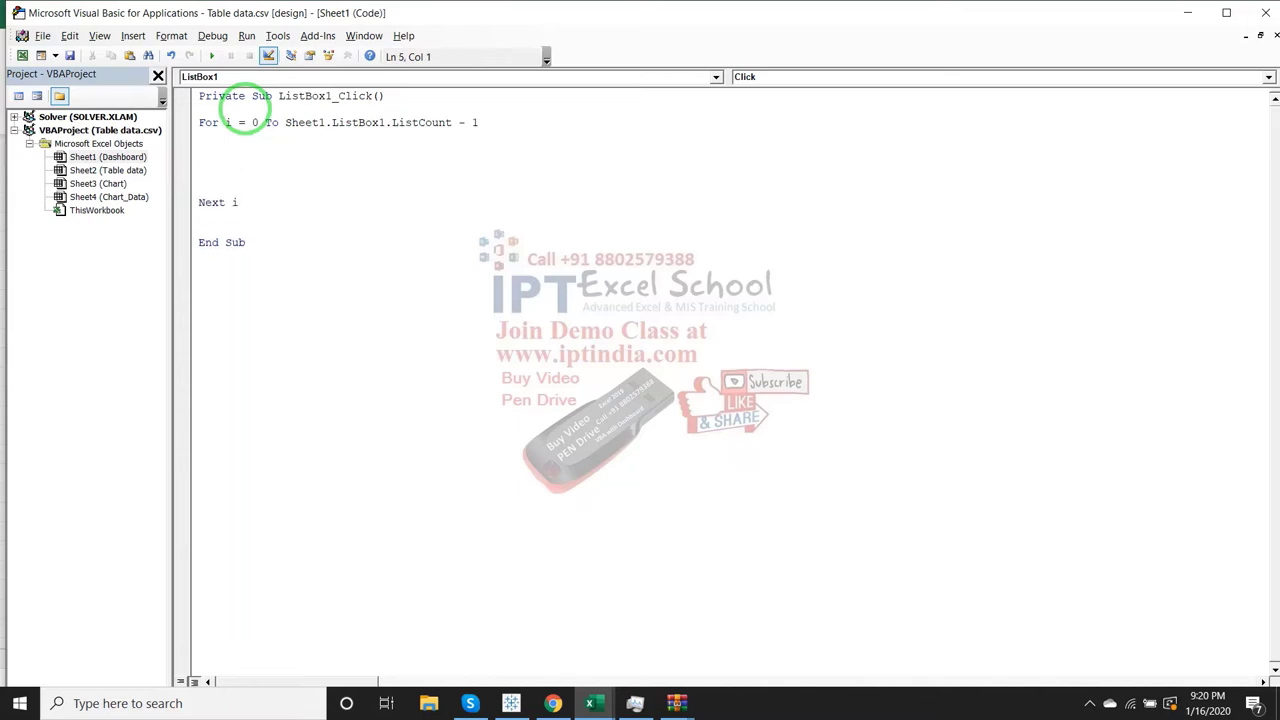
- Start an If statement on a new line inside the loop
type("If")
key("BackSpace")
key("BackSpace")
key("BackSpace")
key("Up")
key("Return")
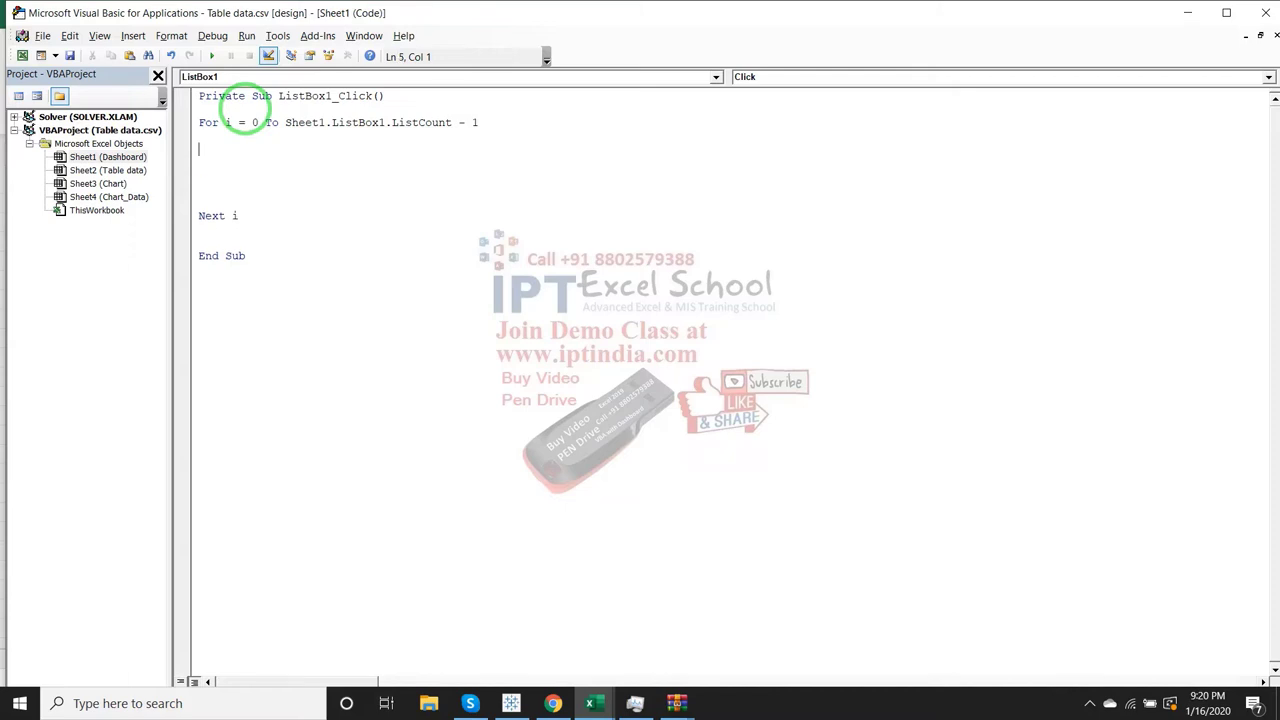
type("if m")
type("e")
key("BackSpace")
key("BackSpace")
- Type the If condition Sheet1.ListBox1.List(i).seleced, then bring up the screen recorder controls
type("sheet")
type("1.list")
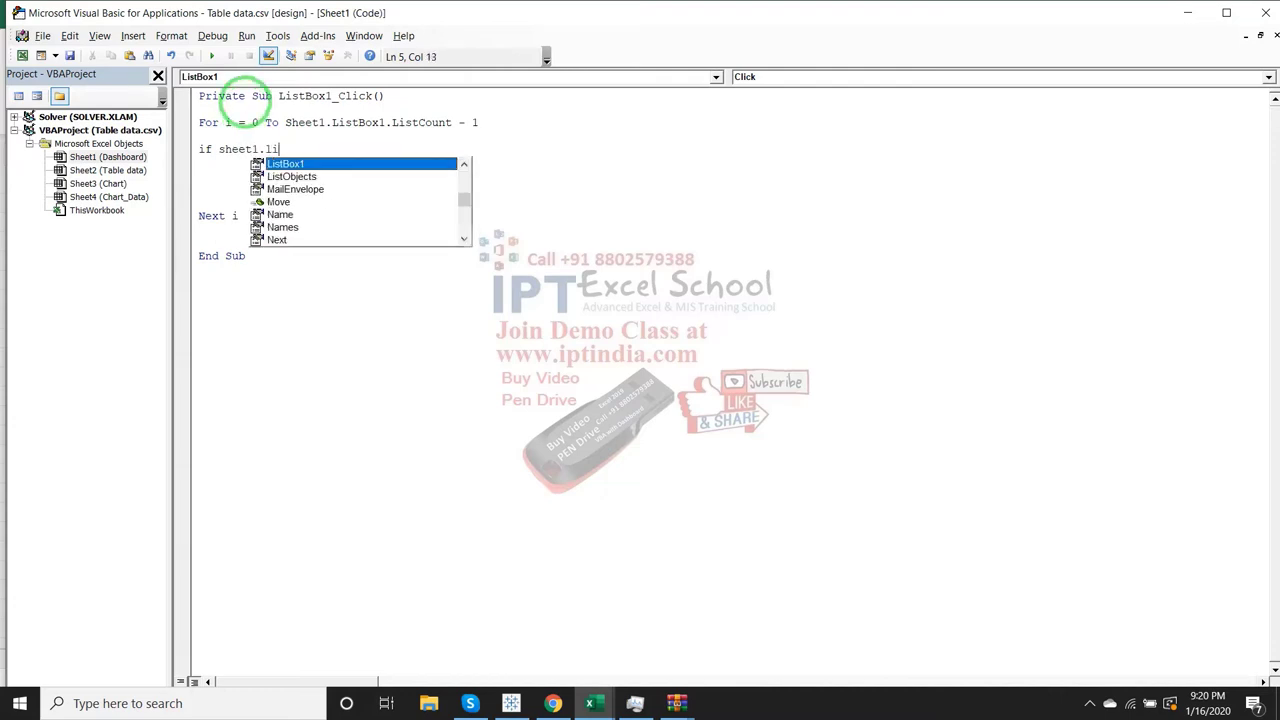
key("Tab")
type(".")
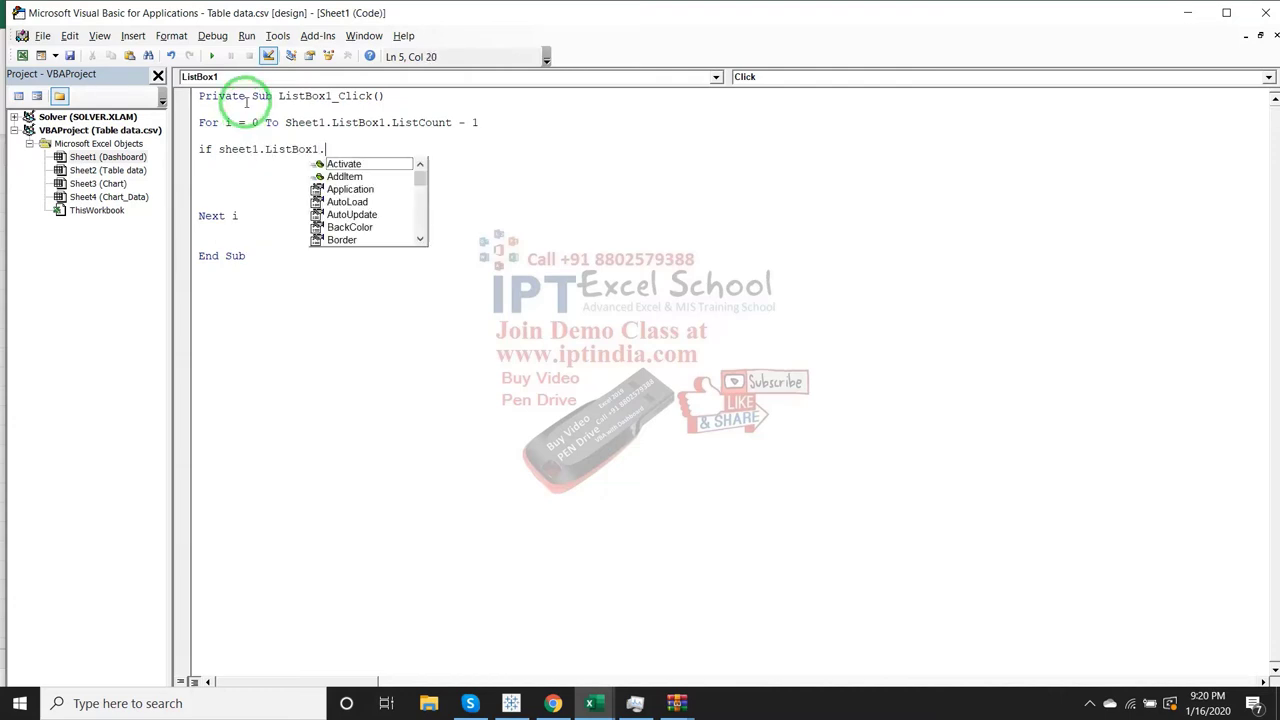
type("se")
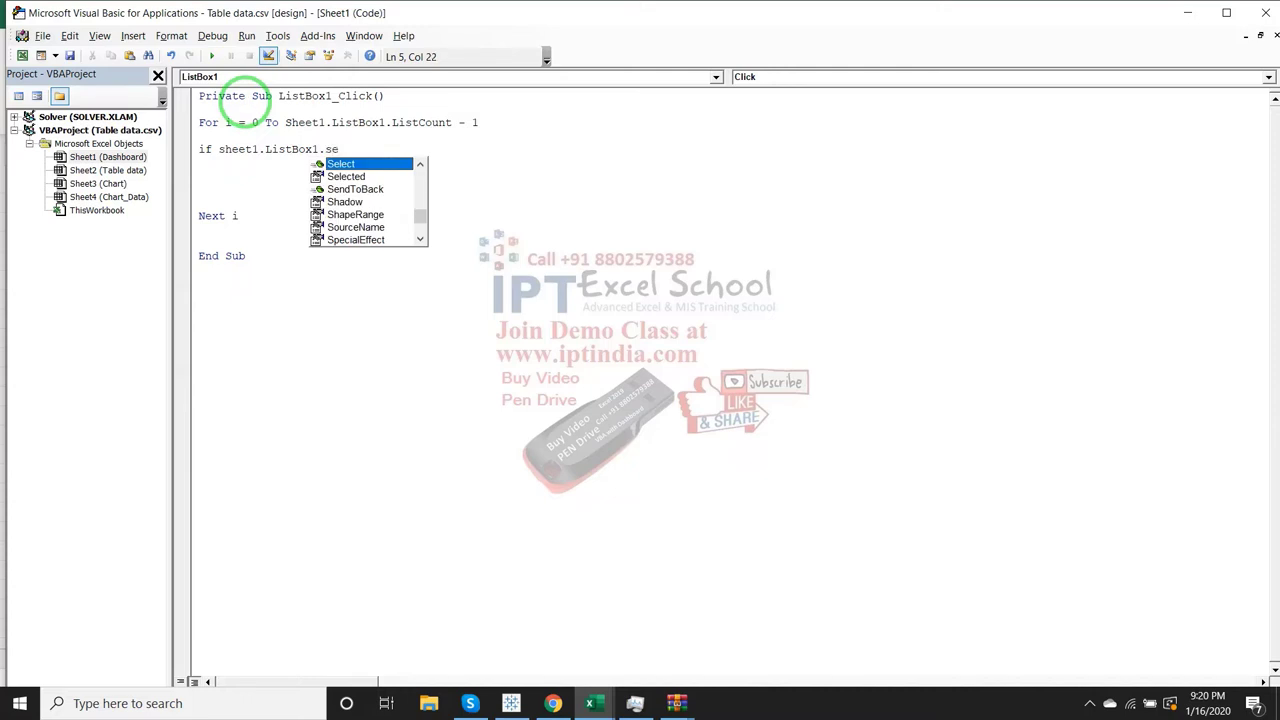
key("BackSpace")
key("BackSpace")
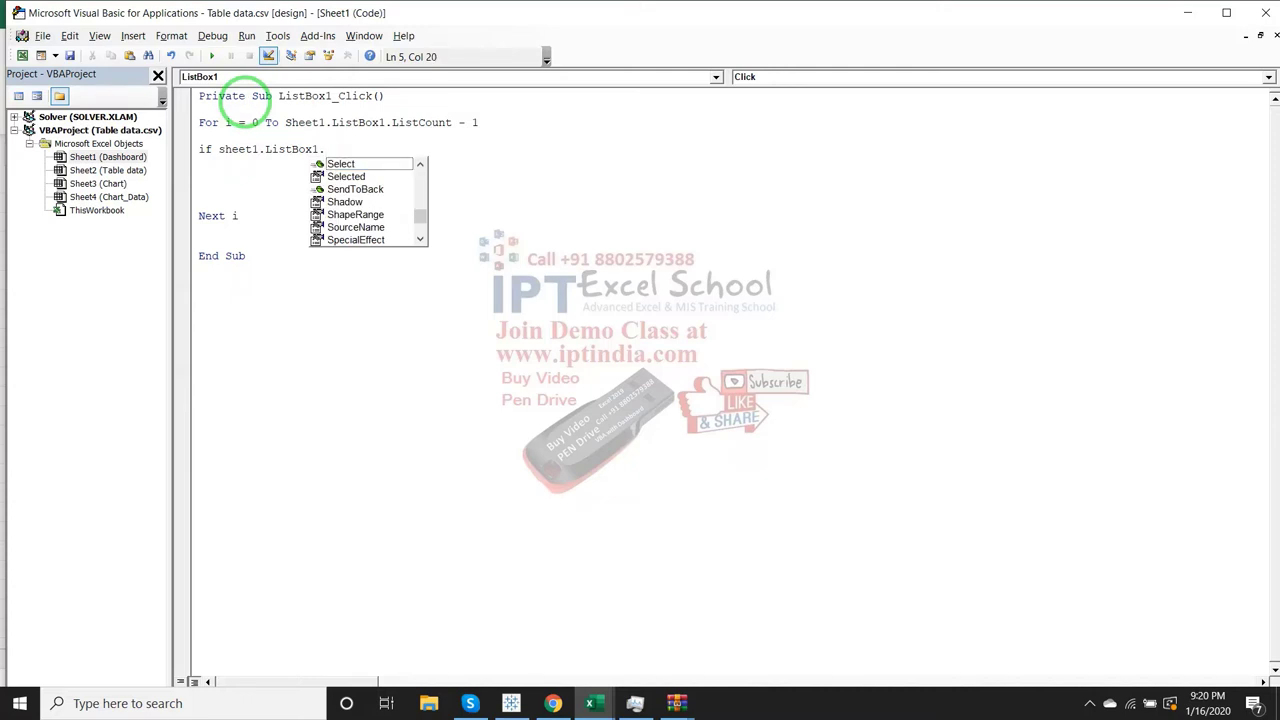
type("li")
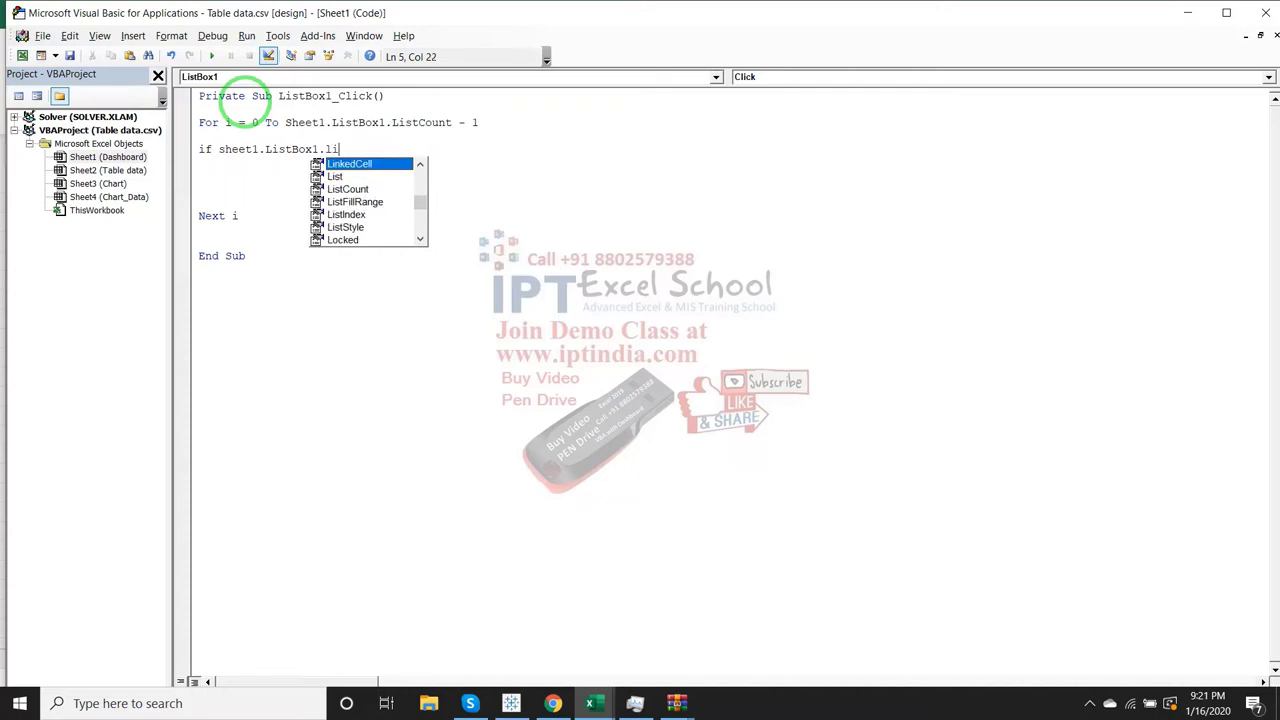
key("Down")
key("Down")
key("Up")
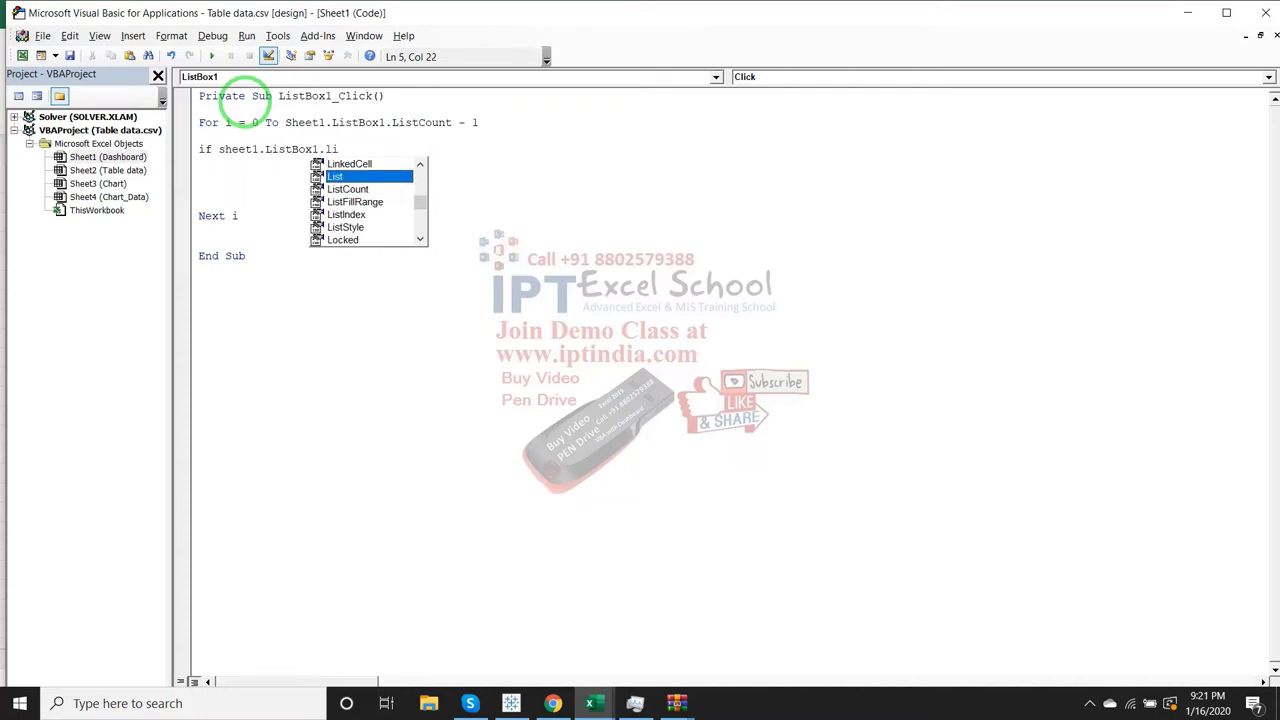
key("Tab")
type("(")
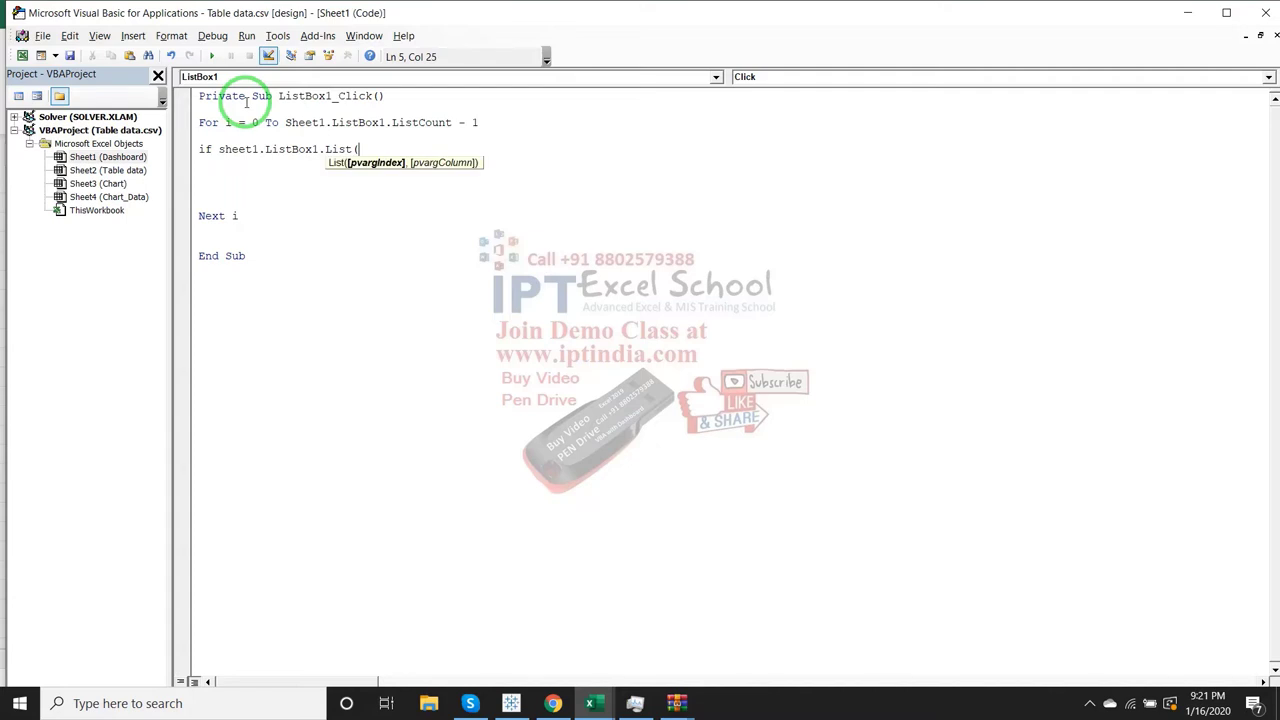
type("i")
type(").")
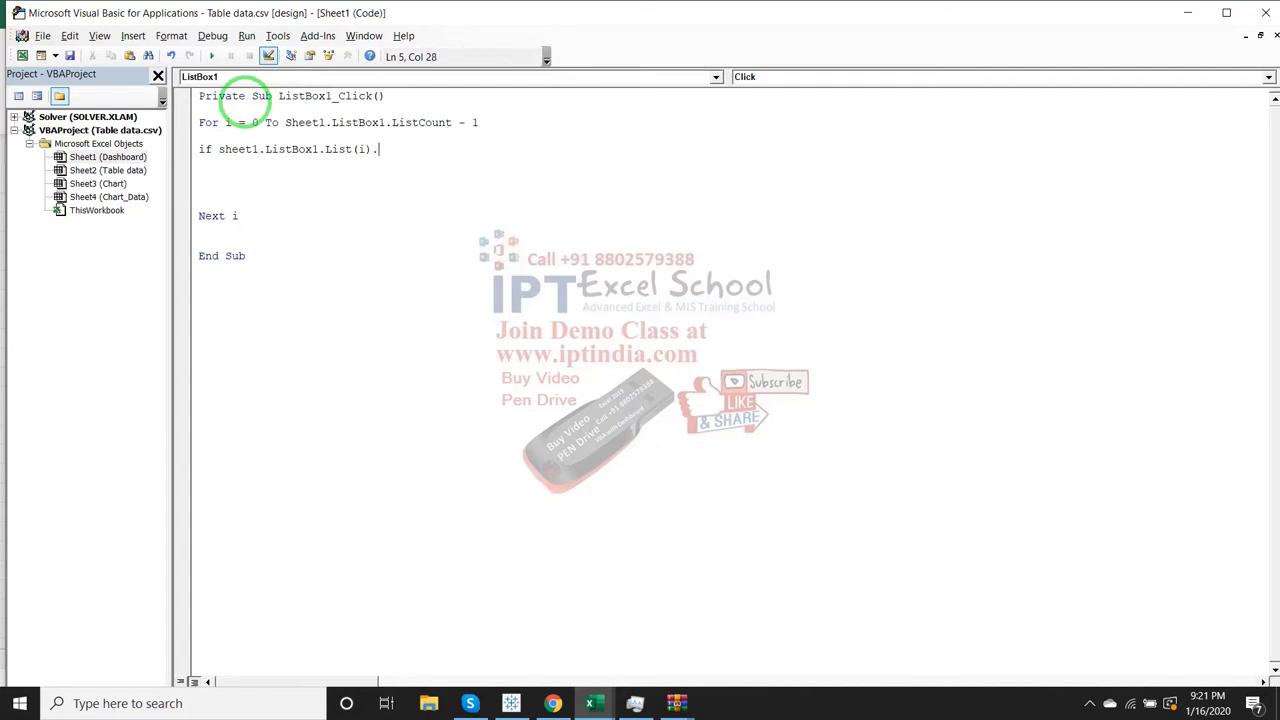
type("seleced")
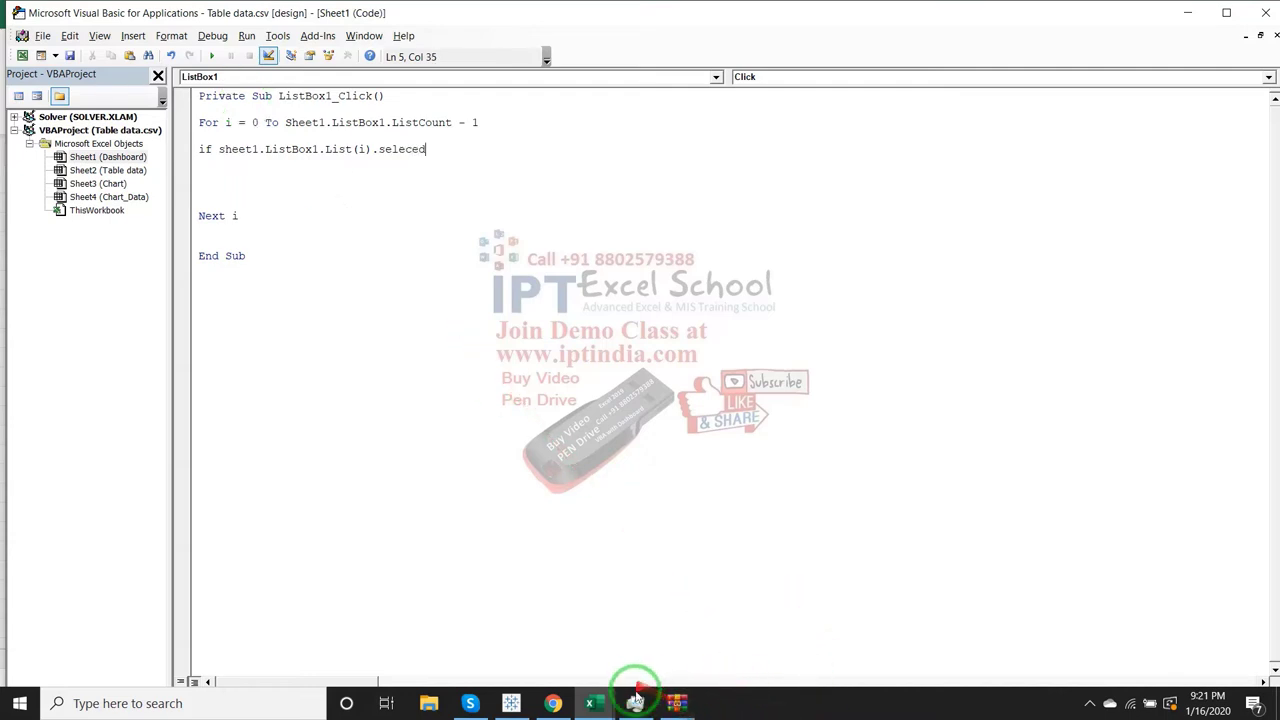
left_click(1090, 703)
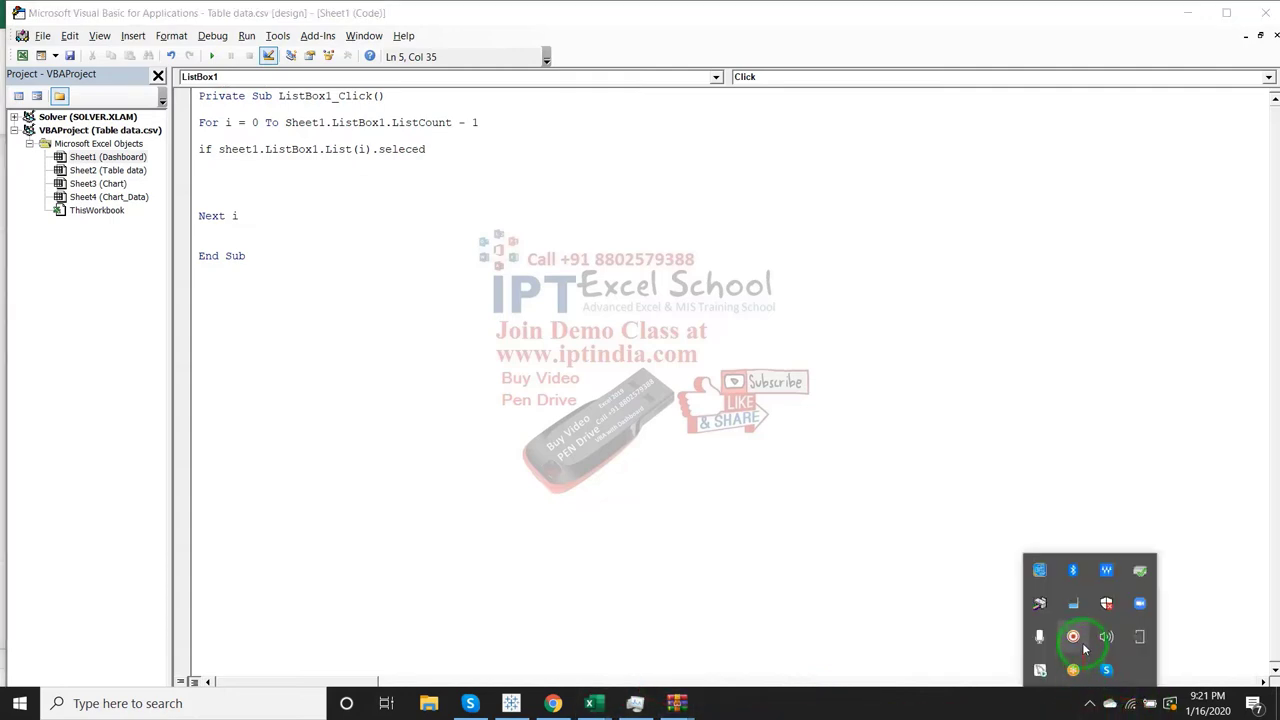
left_click(1073, 670)
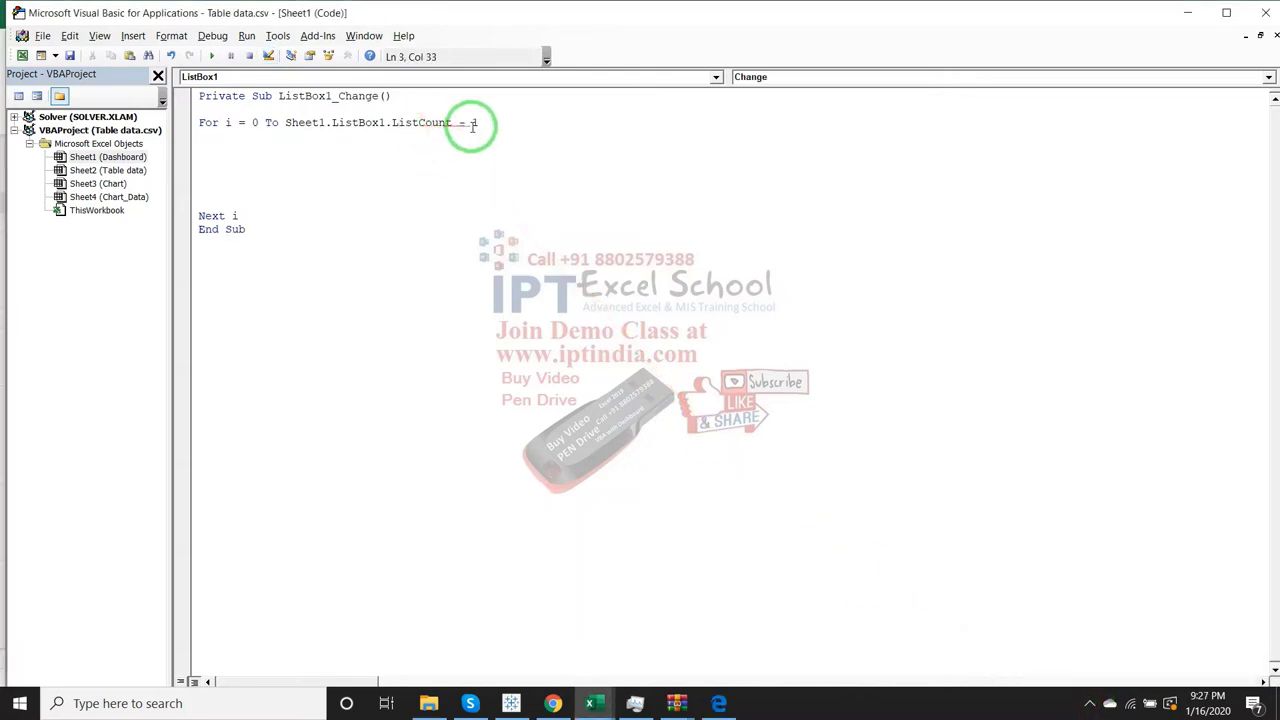
- Begin the line 'If Sheet1.ListBox1.' inside the loop and end the pop-up GoToMeeting session
left_click(216, 137)
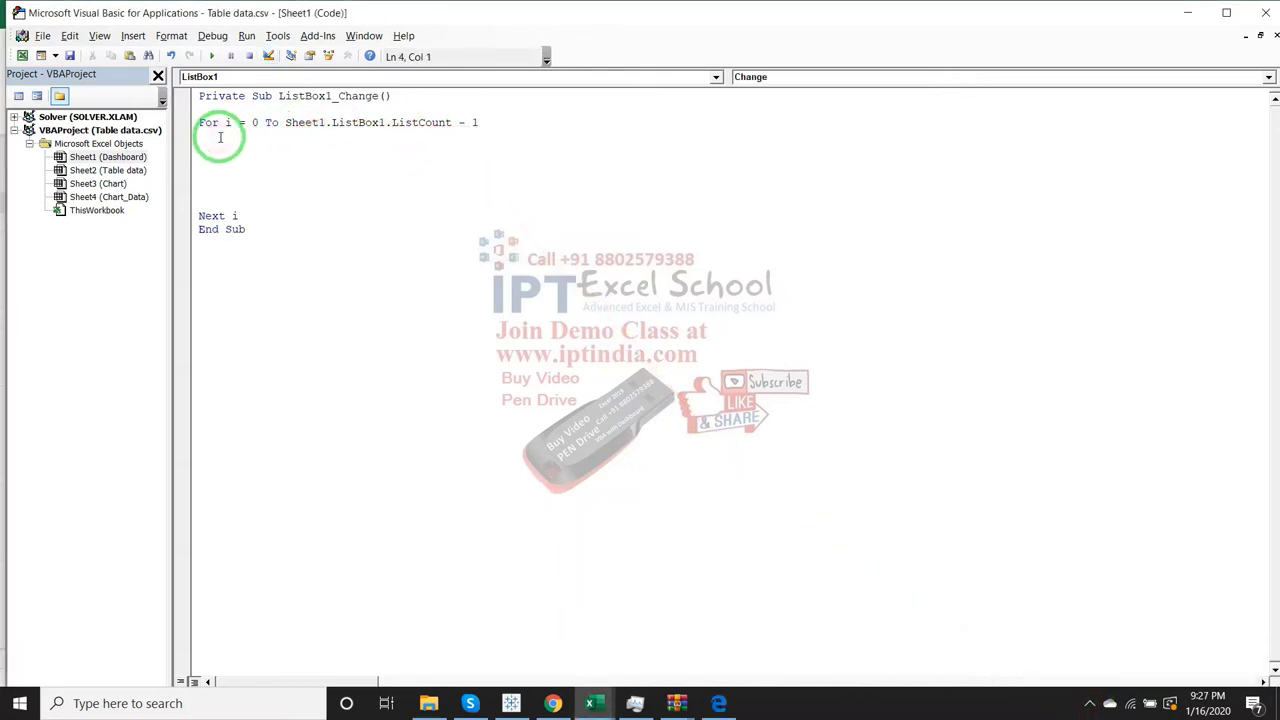
key("Return")
type("if ")
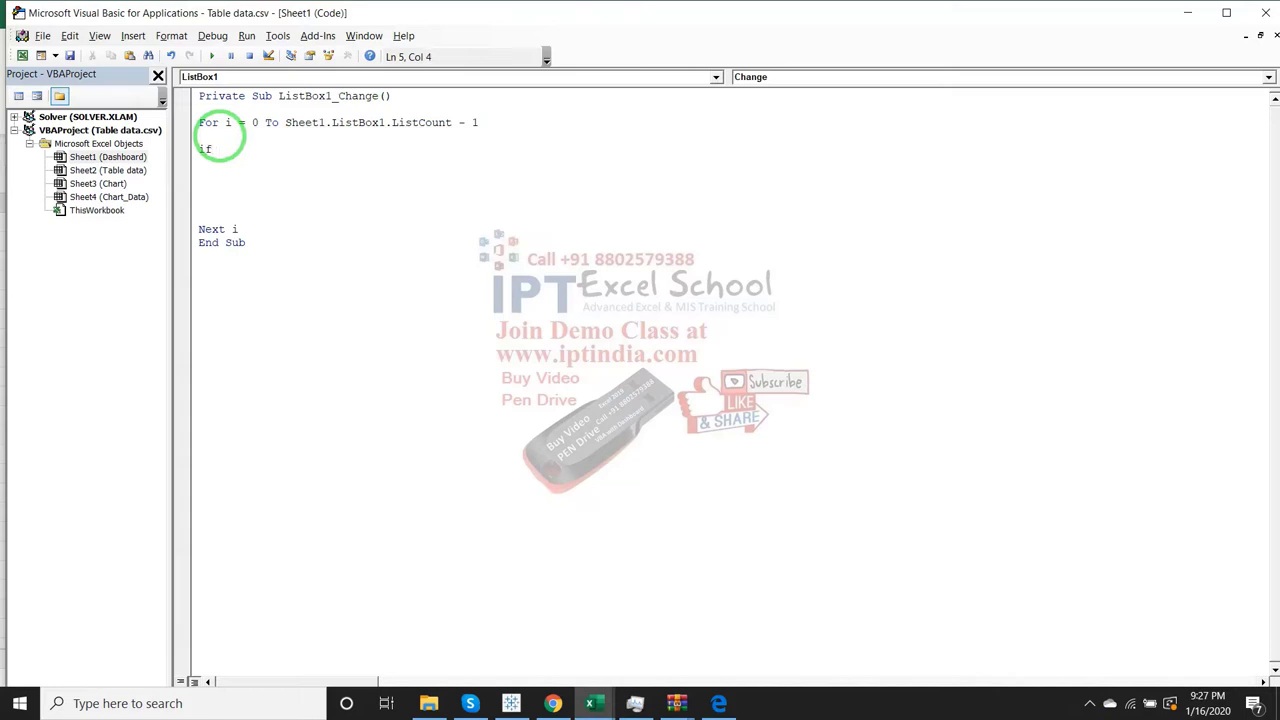
type("sheet1")
type(".")
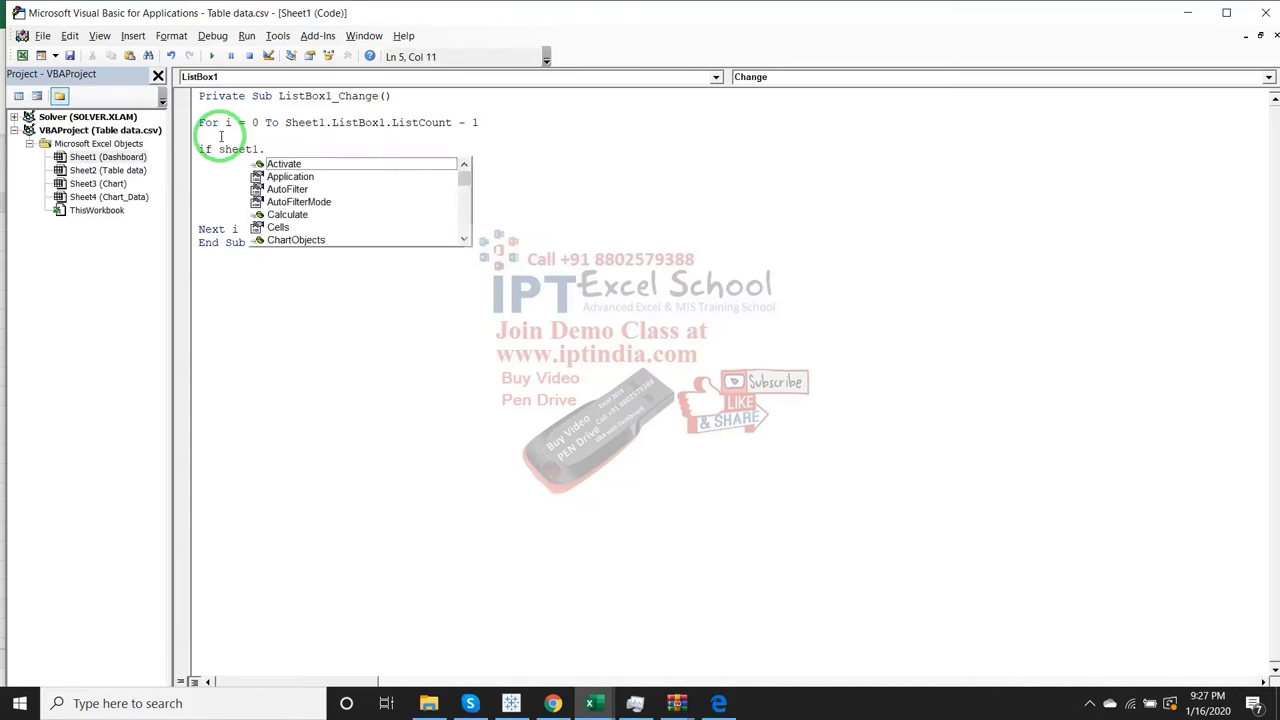
type("li")
key("Tab")
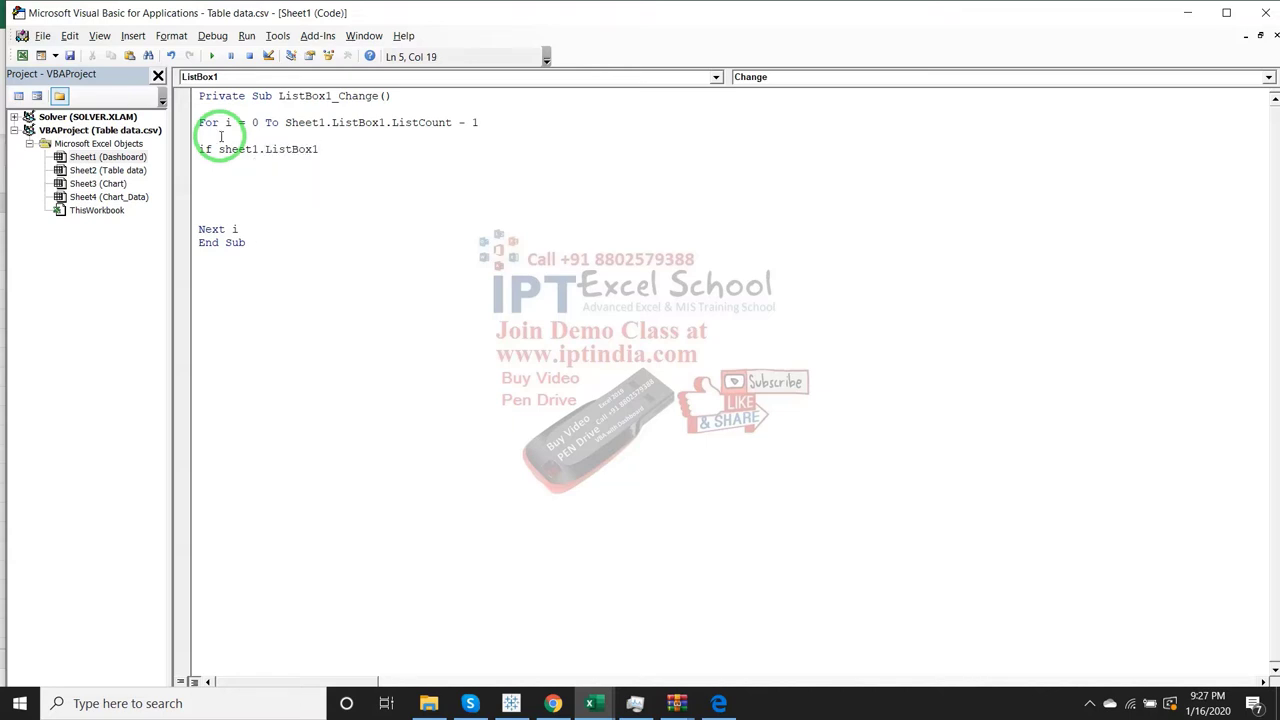
type(".")
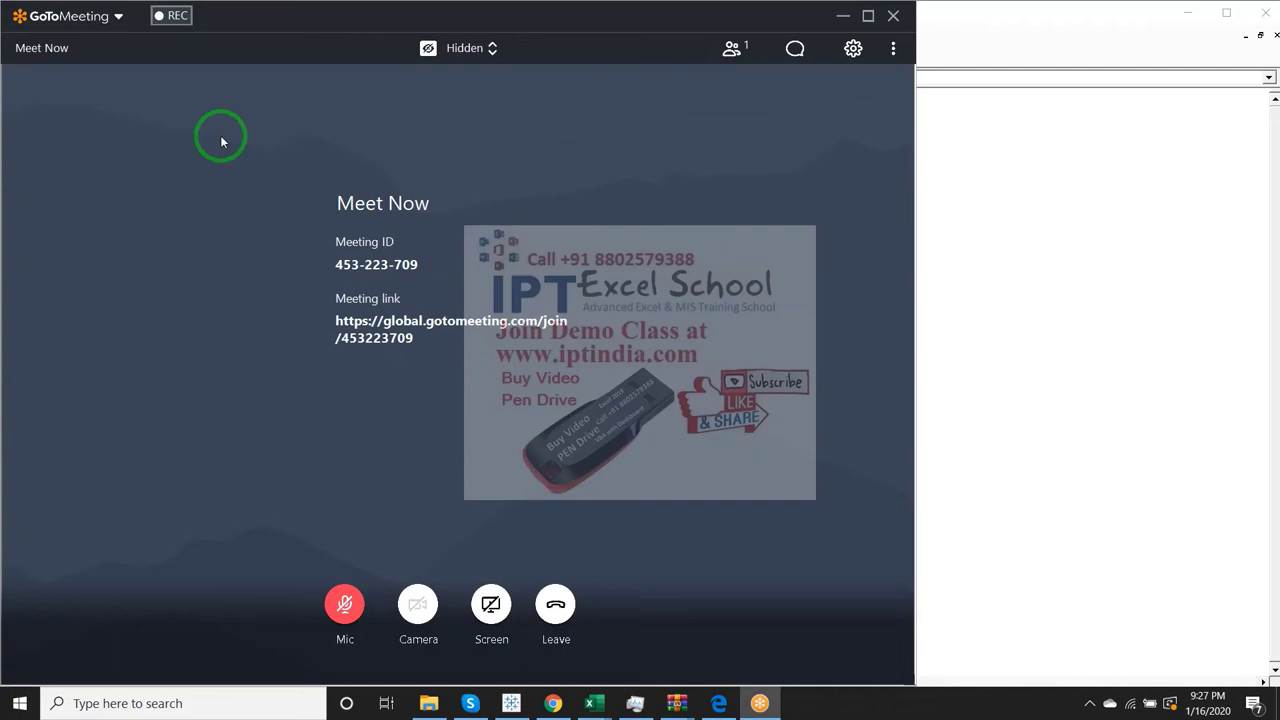
left_click(893, 16)
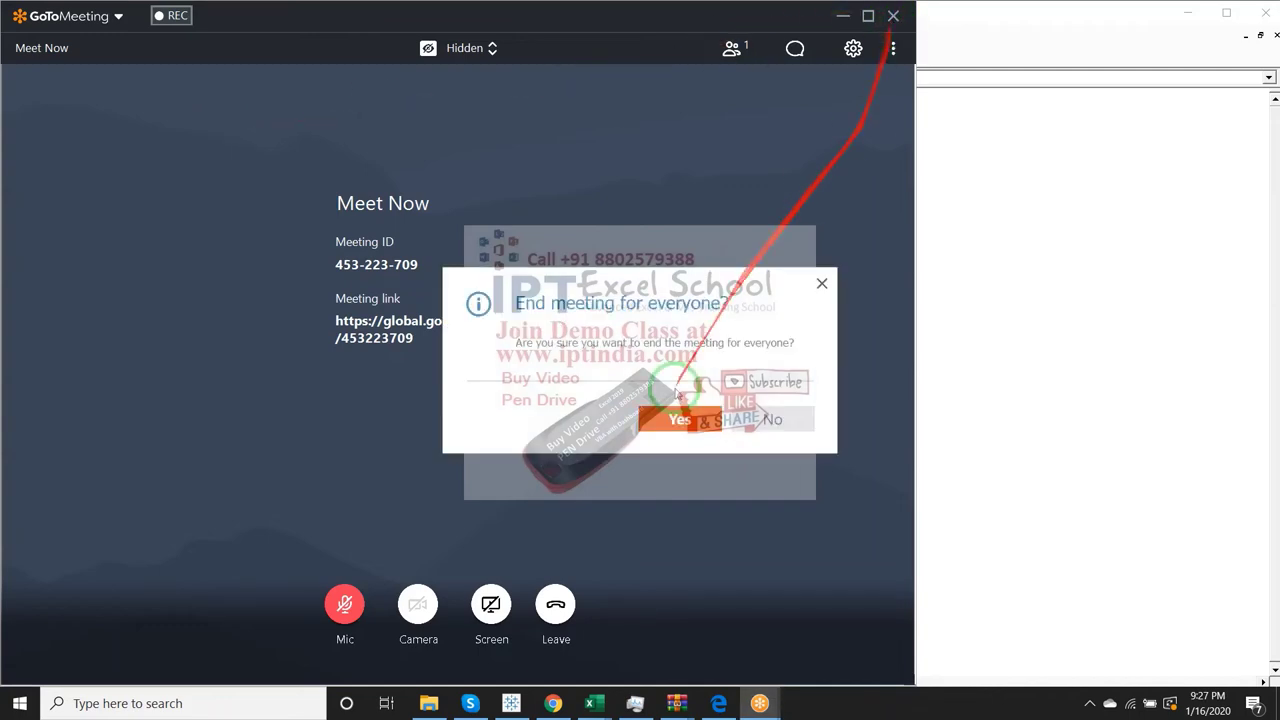
left_click(682, 418)
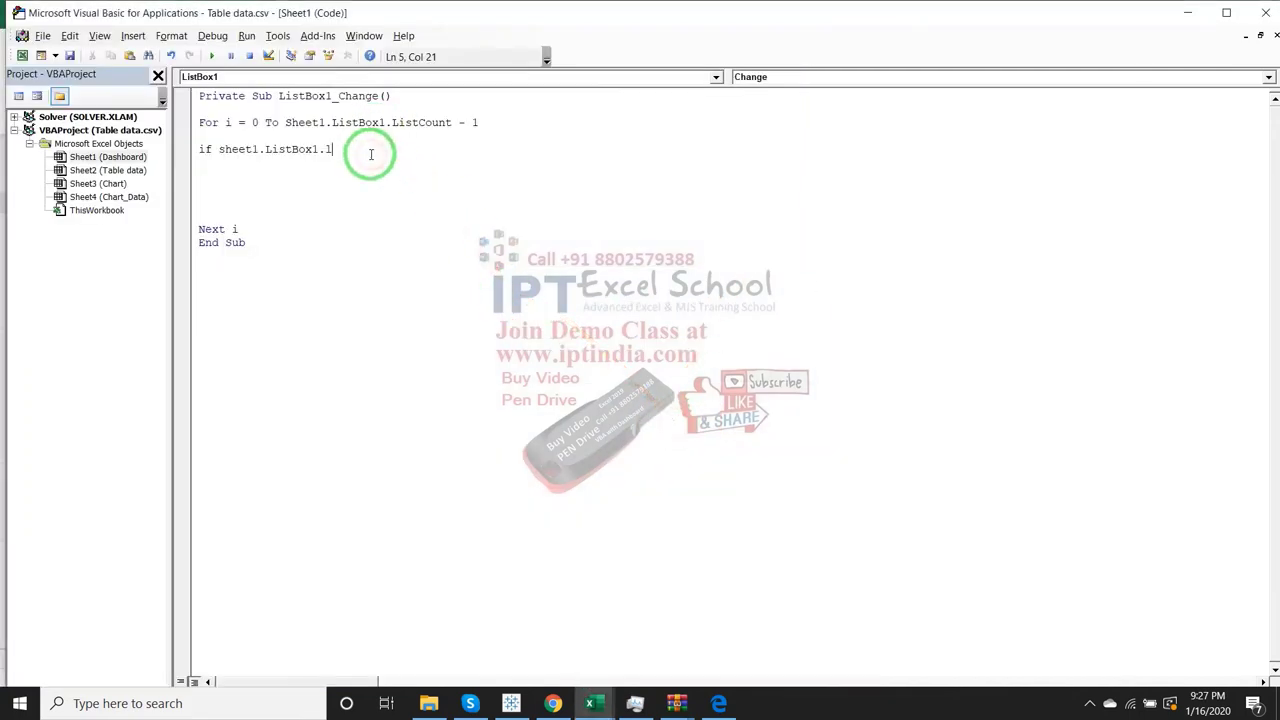
- Complete the condition as 'If Sheet1.ListBox1.Selected(i) Then'
key("BackSpace")
key("BackSpace")
type(".s")
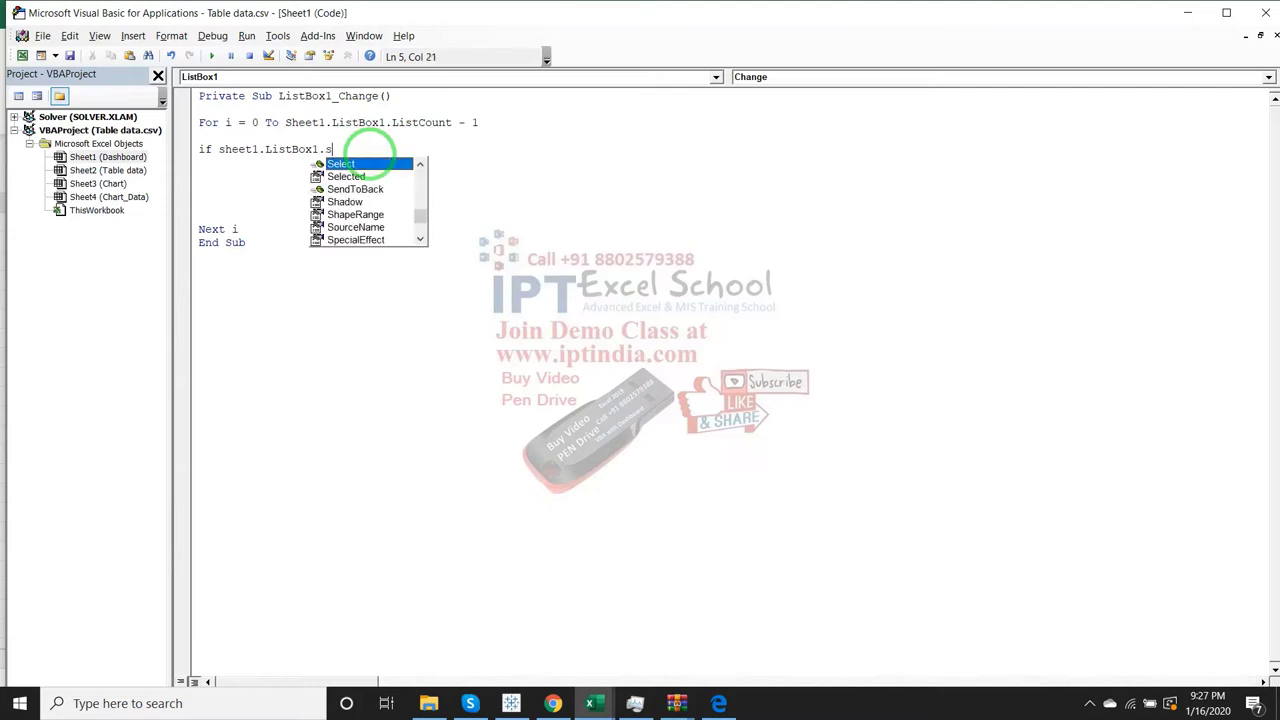
type("e")
key("Down")
key("Tab")
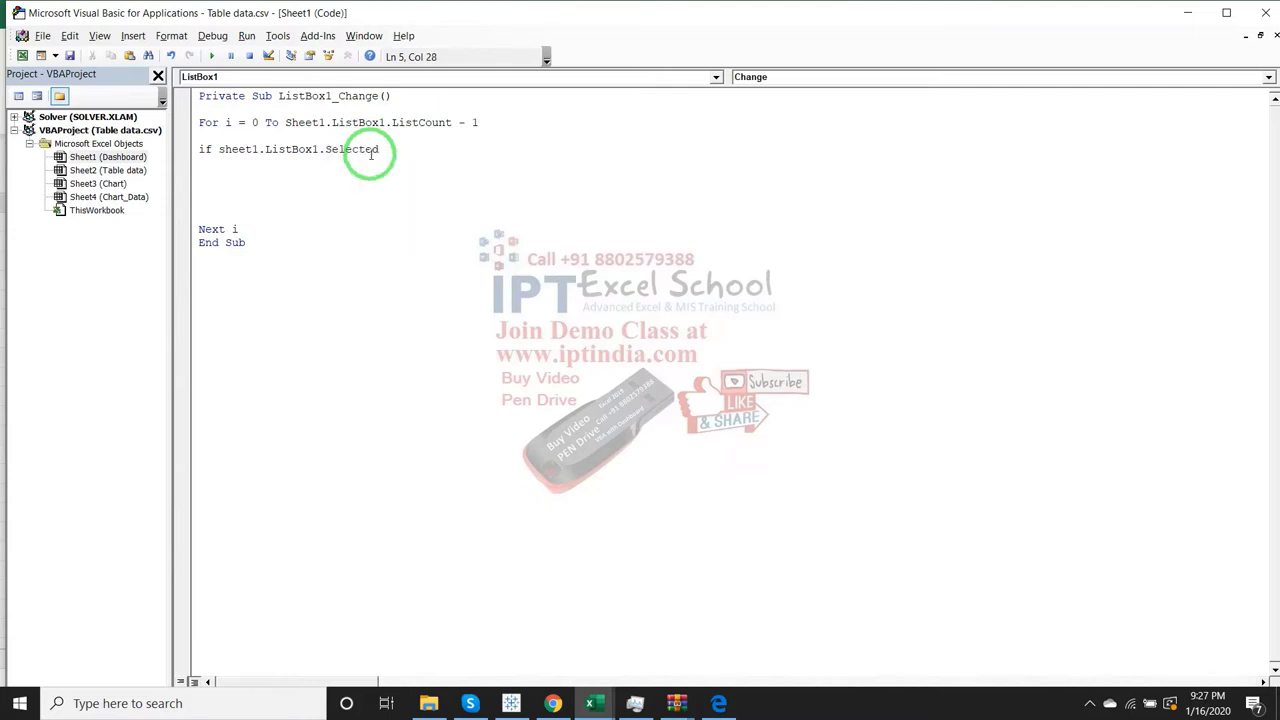
type("(i) ")
type("Then")
key("Return")
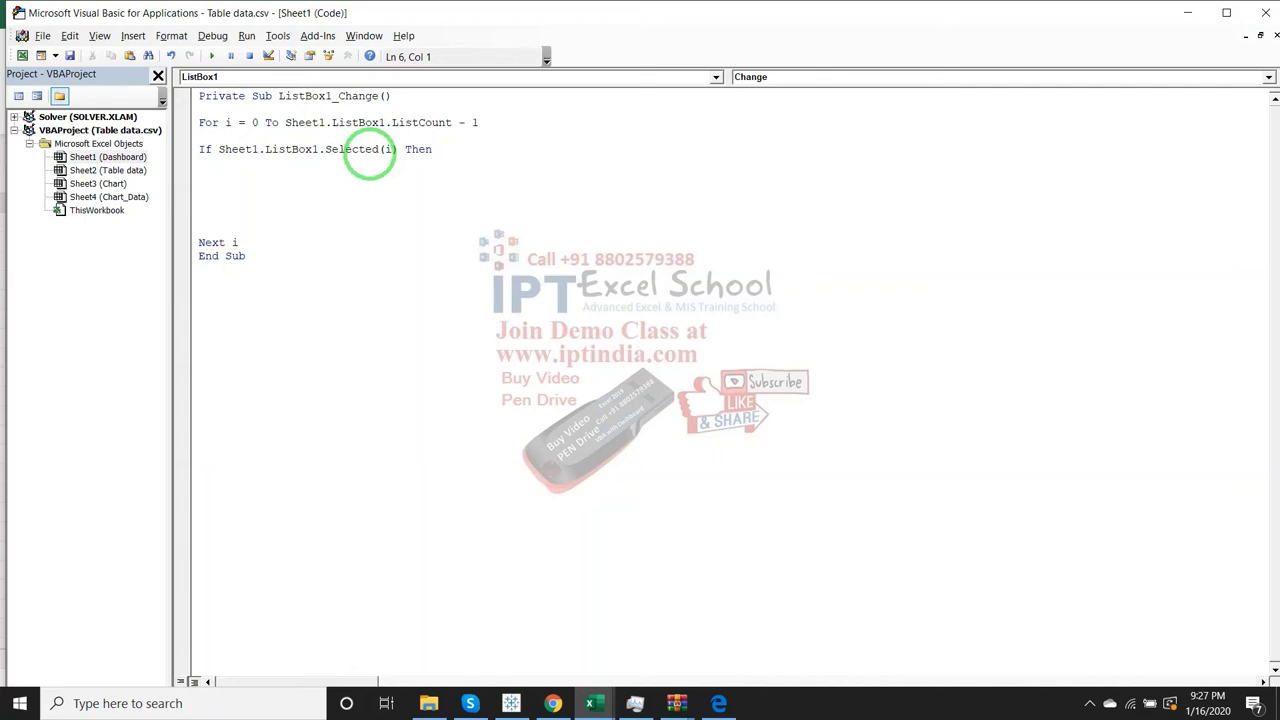
- Add the line Sheets("Table Data").Range("G" & i+1).Value = "Y" under the If
type("sh")
type("eets")
type("(\"Dat")
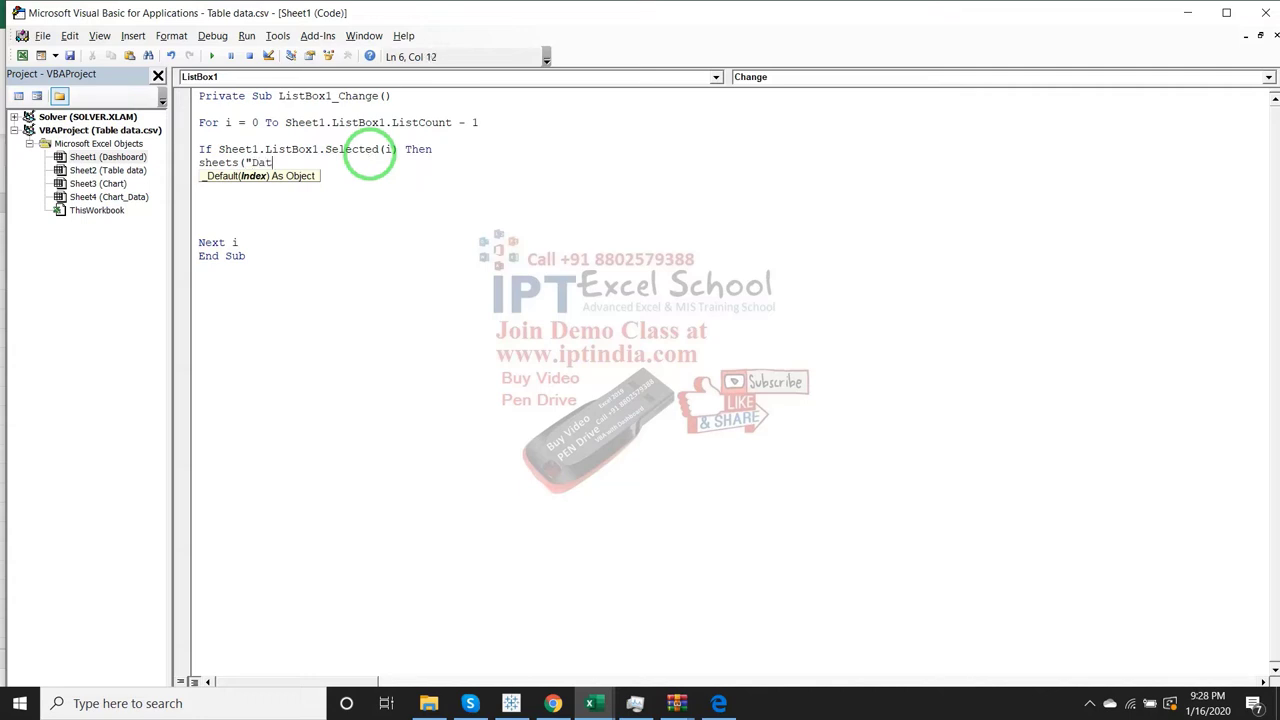
type("a")
key("BackSpace")
key("BackSpace")
key("BackSpace")
key("BackSpace")
type("Table ")
type("Data\"")
type(")")
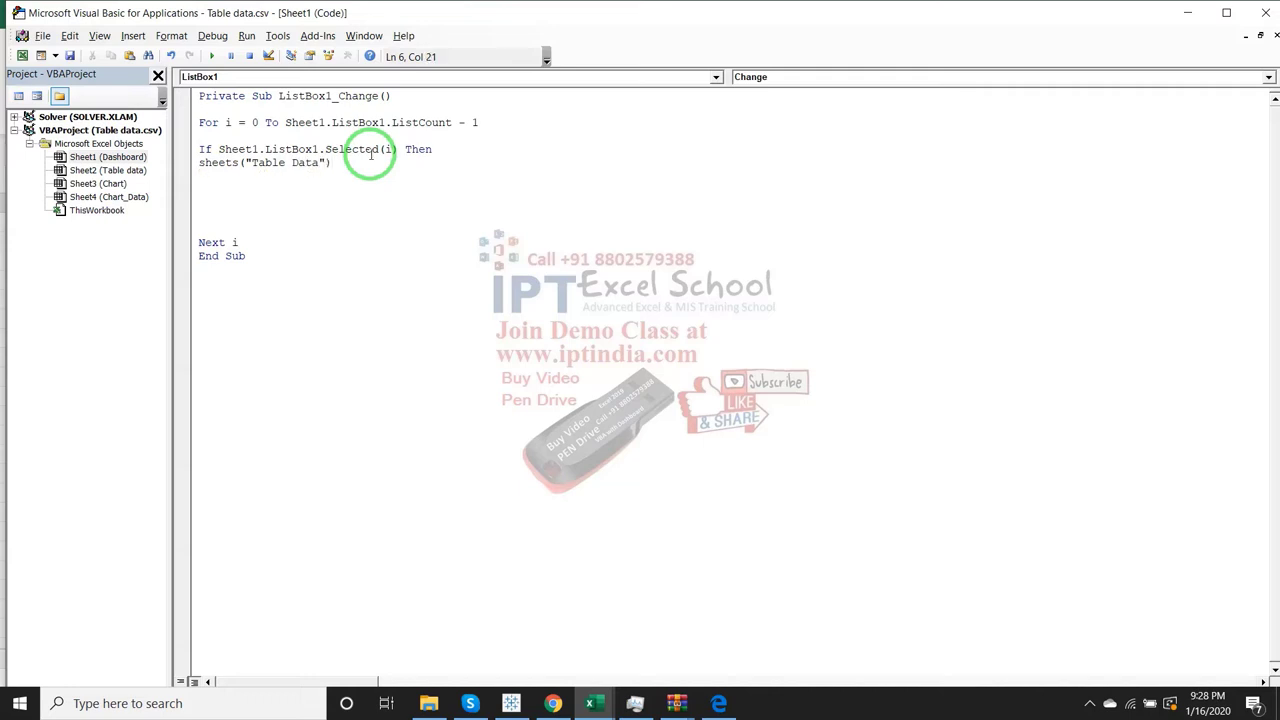
type(".range")
type("(\"G")
type("\" & ")
type("i+1")
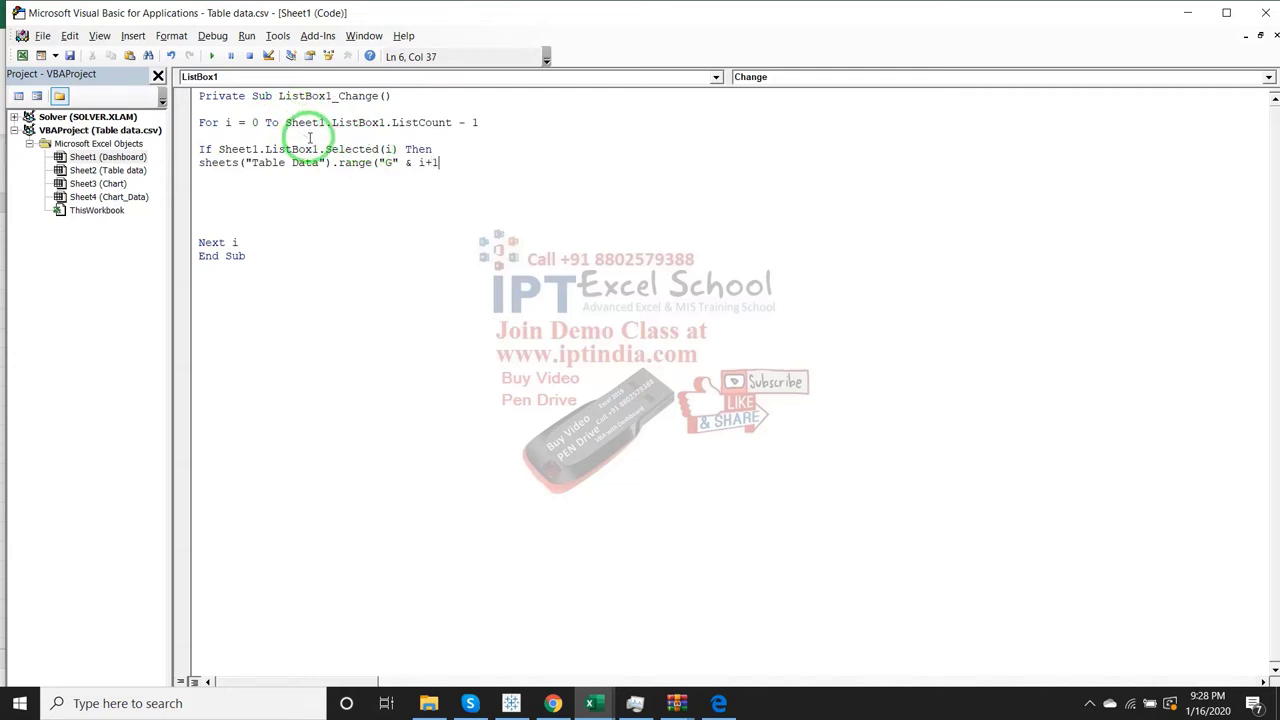
type(").v")
type("alue = ")
type("\"Y\"")
key("Return")
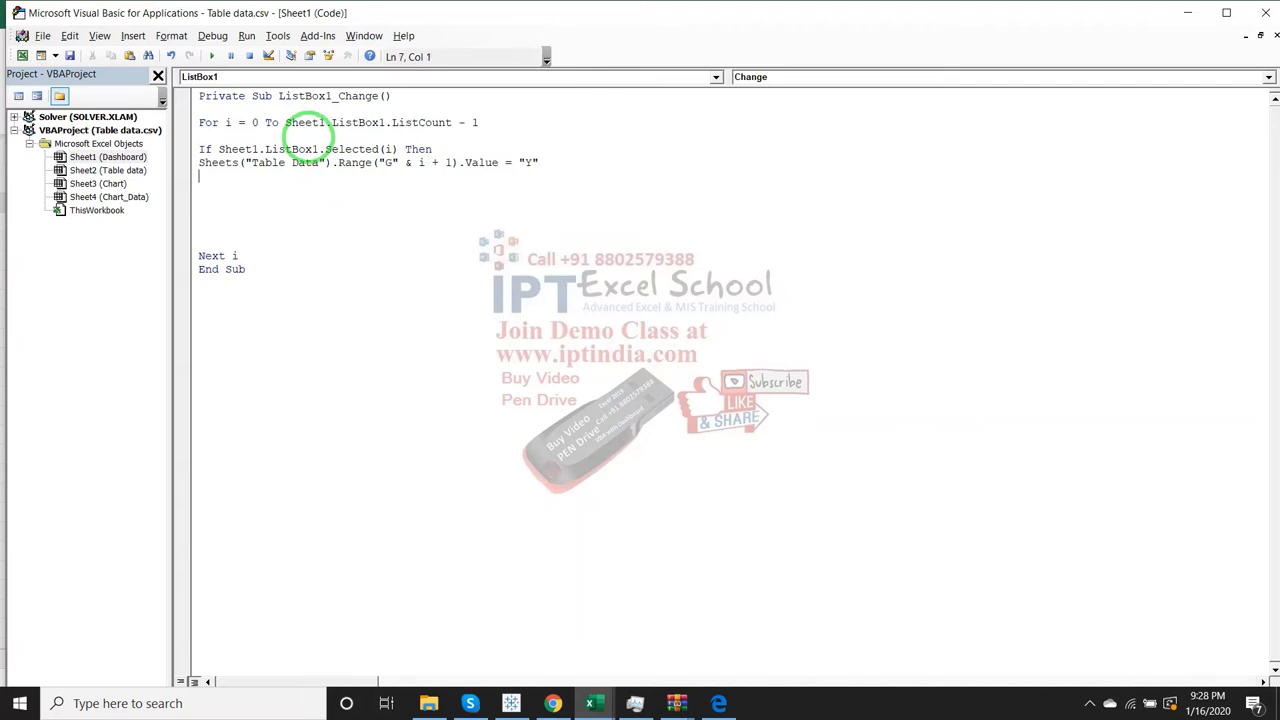
- Add an Else branch writing "N" to the same cell, then close with End If
type("end")
key("BackSpace")
key("BackSpace")
type("lse")
key("Return")
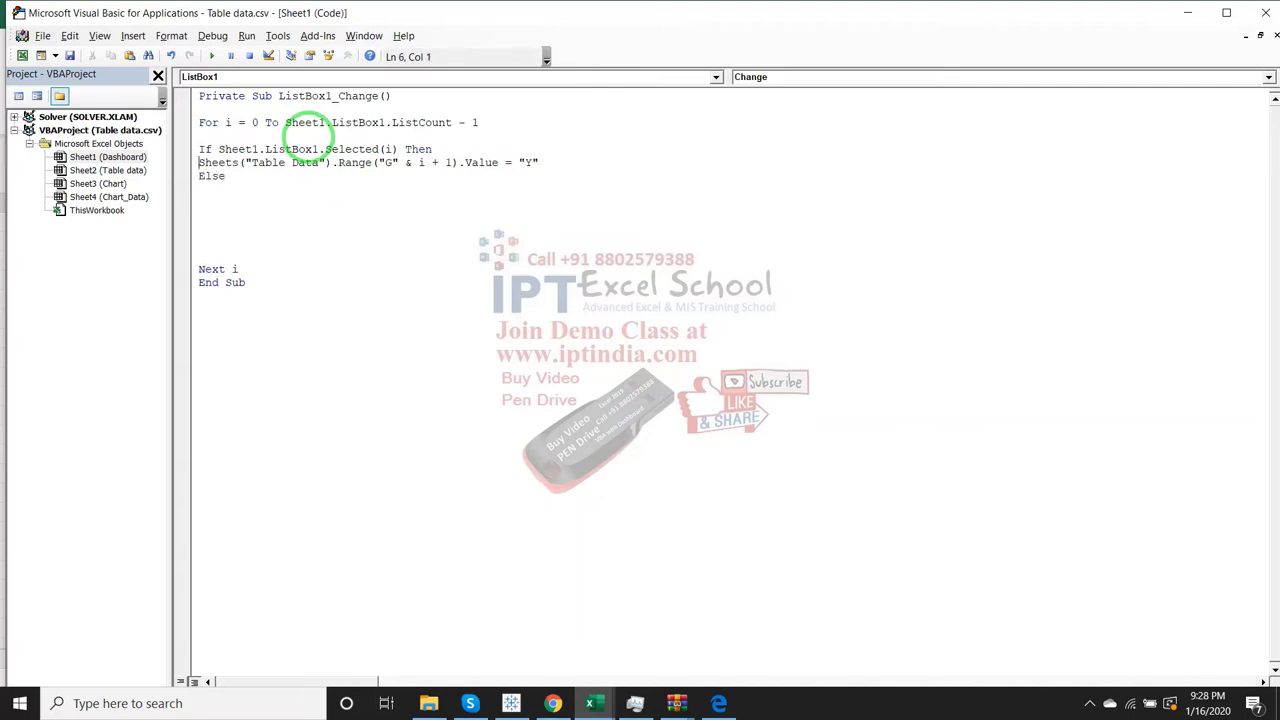
key("shift+Down")
key("ctrl+c")
key("Down")
key("ctrl+v")
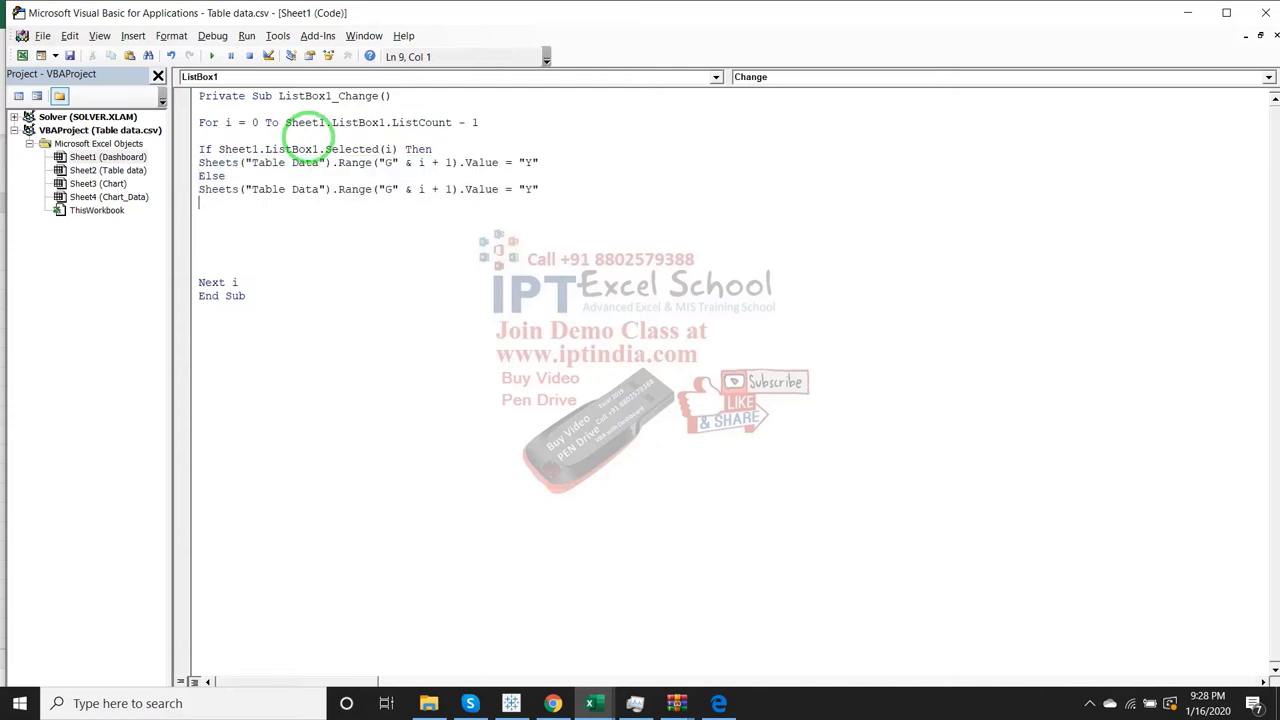
key("BackSpace")
key("BackSpace")
key("BackSpace")
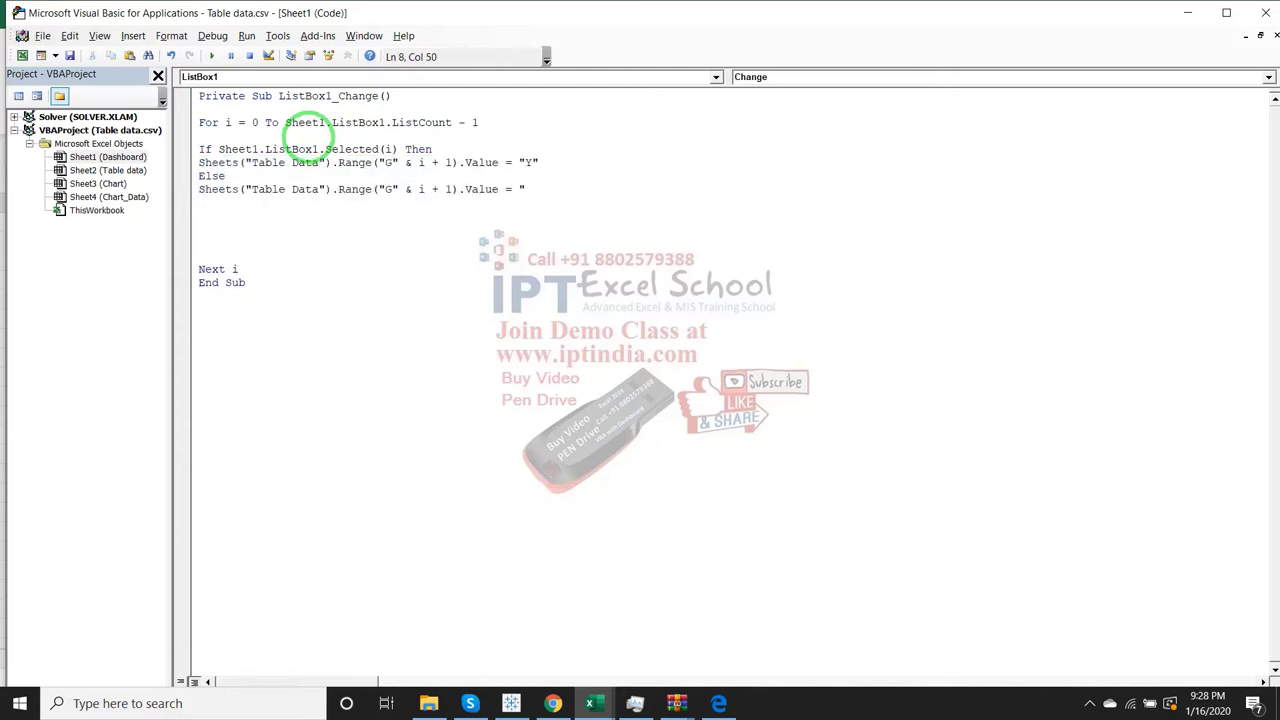
type("N\"")
key("Return")
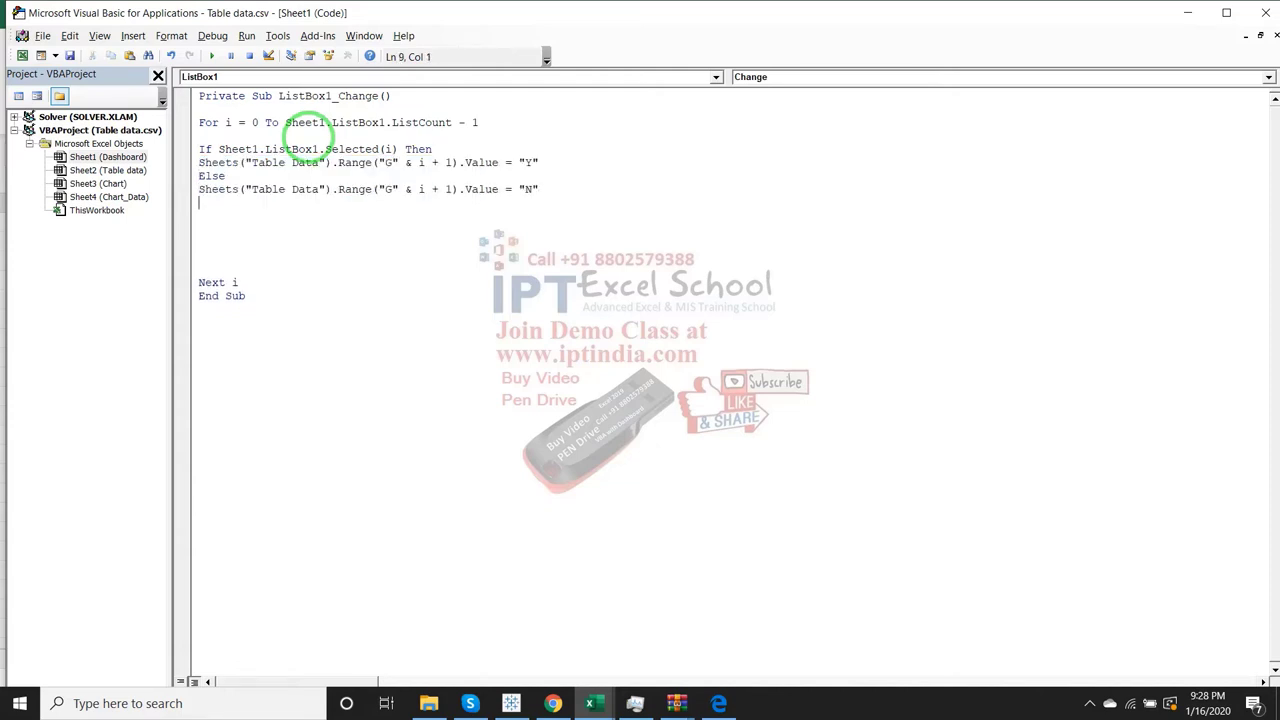
type("end if")
key("Down")
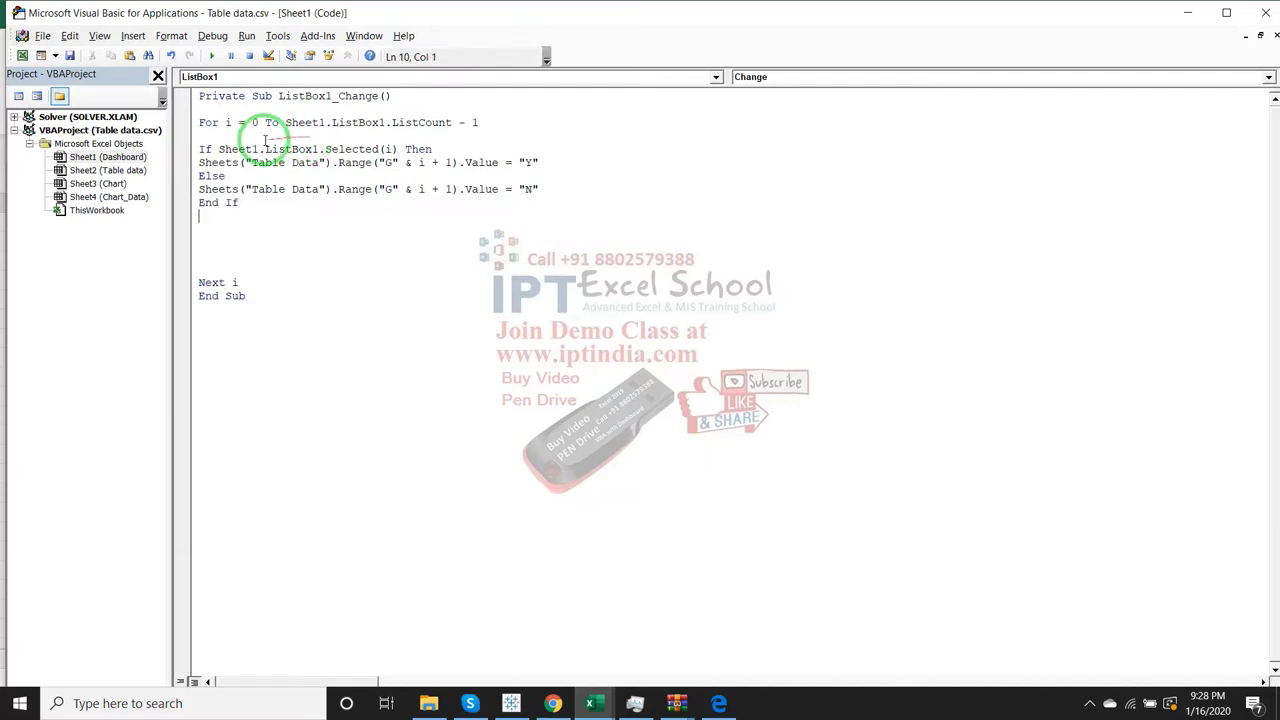
- Back in Excel, tick in.mohalla.sharechat on the Dashboard and check its flag in Table data
left_click(589, 700)
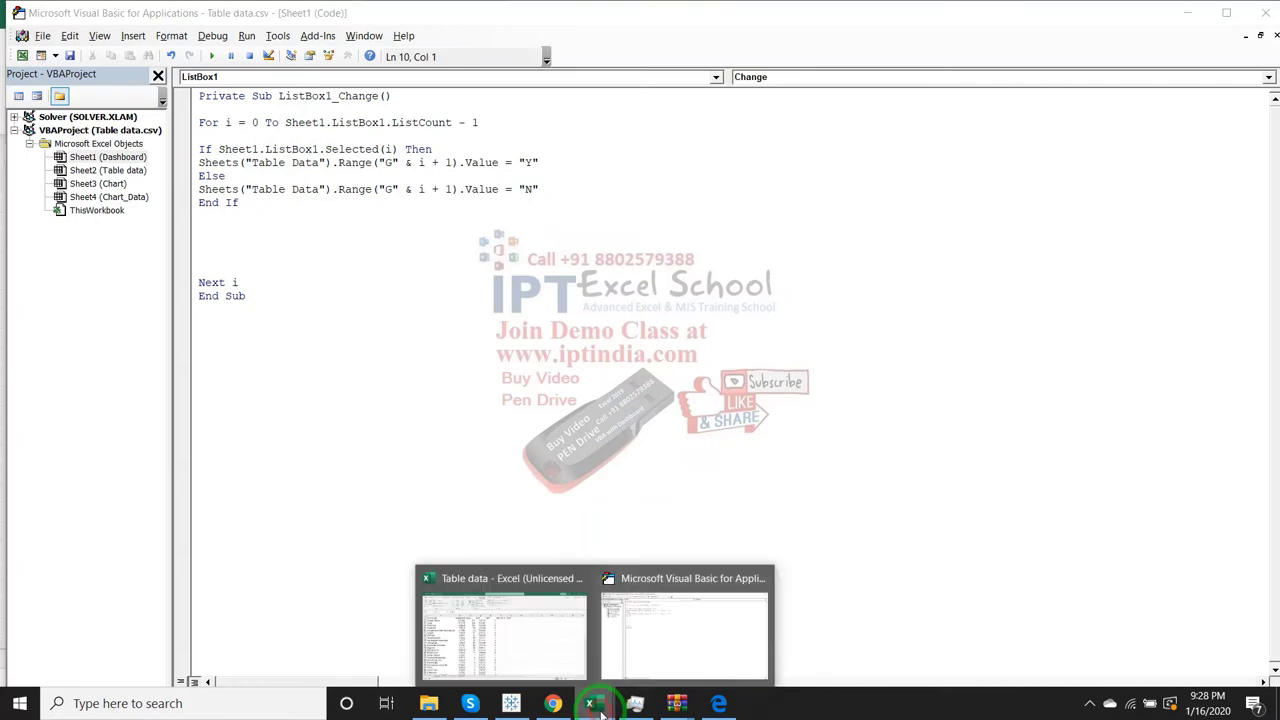
left_click(576, 665)
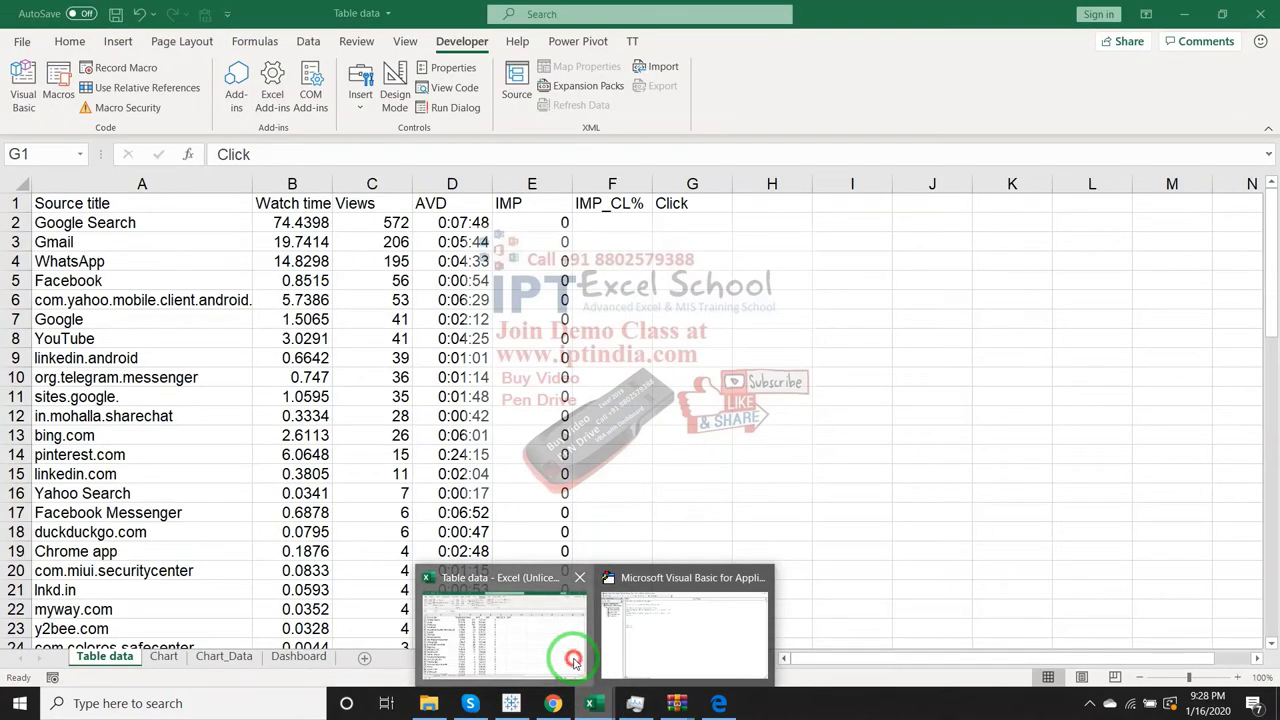
left_click(322, 660)
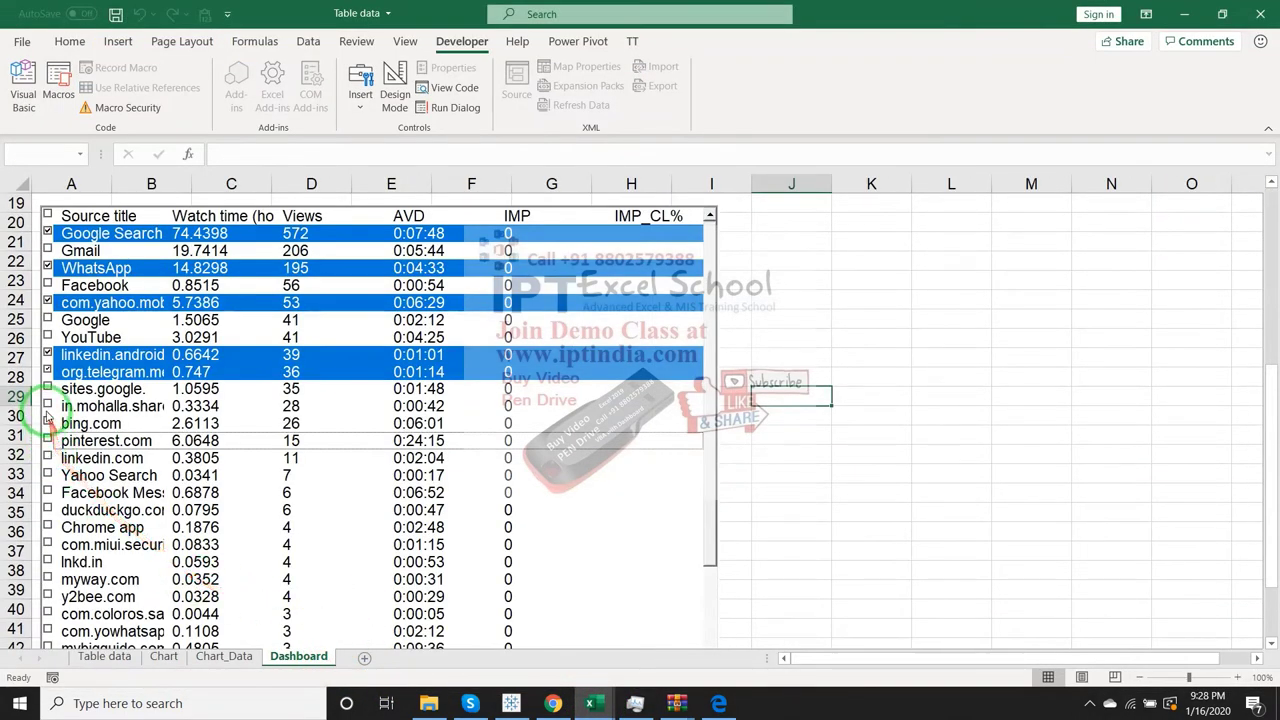
left_click(47, 406)
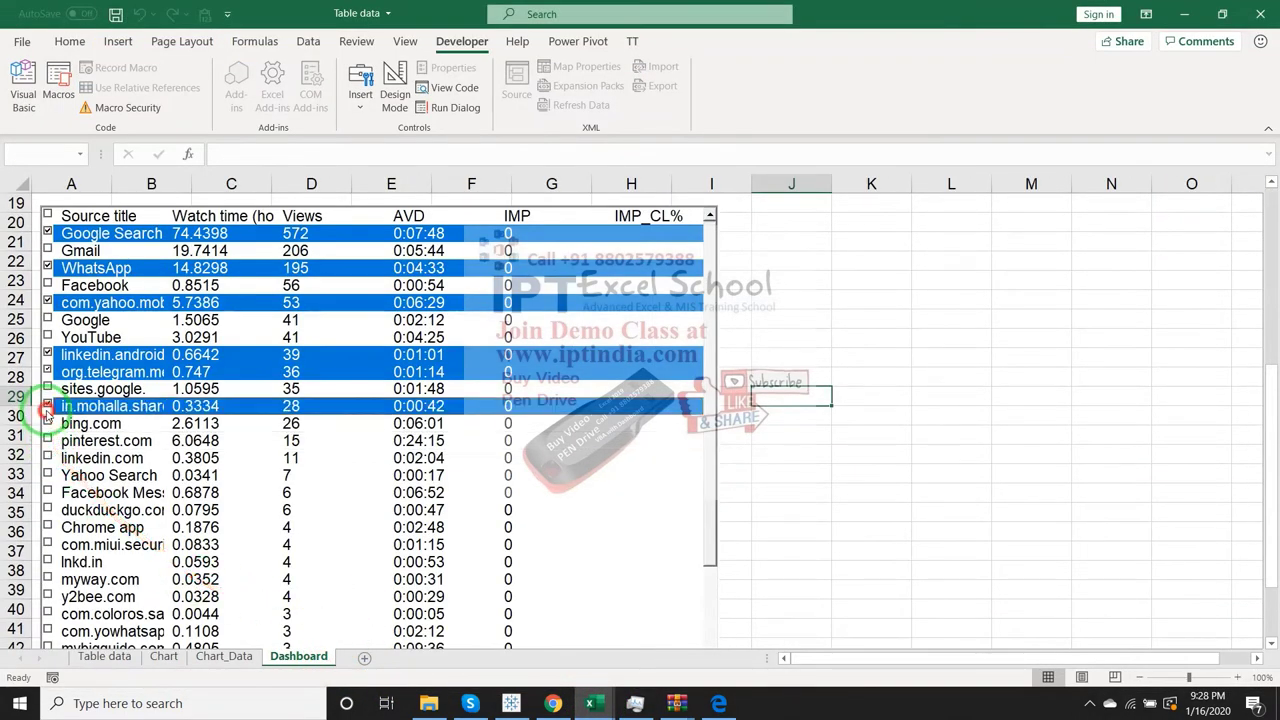
left_click(110, 657)
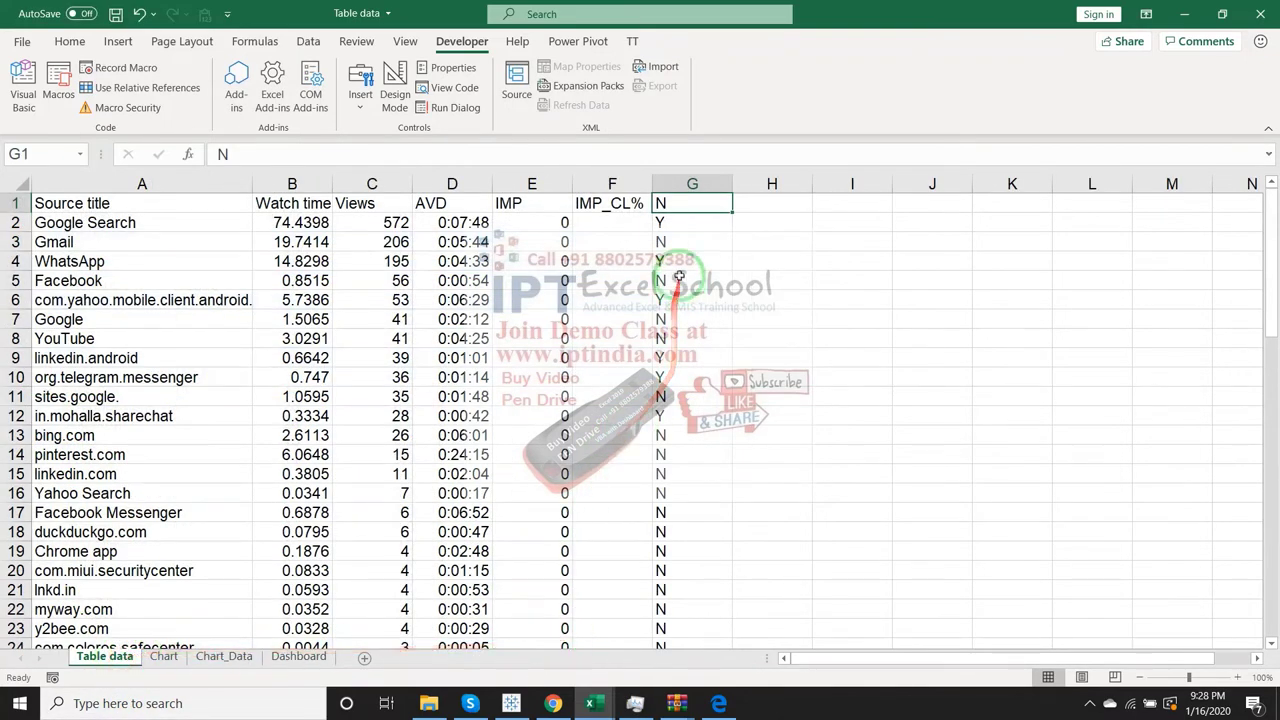
scroll(751, 591, "down", 8)
scroll(751, 591, "down", 1)
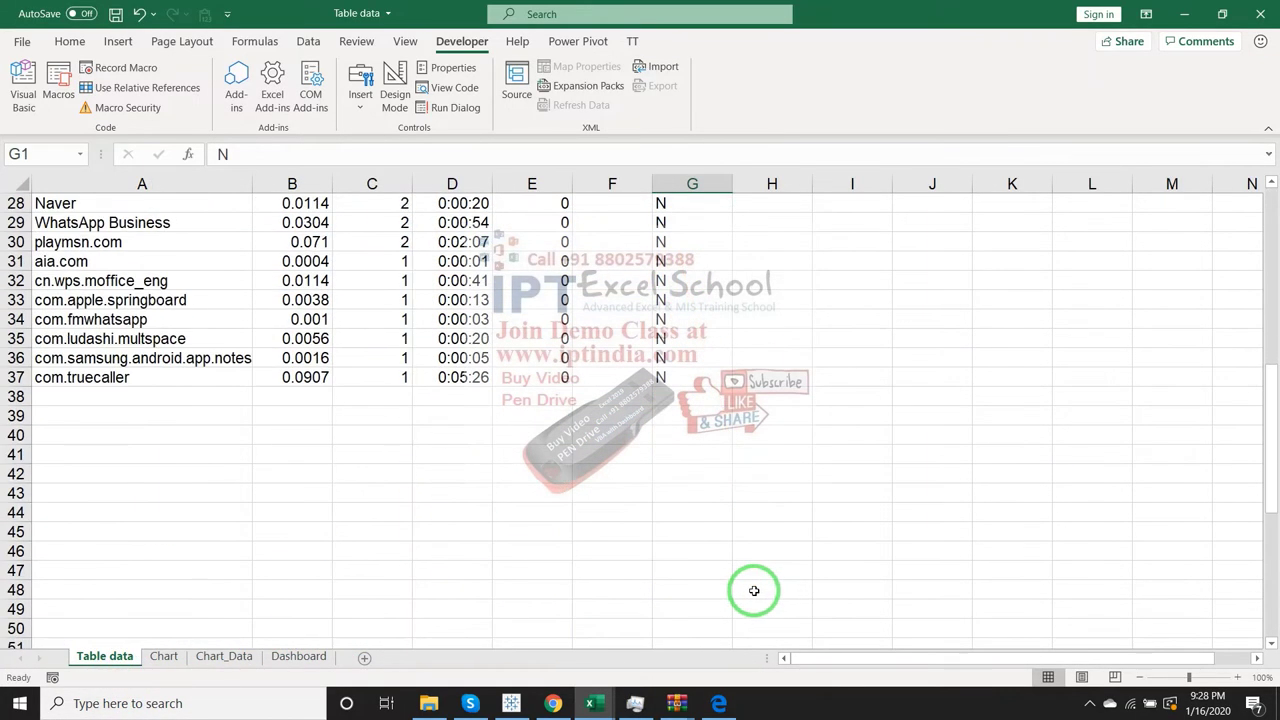
scroll(754, 590, "up", 9)
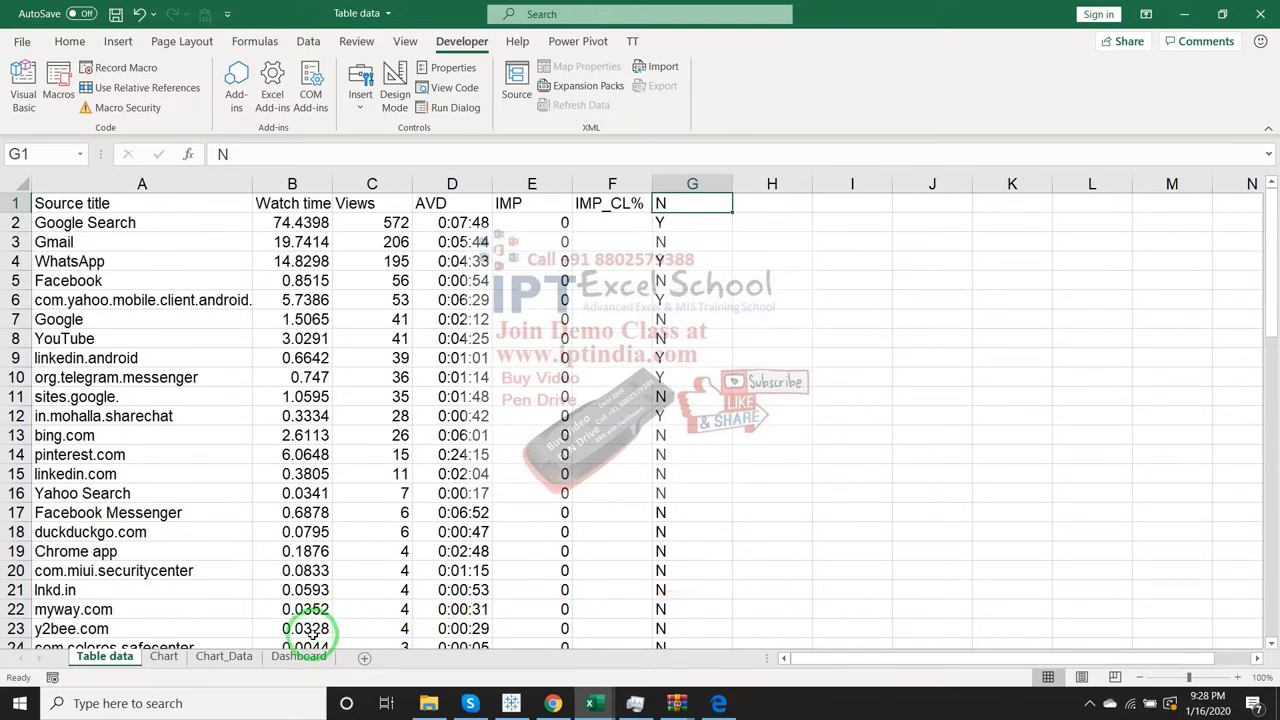
left_click_drag(320, 634, 478, 480)
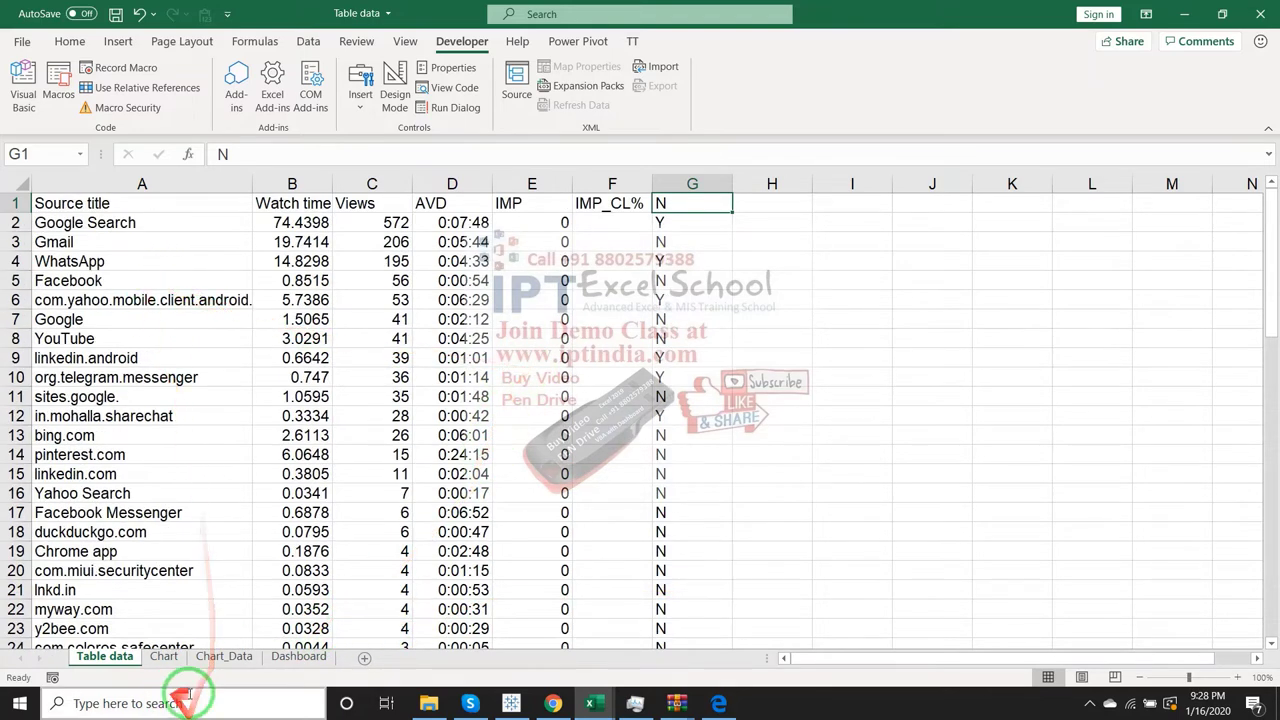
- Tick Gmail on the Dashboard and verify the Y/N flags in Table data column G
left_click(290, 660)
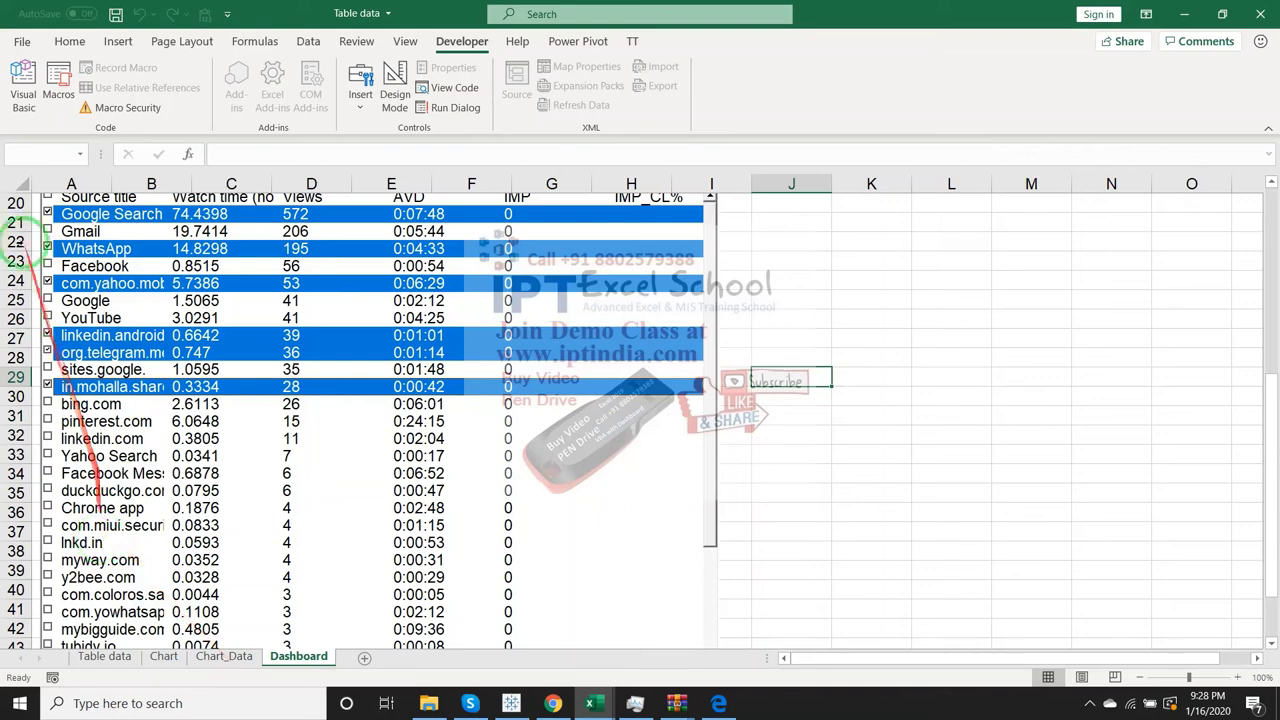
left_click(47, 231)
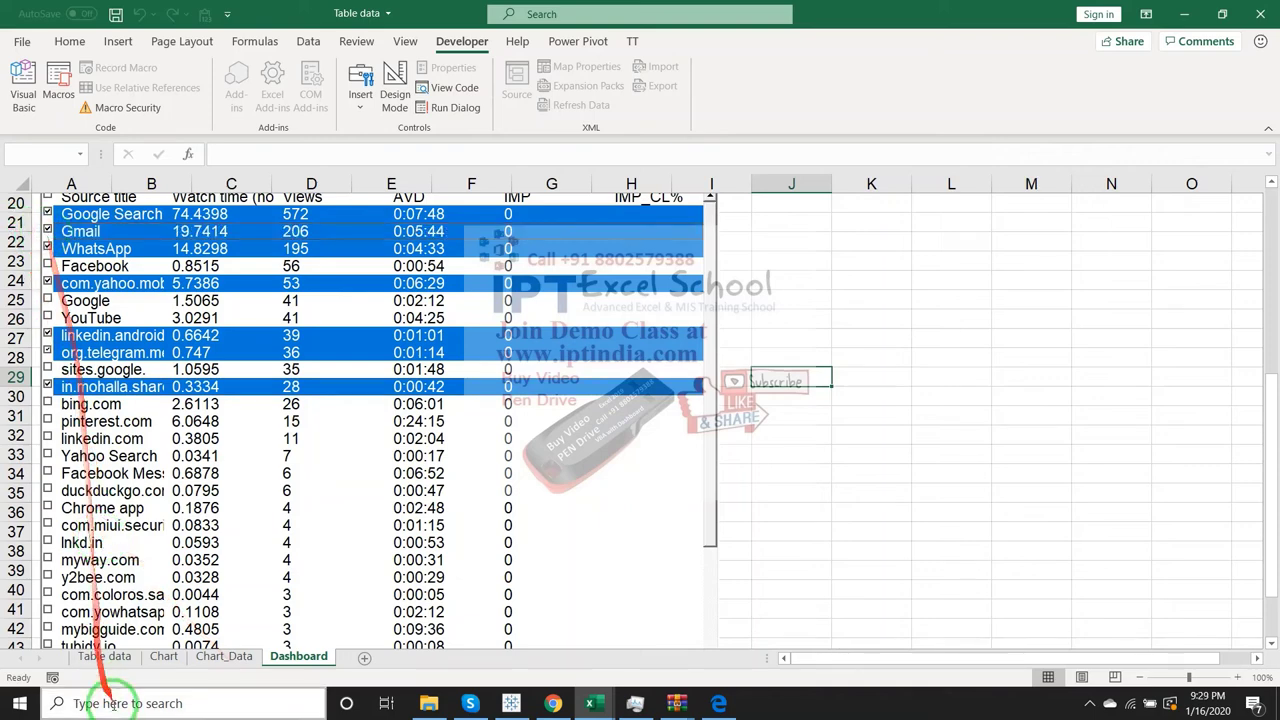
left_click(104, 656)
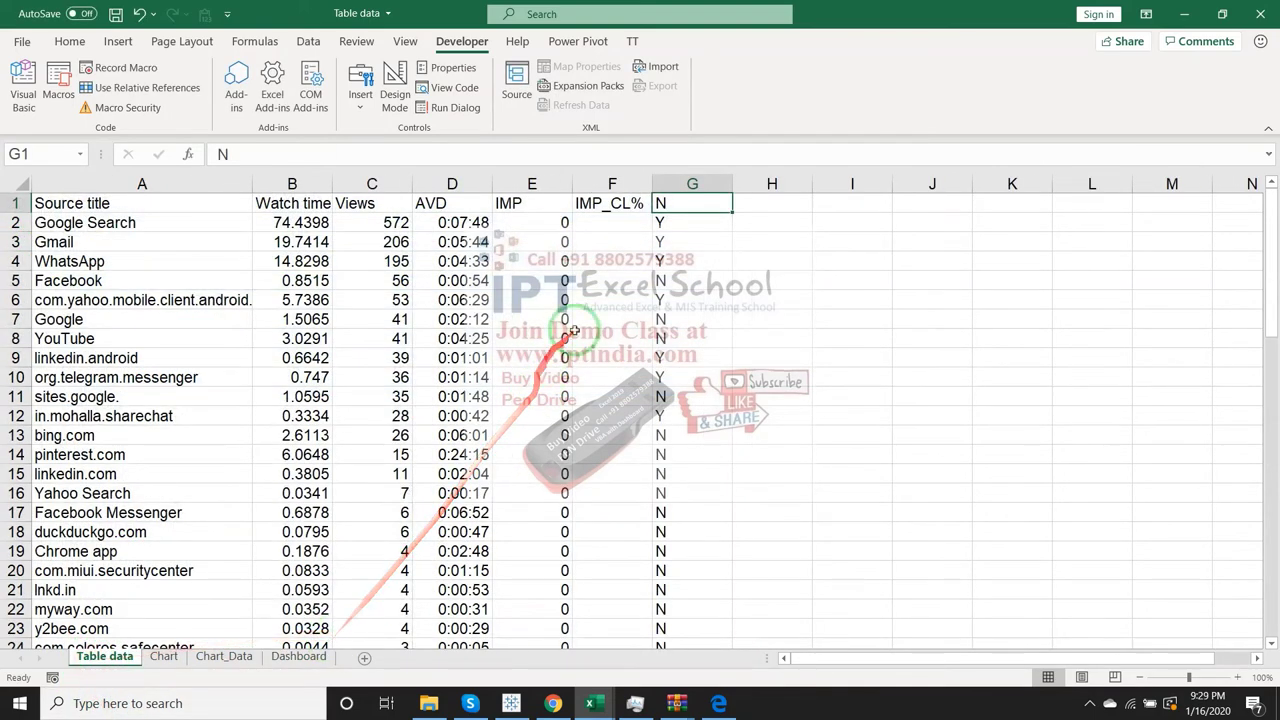
left_click(681, 247)
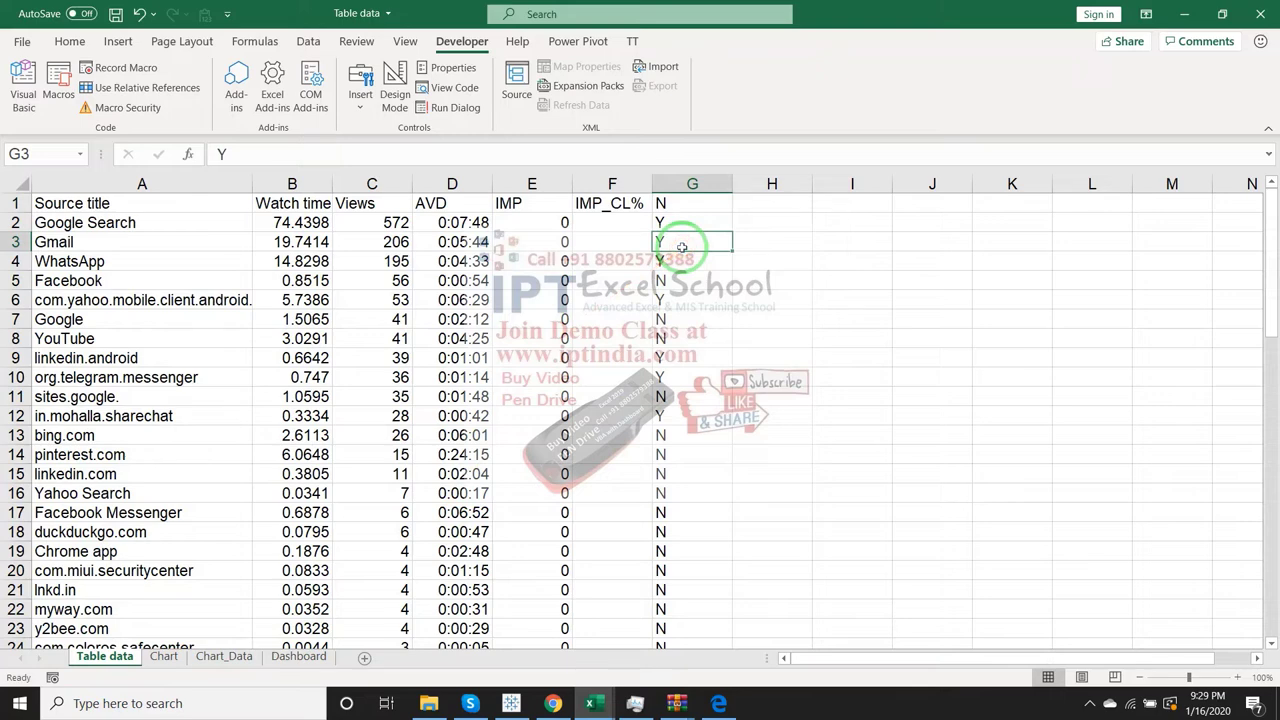
left_click_drag(681, 222, 689, 445)
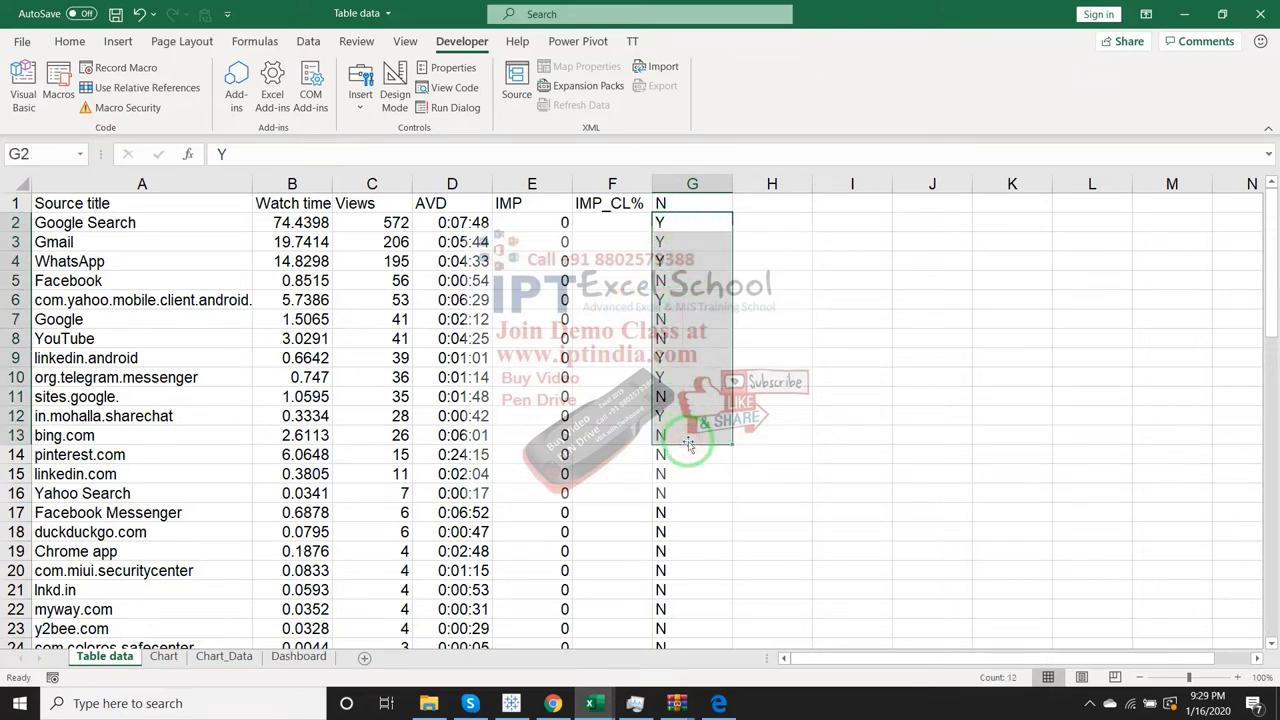
left_click_drag(660, 224, 650, 400)
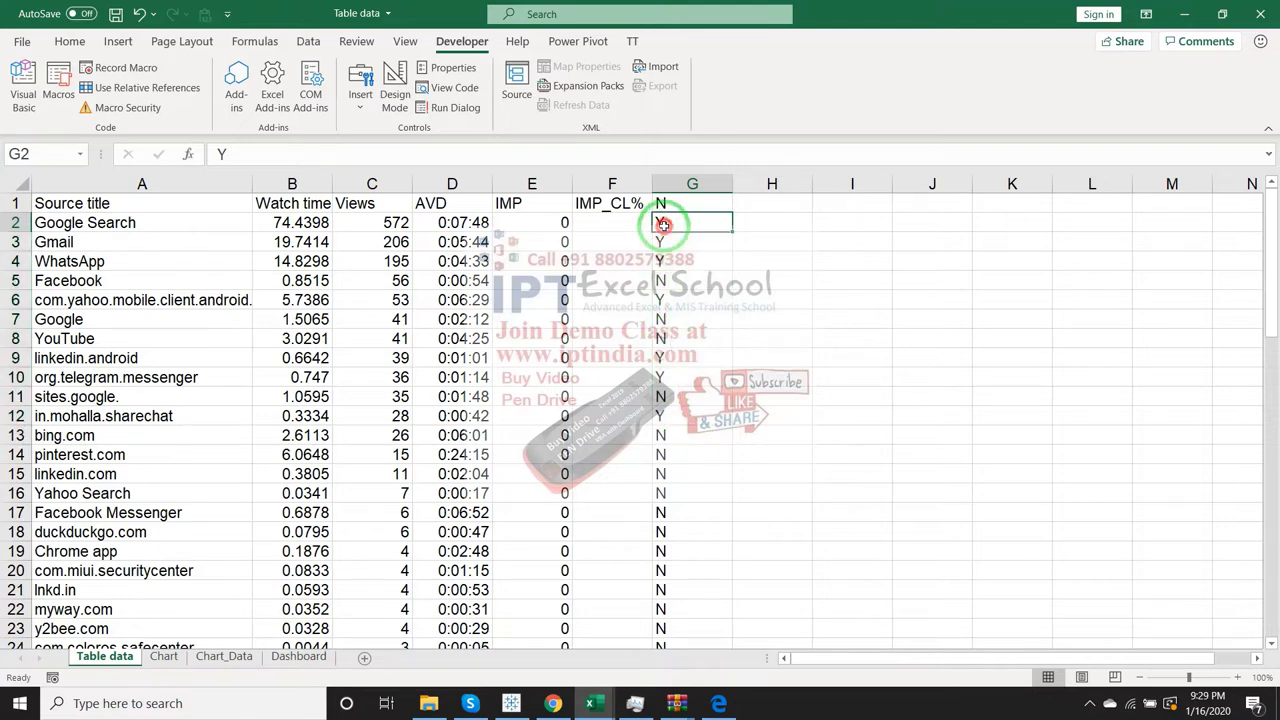
left_click(663, 398)
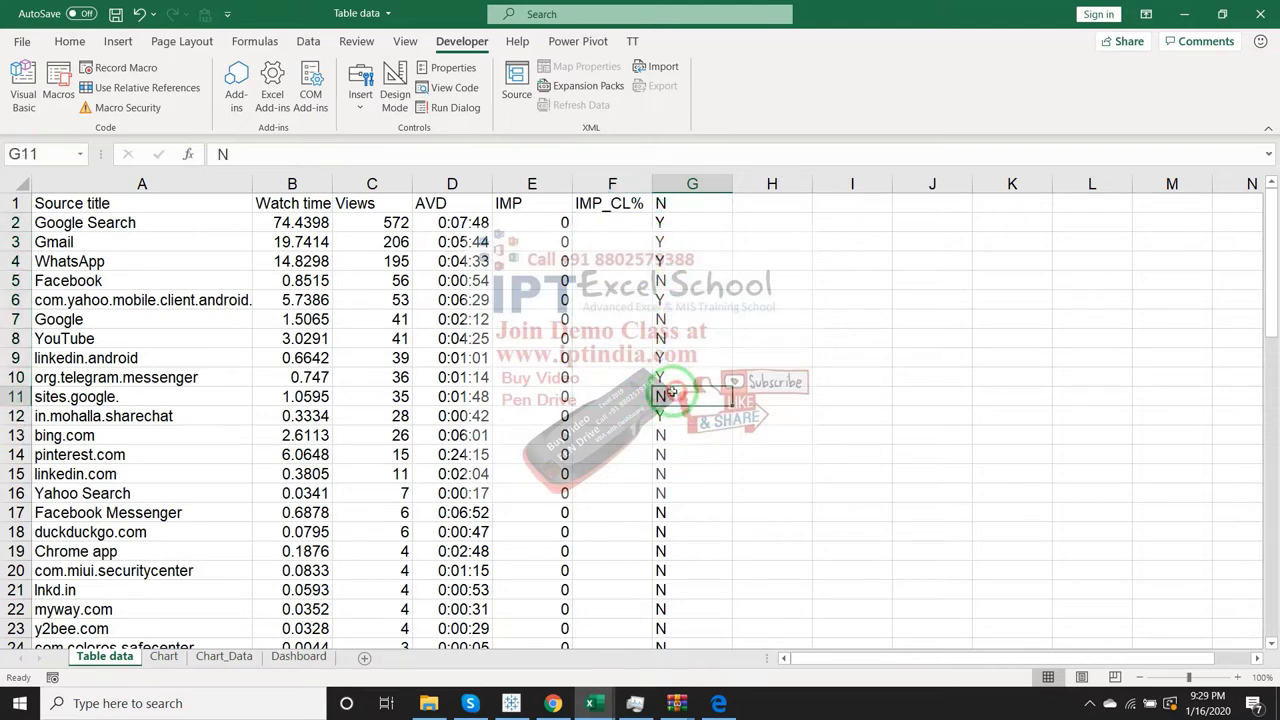
- Go to the Chart_Data sheet and select the header cells B1:E1
left_click(230, 657)
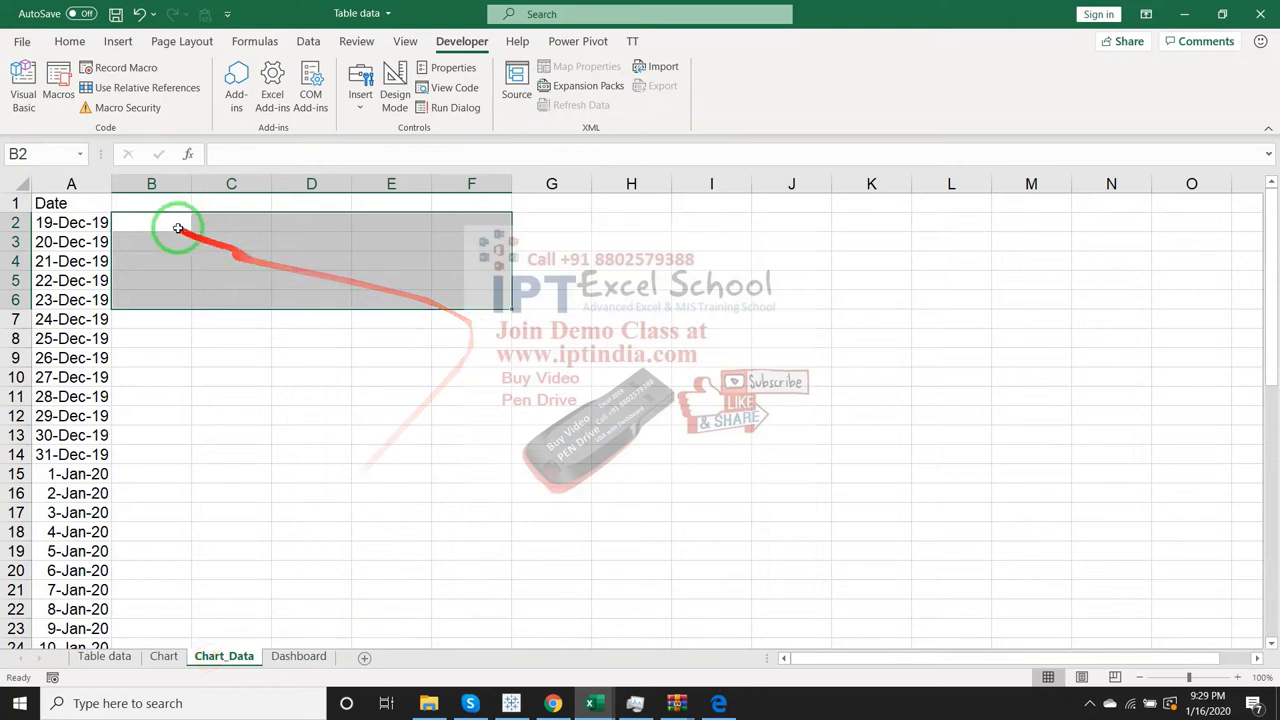
left_click_drag(151, 204, 367, 203)
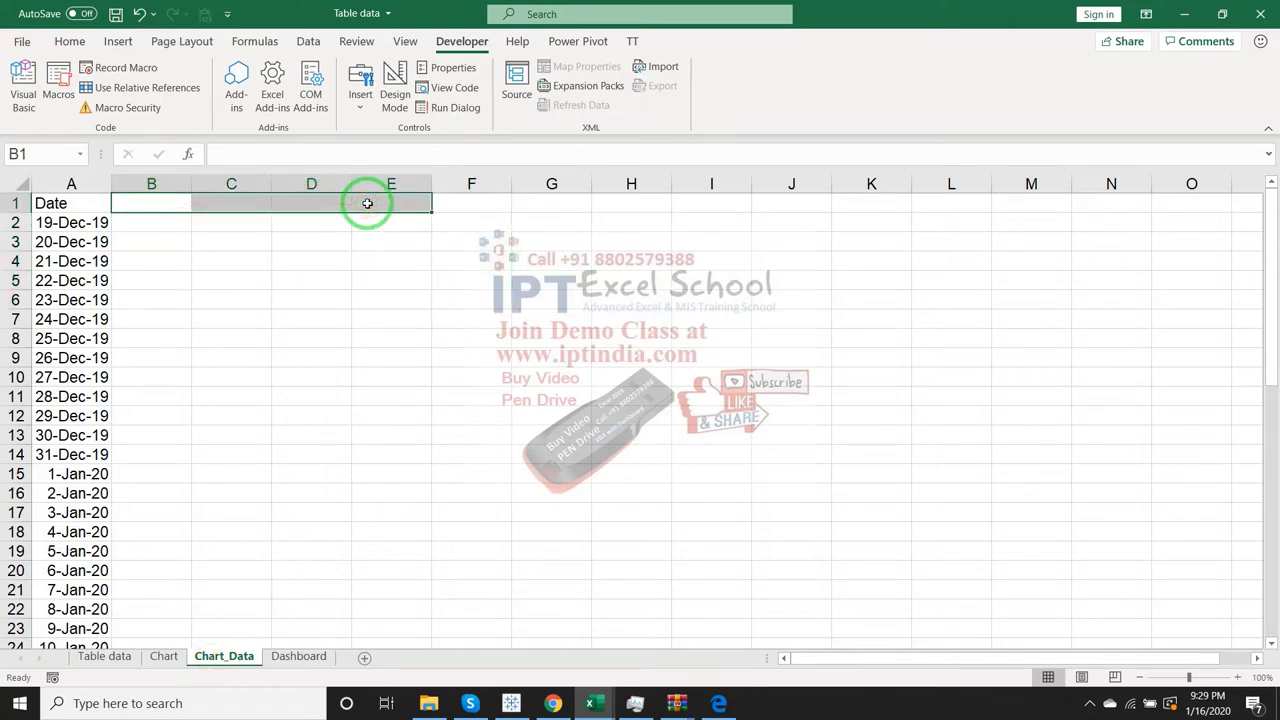
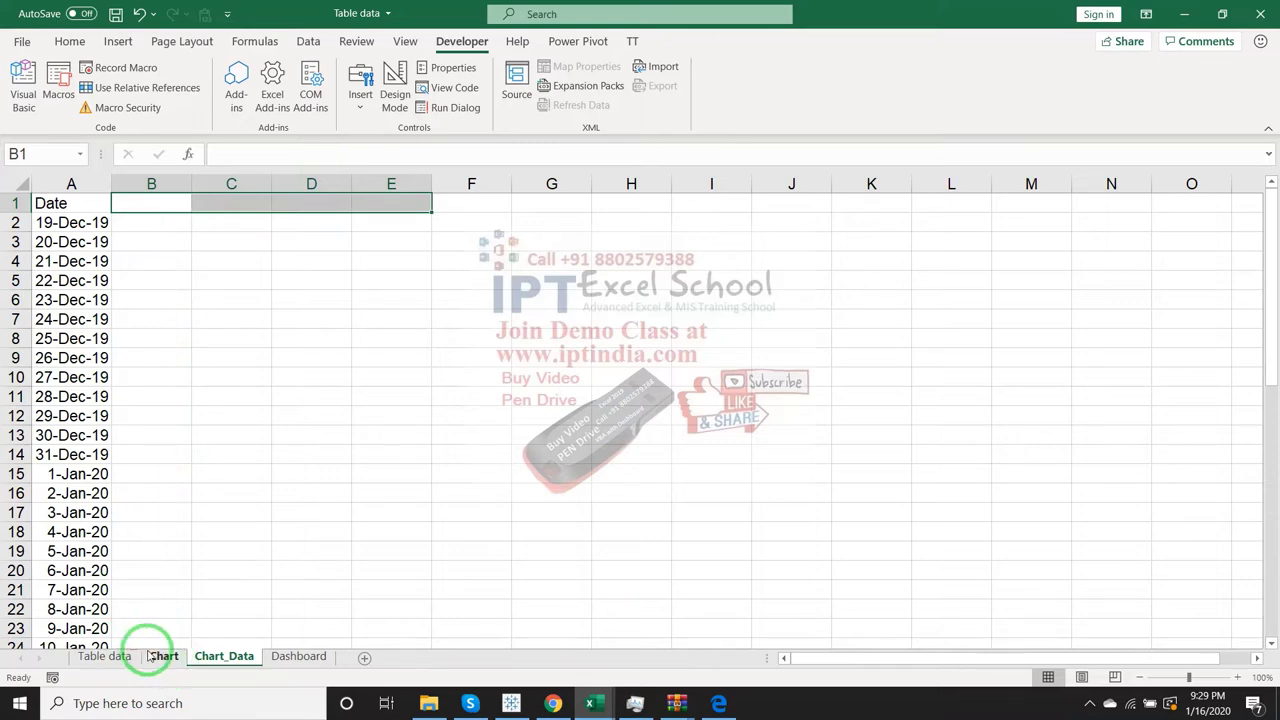
- On the Table data sheet, enter =COUNTIF(G2:G2,G2) in cell H2
left_click(124, 656)
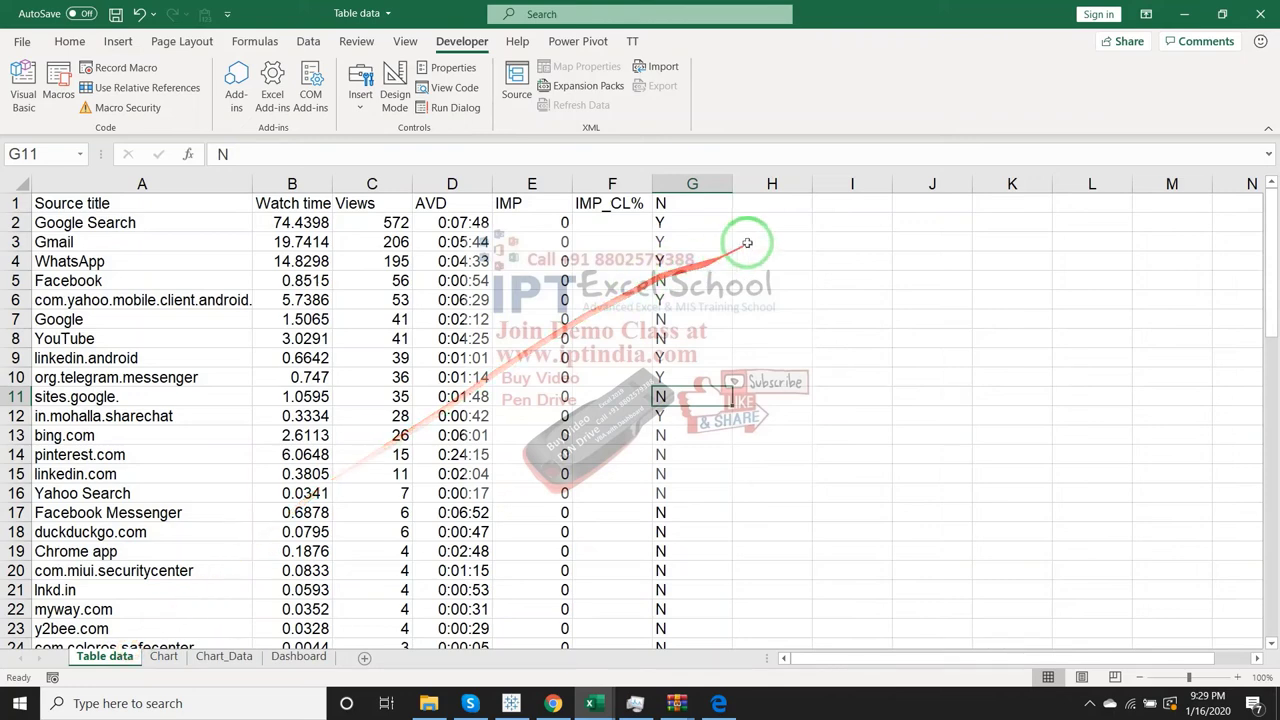
left_click(758, 224)
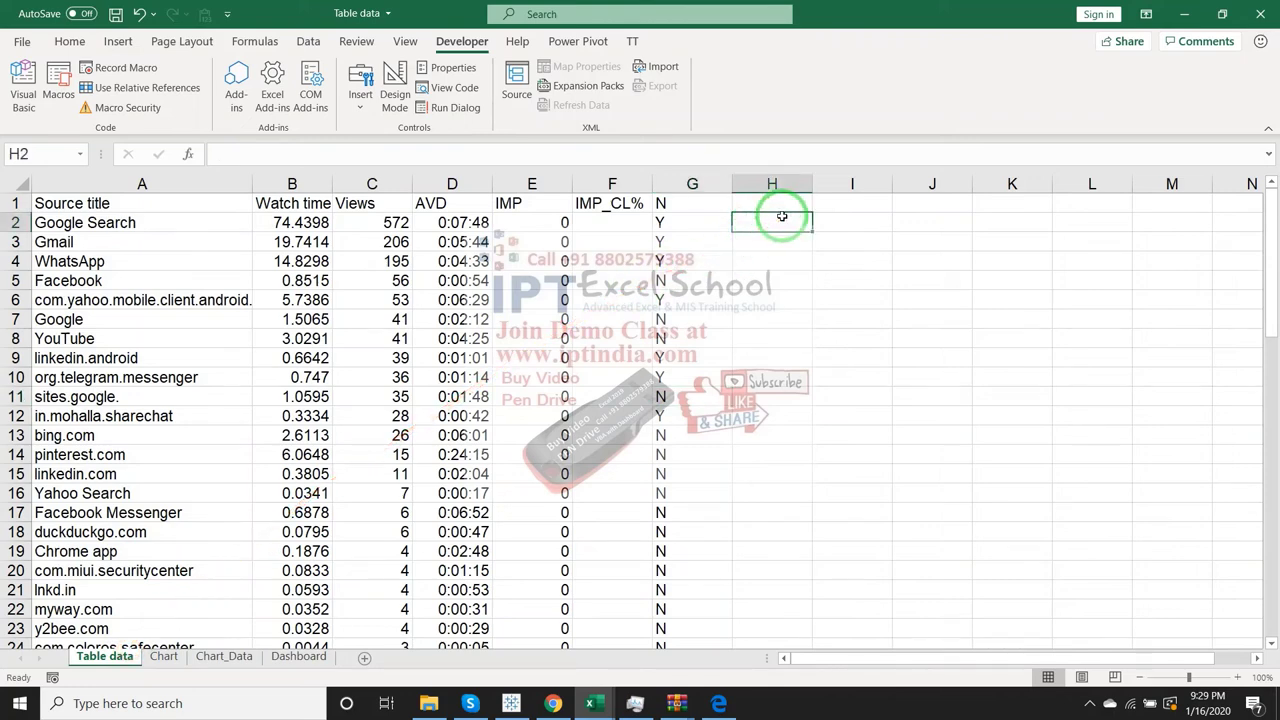
type("=")
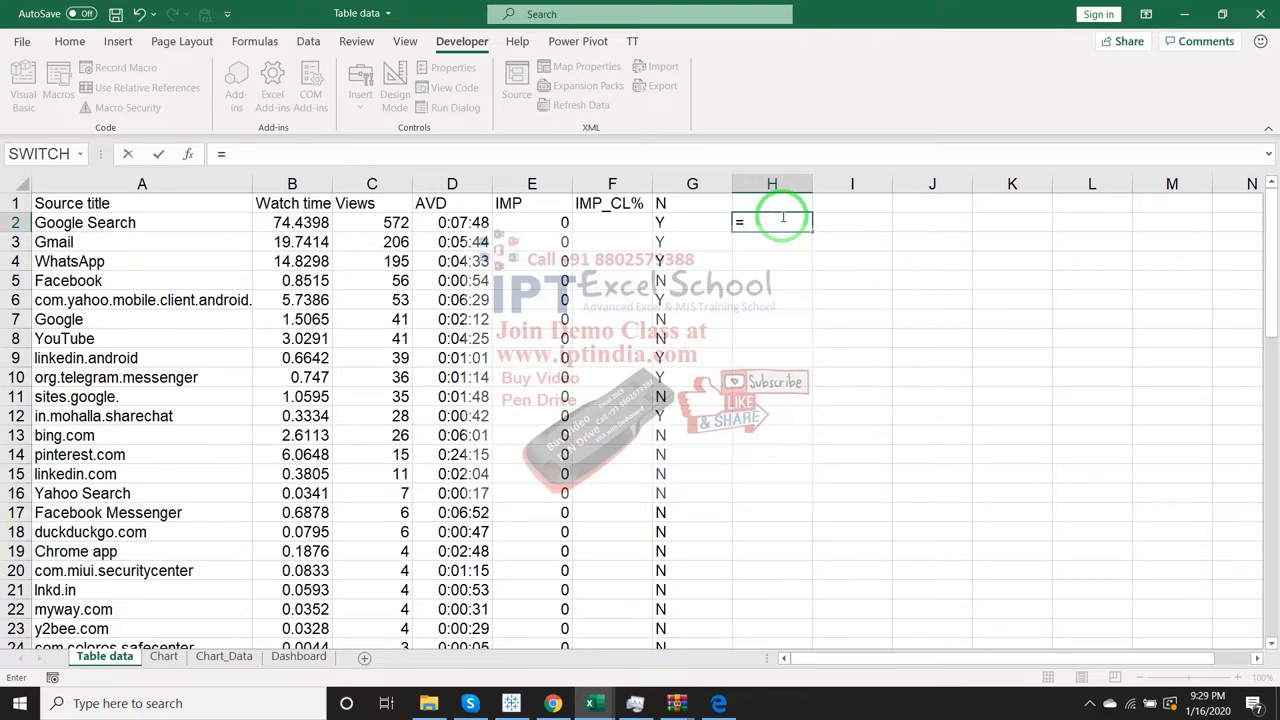
type("CO")
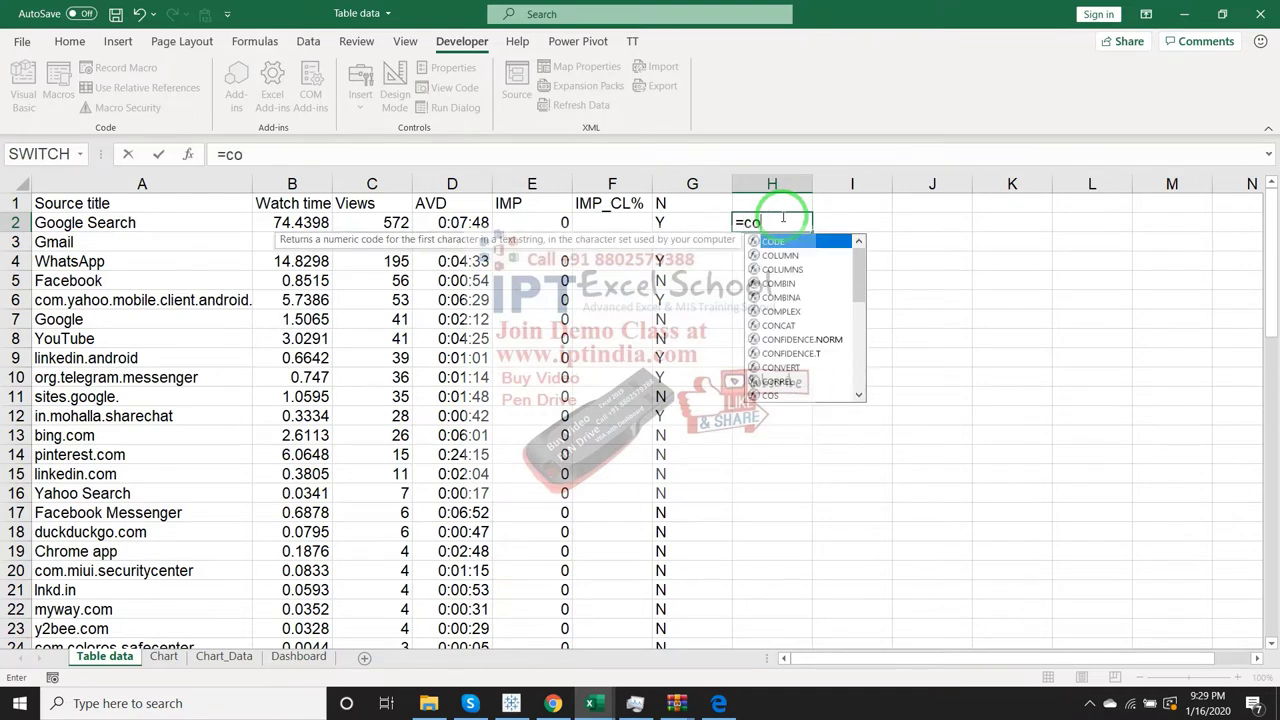
type("U")
key("Down")
key("Down")
key("Down")
key("Tab")
key("Left")
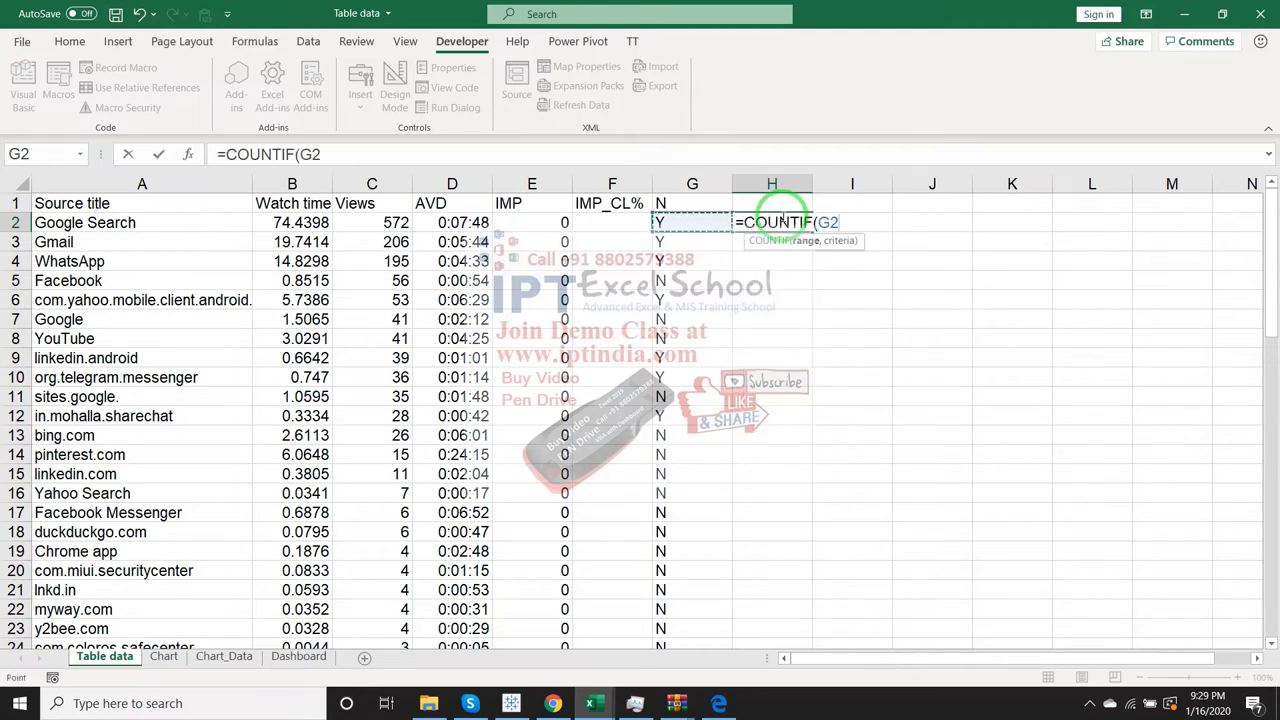
key("F8")
type(":G2,")
key("Left")
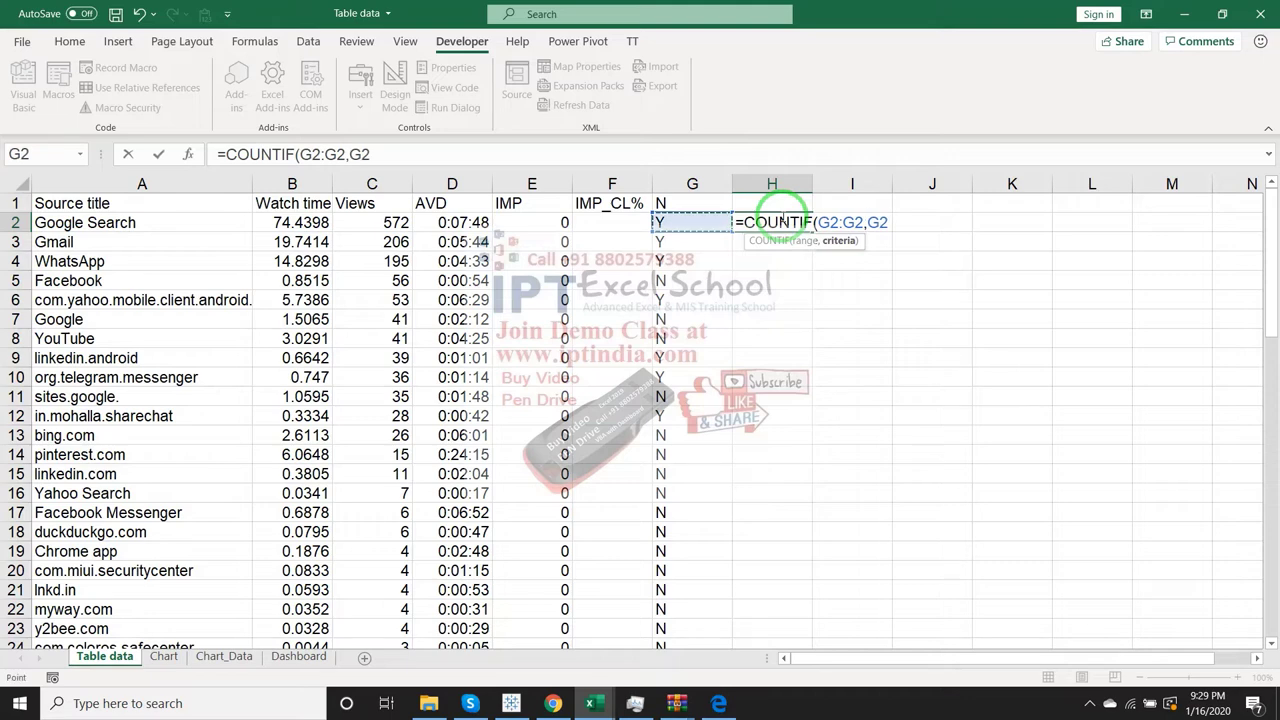
type(")")
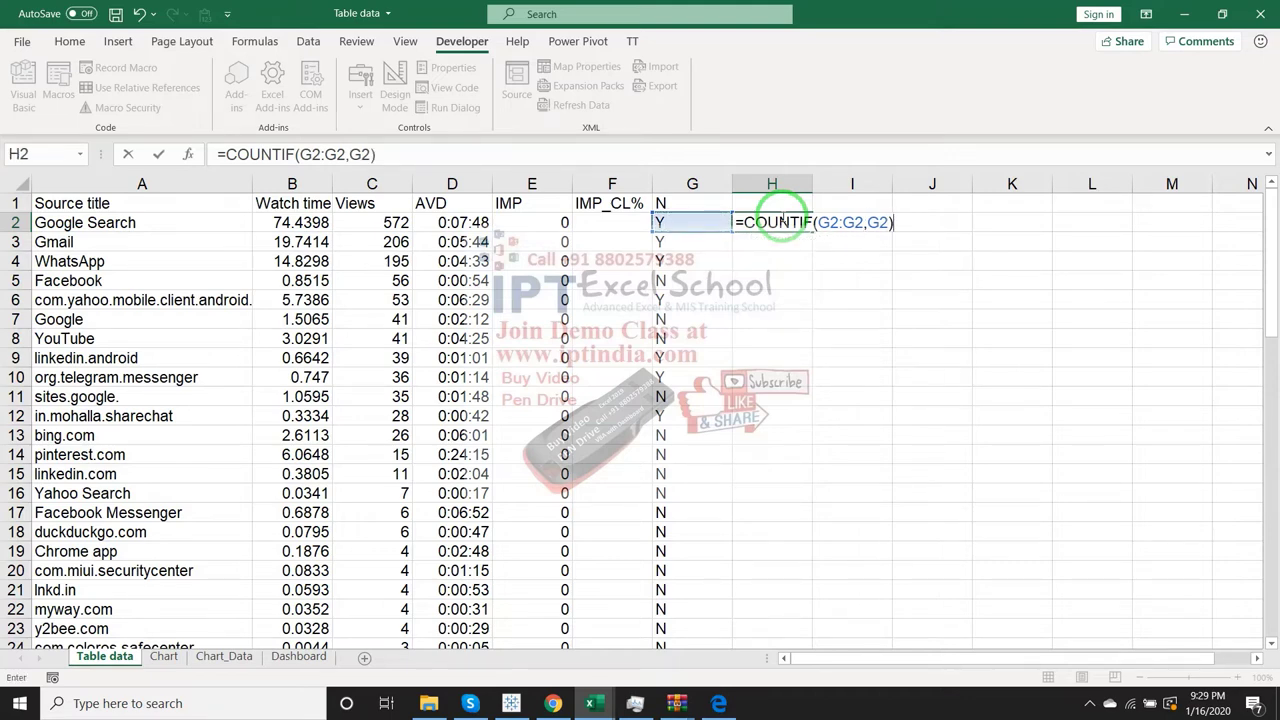
key("Return")
- Change H2 to =COUNTIFS(G2:G2,G2,G2:G2,"Y"), returning 1 for the first row
left_click(771, 222)
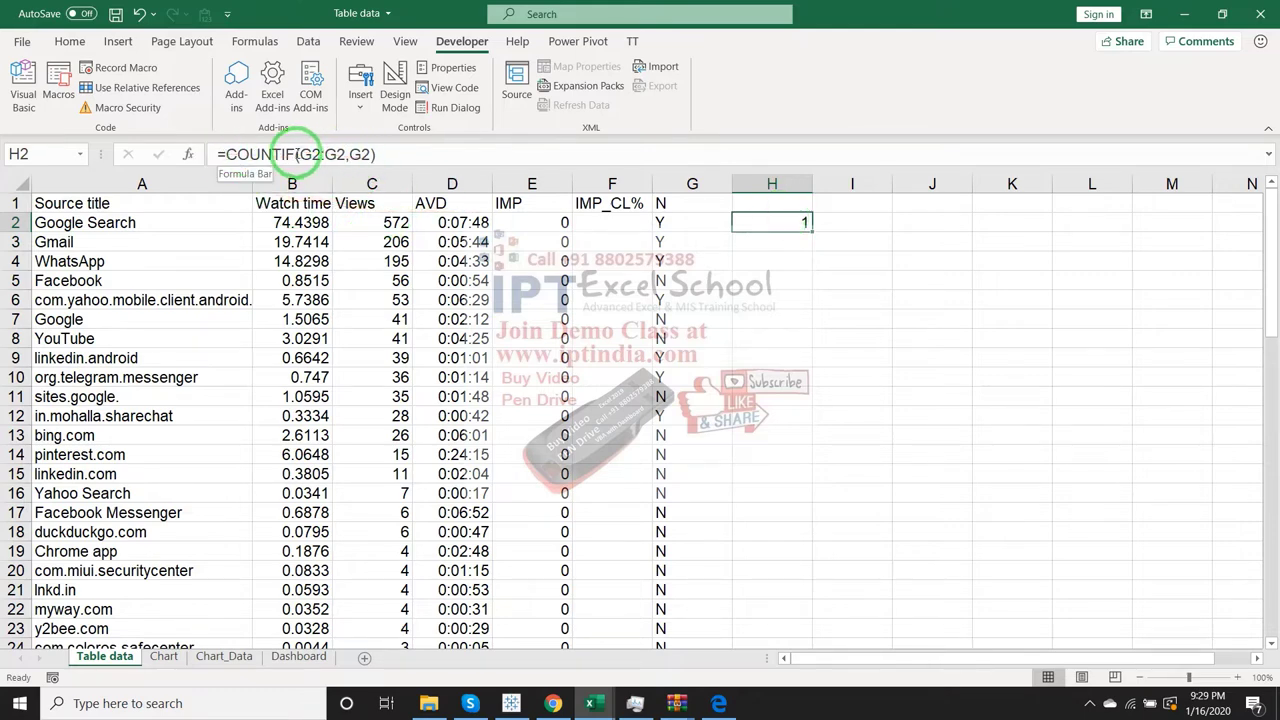
left_click(297, 155)
type("s")
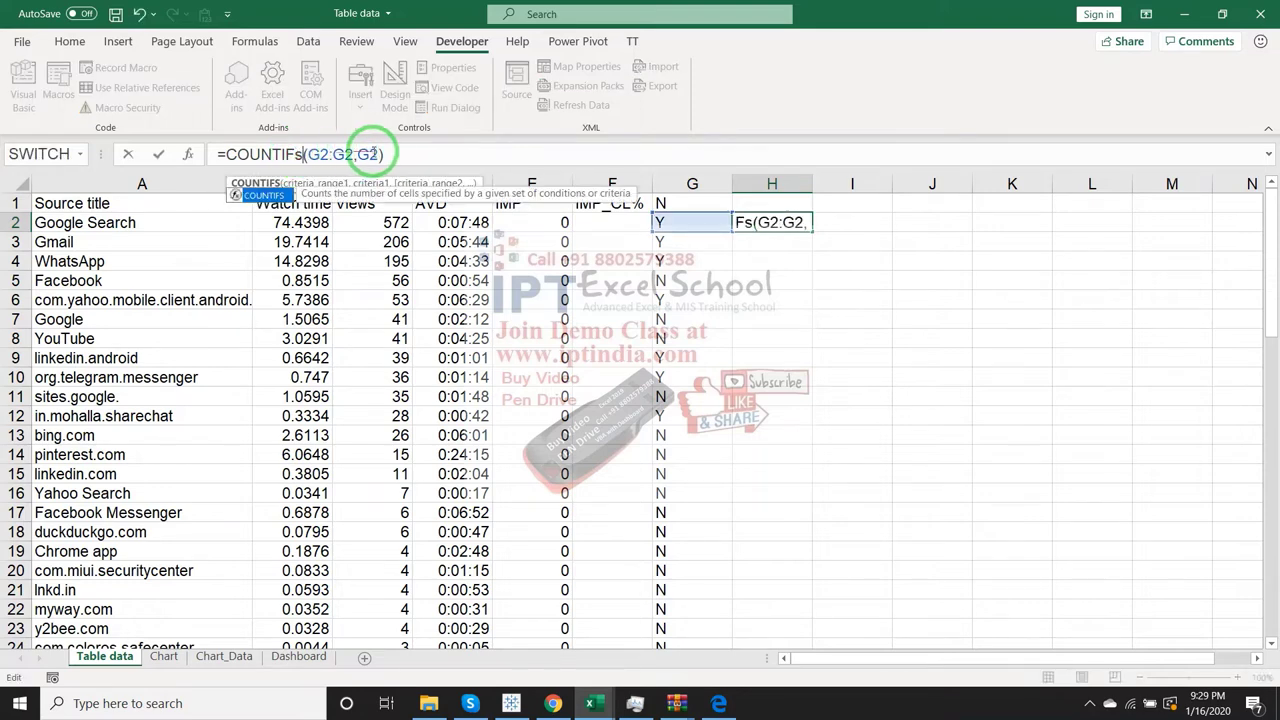
left_click(376, 155)
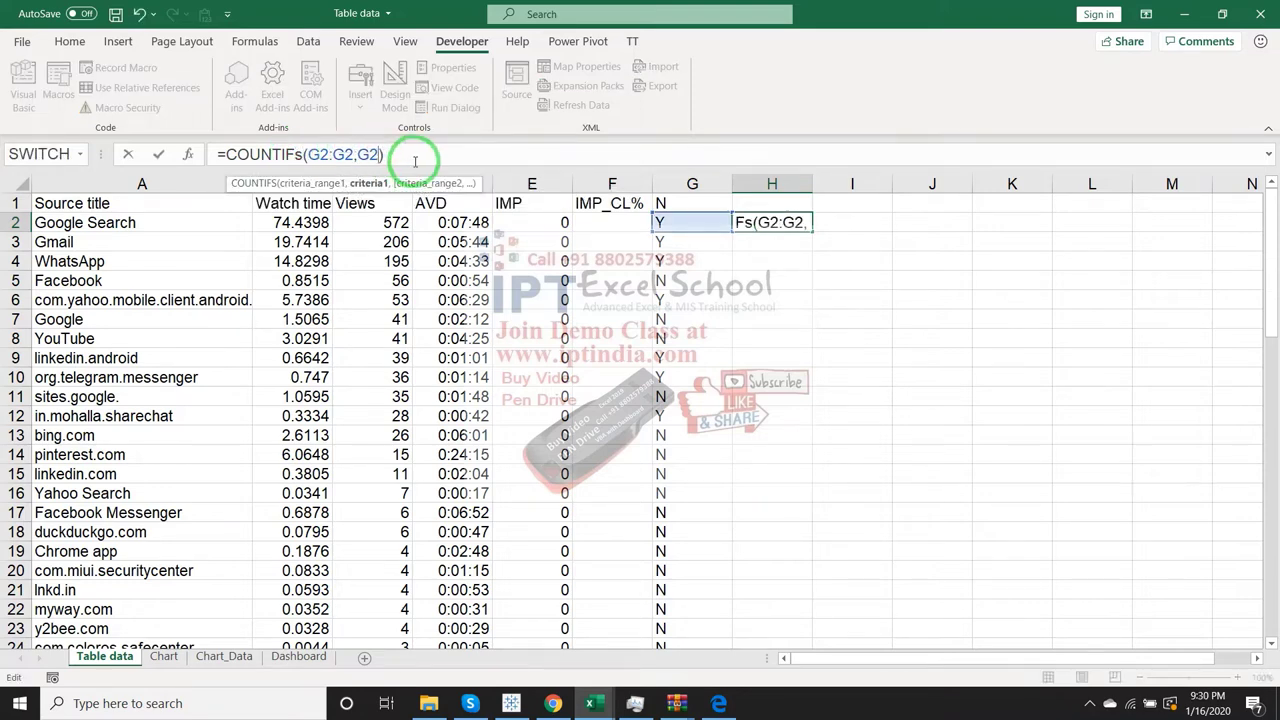
type(",")
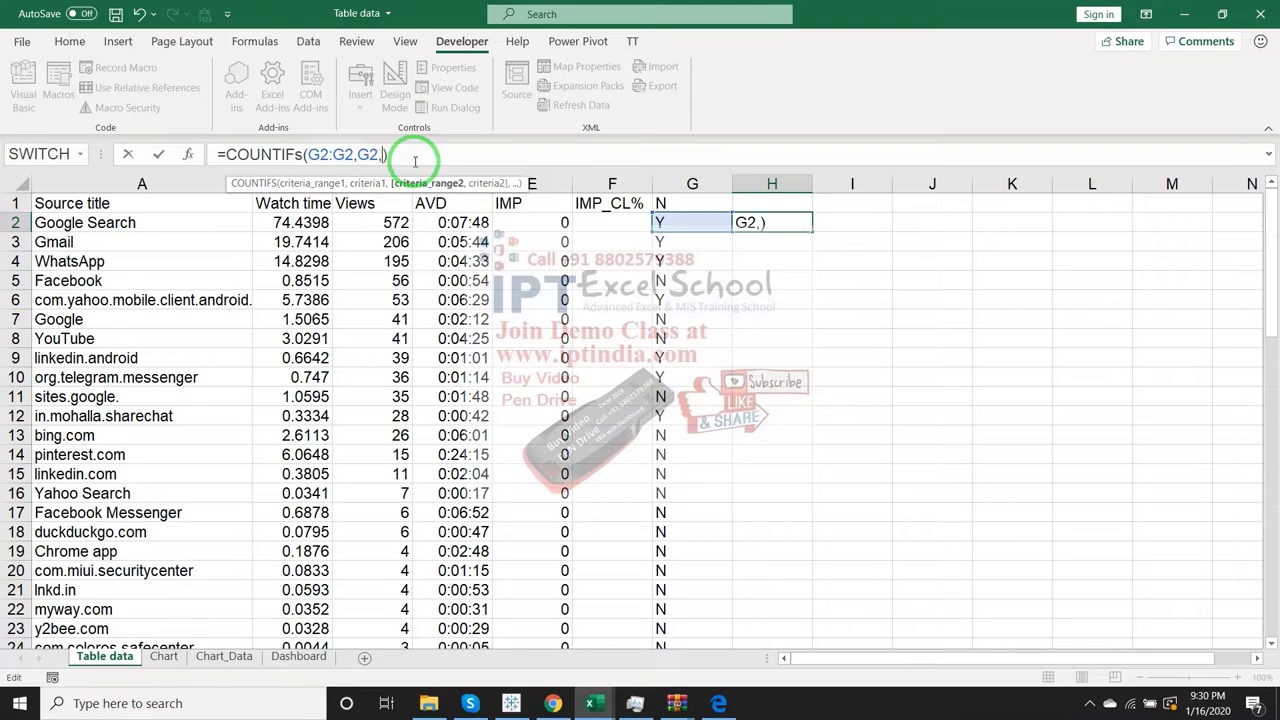
left_click(671, 224)
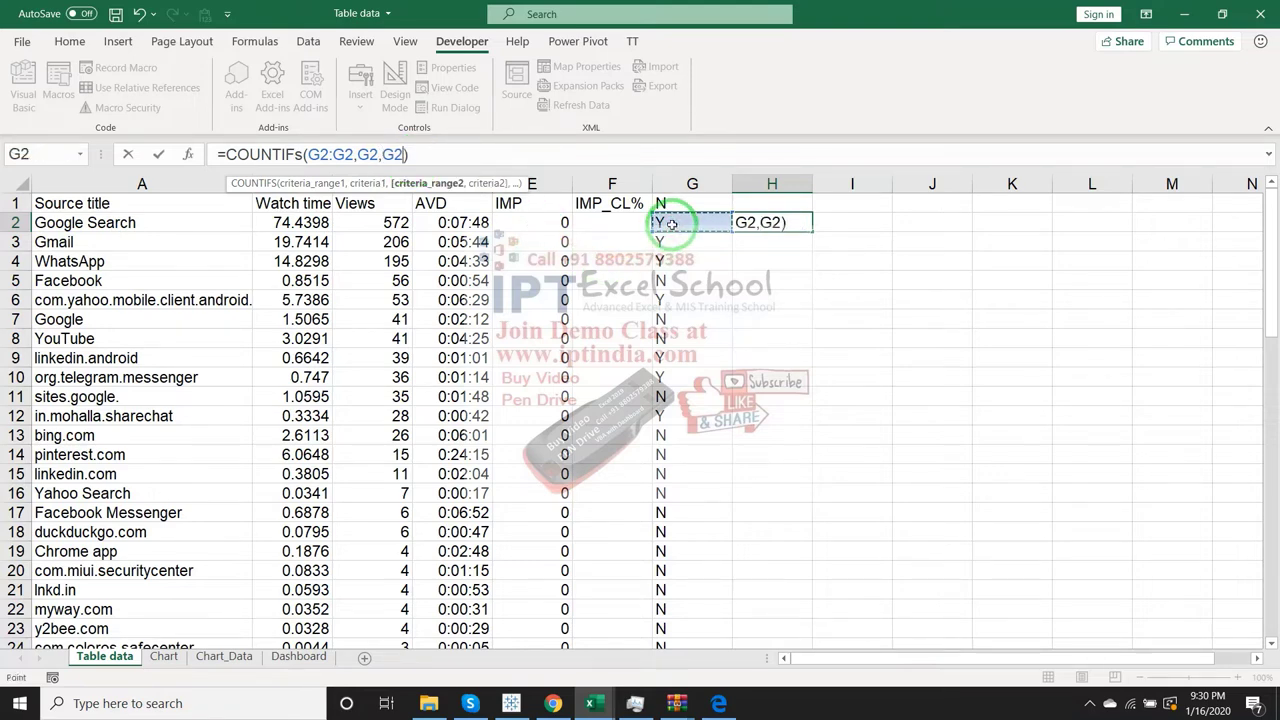
type(":")
type("G")
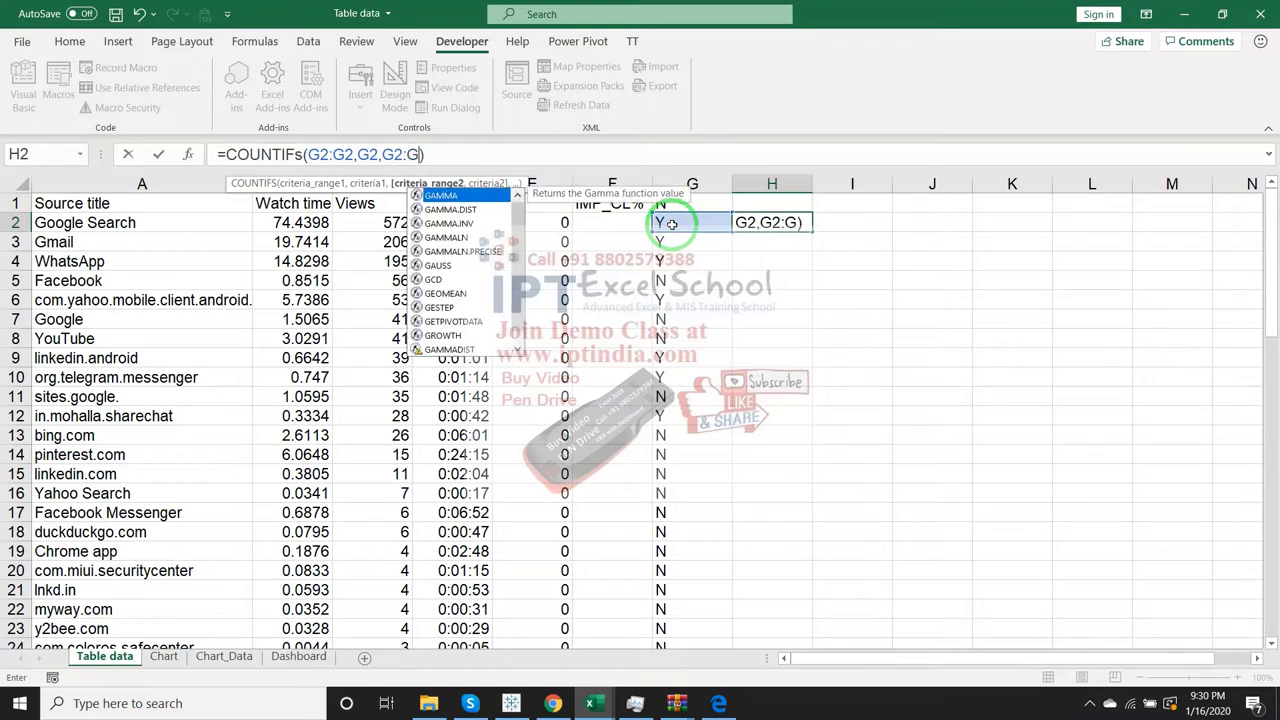
type("2,\"Y")
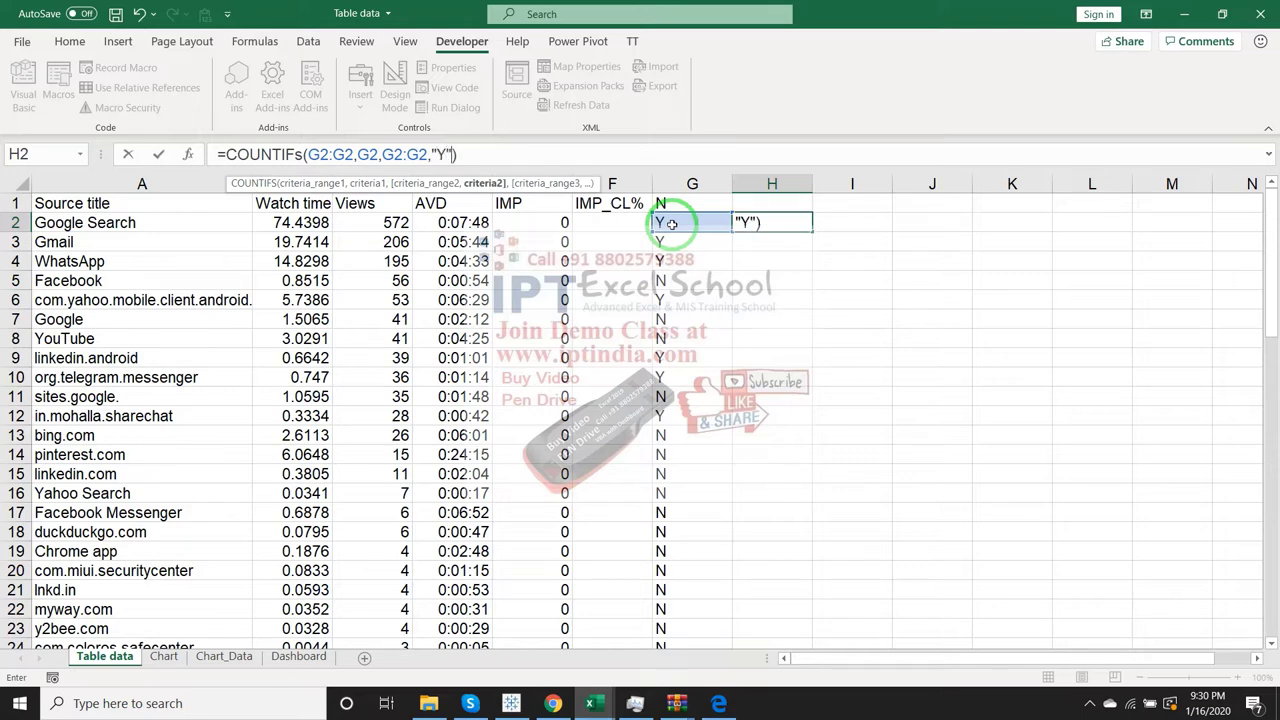
key("Return")
key("Up")
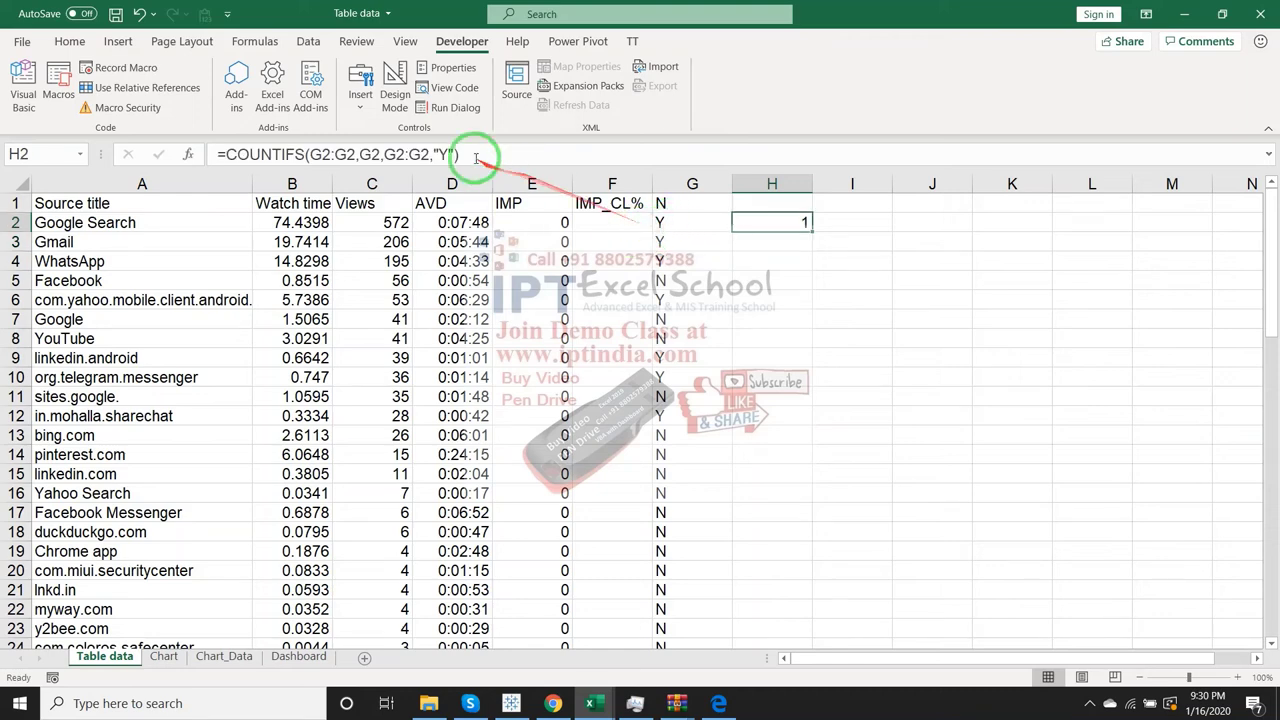
left_click(662, 222)
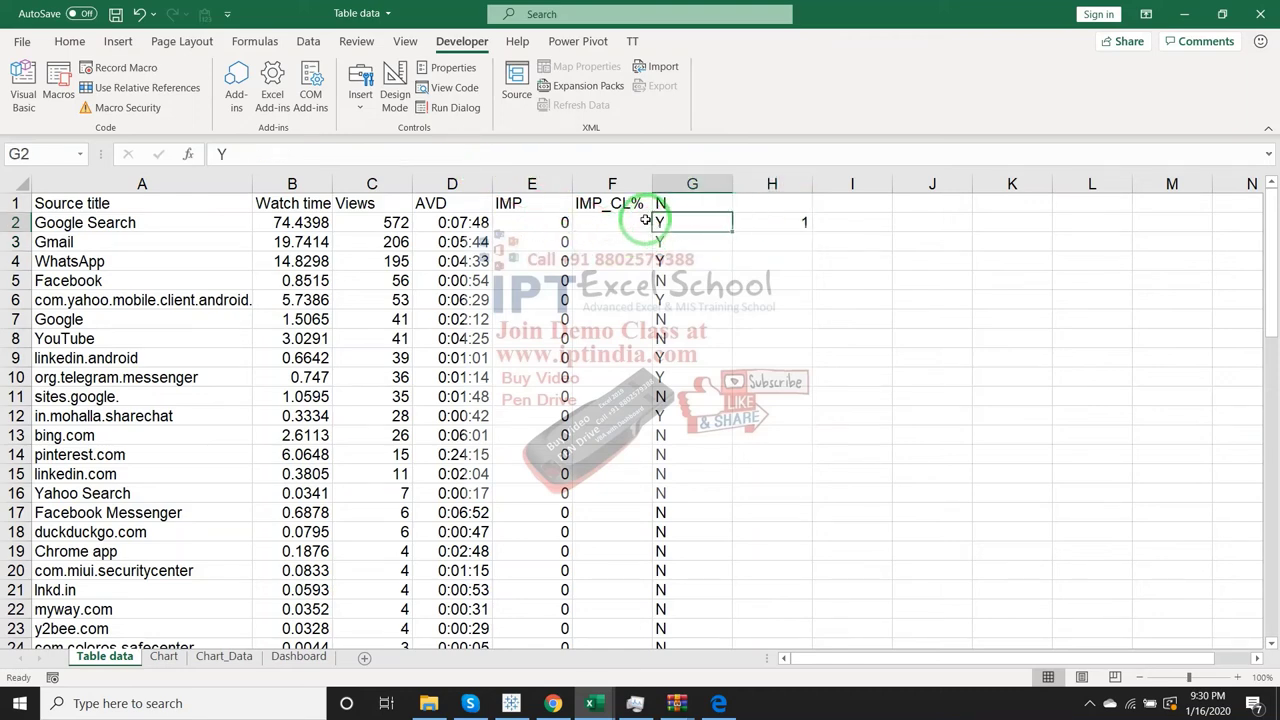
- Lock both range starts in H2's formula as $G$2, keeping the criteria G2 relative
key("ctrl+Down")
key("Right")
key("ctrl+shift+Up")
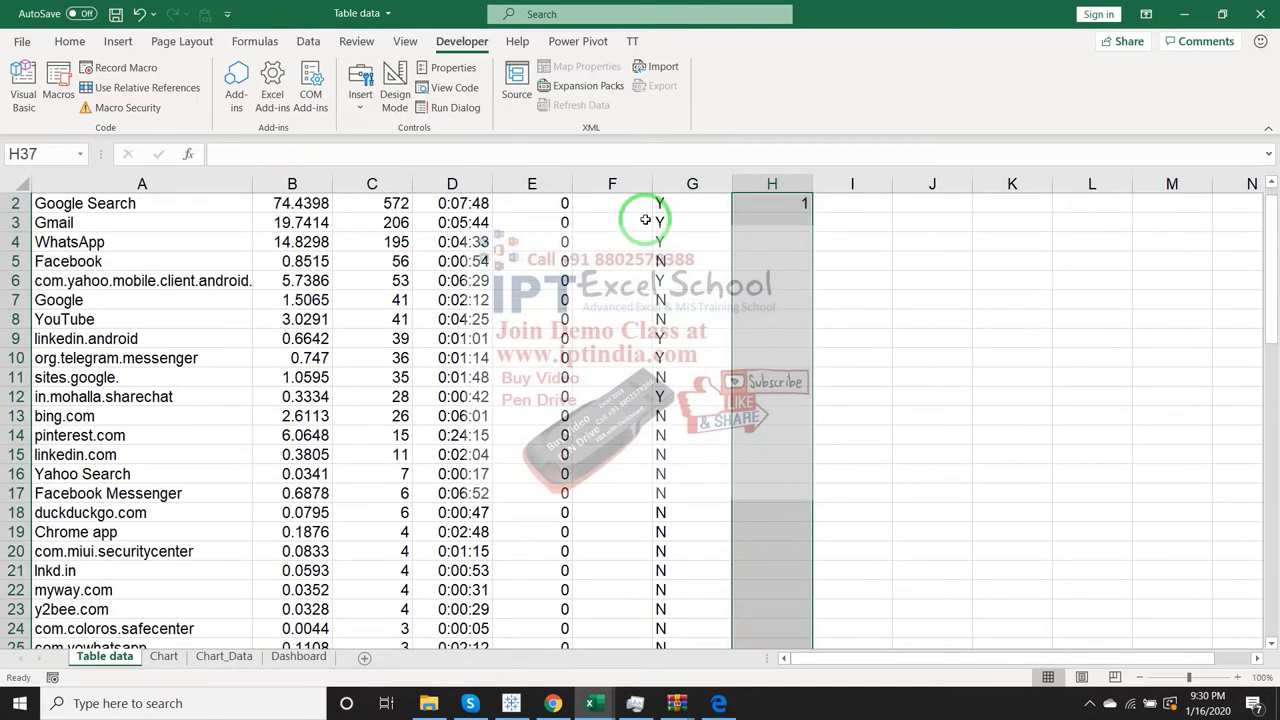
key("Up")
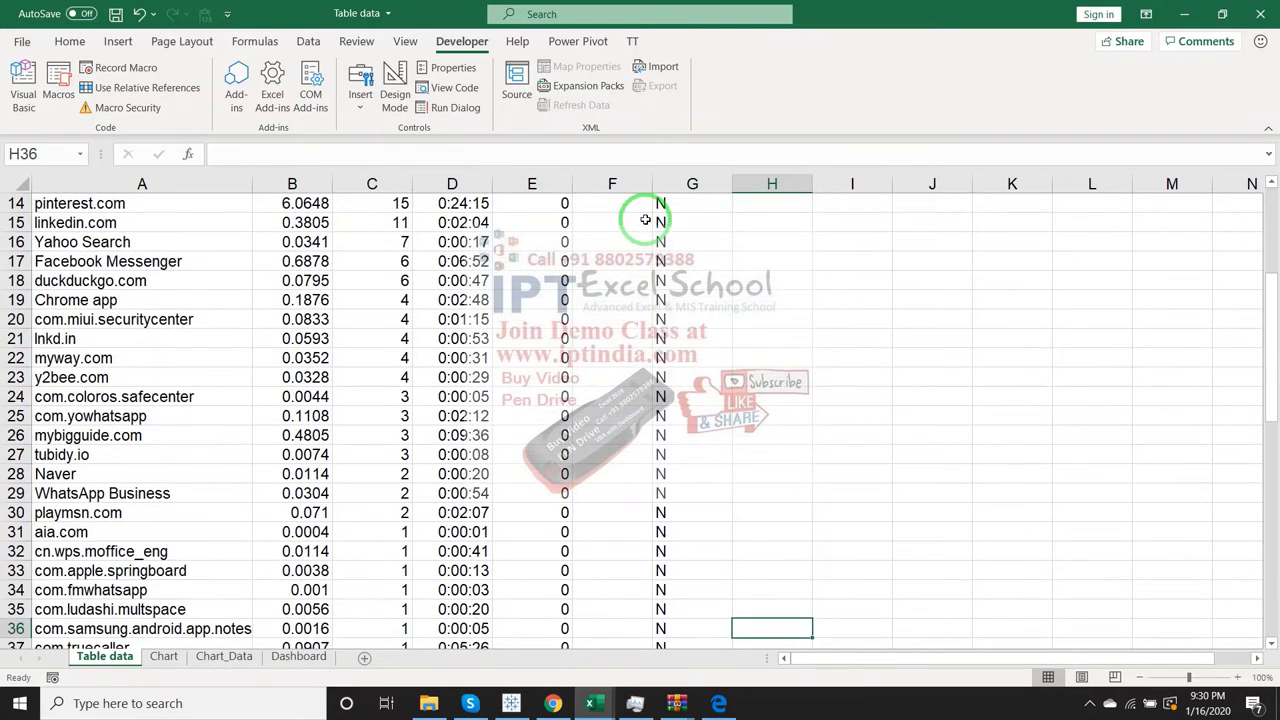
key("ctrl+Up")
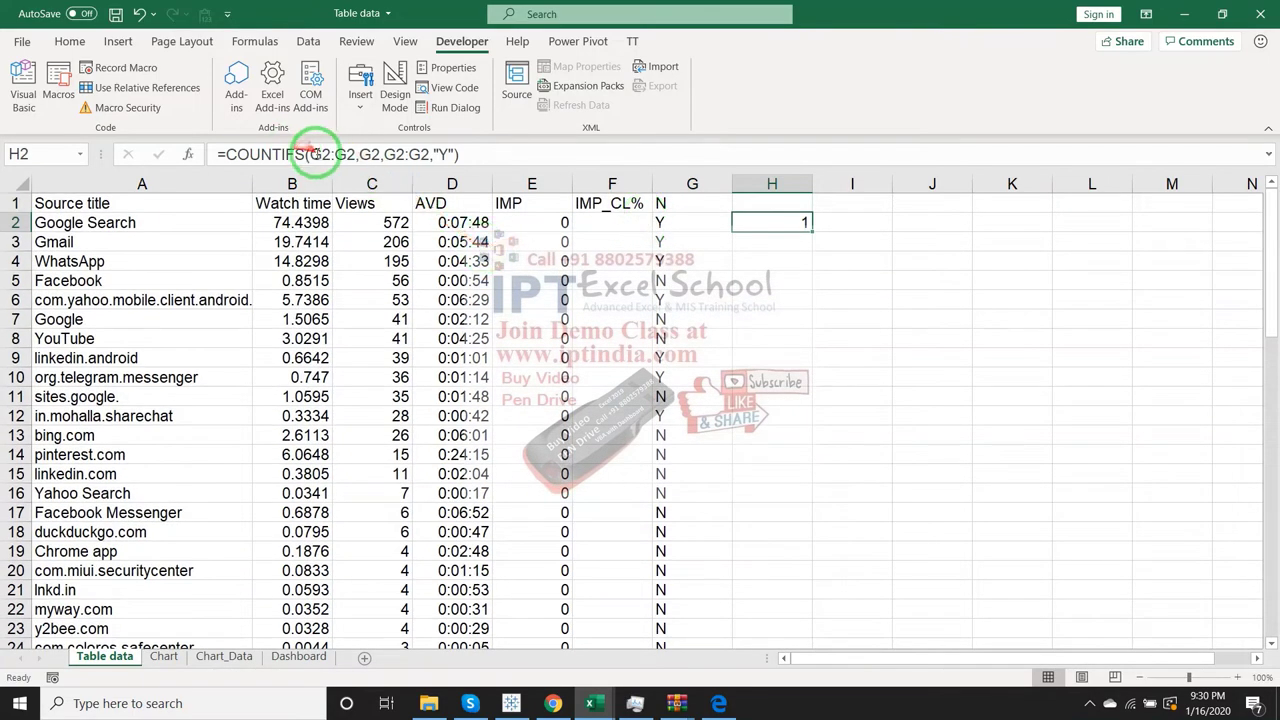
double_click(327, 155)
key("F4")
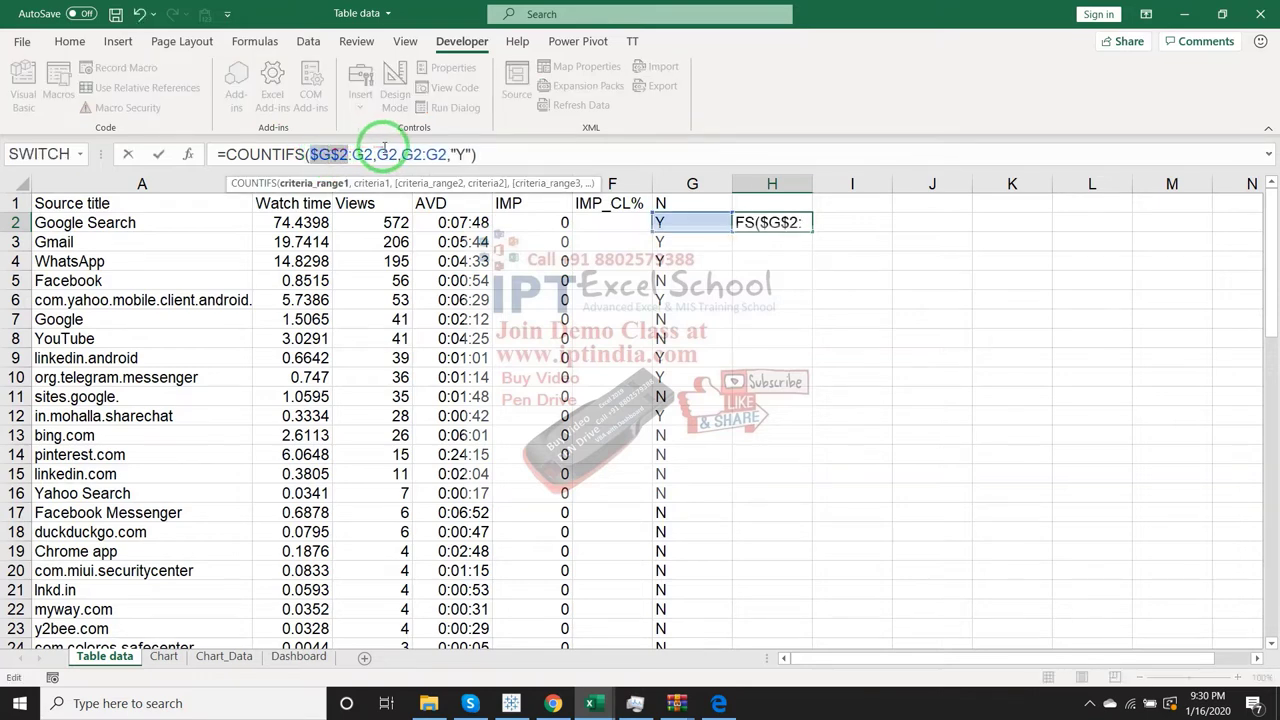
double_click(387, 154)
key("F4")
left_click_drag(381, 147, 400, 157)
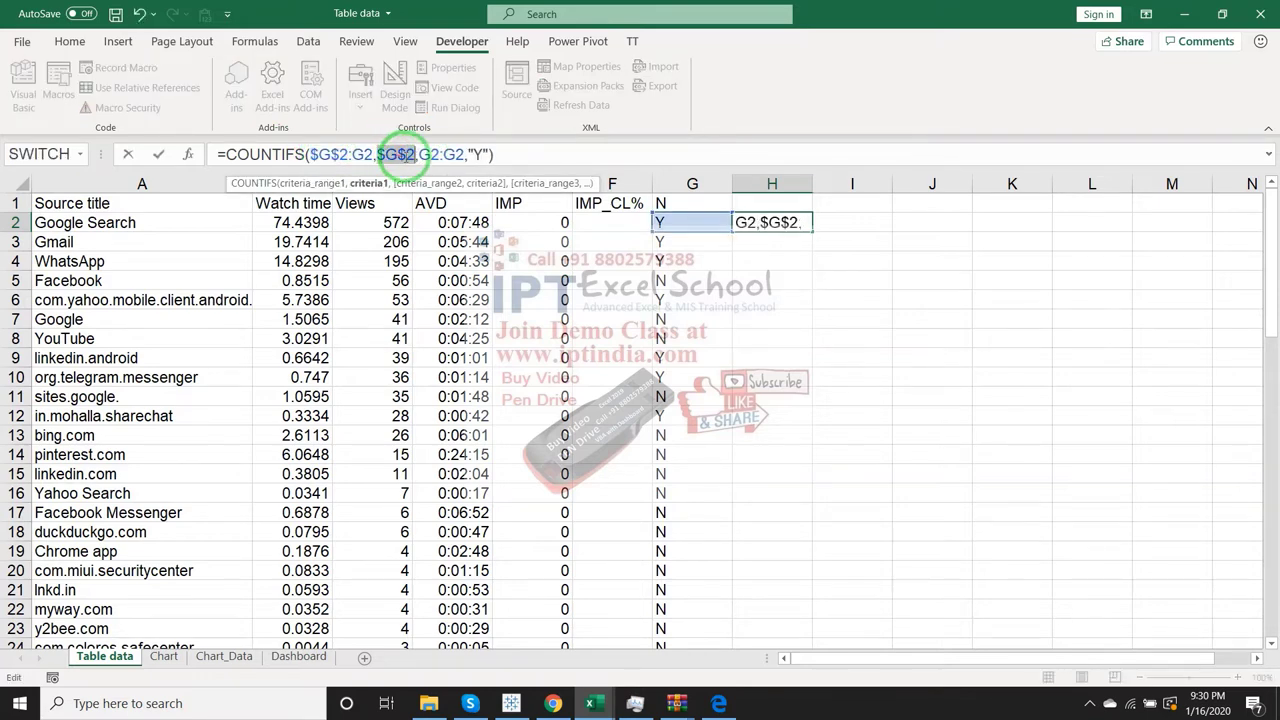
key("F4")
key("F4")
key("F4")
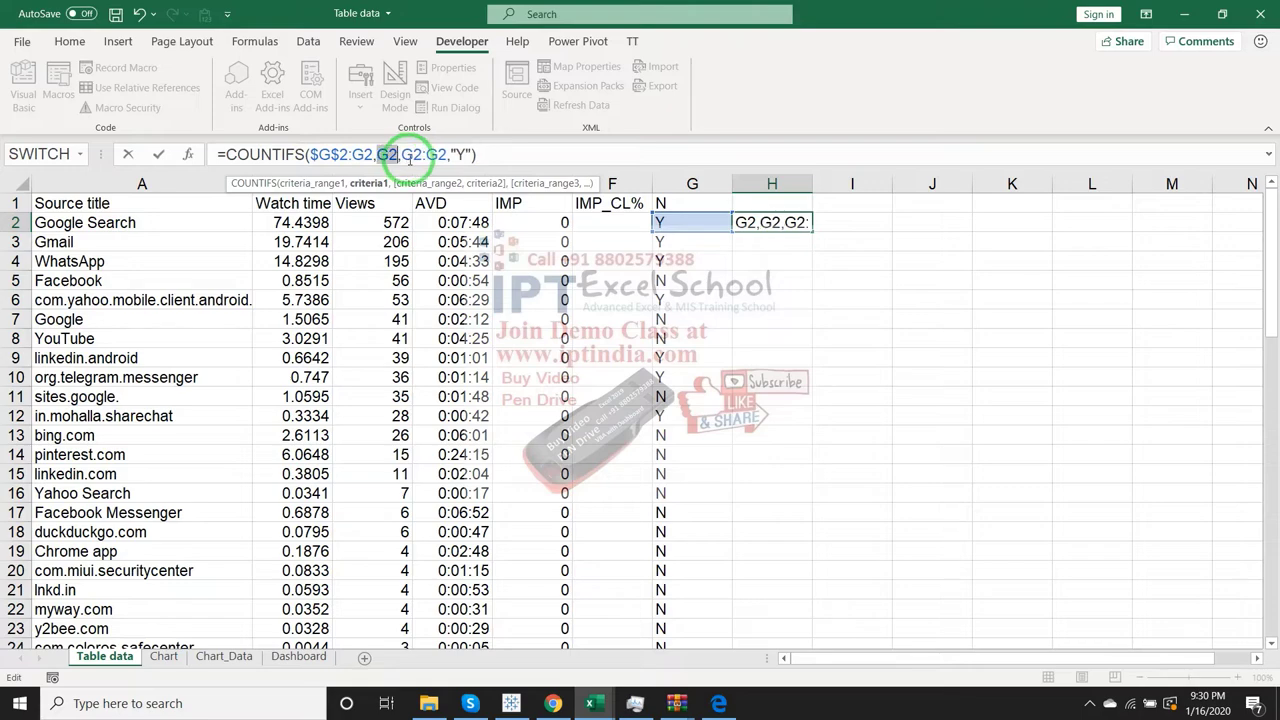
double_click(412, 154)
key("F4")
key("Return")
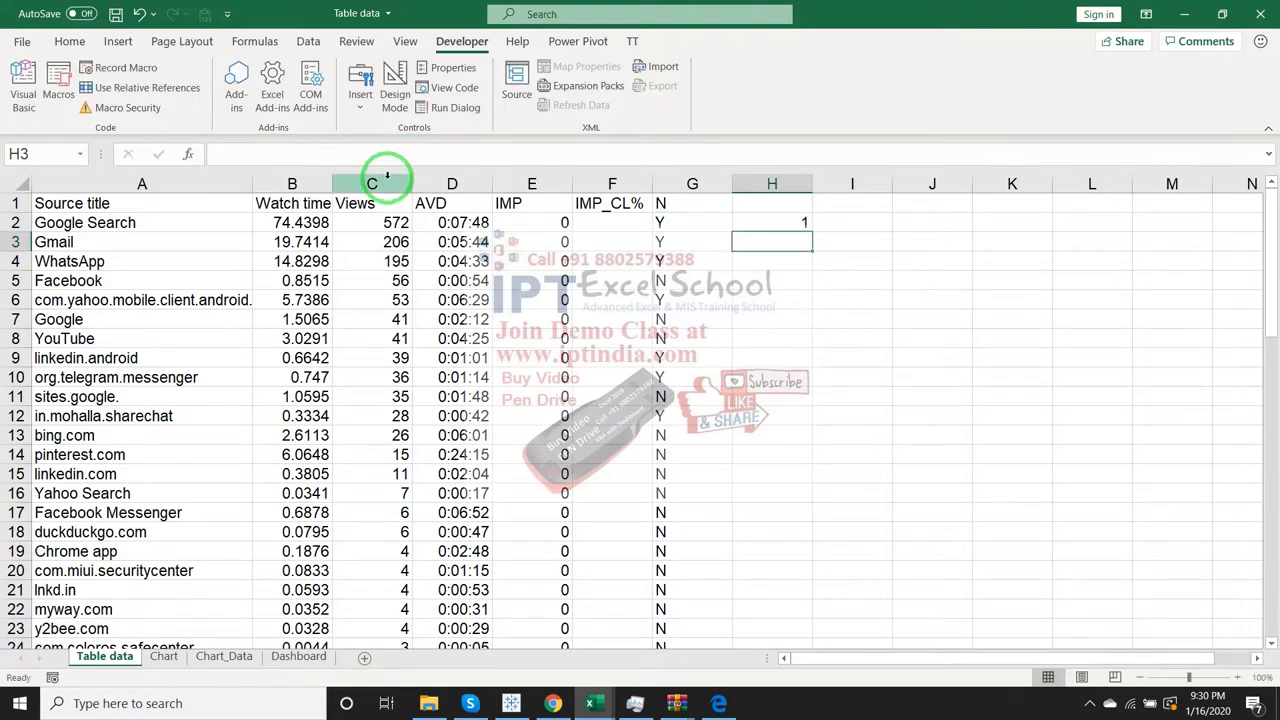
- Fill the formula down H2:H37 and check that Y rows number 1–7 and N rows show 0
key("Up")
key("Left")
key("ctrl+Down")
key("Right")
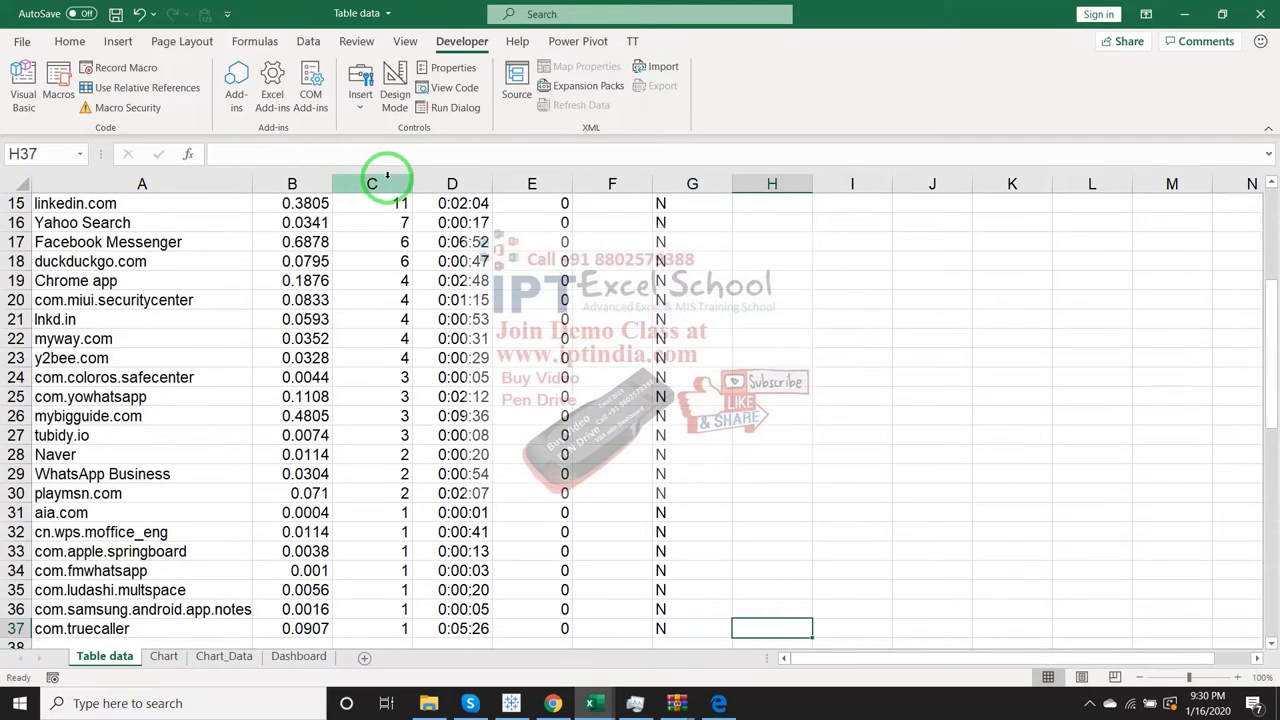
key("ctrl+shift+Up")
key("ctrl+d")
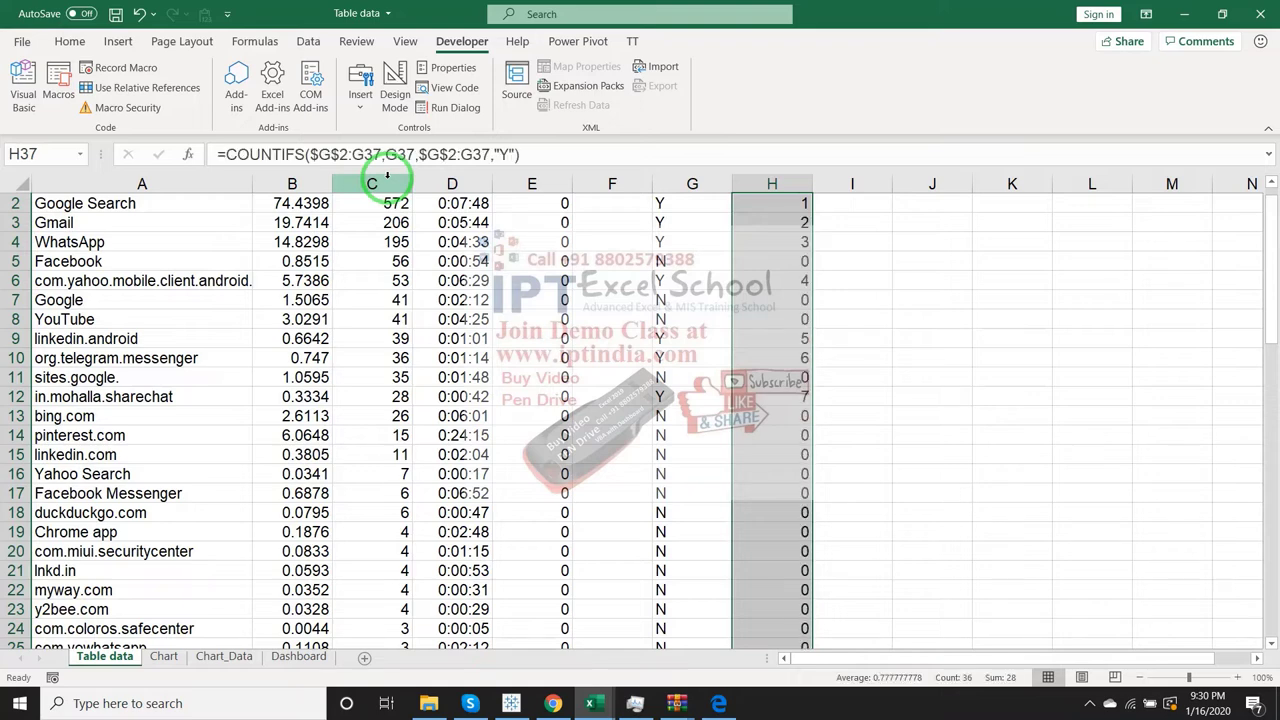
key("ctrl+Up")
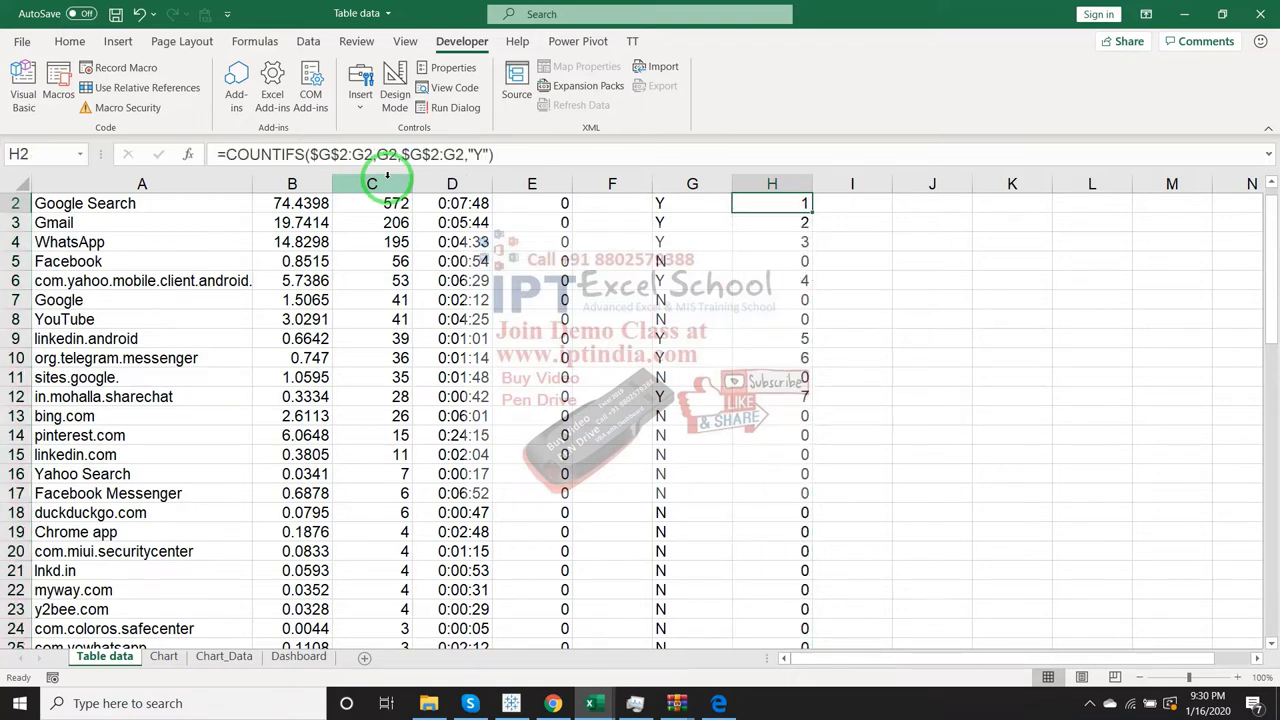
key("Up")
key("Down")
key("Down")
key("Down")
key("Down")
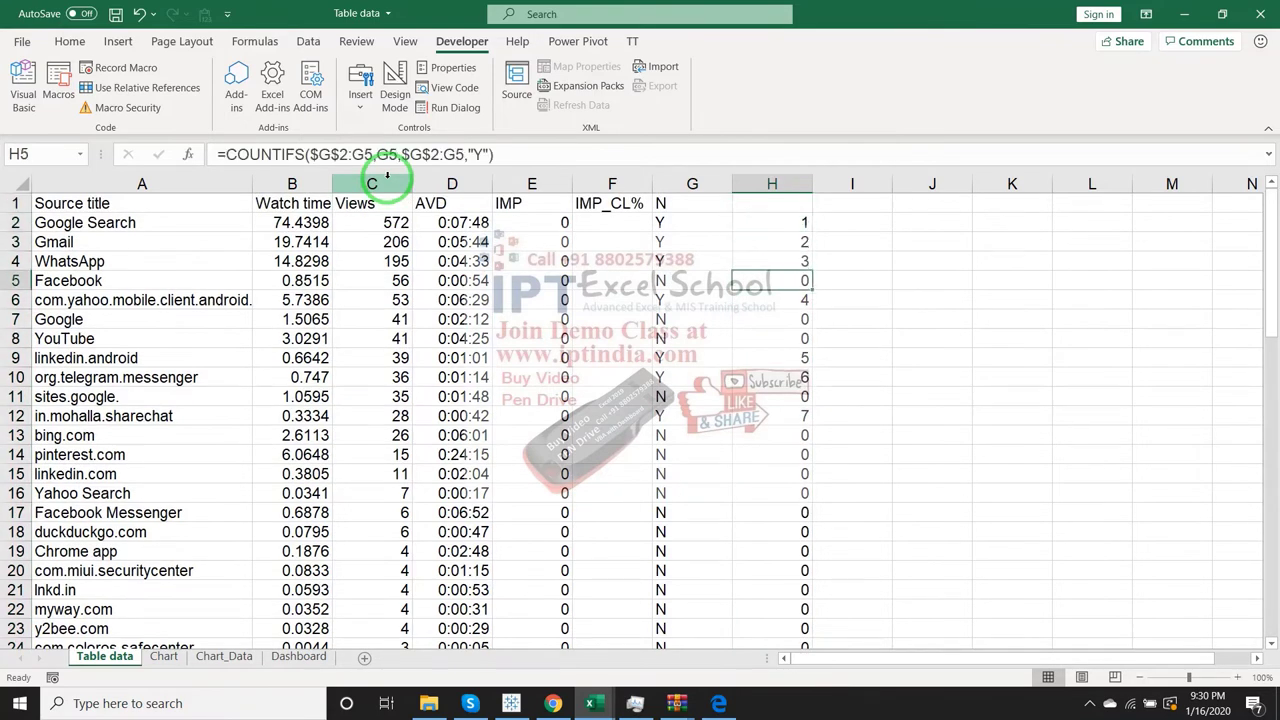
key("Left")
key("Down")
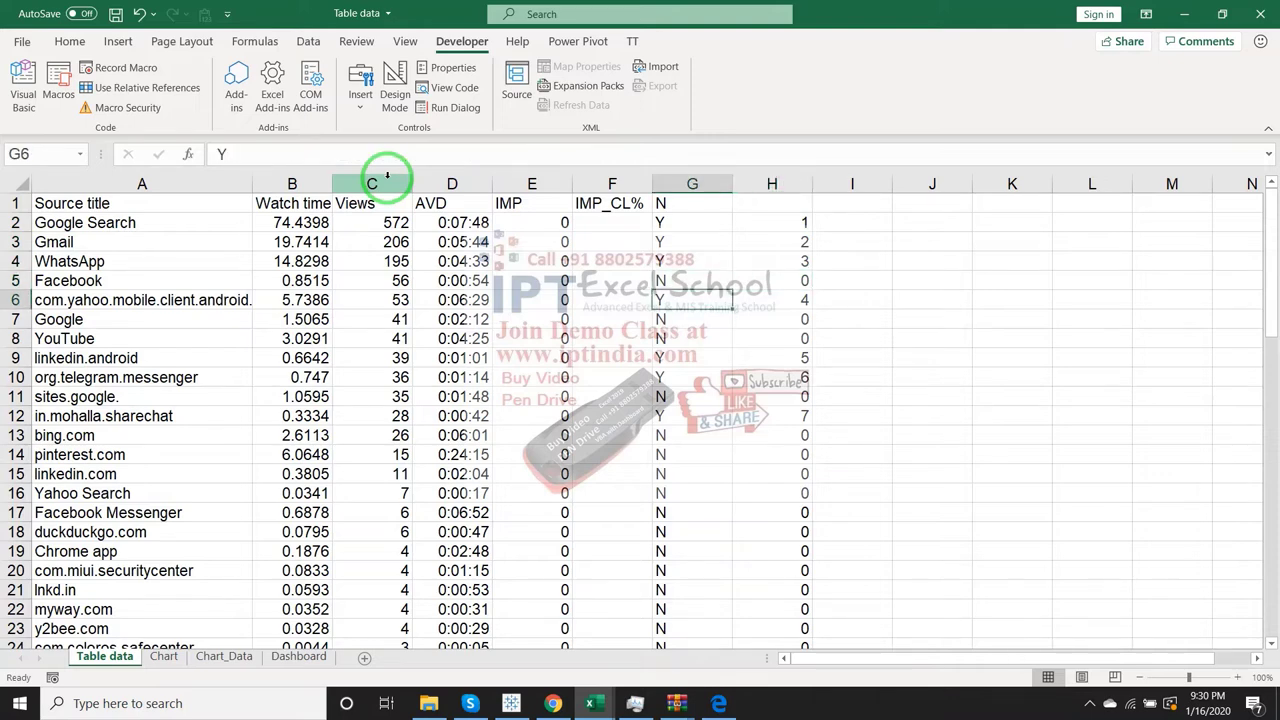
key("Down")
key("Down")
key("Down")
key("Down")
key("Down")
key("ctrl+Up")
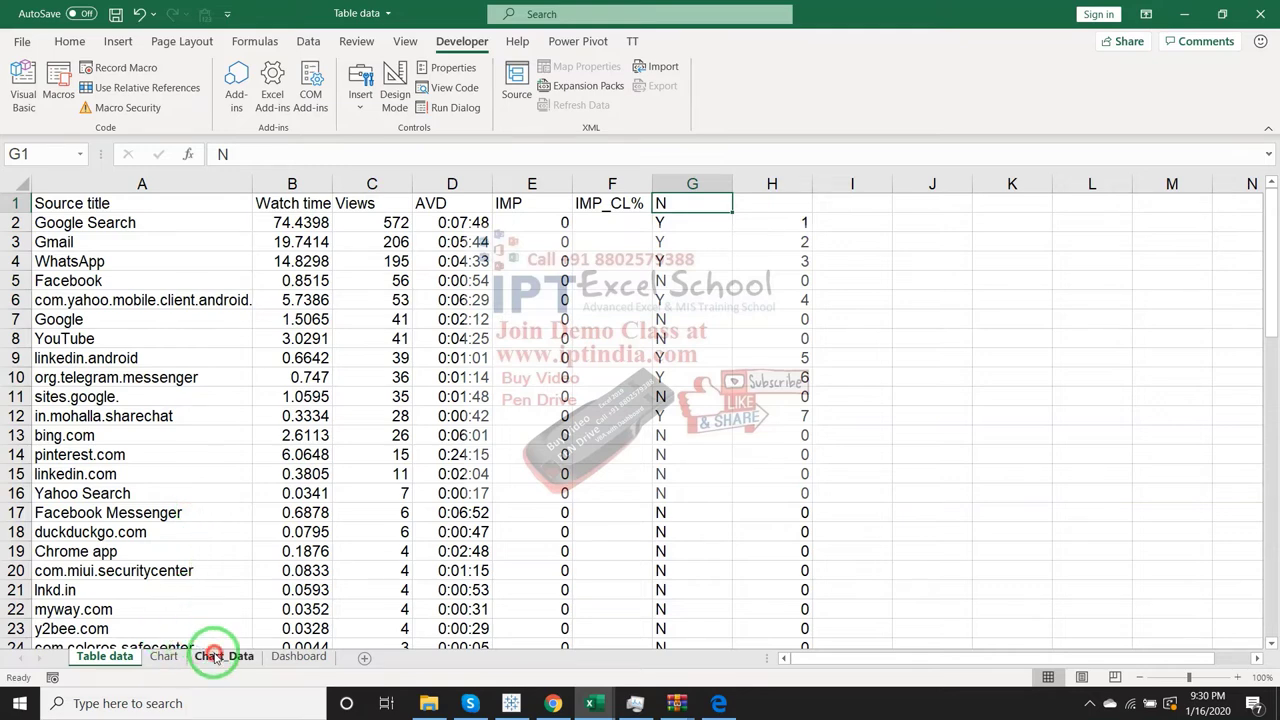
- In Chart_Data B1, enter =MATCH(1,'Table data'!H:H,0), which returns 2
left_click(215, 656)
left_click(152, 202)
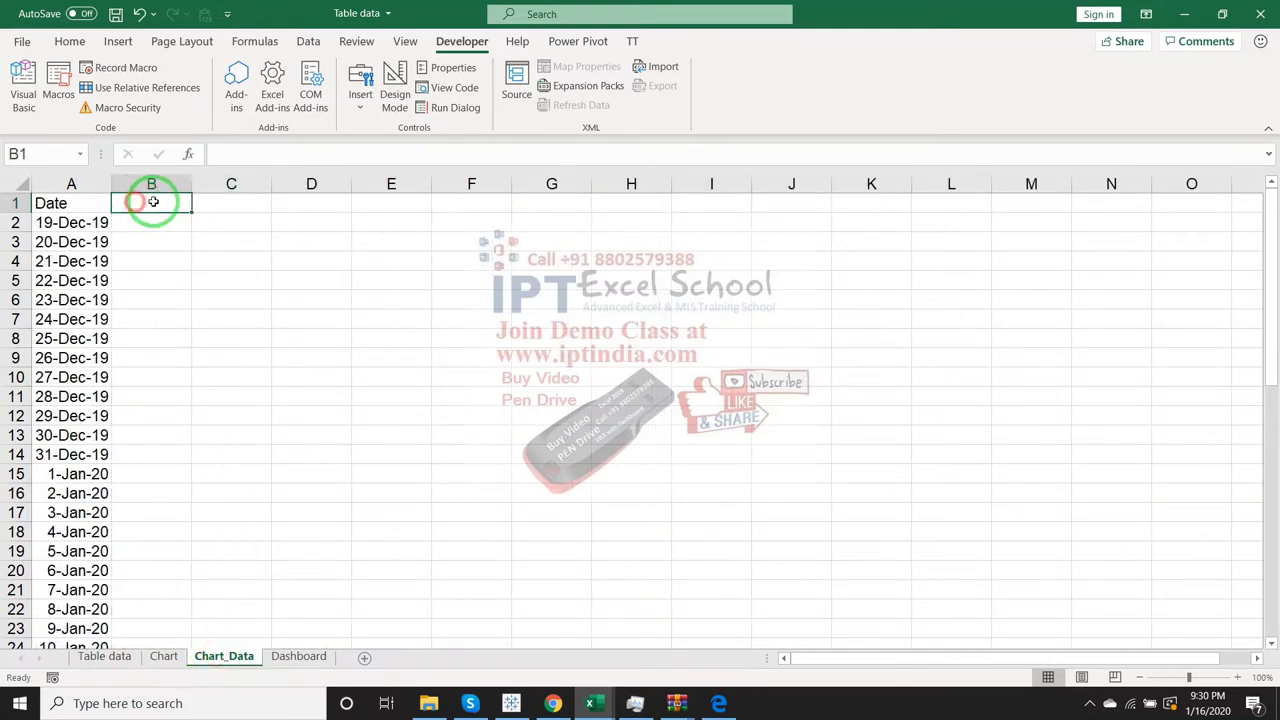
type("=")
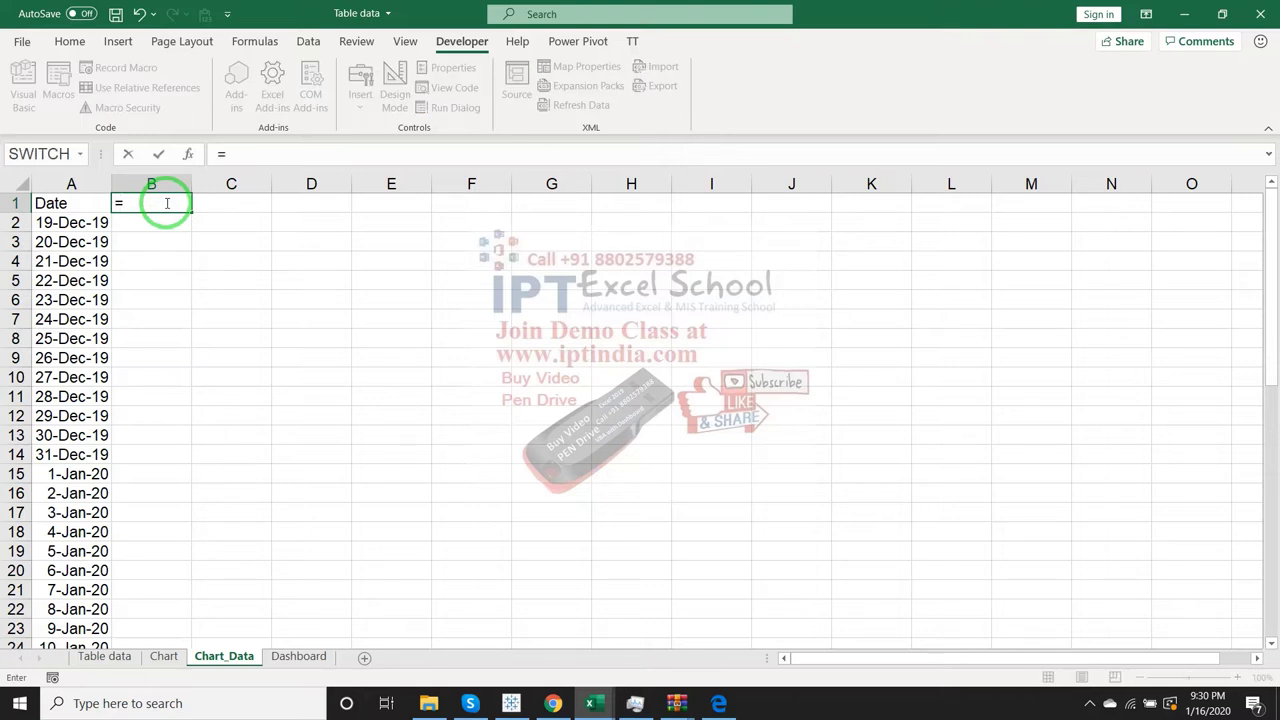
key("Escape")
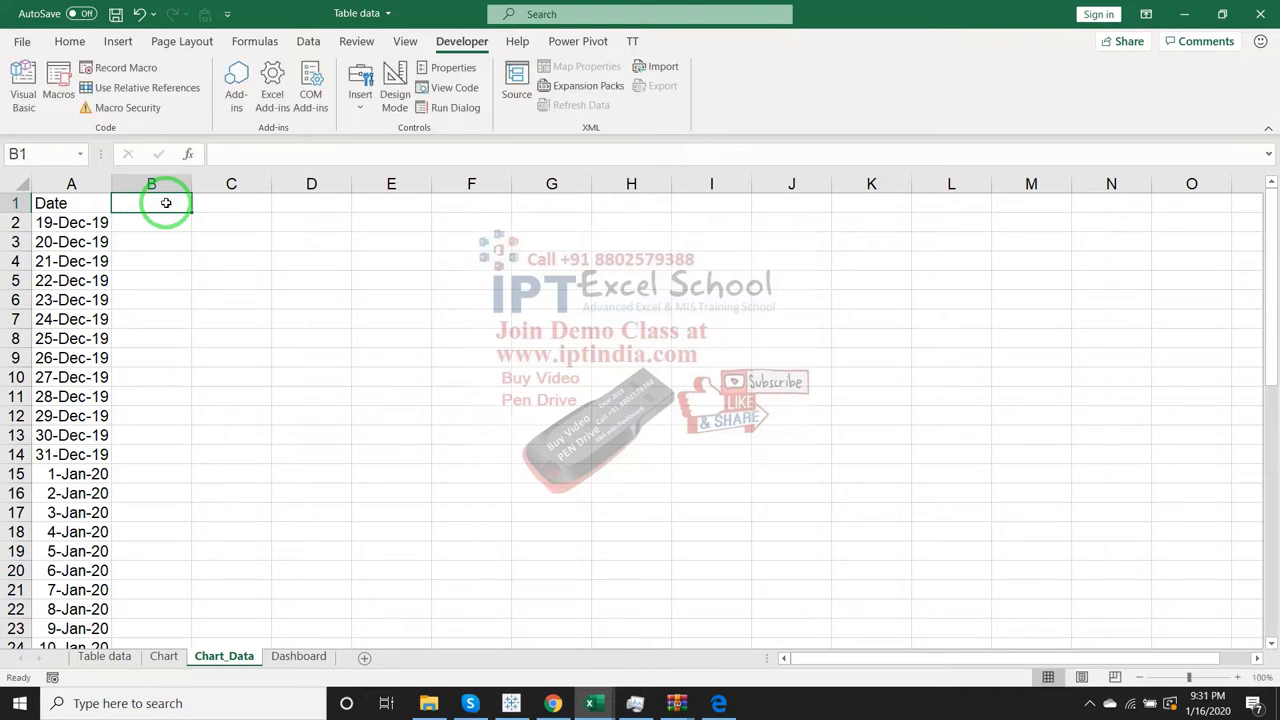
type("=")
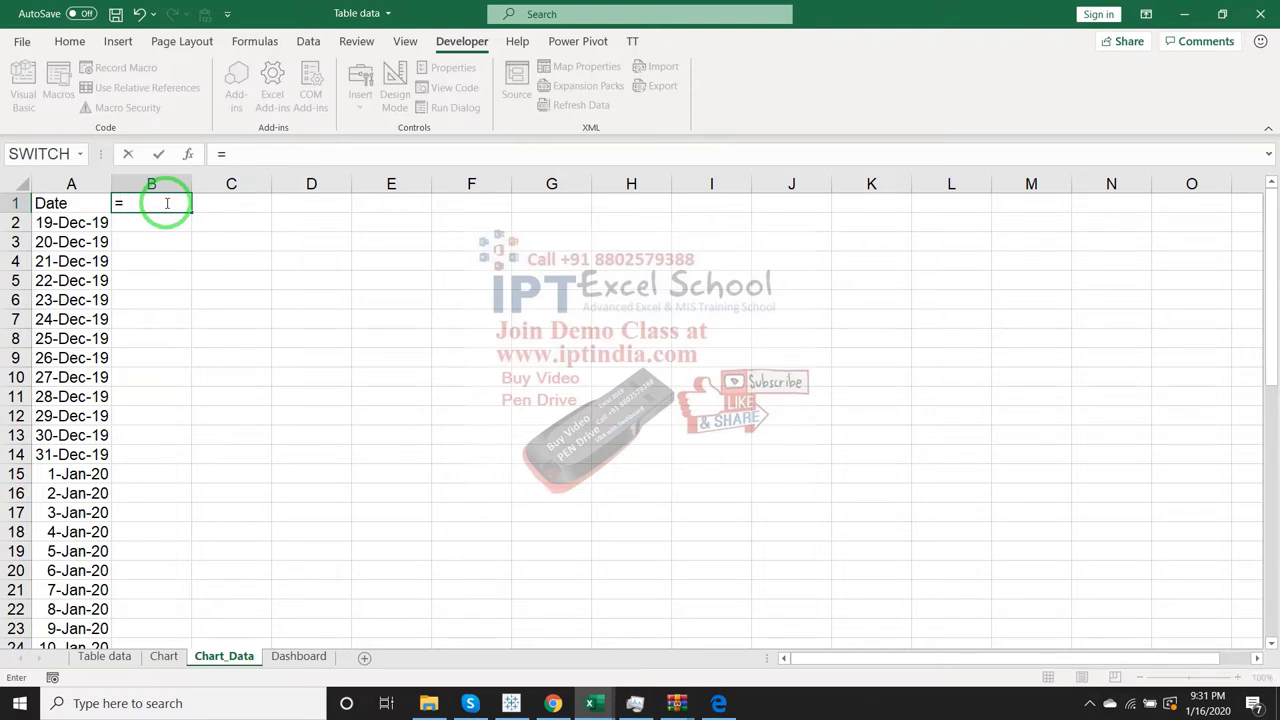
type("ma")
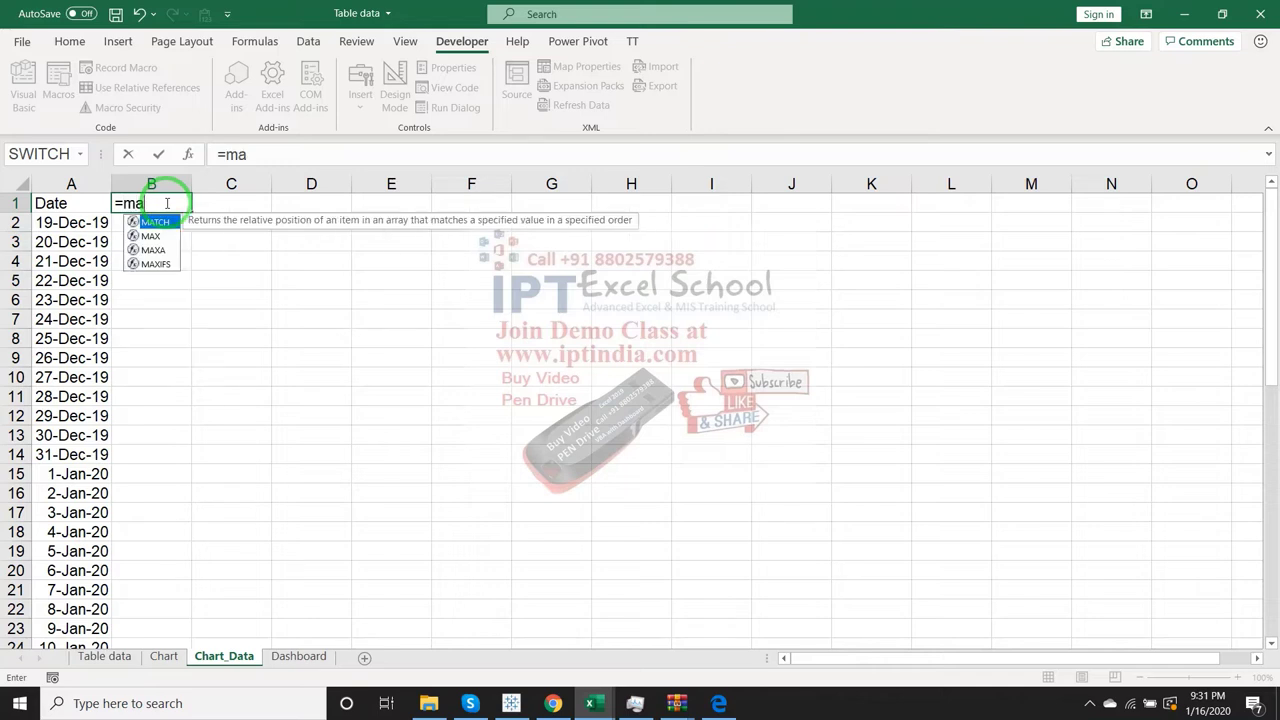
key("Tab")
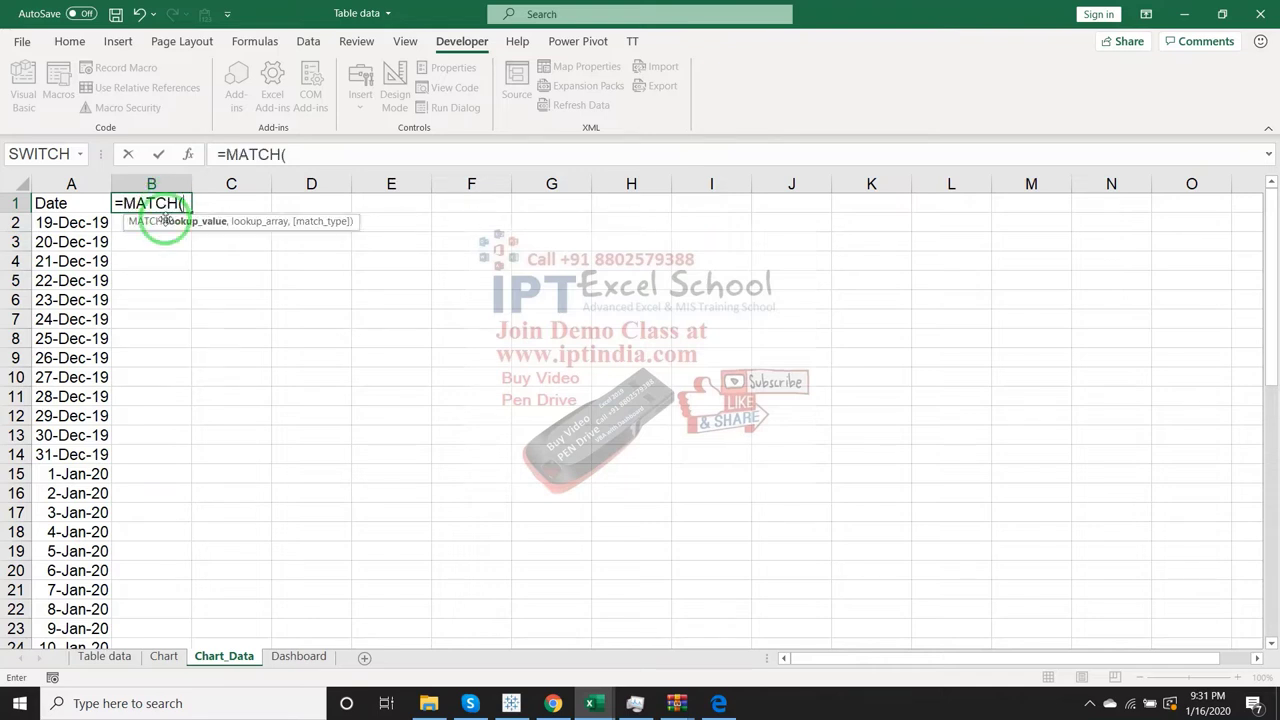
type(",")
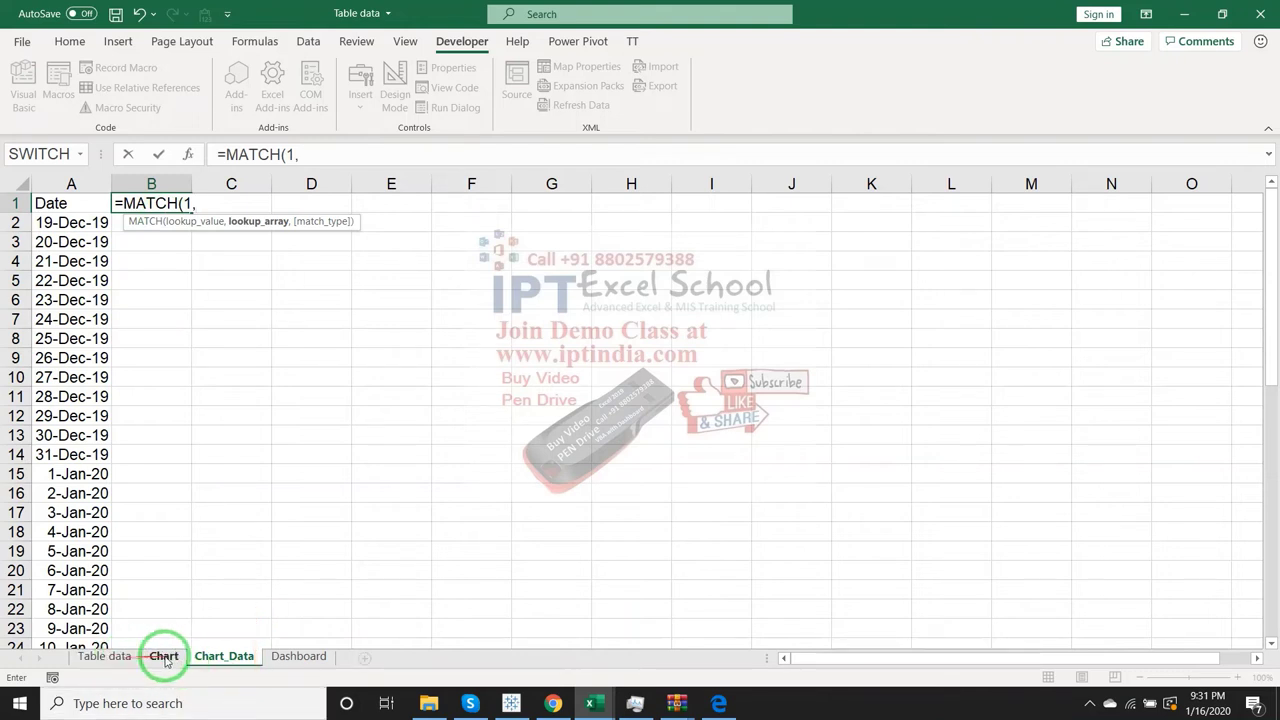
left_click(105, 656)
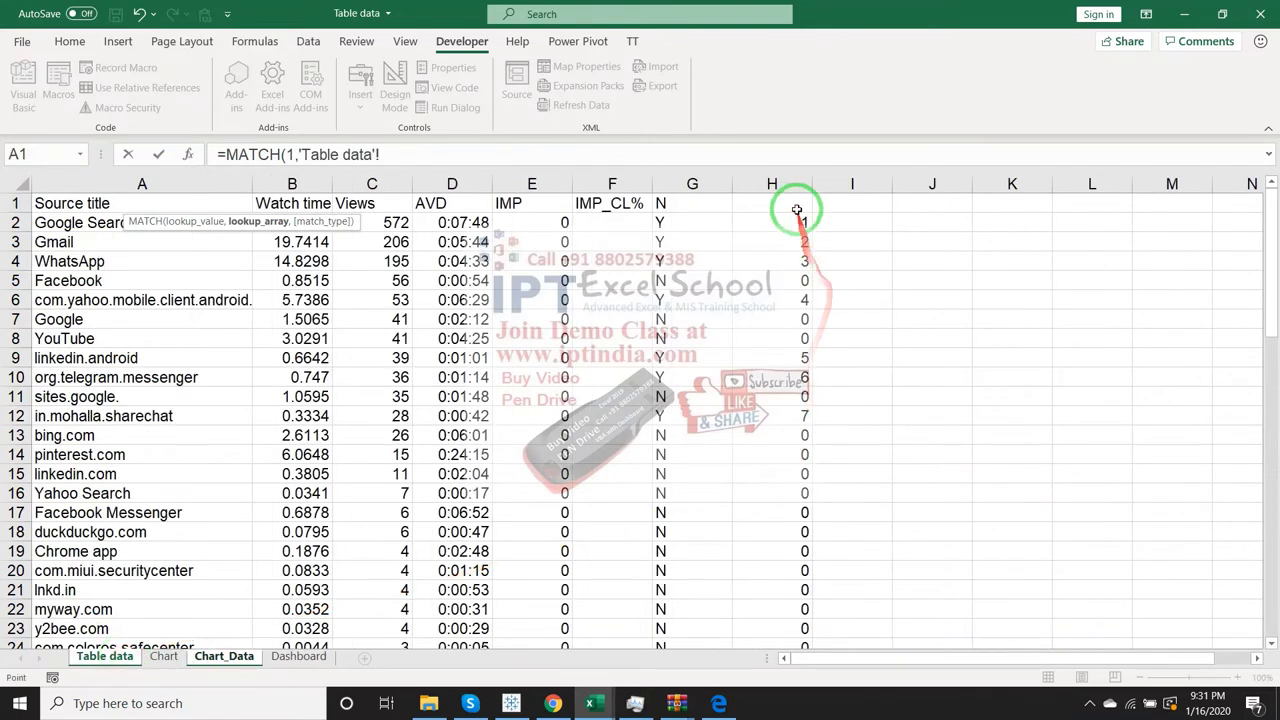
left_click(789, 185)
type(",")
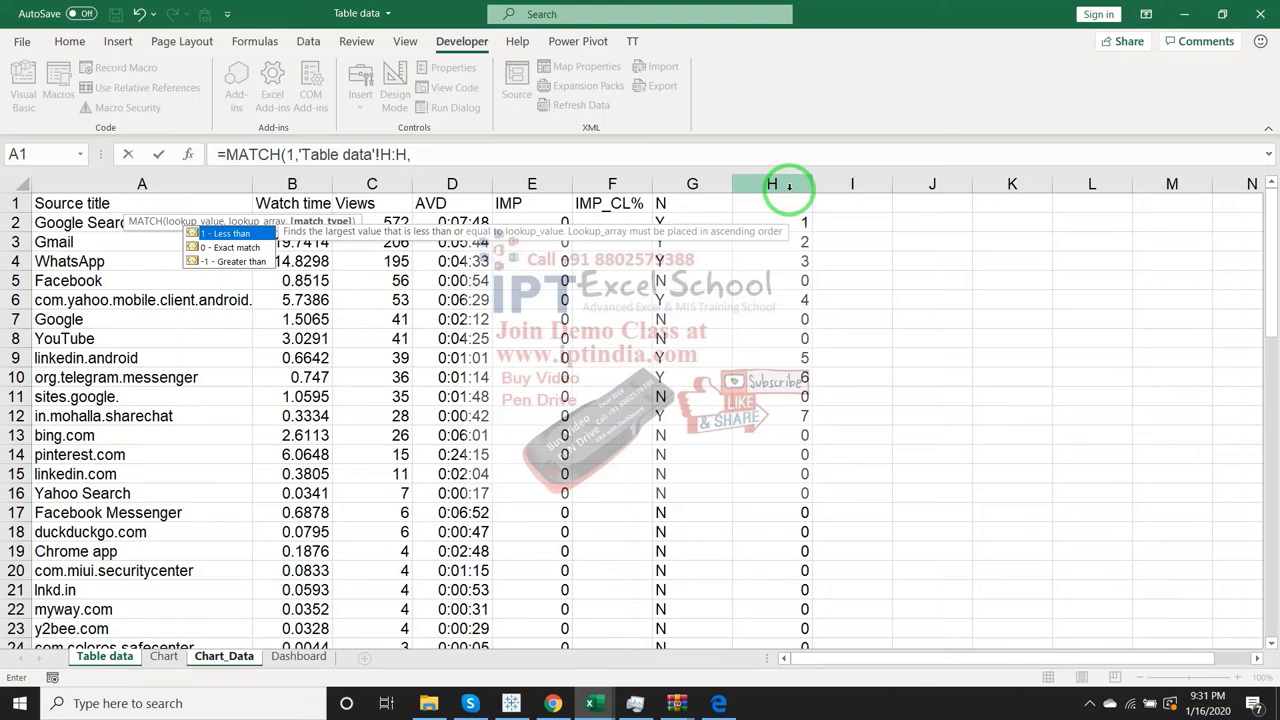
type("0")
key("Return")
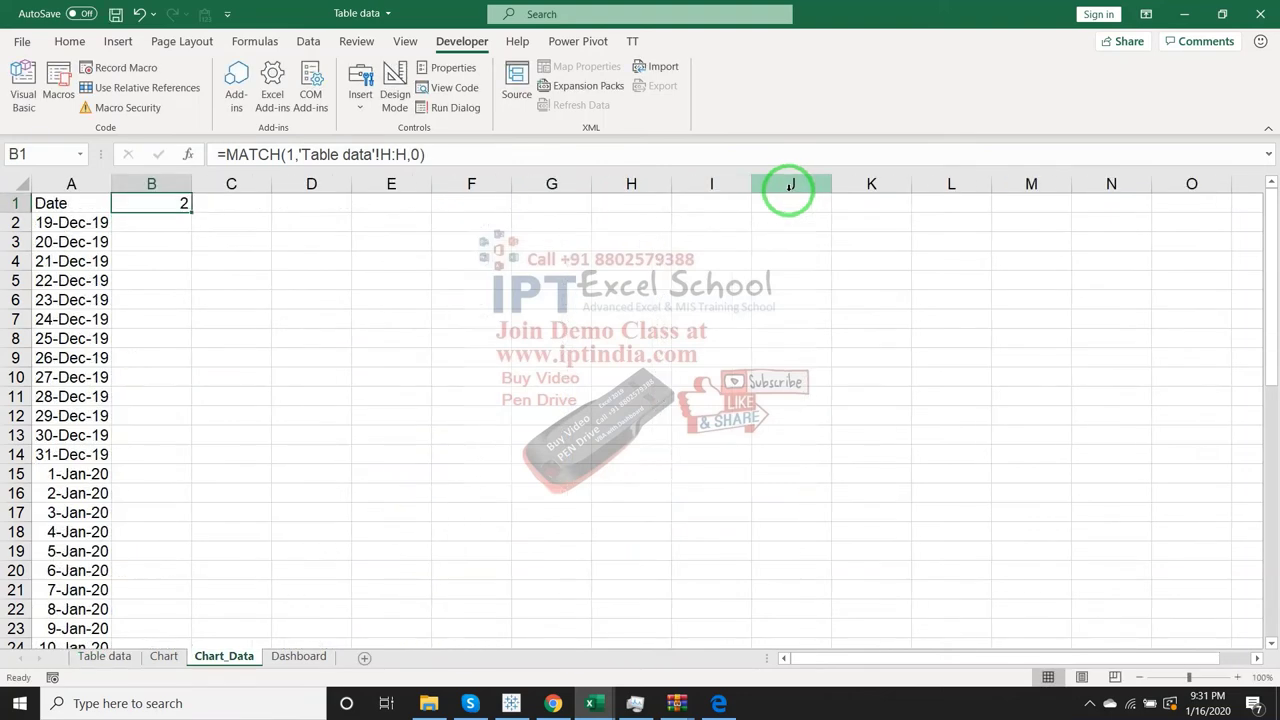
- Wrap B1's MATCH in OFFSET('Table data'!A1, MATCH(...)-1, 0) so B1 shows Google Search
left_click(256, 156)
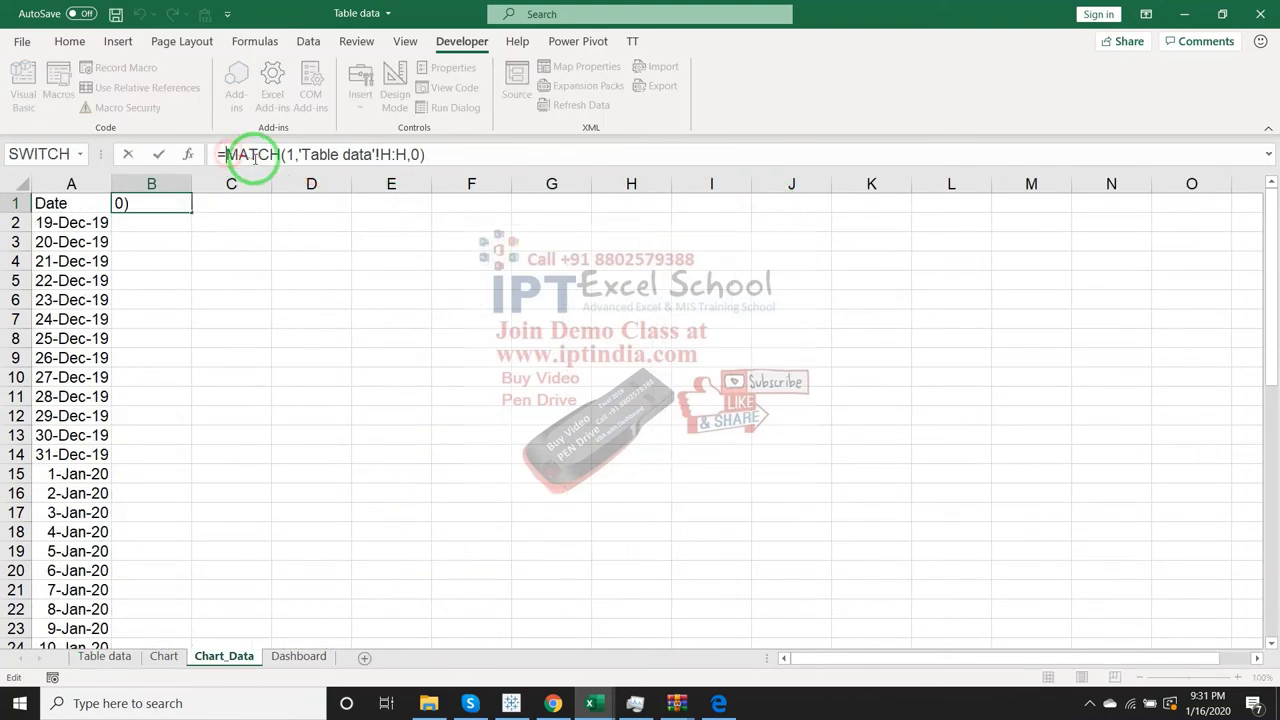
left_click(221, 155)
type("offset(")
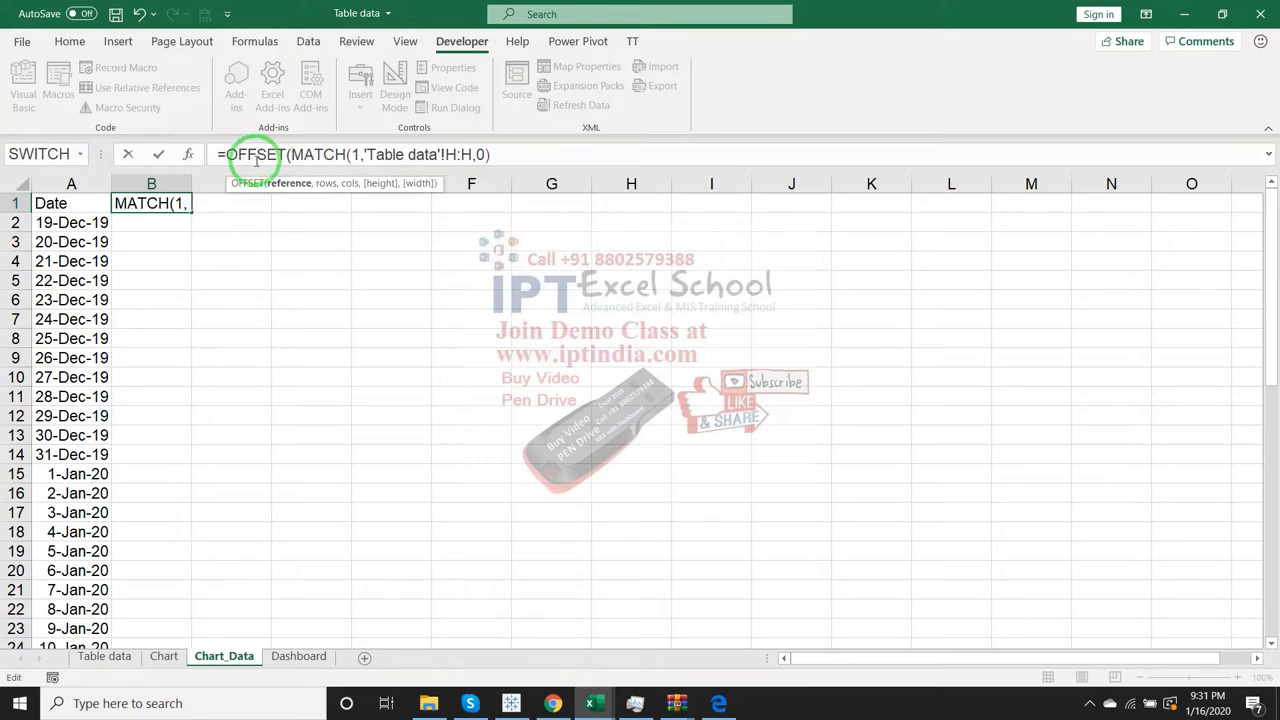
left_click_drag(258, 186, 147, 581)
left_click(105, 656)
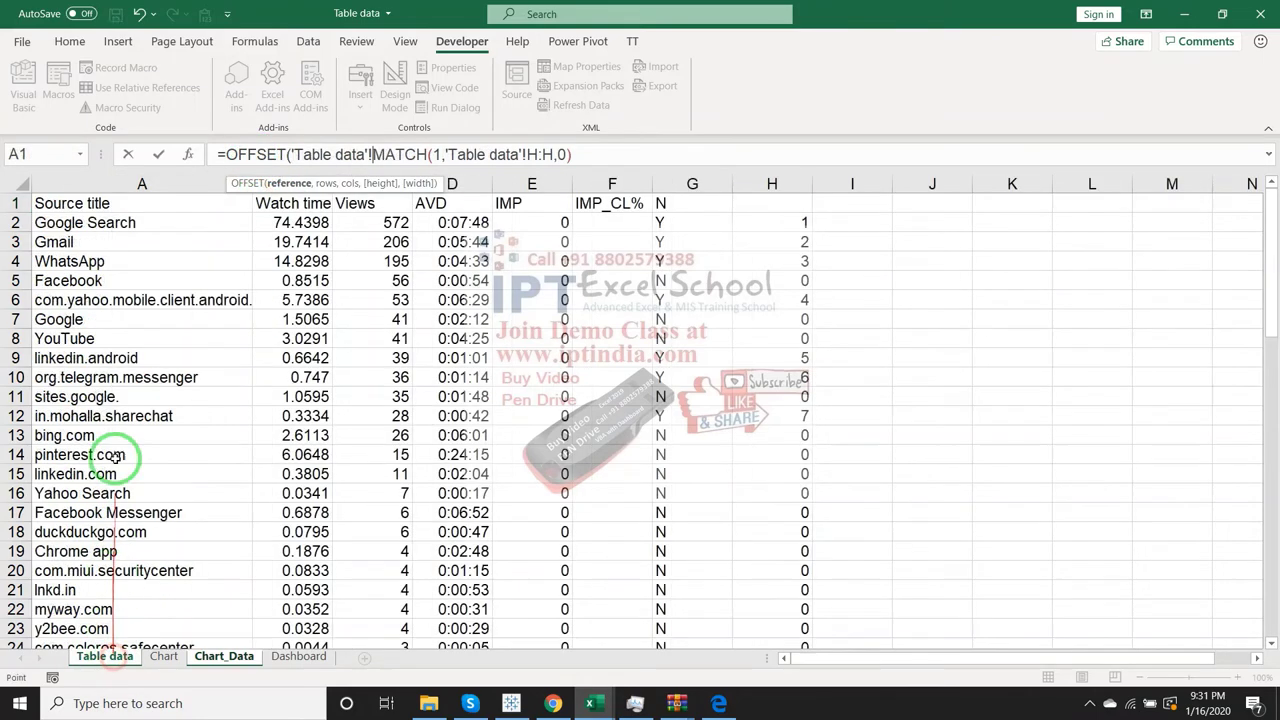
left_click(95, 200)
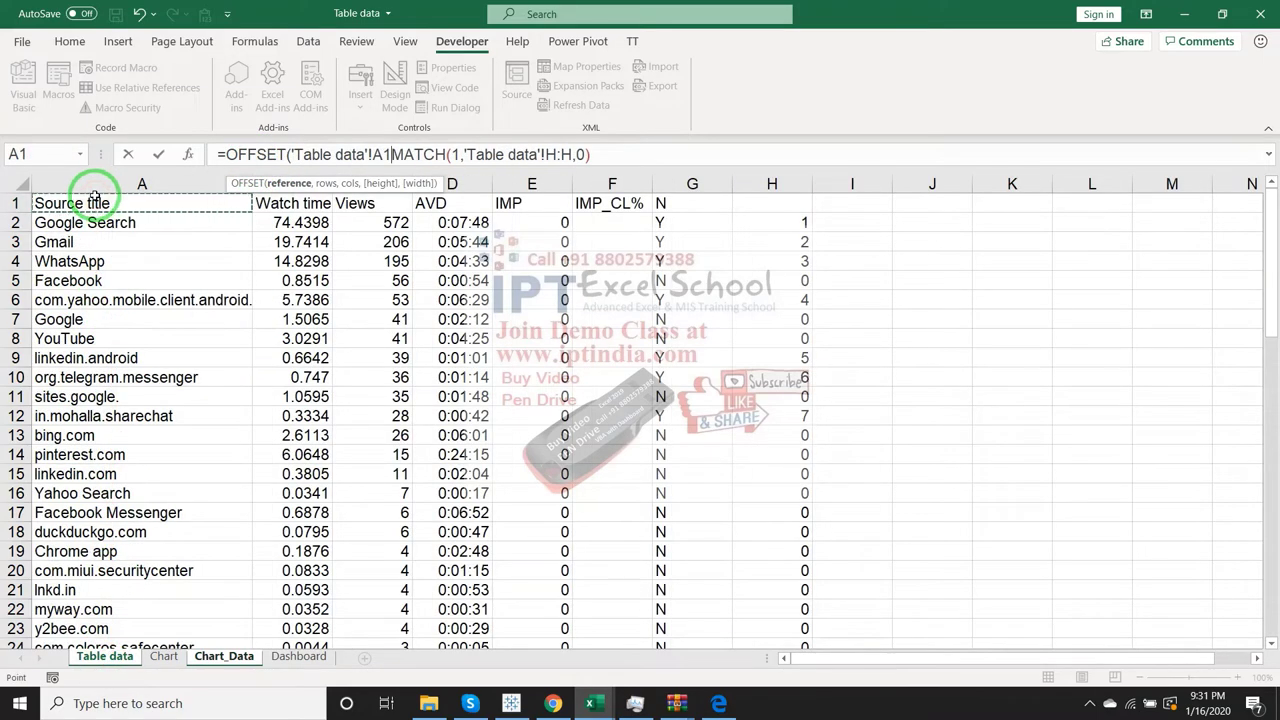
type(",")
left_click(670, 148)
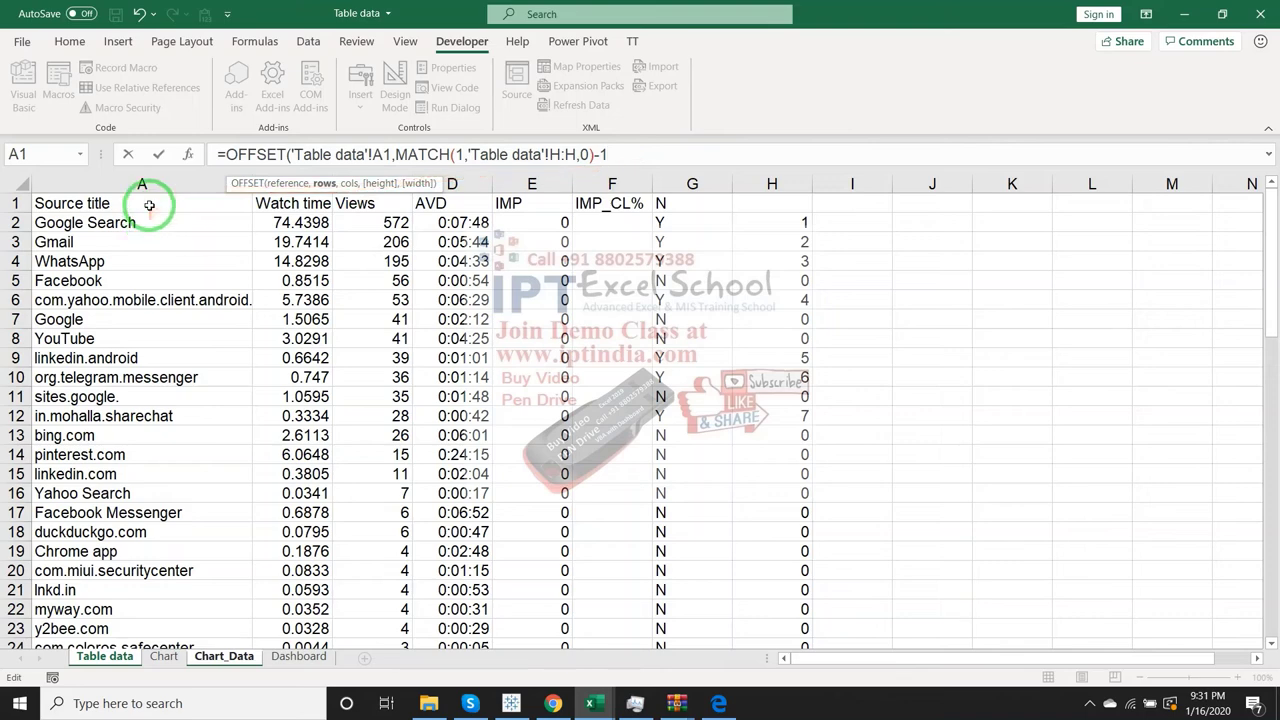
type(",0")
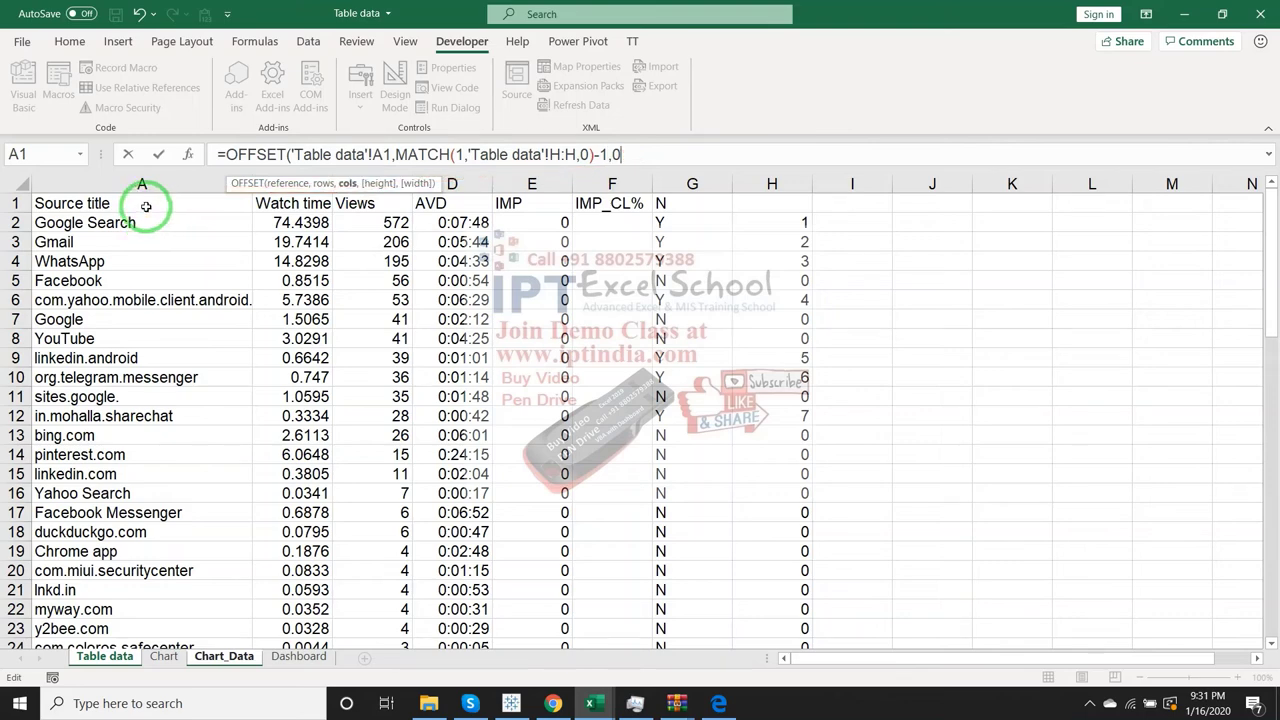
type(")")
key("Return")
left_click(146, 204)
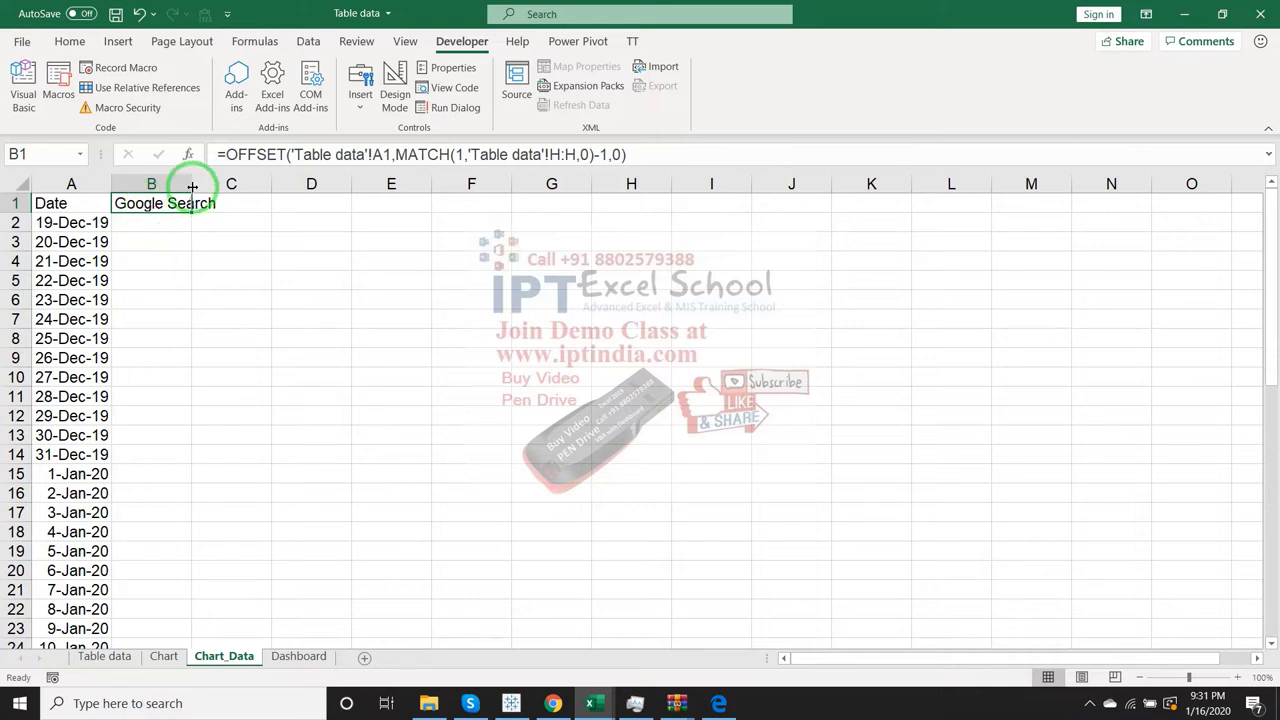
- Replace MATCH's lookup value 1 with COLUMN()-1 in B1's formula
left_click(461, 154)
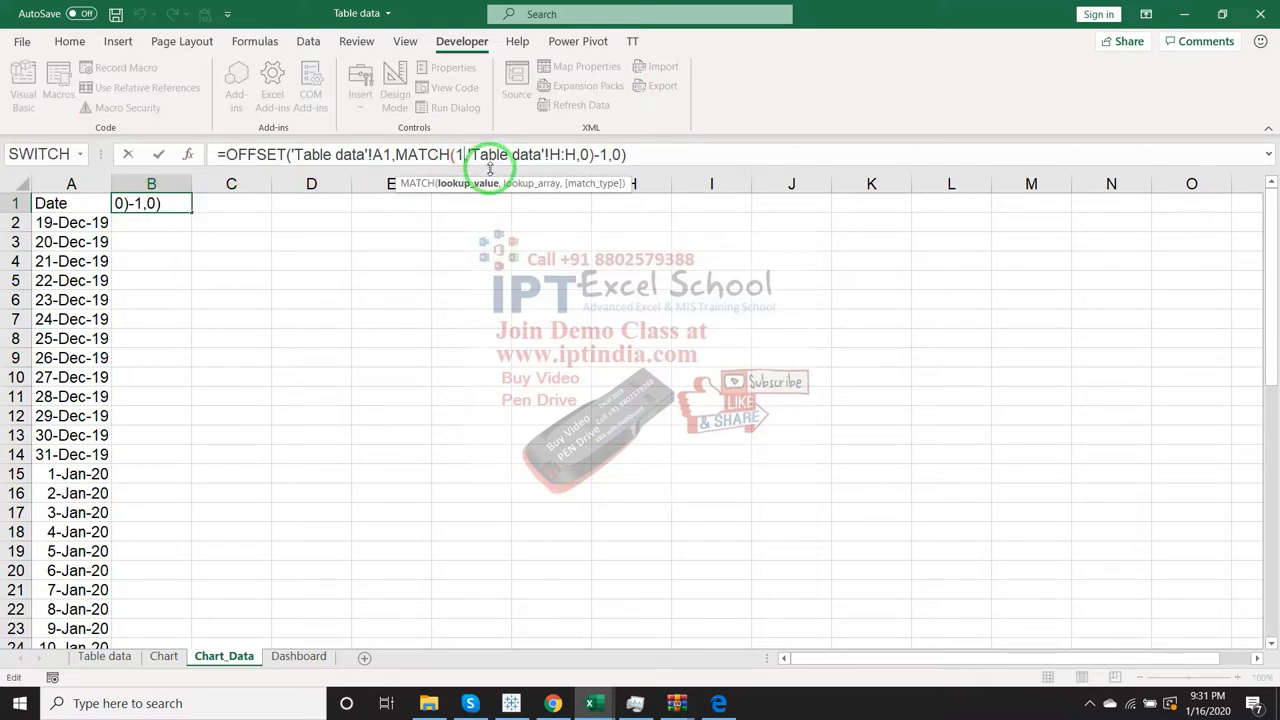
key("BackSpace")
type("clo")
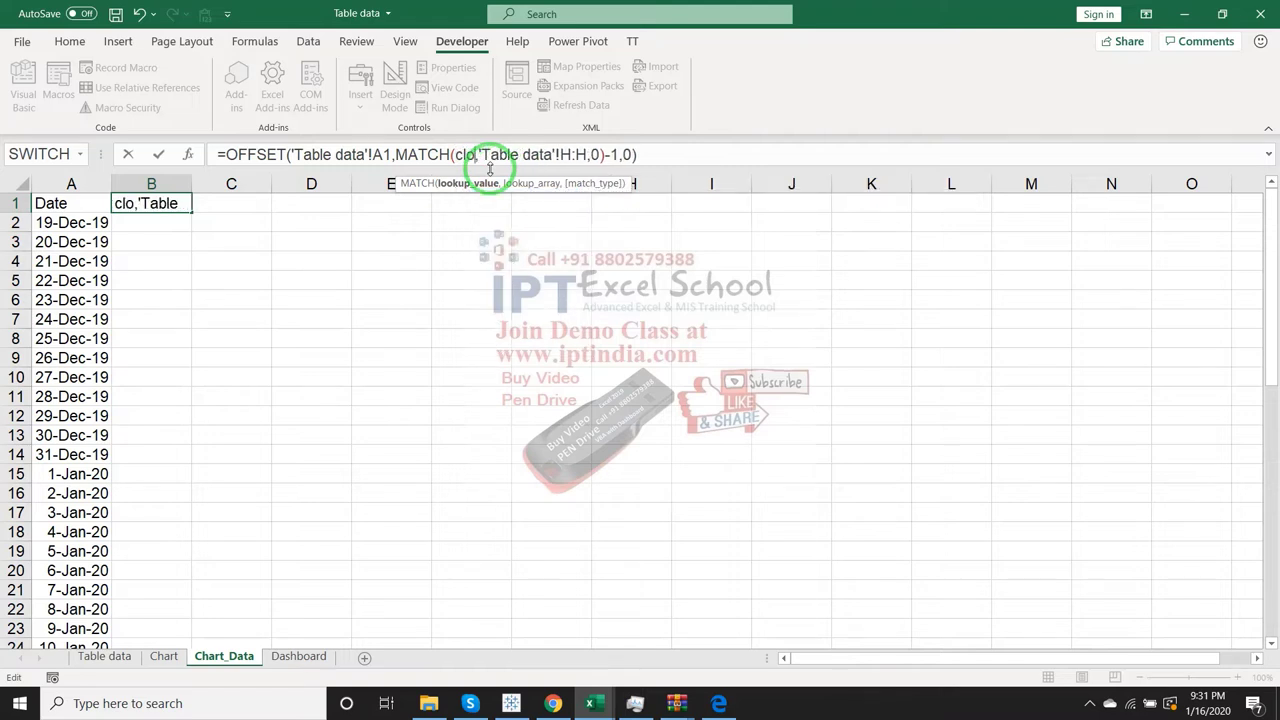
key("BackSpace")
key("BackSpace")
type("o")
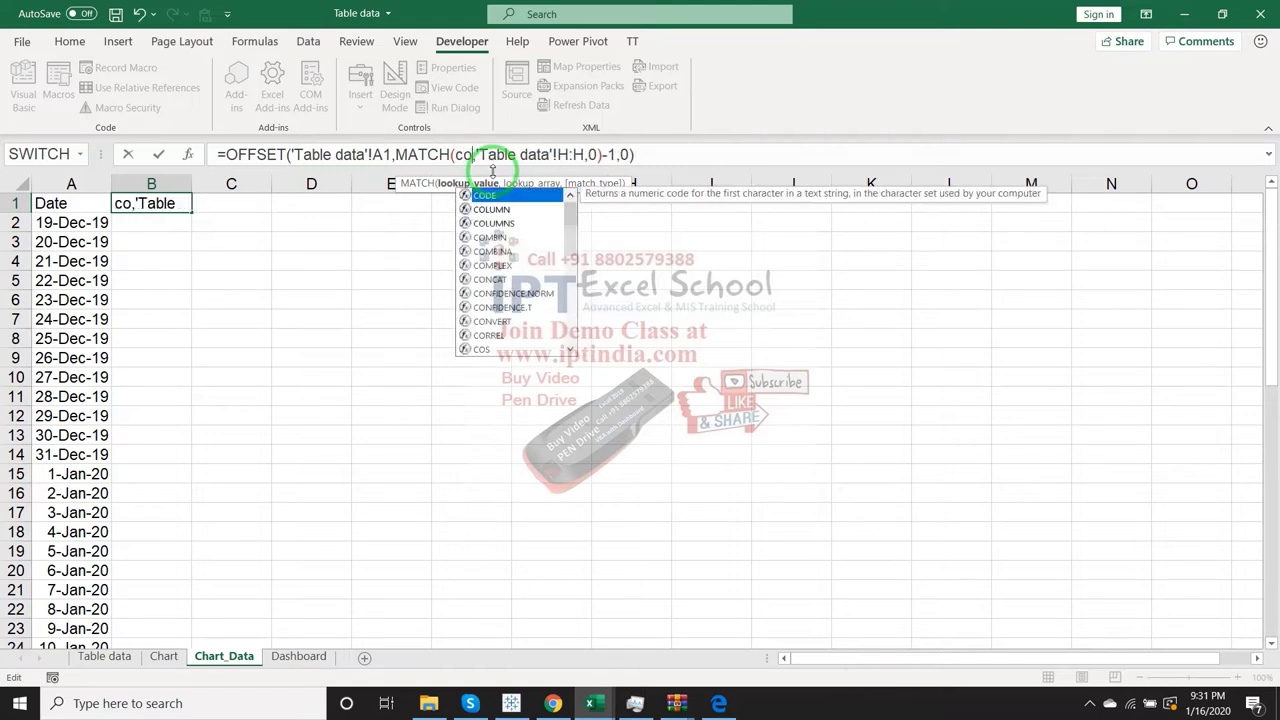
type("l")
key("Tab")
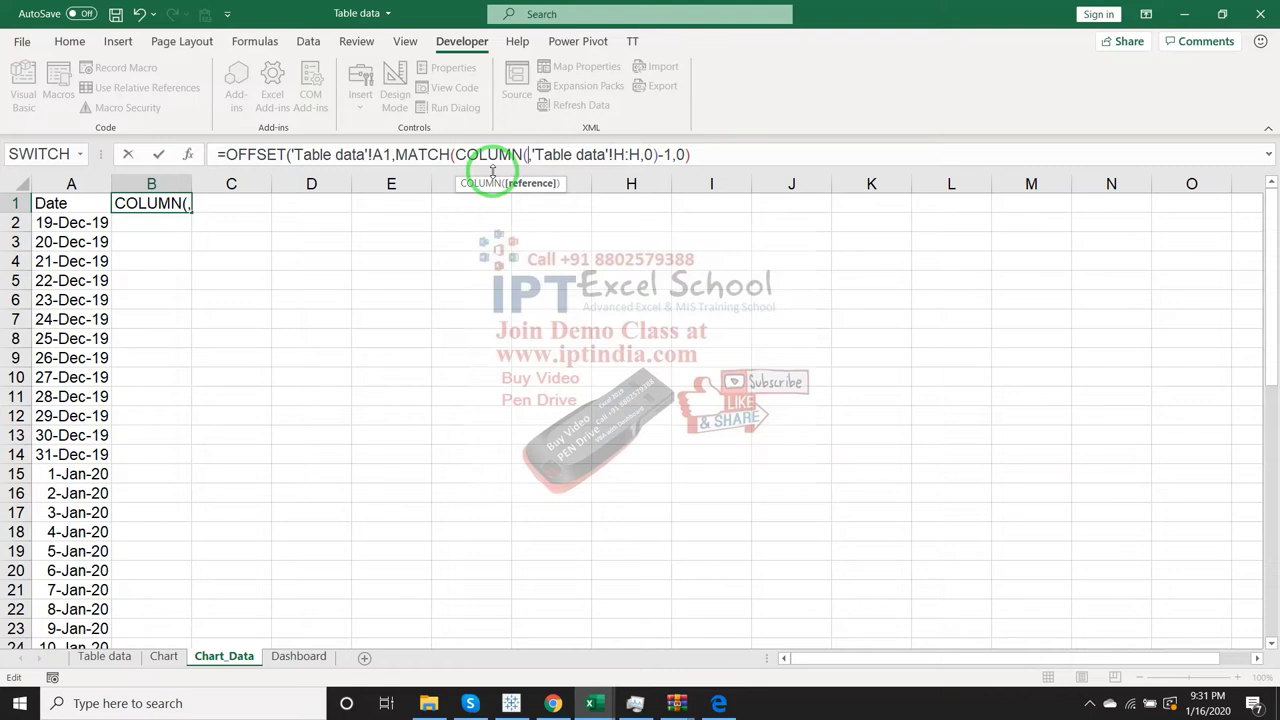
type(")-1")
key("Return")
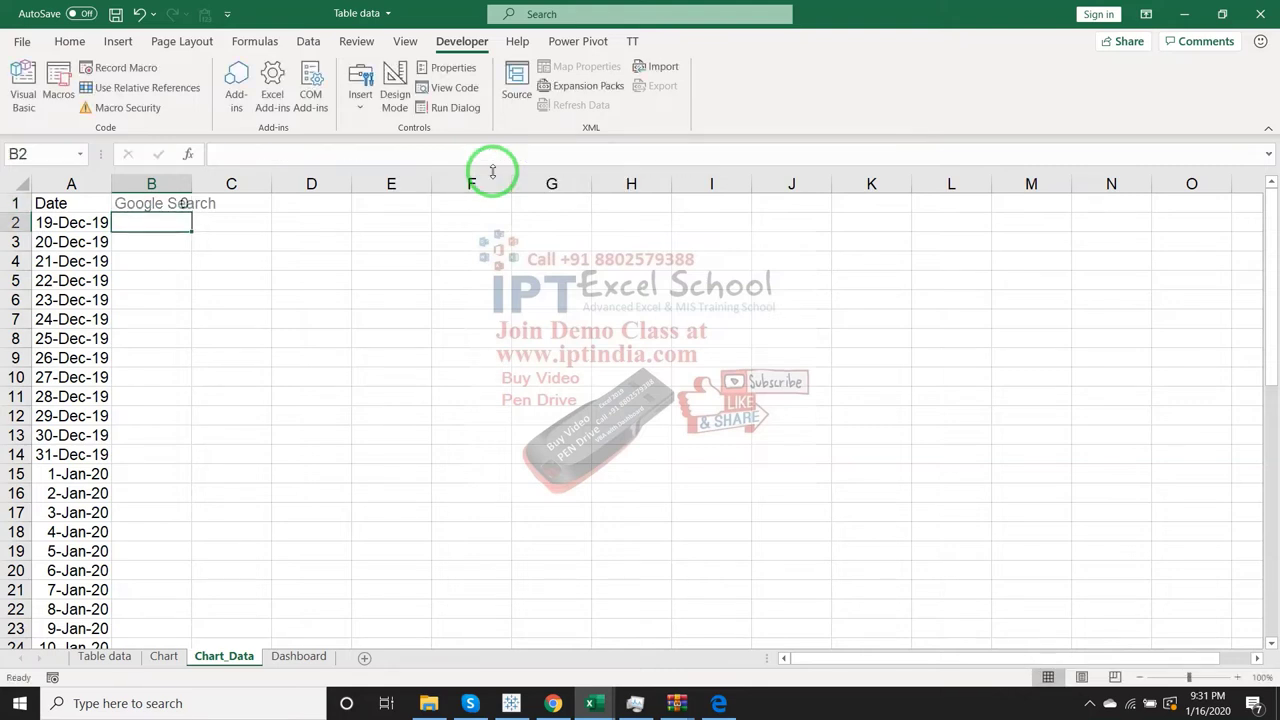
key("Up")
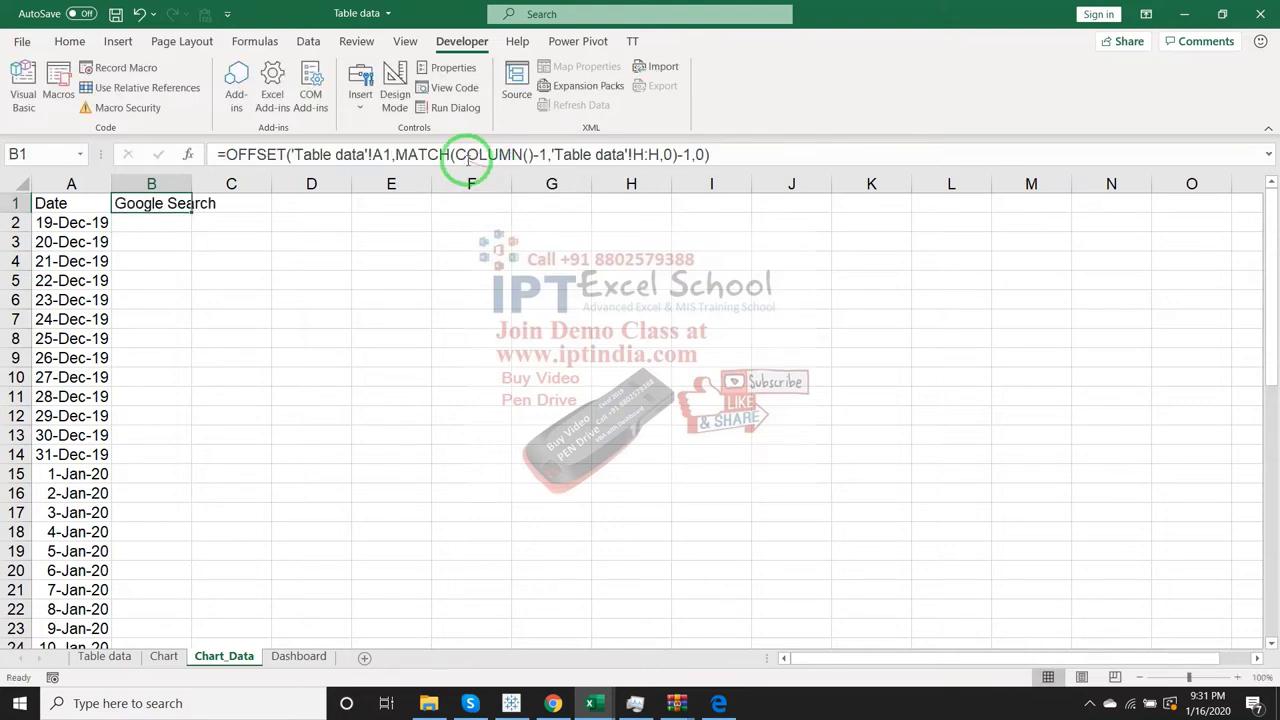
left_click(459, 153)
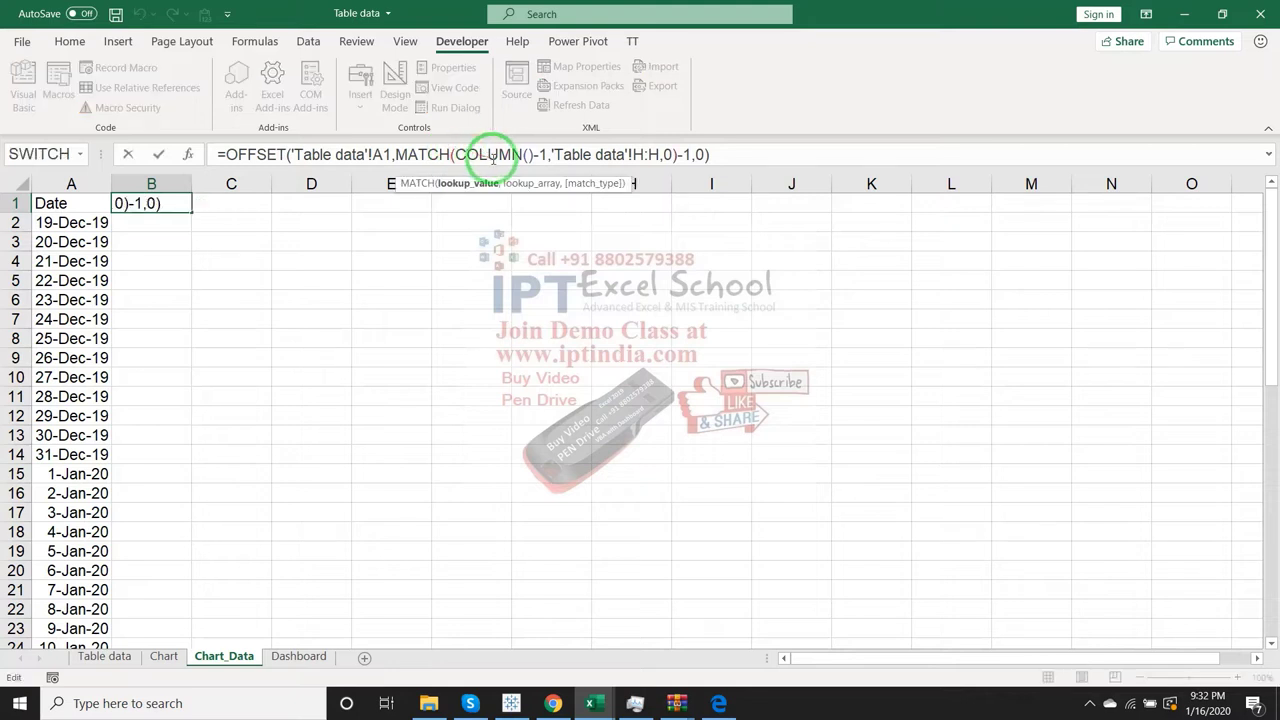
type("i")
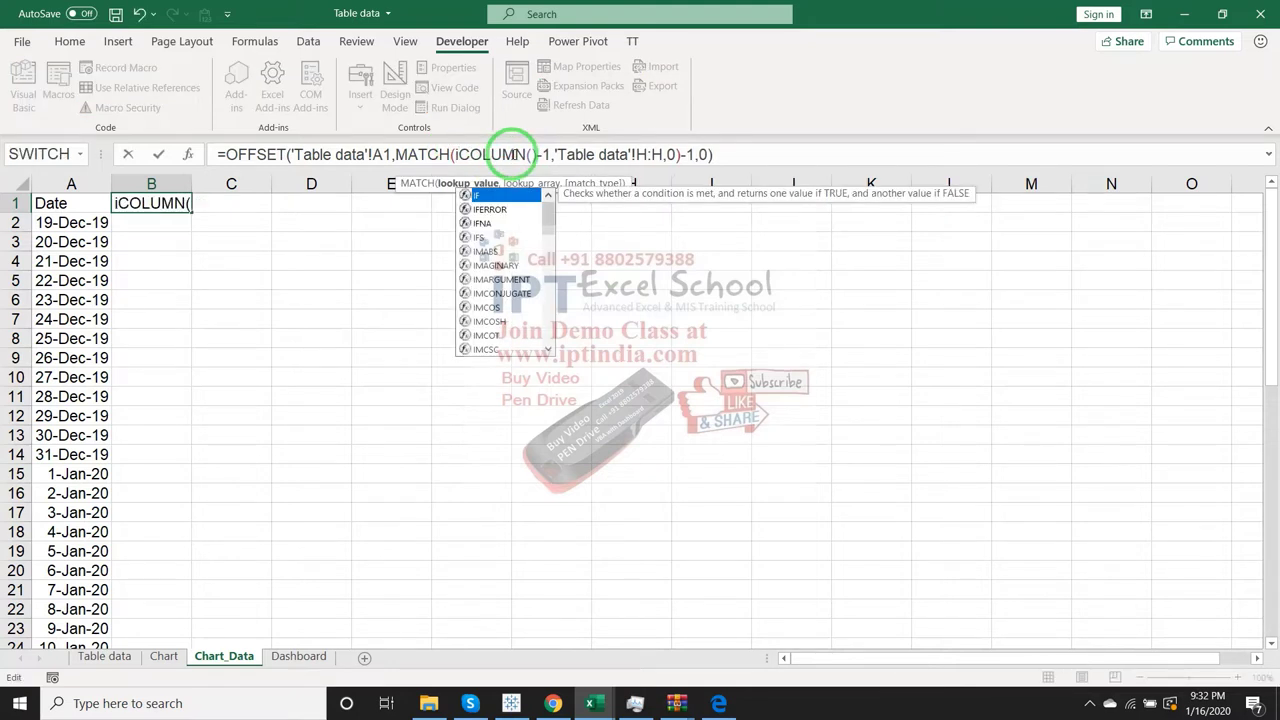
key("Left")
key("Delete")
key("ctrl+Return")
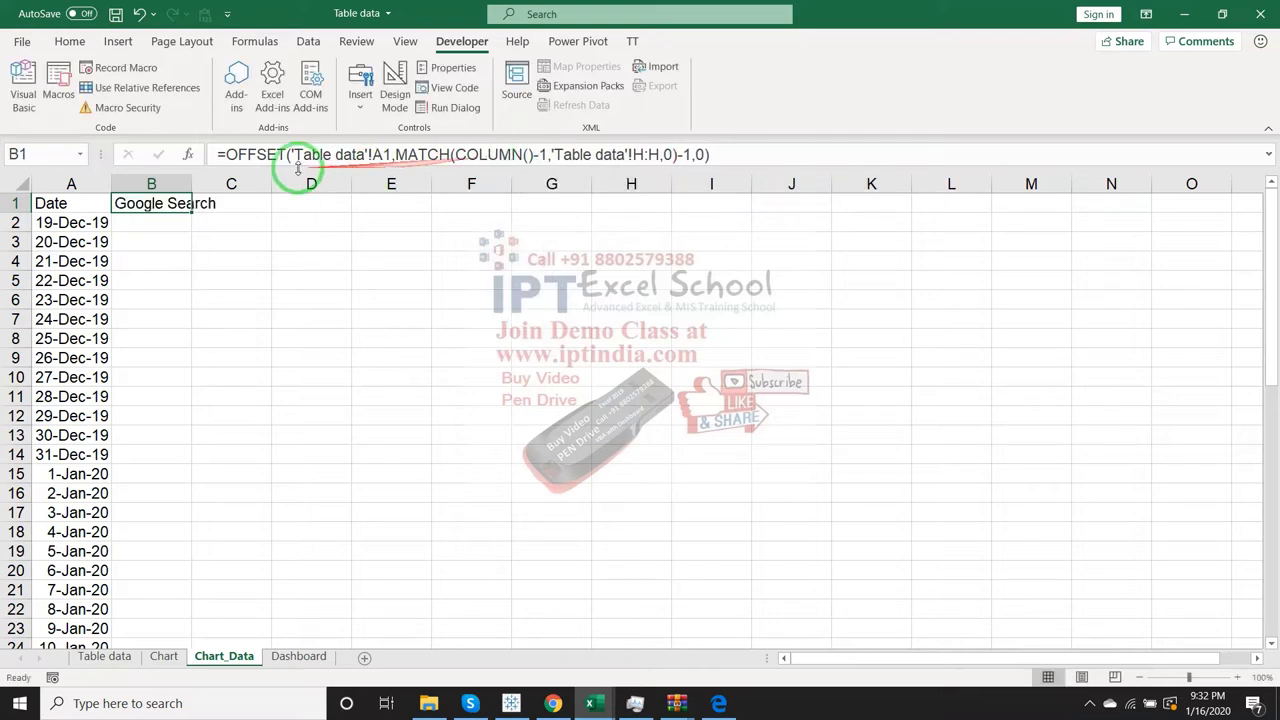
- Wrap B1's OFFSET formula in an IF that returns "" based on COLUMN() versus MAX of 'Table data'!H:H
left_click(228, 153)
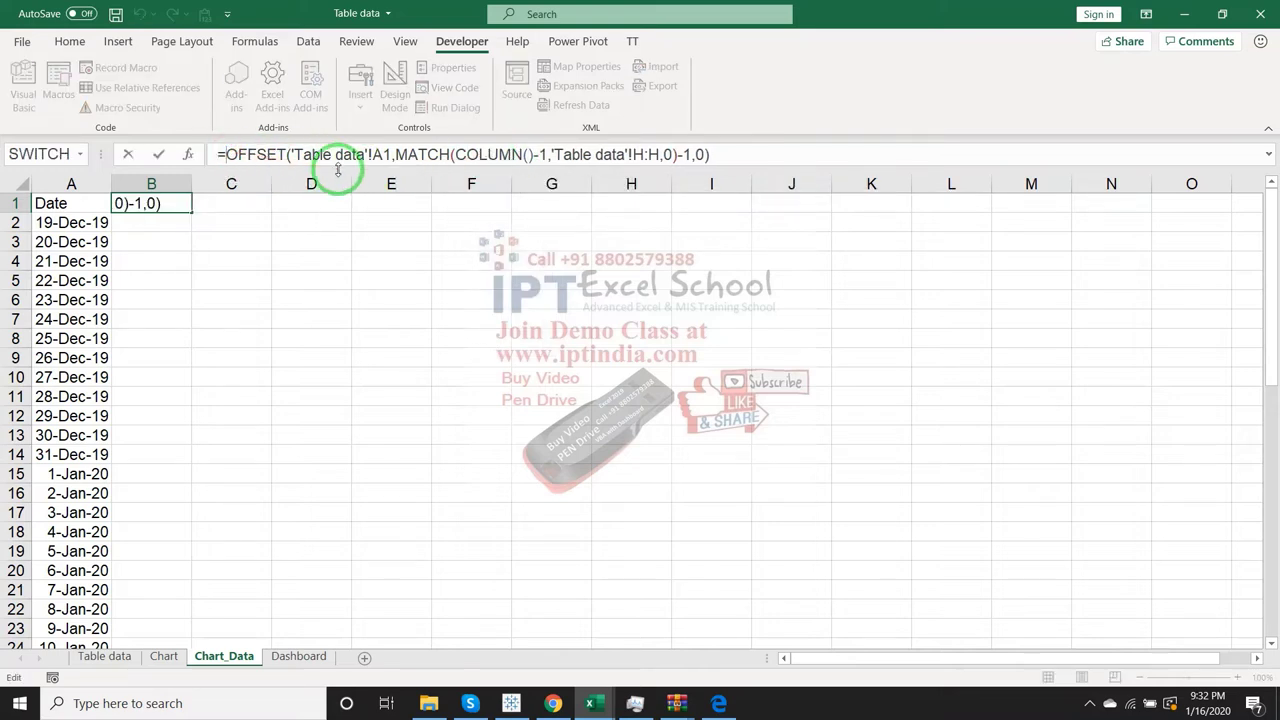
type("if")
key("Tab")
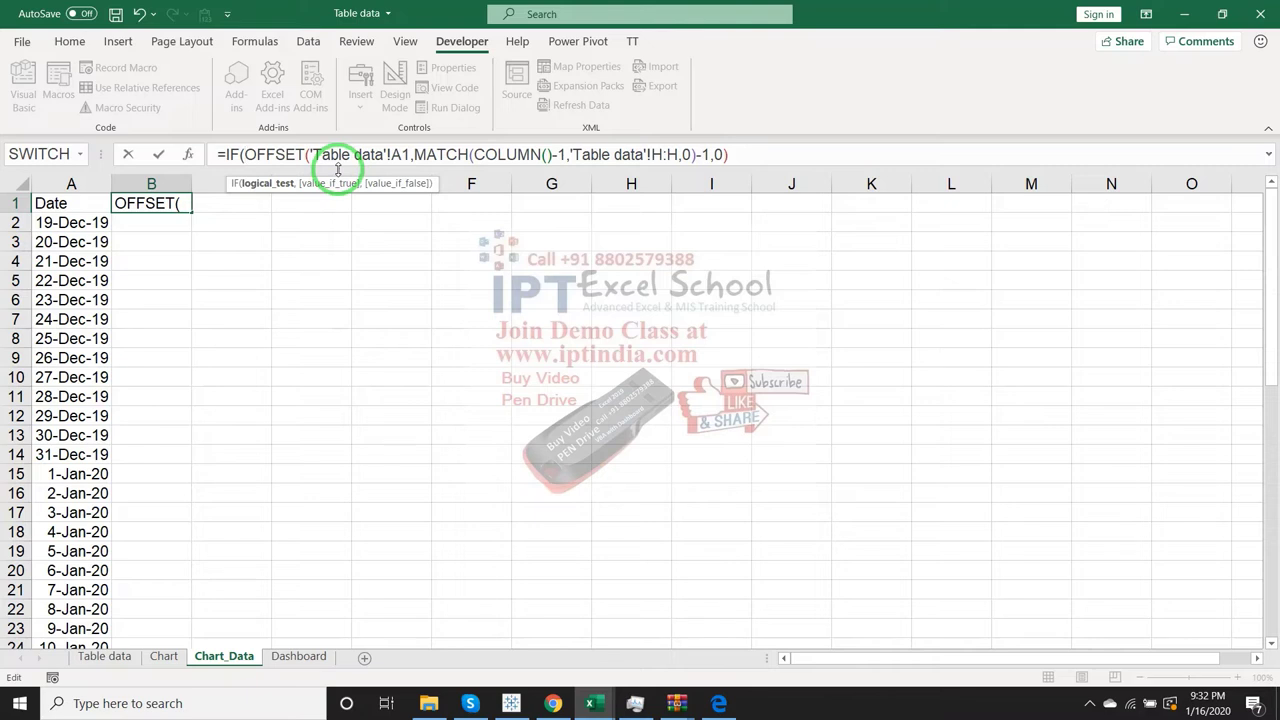
type("col")
key("Tab")
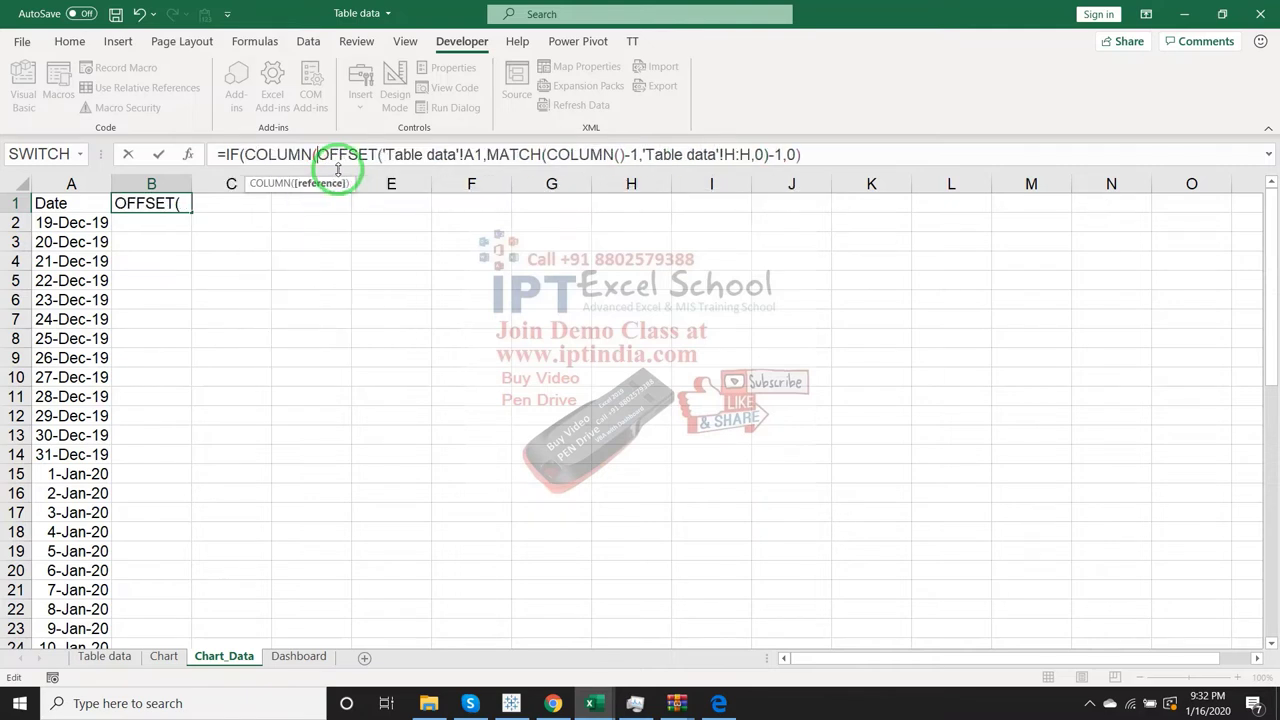
type(")-")
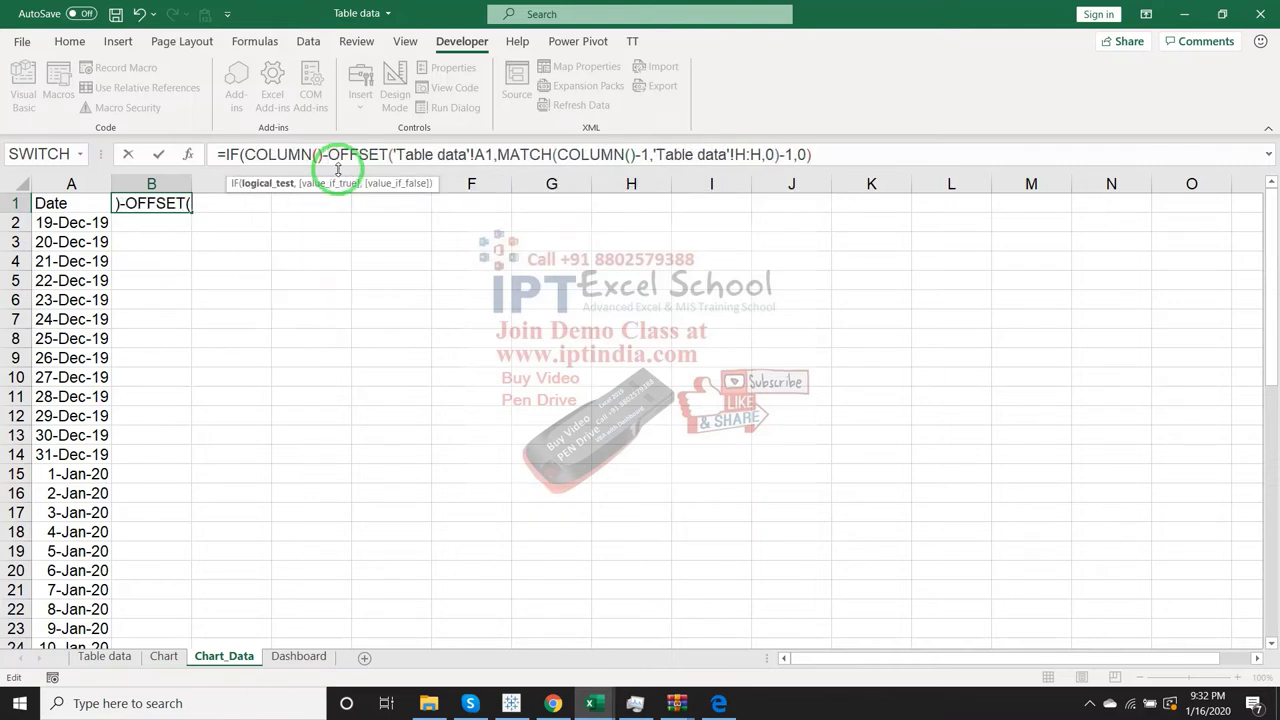
type(">m")
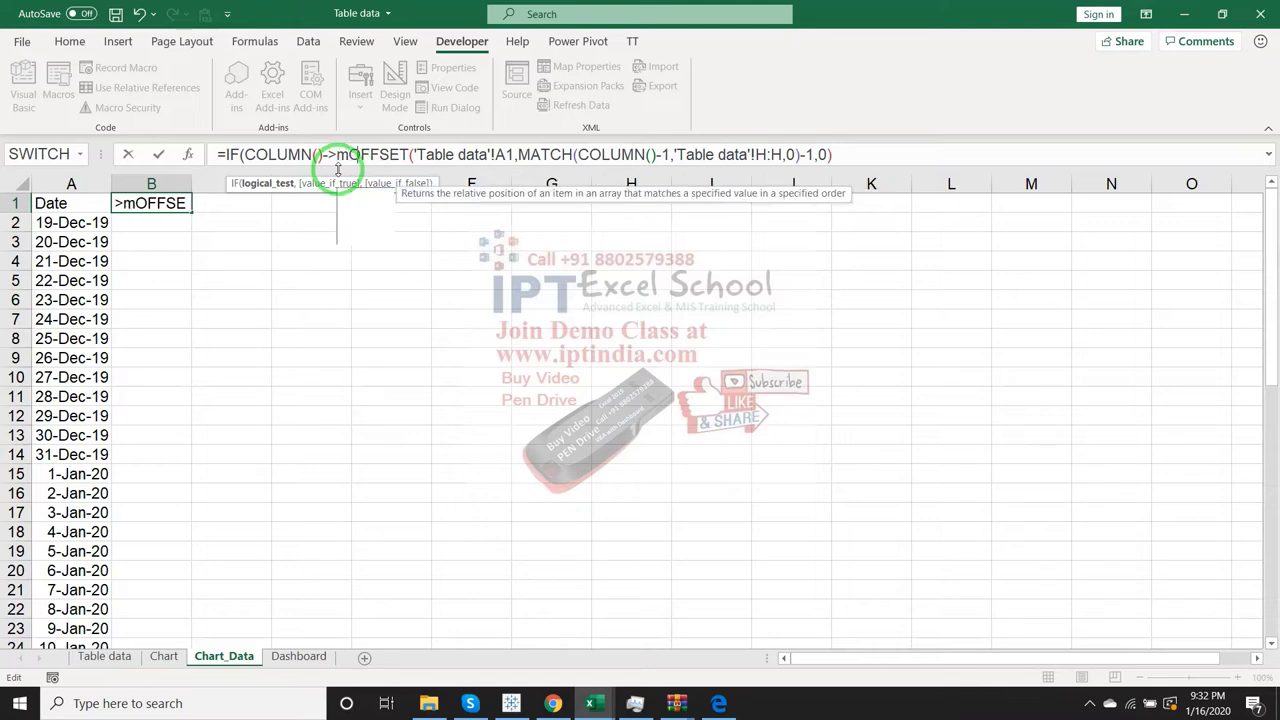
type("ax")
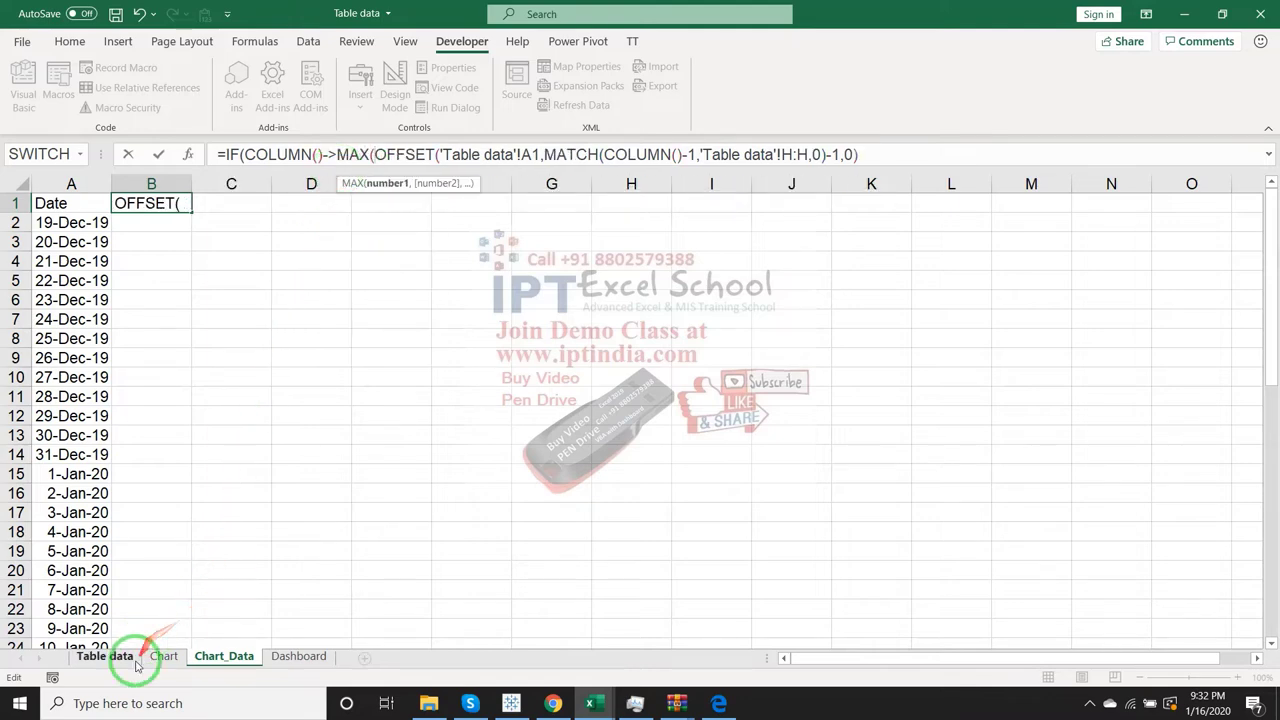
left_click(104, 656)
left_click(770, 184)
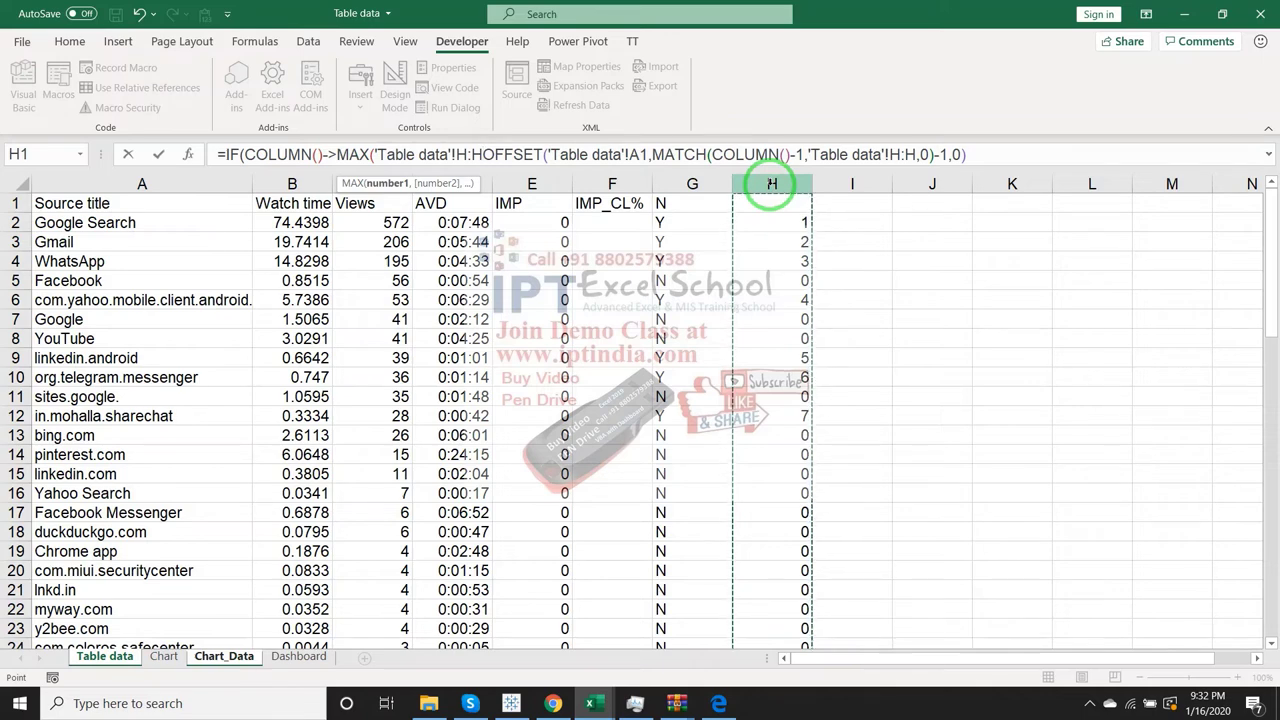
type("),\"\"")
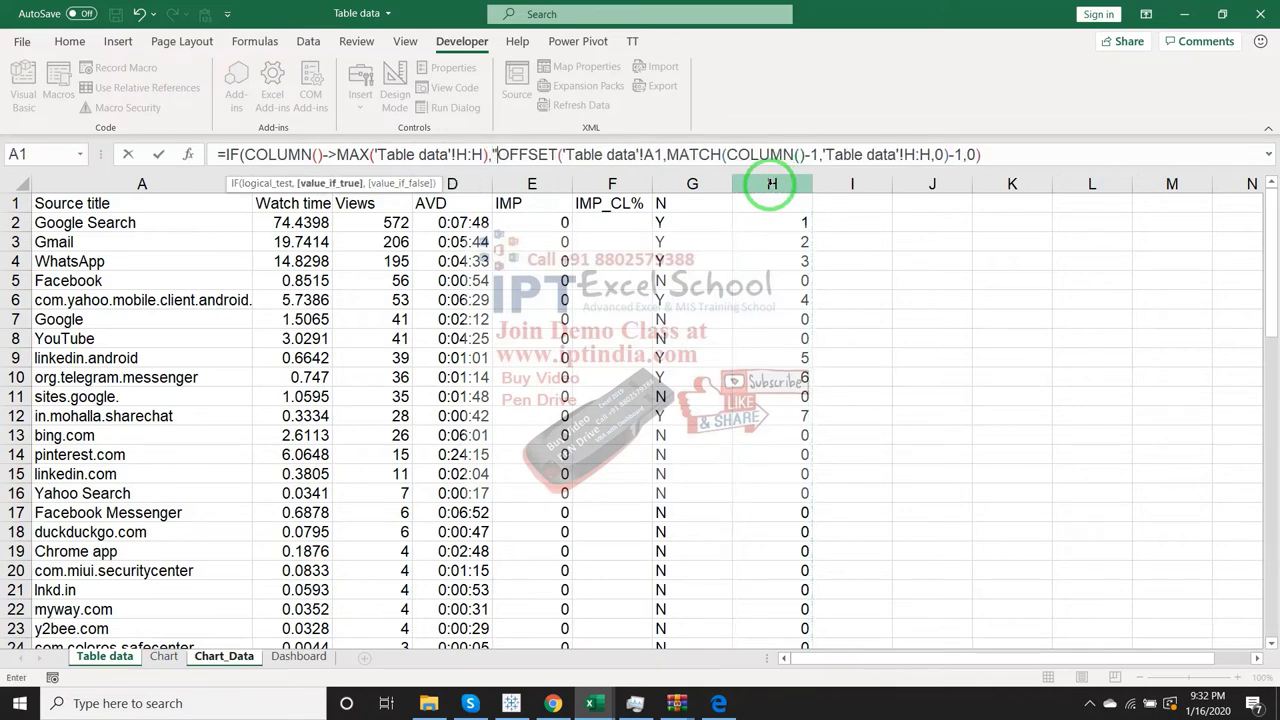
type(",")
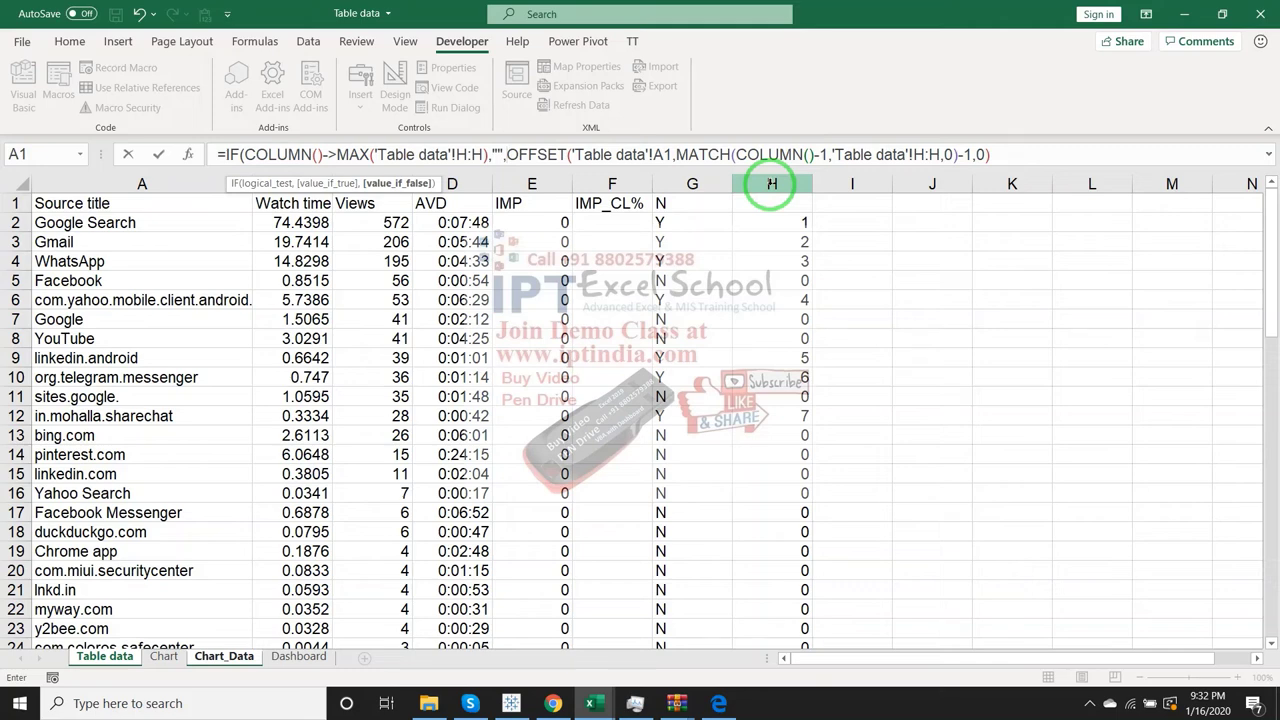
key("Return")
key("Return")
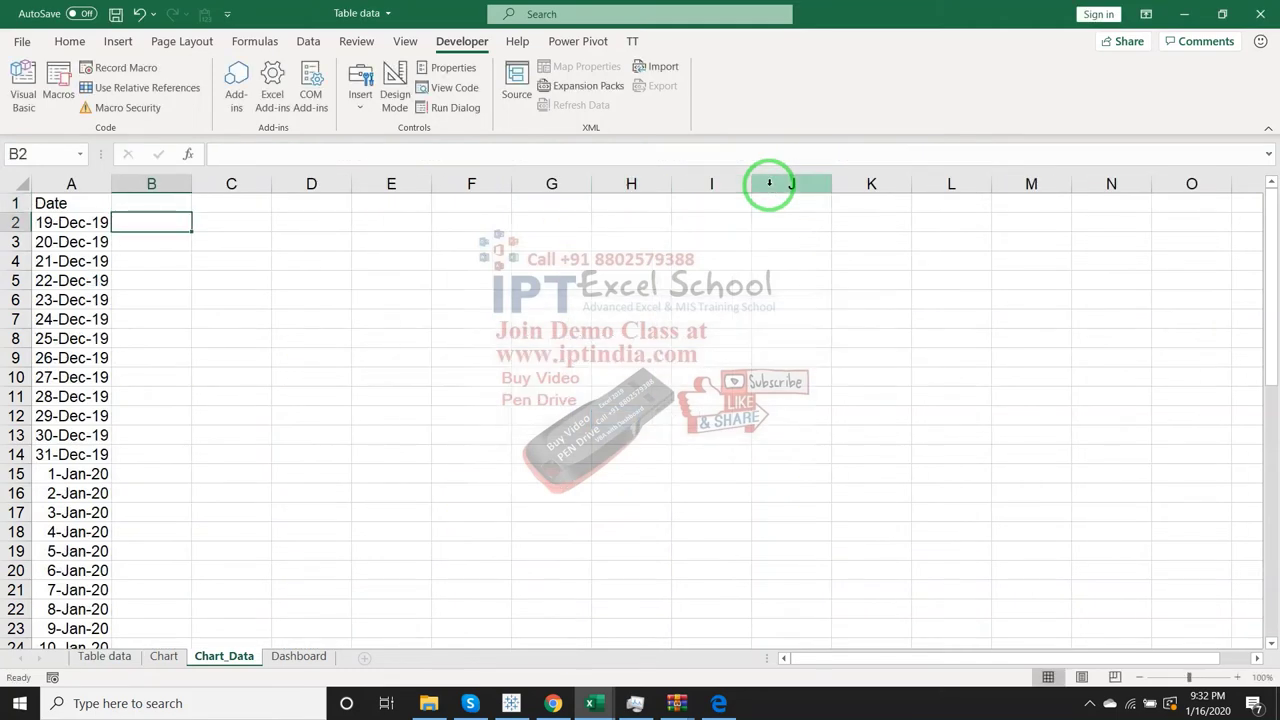
key("Up")
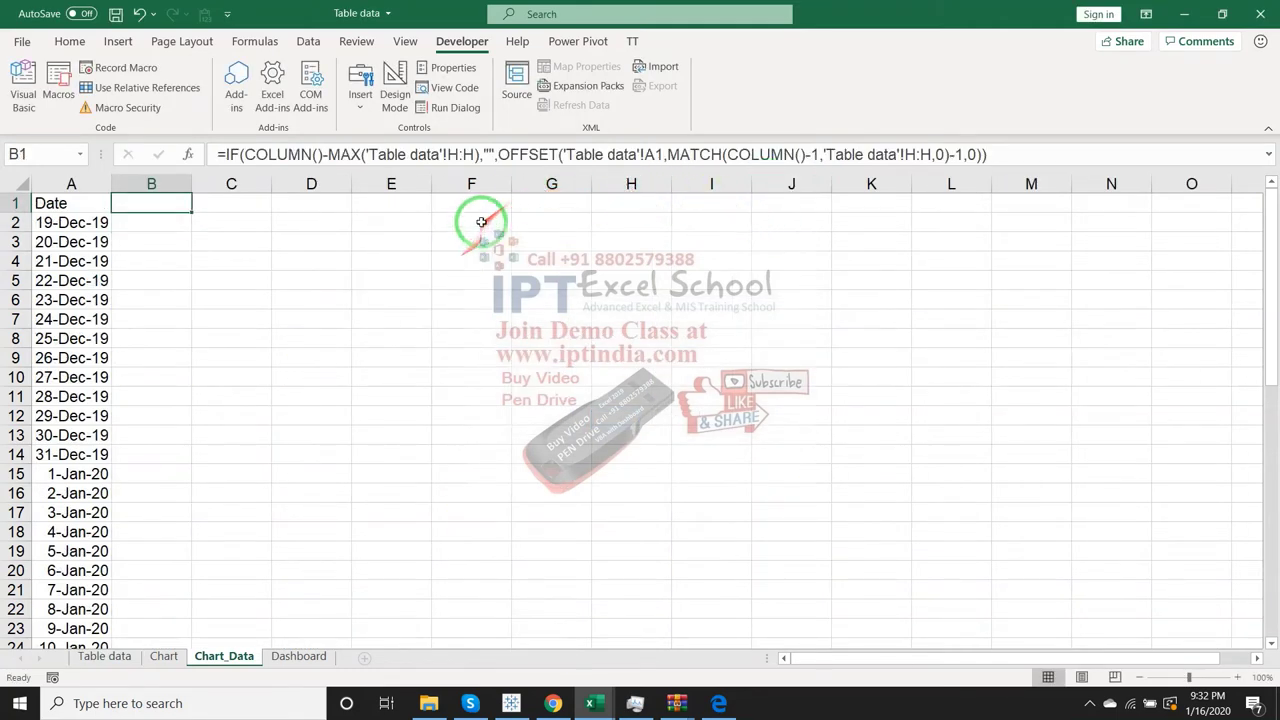
- Make the H:H ranges and the OFFSET start cell A1 absolute references
left_click(458, 155)
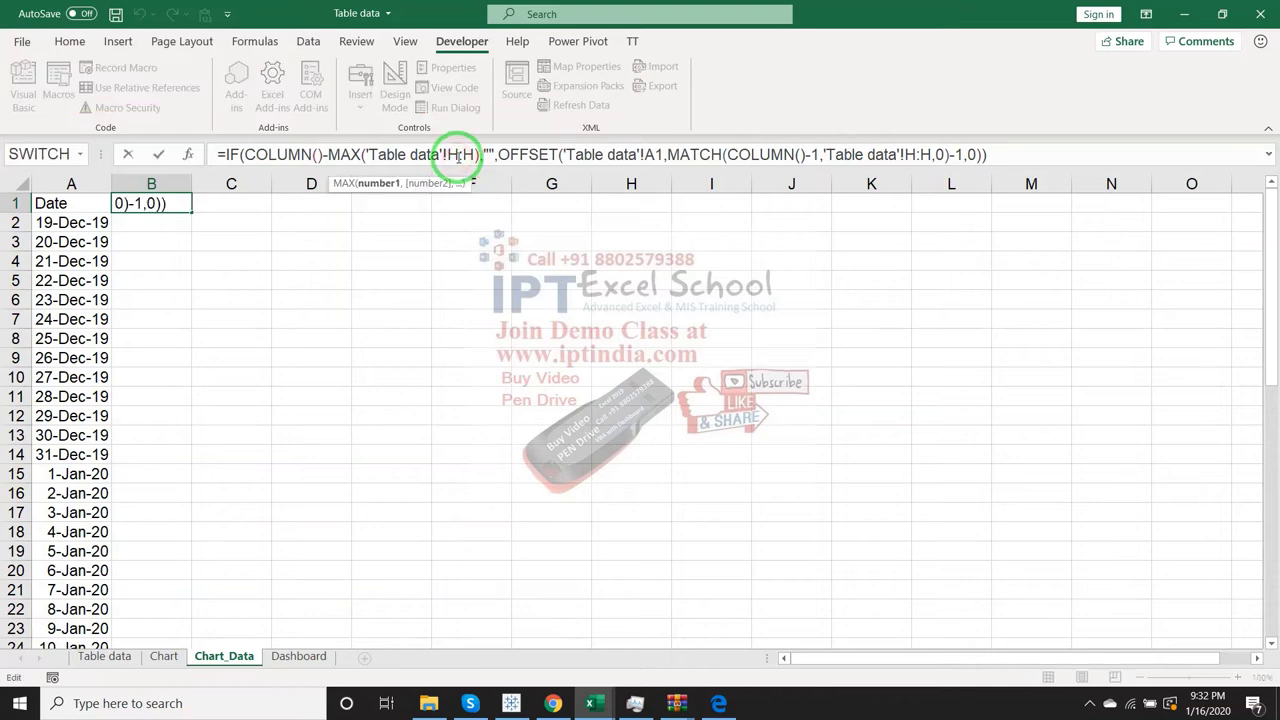
key("F4")
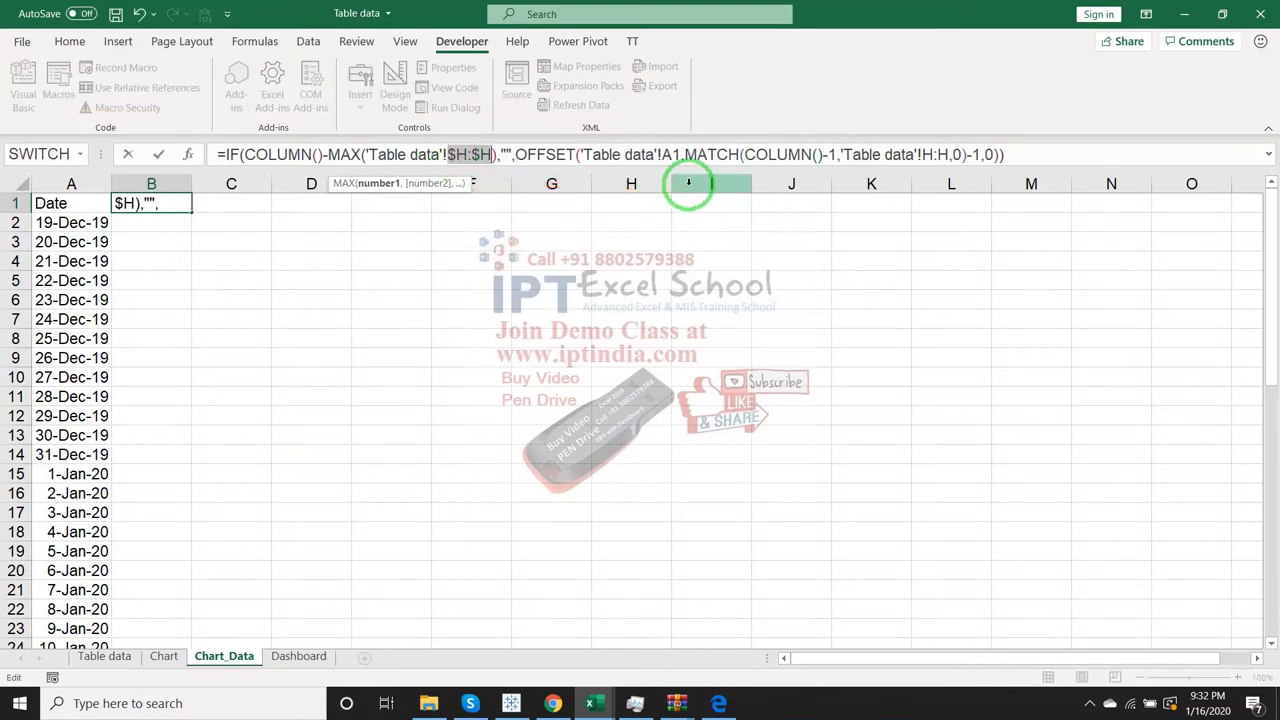
left_click(929, 154)
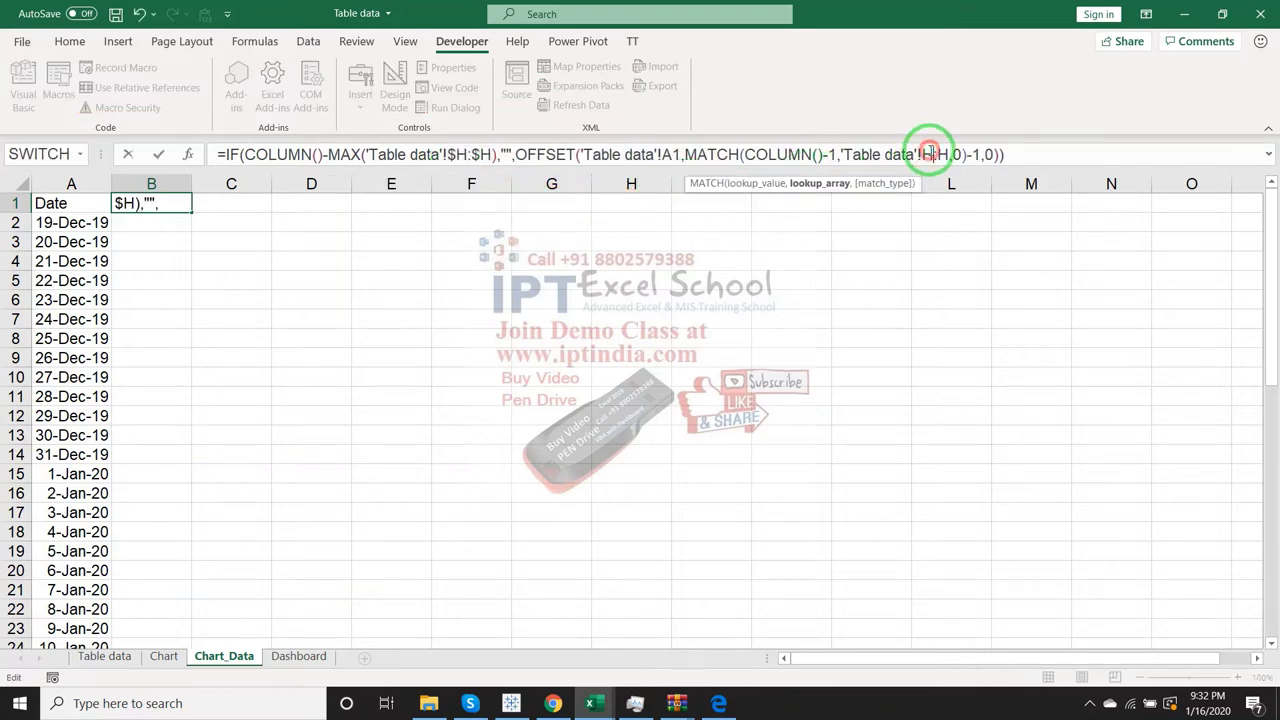
key("F4")
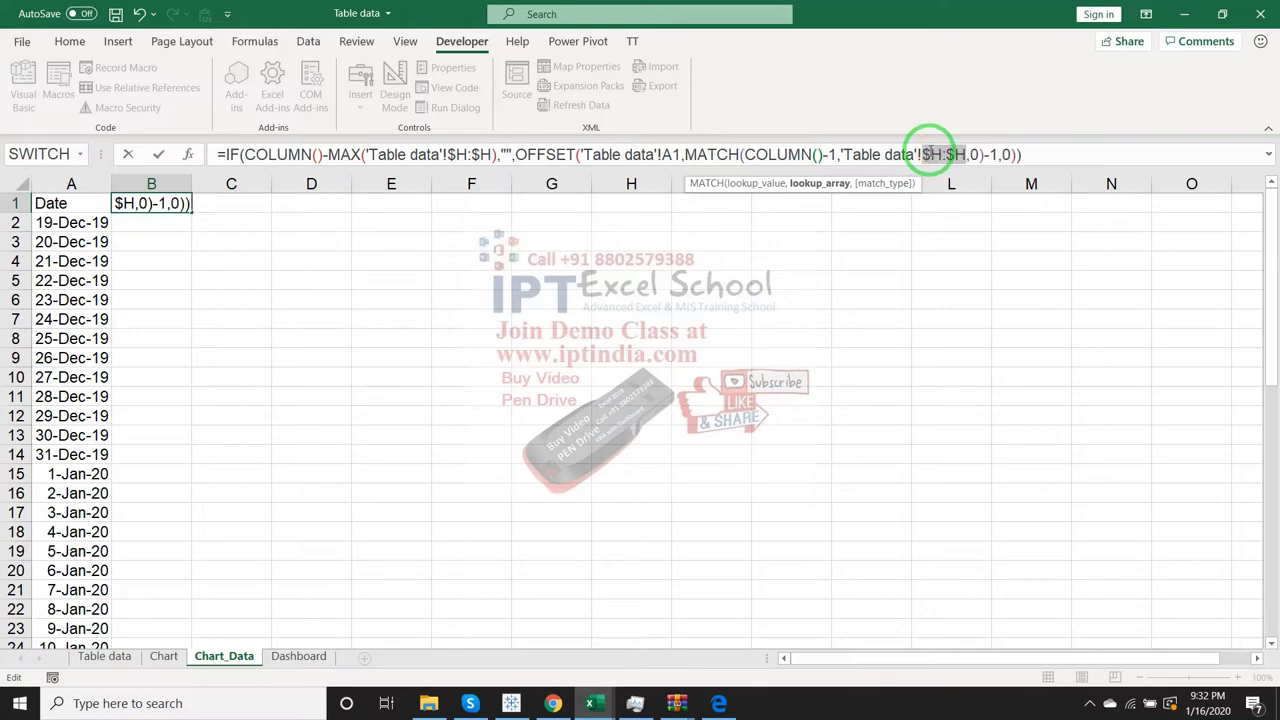
left_click(672, 154)
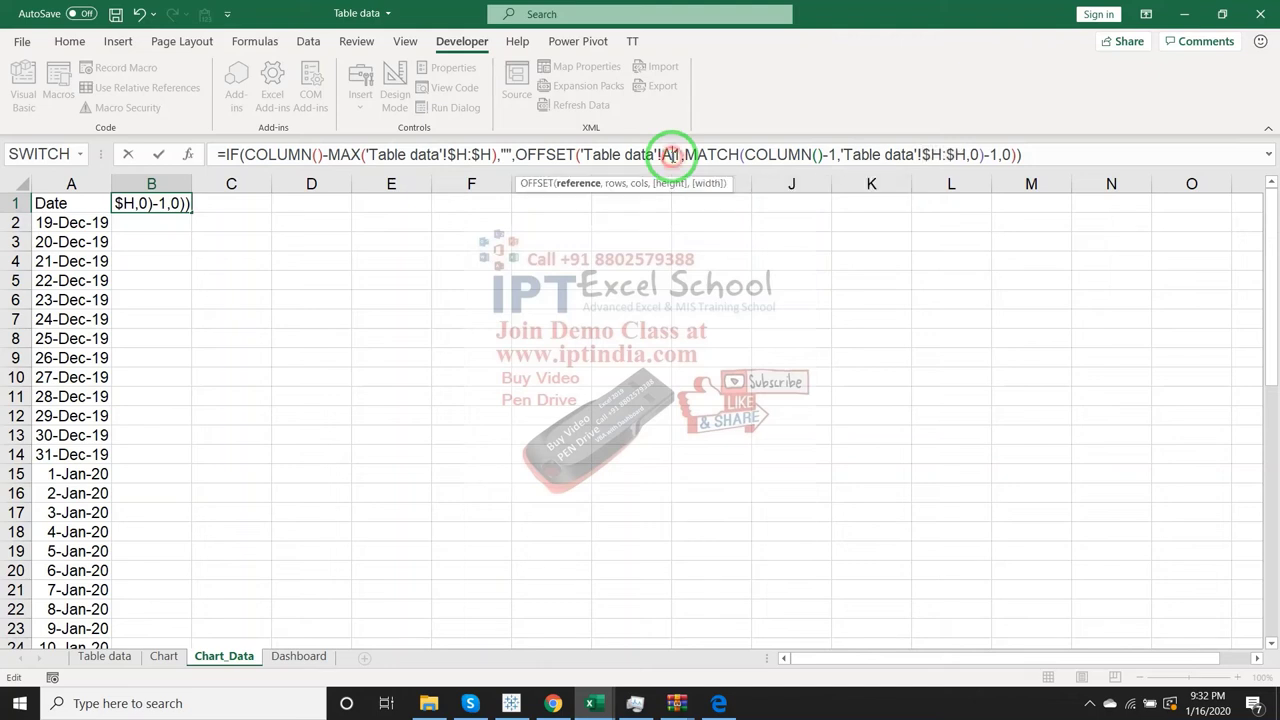
key("F4")
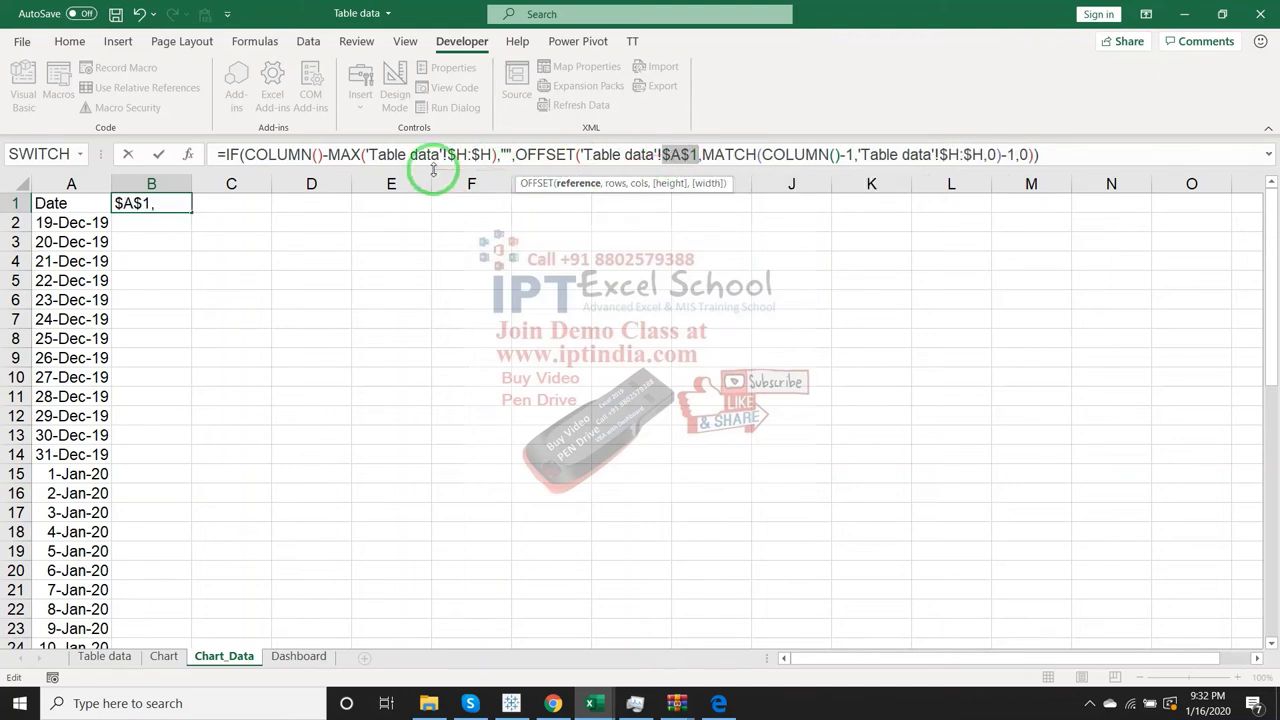
key("Return")
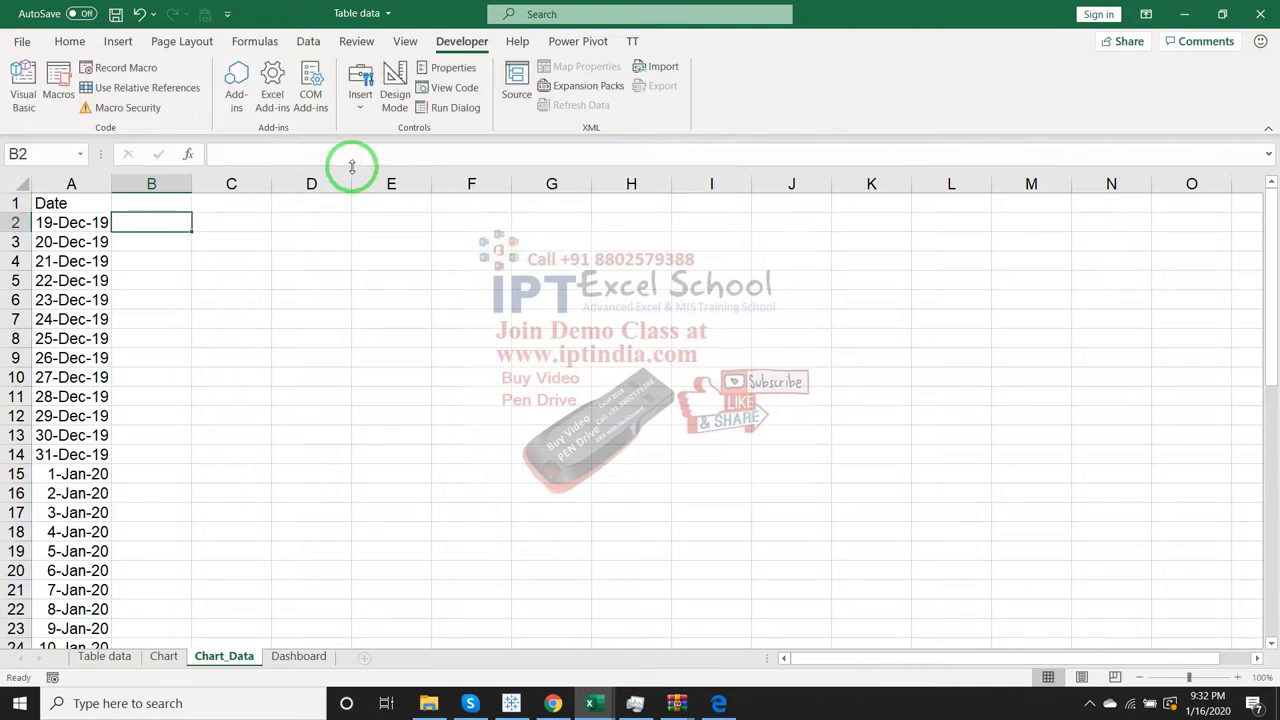
key("Up")
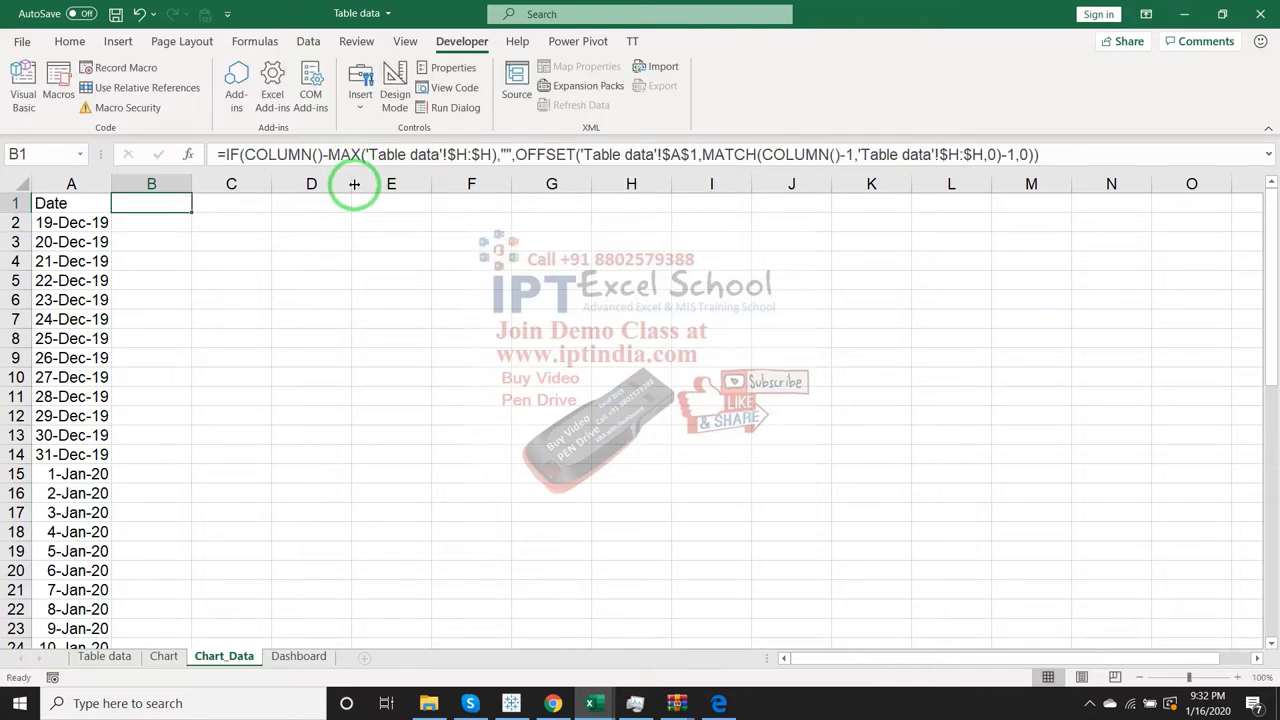
- Change the minus before MAX to > so the test reads COLUMN()>MAX(...)
left_click_drag(352, 170, 478, 168)
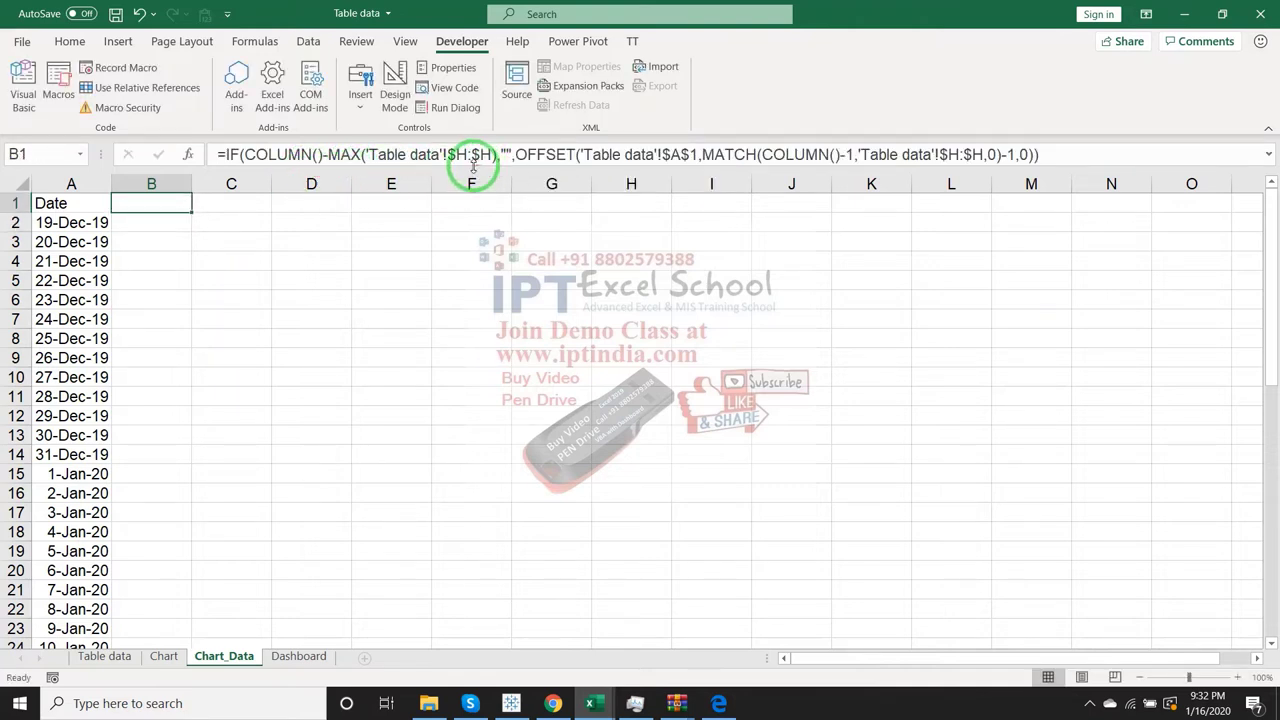
left_click(322, 155)
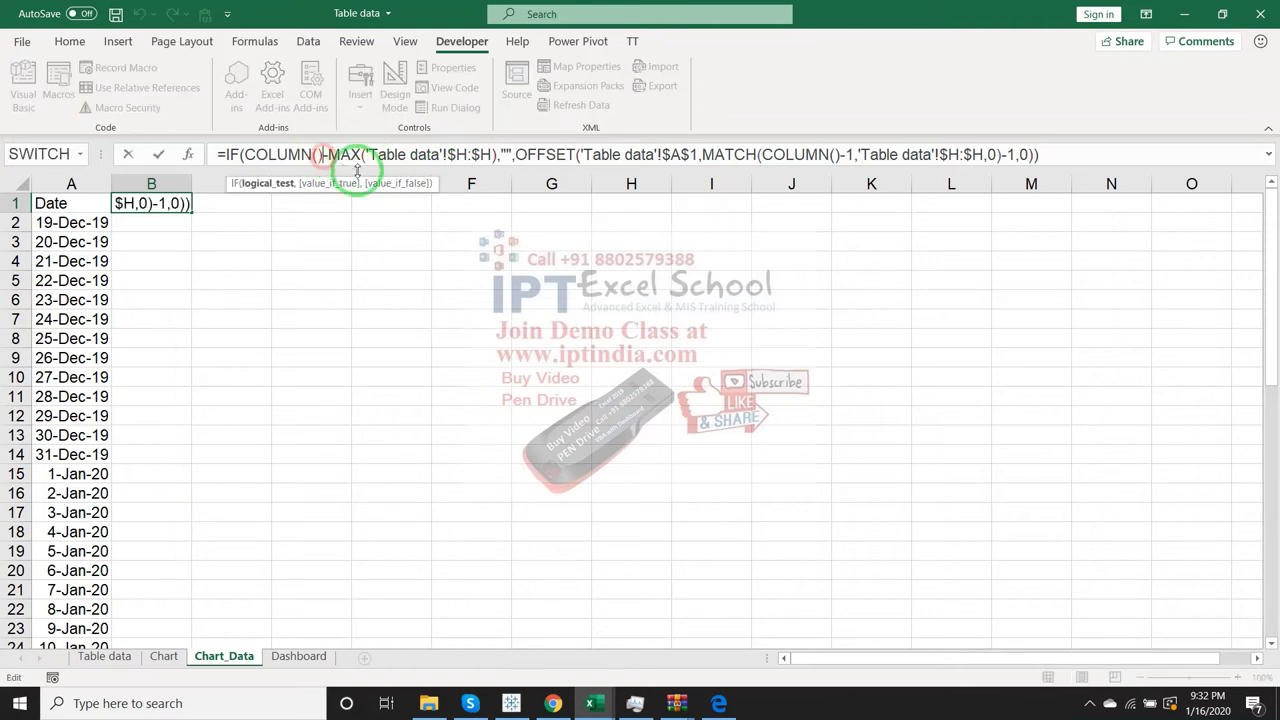
key("BackSpace")
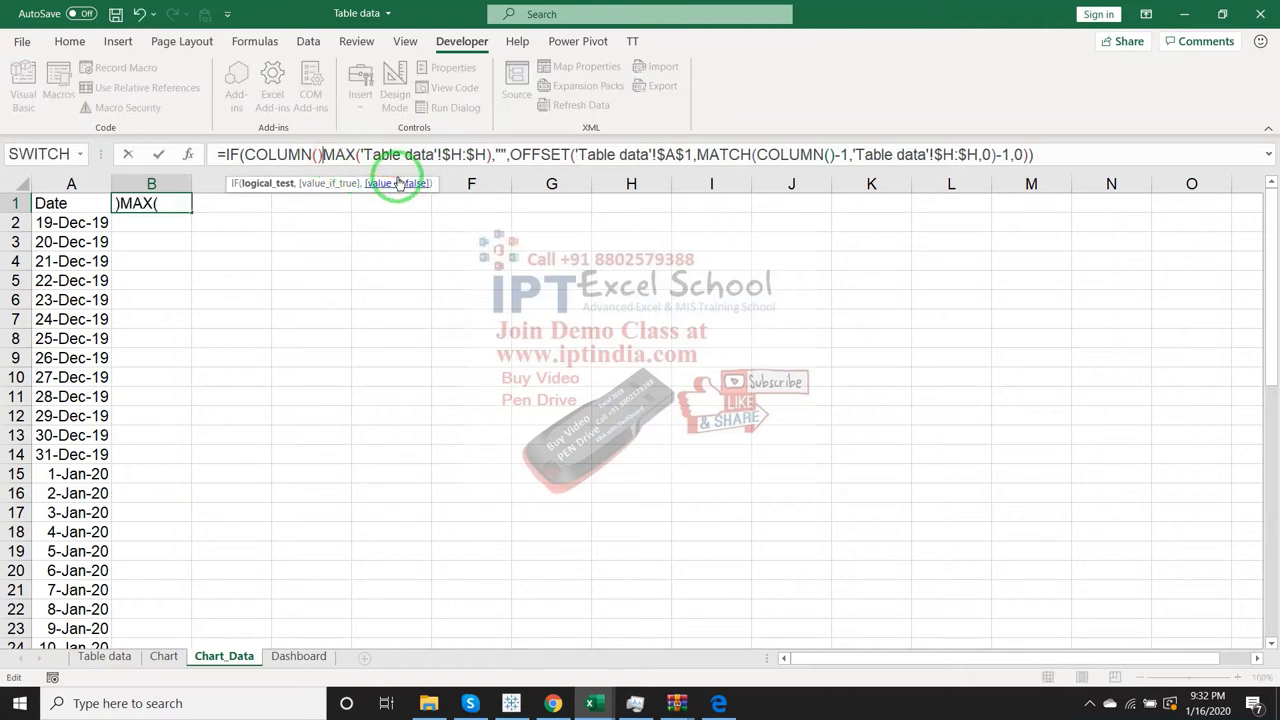
type(">")
key("Return")
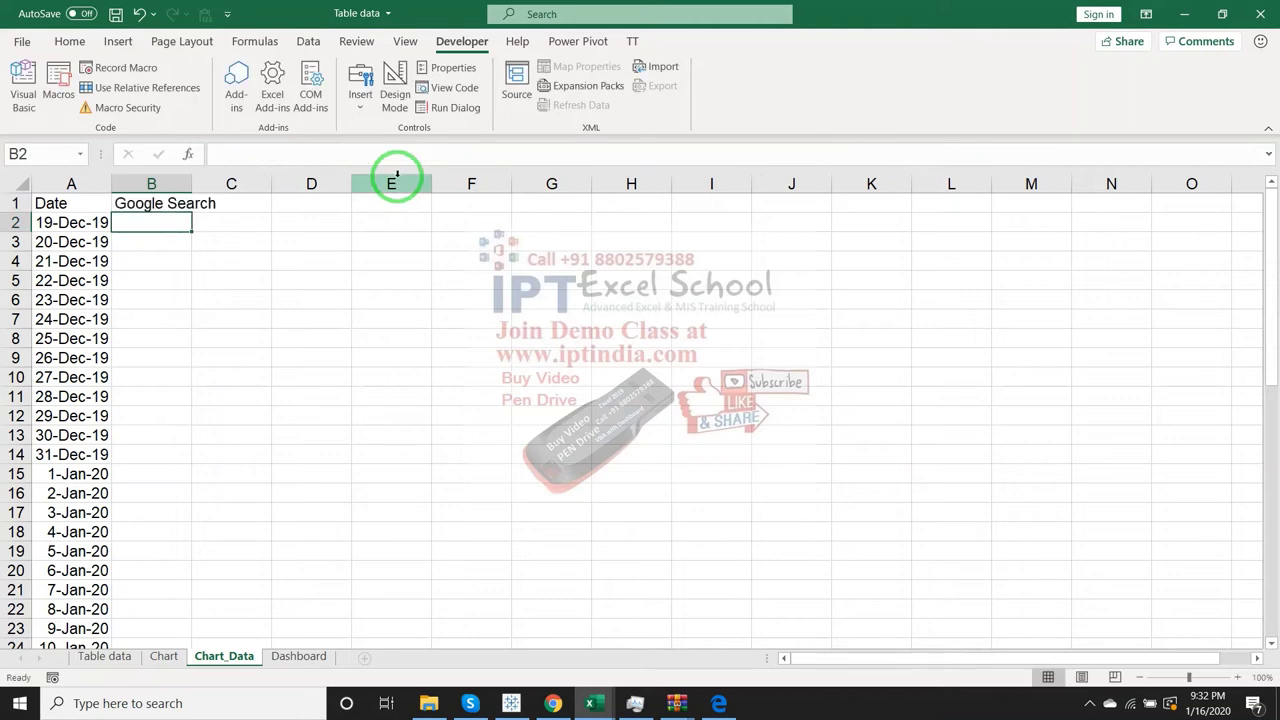
key("Up")
- Fill B1's header formula right along row 1, listing Google Search, Gmail, WhatsApp and other sources
key("shift+Right")
key("shift+Right")
key("shift+Right")
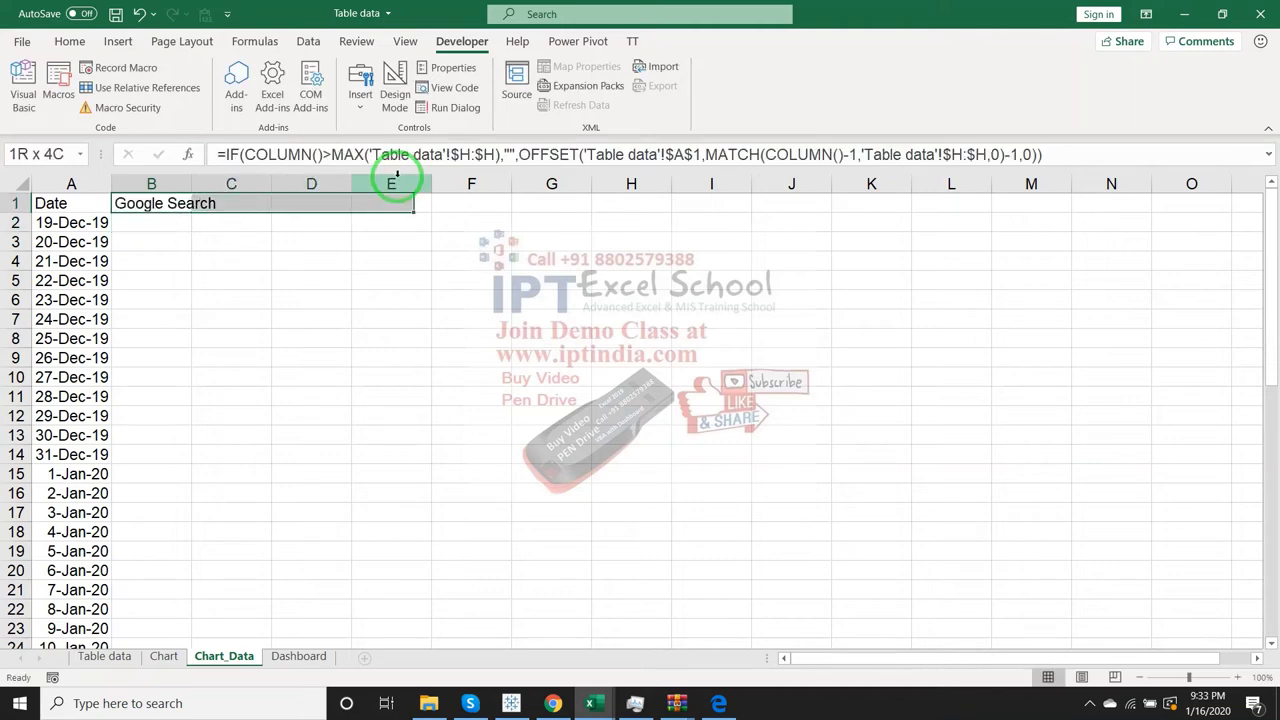
key("shift+Right")
key("shift+Right")
key("shift+Right")
key("shift+Right")
key("shift+Right")
key("shift+Right")
key("shift+Right")
key("shift+Right")
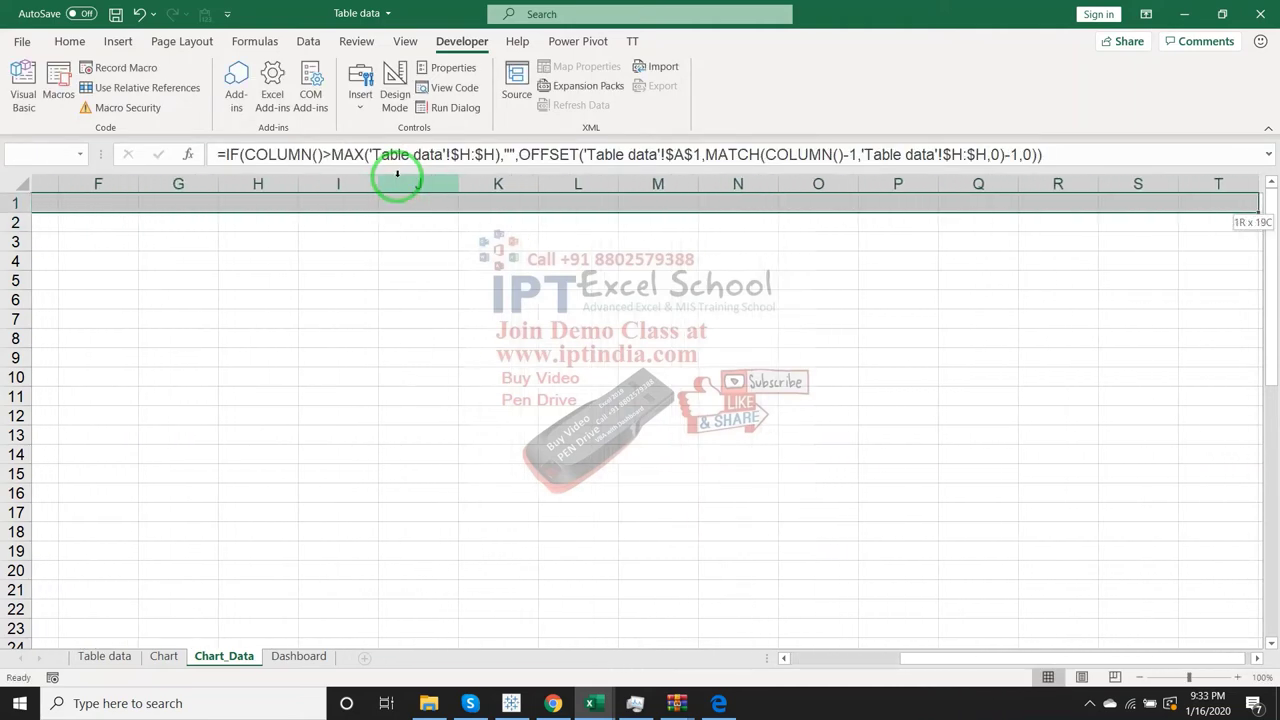
key("shift+Right")
key("shift+Right")
key("ctrl+r")
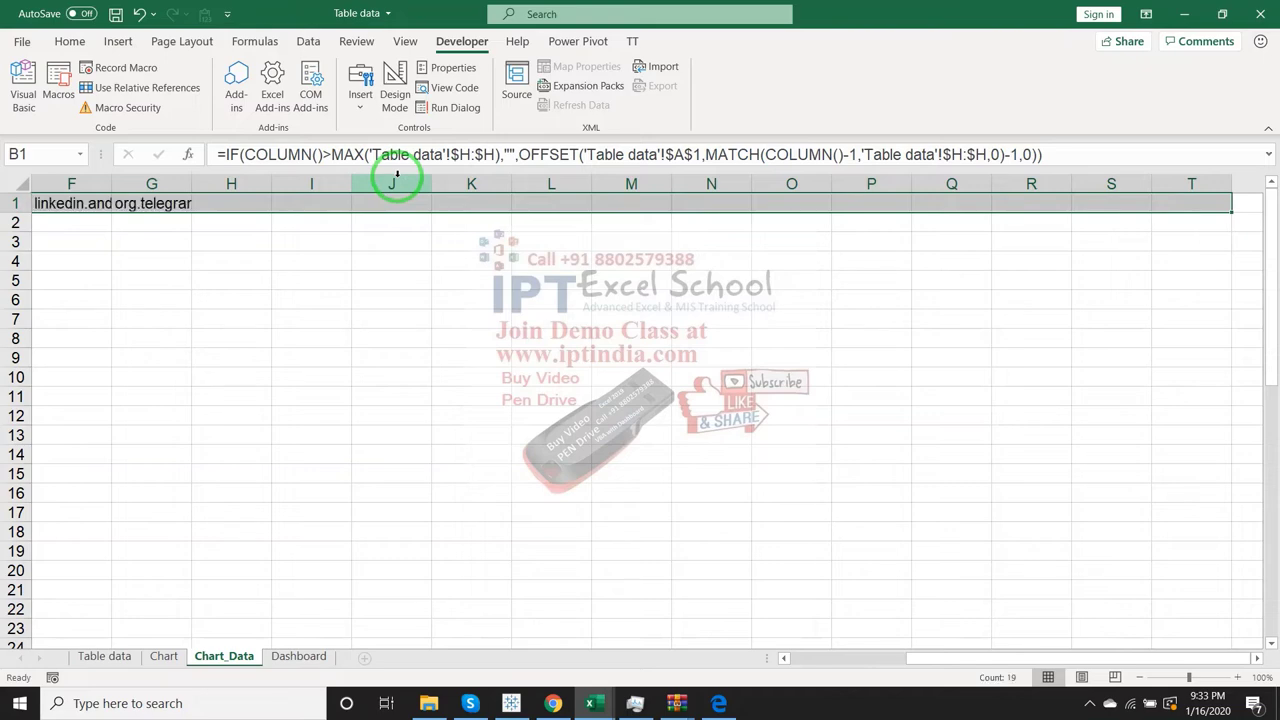
key("ctrl+Home")
key("Right")
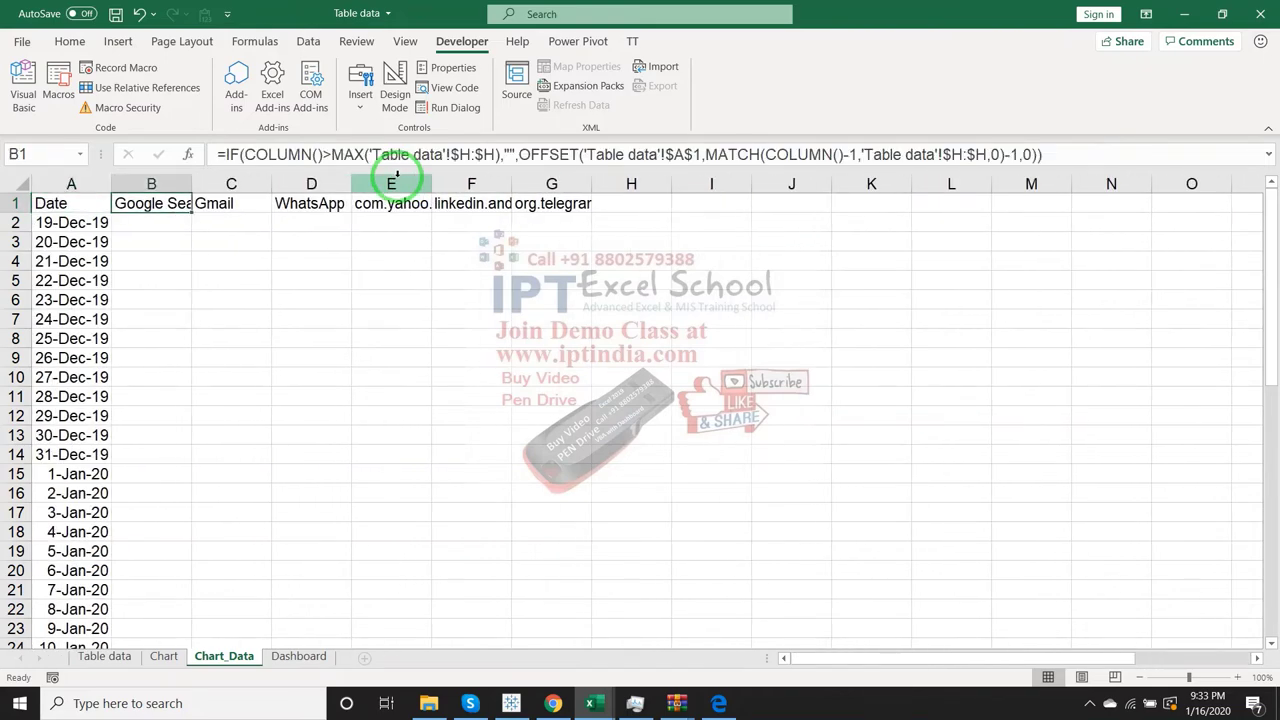
key("Down")
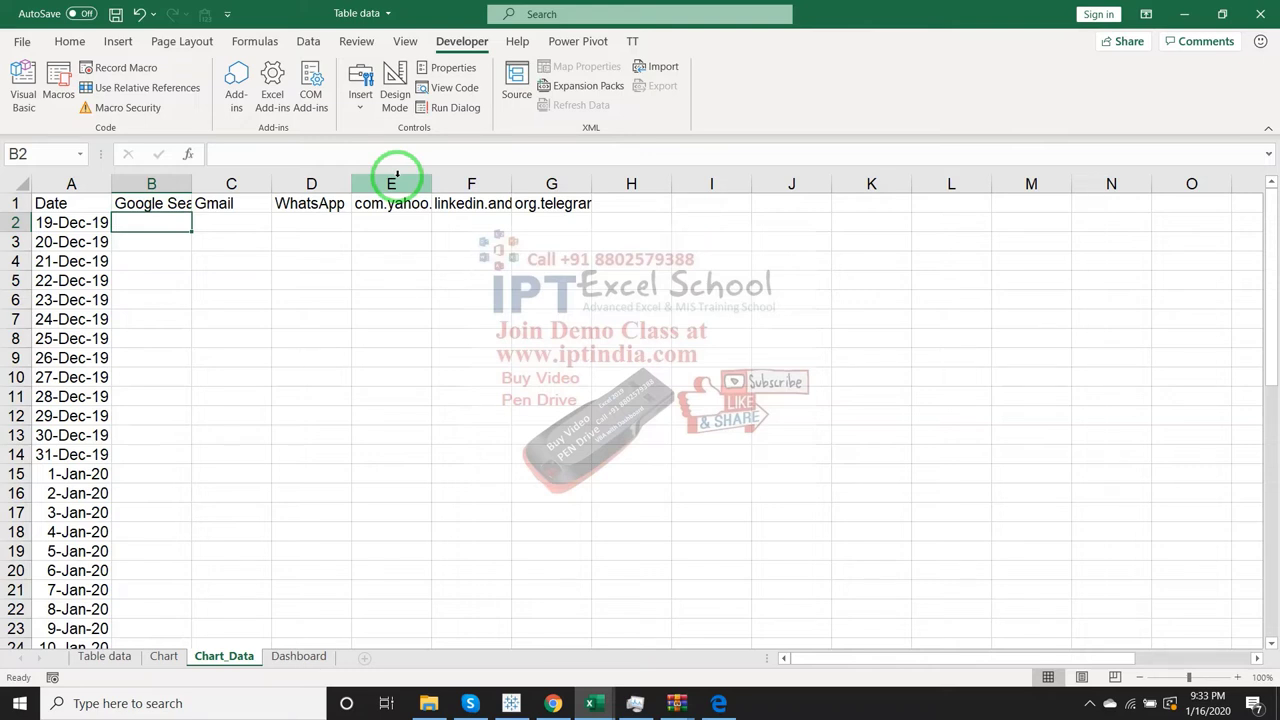
- In Chart_Data B2, start a SUMIFS formula that sums Chart!C:C (Views)
left_click(145, 203)
left_click(92, 222)
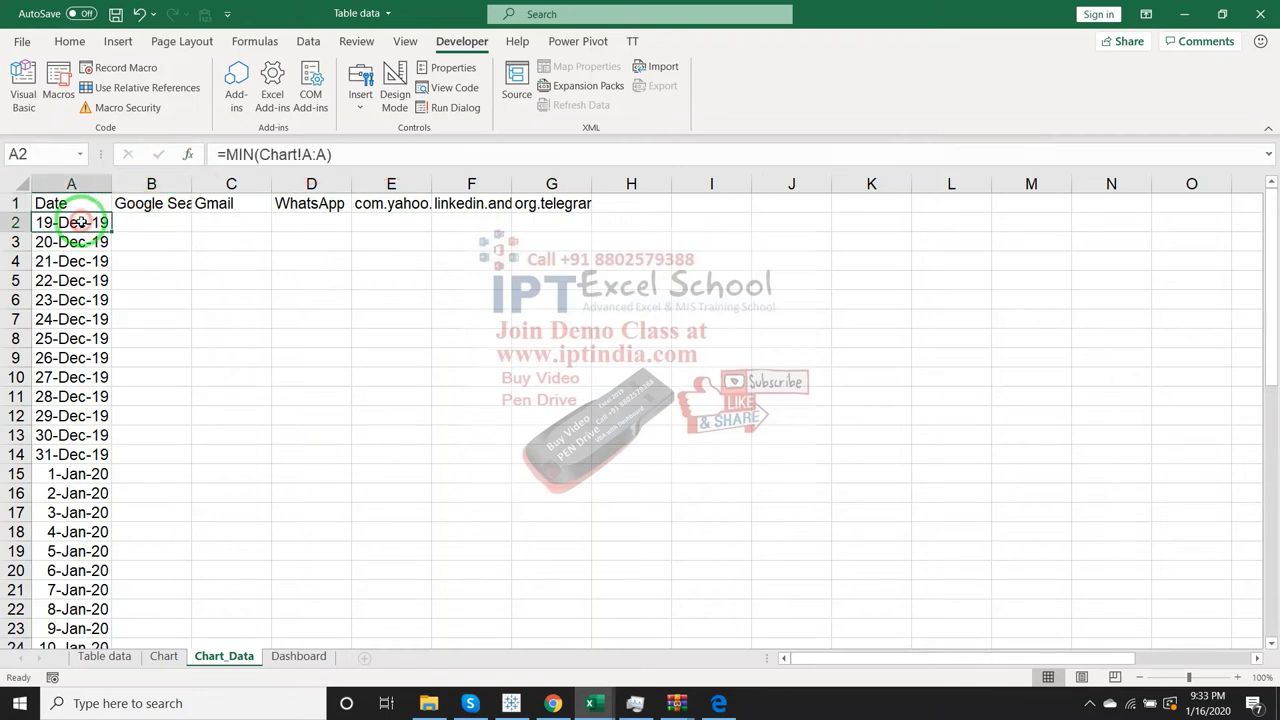
left_click(140, 205)
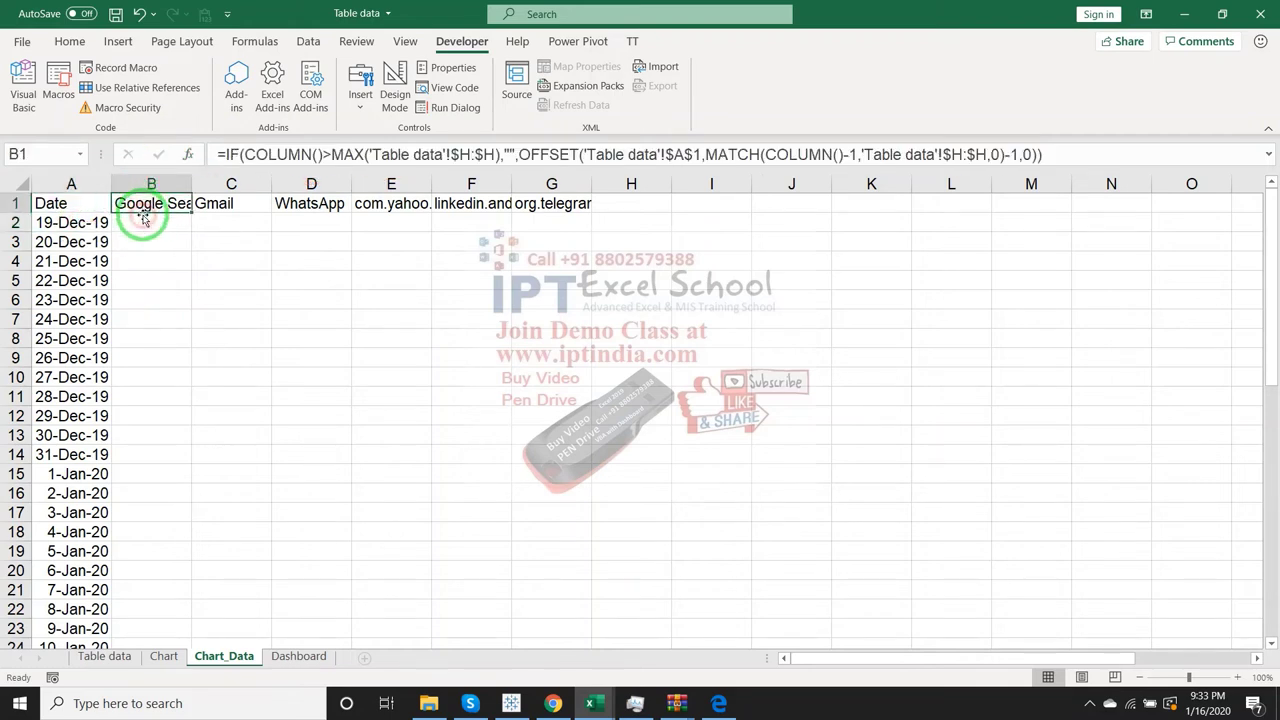
left_click(143, 222)
type("=d")
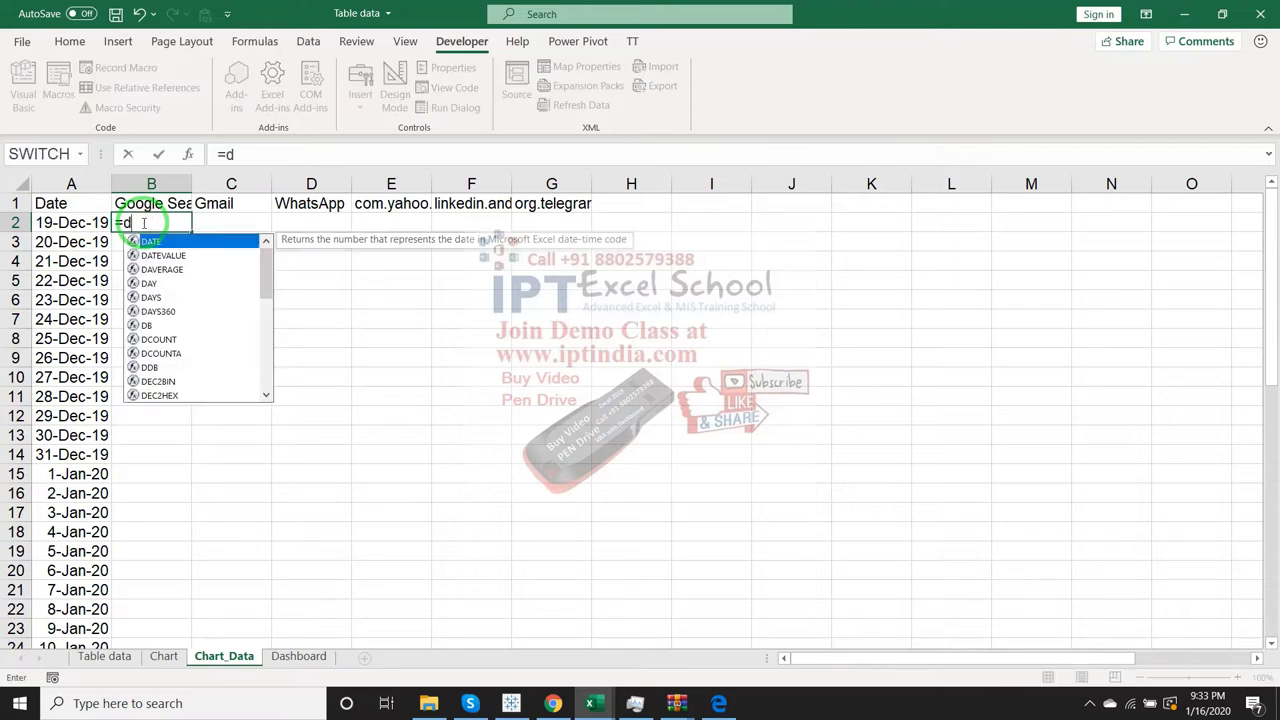
key("BackSpace")
type("su")
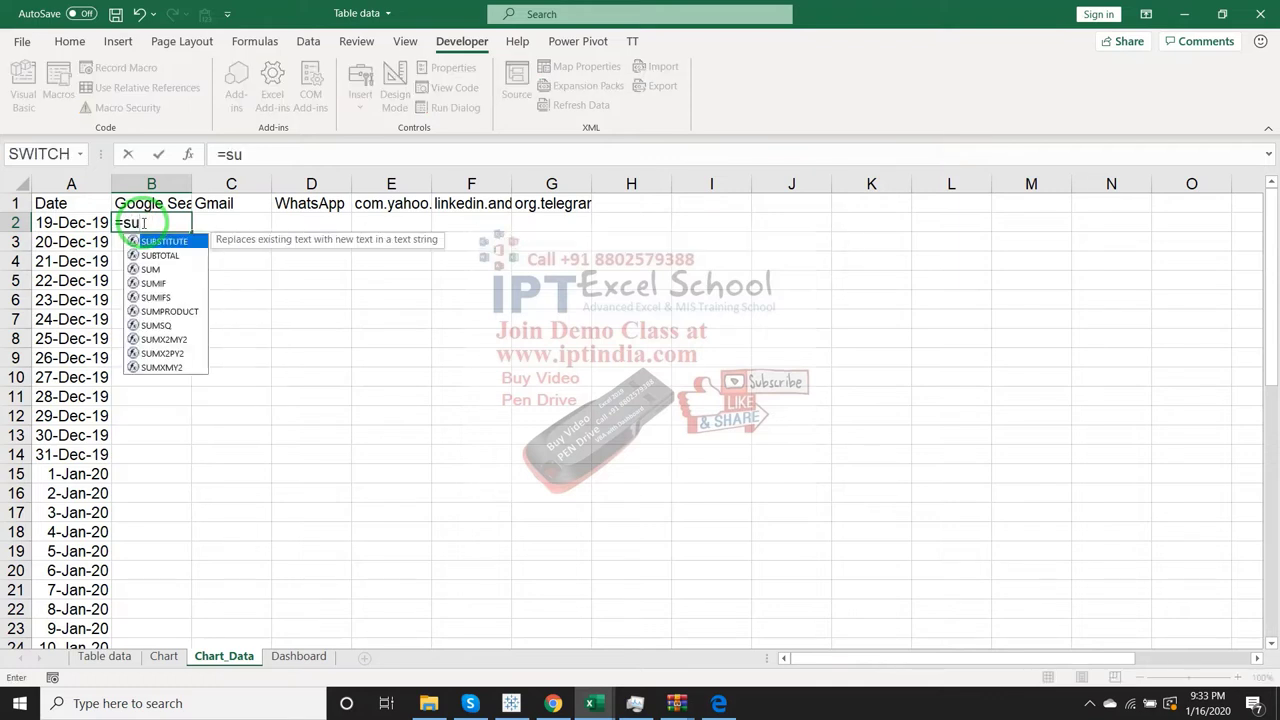
key("Down")
key("Down")
key("Down")
key("Down")
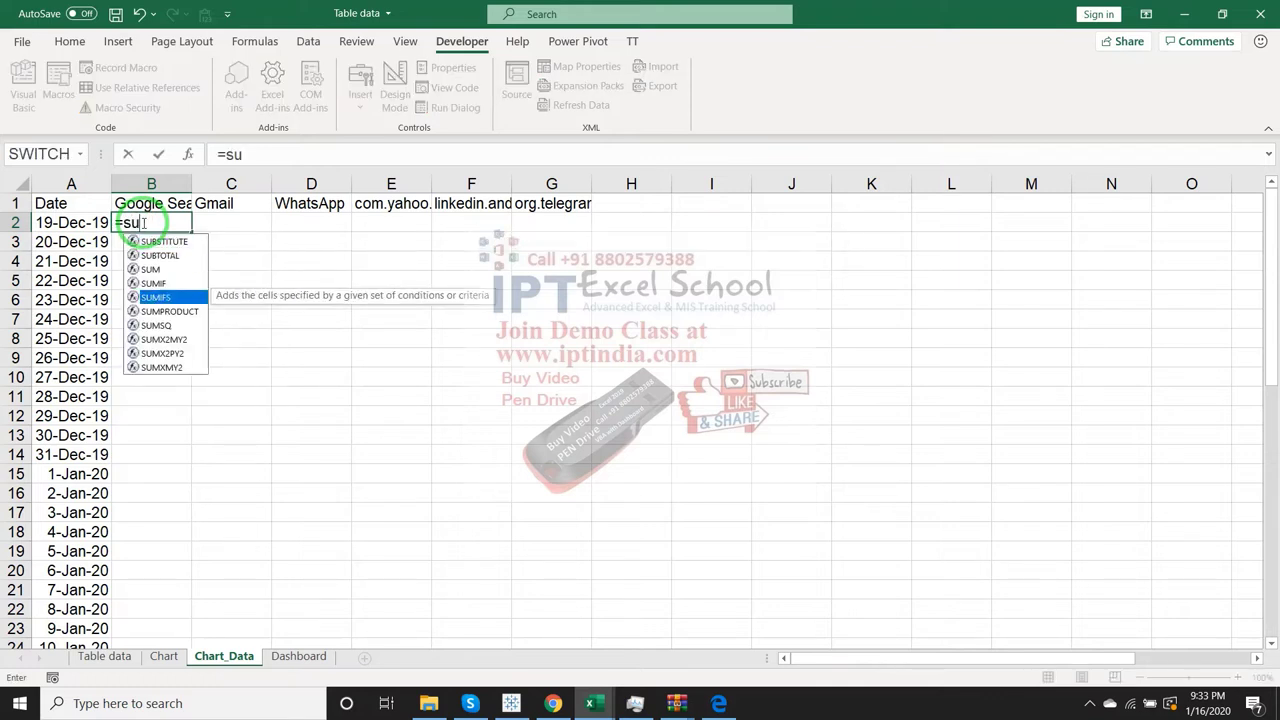
key("Tab")
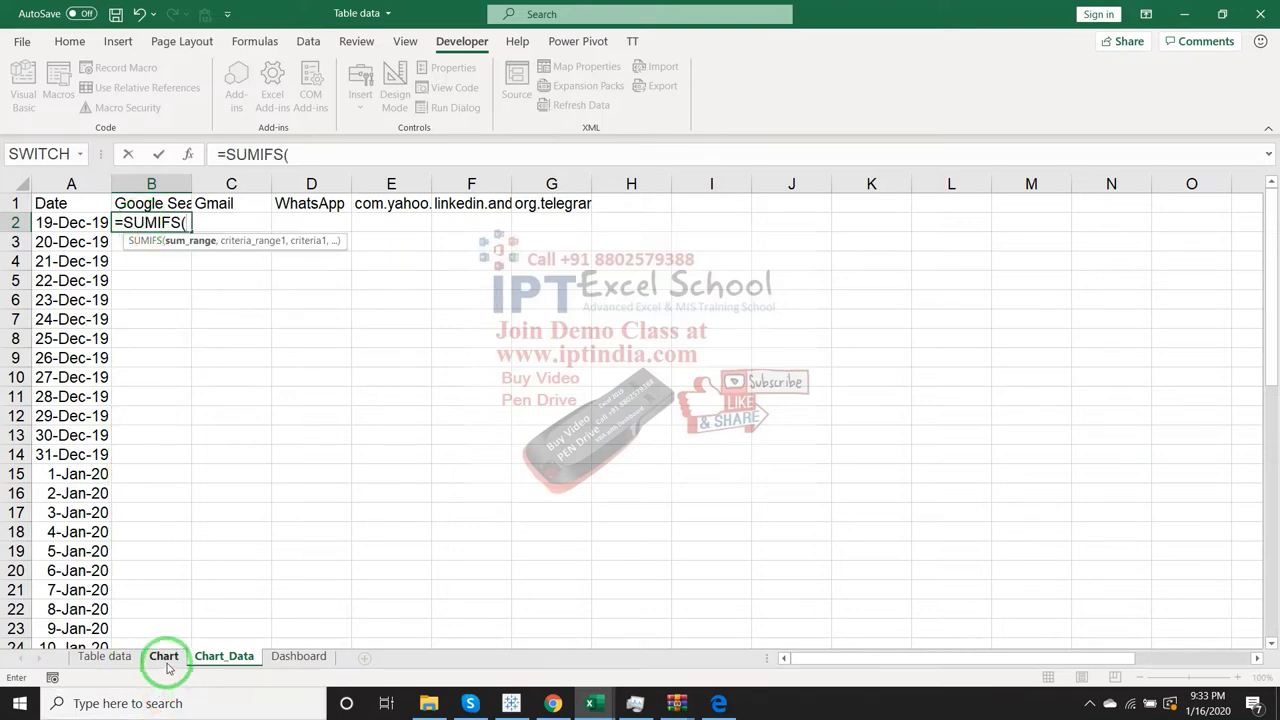
left_click(165, 660)
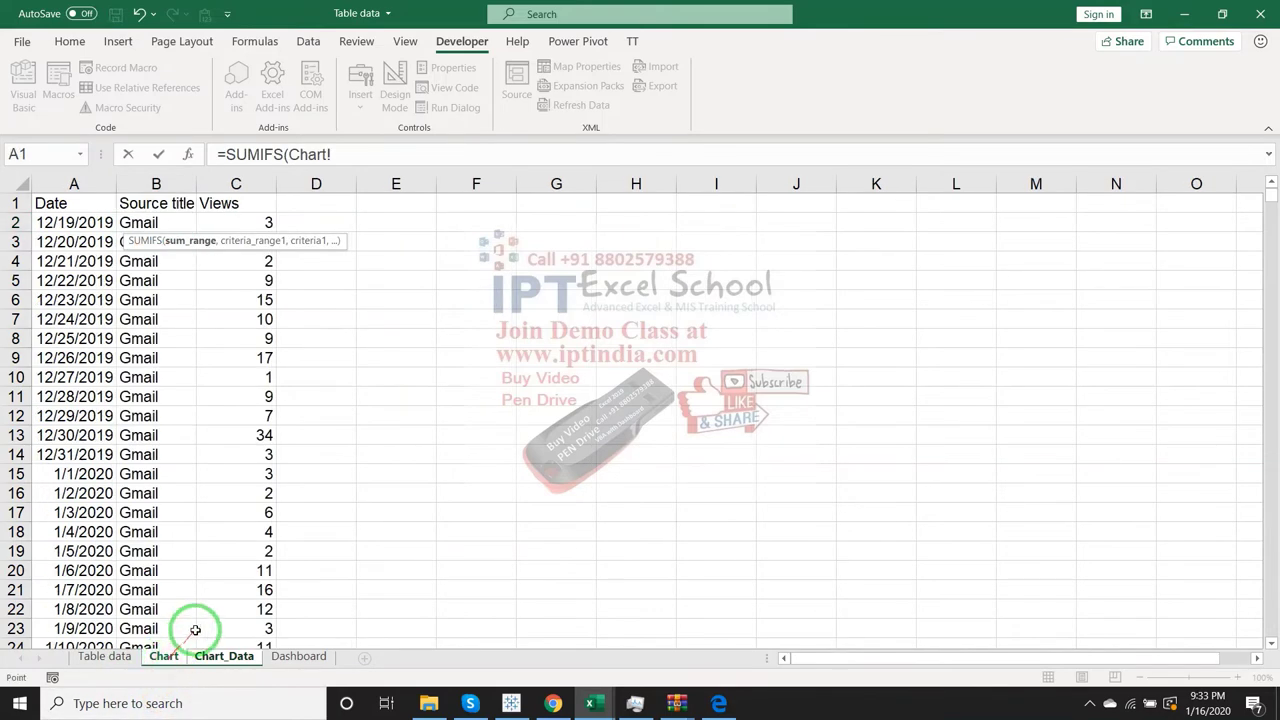
left_click(230, 186)
type(",")
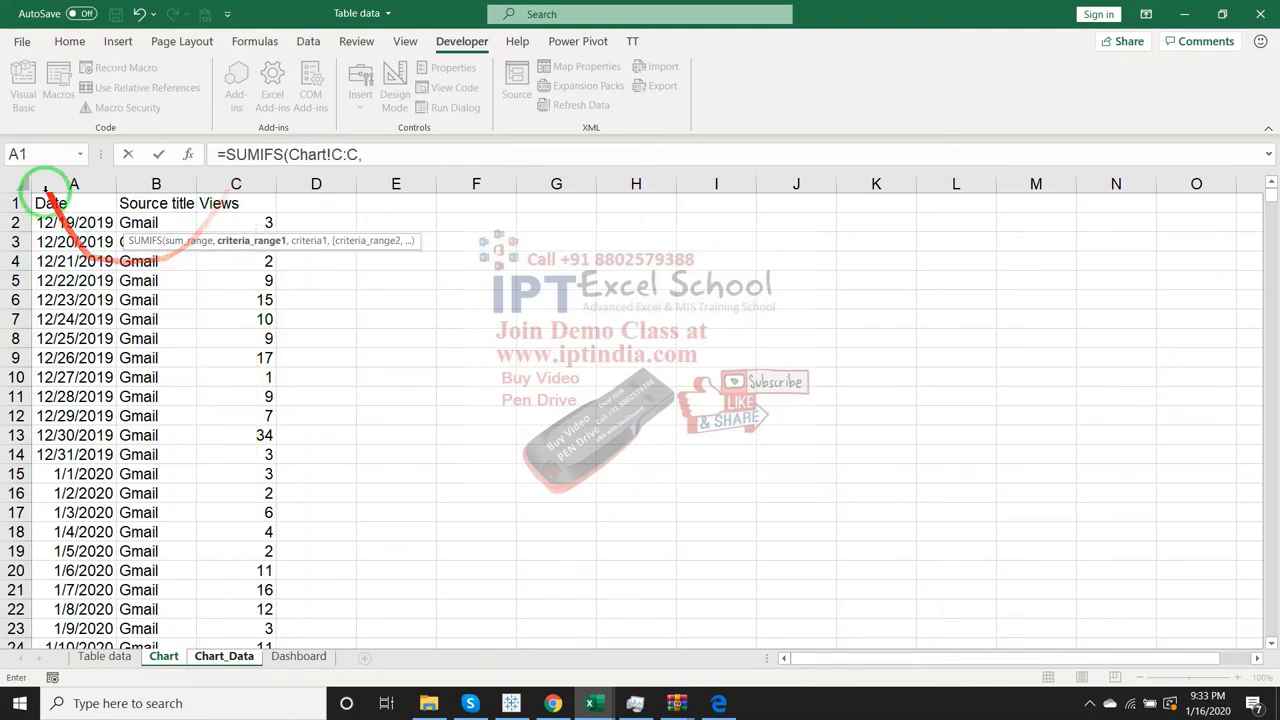
- Add SUMIFS criteria Chart!A:A matching Chart_Data!A2 and Chart!B:B matching Chart_Data!B1
left_click(58, 183)
type(",")
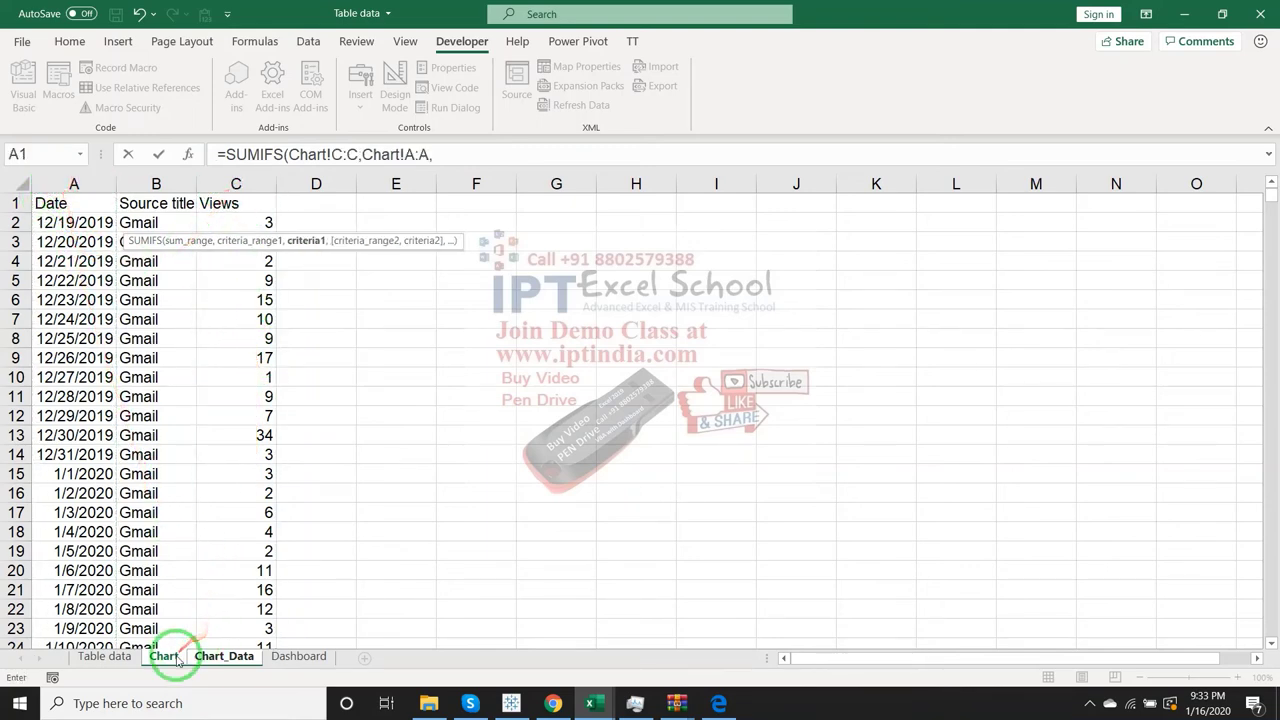
left_click(165, 657)
left_click(224, 657)
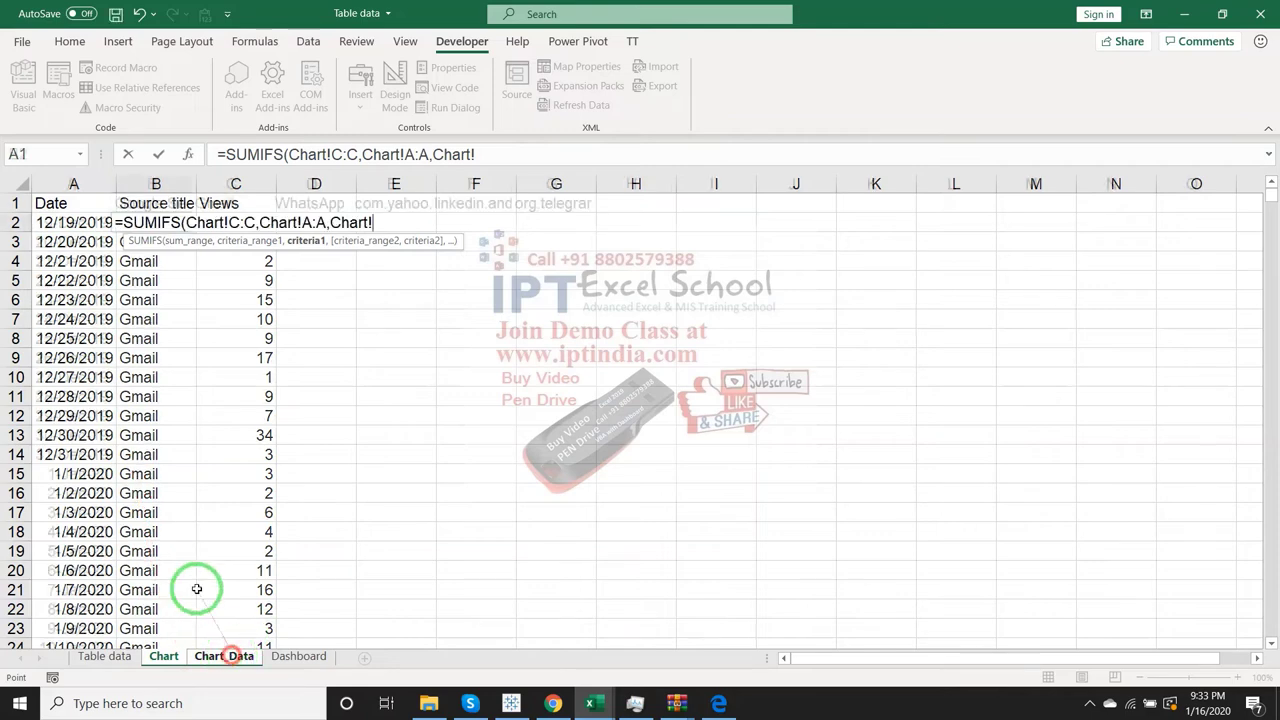
left_click(73, 228)
type(",")
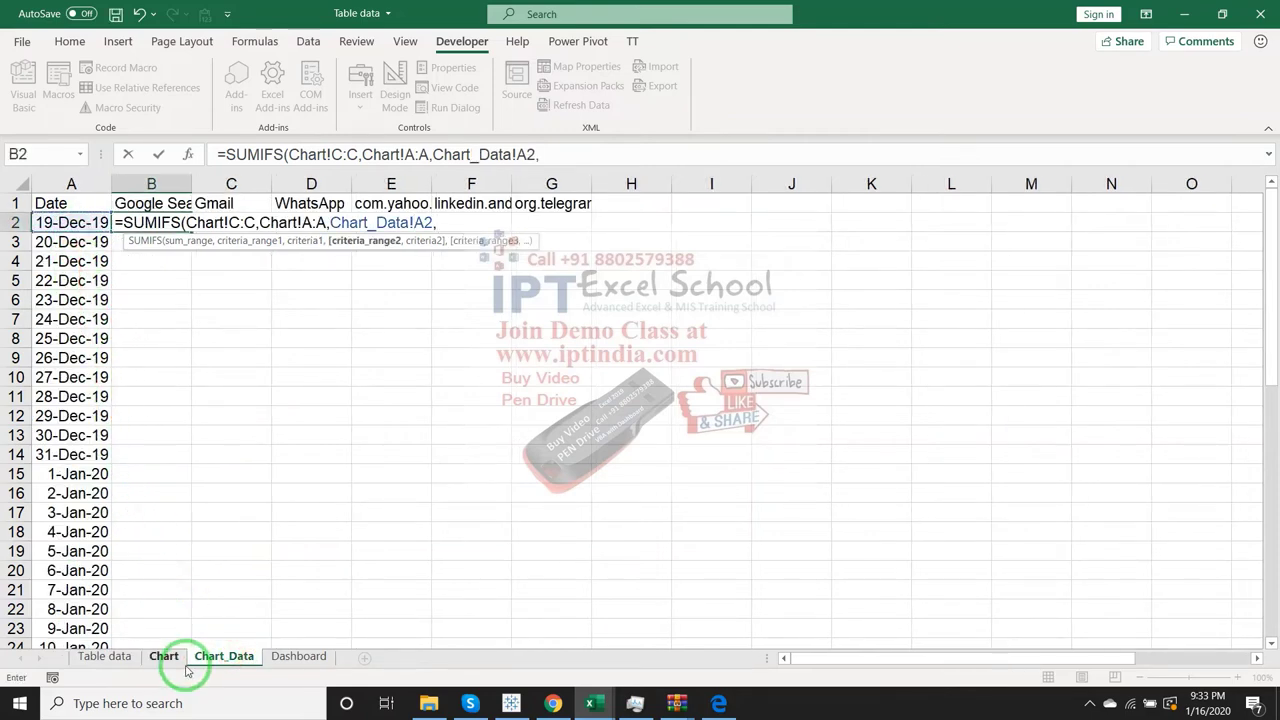
left_click(165, 657)
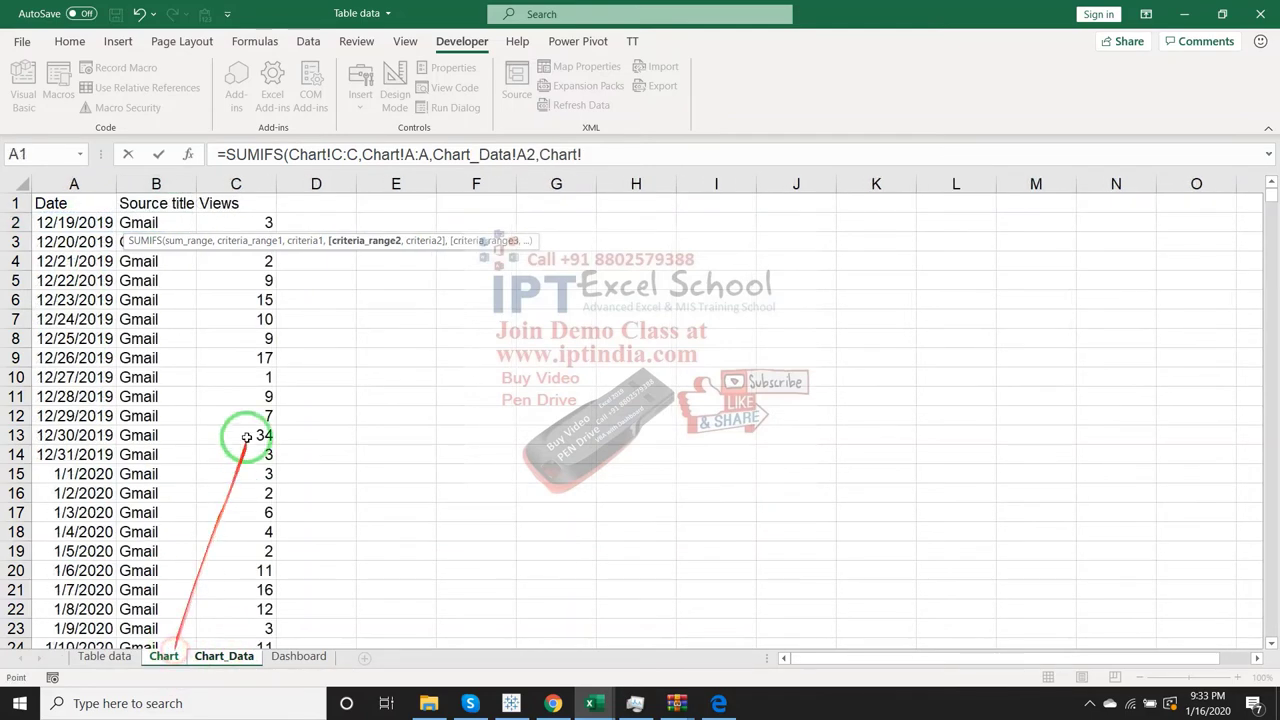
left_click(156, 184)
type(",")
left_click(224, 657)
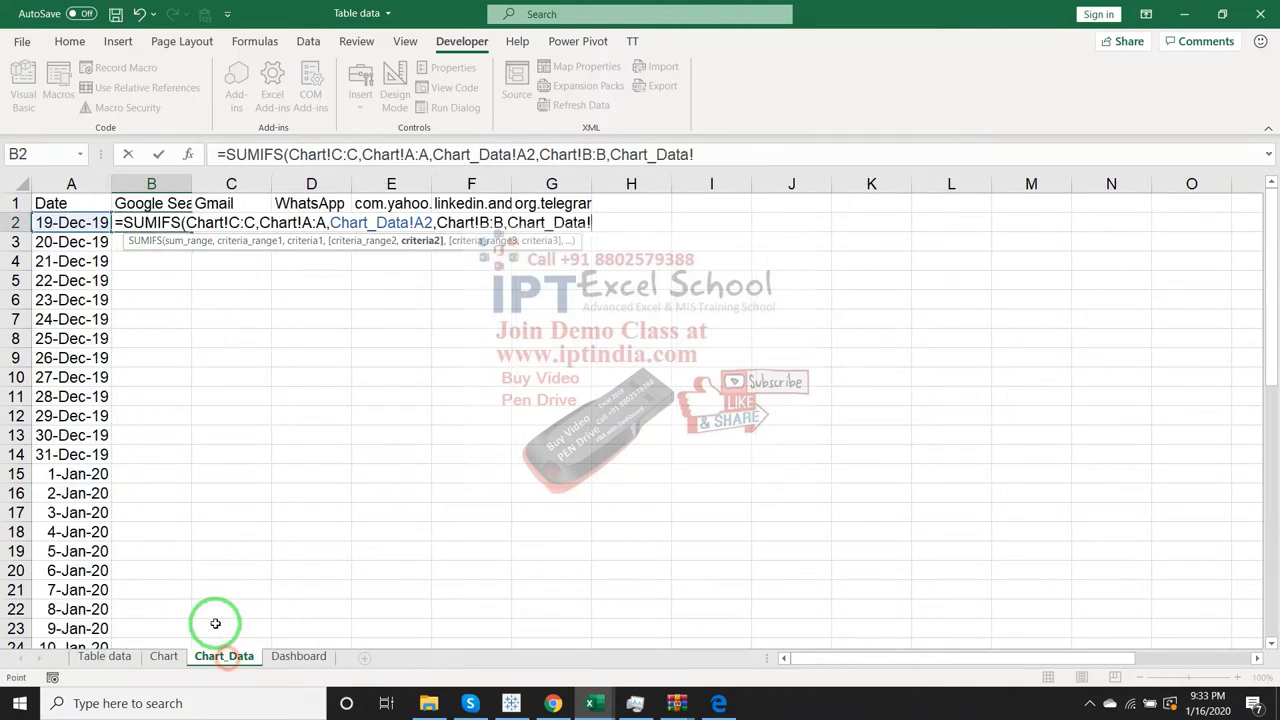
left_click(150, 203)
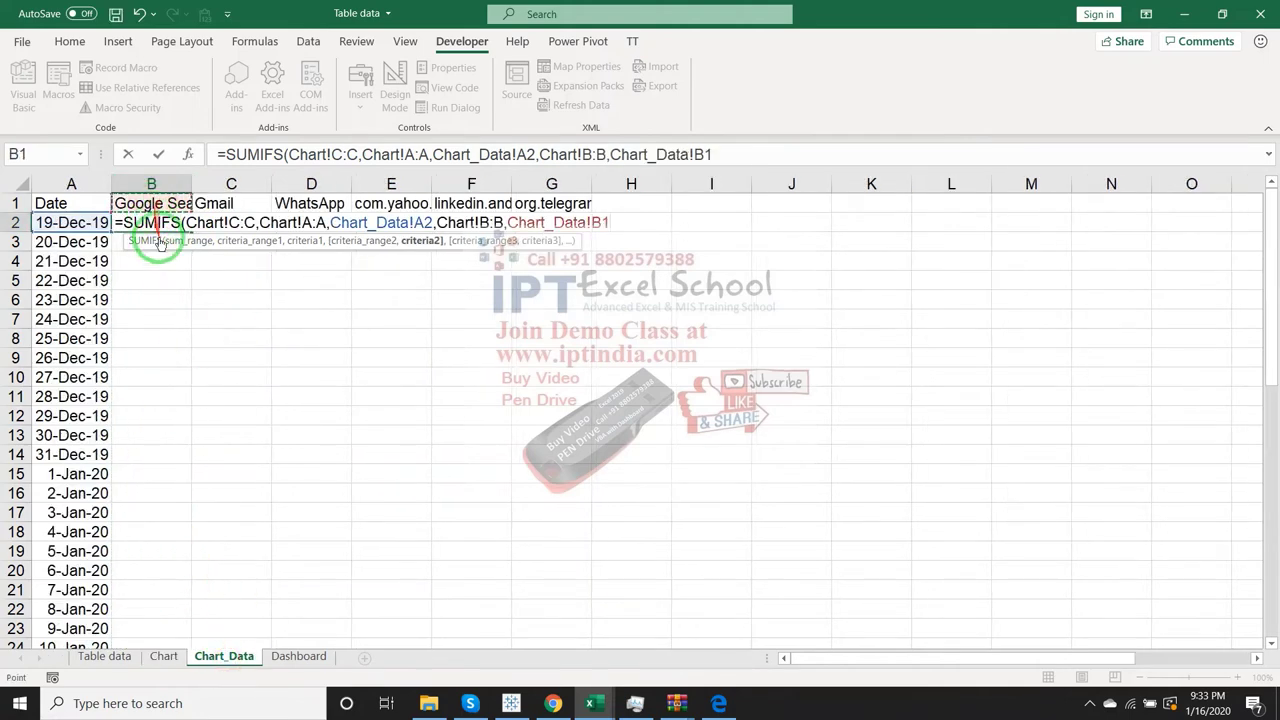
- Lock the B2 SUMIFS references: absolute Chart columns C, A and B, plus $A2 and B$1
key("Return")
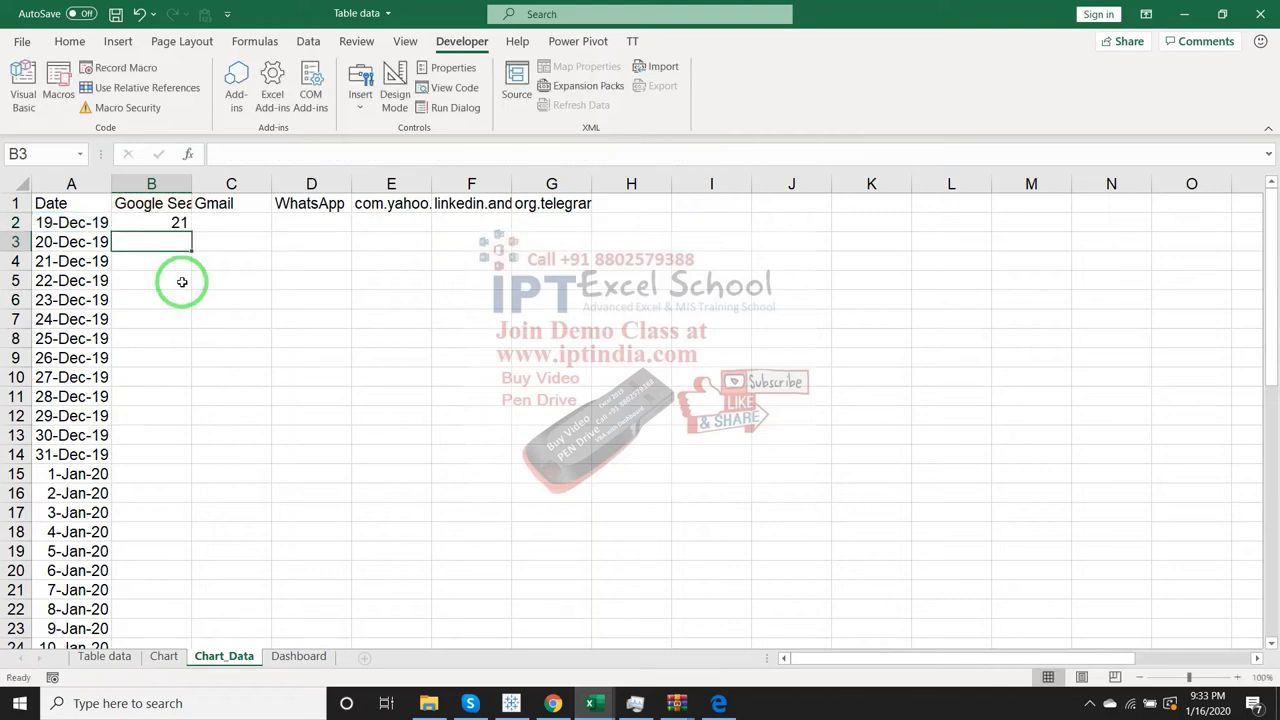
key("Up")
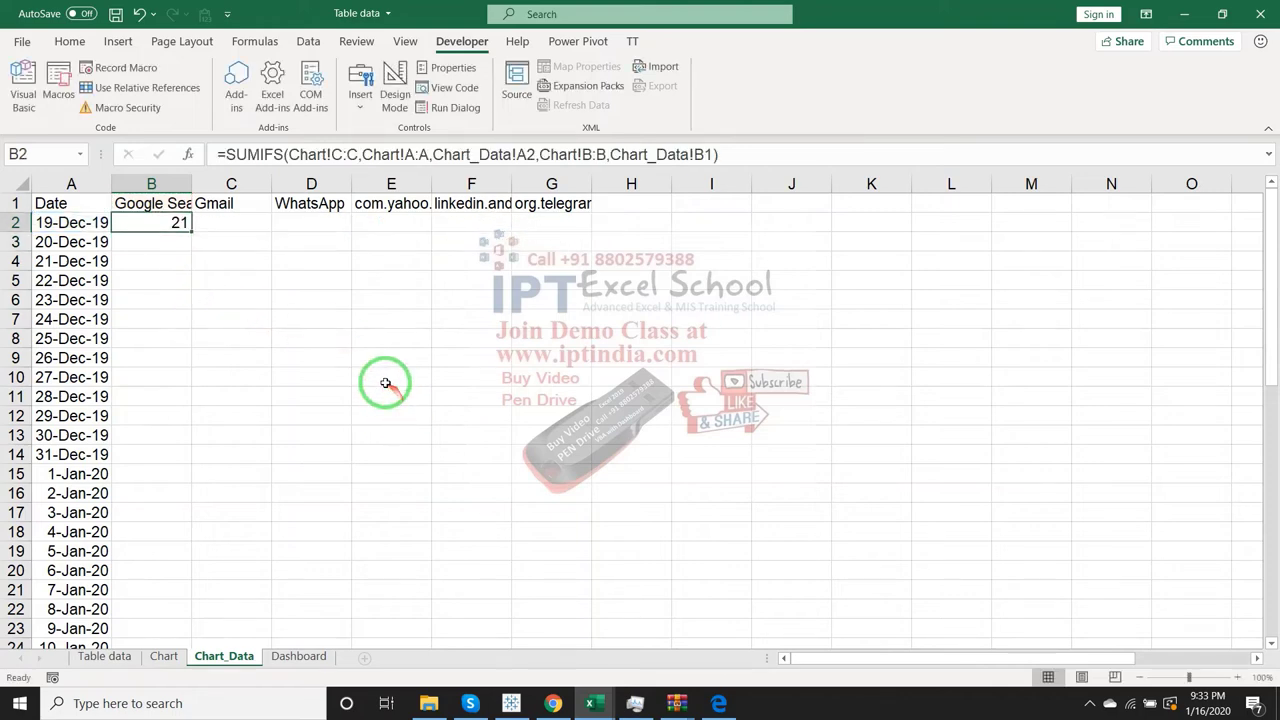
left_click(341, 154)
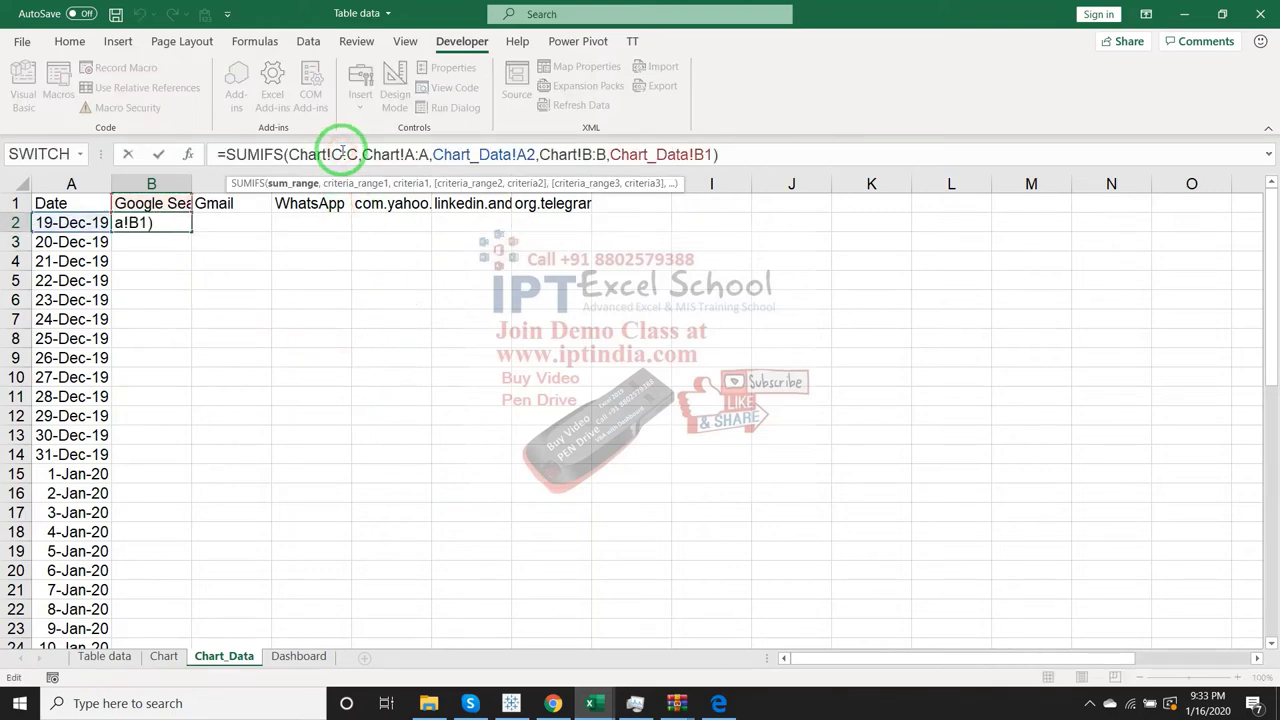
key("F4")
left_click(437, 154)
key("F4")
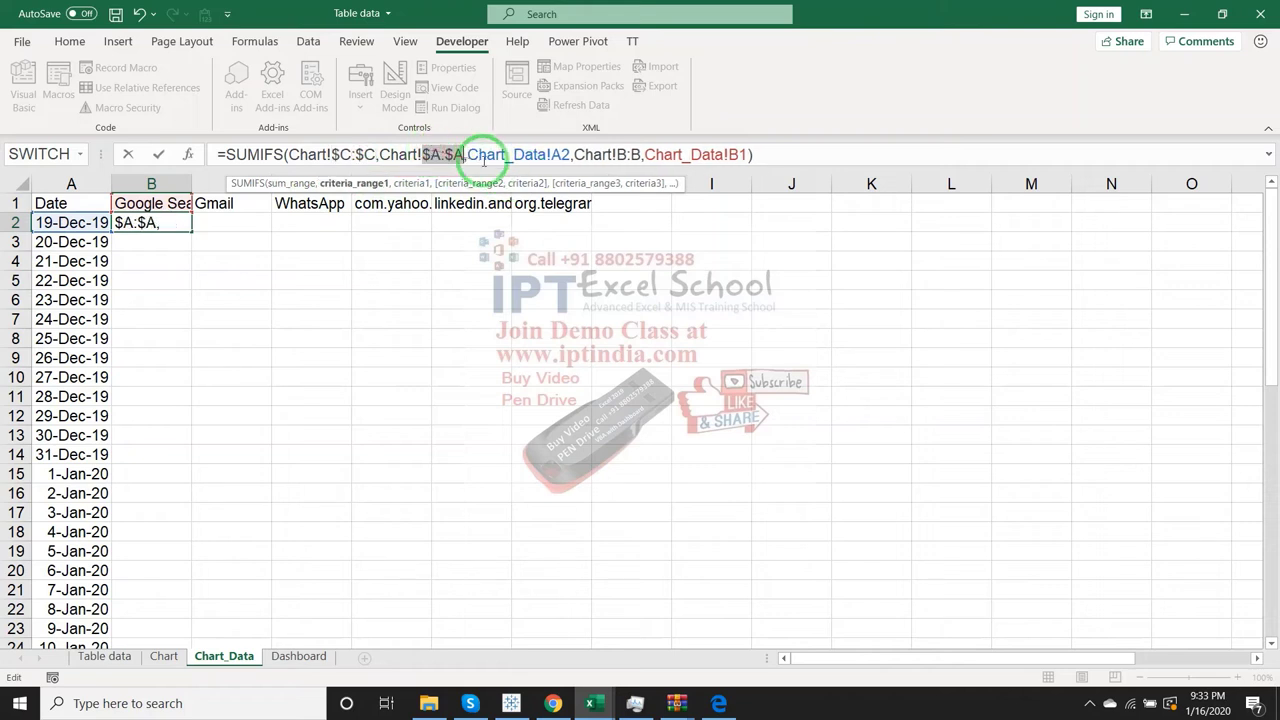
left_click(630, 154)
key("F4")
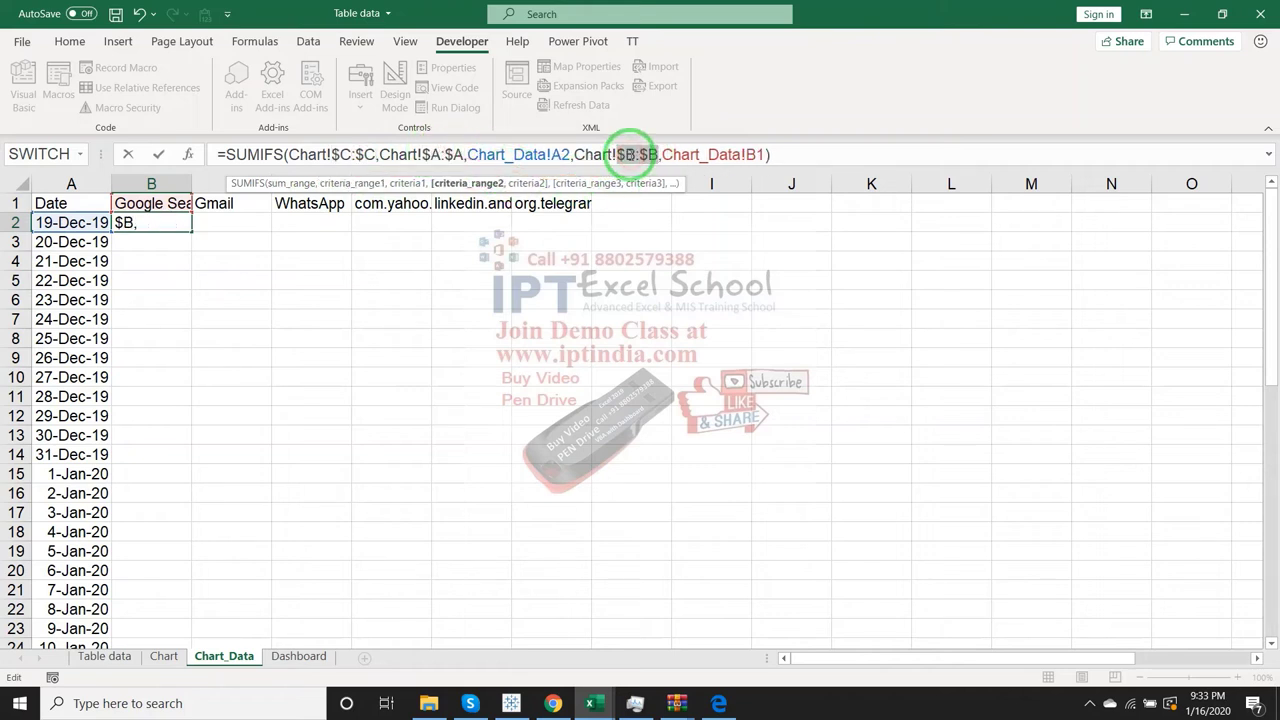
left_click(556, 155)
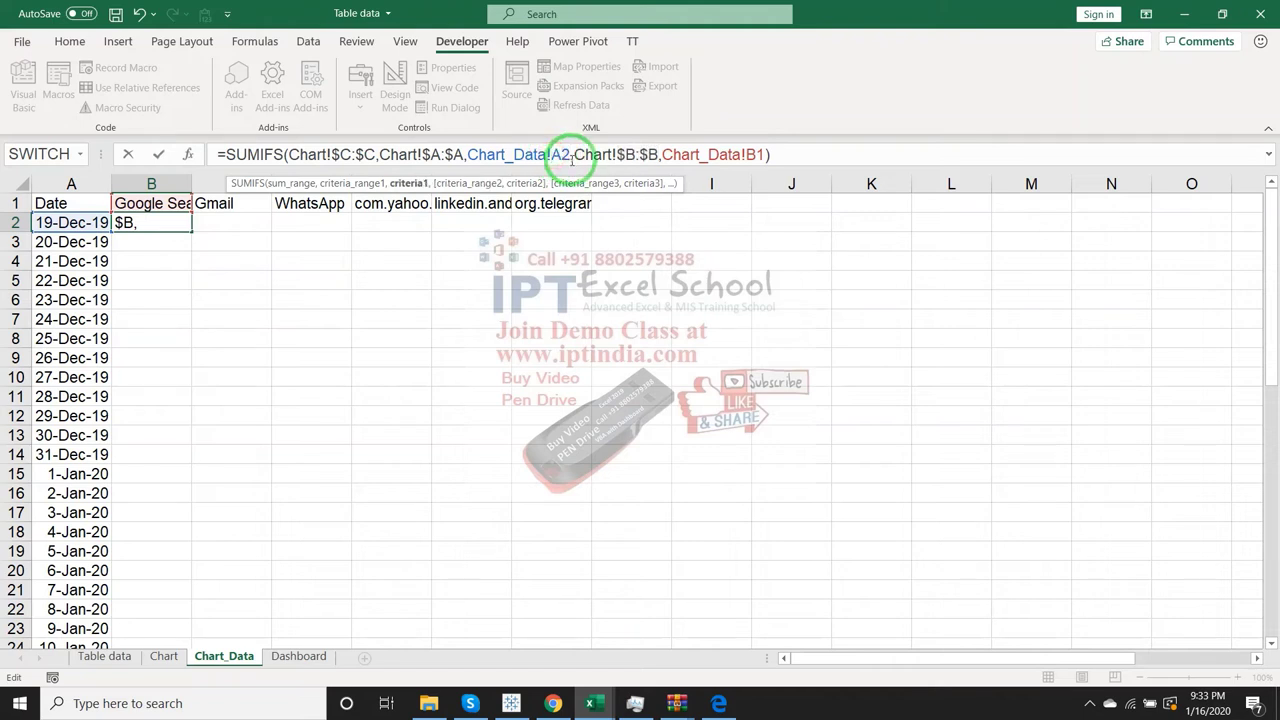
key("F4")
key("F4")
key("F4")
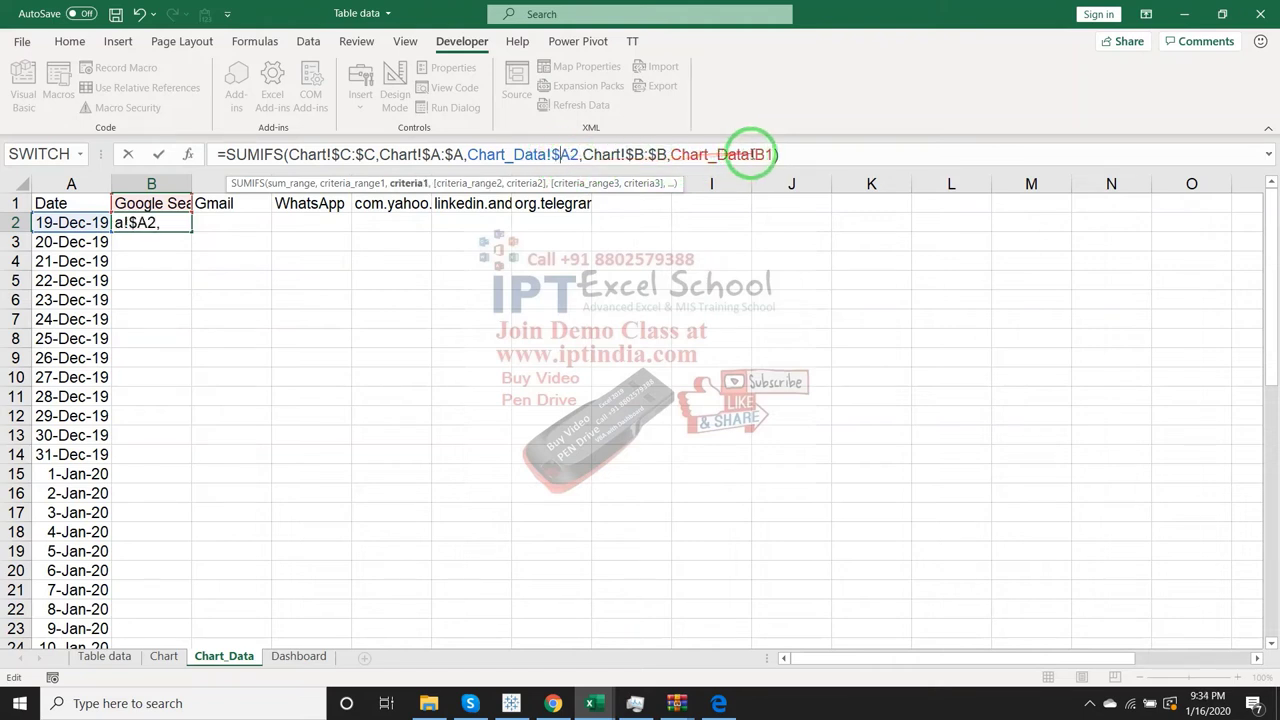
left_click(768, 155)
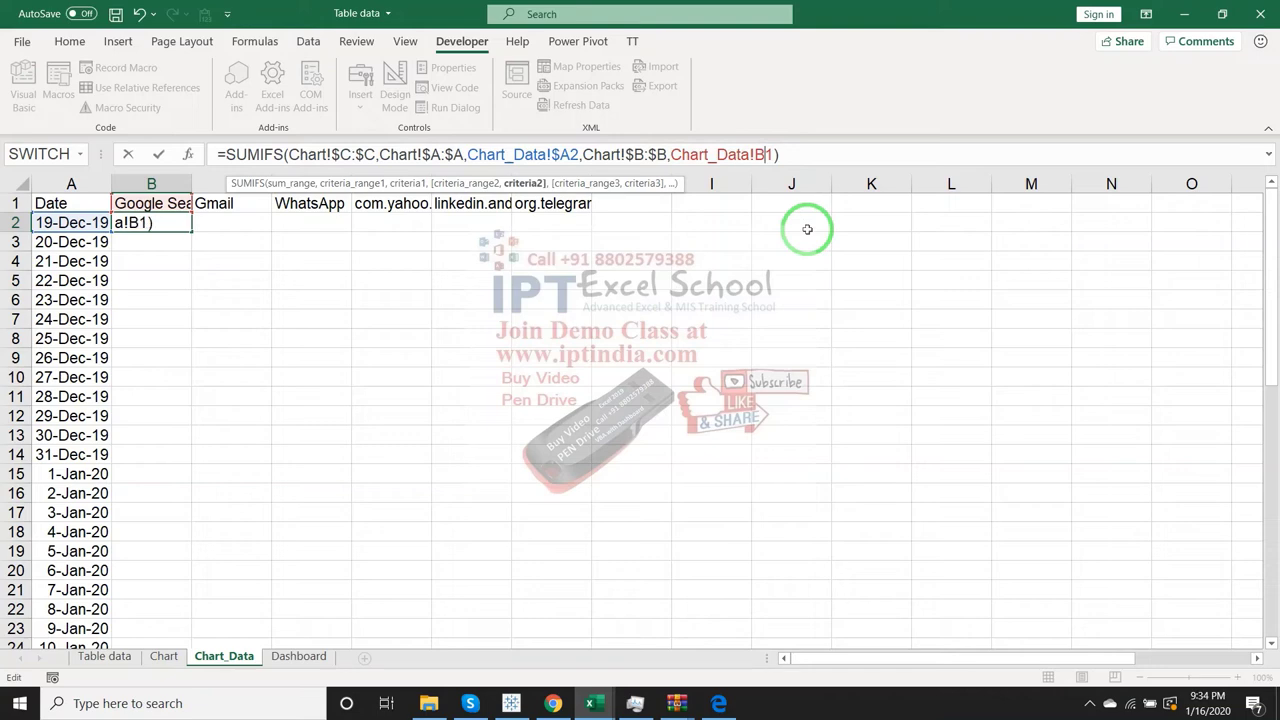
type("$")
key("ctrl+Return")
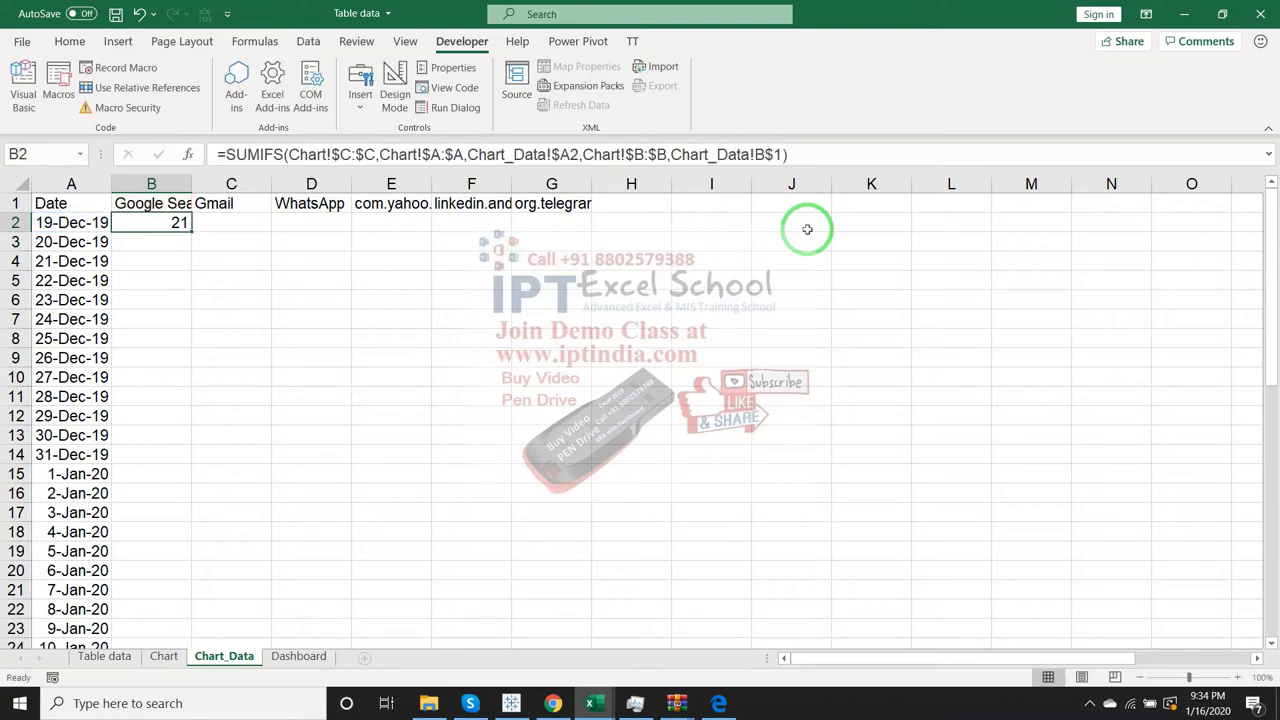
- Copy the B2 formula across B2:H2, giving 3, 6, 0, 0, 1 and 0
left_click(226, 155)
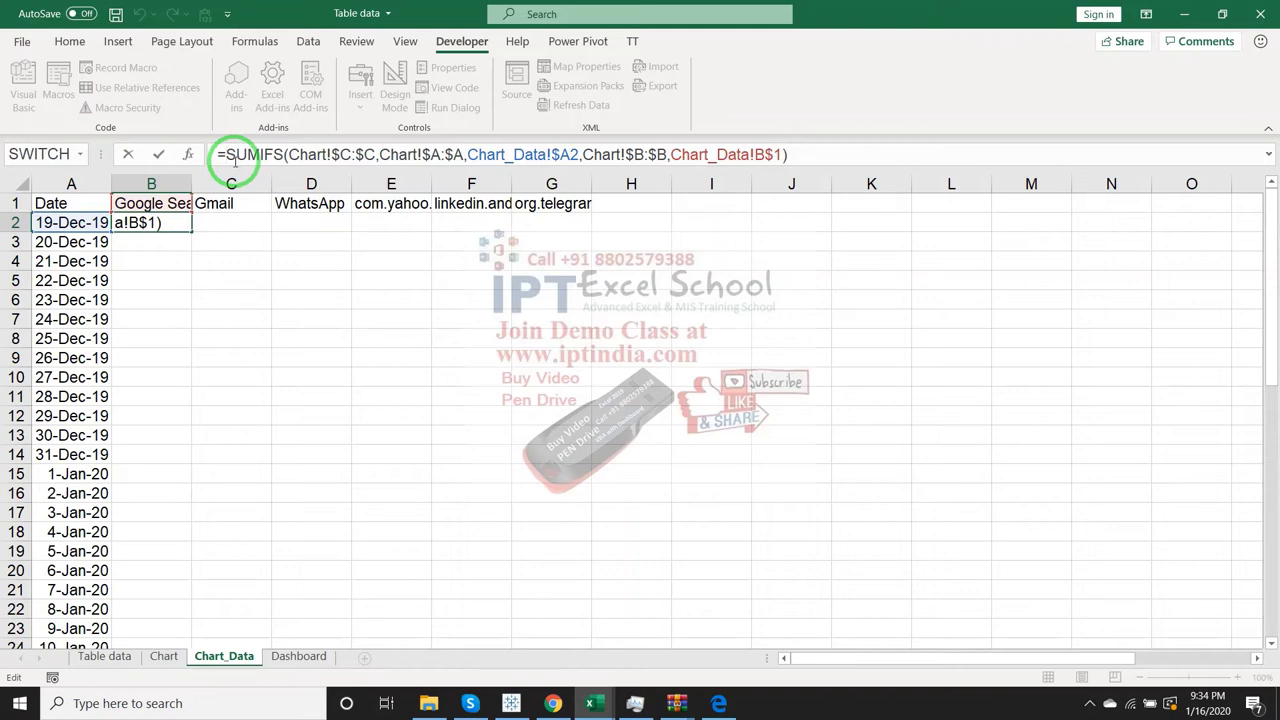
type("if")
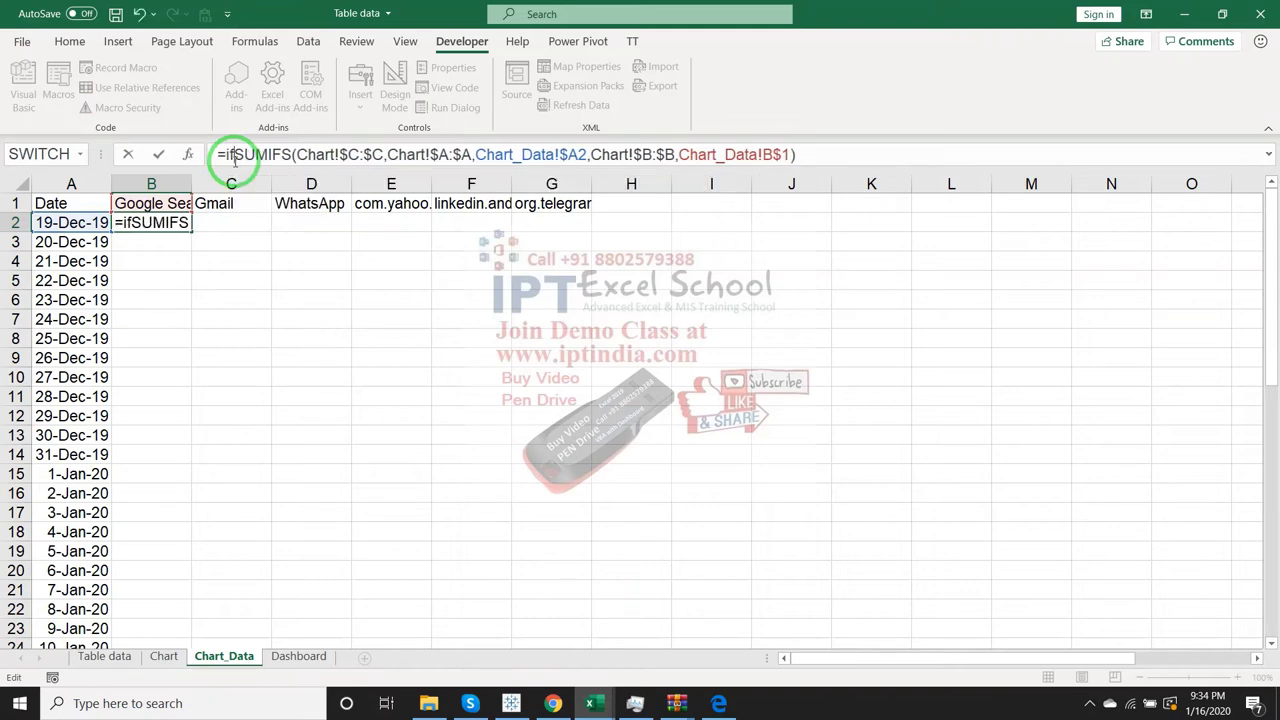
key("Escape")
key("shift+Right")
key("shift+Right")
key("shift+Right")
key("shift+Right")
key("shift+Right")
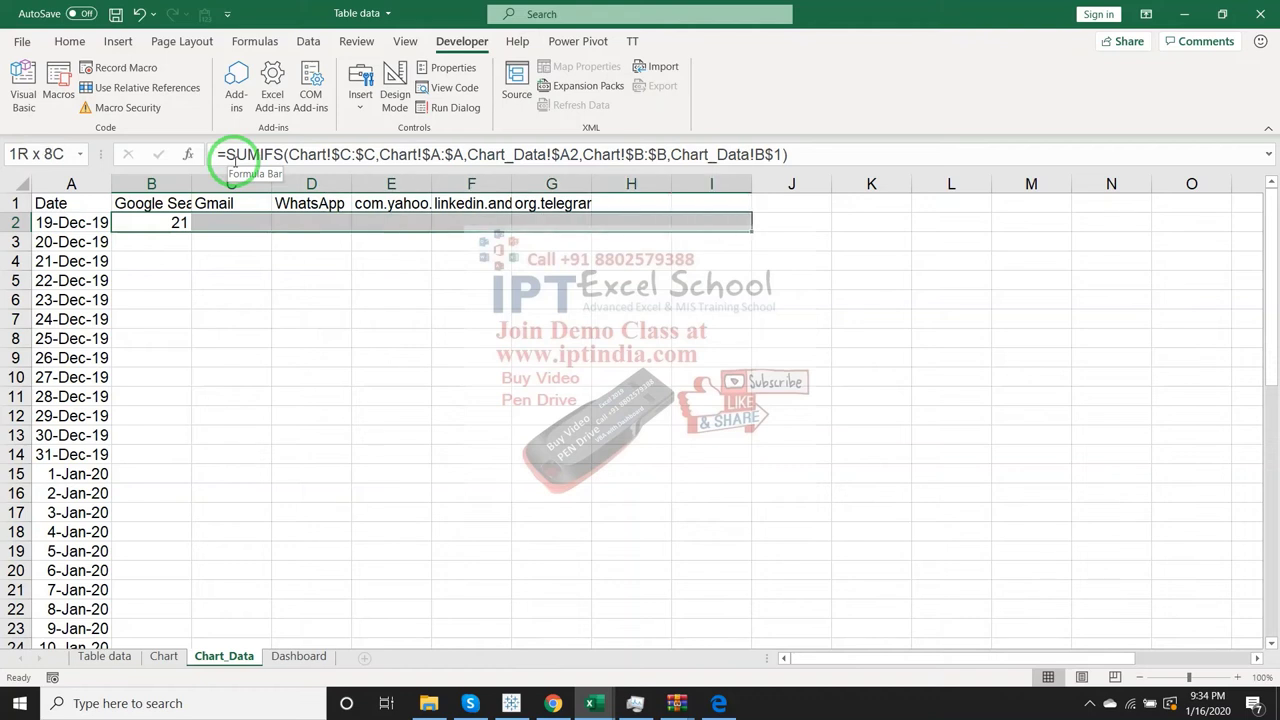
key("shift+Left")
key("ctrl+r")
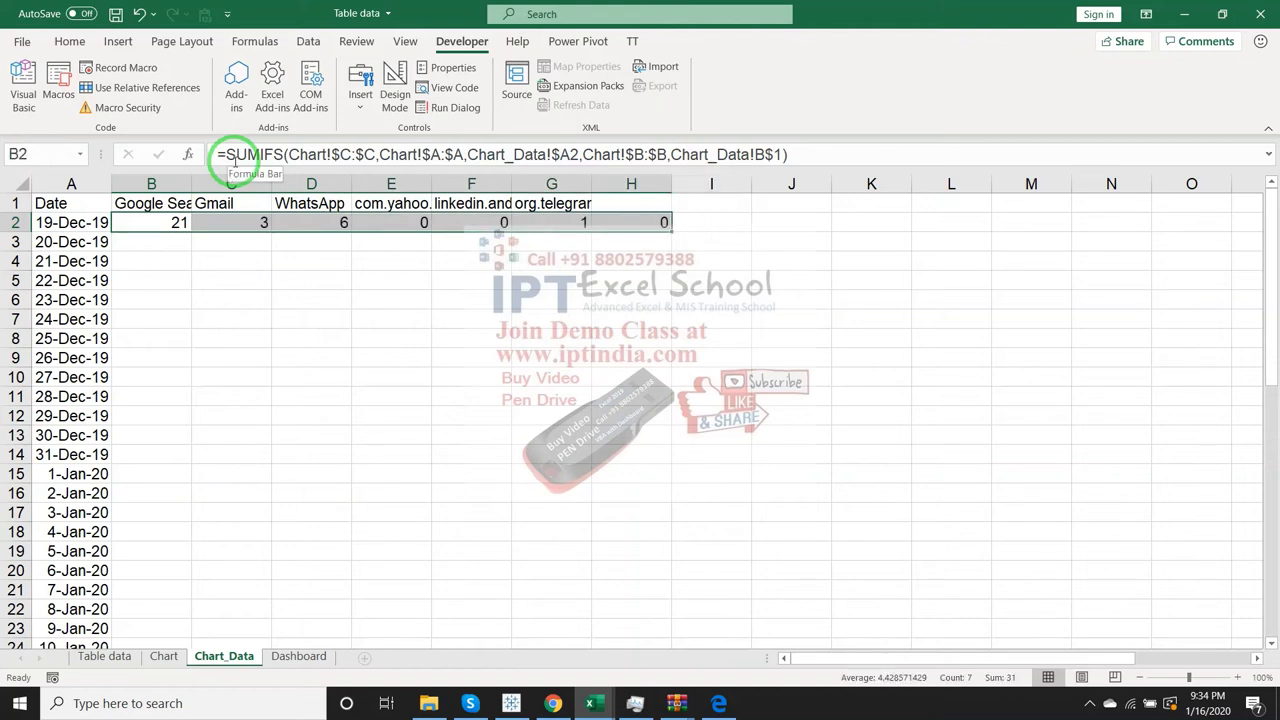
key("Left")
key("Right")
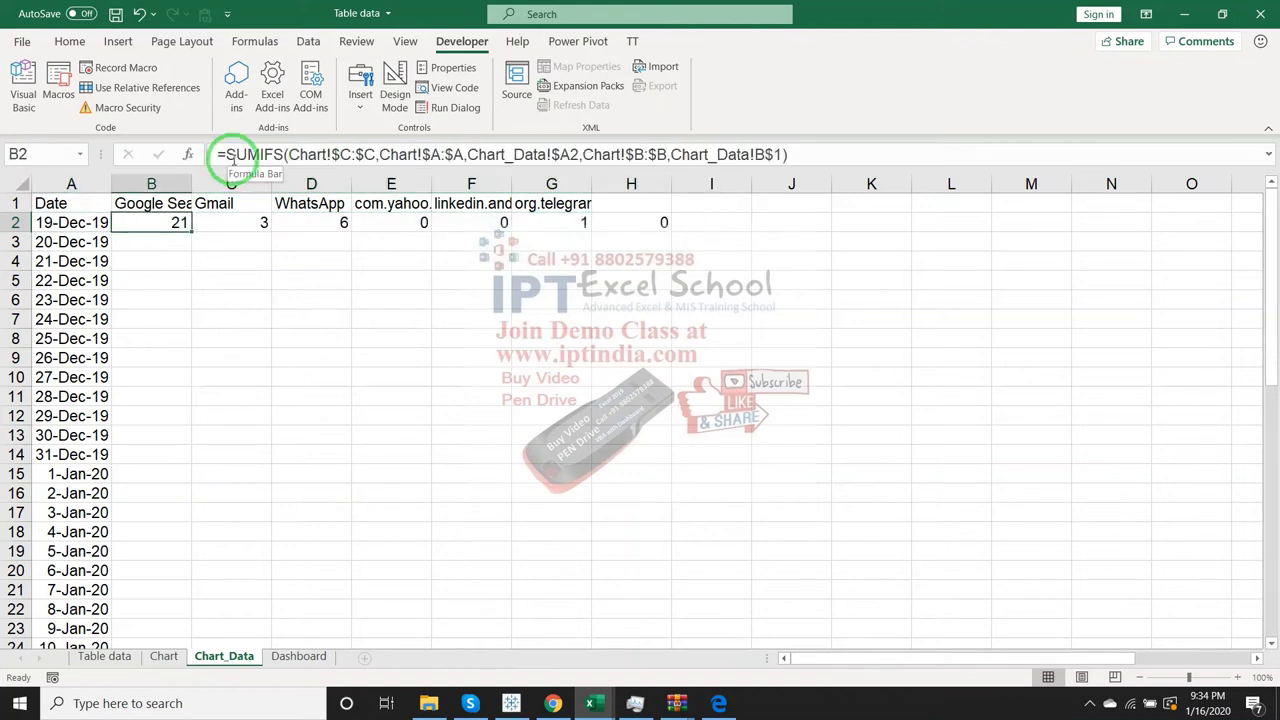
- Wrap the B2 formula as =IF(B1="","",SUMIFS(...)) so empty headers return blank
left_click(226, 154)
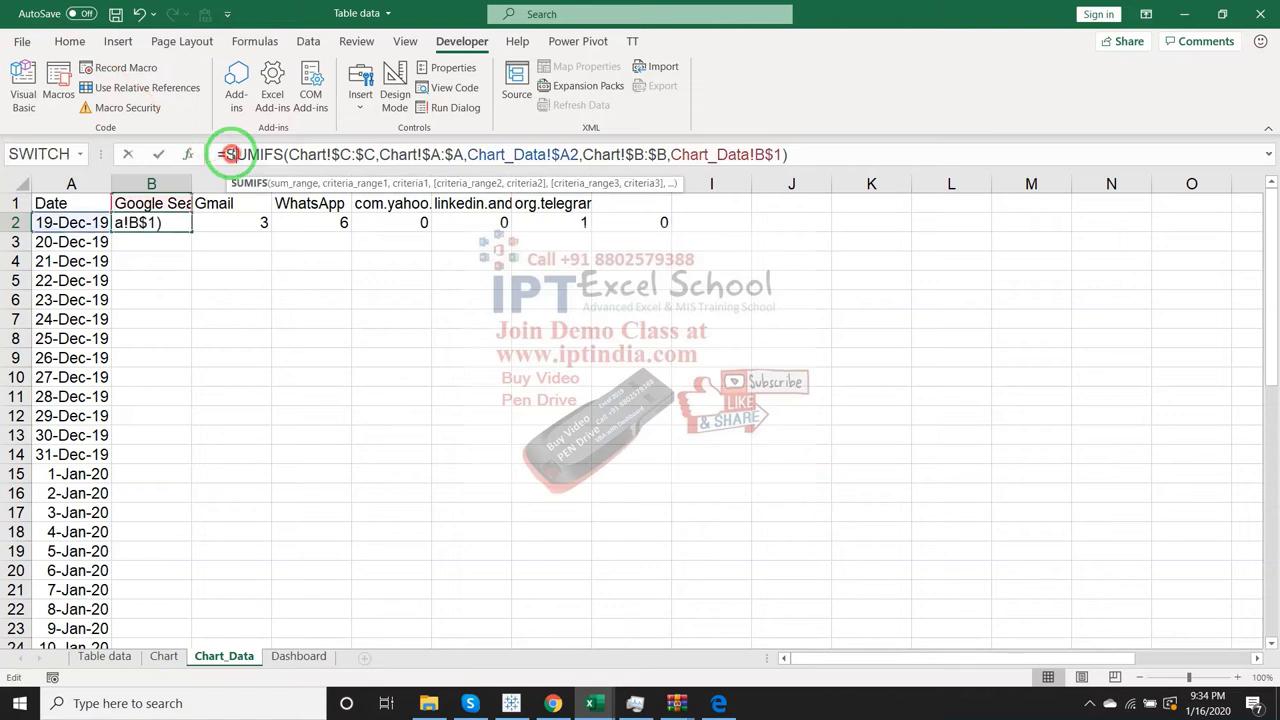
type("IF")
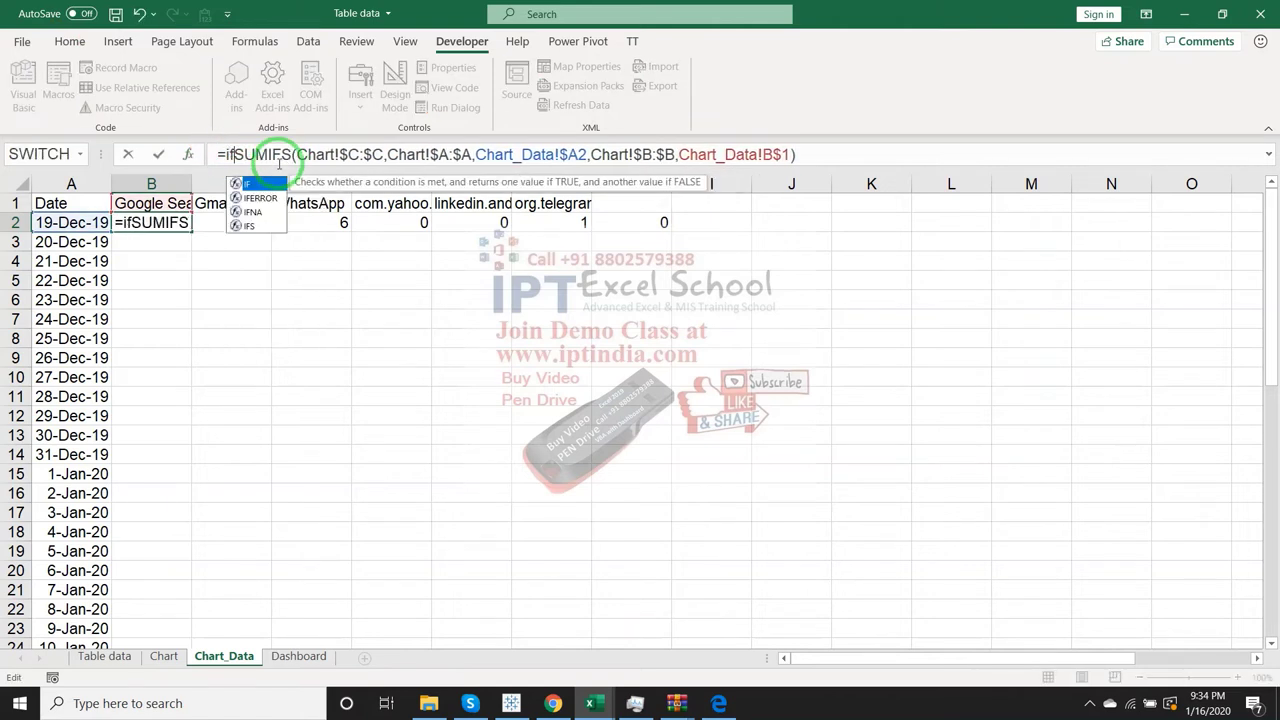
type("(")
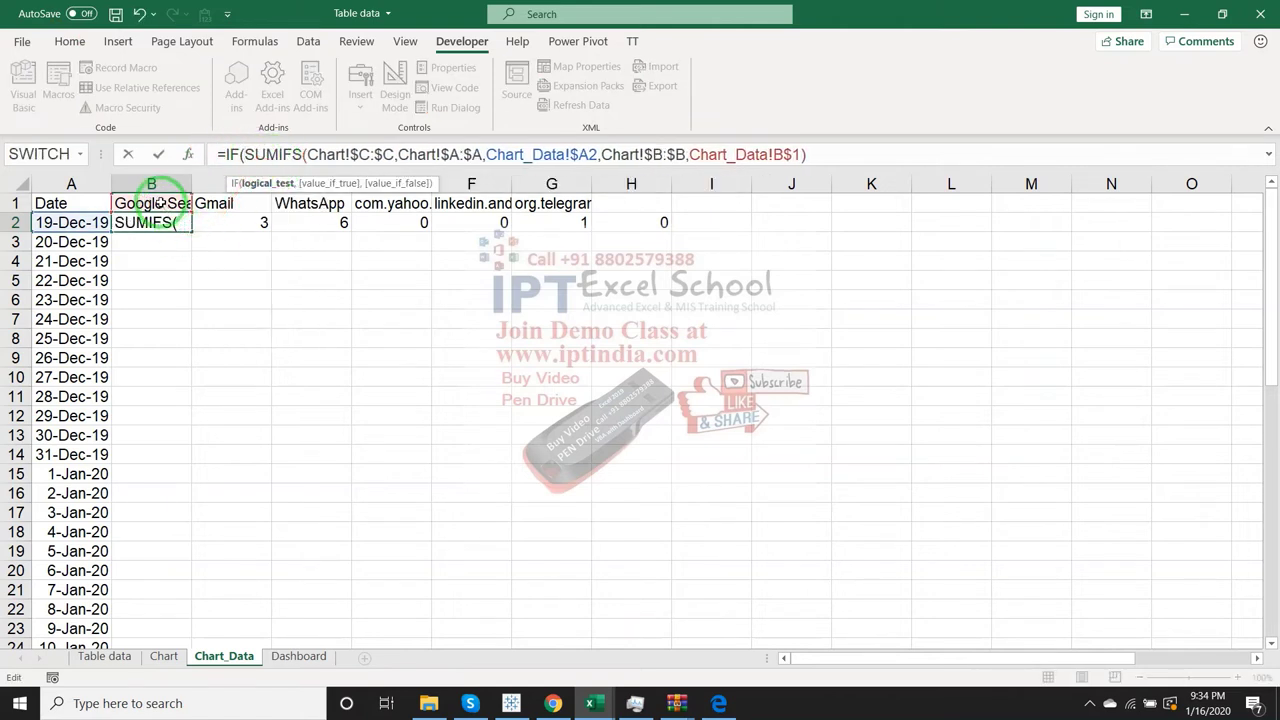
left_click(160, 203)
type("=\"")
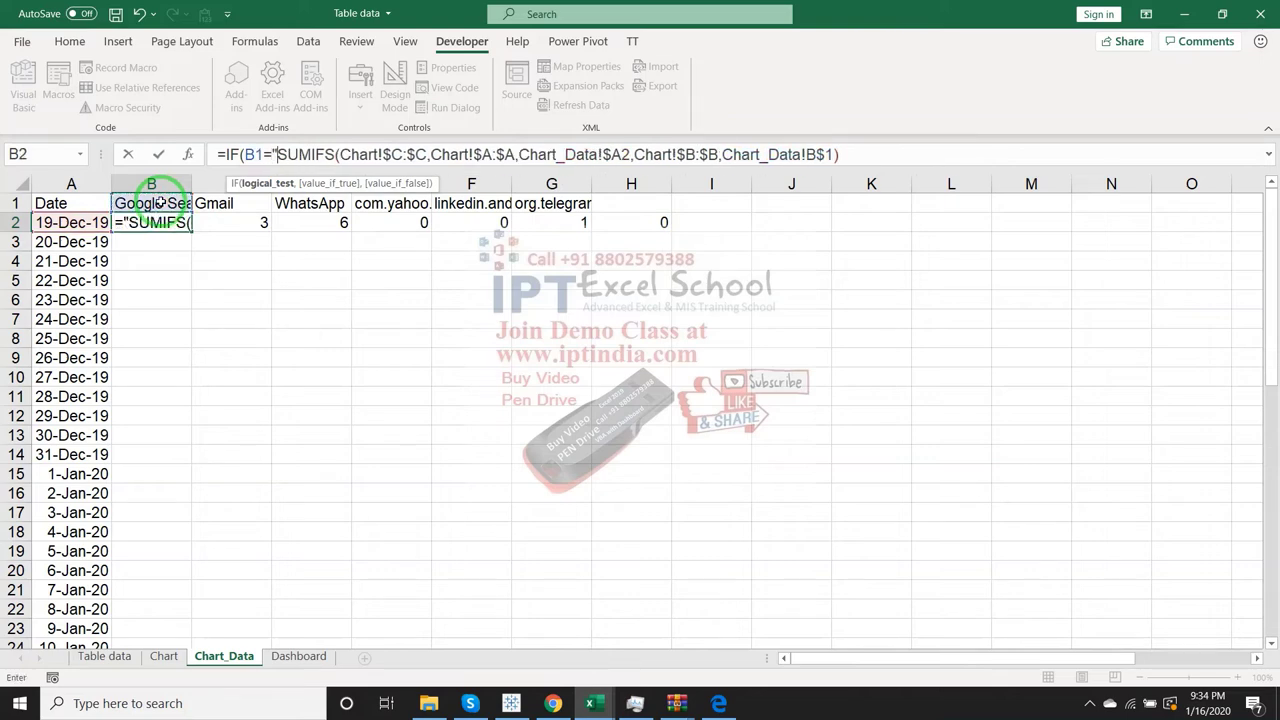
type("\",")
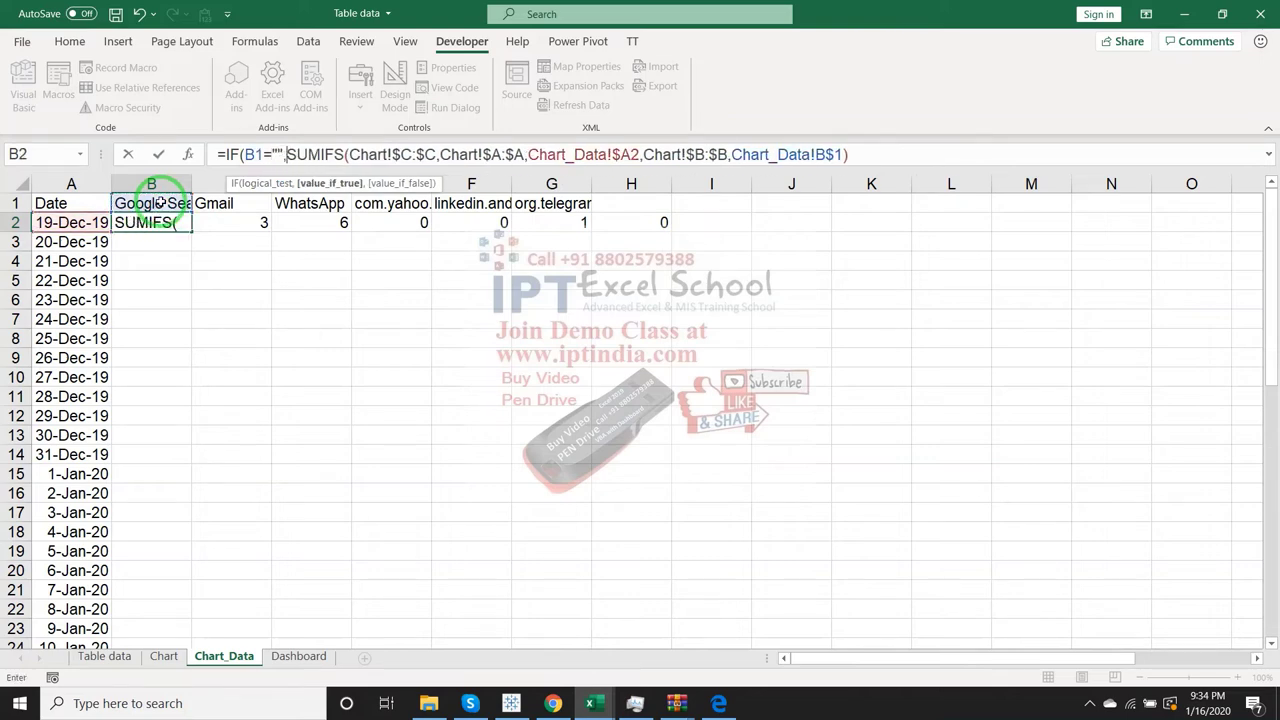
type("\"\",")
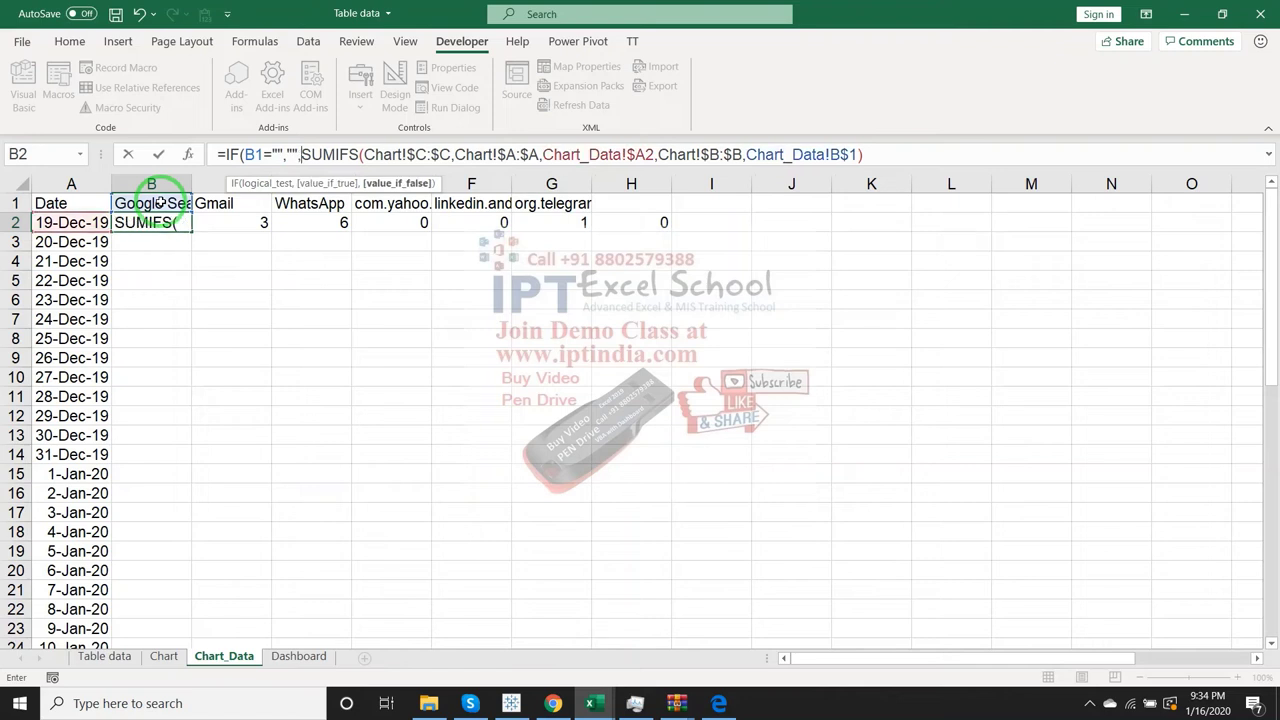
key("Return")
key("Return")
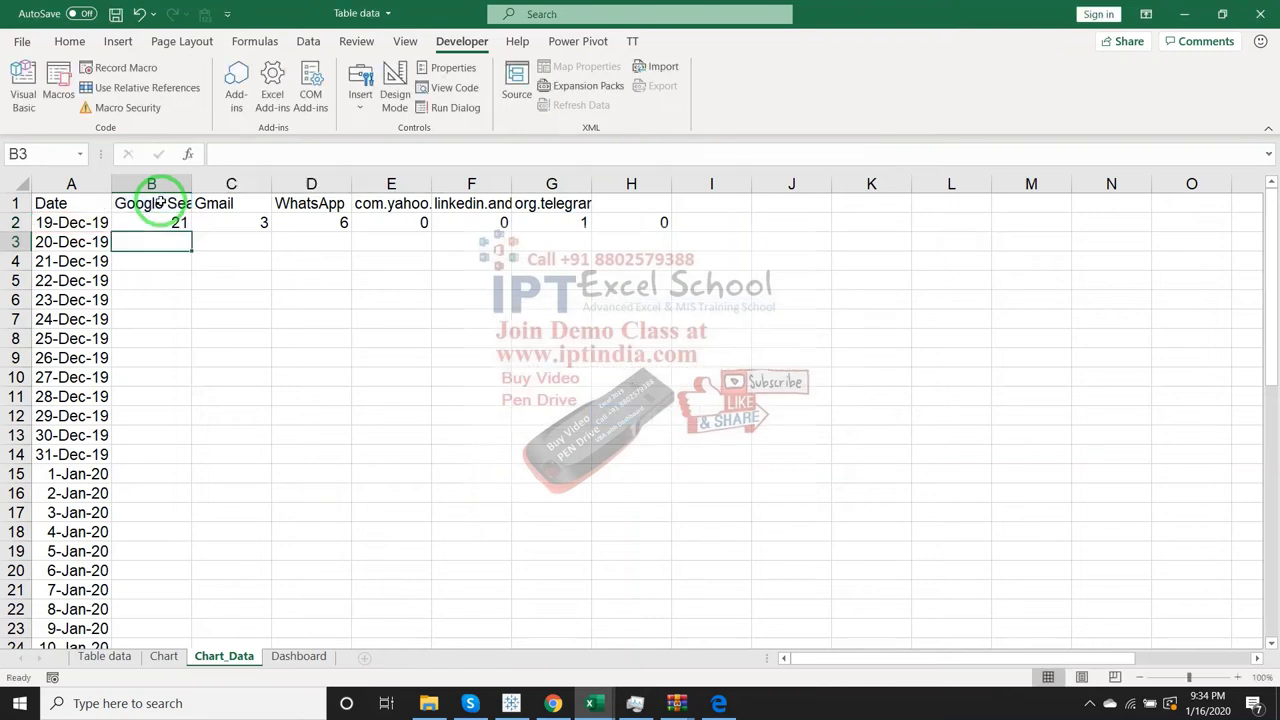
key("Up")
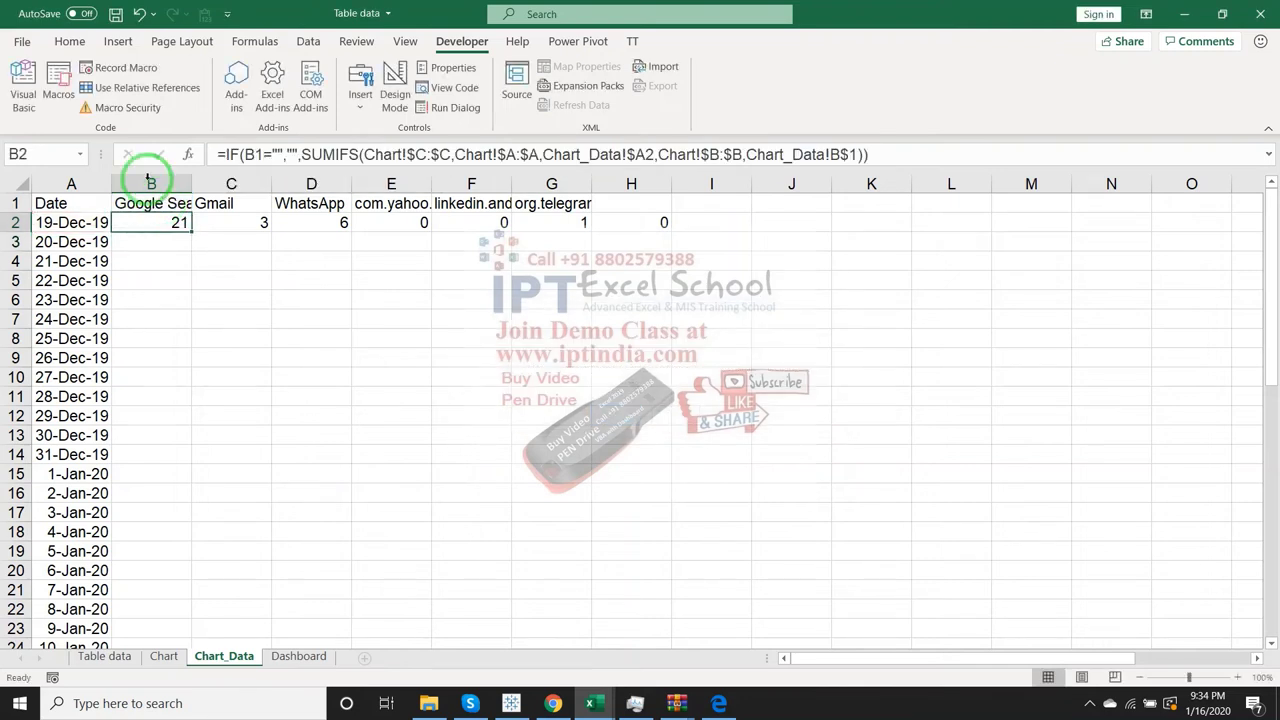
- Anchor the IF test to B$1 and select the block B2:Q29
left_click(262, 154)
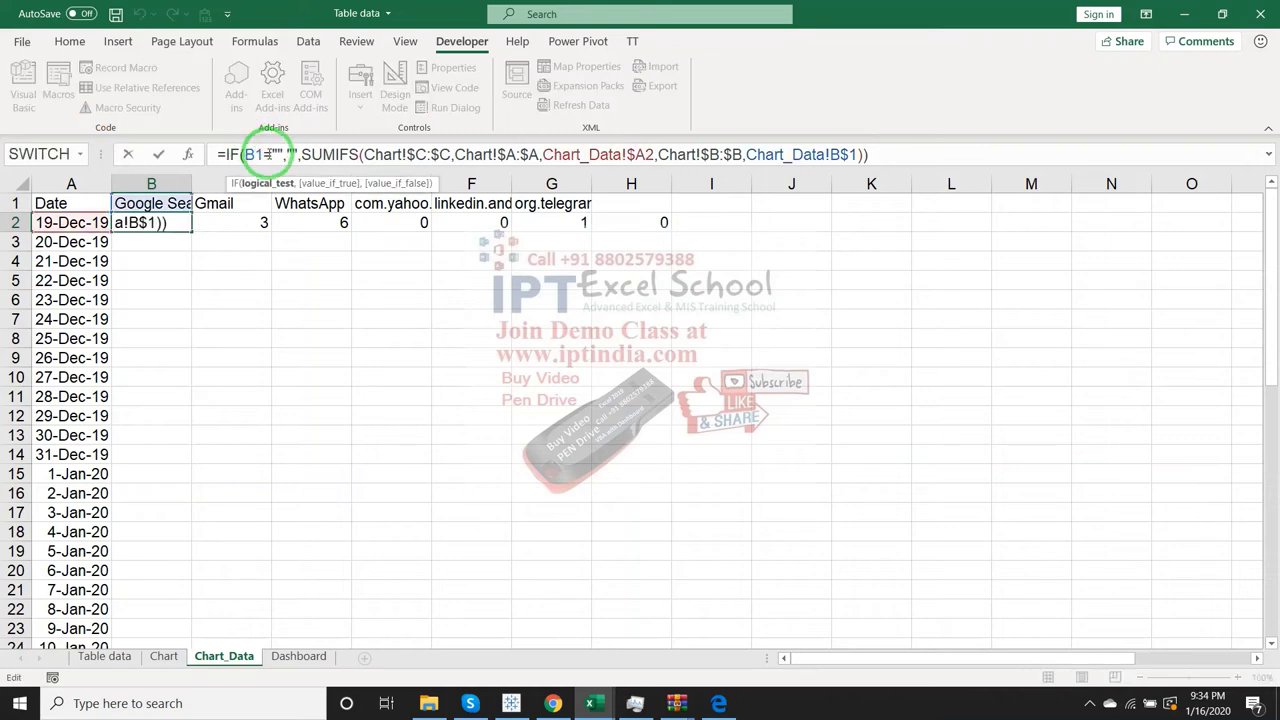
key("Return")
key("Left")
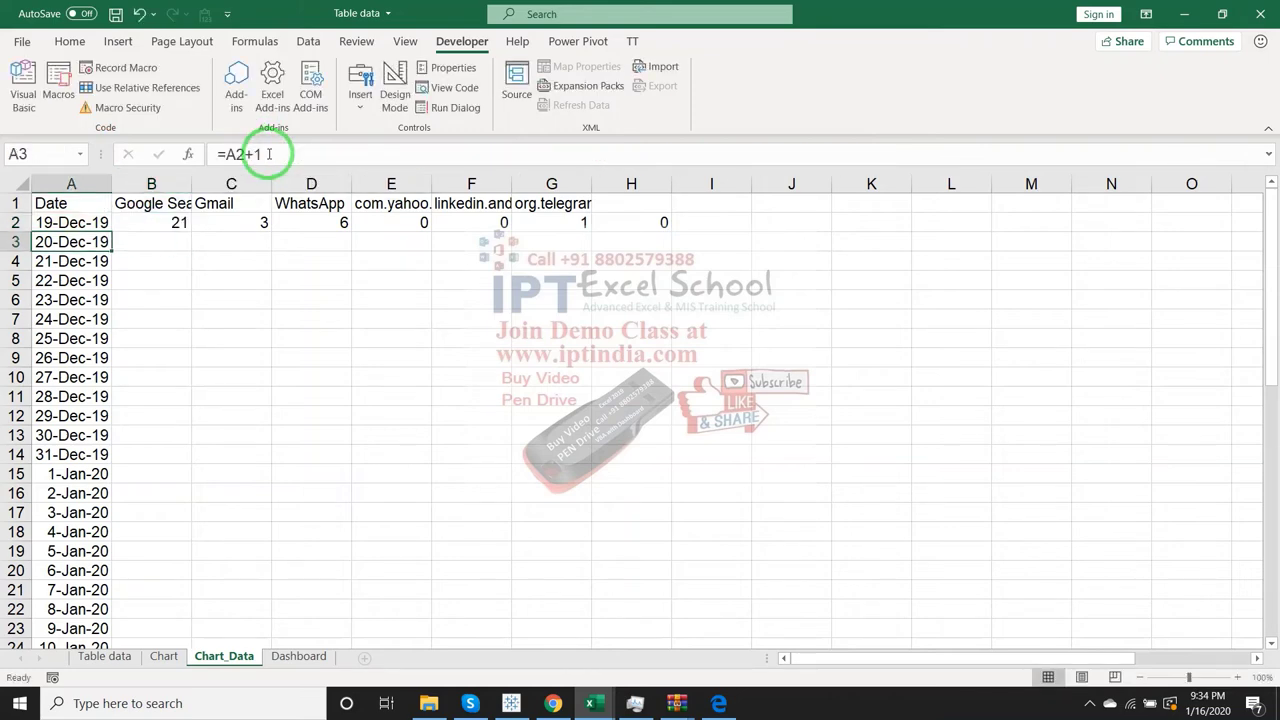
key("ctrl+Down")
key("Right")
key("ctrl+shift+Up")
key("shift+Right")
key("shift+Right")
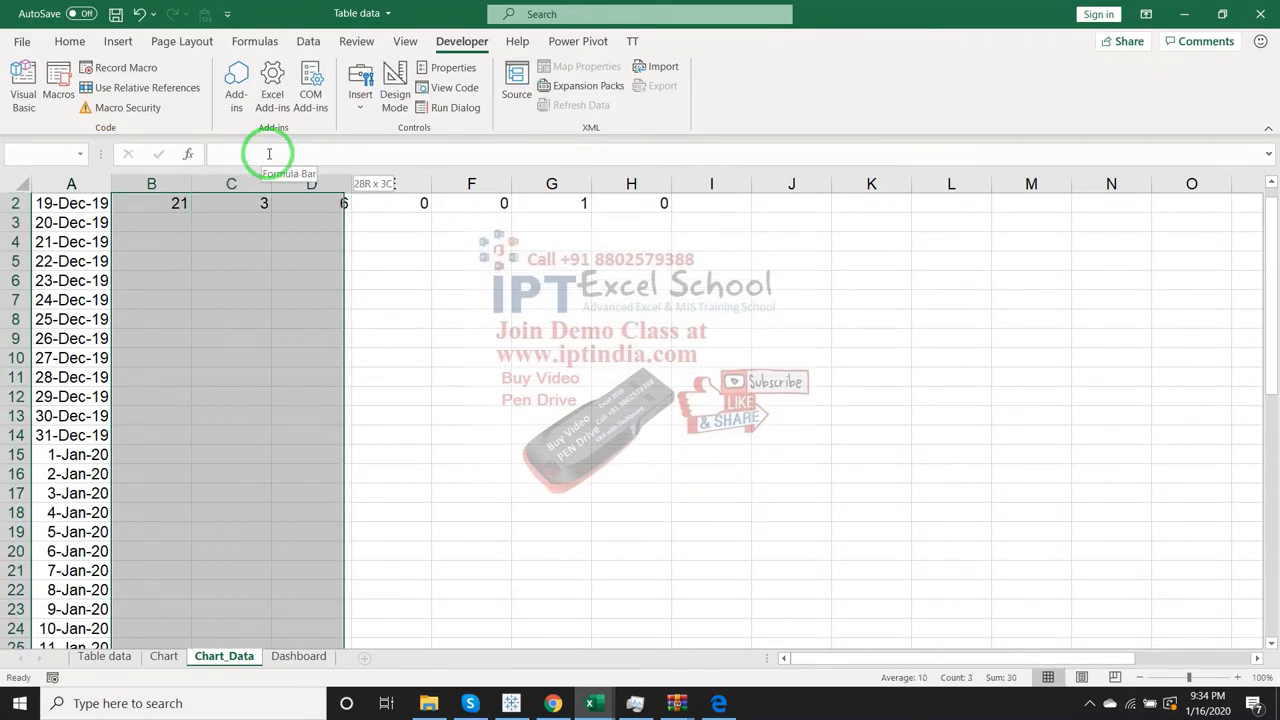
key("shift+Right")
key("shift+Right")
key("shift+Right")
key("shift+Right")
key("shift+Right")
key("shift+Right")
key("shift+Right")
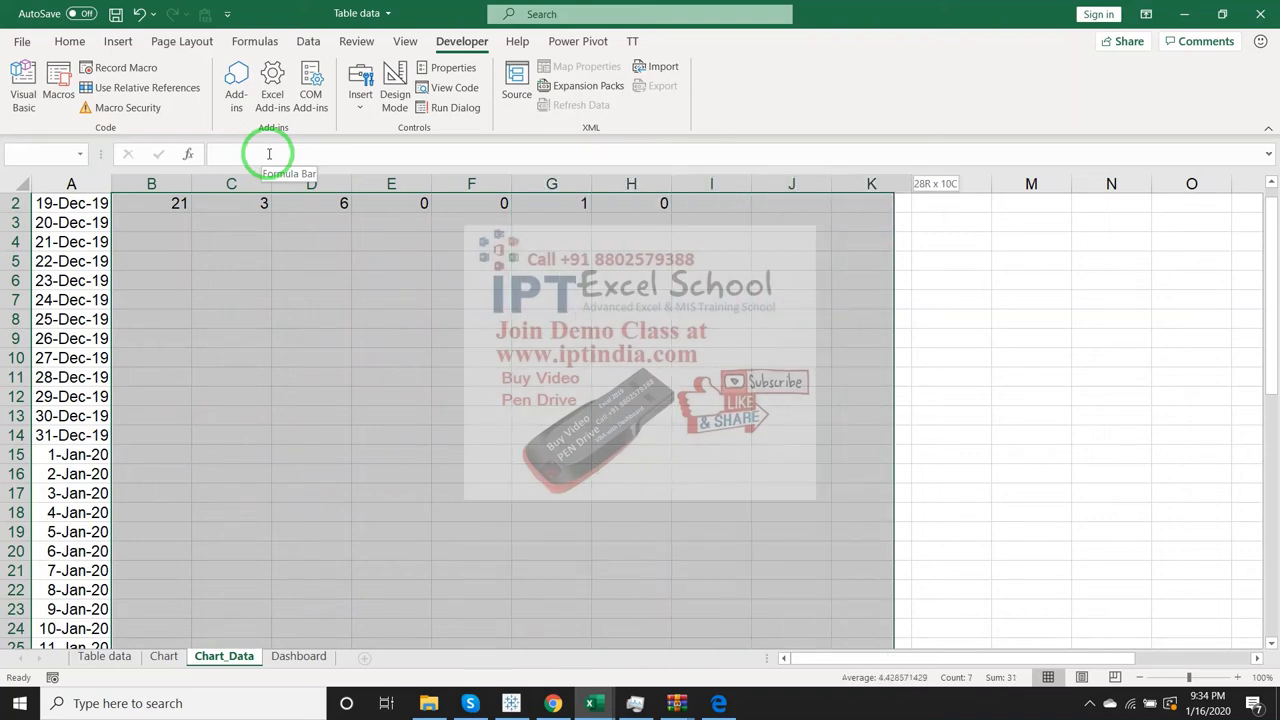
key("shift+Right")
key("shift+Right")
key("shift+Right")
key("shift+Right")
key("shift+Right")
key("shift+Right")
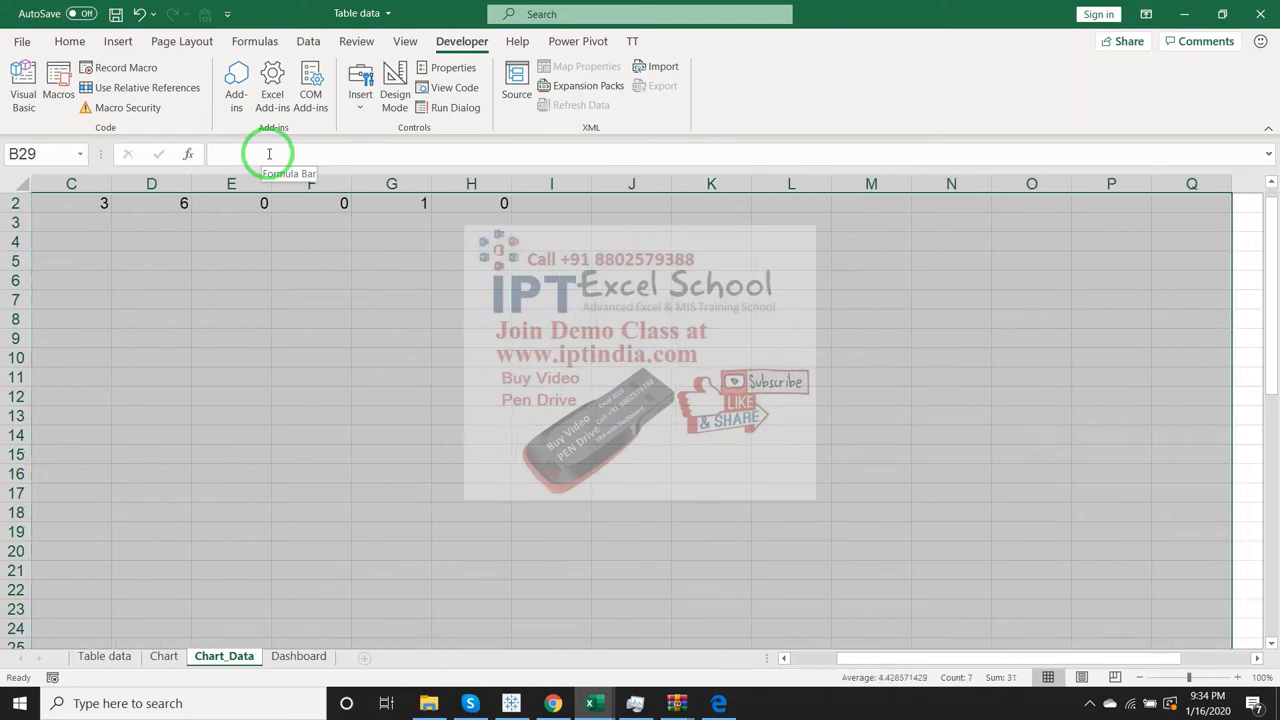
- Fill the IF/SUMIFS formula down and across B2:Q29, then return to A1
type("=IF(B$1=\"\",\"\",SUMIFS(Chart!$C:$C,Chart!$A:$A,Chart_Data!$A29,Chart!$B:$B,Chart_Data!B$1))")
key("ctrl+Return")
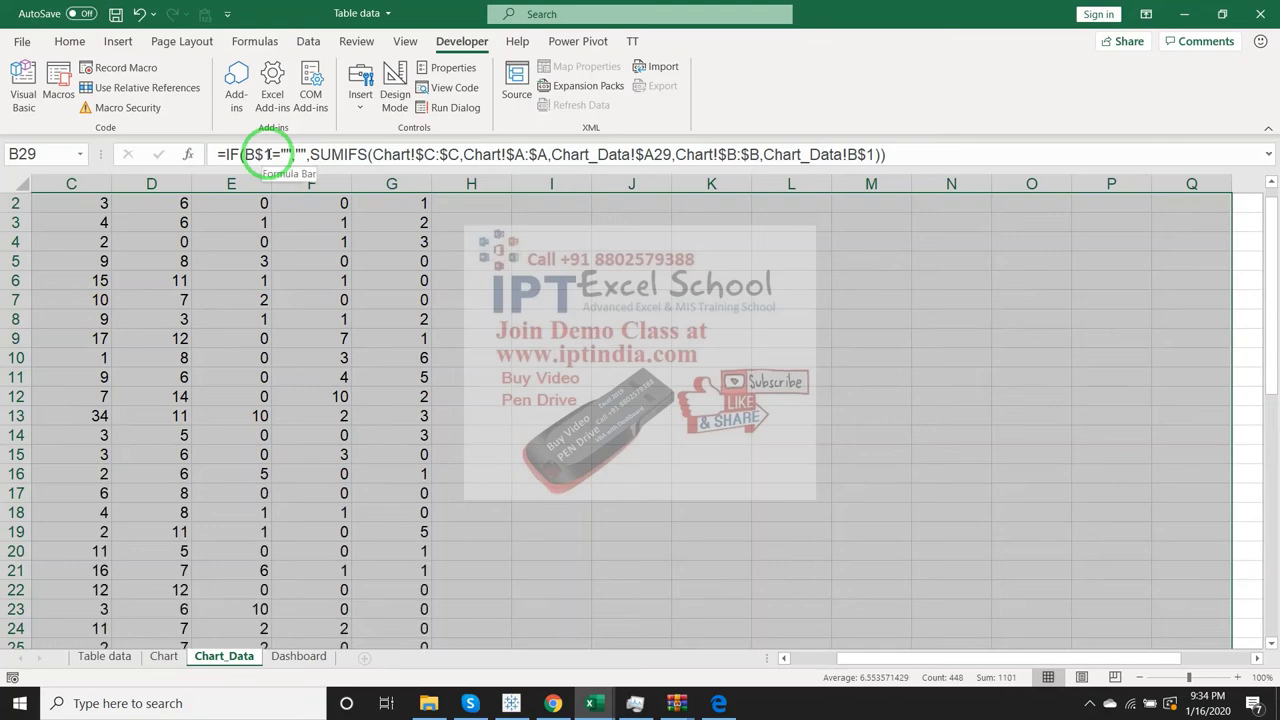
left_click_drag(5, 250, 175, 263)
left_click(175, 263)
key("ctrl+Up")
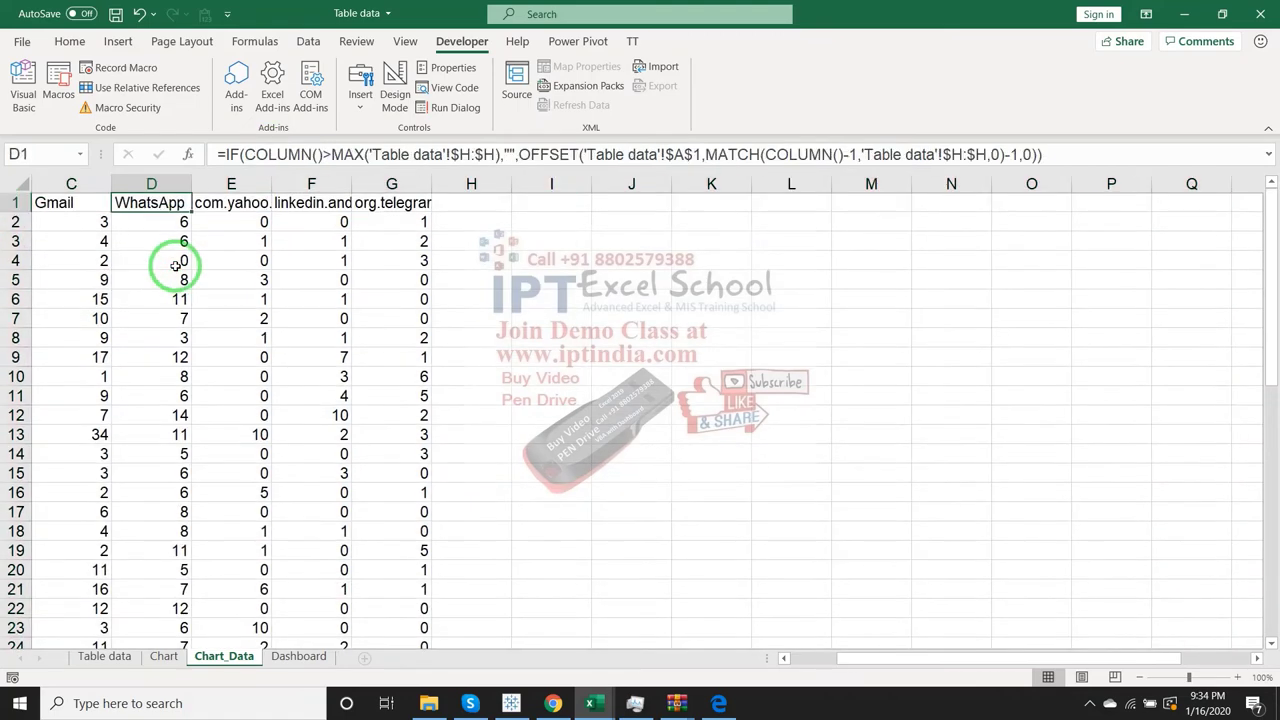
key("ctrl+Left")
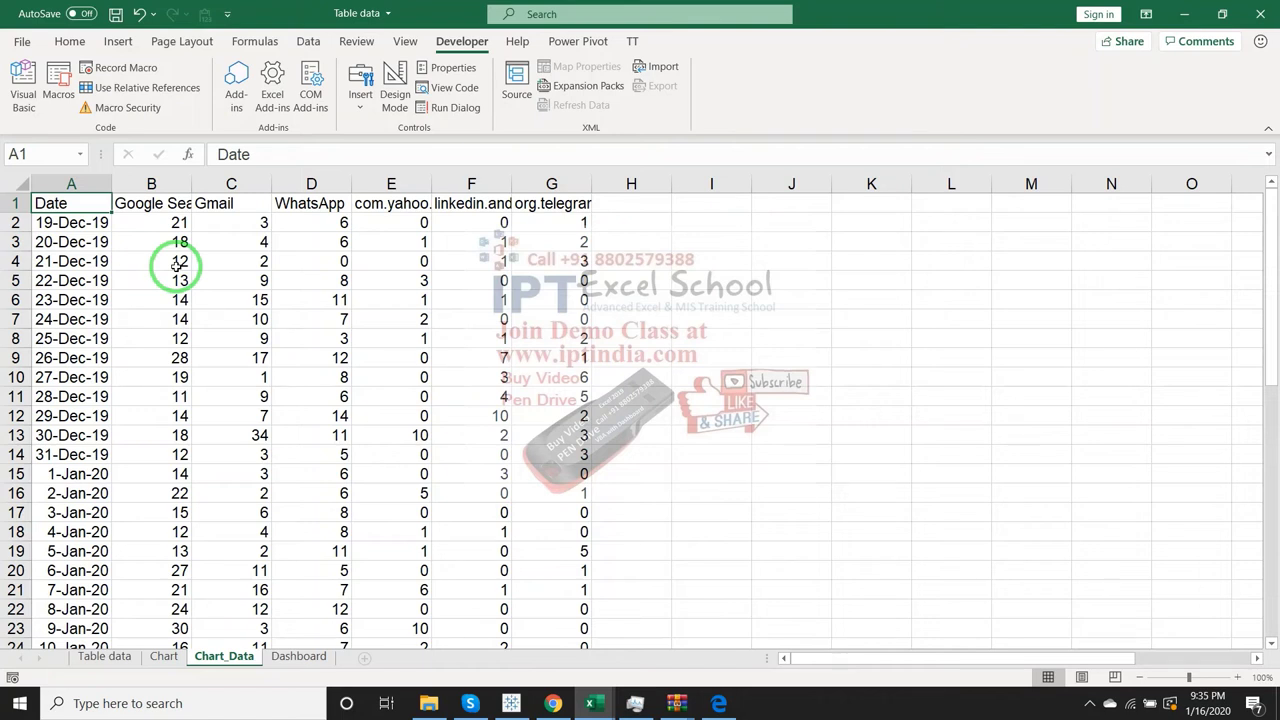
key("shift+Right")
key("shift+Right")
key("shift+Right")
key("shift+Right")
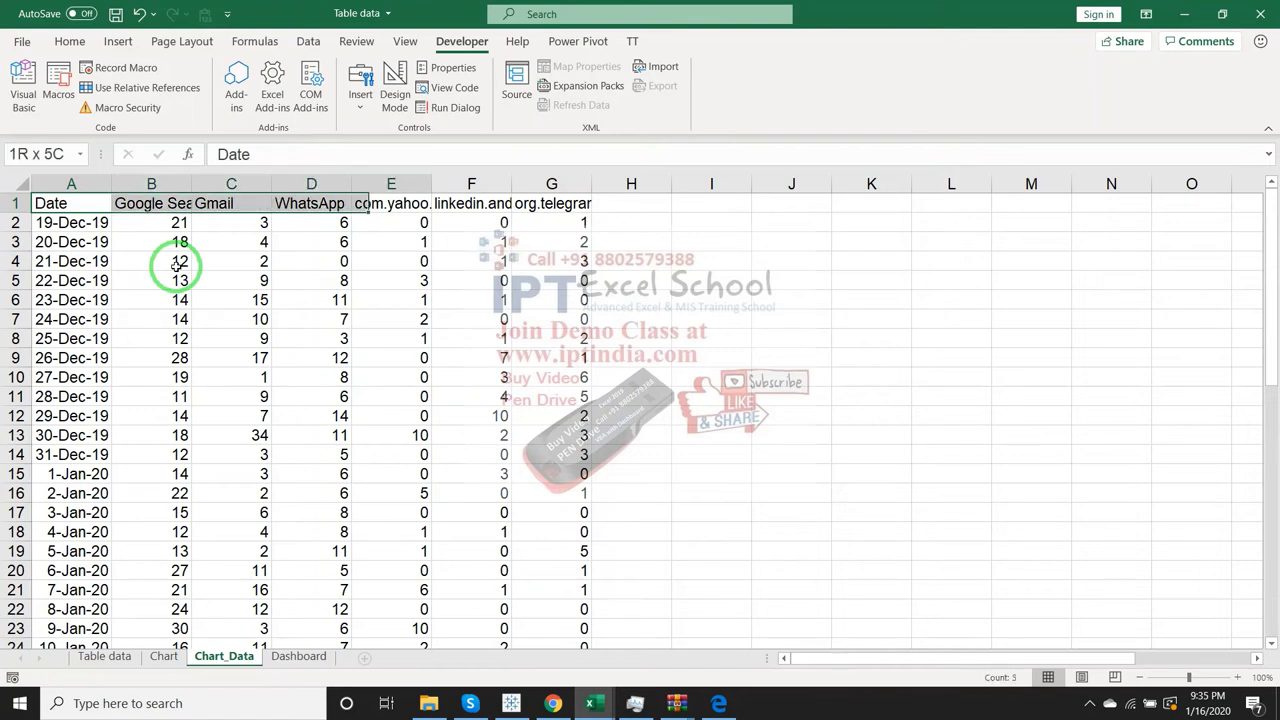
key("shift+Right")
key("shift+Right")
key("shift+Right")
key("shift+Right")
key("shift+Right")
key("shift+Right")
key("shift+Right")
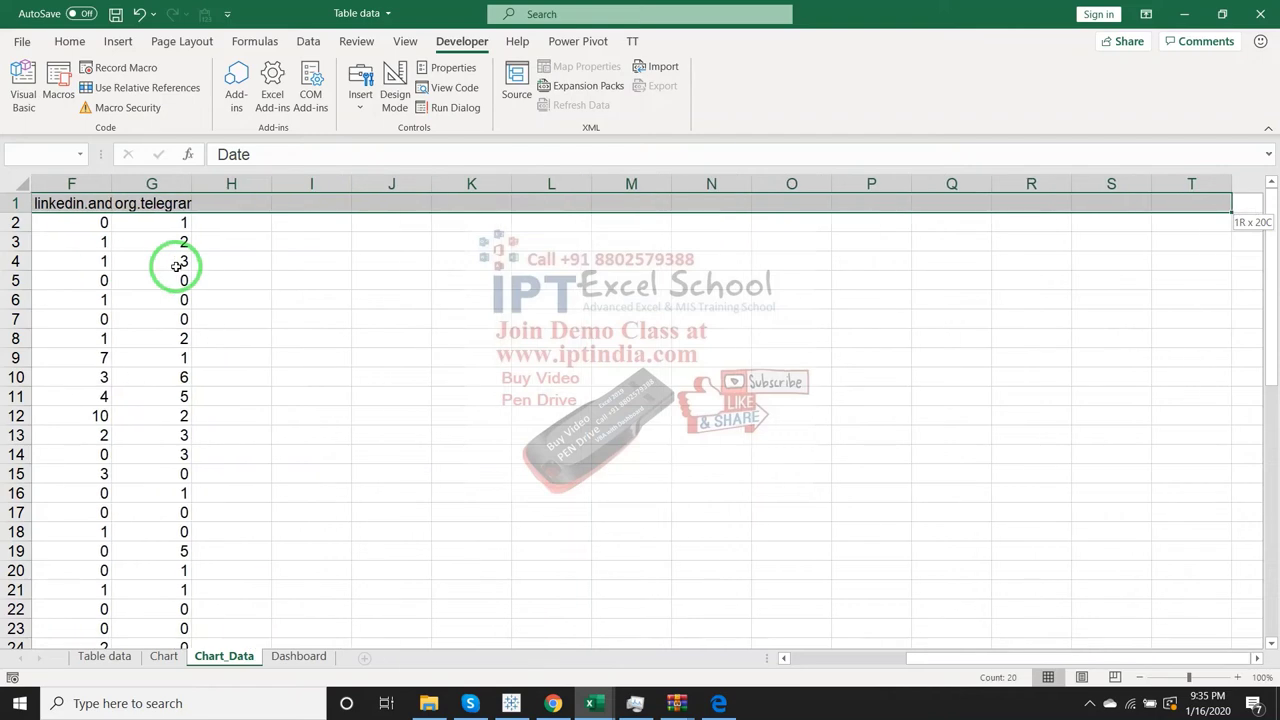
key("shift+Down")
key("shift+Down")
key("shift+Down")
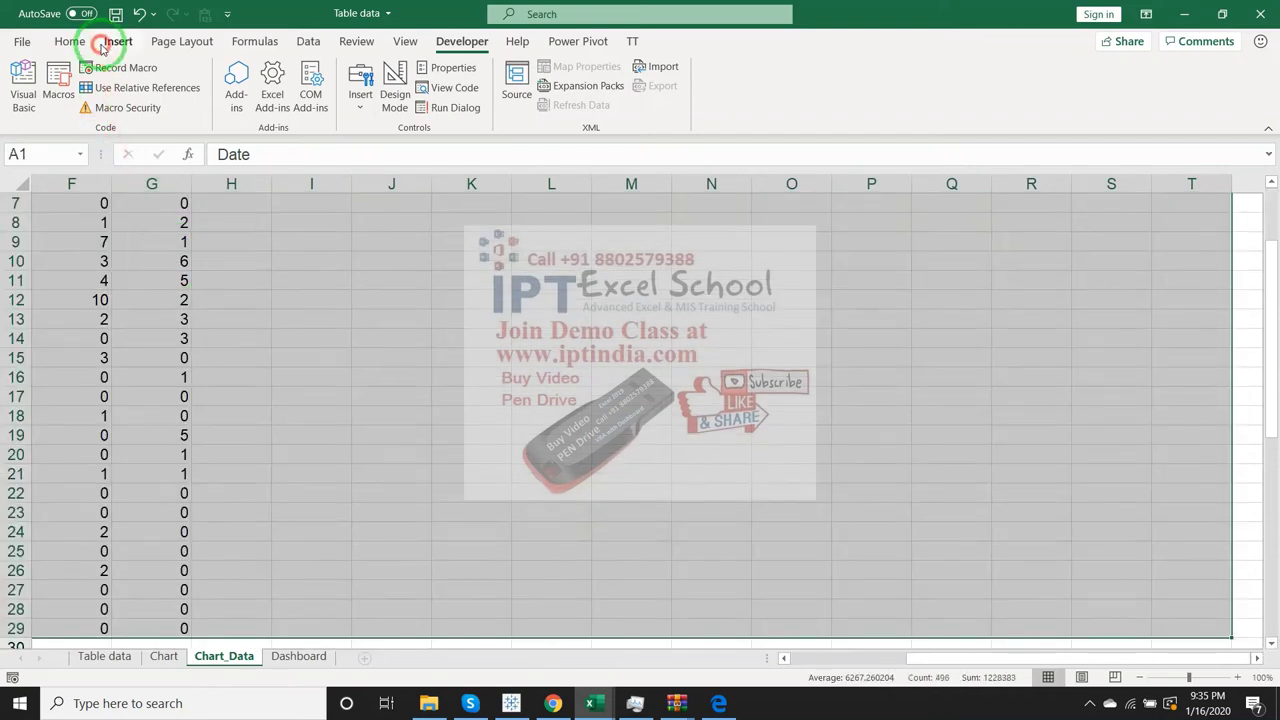
left_click(118, 44)
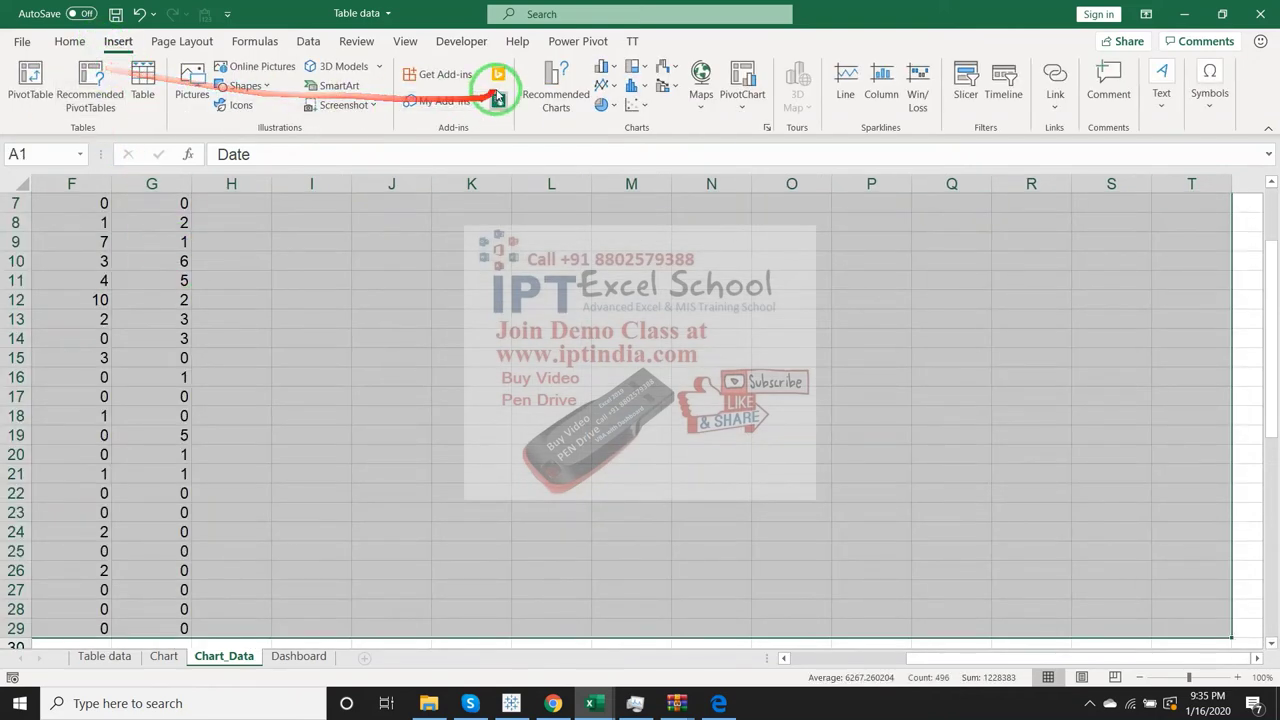
left_click(613, 87)
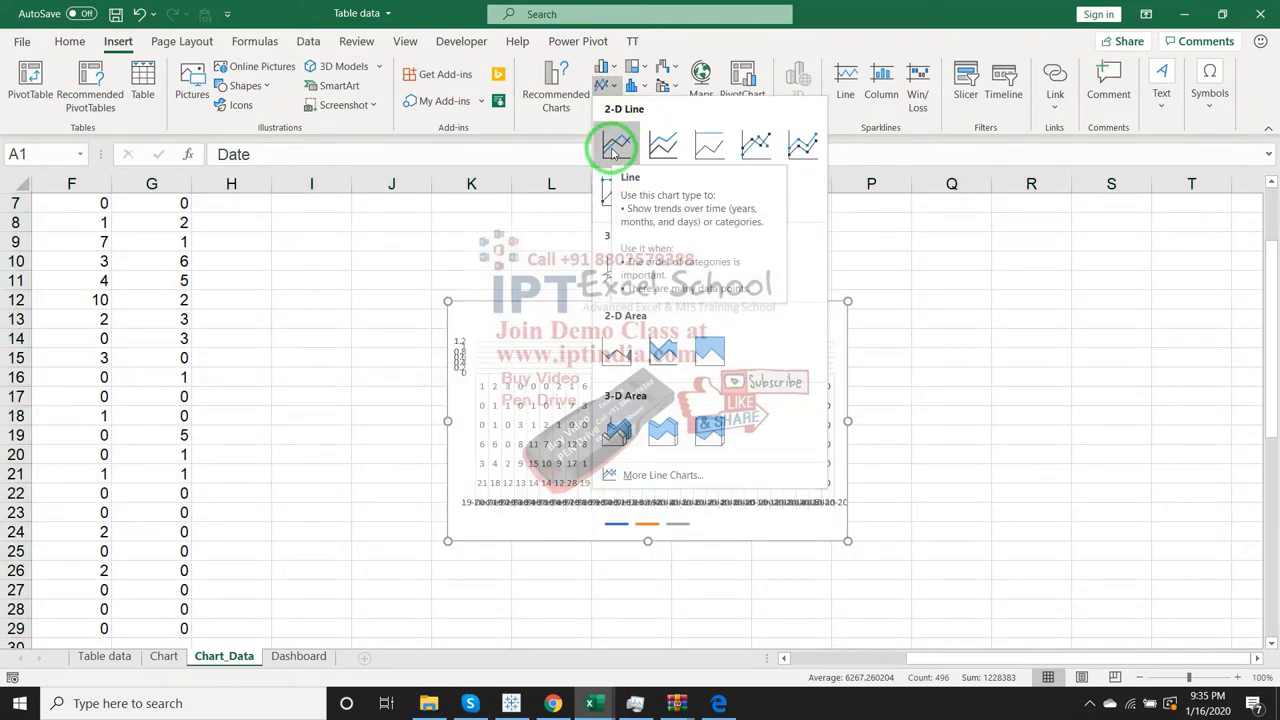
left_click(613, 150)
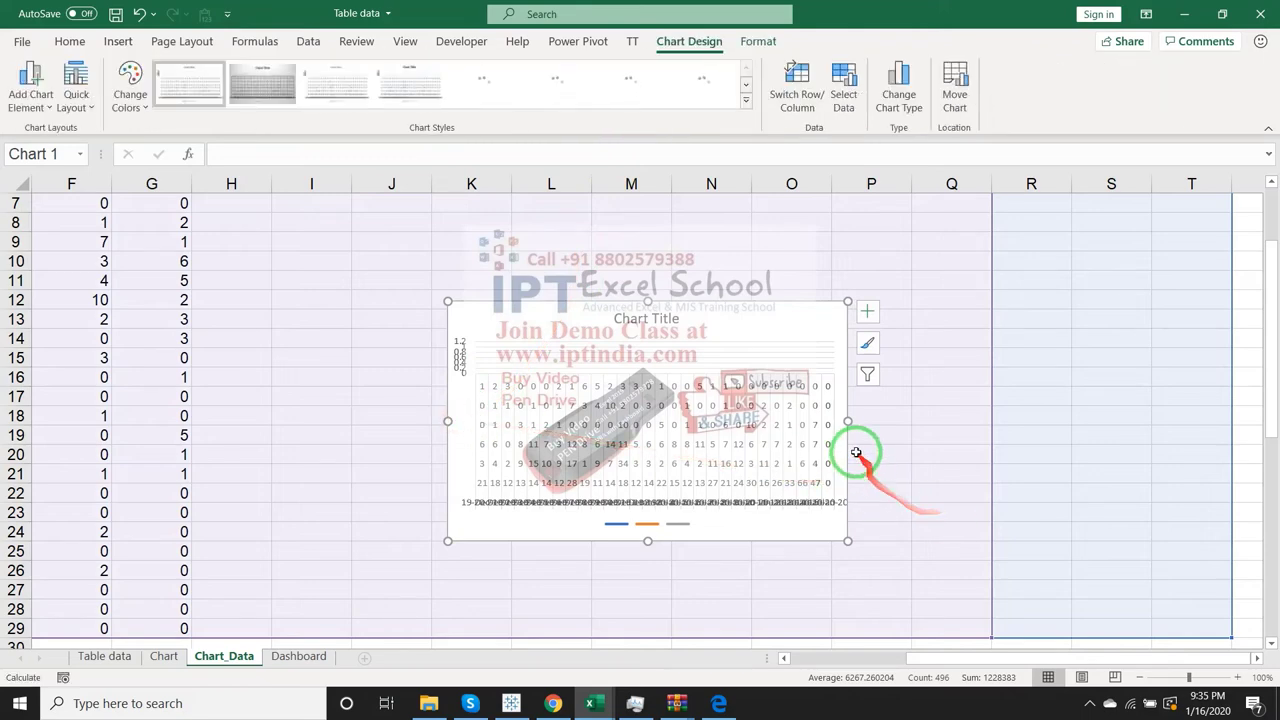
left_click_drag(855, 424, 1046, 421)
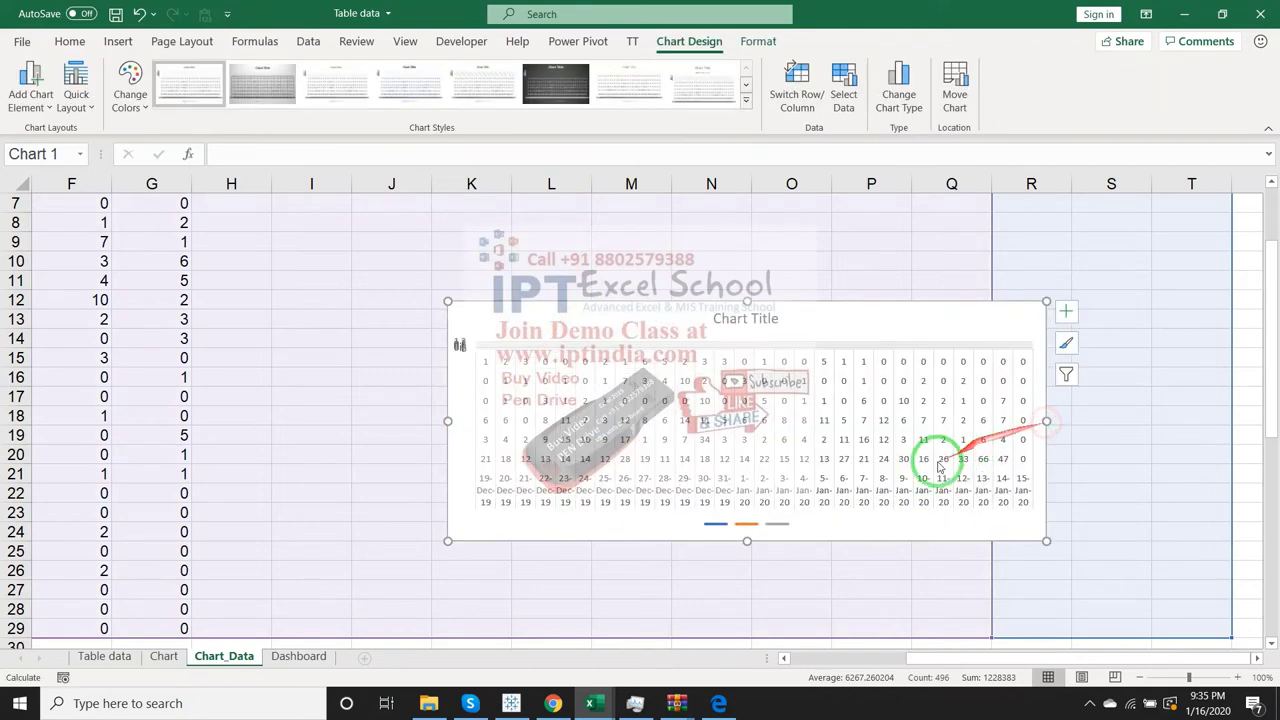
left_click_drag(448, 541, 280, 612)
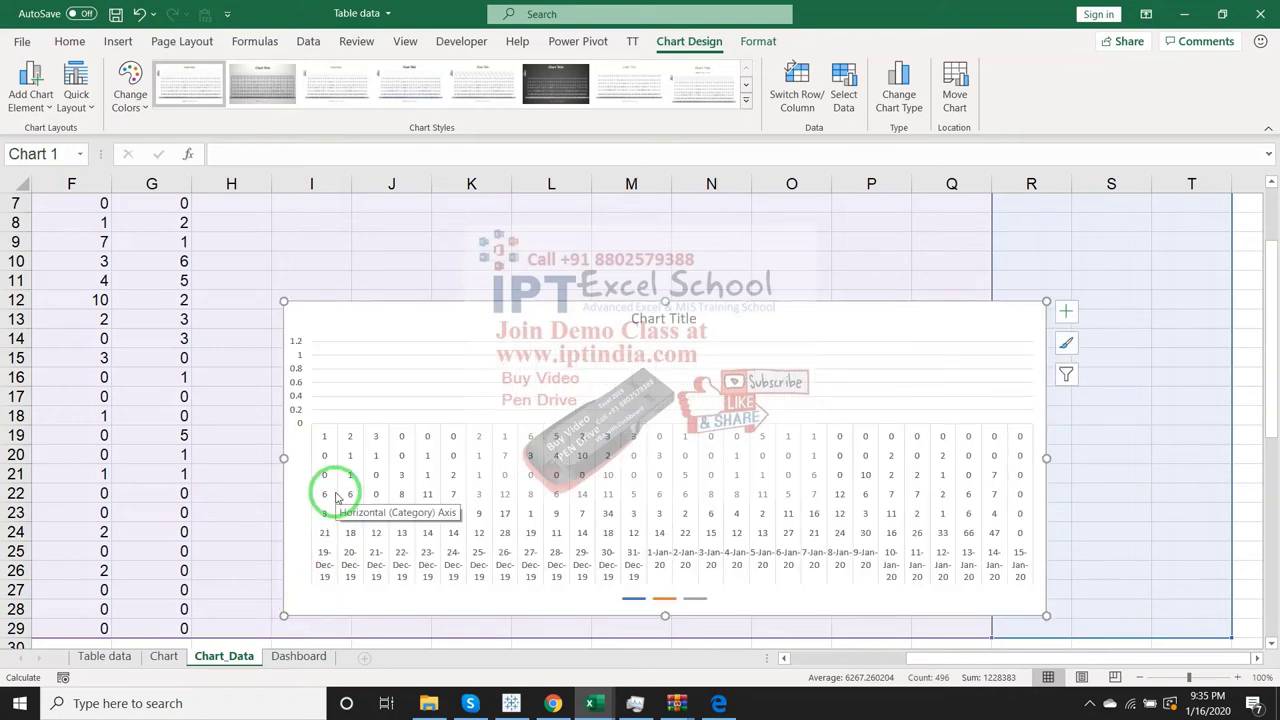
left_click(747, 100)
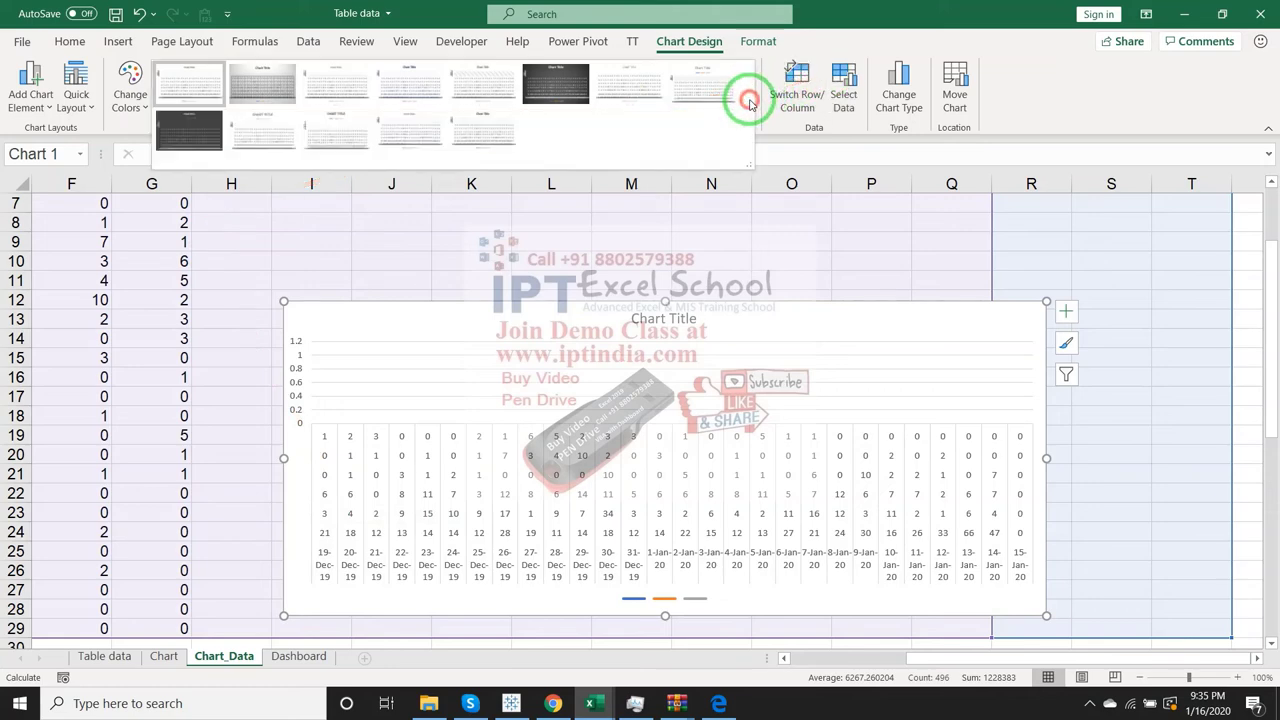
left_click(750, 104)
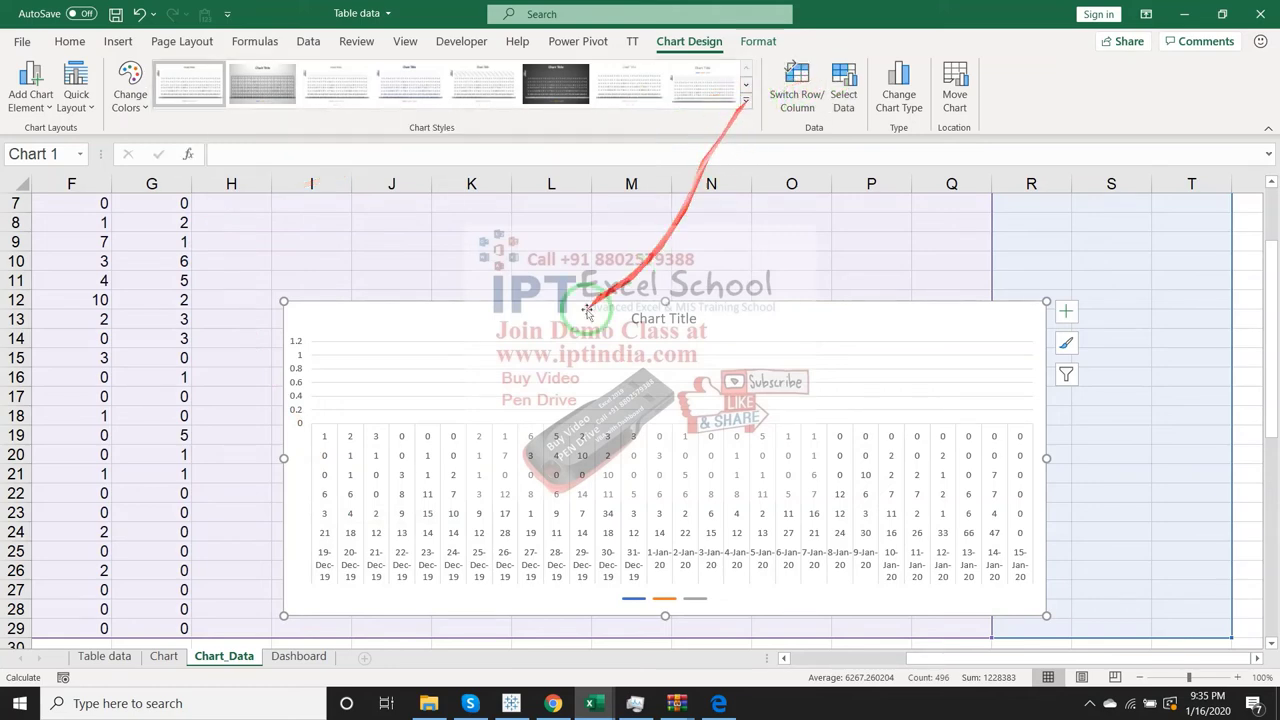
left_click(338, 490)
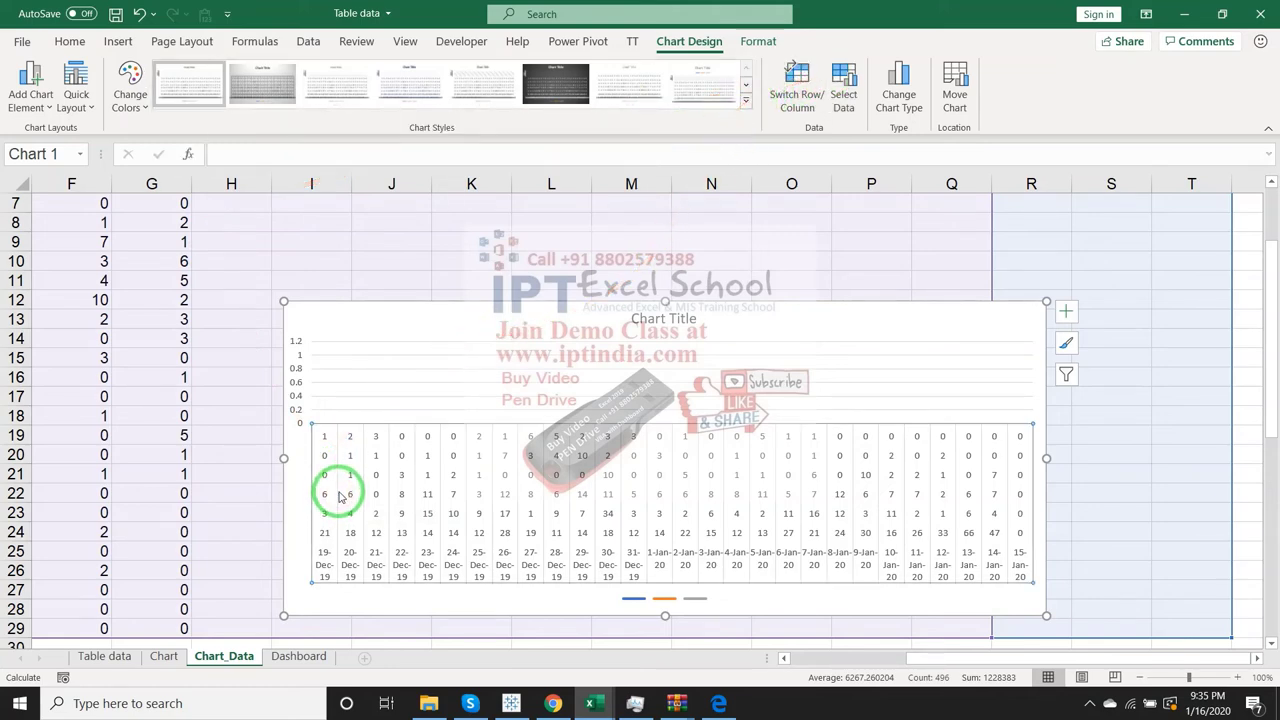
key("Delete")
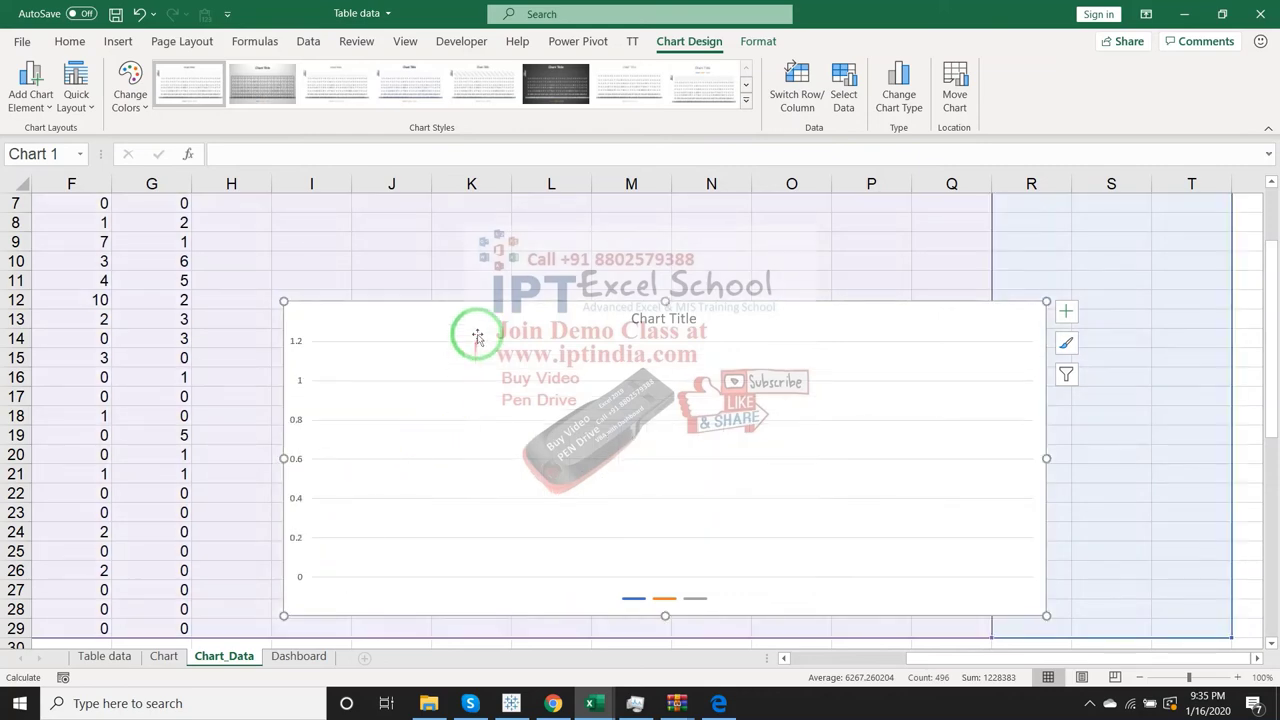
key("Delete")
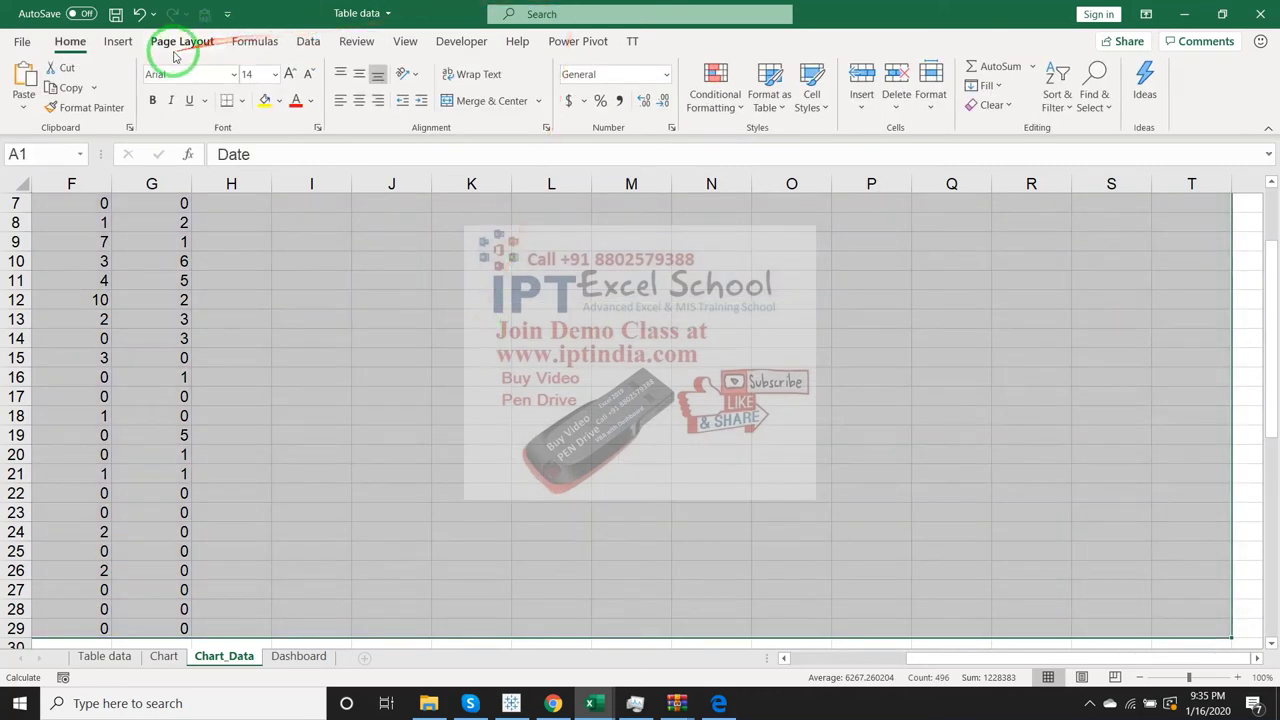
- Insert a Line with Markers chart of the selected Chart_Data range
left_click(117, 41)
left_click(606, 85)
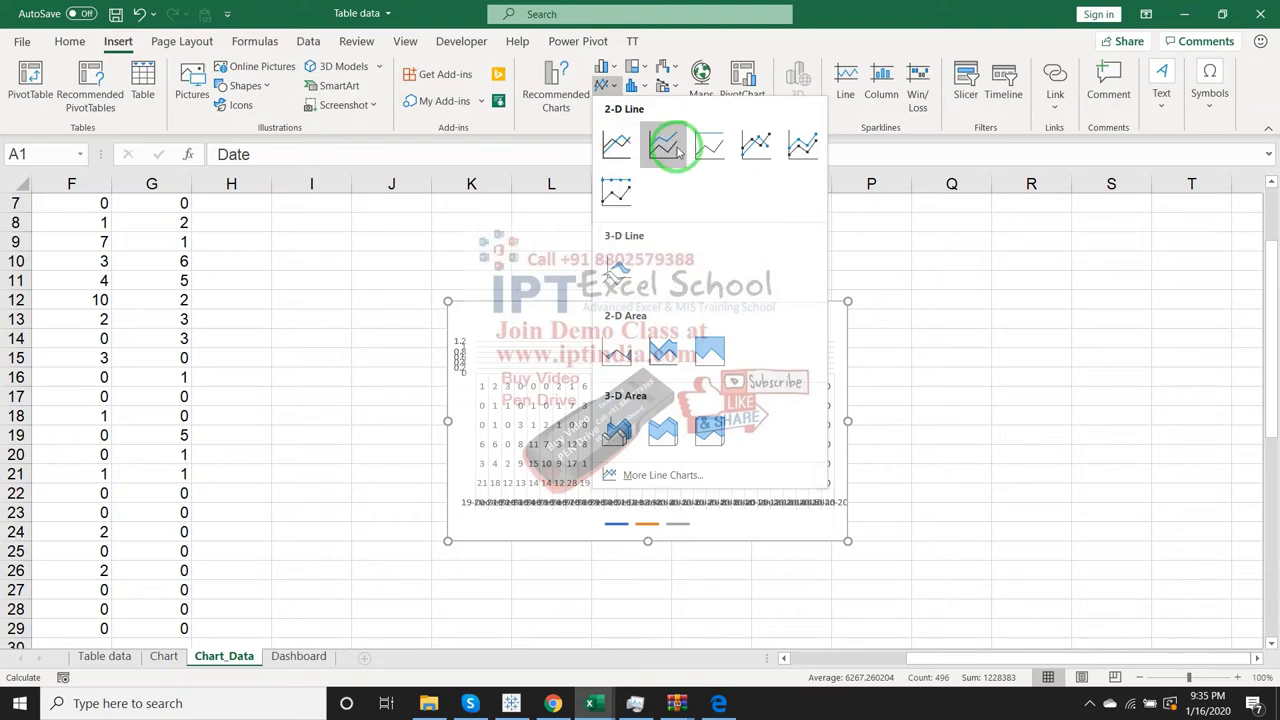
left_click(771, 147)
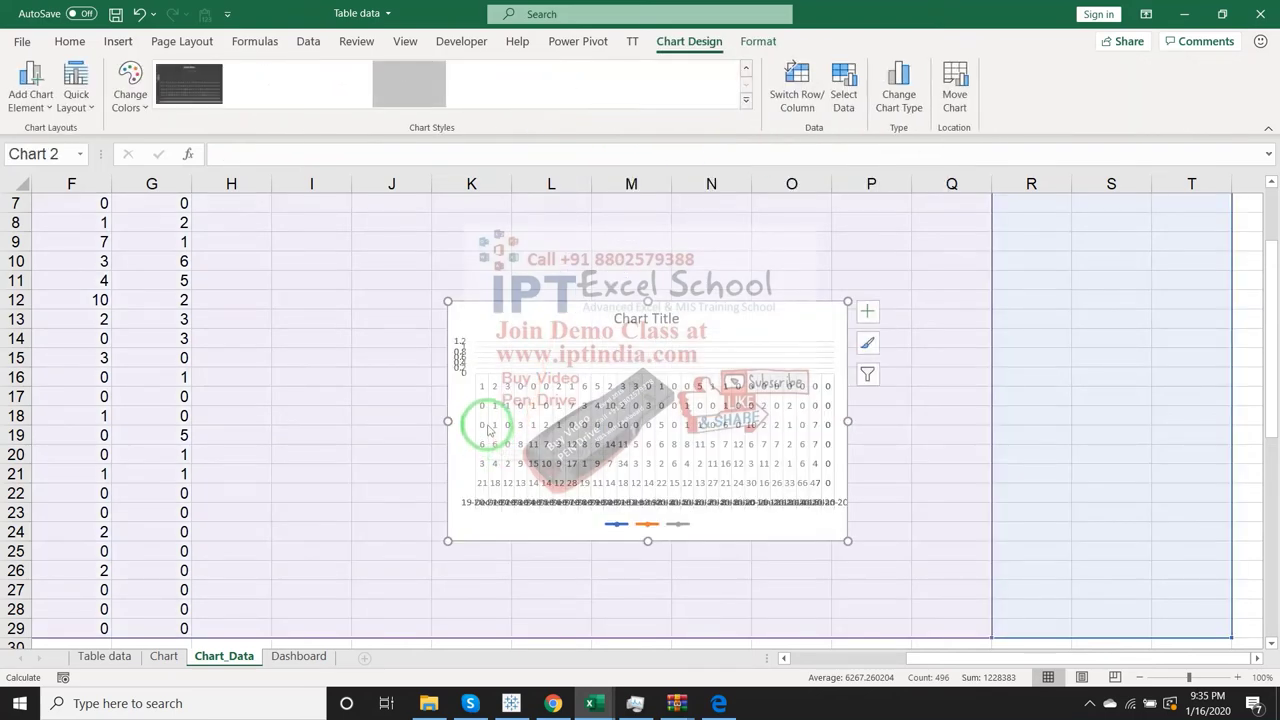
scroll(598, 455, "up", 2)
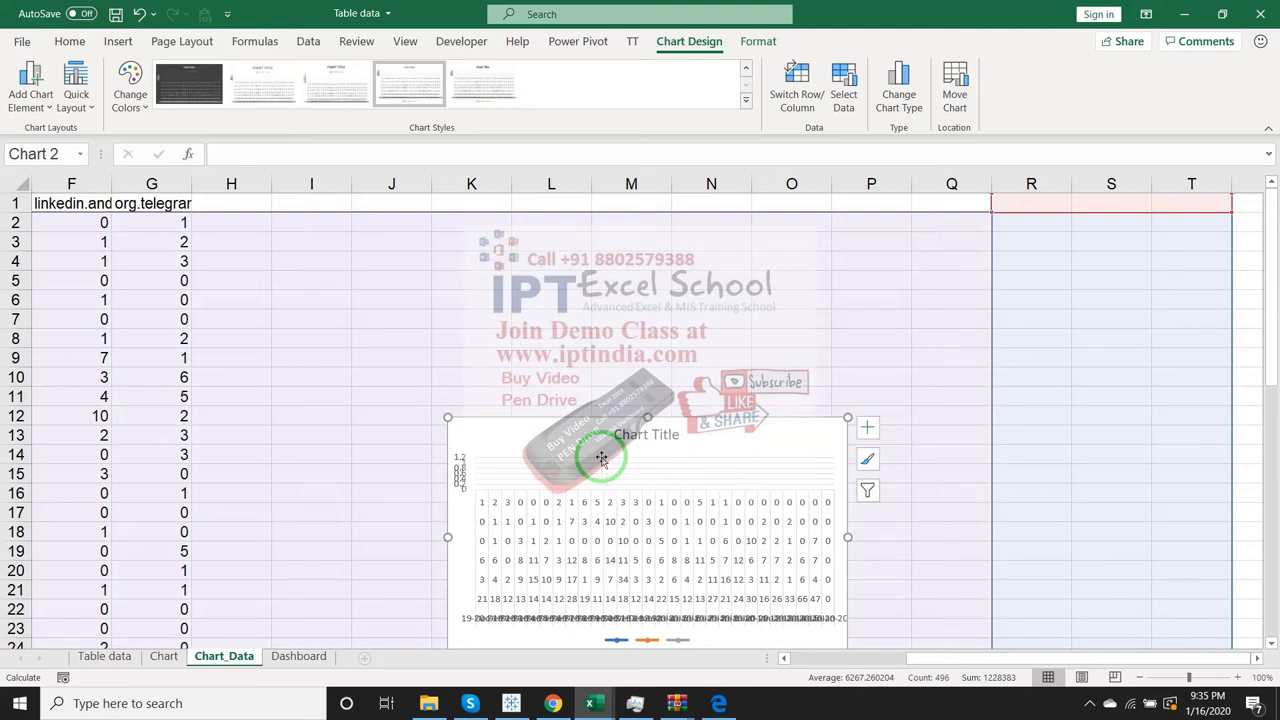
scroll(601, 458, "down", 1)
scroll(596, 452, "down", 1)
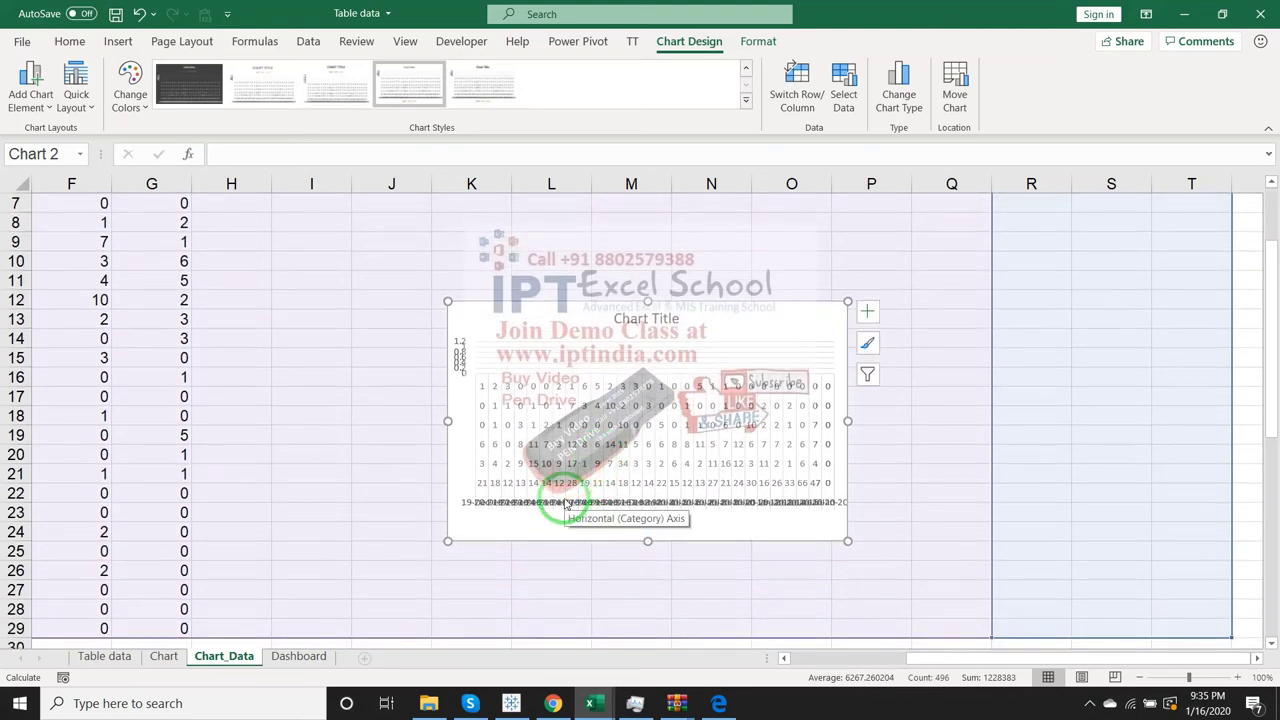
scroll(565, 505, "up", 2)
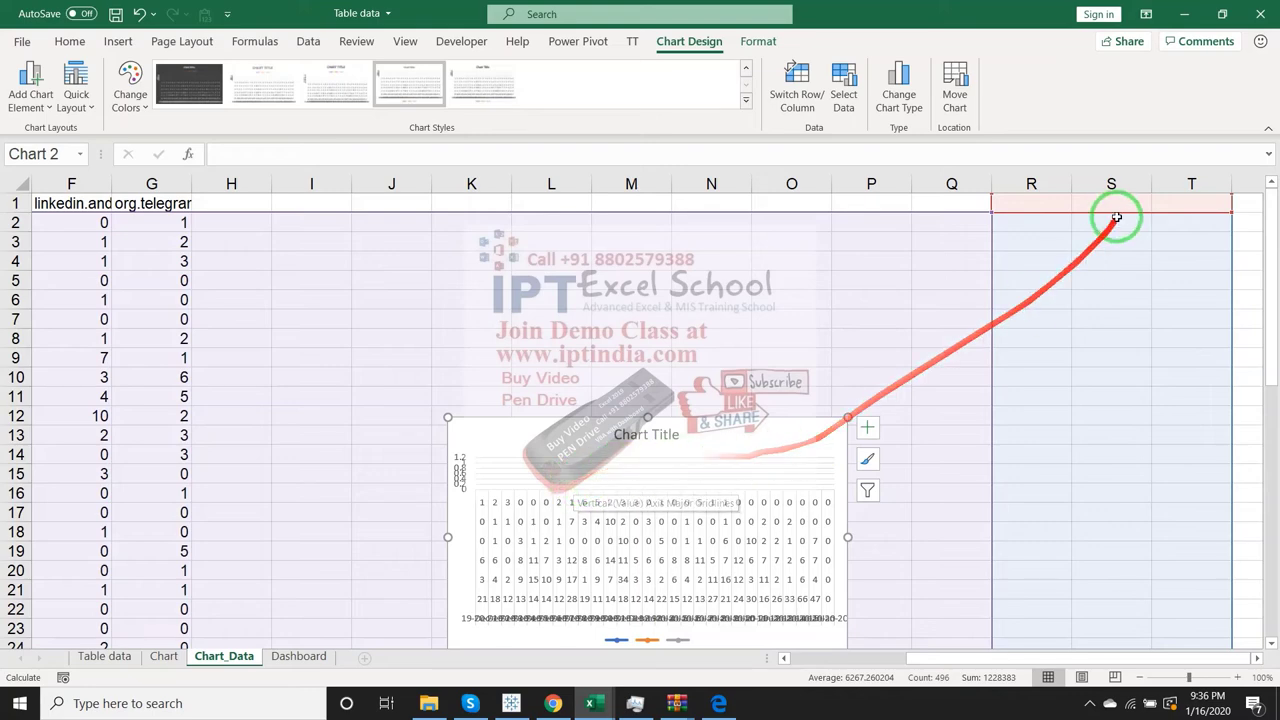
- Delete the marker line chart from the Chart_Data sheet
left_click(911, 342)
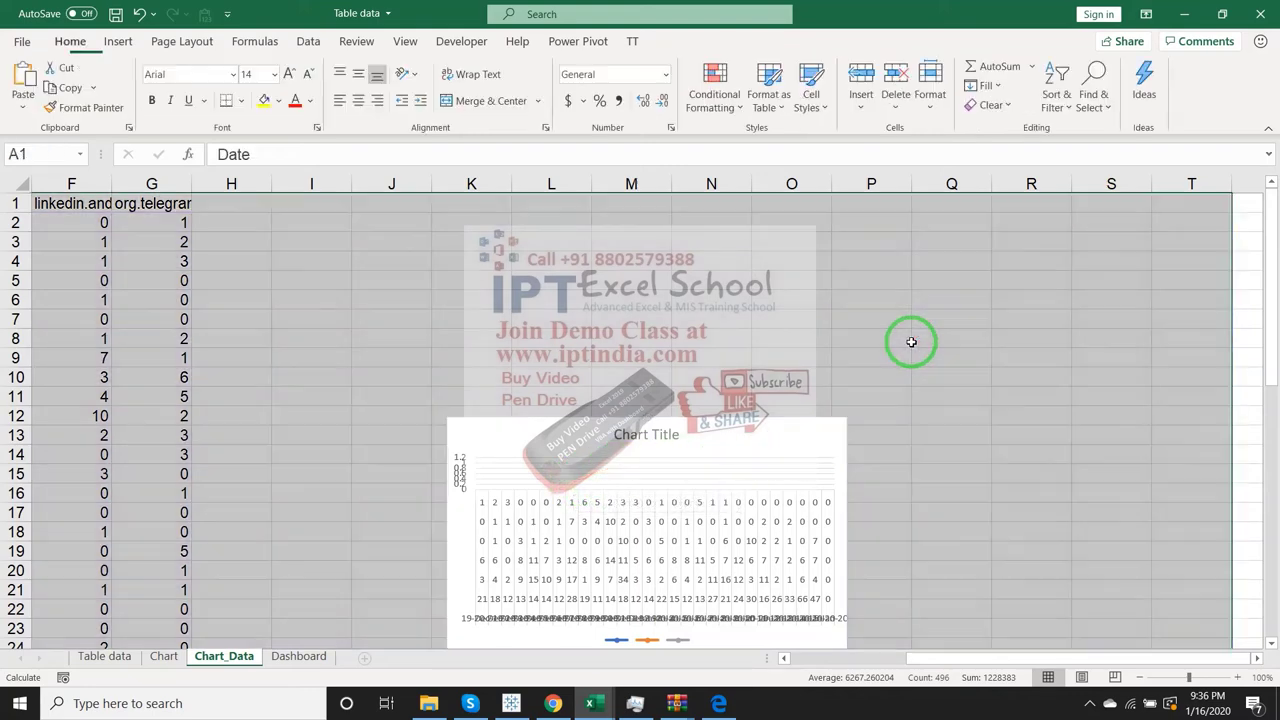
left_click(710, 421)
key("Delete")
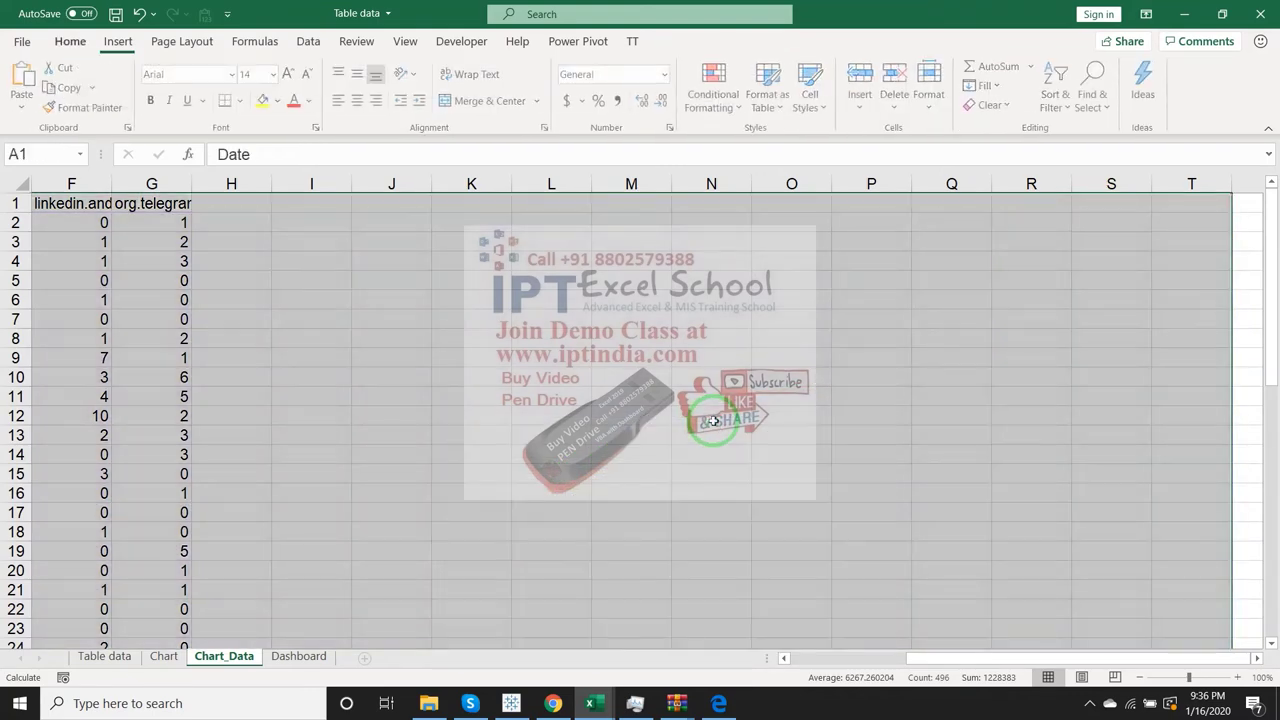
left_click(450, 304)
key("ctrl+Home")
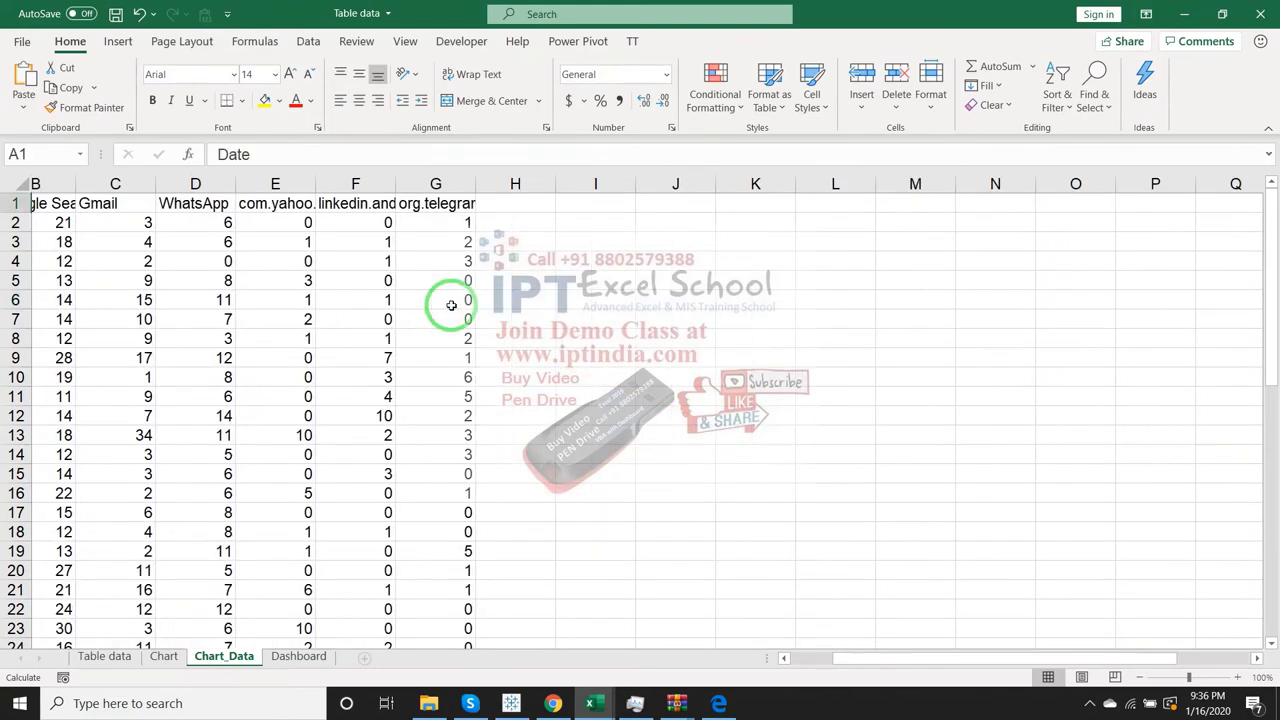
- Review the OFFSET header formulas in row 1 and the SUMIFS formulas in column B
key("Right")
key("Right")
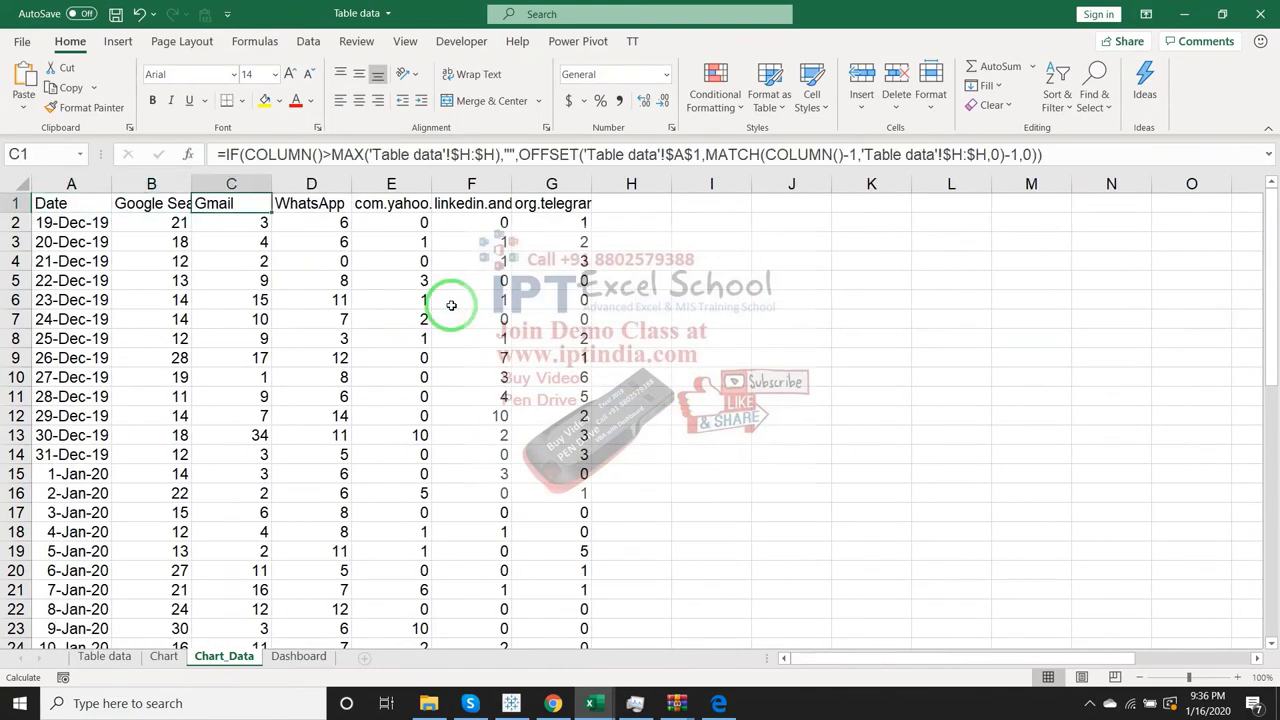
key("Right")
key("Right")
key("Right")
key("Right")
key("Right")
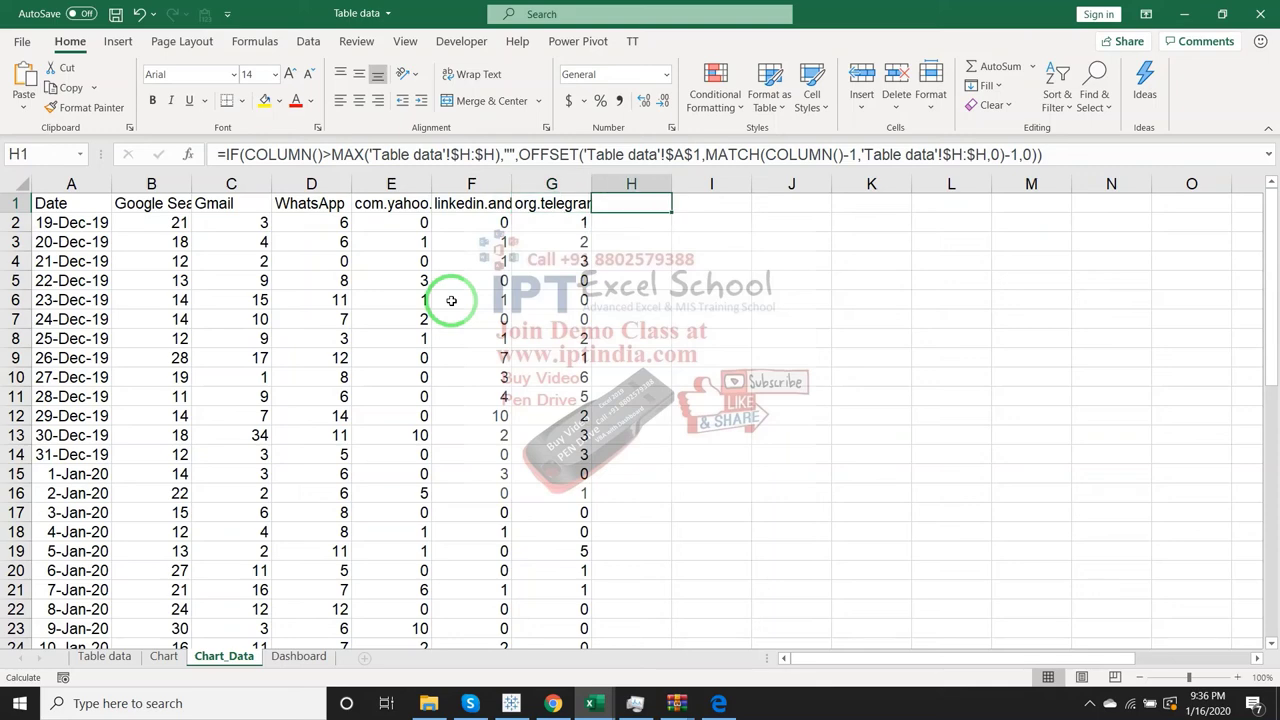
key("Right")
key("Right")
key("Right")
key("Right")
key("Right")
key("Right")
key("Right")
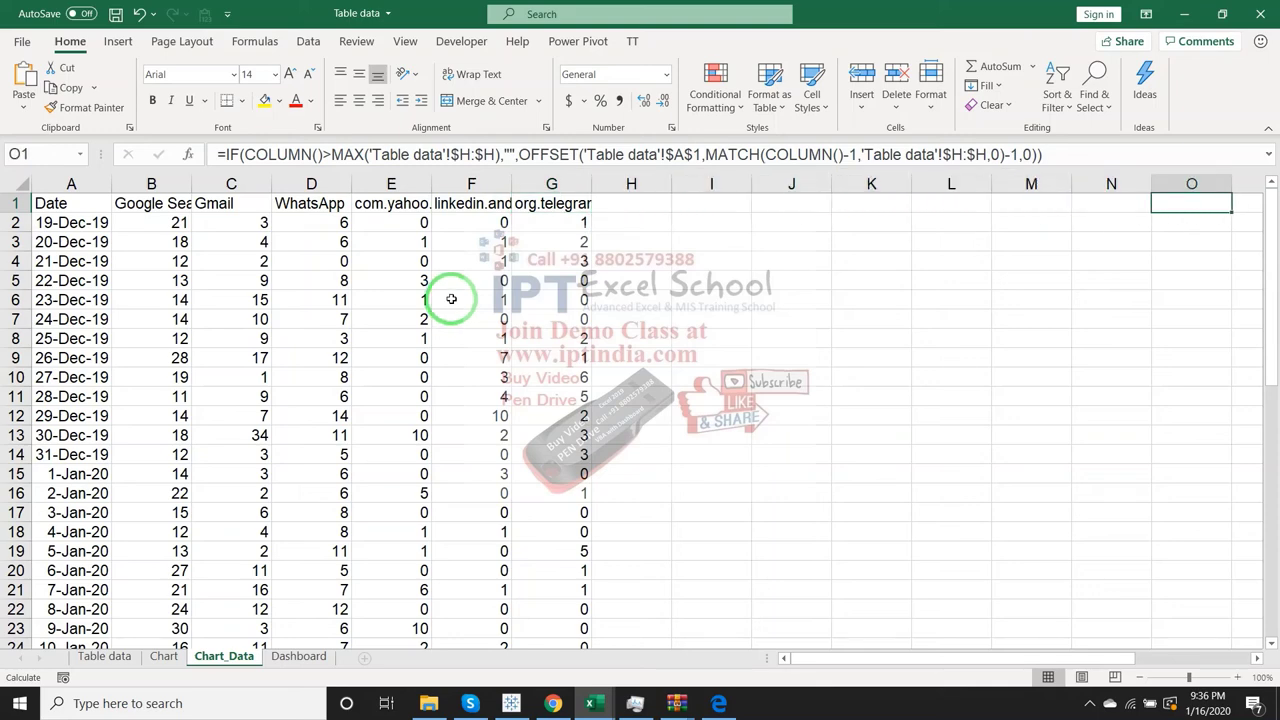
key("Right")
key("Right")
key("Right")
key("Right")
key("Right")
key("Right")
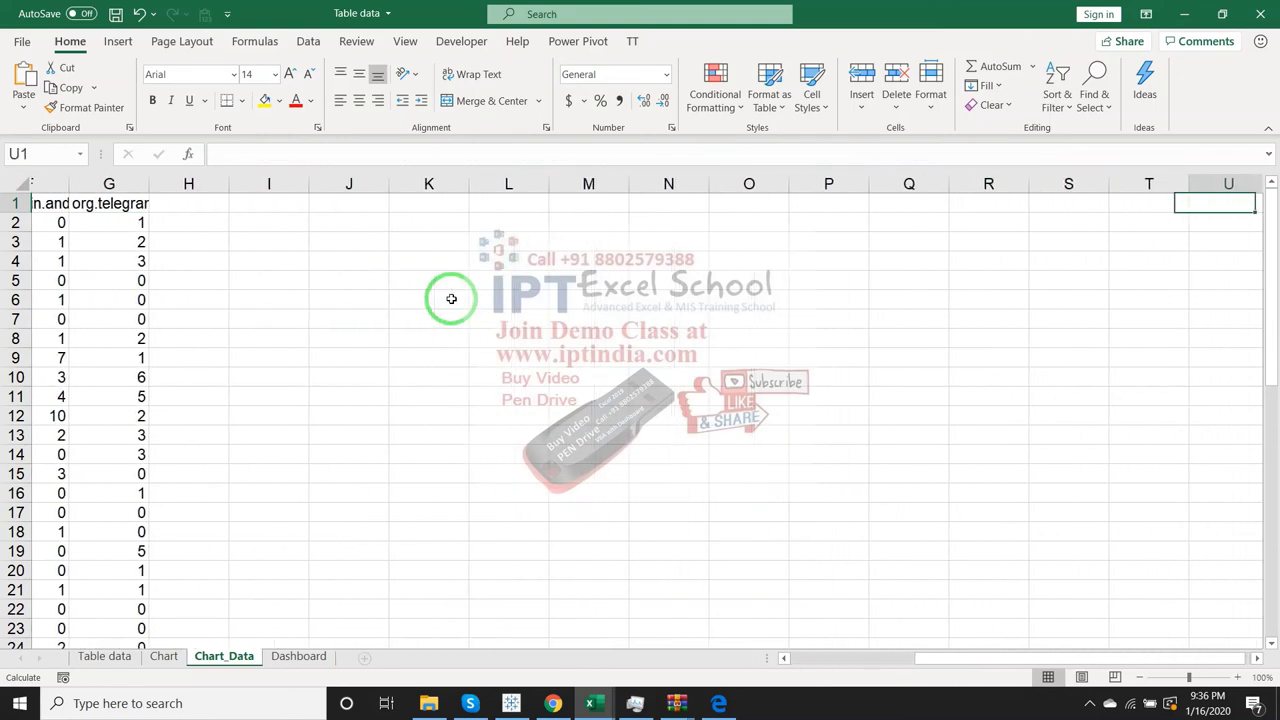
key("Right")
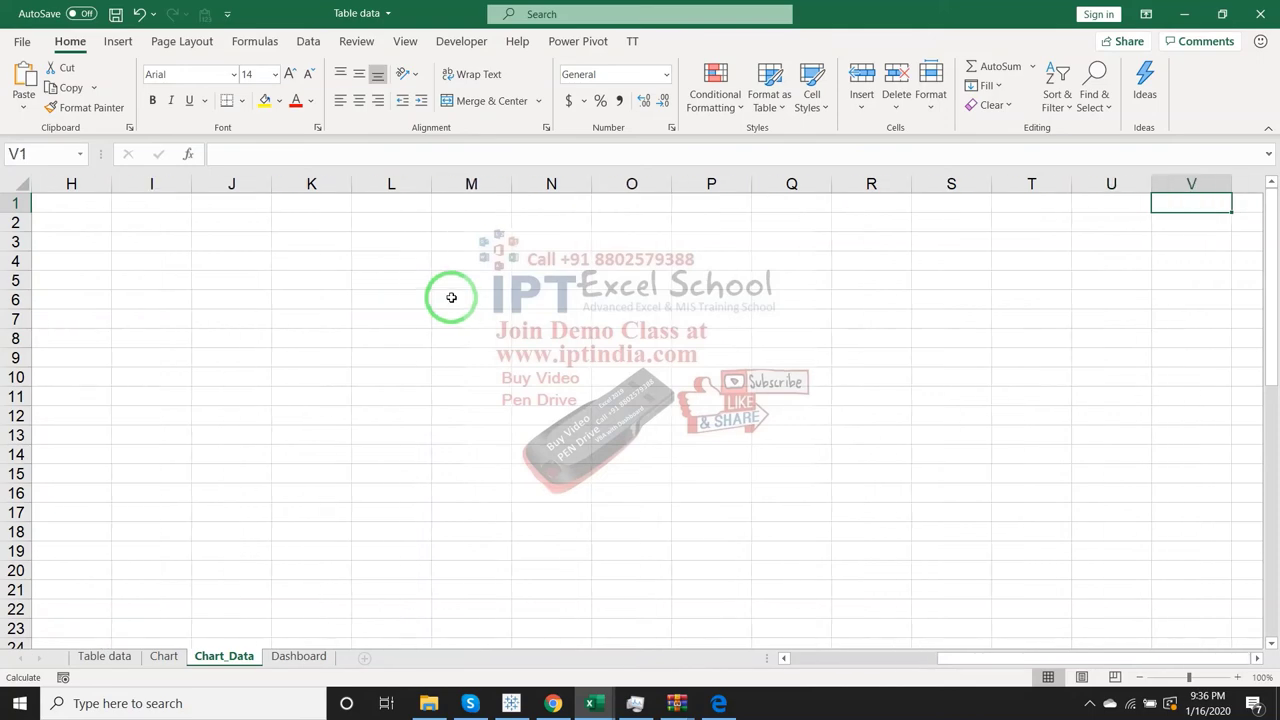
key("ctrl+Right")
key("ctrl+Home")
key("Right")
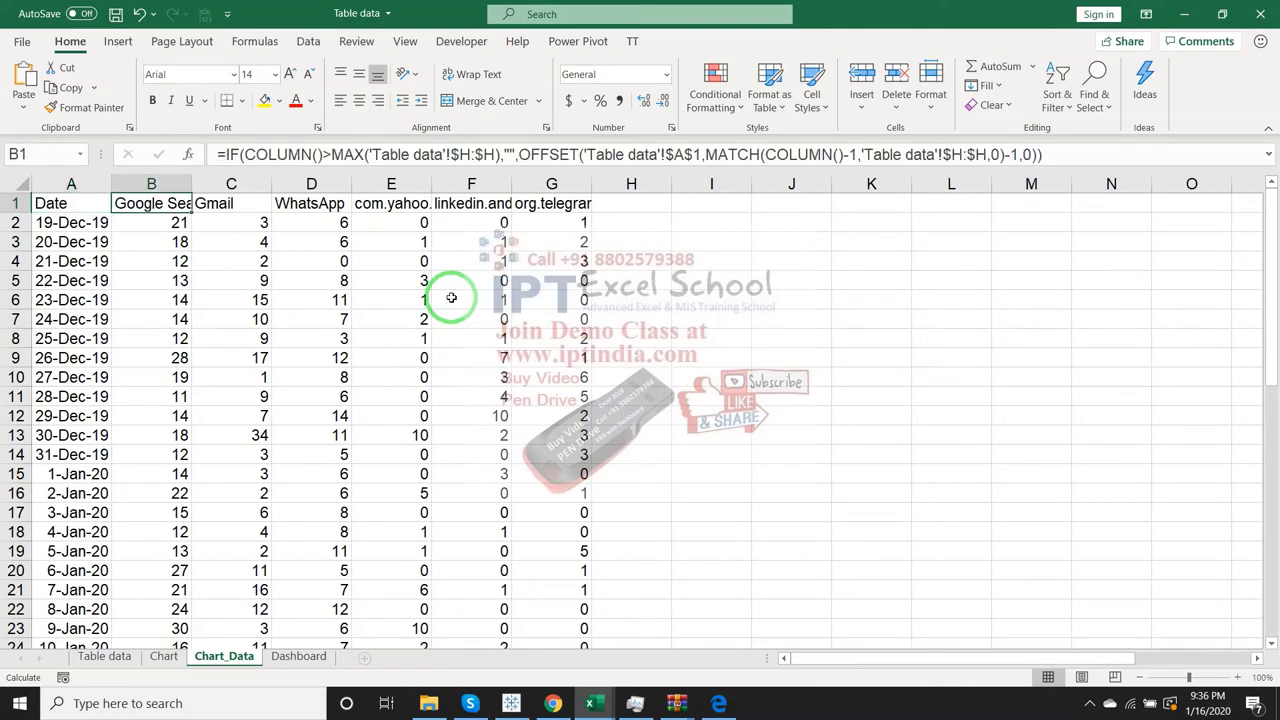
key("Right")
key("Right")
key("Right")
key("Right")
key("Right")
key("Right")
key("Left")
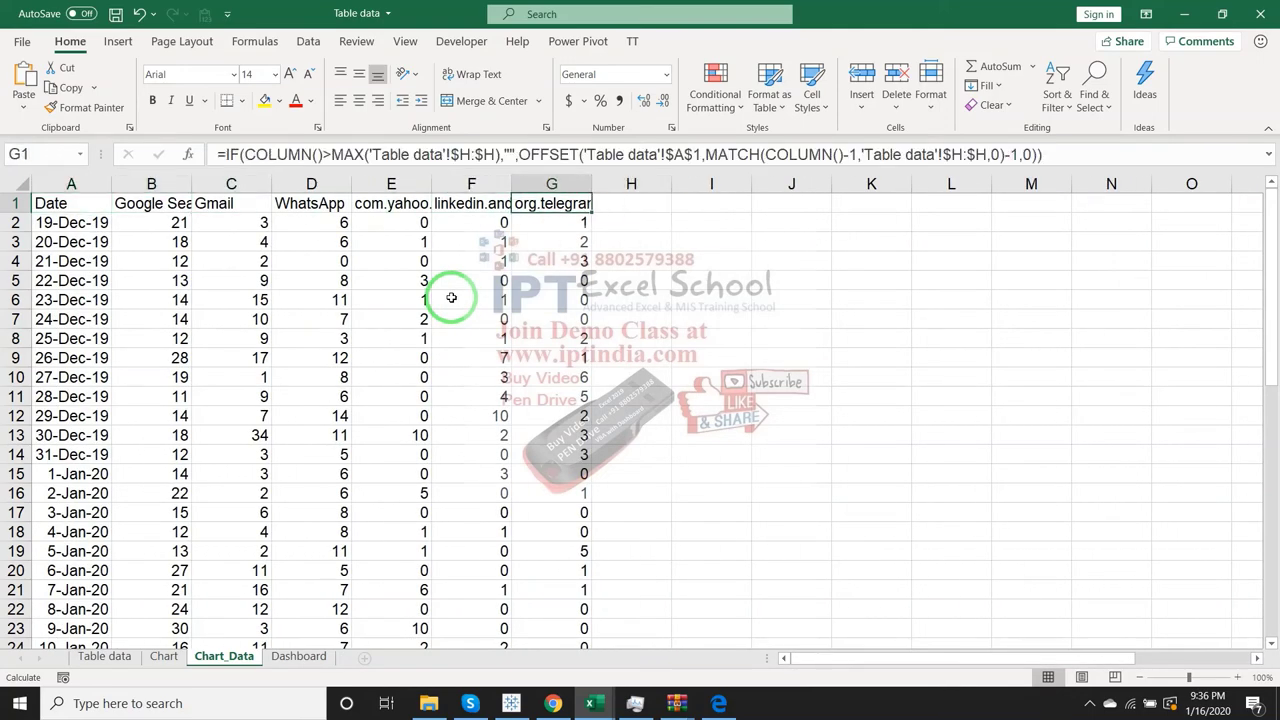
key("Left")
key("Left")
key("Left")
key("Left")
key("Left")
key("Right")
key("Down")
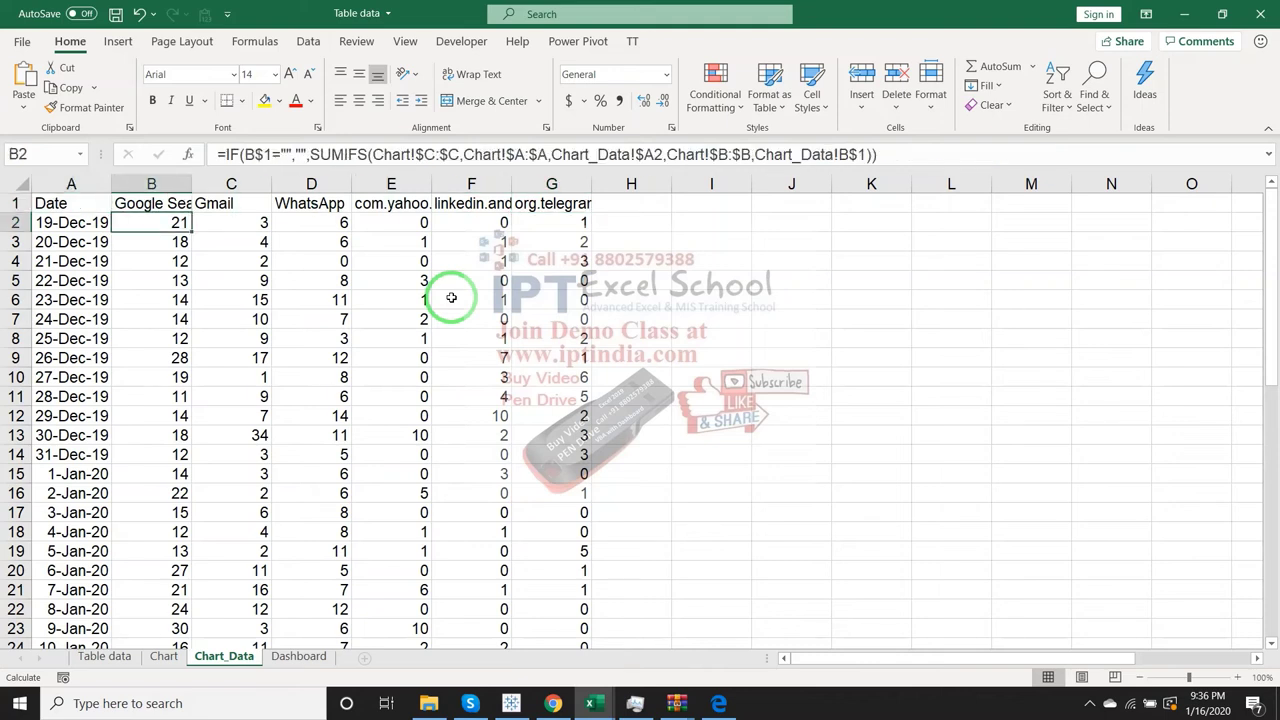
key("Down")
key("Down")
key("Down")
key("Down")
key("Down")
key("Down")
key("Down")
key("Down")
key("Down")
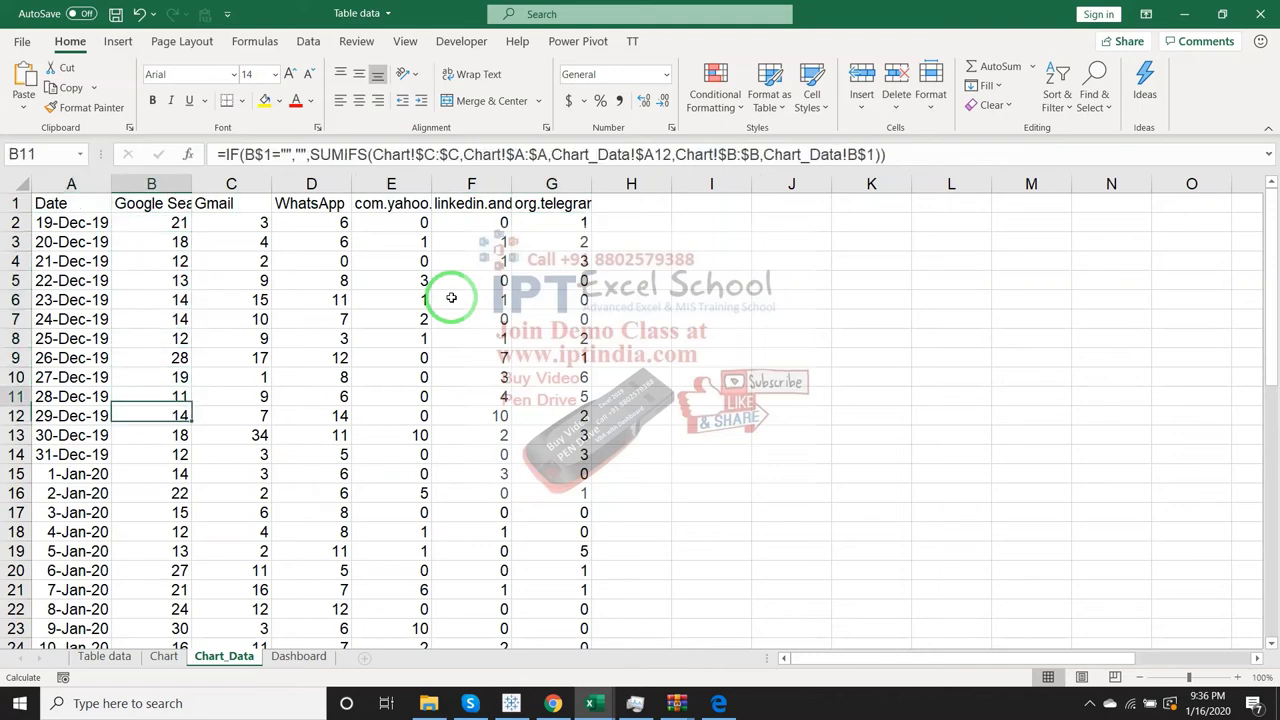
key("Up")
key("ctrl+Up")
key("Down")
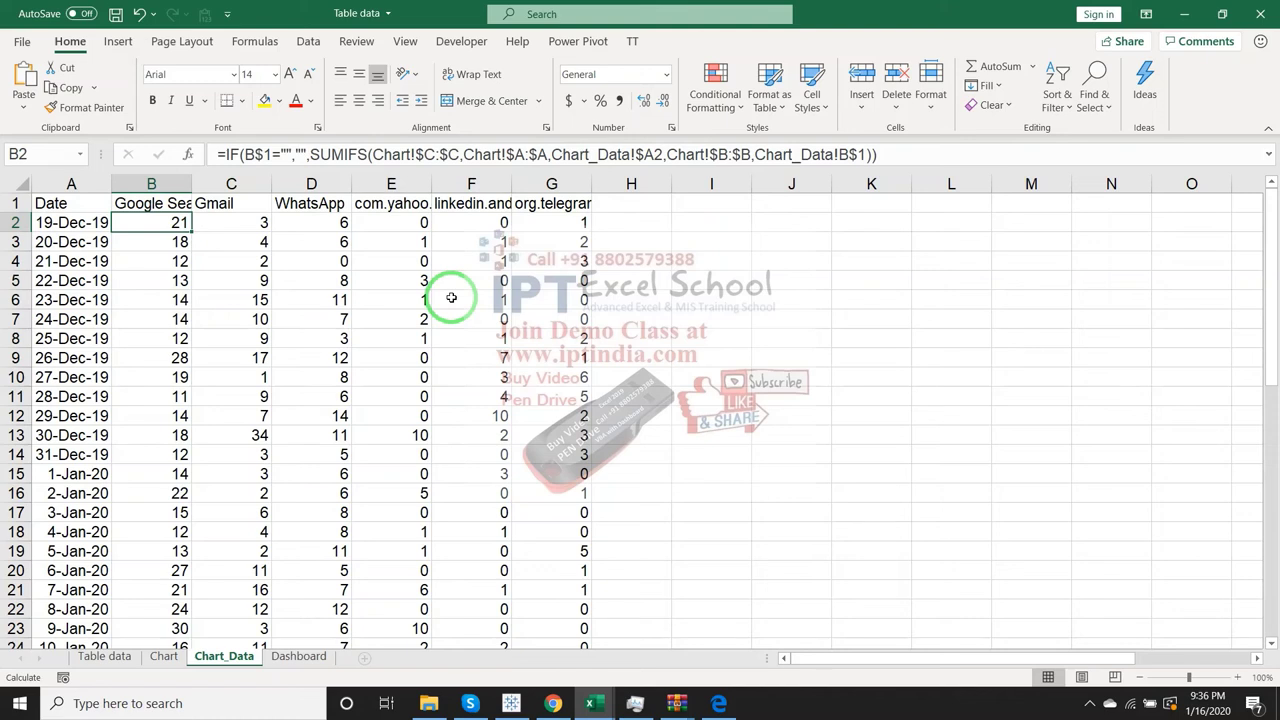
key("Up")
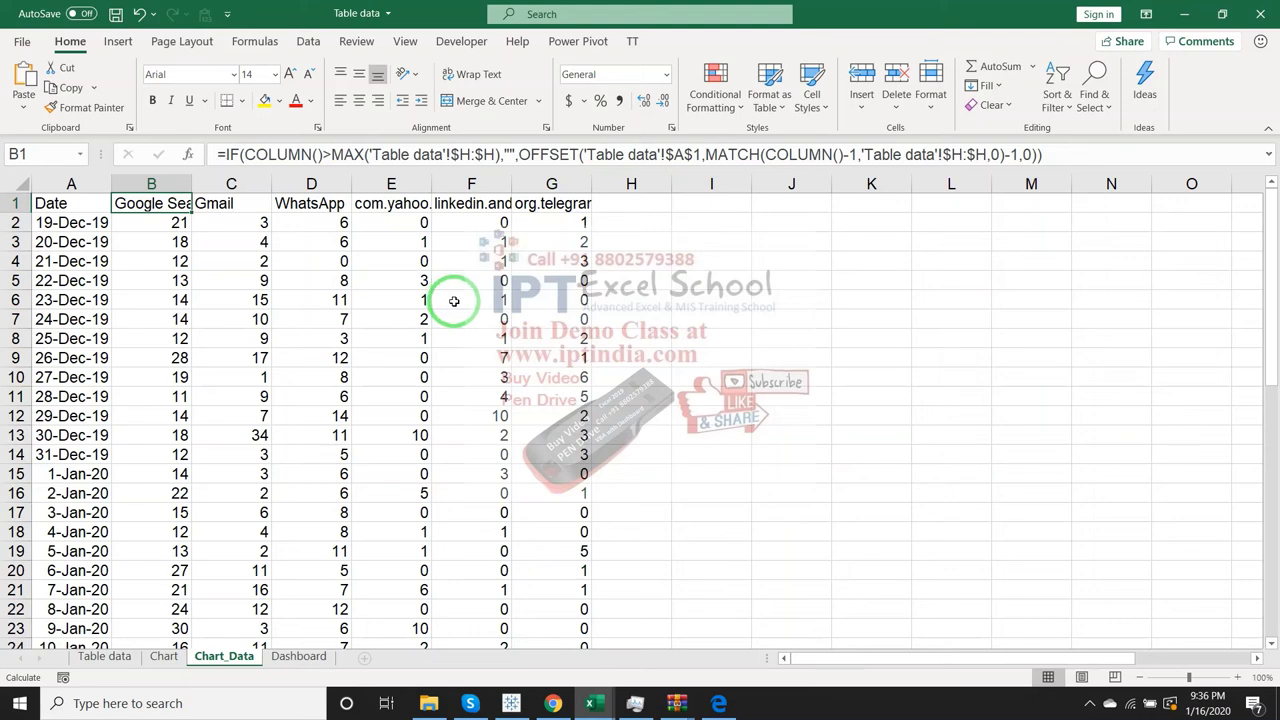
- On the Dashboard, untick ShareChat, Telegram, LinkedIn, com.yahoo, WhatsApp and Gmail
left_click(298, 657)
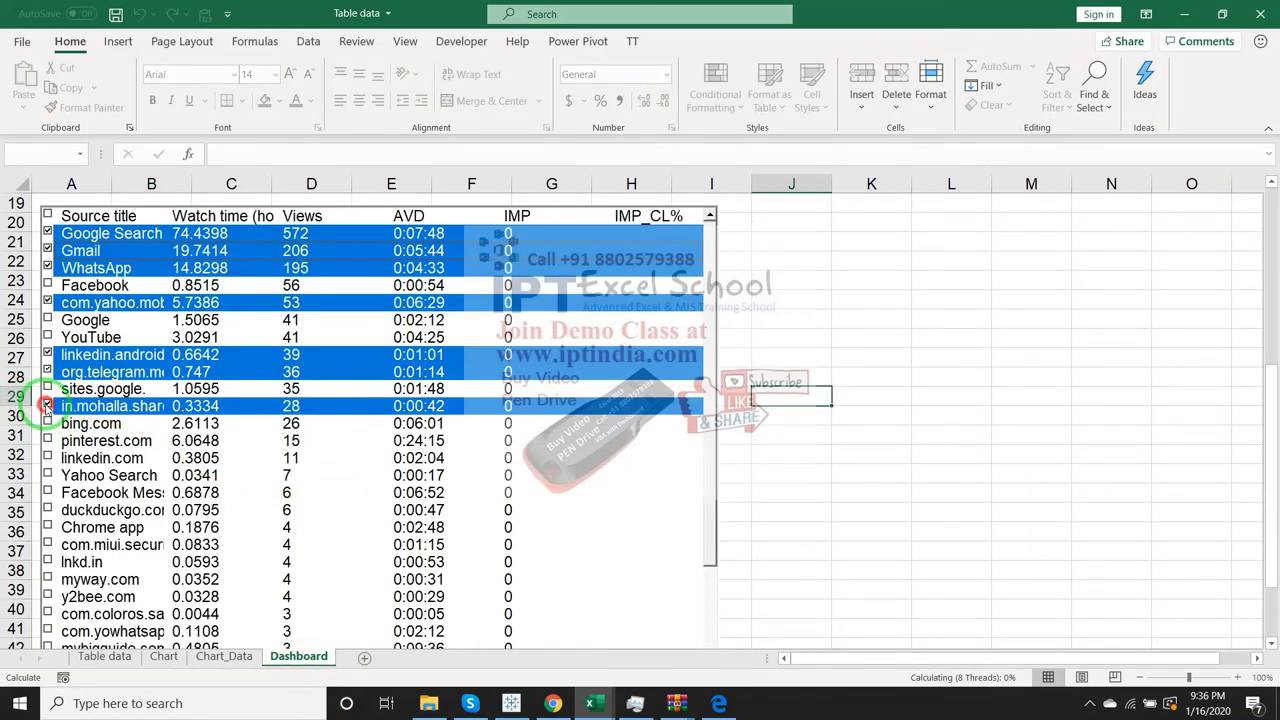
left_click(46, 406)
left_click(47, 370)
left_click(47, 354)
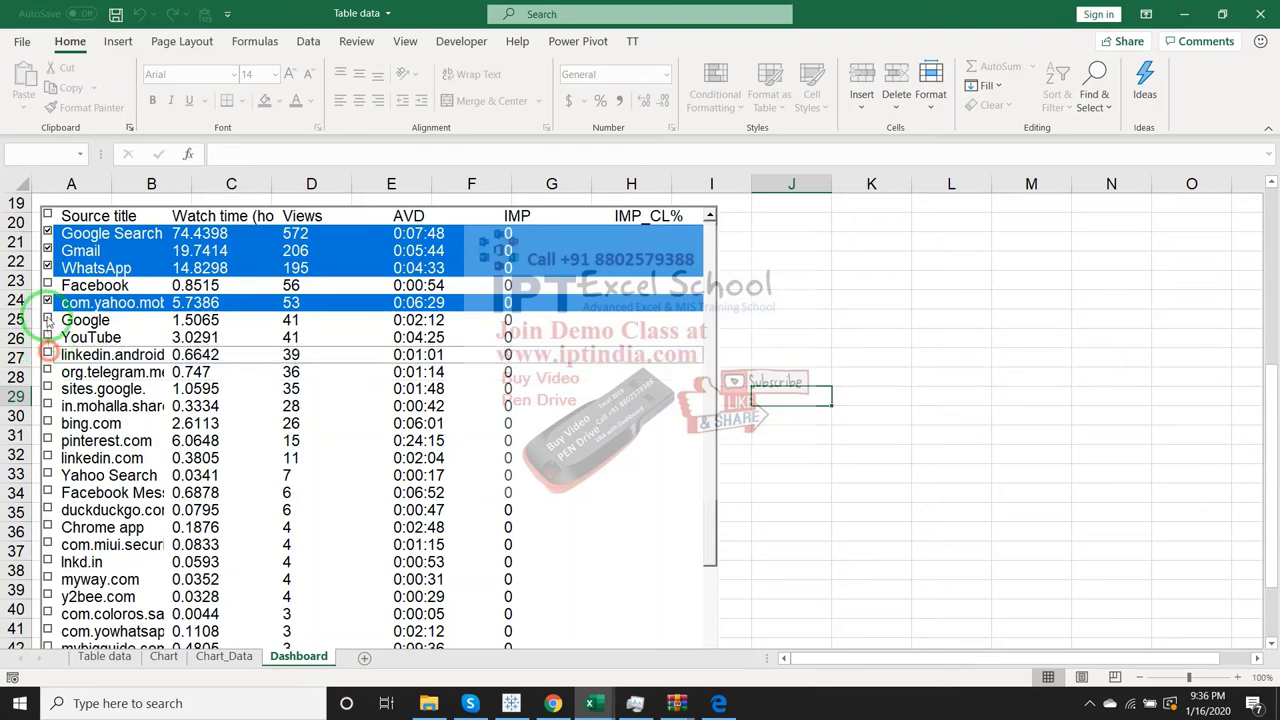
left_click(46, 302)
left_click(47, 268)
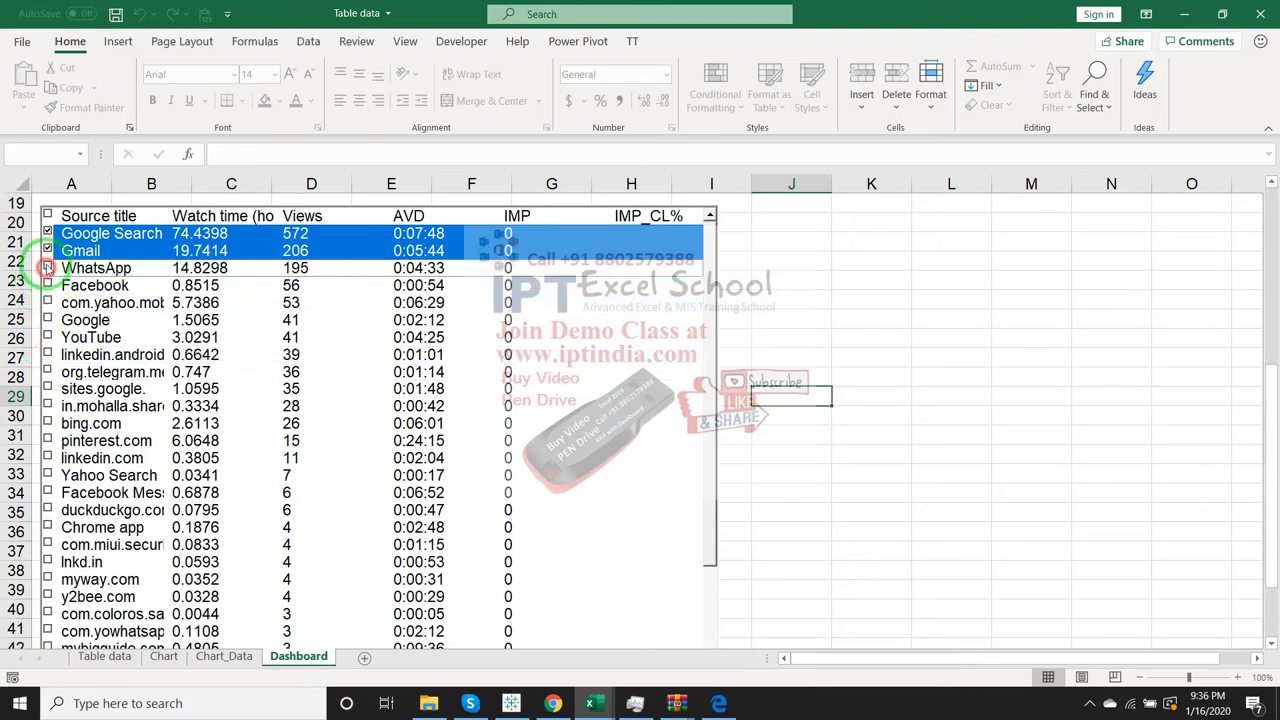
left_click(47, 251)
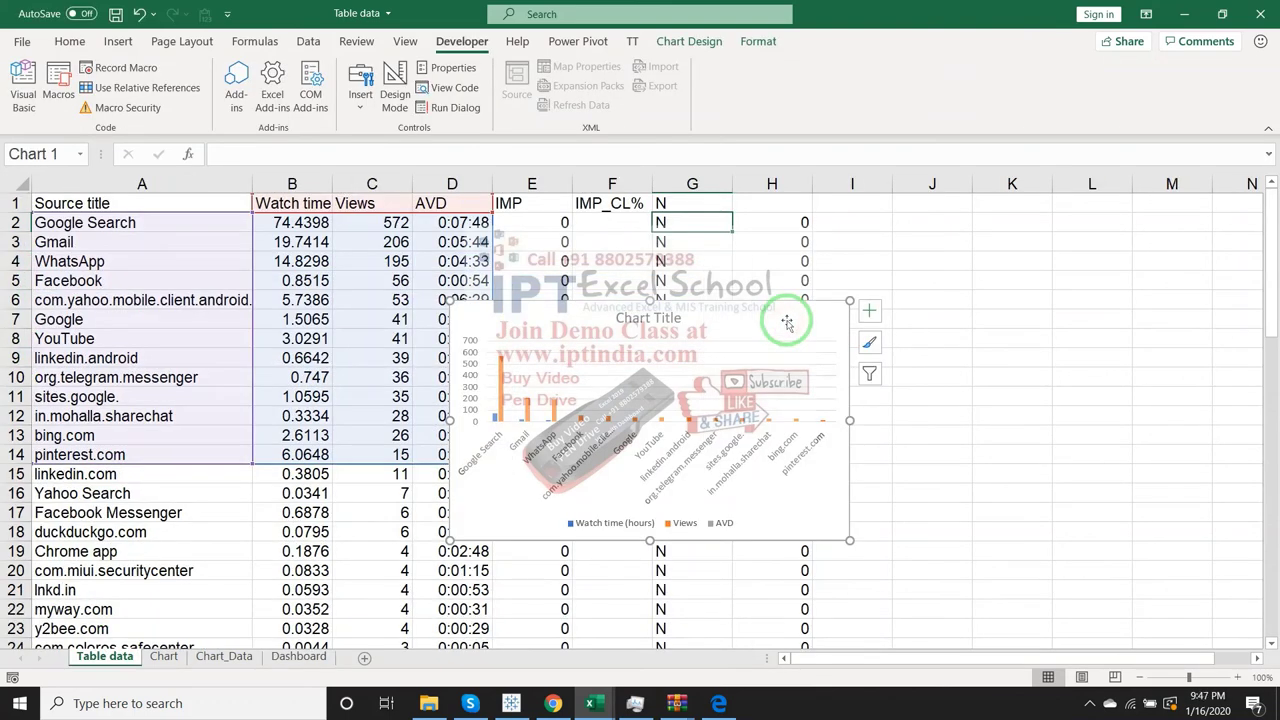
- Delete the Table data chart and fill G2:G37 with Y
key("Delete")
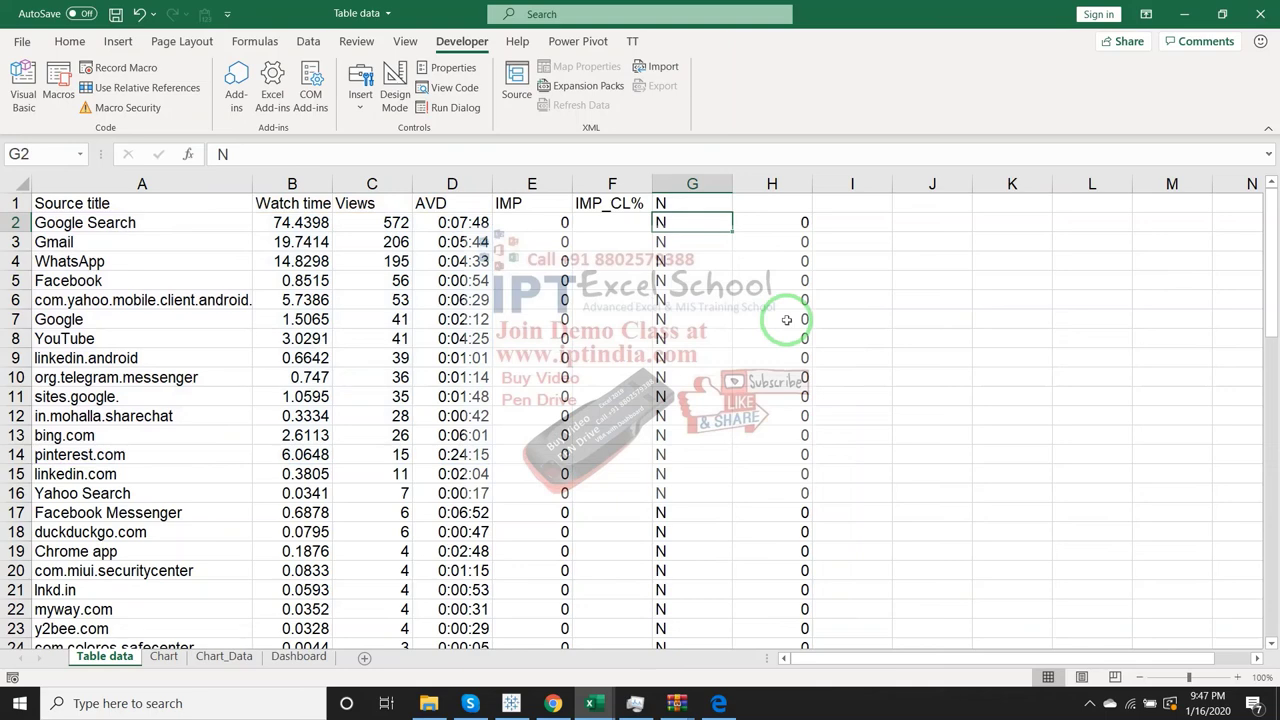
type("Y")
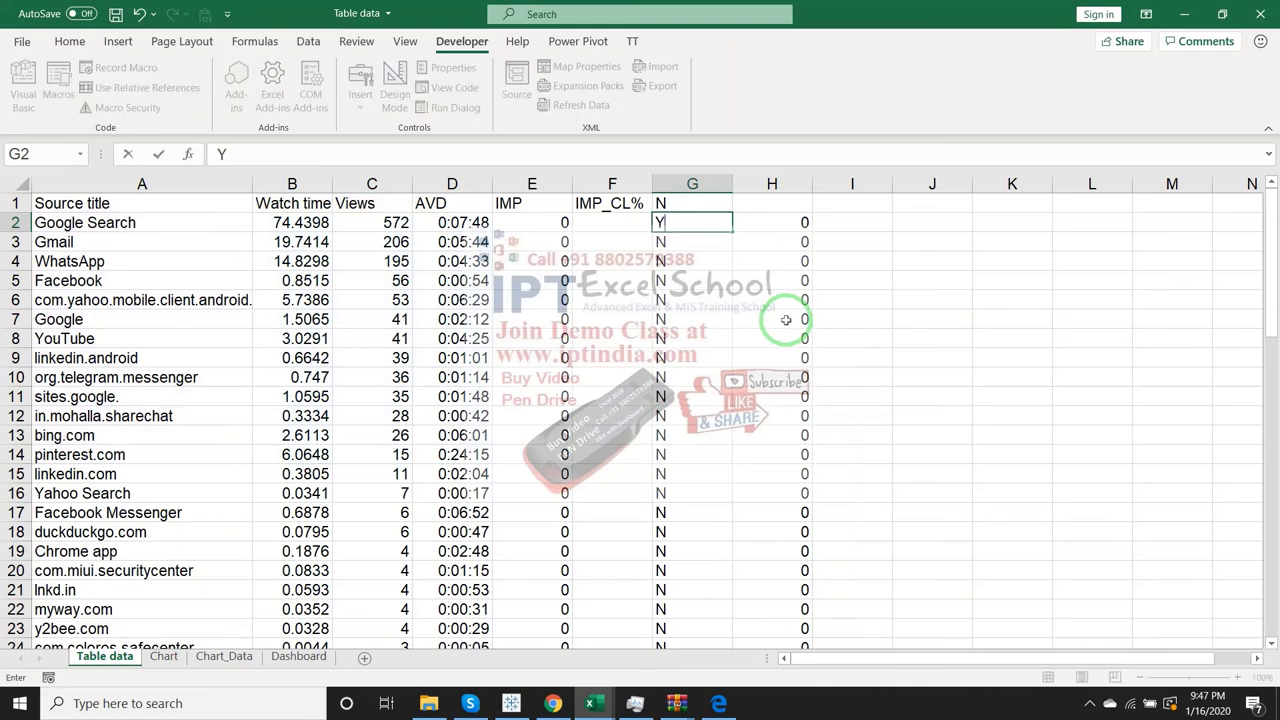
key("Return")
key("Up")
key("ctrl+shift+Down")
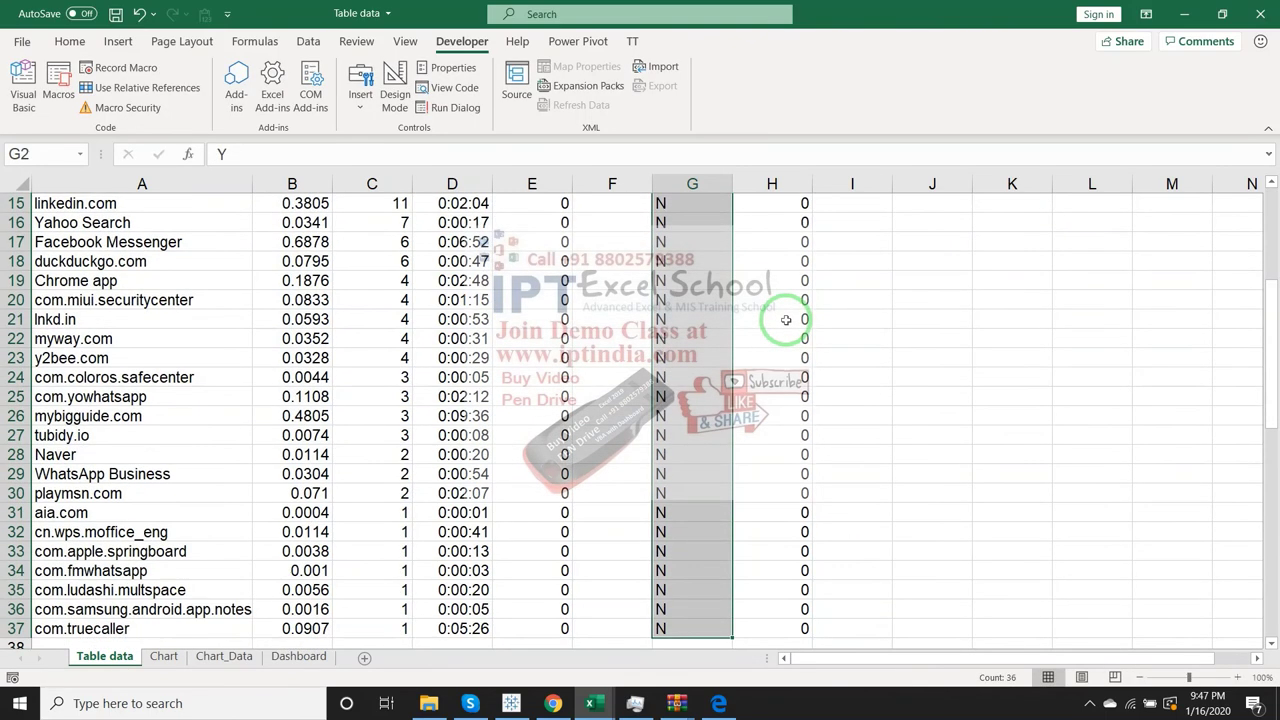
key("ctrl+d")
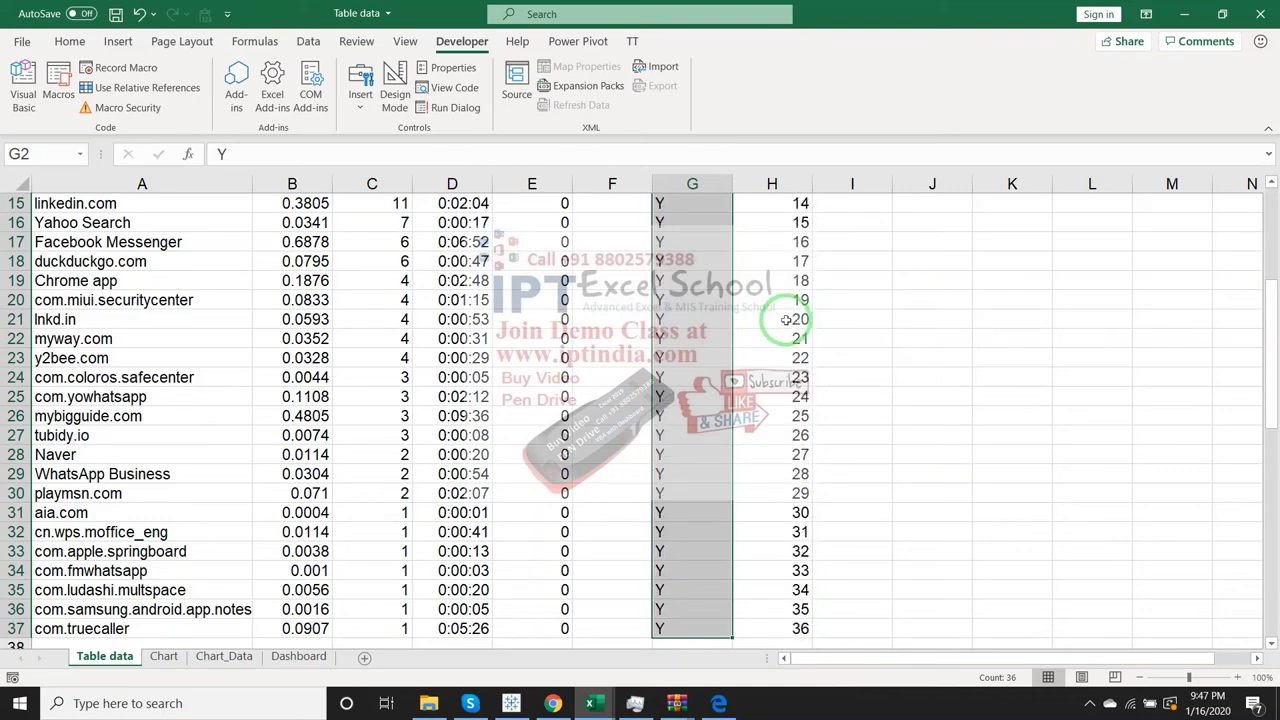
key("ctrl+Up")
key("ctrl+Down")
key("ctrl+Up")
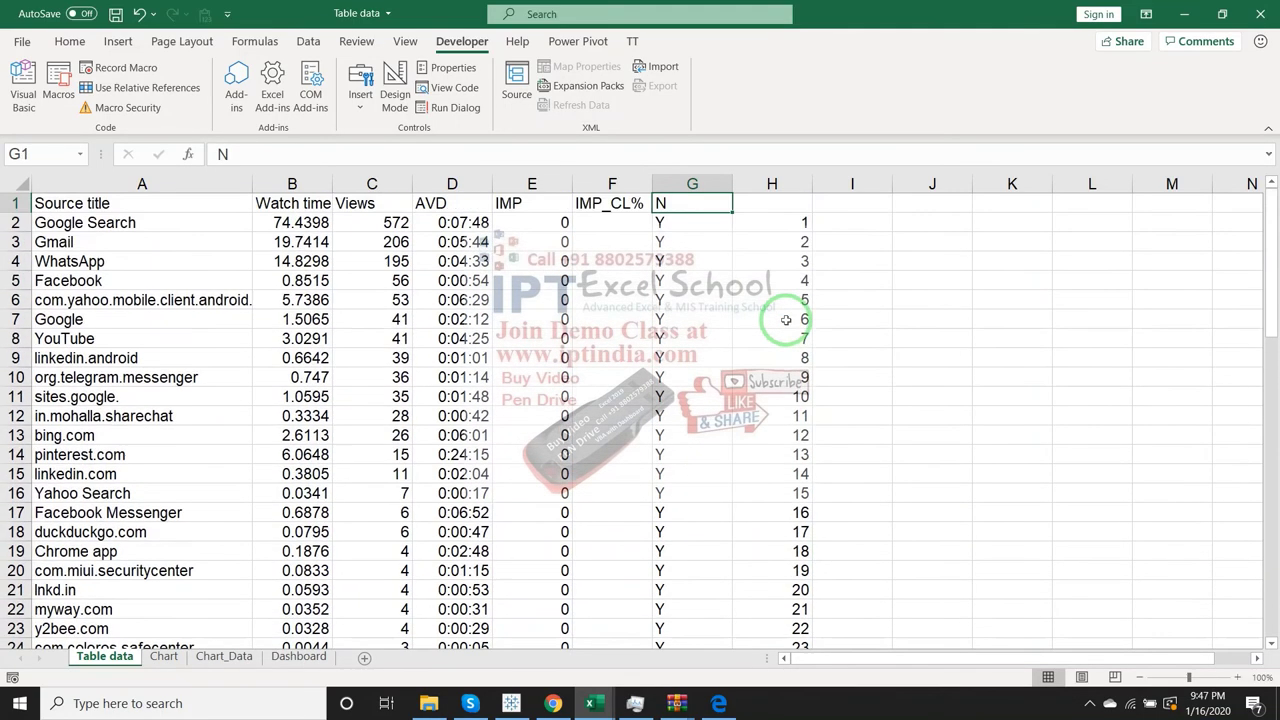
left_click(230, 657)
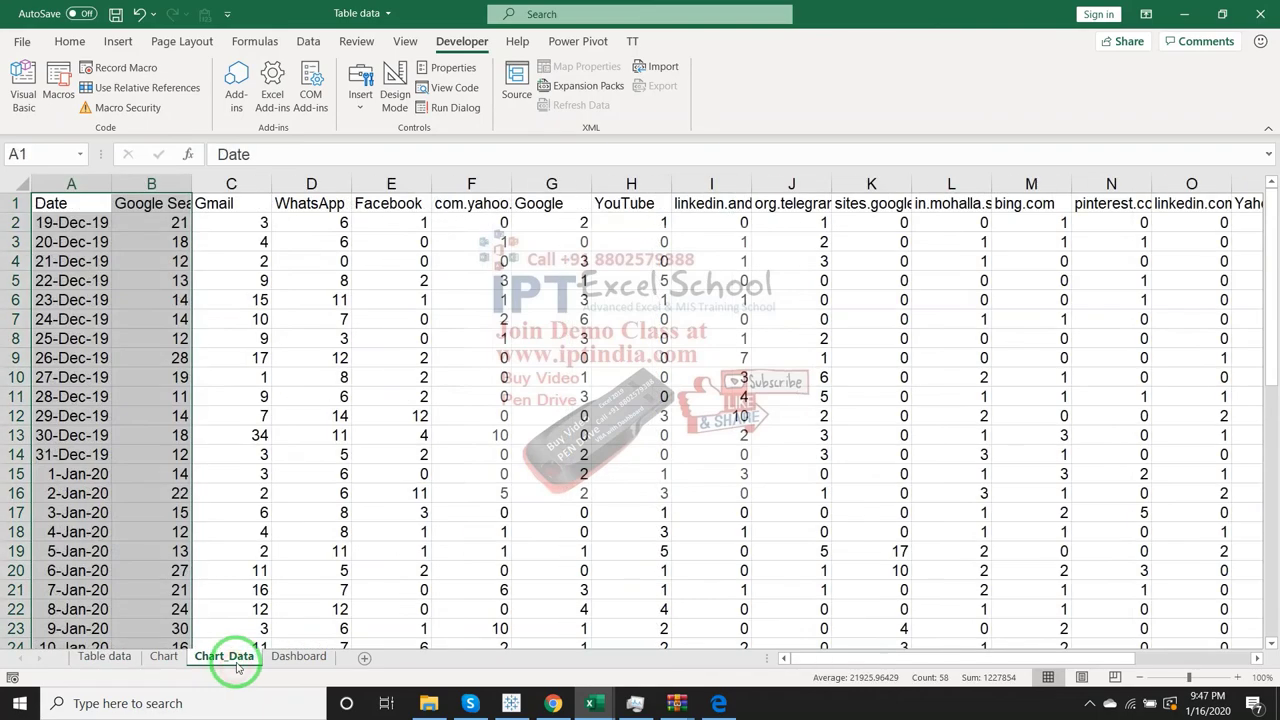
- Insert a 2-D line chart from the Chart_Data block
left_click_drag(238, 668, 186, 640)
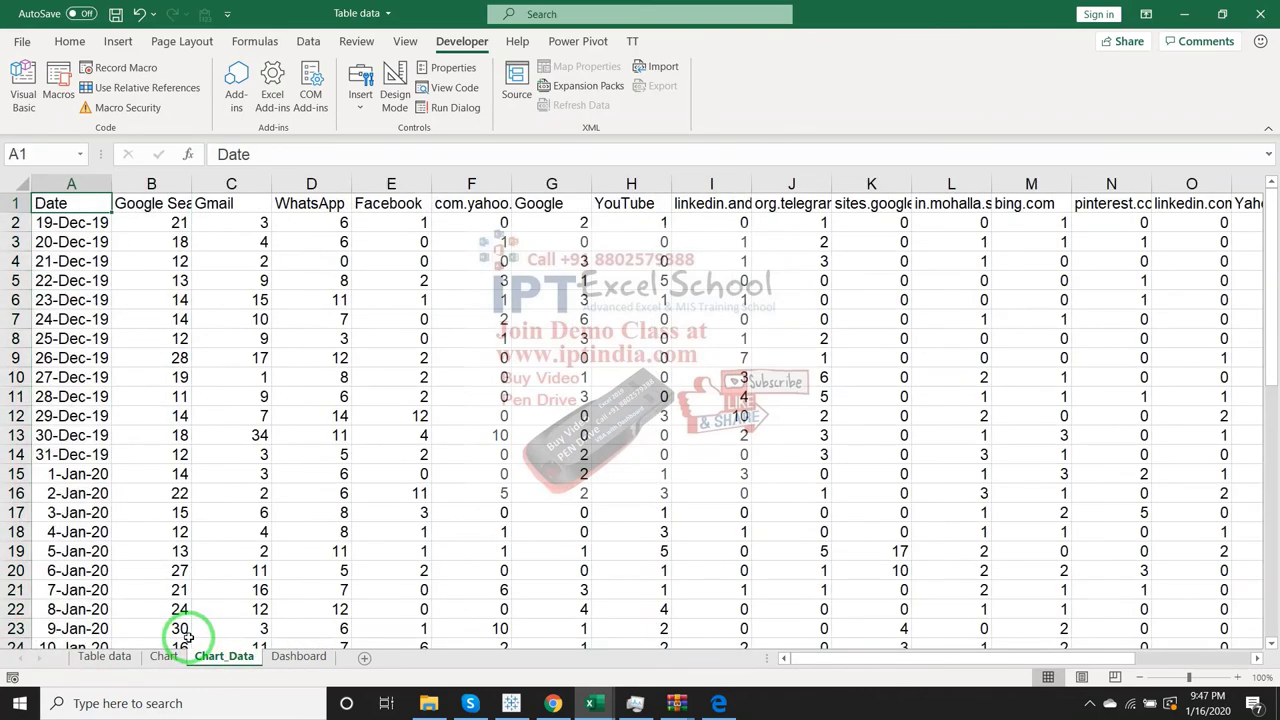
left_click_drag(186, 640, 190, 641)
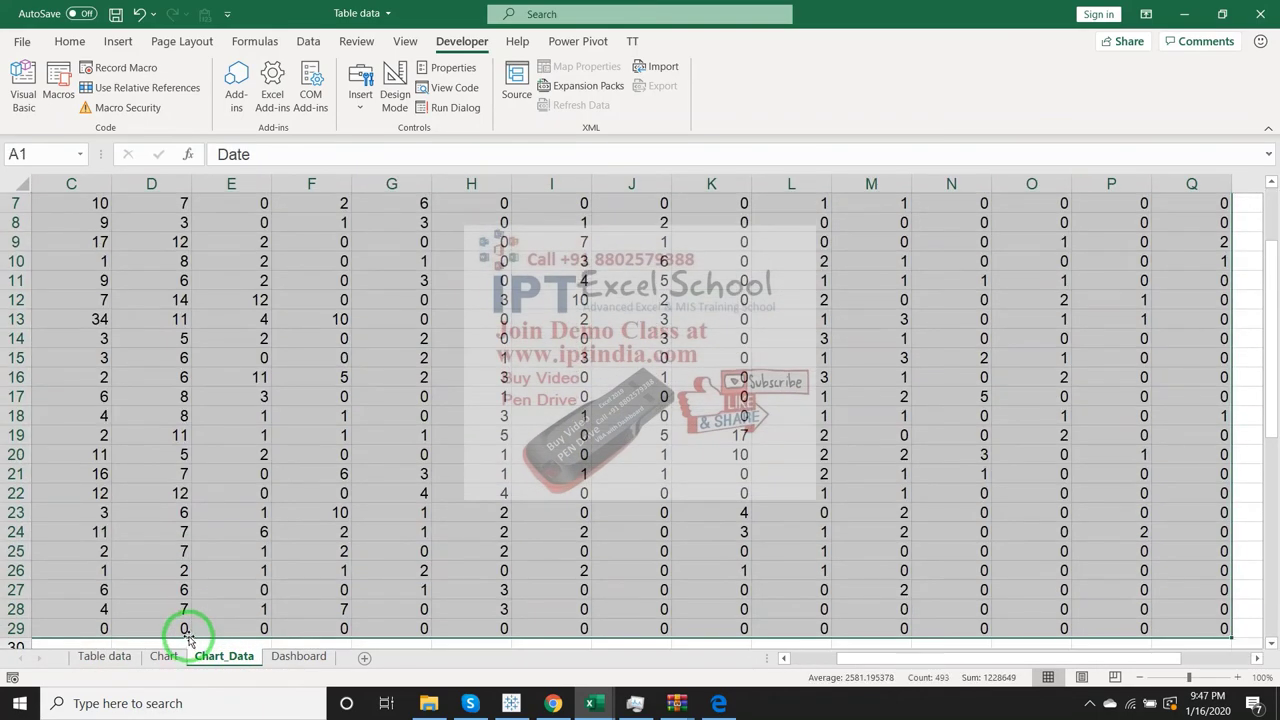
left_click(118, 41)
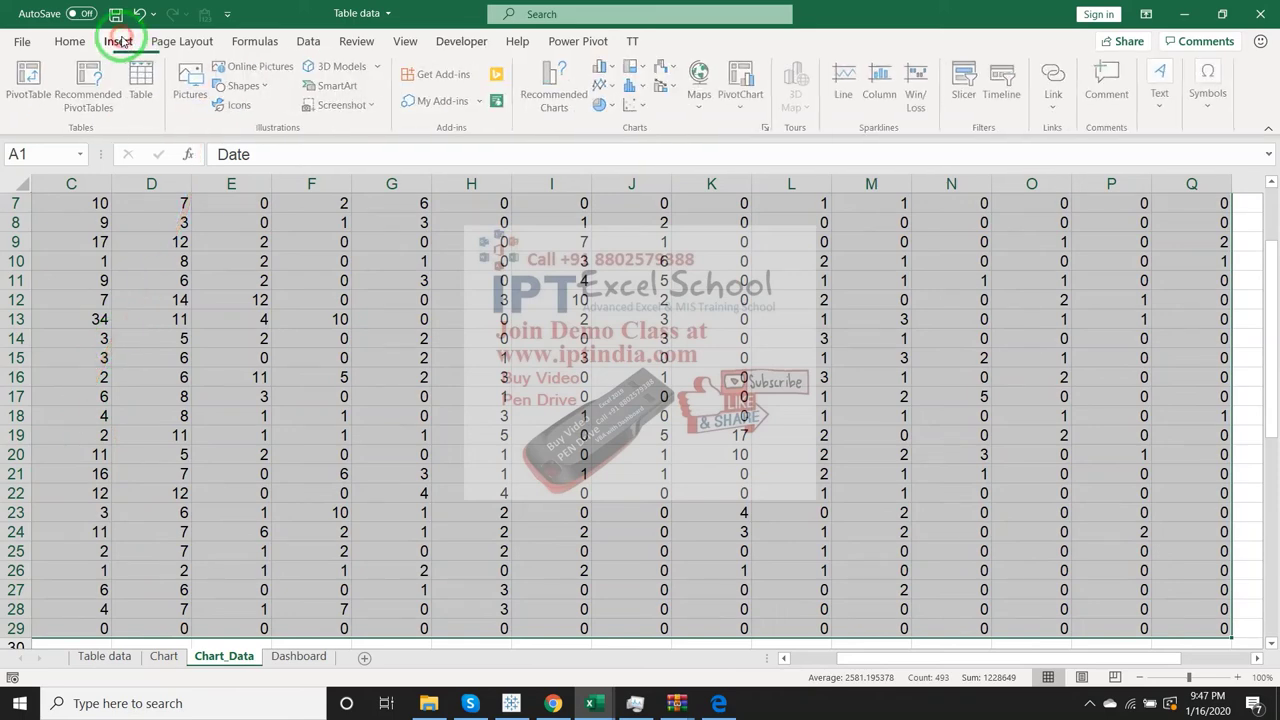
left_click(606, 84)
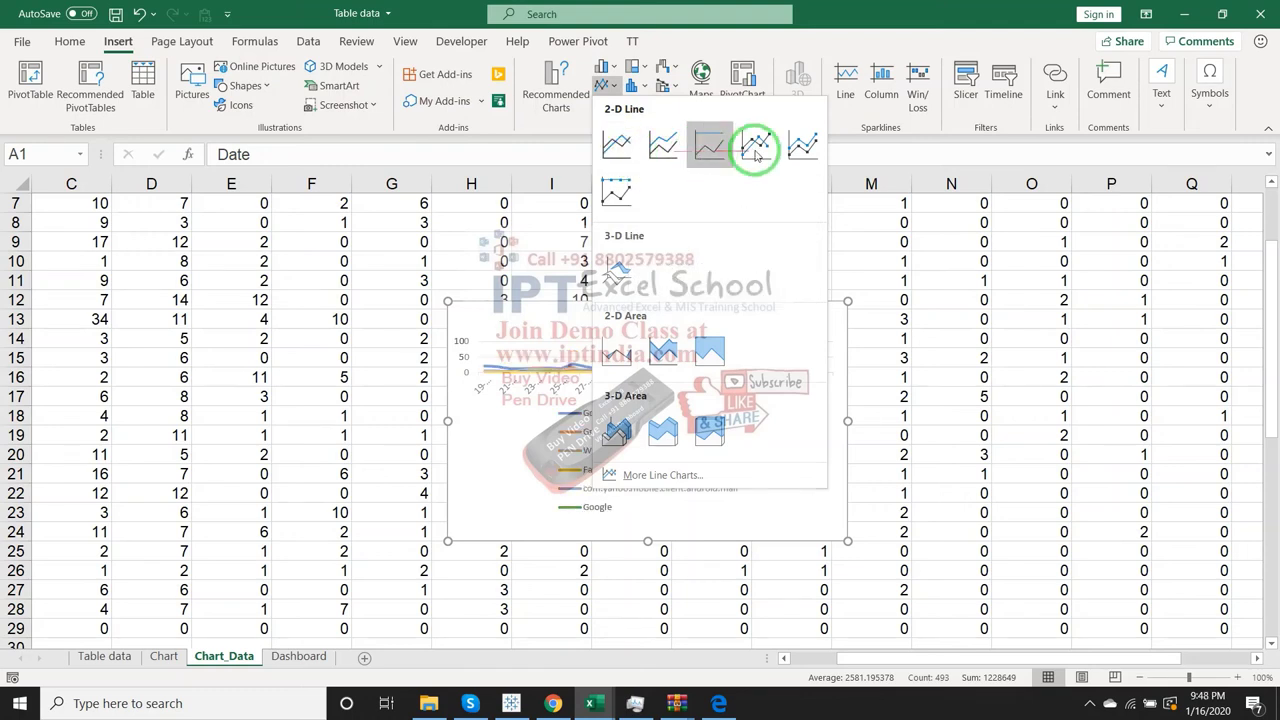
left_click(617, 145)
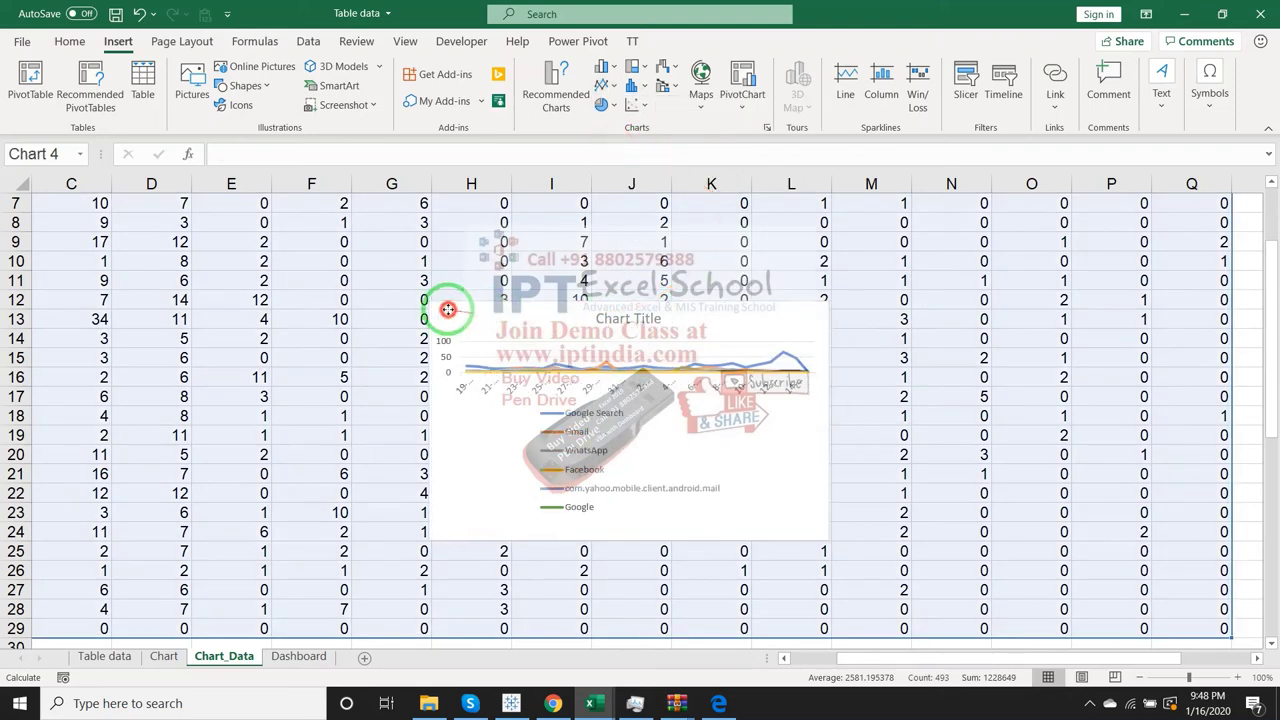
- Move the chart to the upper left, enlarge it, and cut it to the clipboard
left_click_drag(487, 316, 146, 233)
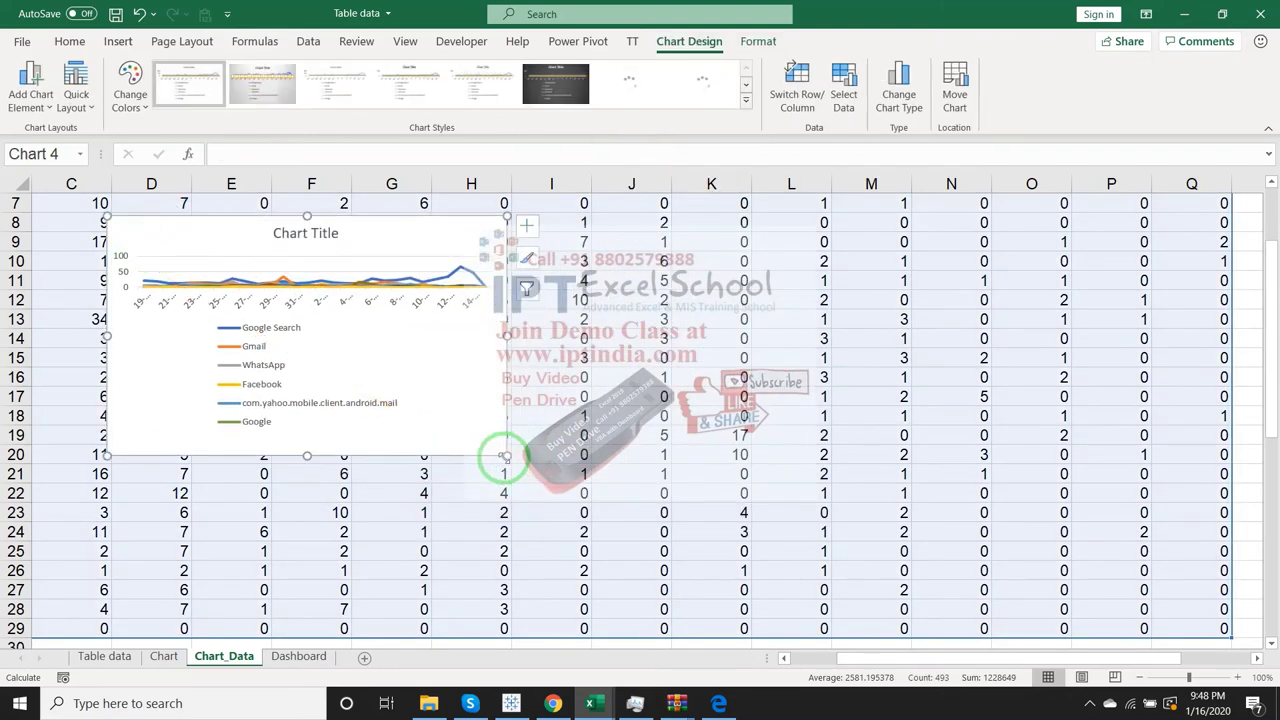
left_click_drag(504, 458, 1033, 643)
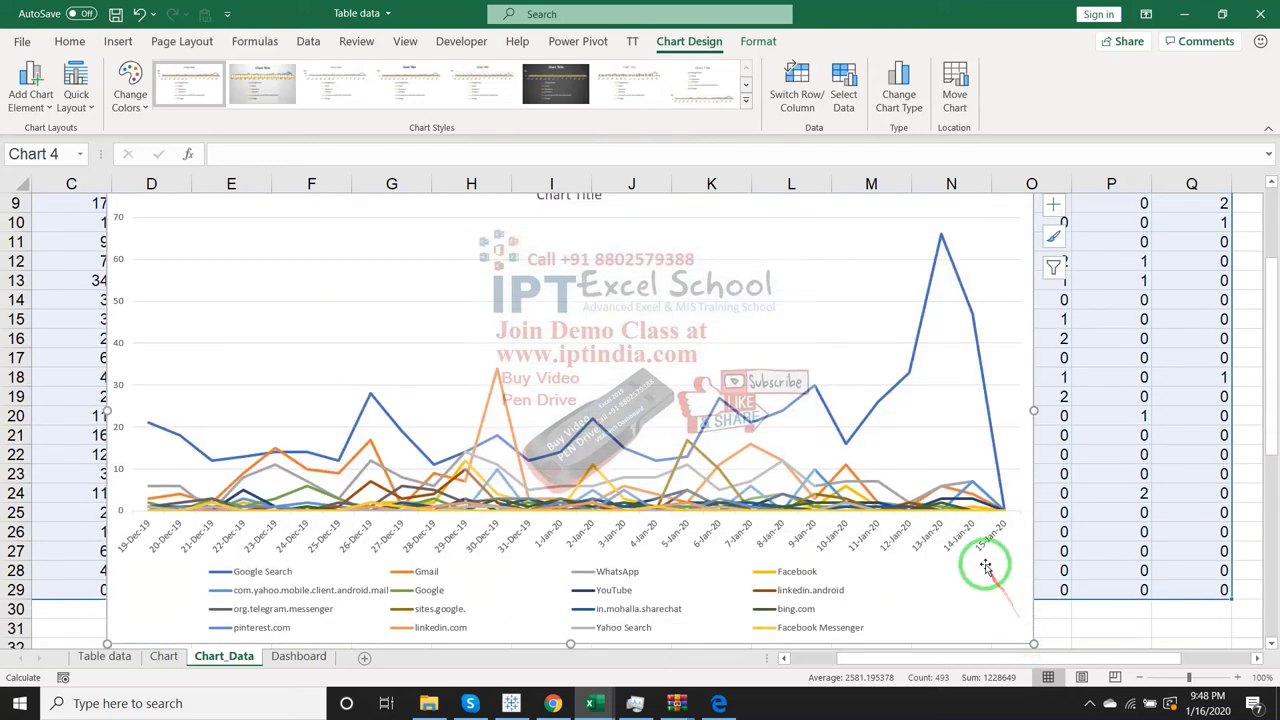
scroll(984, 561, "down", 1)
scroll(979, 561, "up", 1)
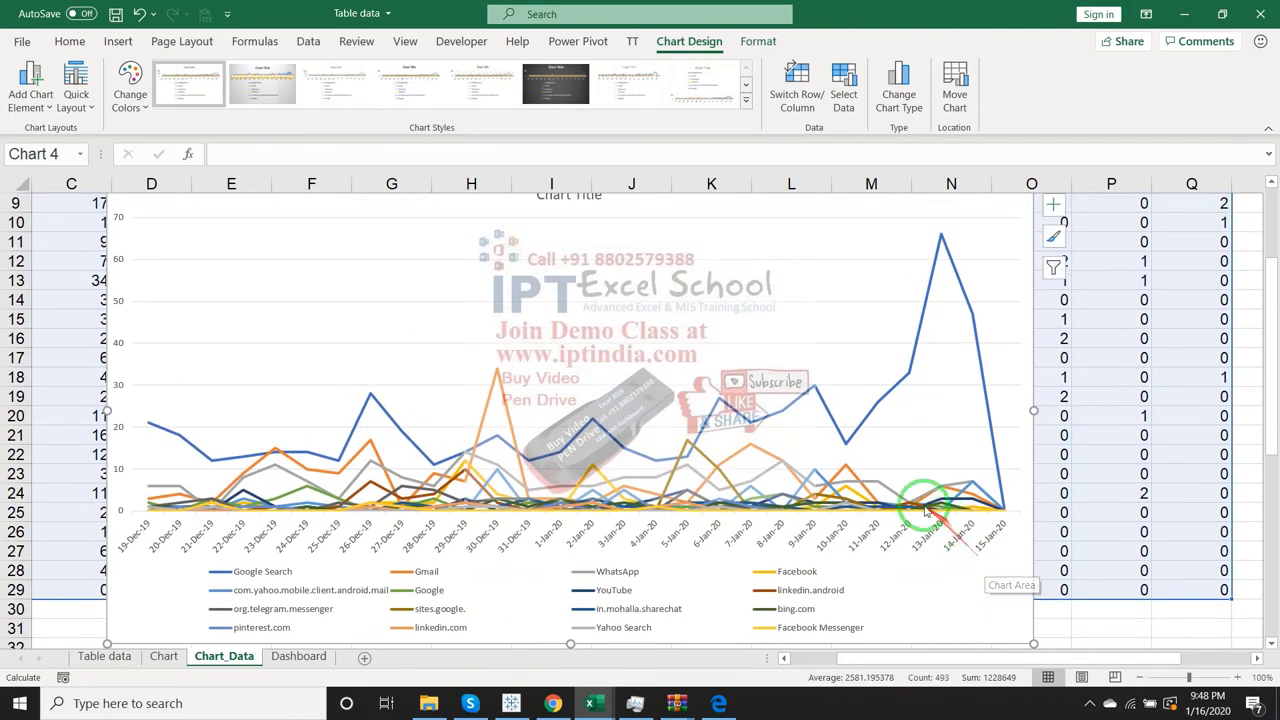
left_click(1020, 332)
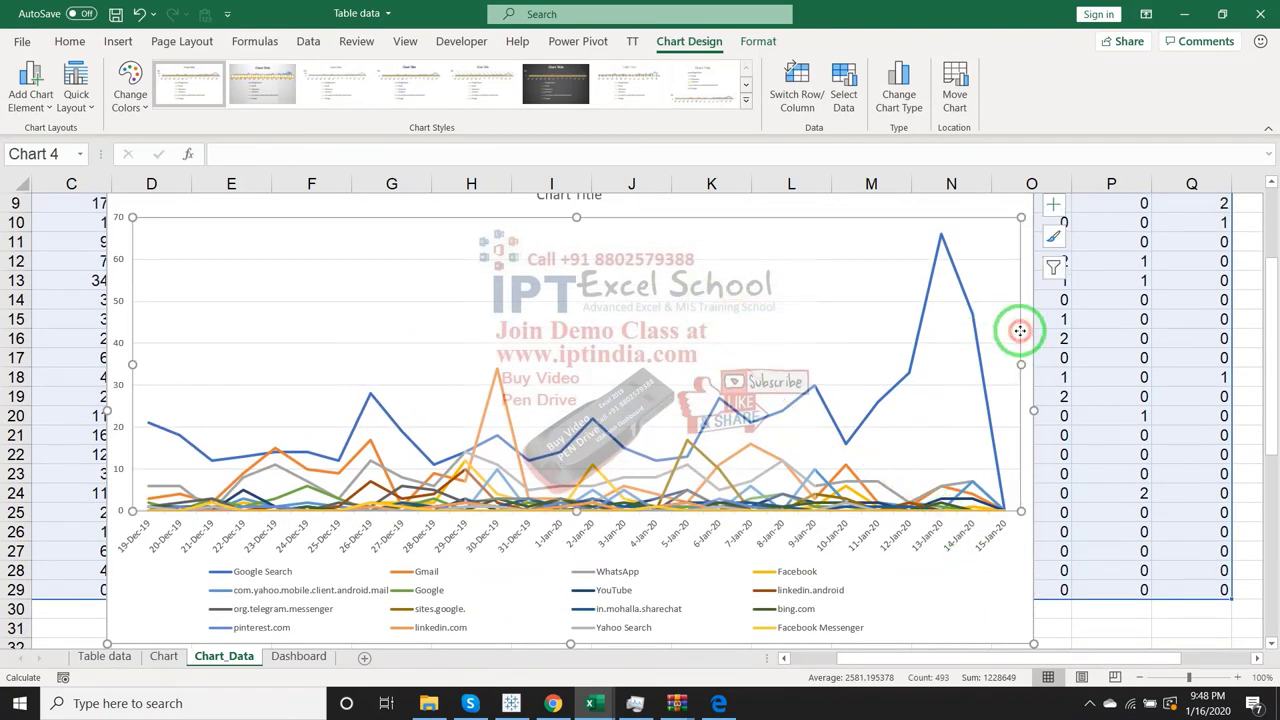
left_click(1027, 323)
key("ctrl+x")
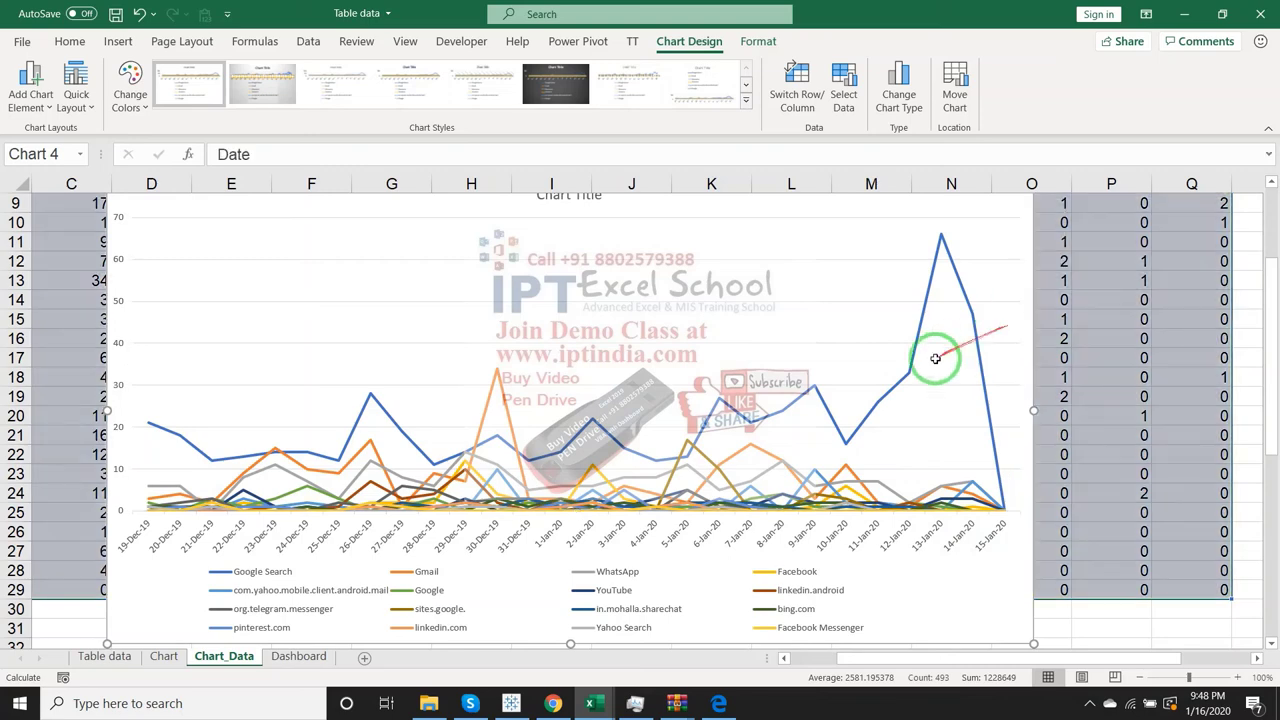
left_click(300, 656)
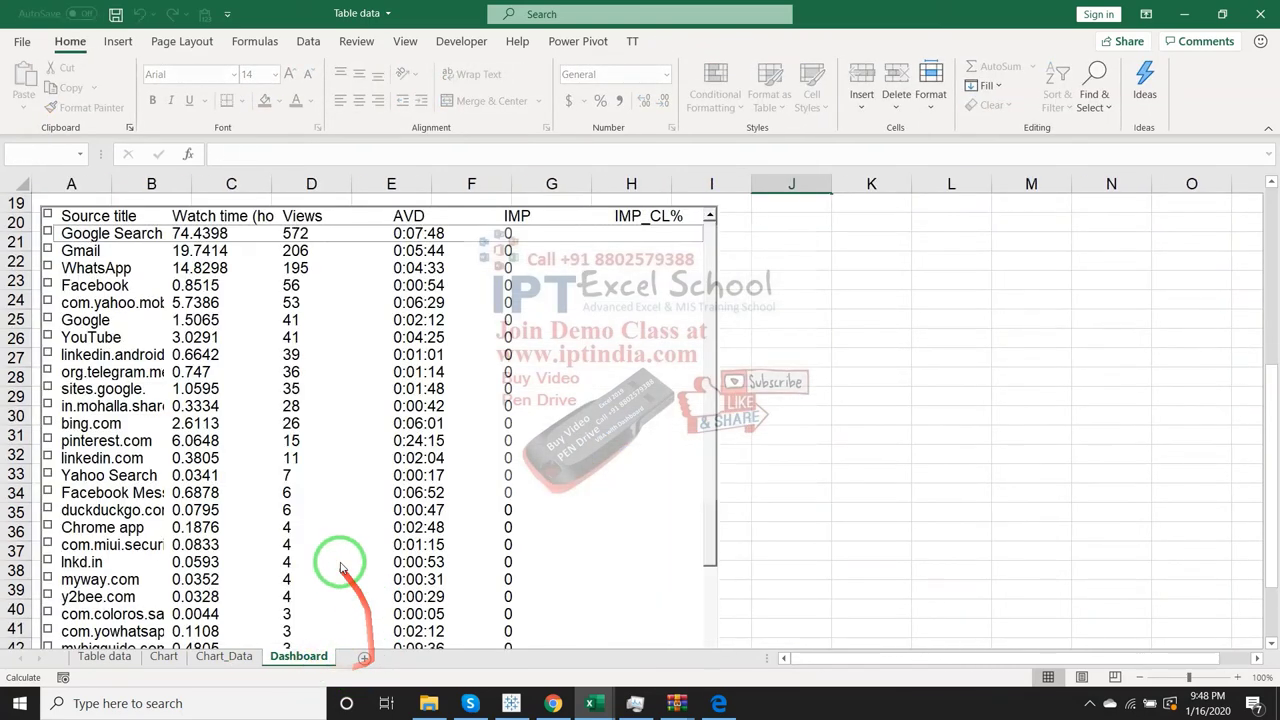
- Paste the line chart over the A1:O14 block on the Dashboard and enlarge it
left_click_drag(1266, 428, 1246, 206)
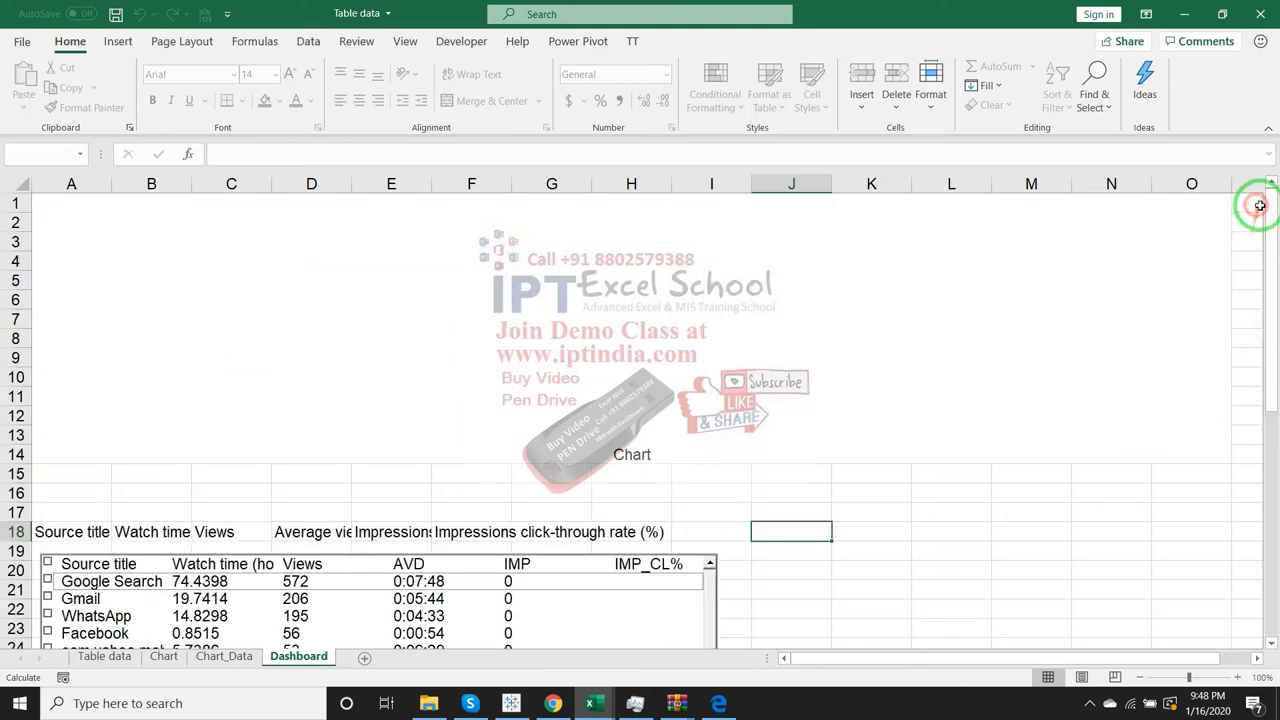
left_click(91, 272)
key("ctrl+v")
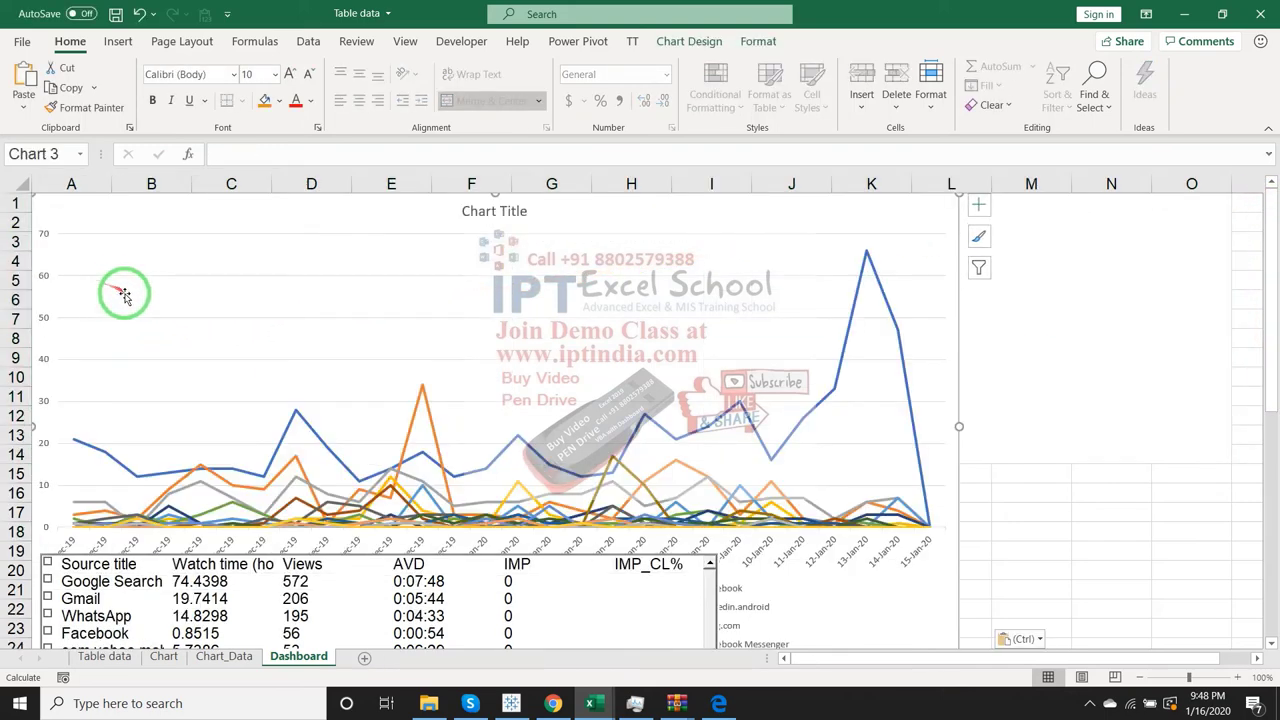
mouse_move(957, 528)
left_mouse_down()
mouse_move(983, 531)
mouse_move(1223, 343)
left_mouse_up()
left_click(1045, 425)
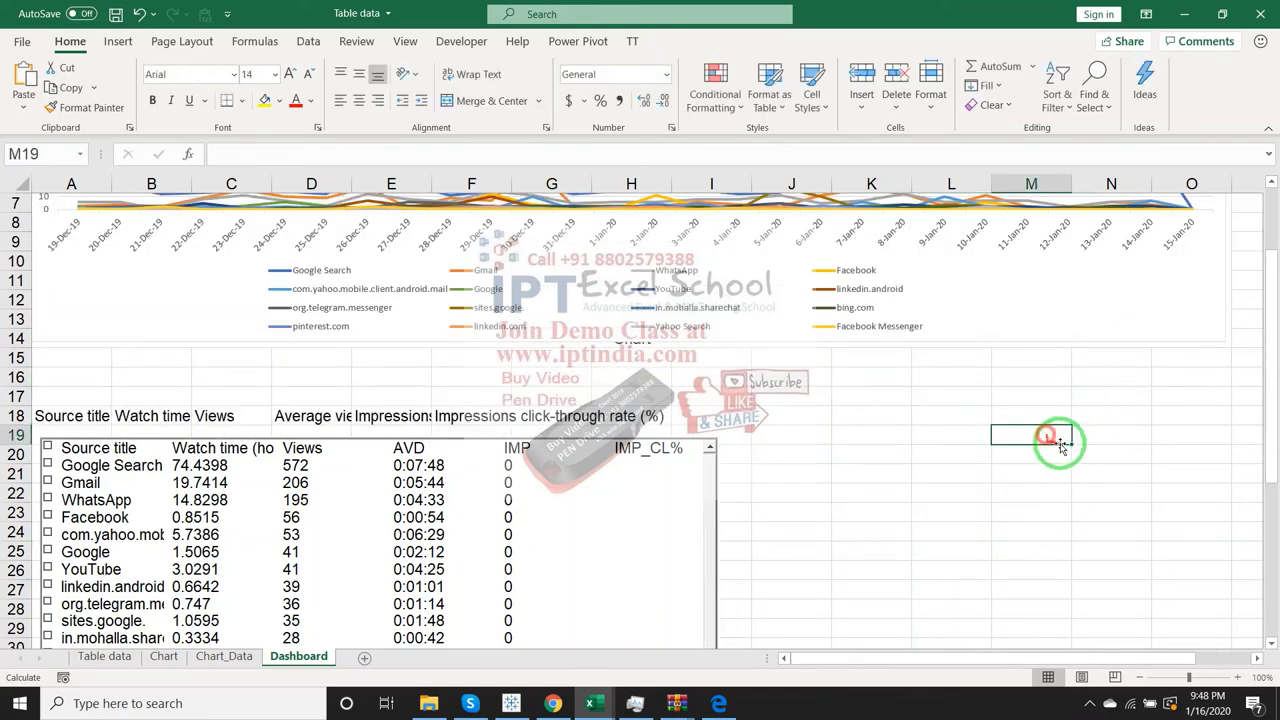
- Remove the chart's legend and its empty title
scroll(1080, 450, "up", 2)
left_click(841, 425)
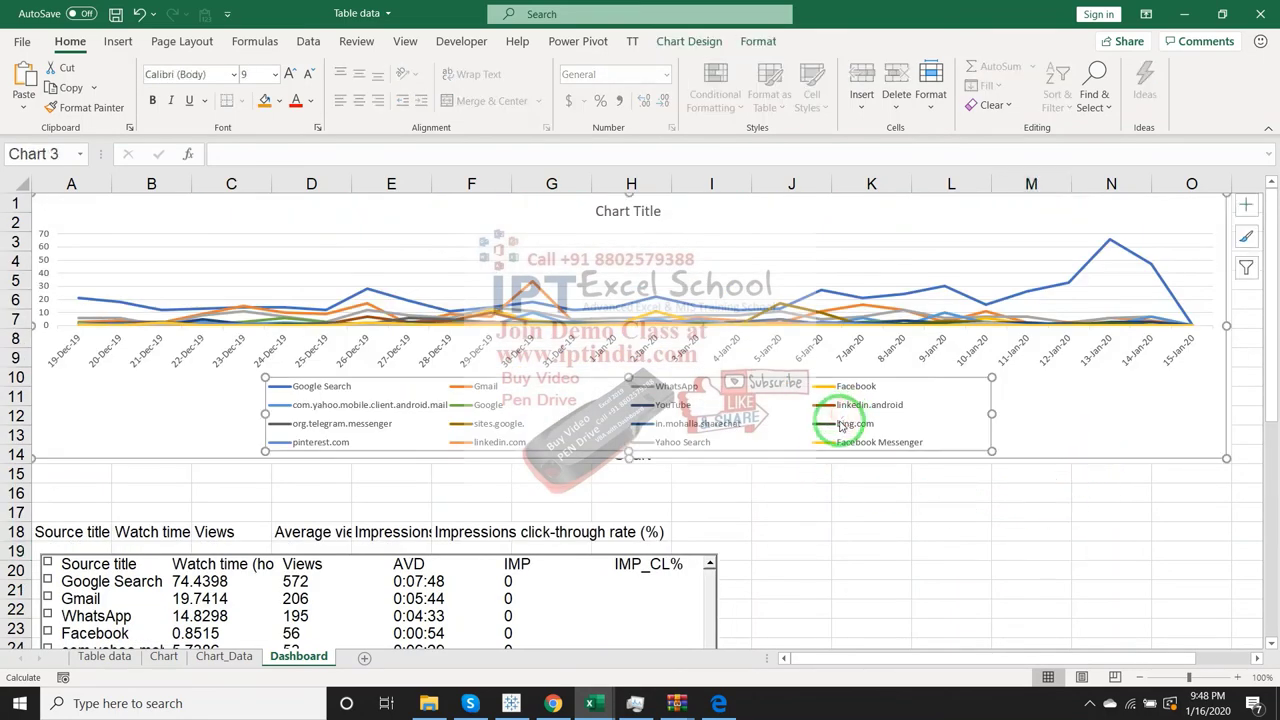
key("Delete")
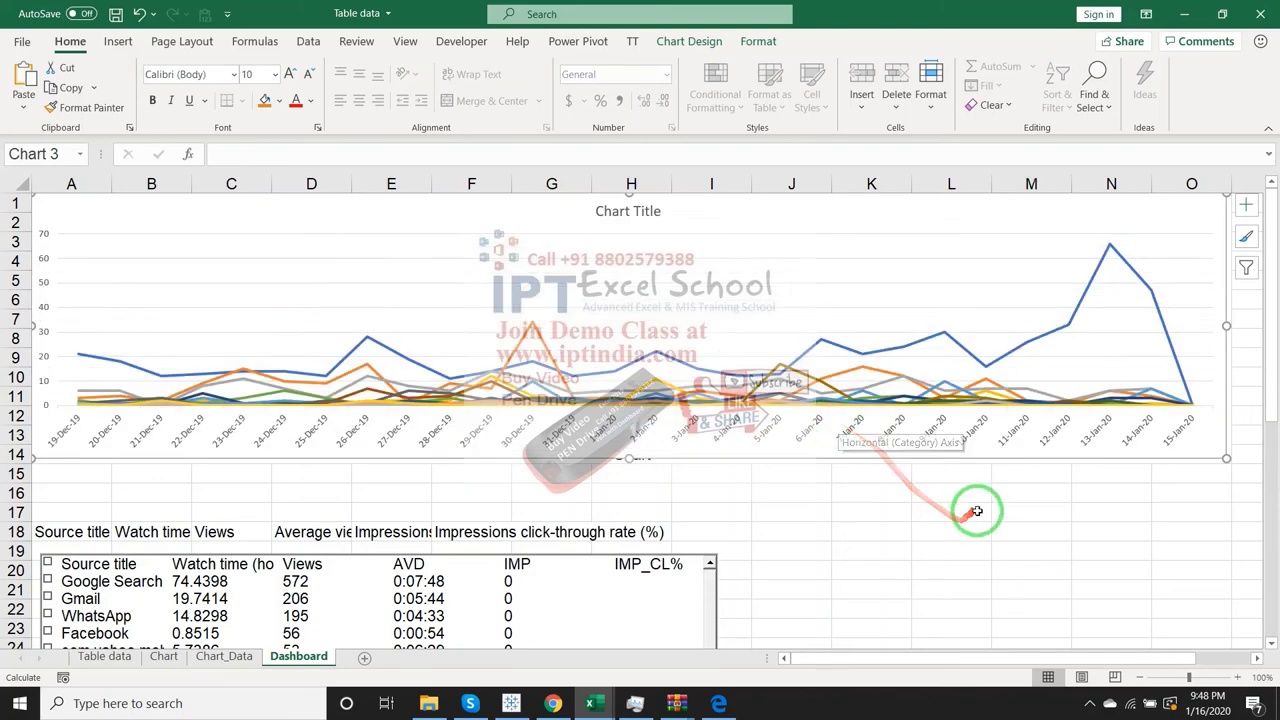
left_click(977, 509)
left_click(1070, 323)
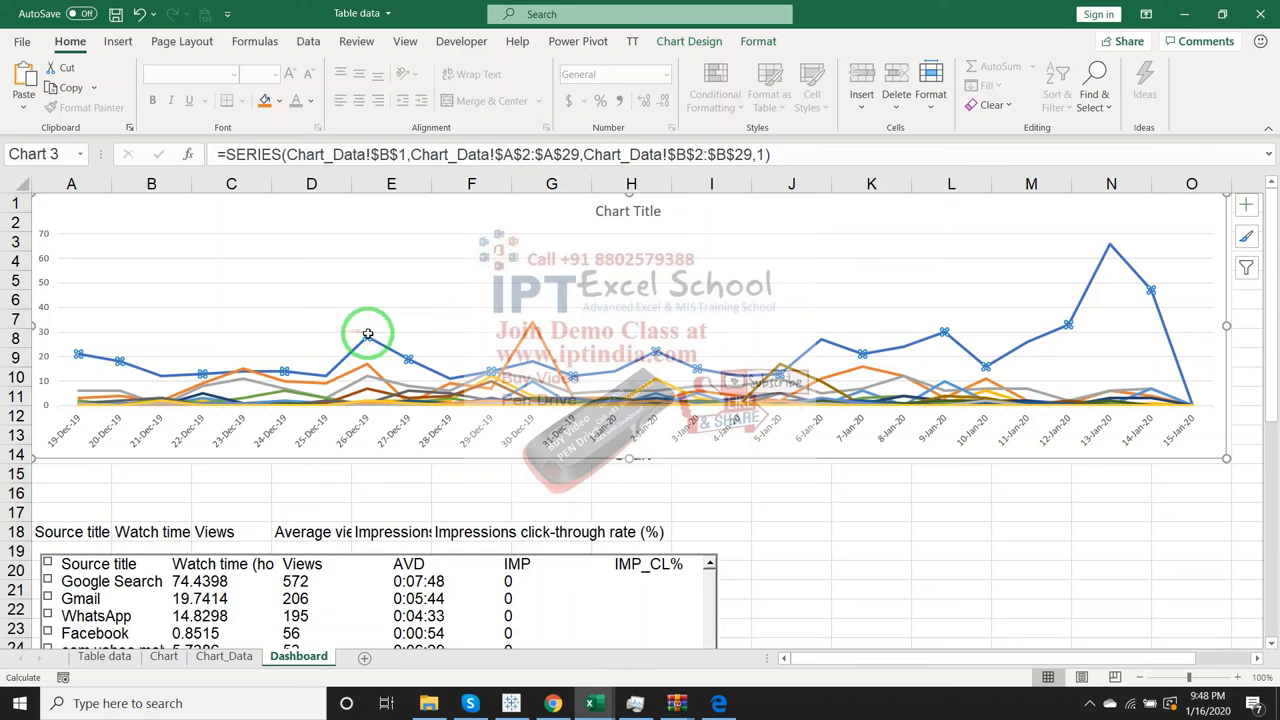
left_click(788, 531)
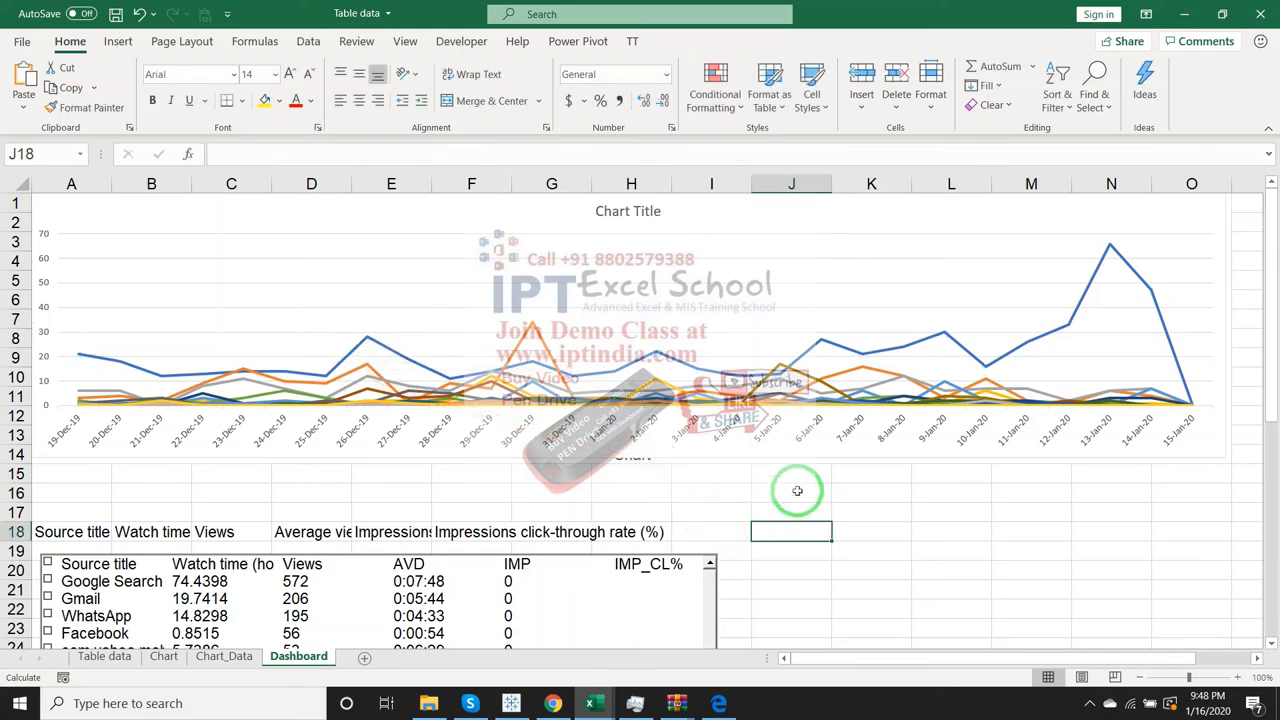
left_click(628, 212)
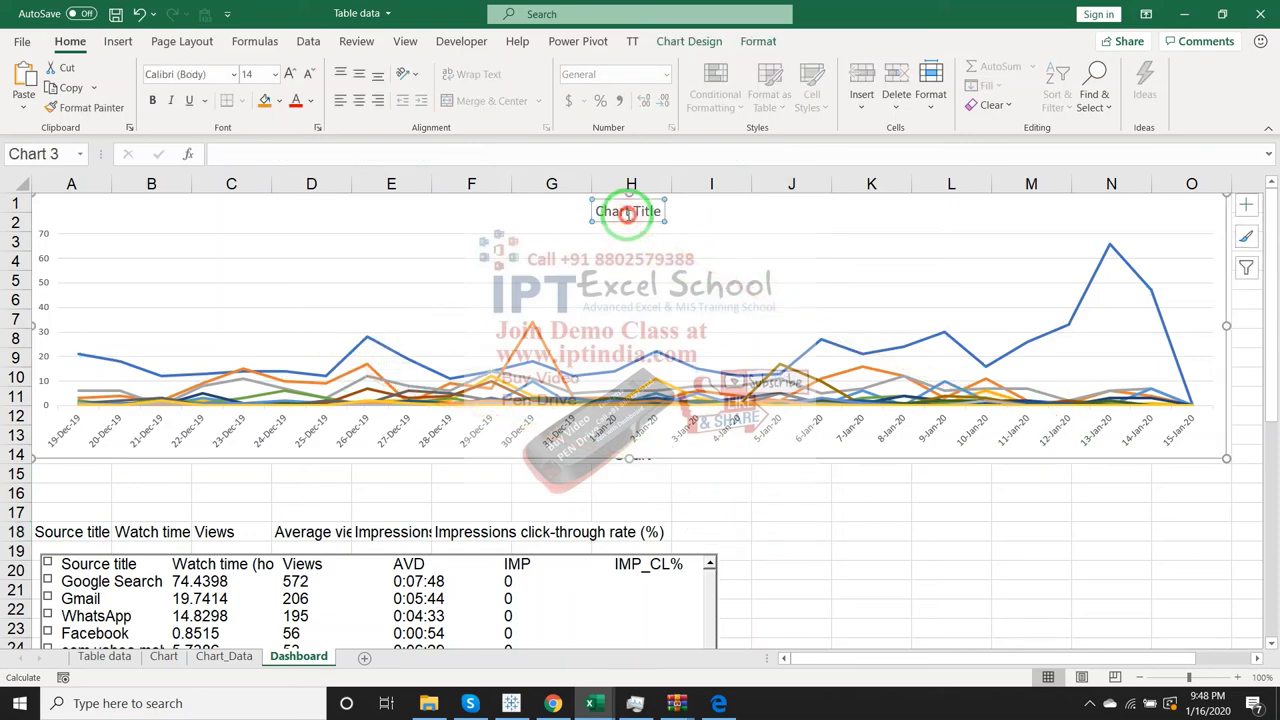
double_click(628, 212)
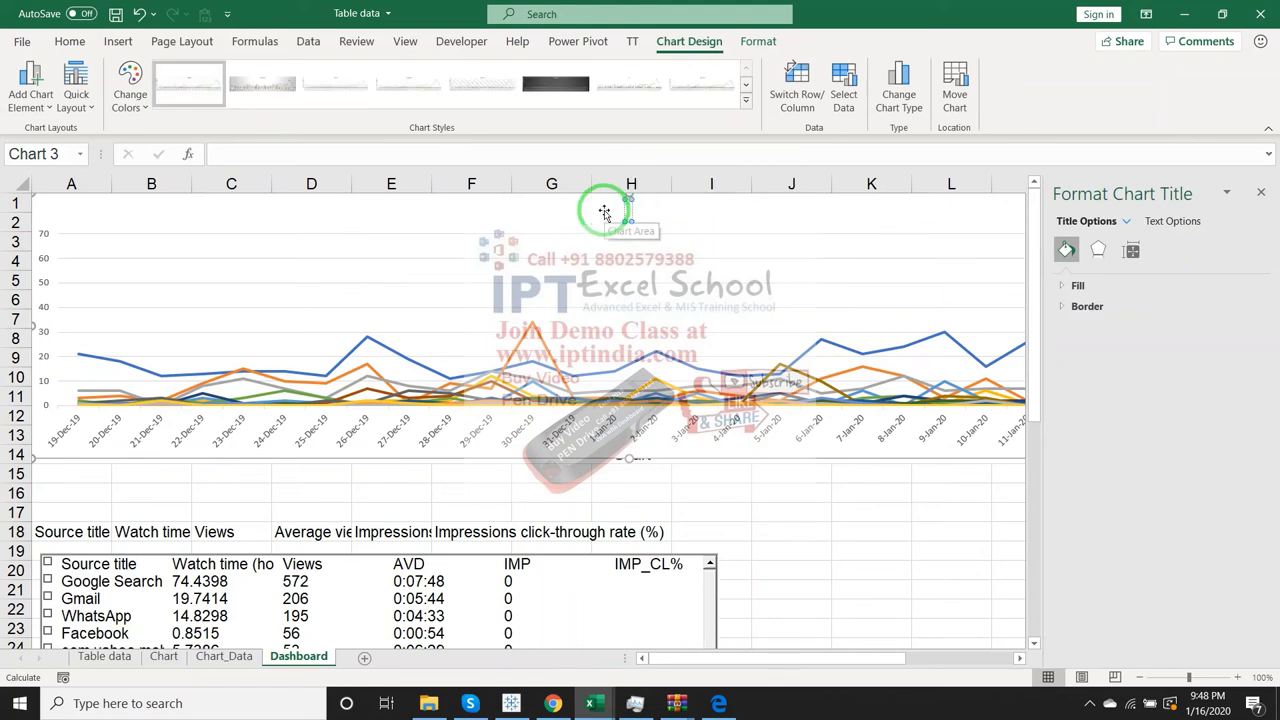
left_click(662, 220)
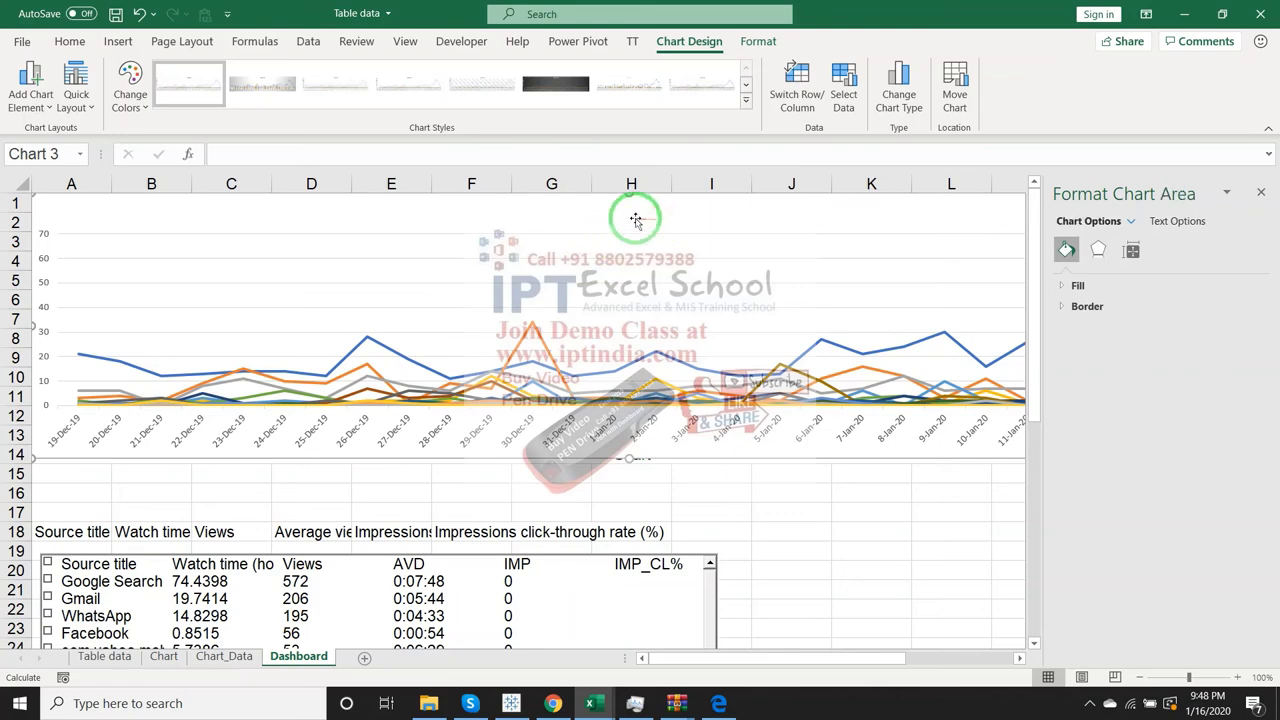
left_click(812, 510)
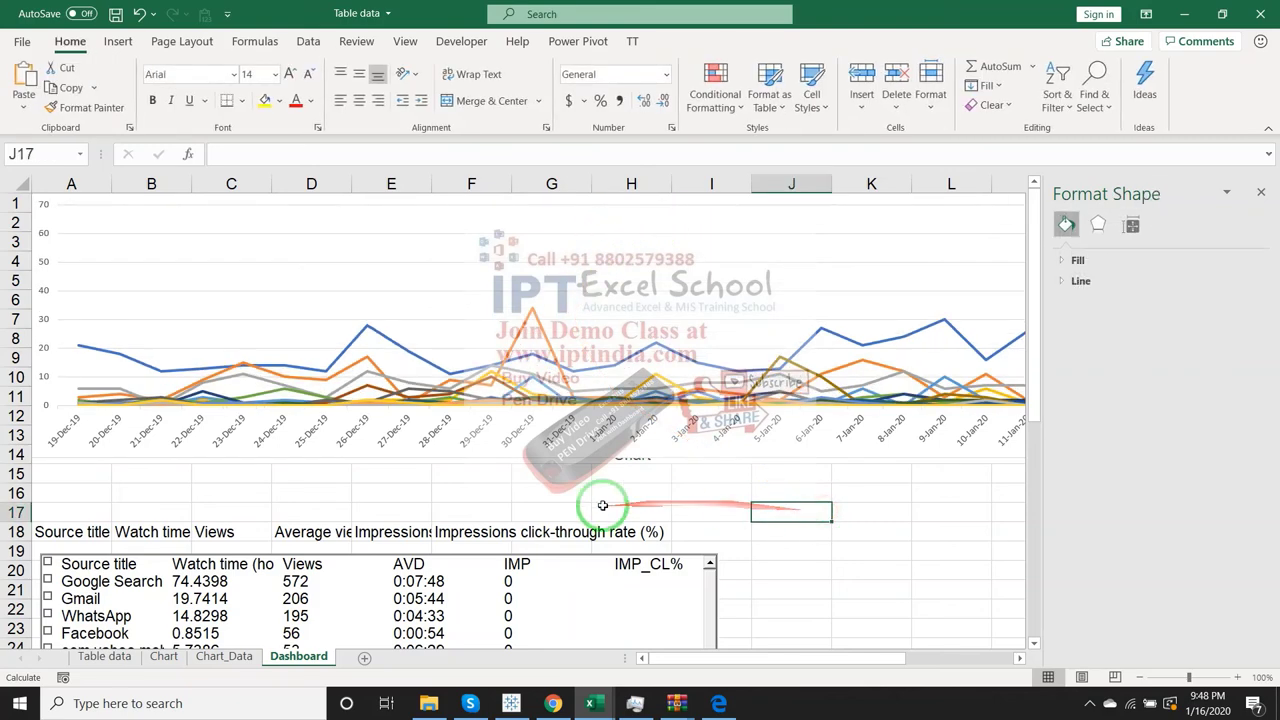
left_click(1260, 191)
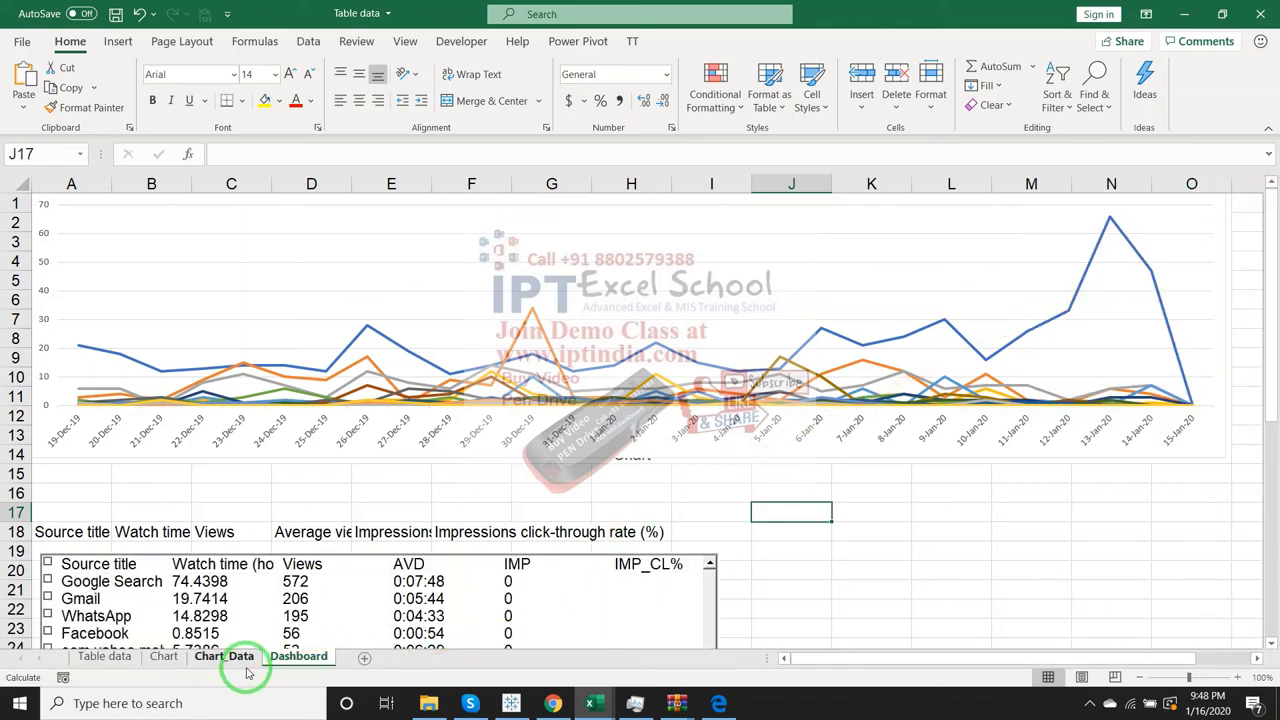
- Set every source flag in Table data G2:G37 to N
left_click(225, 657)
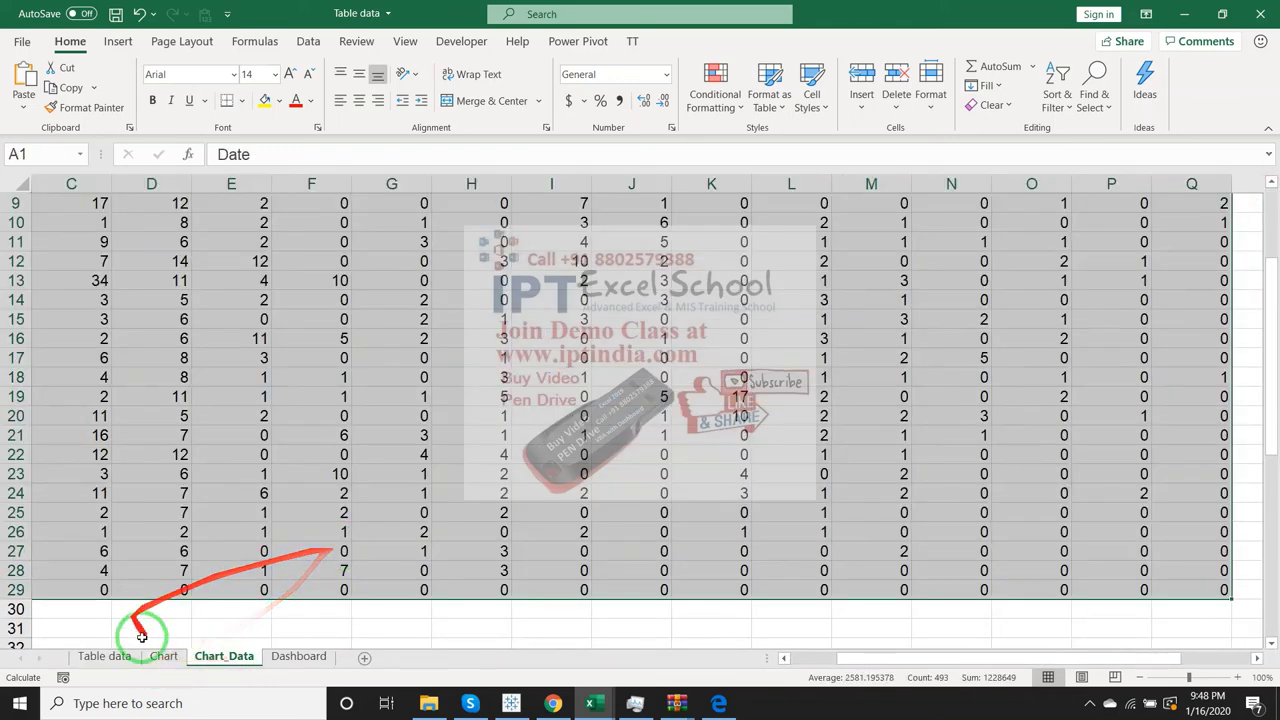
left_click(263, 569)
key("ctrl+Up")
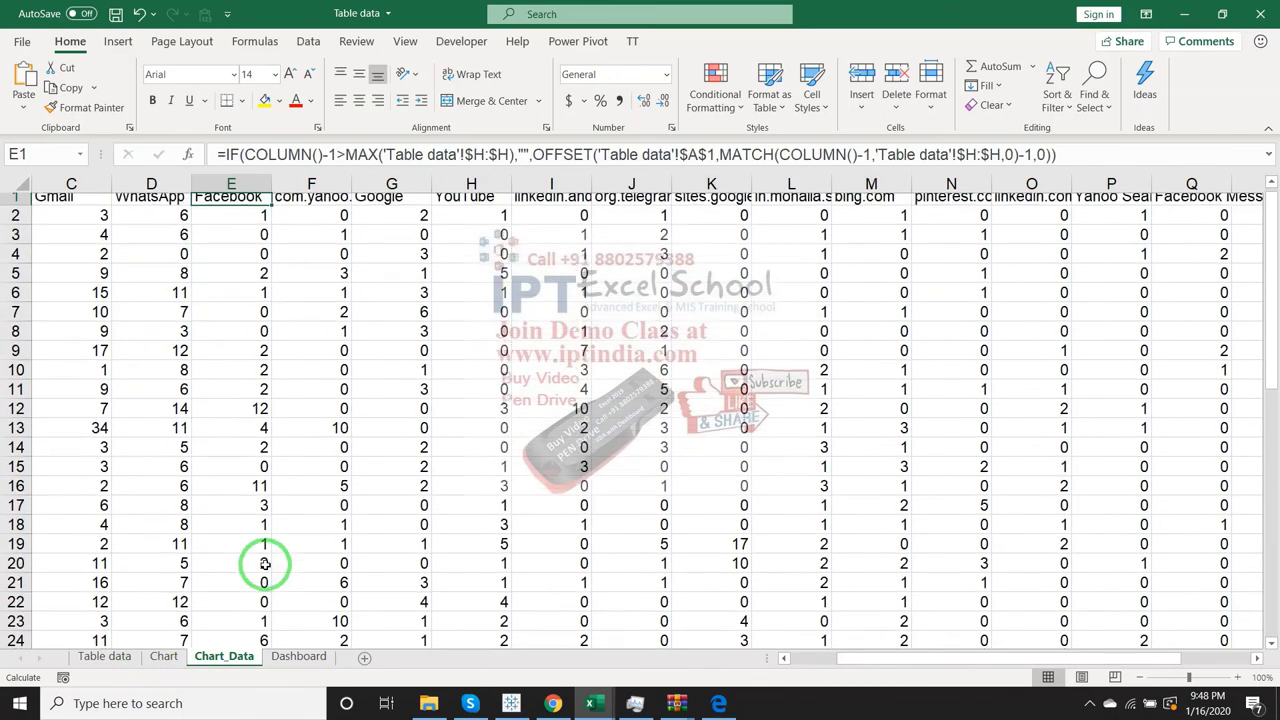
left_click(110, 656)
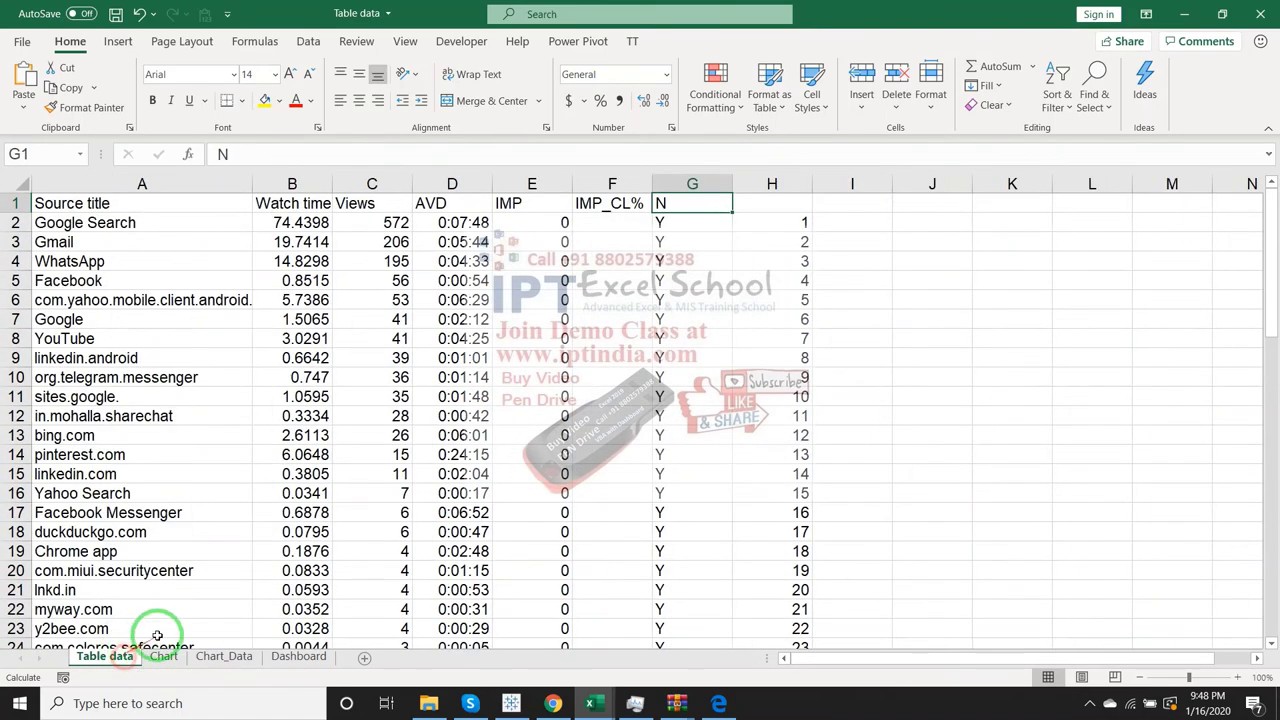
key("Down")
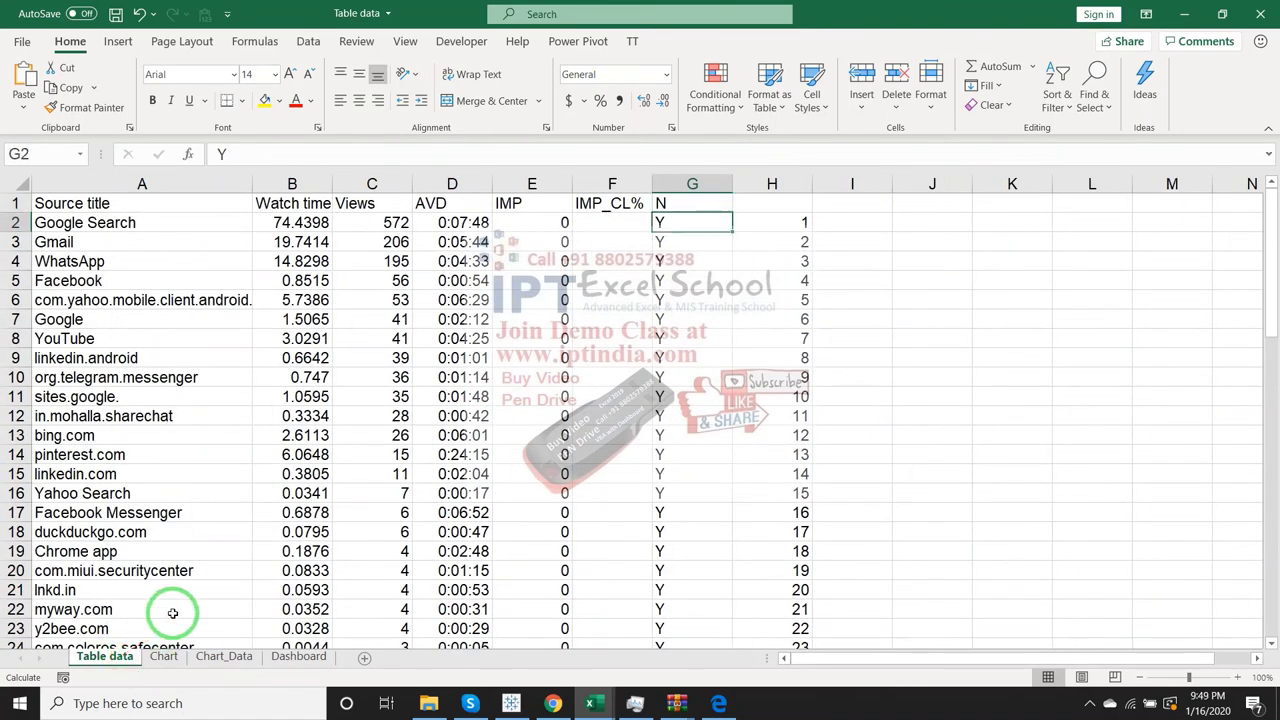
type("N")
key("Return")
key("Up")
key("ctrl+shift+Down")
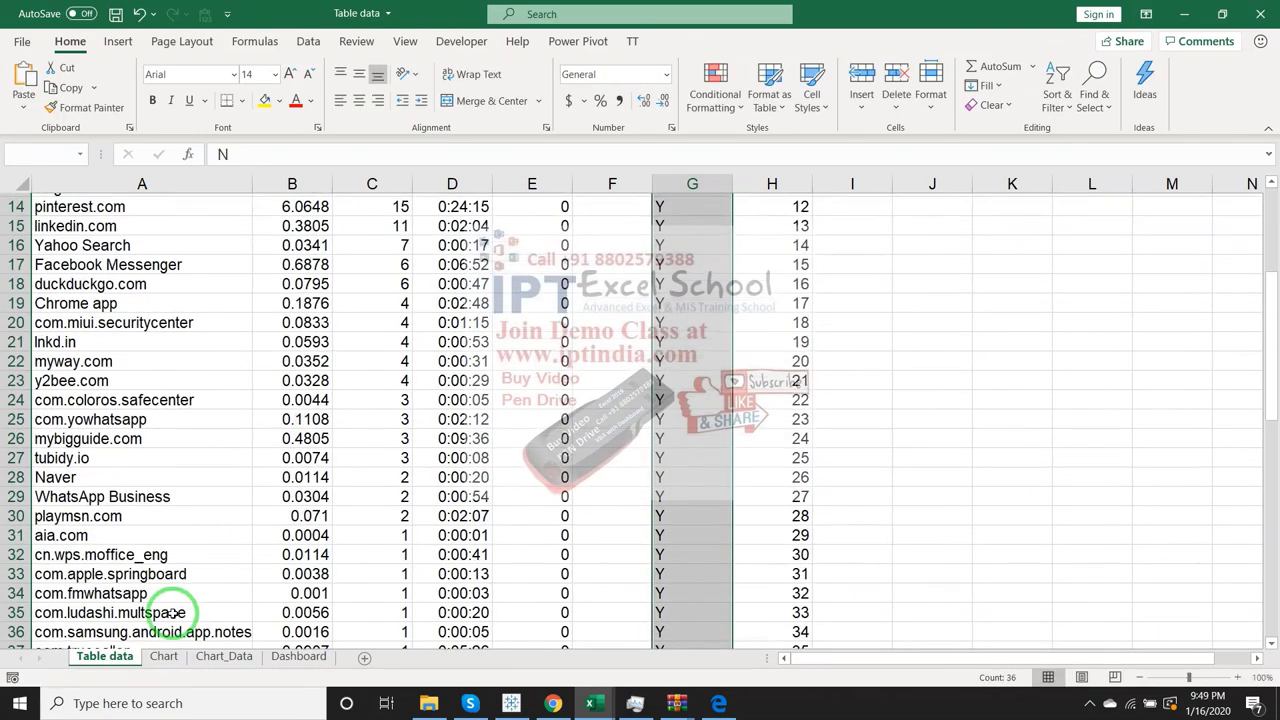
key("ctrl+d")
key("ctrl+Up")
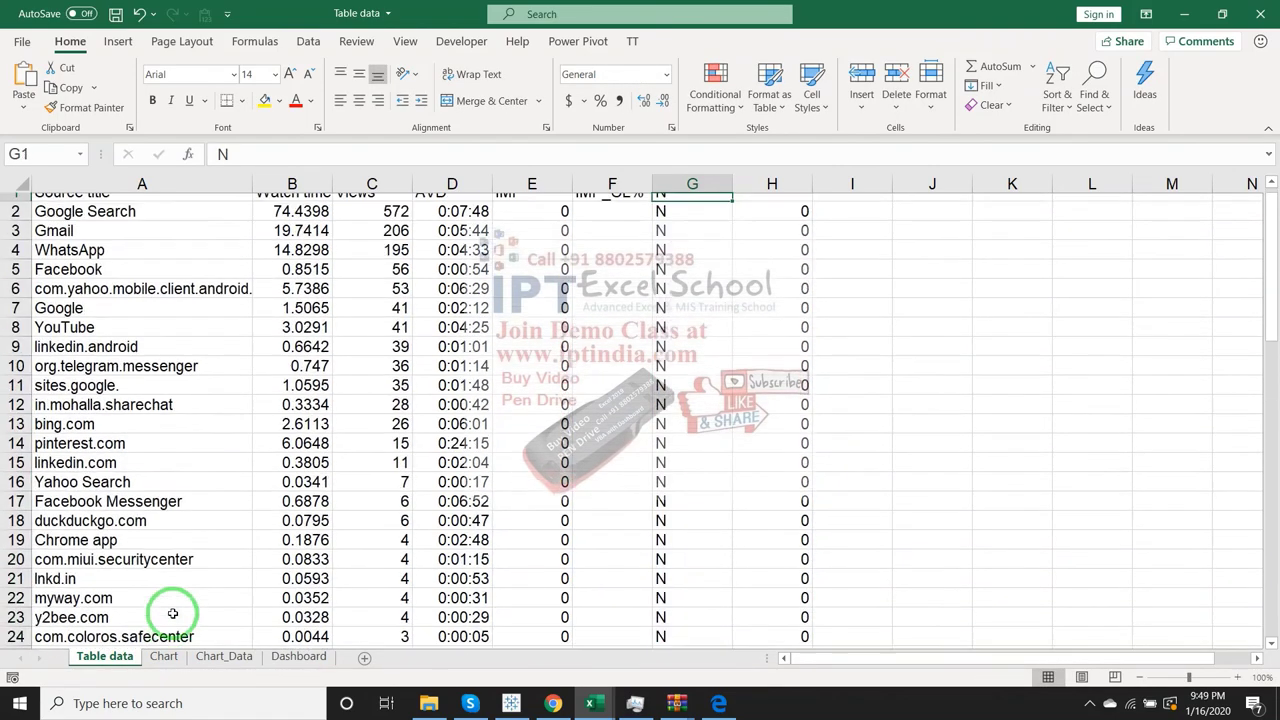
key("Down")
- Rename the column G header to Click
key("Up")
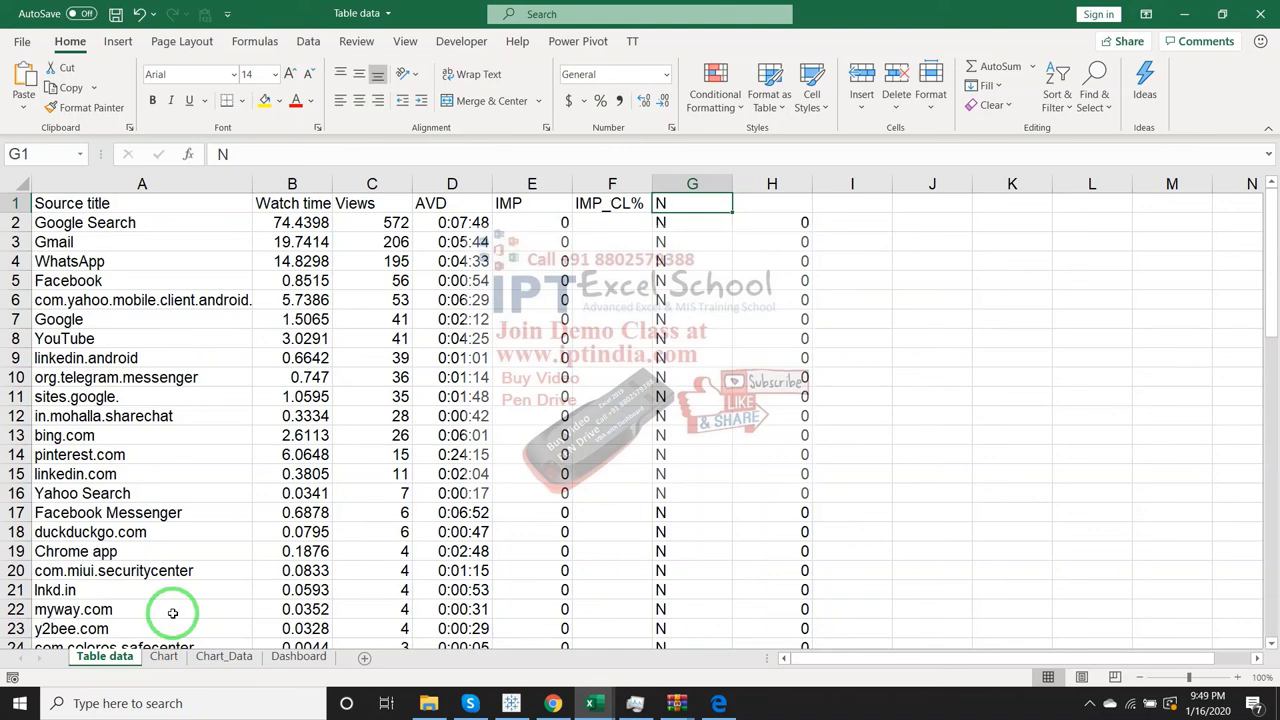
type("Click")
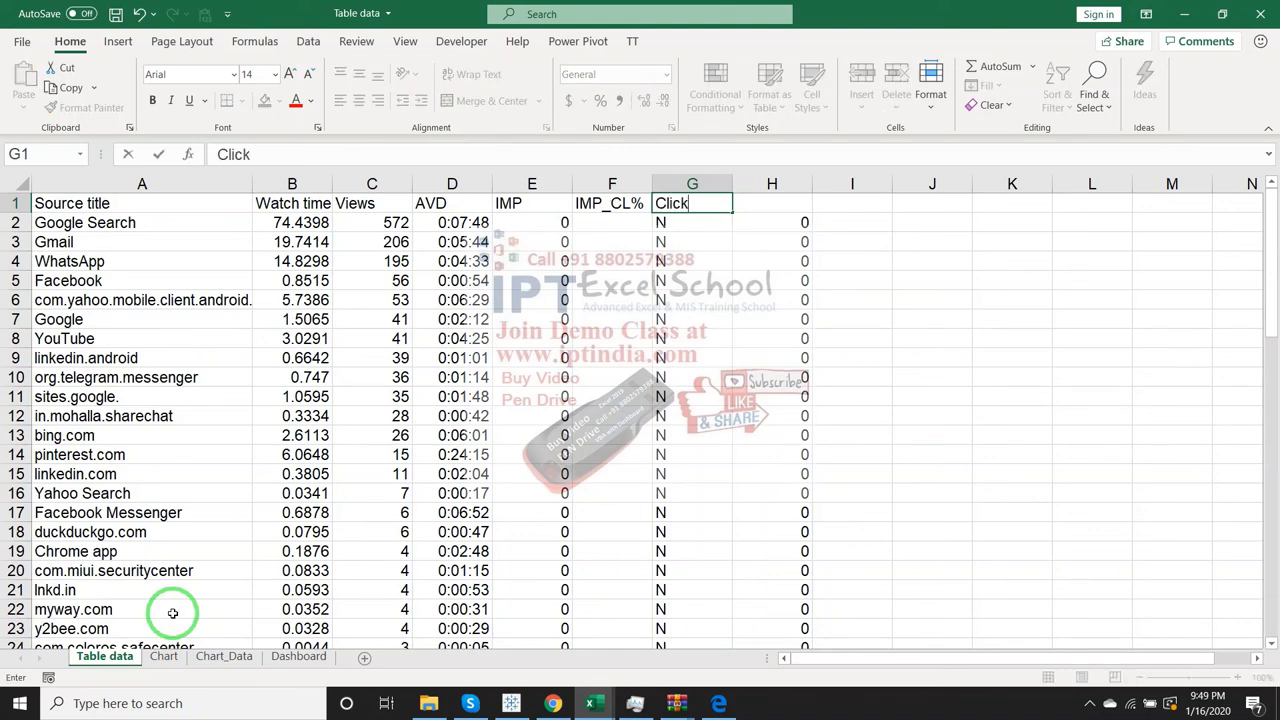
key("Return")
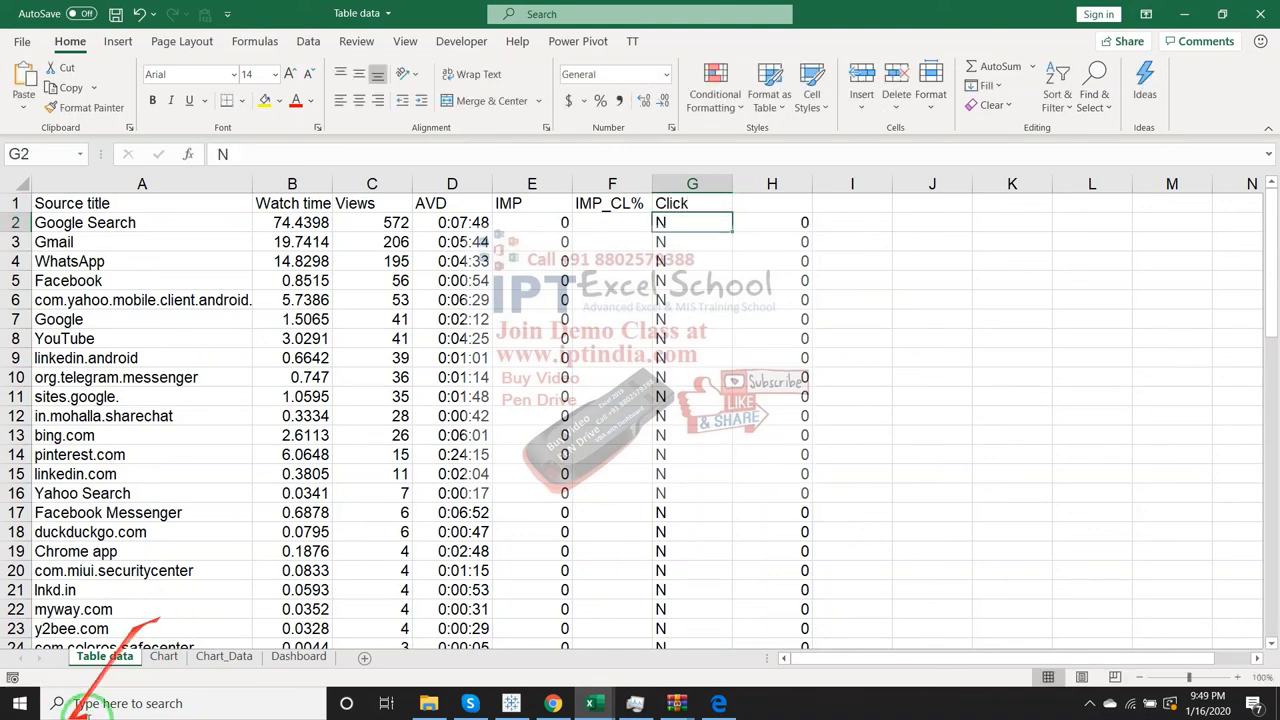
left_click(243, 664)
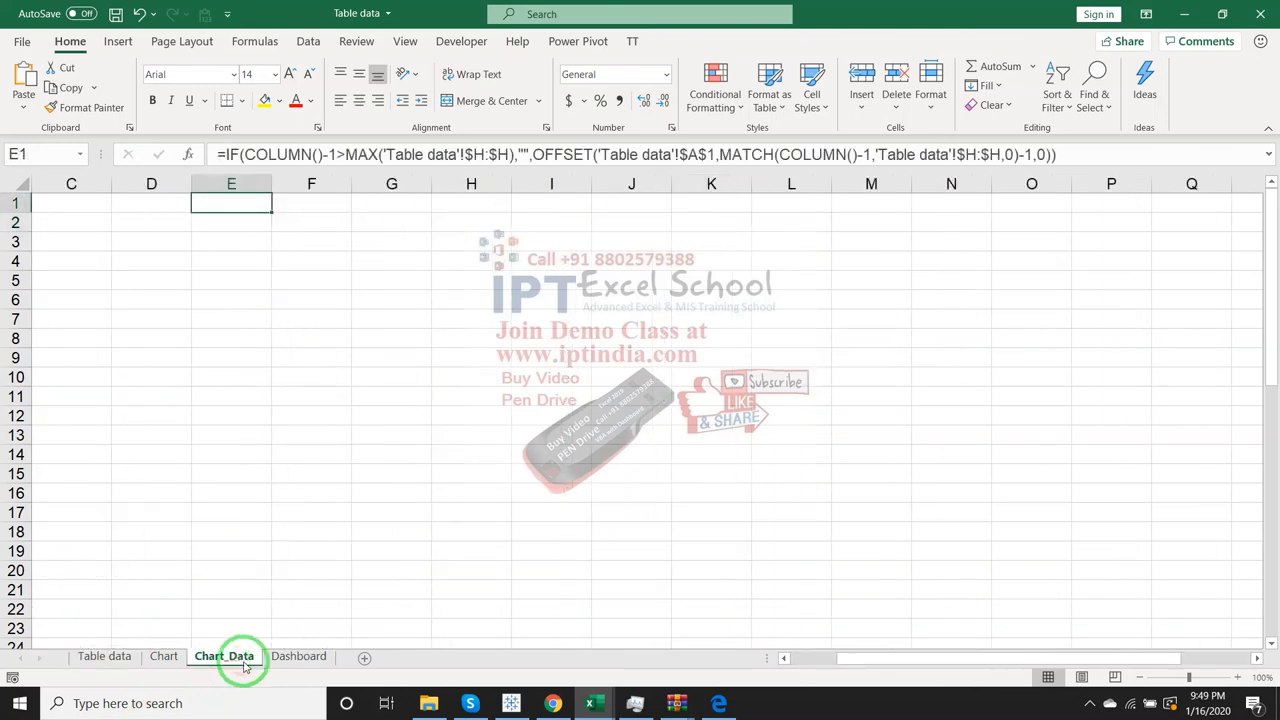
- On the Dashboard, tick Google Search, Gmail, WhatsApp, Facebook, yahoo mobile client and Google to plot their lines
left_click(296, 657)
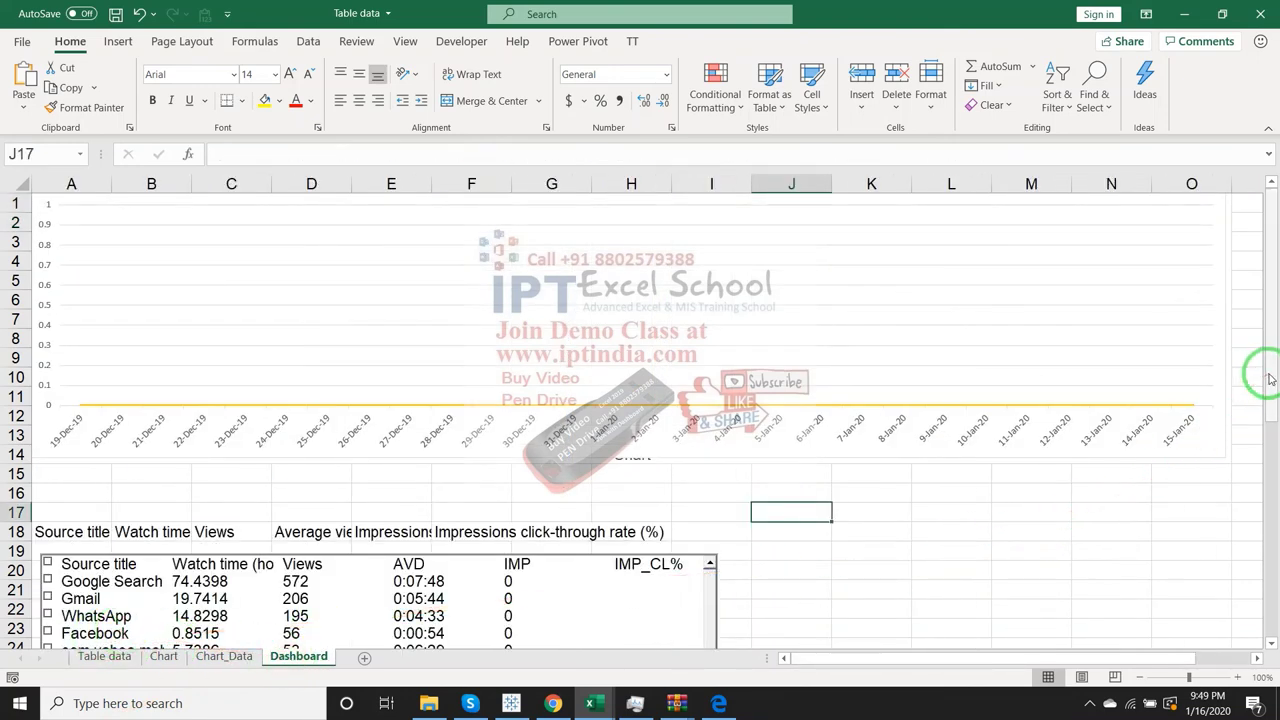
left_click(47, 582)
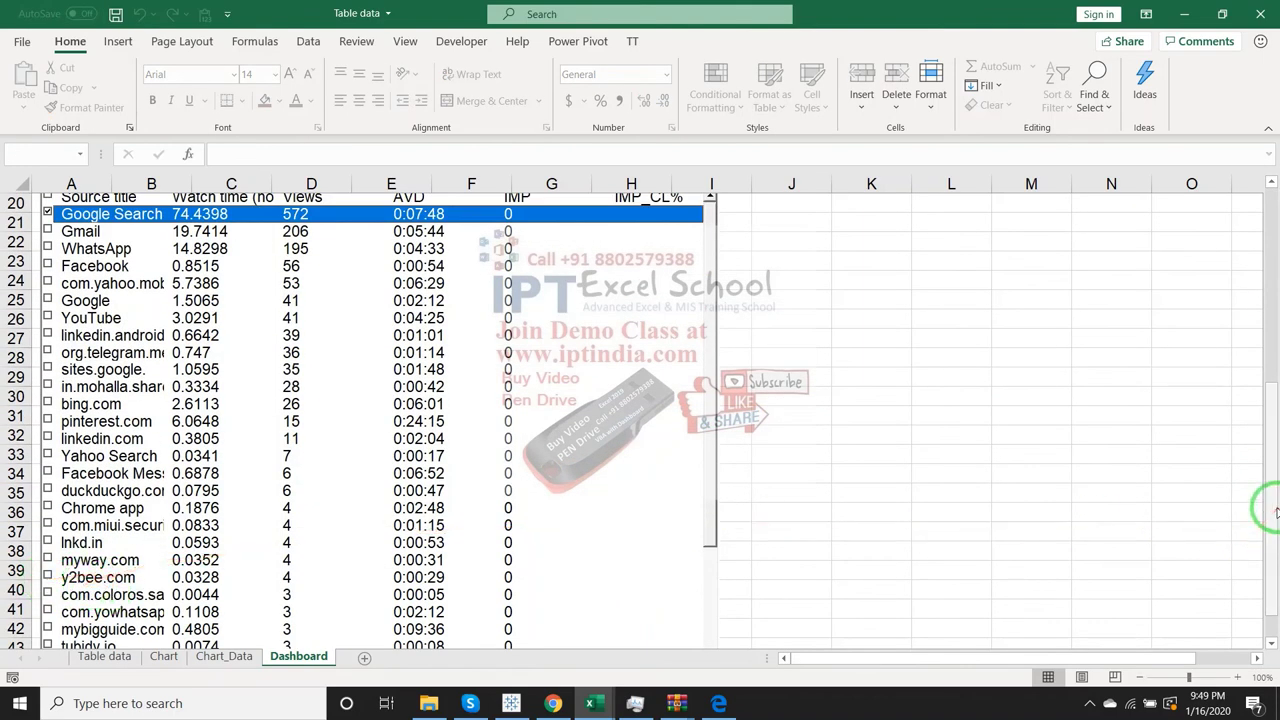
left_click_drag(1268, 506, 1268, 314)
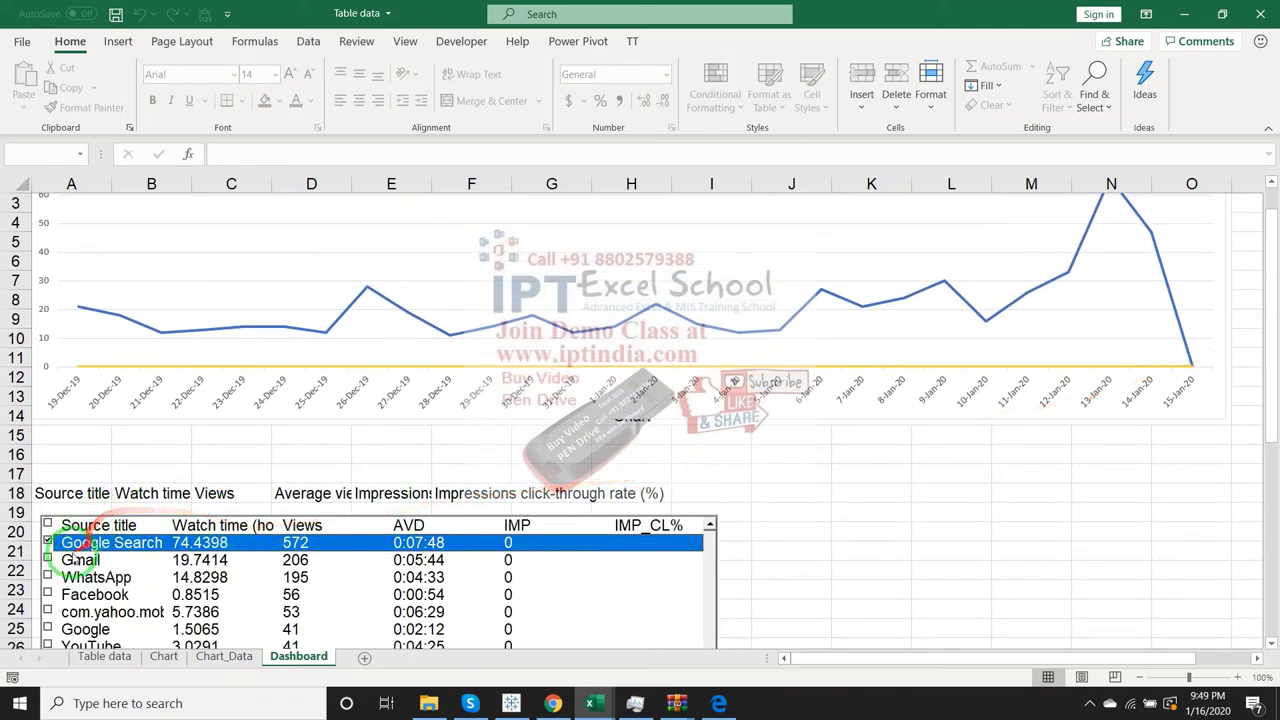
left_click(47, 560)
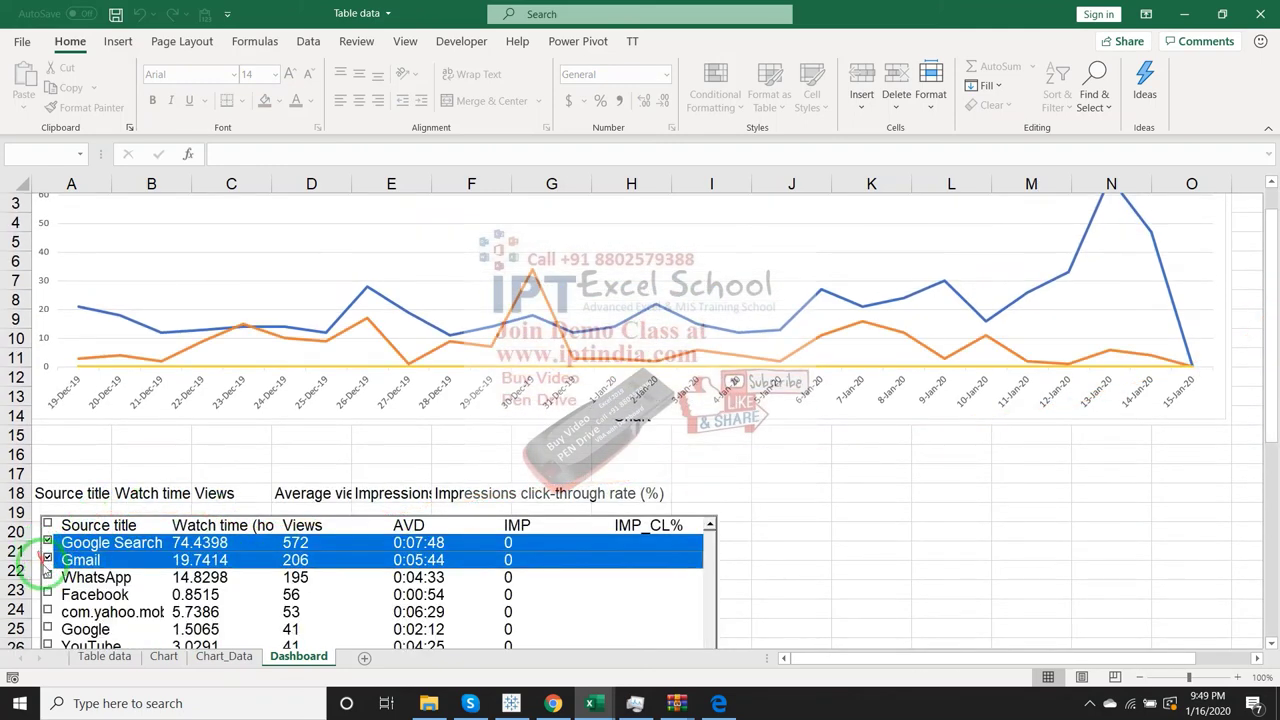
left_click(47, 577)
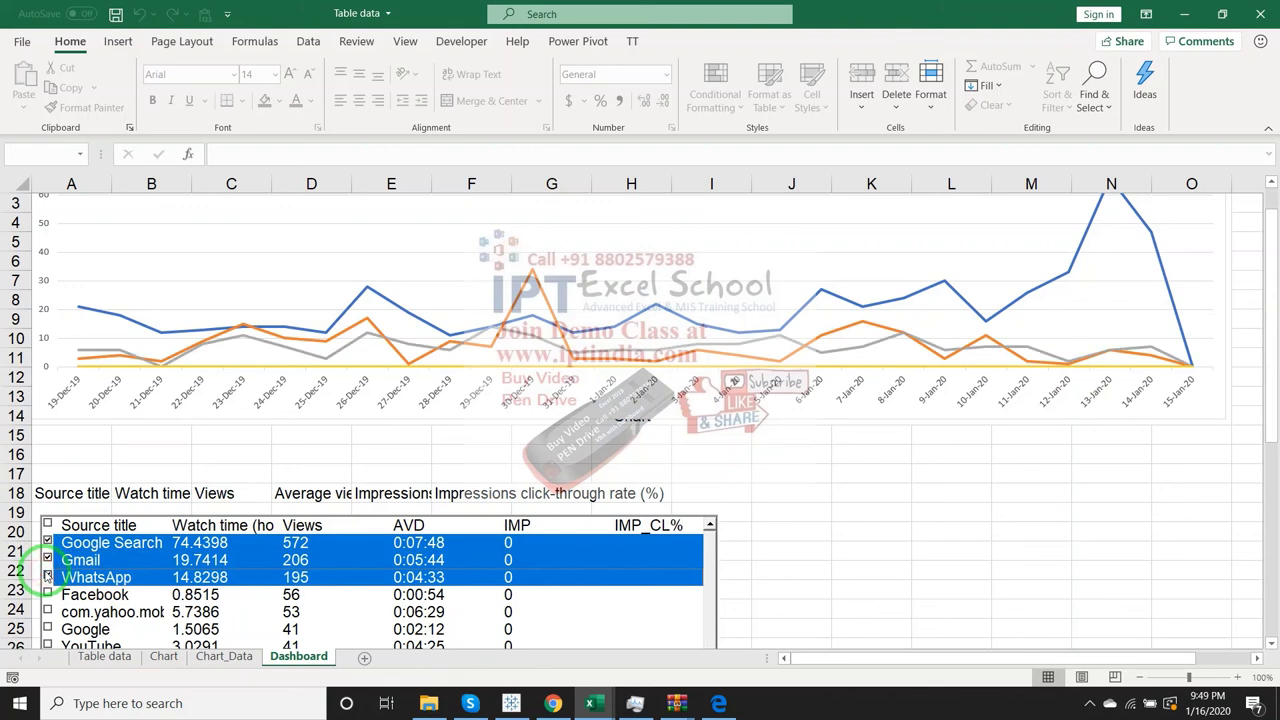
left_click(47, 594)
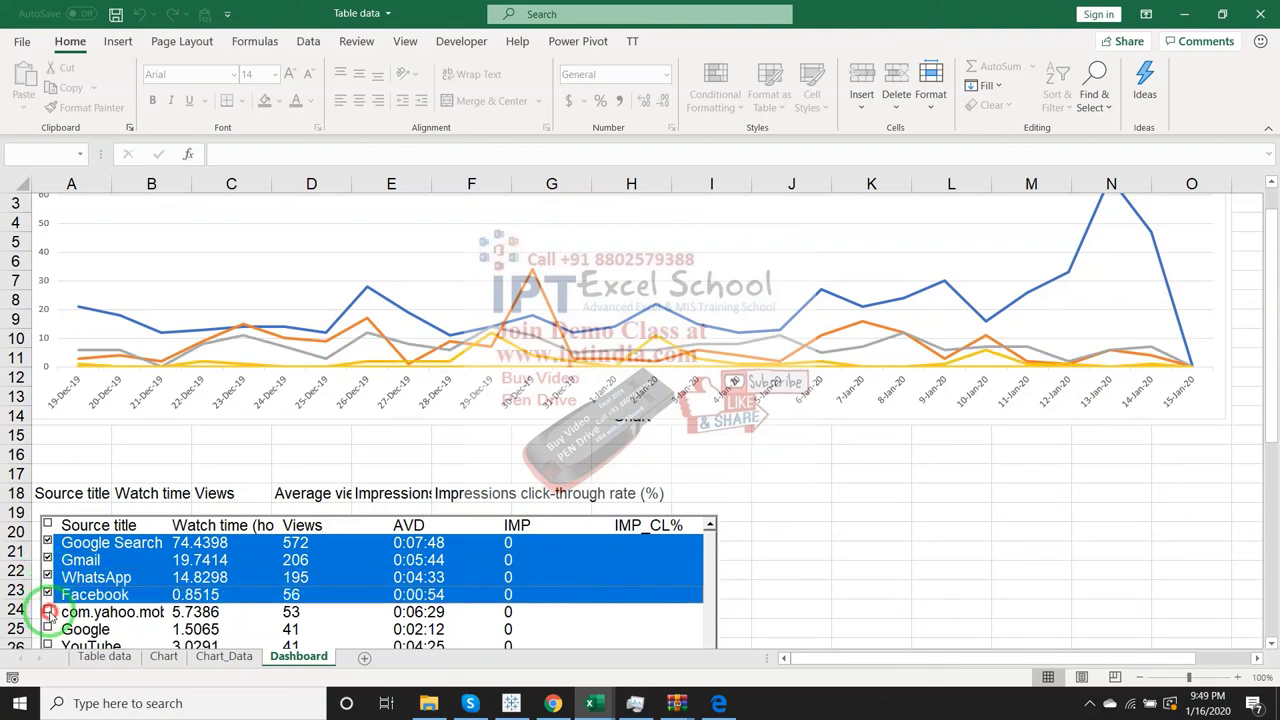
left_click(47, 612)
left_click(47, 629)
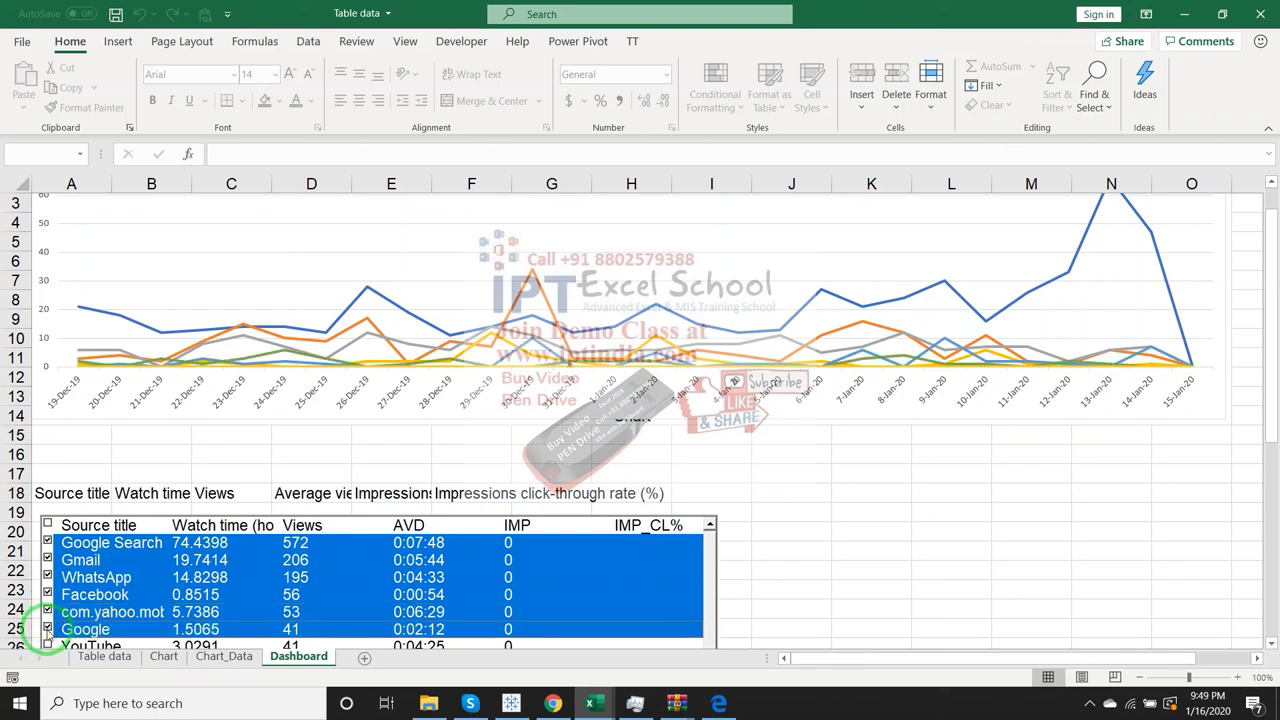
- Untick Google, yahoo mobile client, Facebook, WhatsApp and Gmail, then toggle Google Search off and on
left_click(47, 629)
left_click(47, 612)
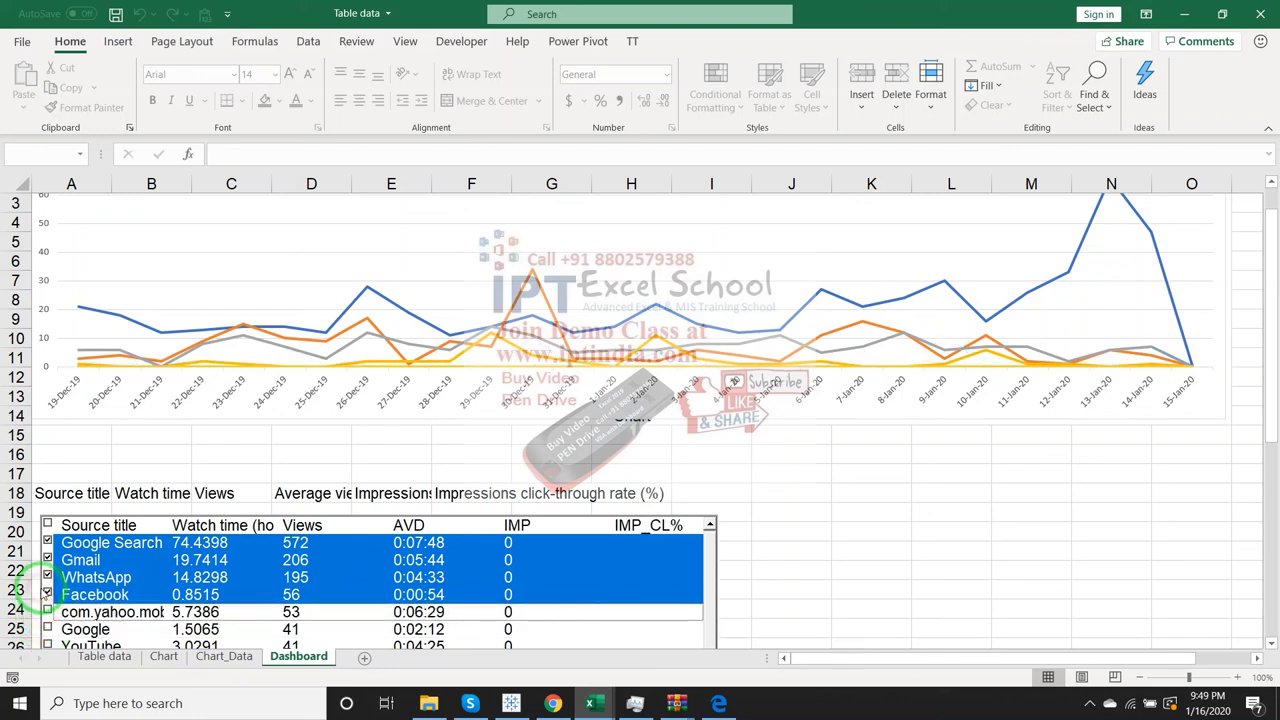
left_click(47, 594)
left_click(47, 577)
left_click(47, 560)
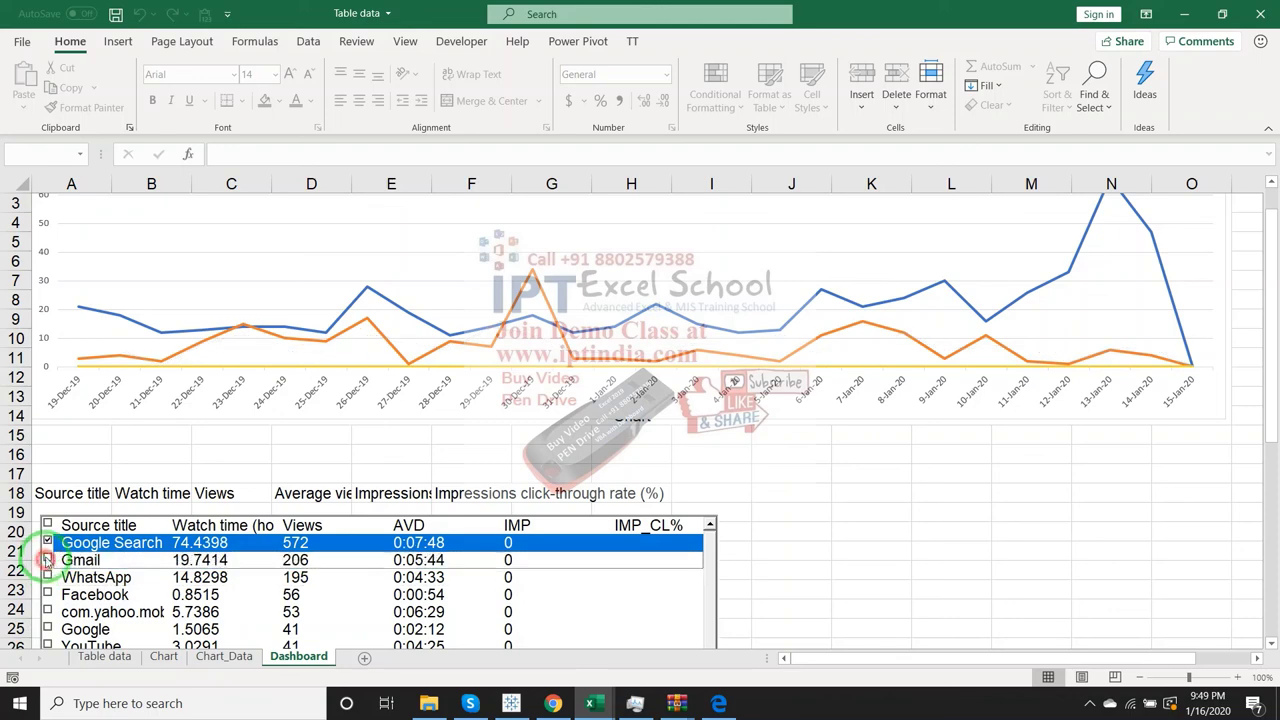
left_click(47, 542)
left_click(47, 542)
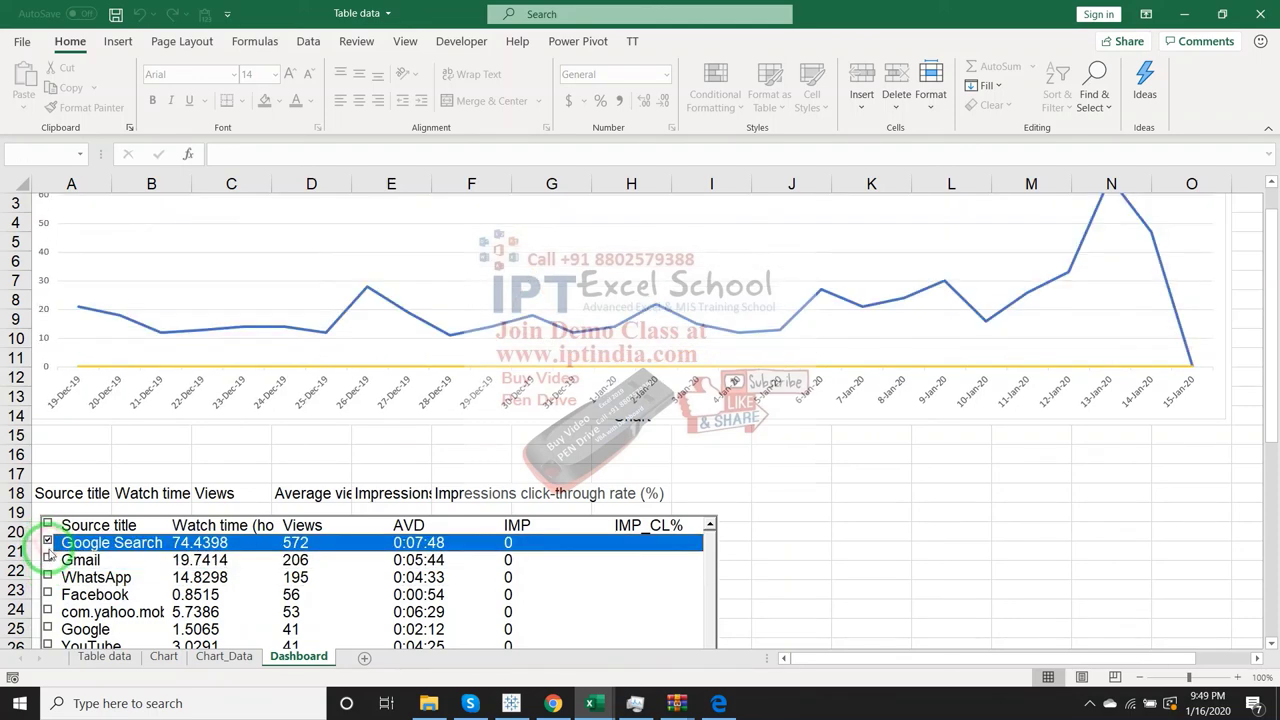
- Re-tick Gmail, WhatsApp, Facebook and yahoo mobile client, dismissing the popup covering the sheet
left_click(47, 560)
left_click(47, 577)
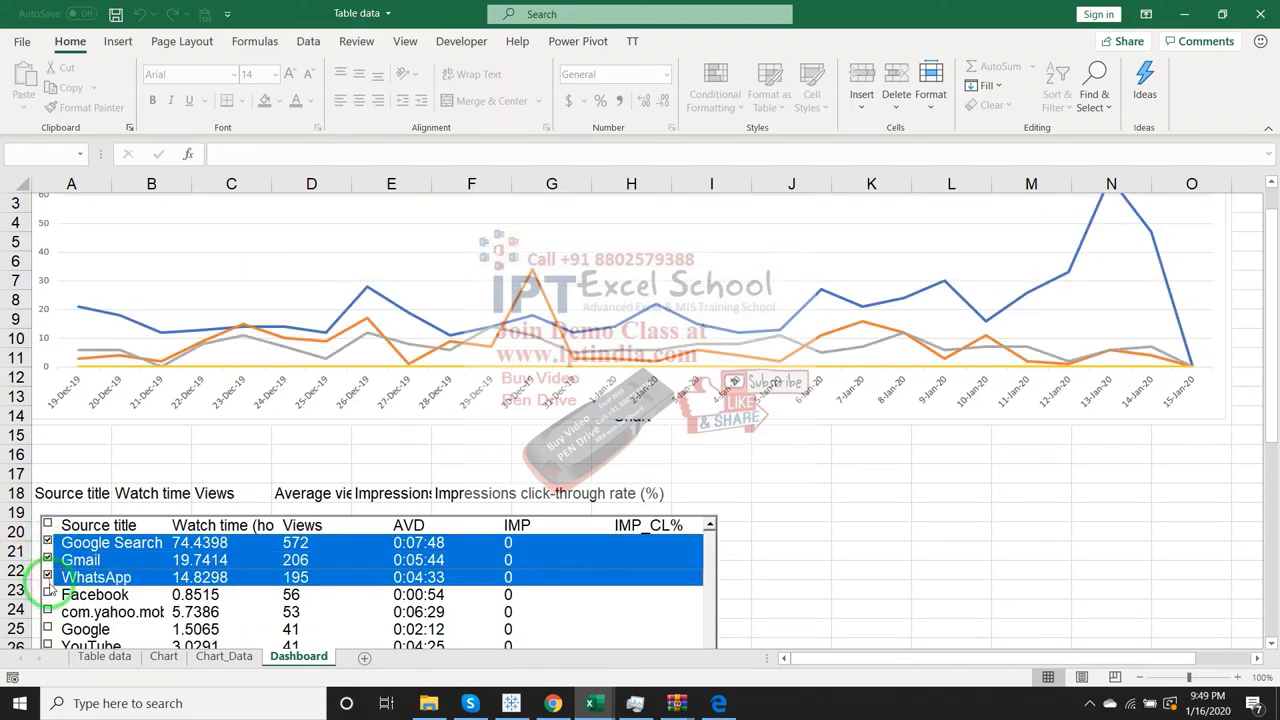
left_click(47, 594)
left_click(47, 612)
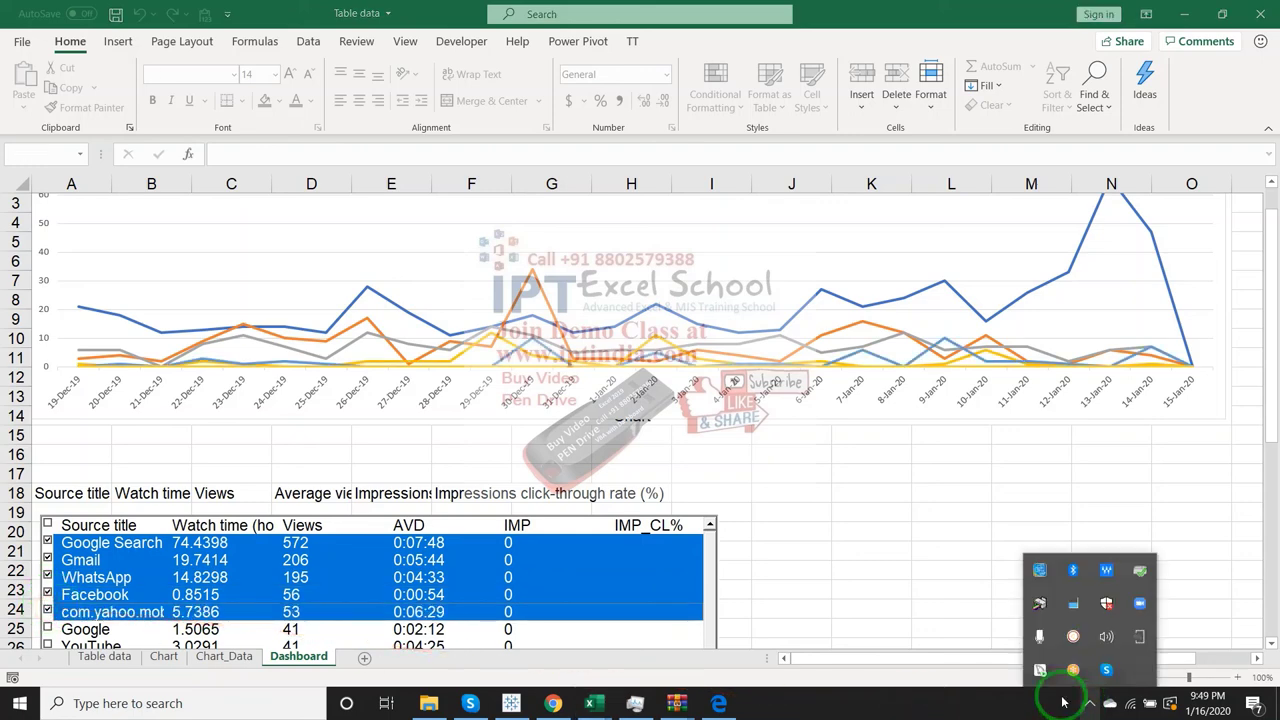
left_click(48, 606)
- Untick Facebook, yahoo mobile client, Gmail, WhatsApp and Google Search, leaving the chart flat at zero
left_click(47, 594)
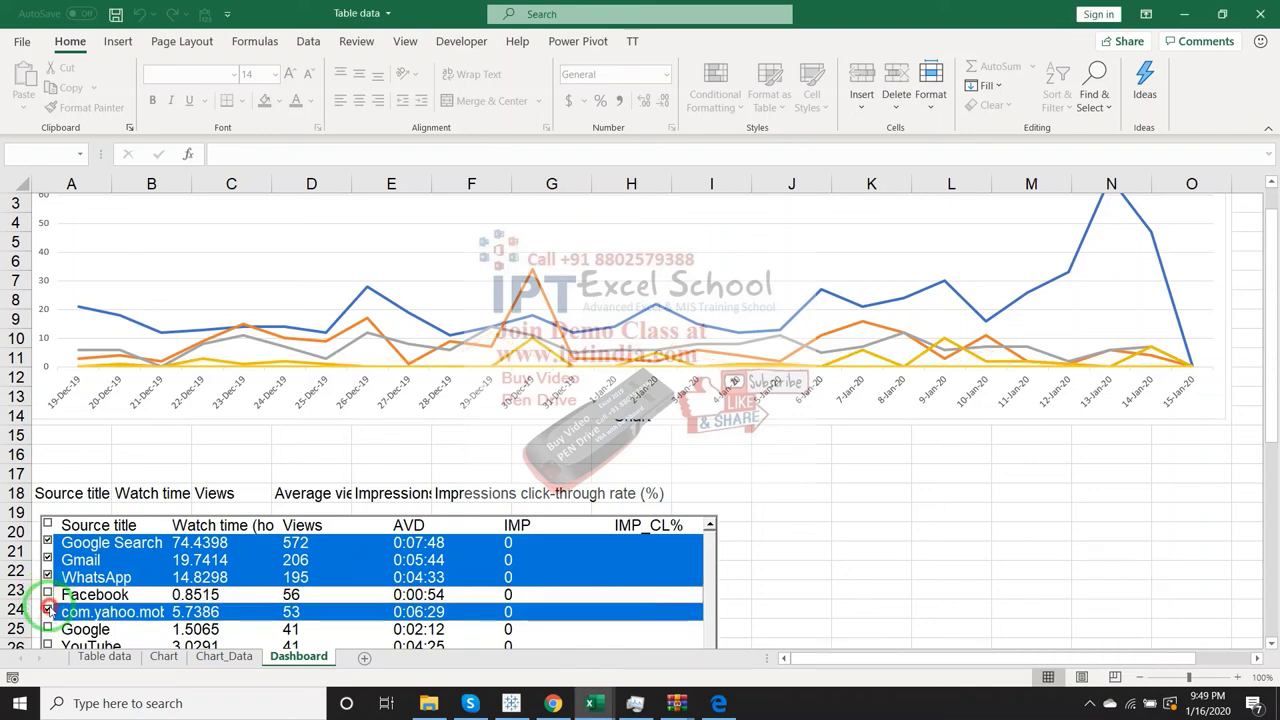
left_click(48, 611)
left_click(47, 559)
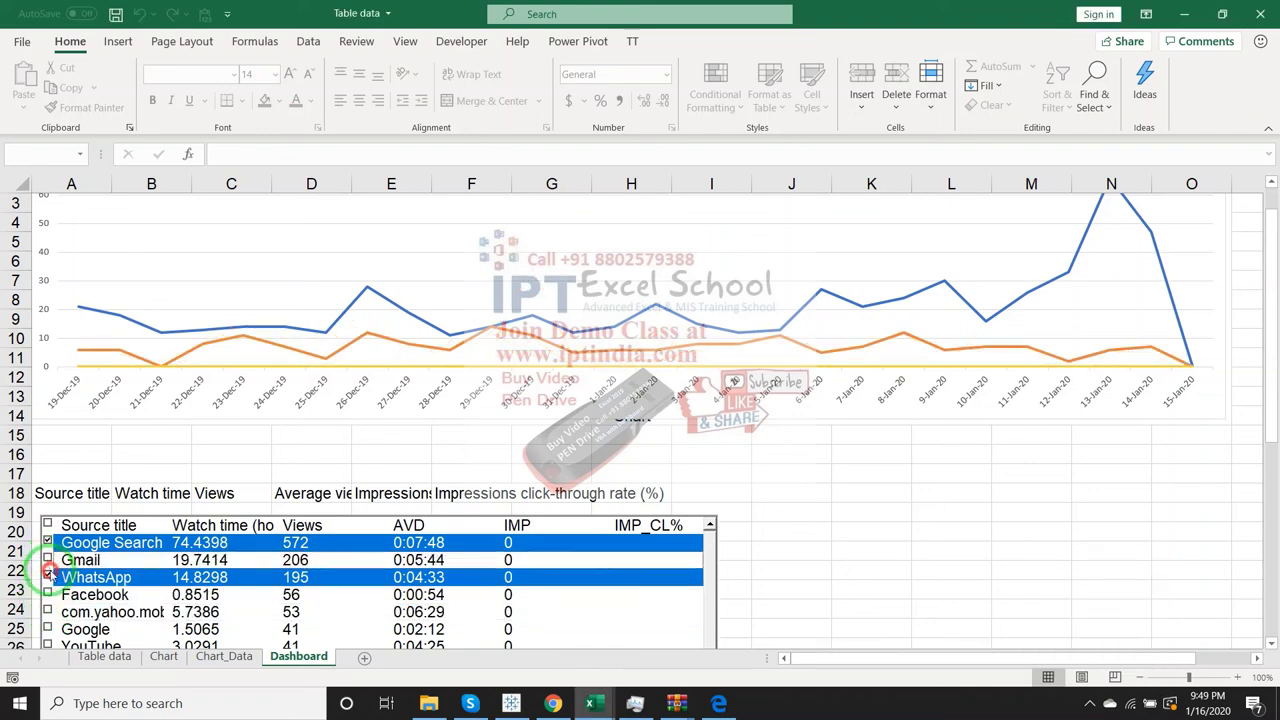
left_click(48, 577)
left_click(47, 542)
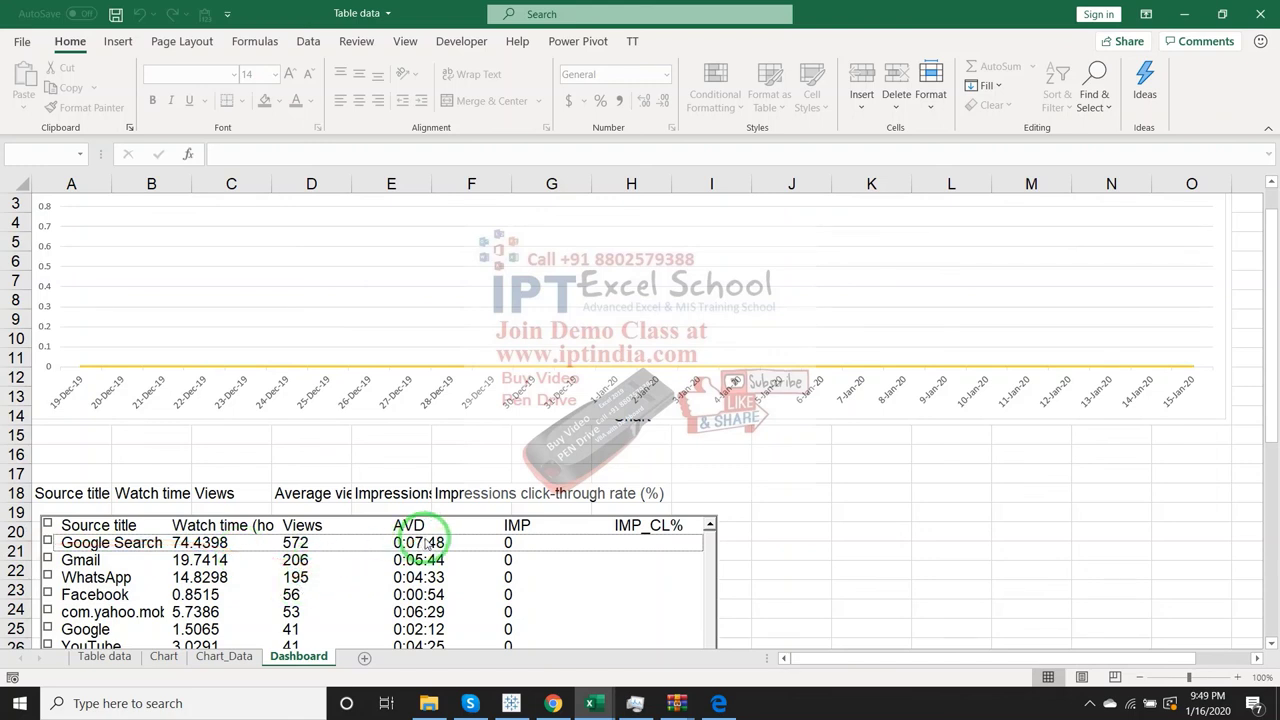
left_click(47, 542)
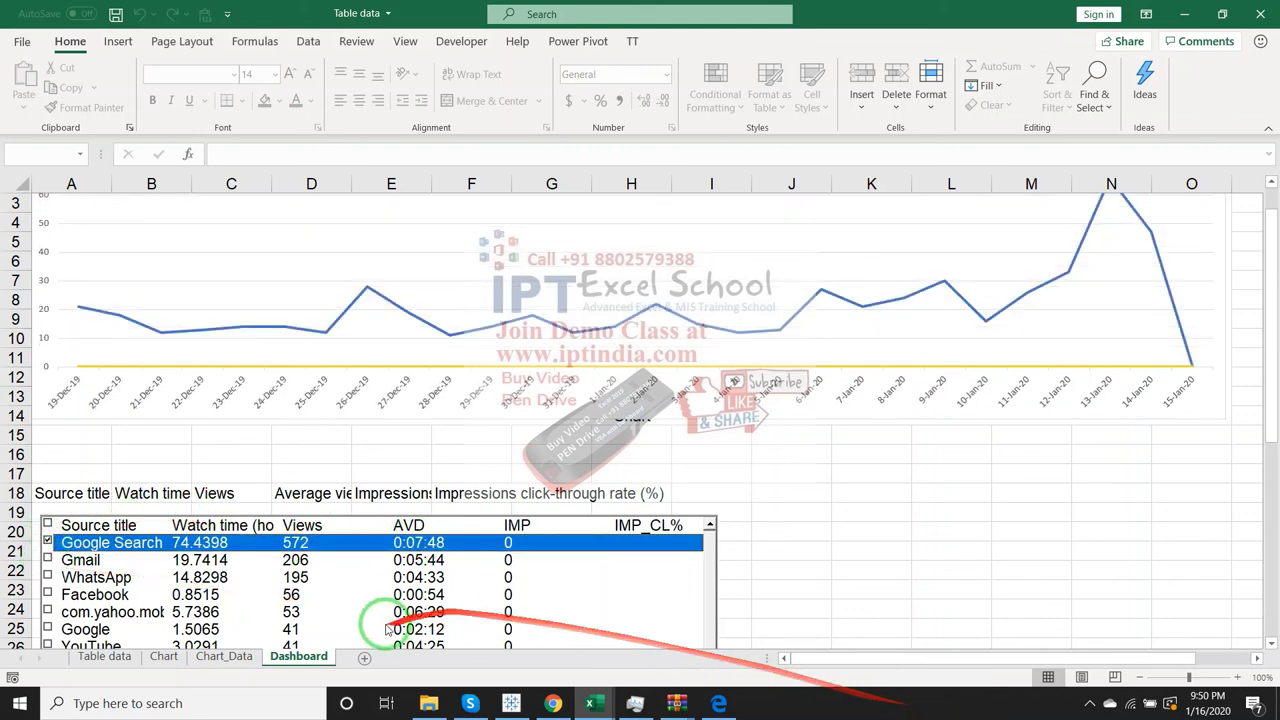
left_click(47, 541)
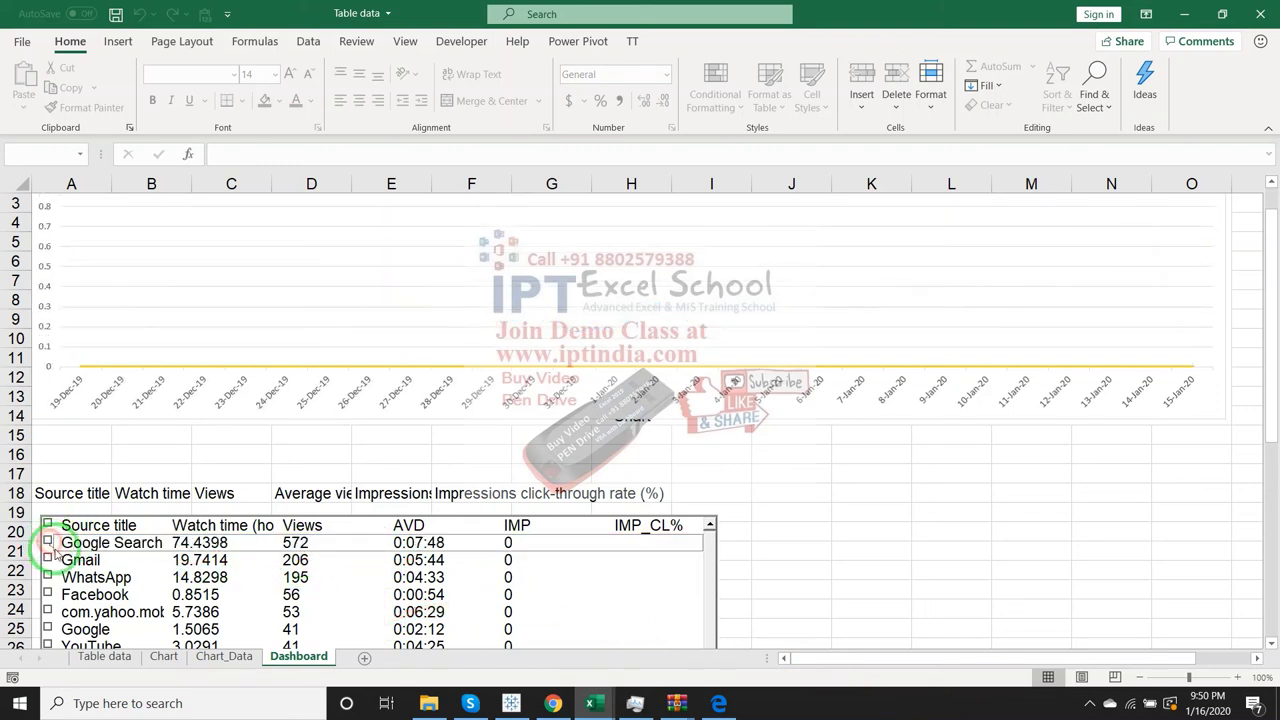